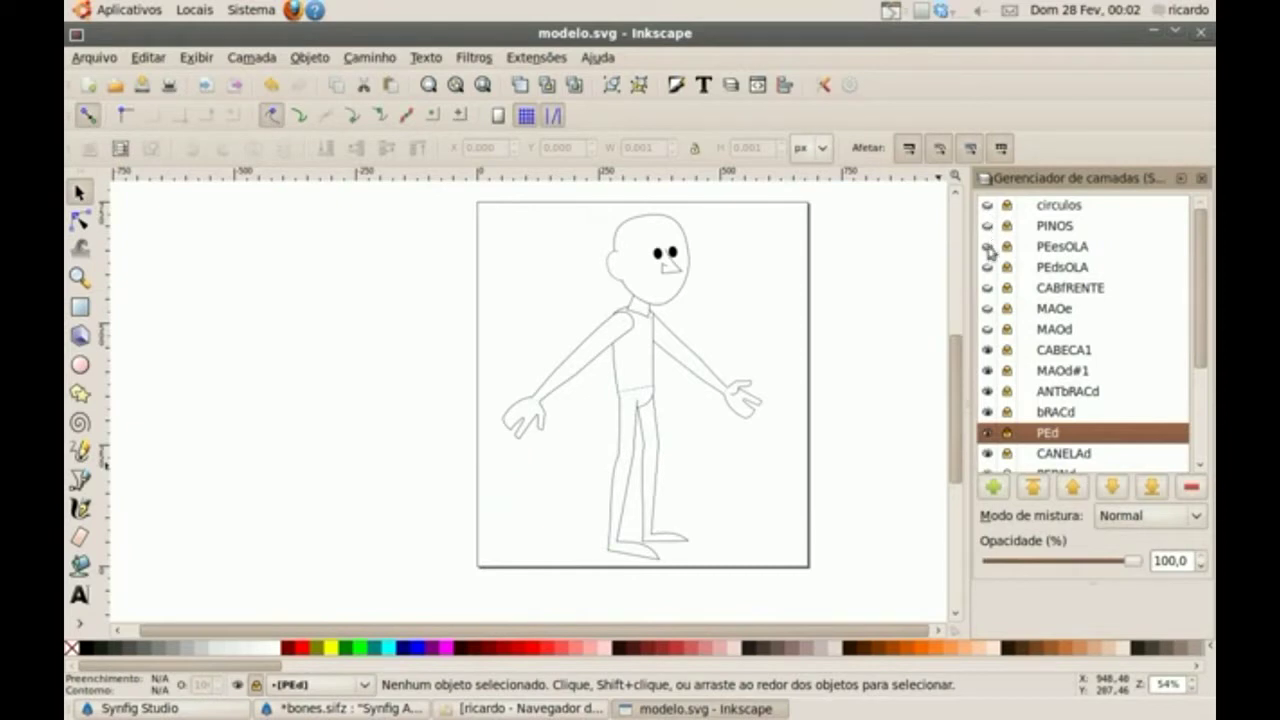
- Preview the alternate foot and hand layers PEesOLA, PEdsOLA, MAOe and MAOd, showing and hiding each in turn
click(988, 247)
click(988, 248)
click(988, 268)
click(988, 268)
click(988, 309)
click(988, 309)
click(991, 330)
click(991, 330)
drag(1201, 318, 1206, 263)
- Show the circulos and PINOS layers to examine the joint circles and pivot points on the arms and torso
click(80, 278)
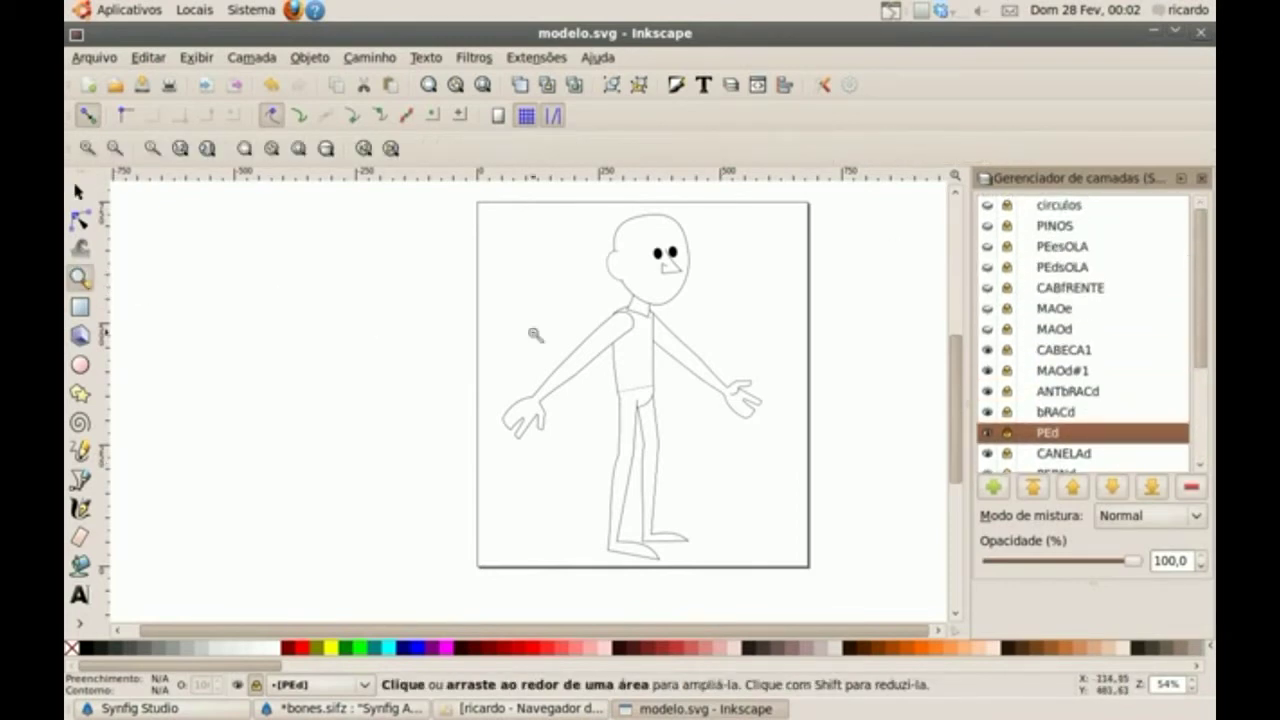
drag(505, 297, 762, 466)
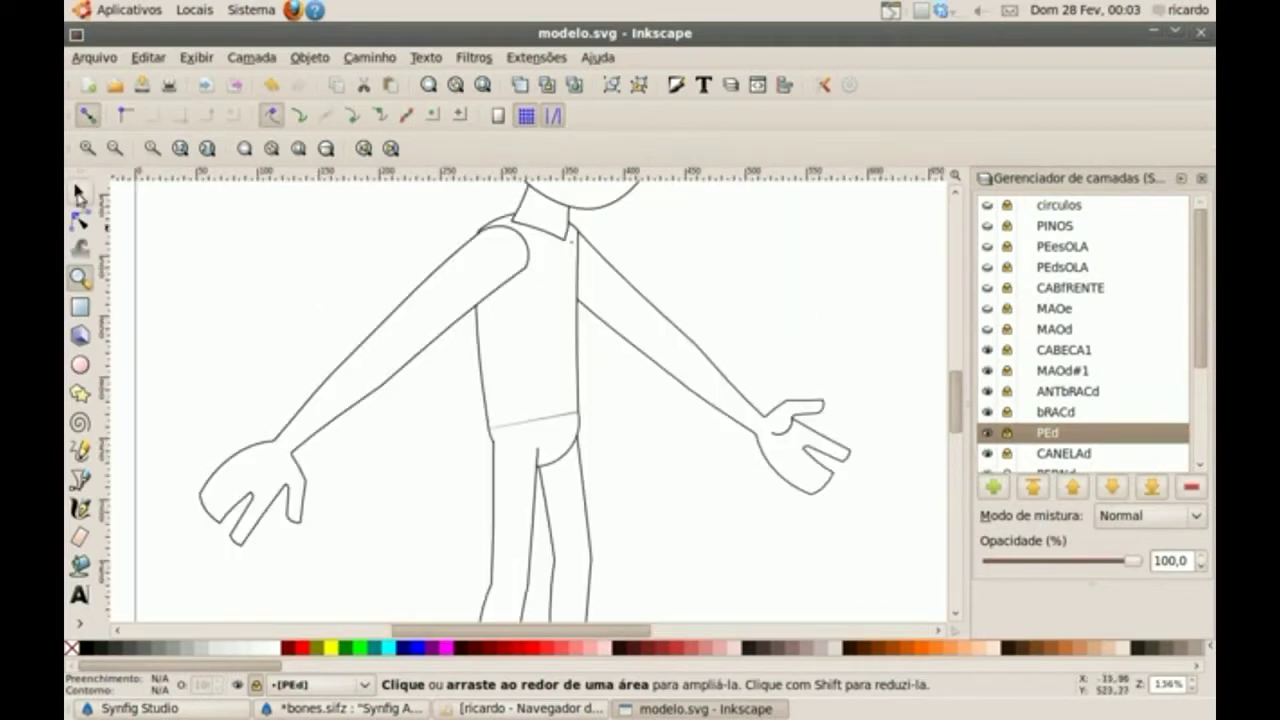
click(80, 192)
click(987, 206)
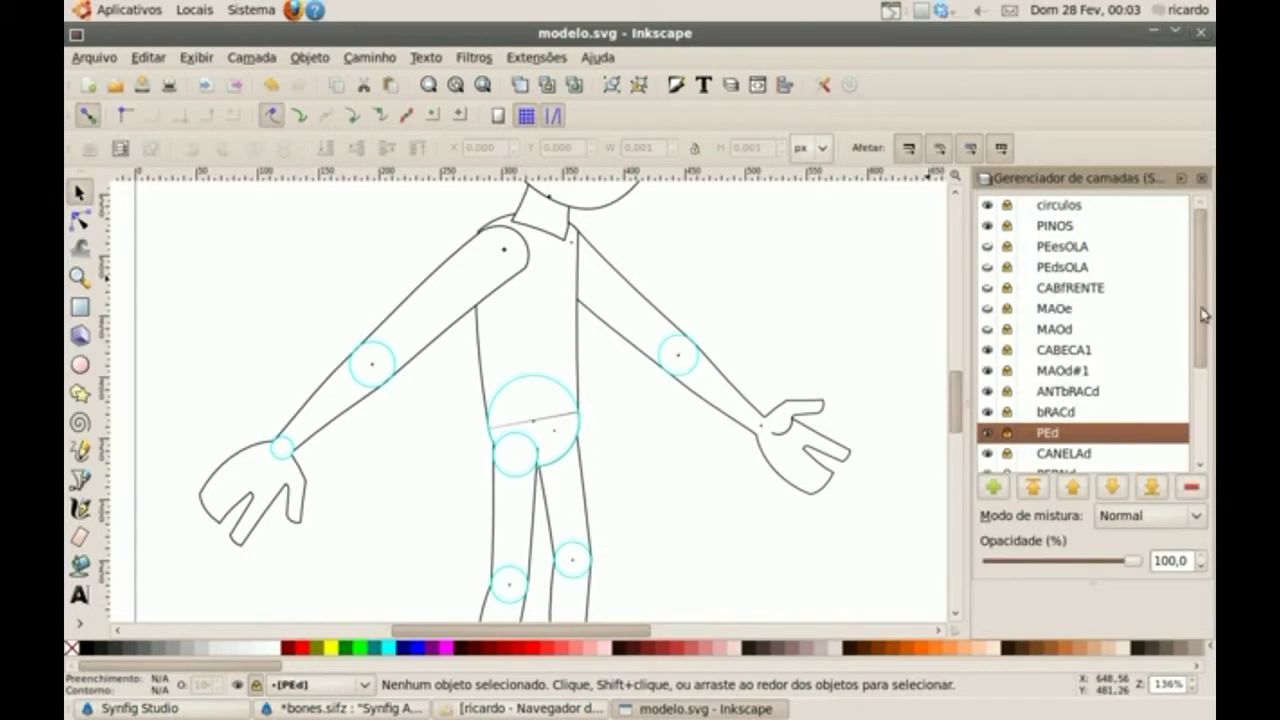
- Unlock the bRACd layer and select its upper arm path
scroll(1150, 330, down, 2)
click(1071, 372)
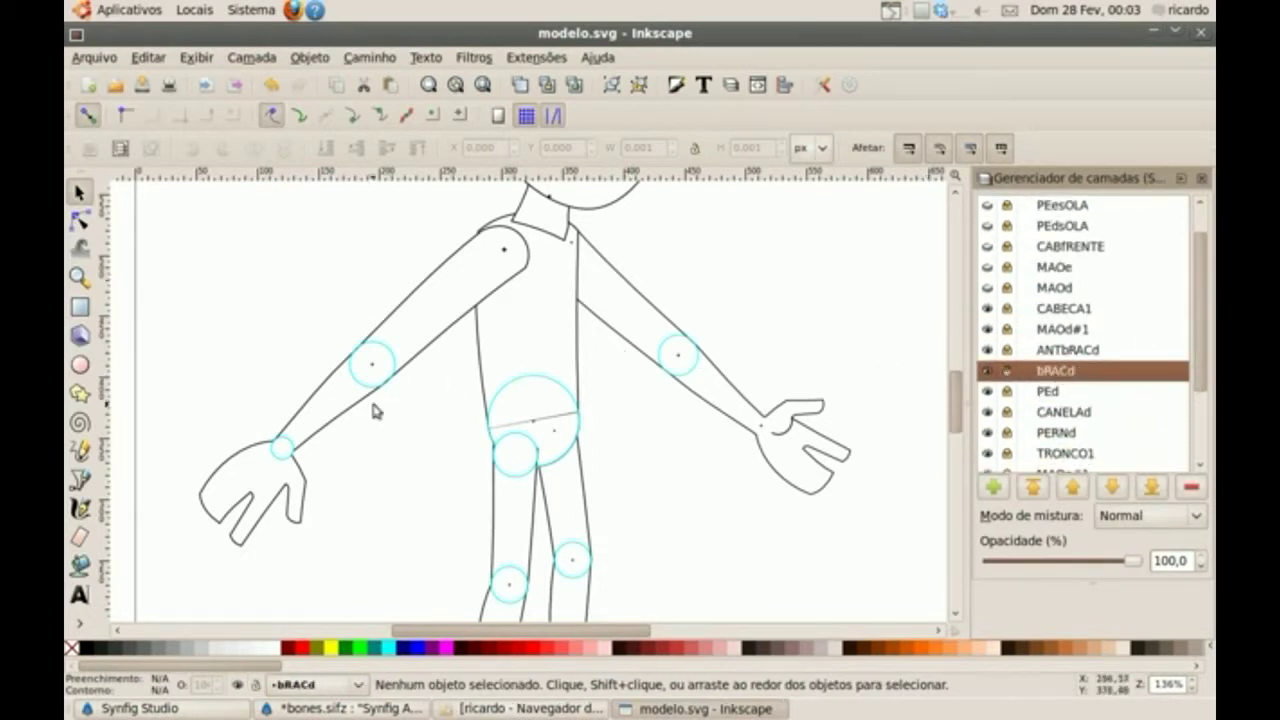
click(436, 331)
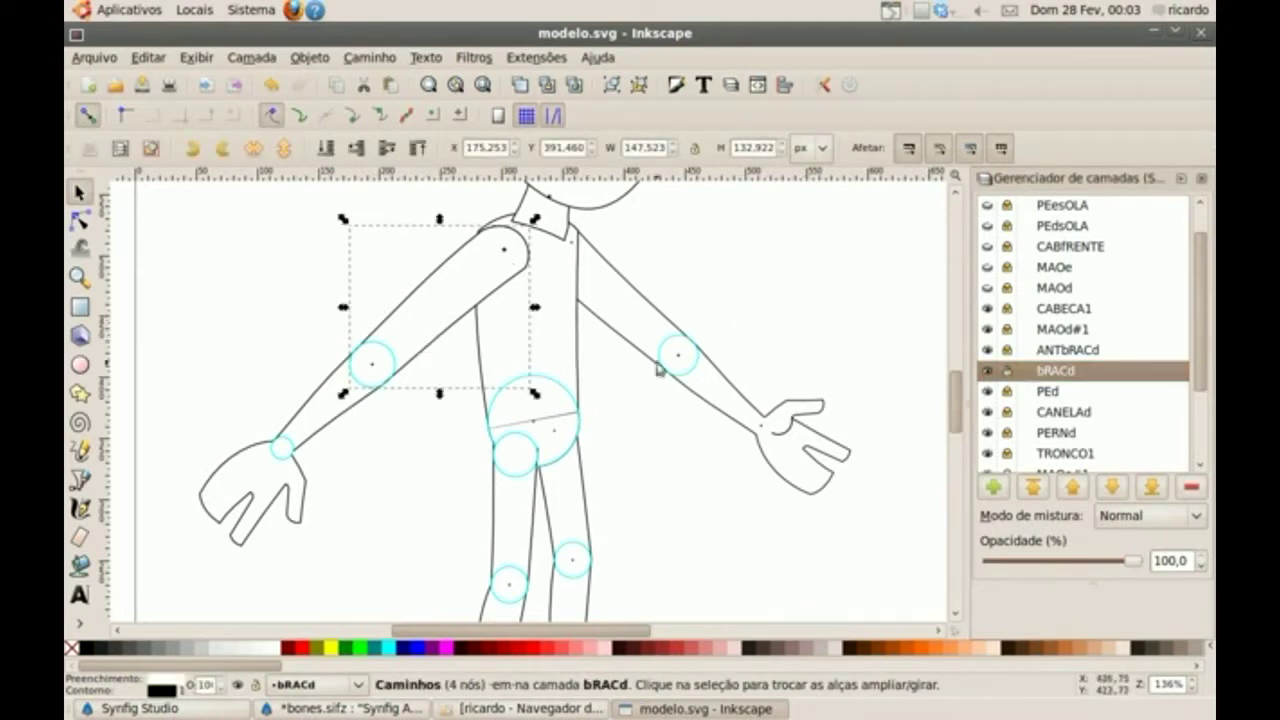
- Unlock the ANTbRACd layer and try rotating the forearm about its elbow pivot
click(1065, 352)
click(1007, 351)
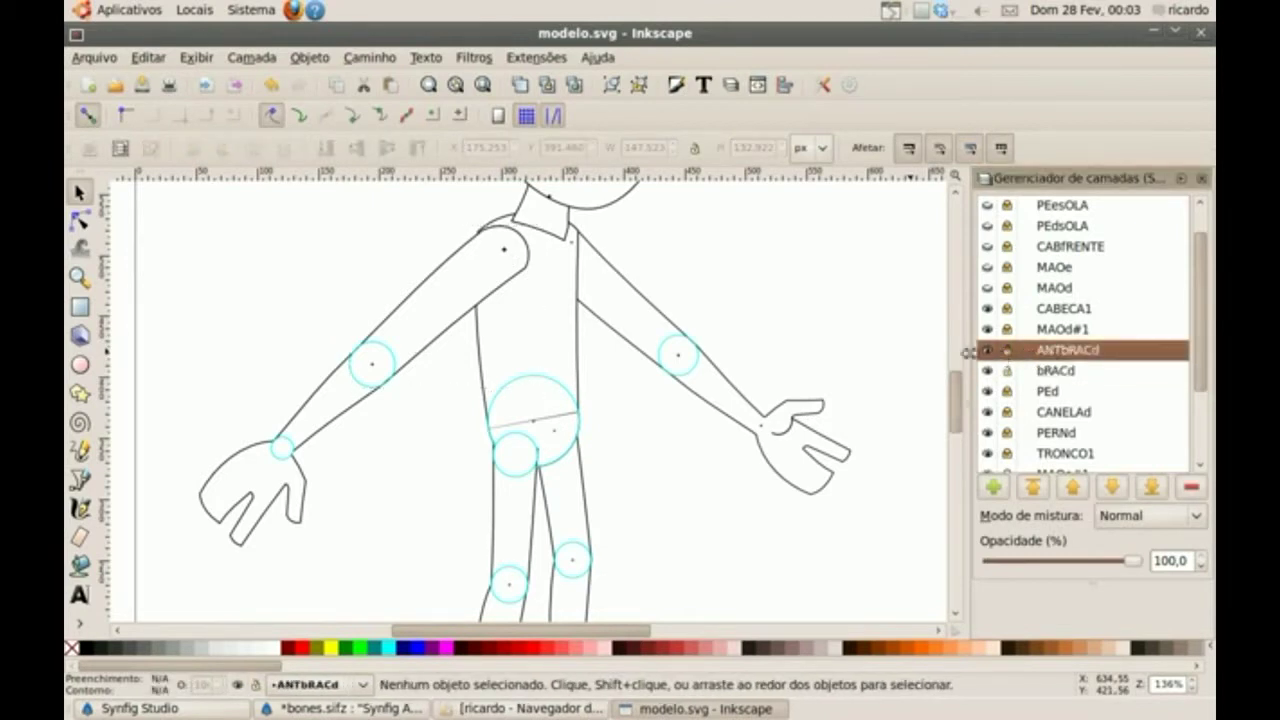
click(358, 412)
click(346, 410)
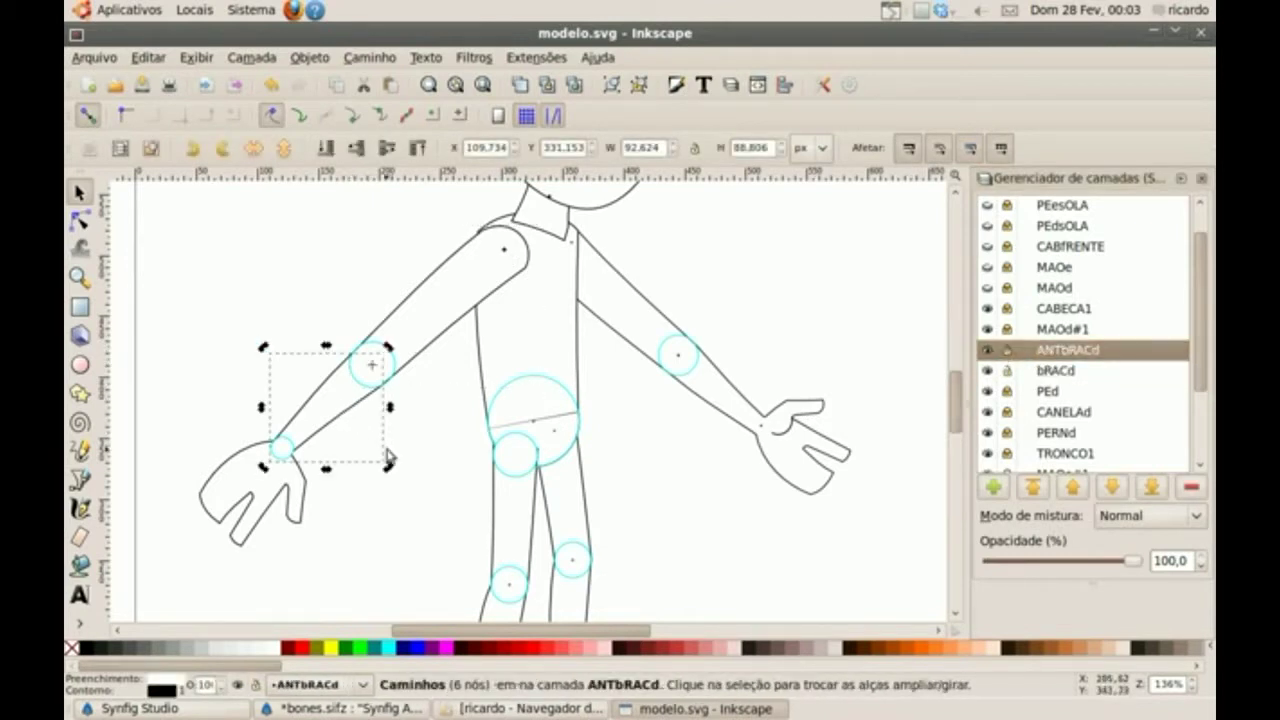
mouse_move(389, 470)
mouse_down()
mouse_move(418, 400)
mouse_move(323, 491)
mouse_move(410, 400)
mouse_move(397, 481)
mouse_up()
key(Escape)
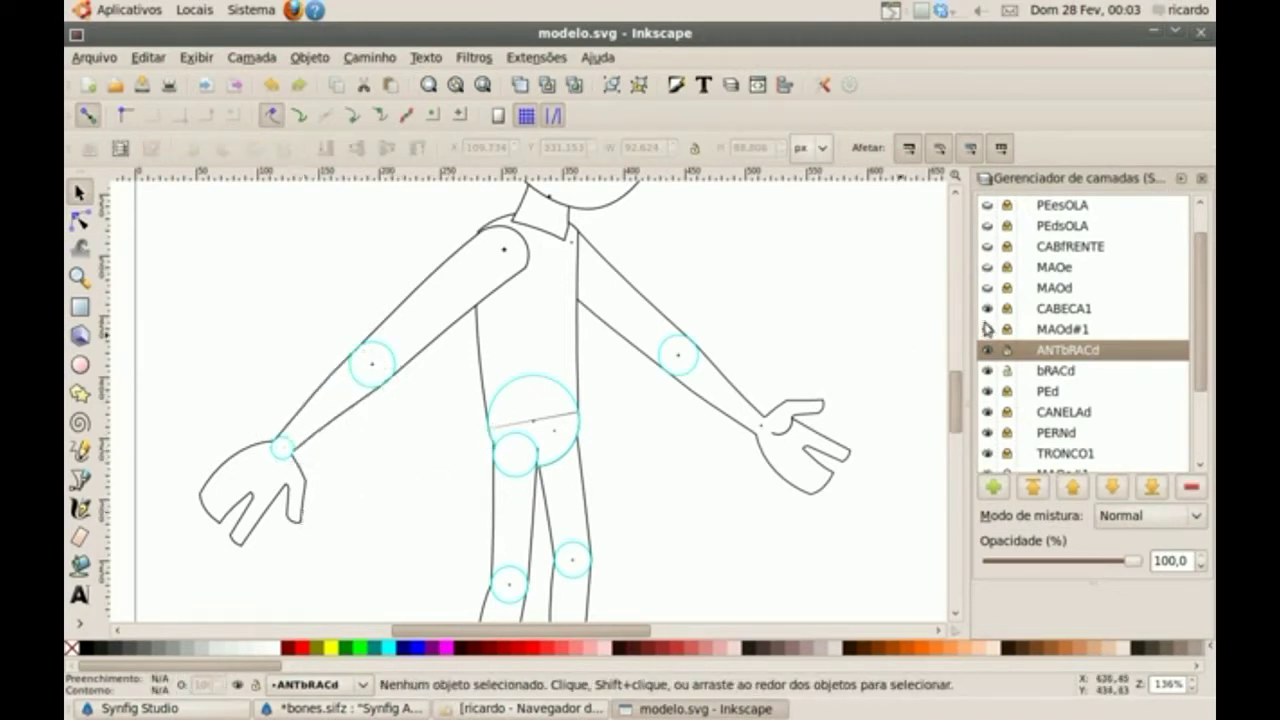
- Unlock the MAOd#1 layer, try rotating the hand about its wrist pivot, and lock the arm and hand layers again
click(1006, 331)
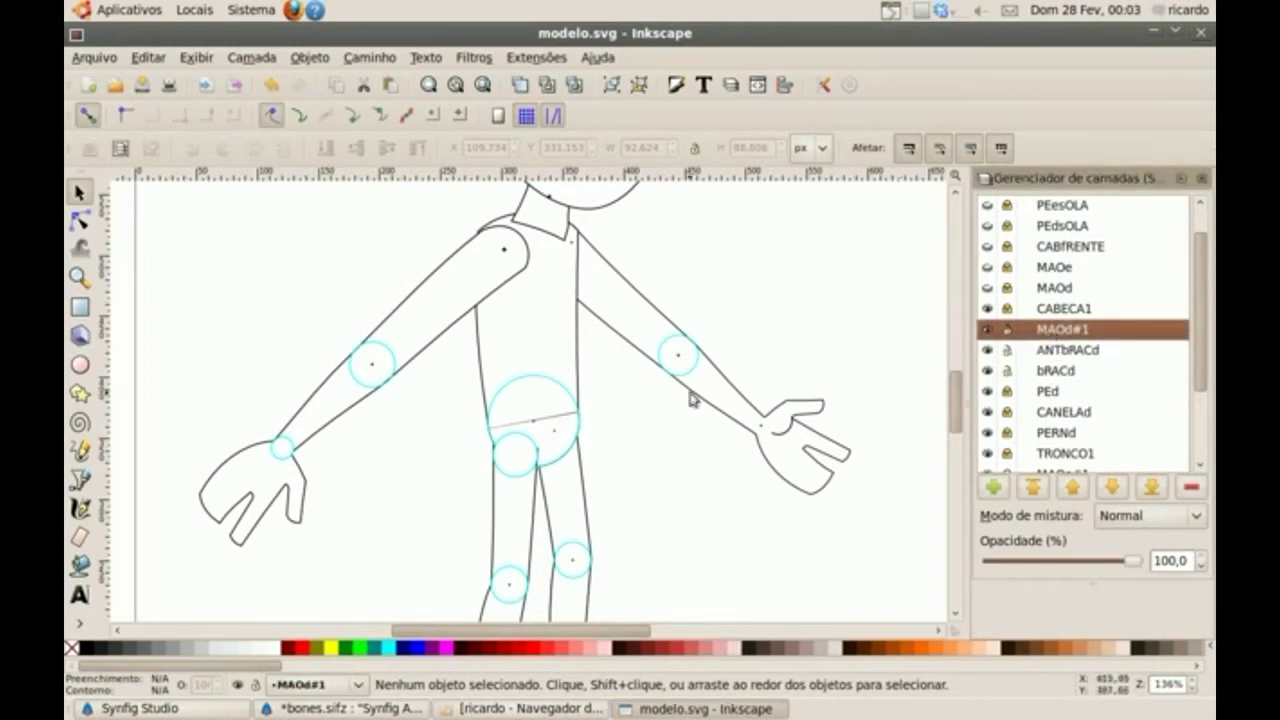
click(294, 497)
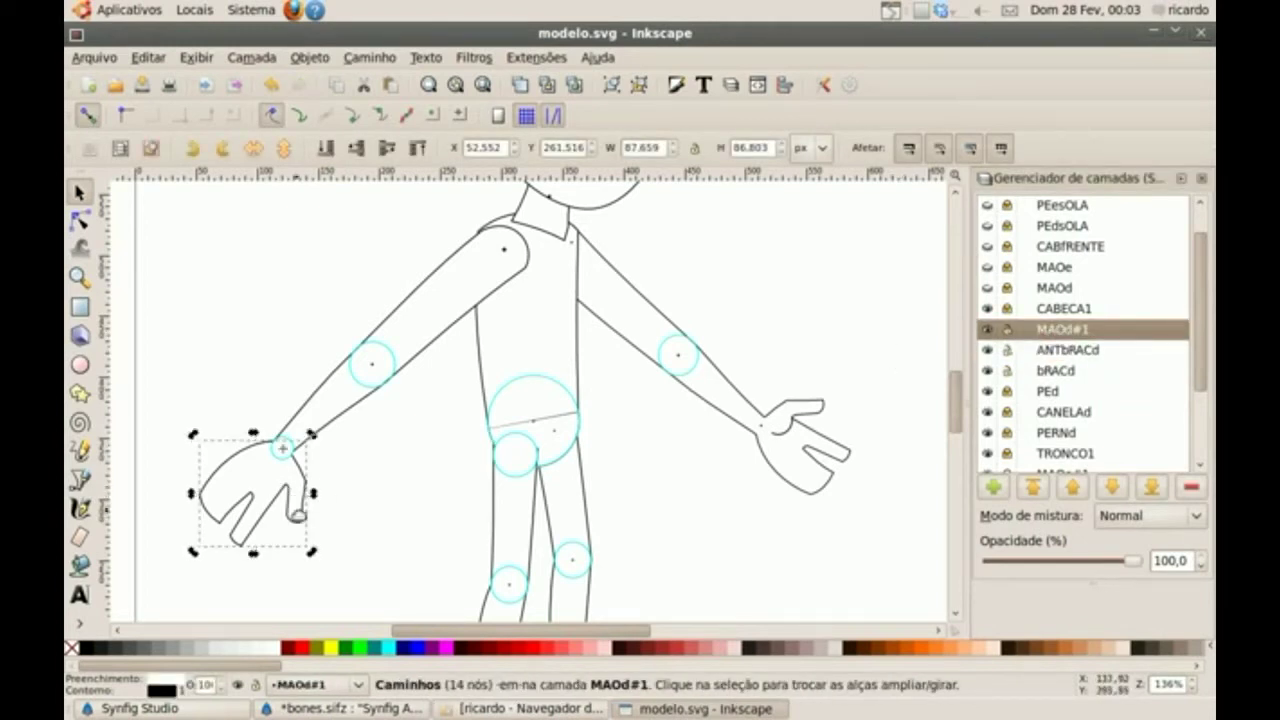
mouse_move(314, 556)
mouse_down()
mouse_move(354, 534)
mouse_move(266, 577)
mouse_move(394, 517)
mouse_move(312, 562)
mouse_up()
mouse_move(962, 402)
mouse_down()
mouse_move(958, 358)
mouse_move(955, 448)
mouse_move(957, 406)
mouse_up()
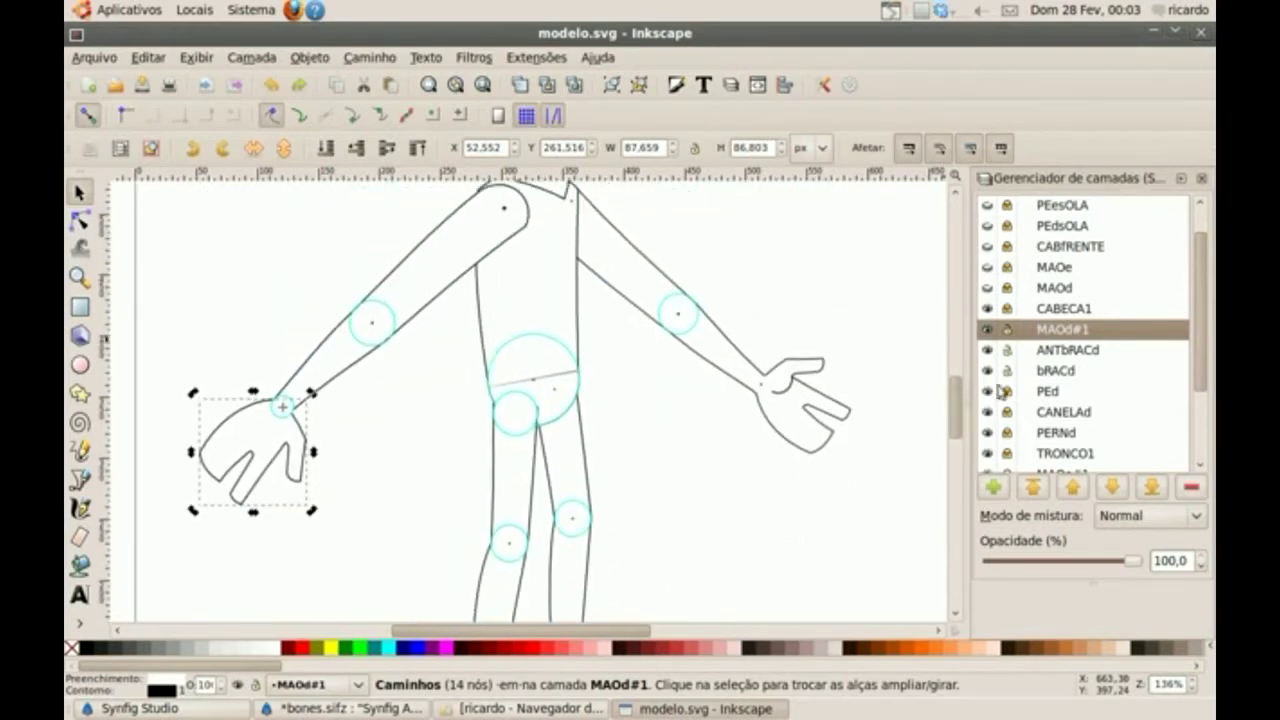
click(1008, 330)
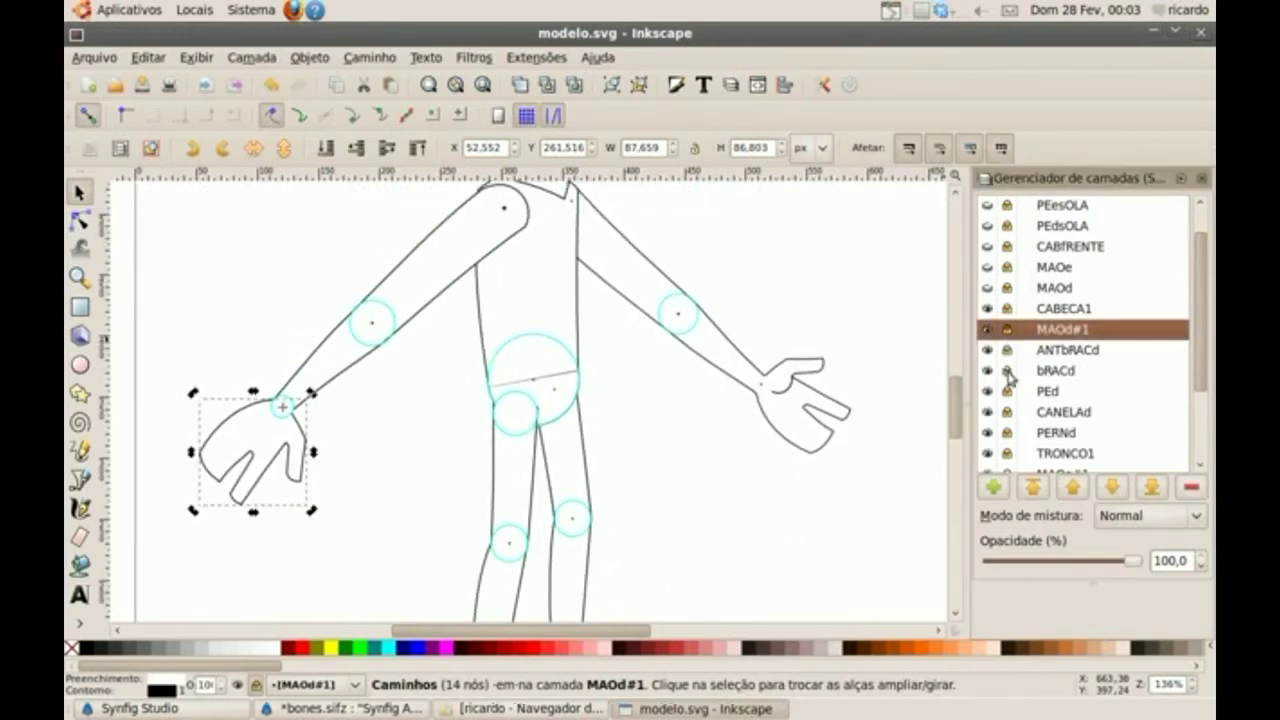
- Preview the alternate hand by swapping the MAOd#1 layer for MAOd, and restore the original hand
click(988, 330)
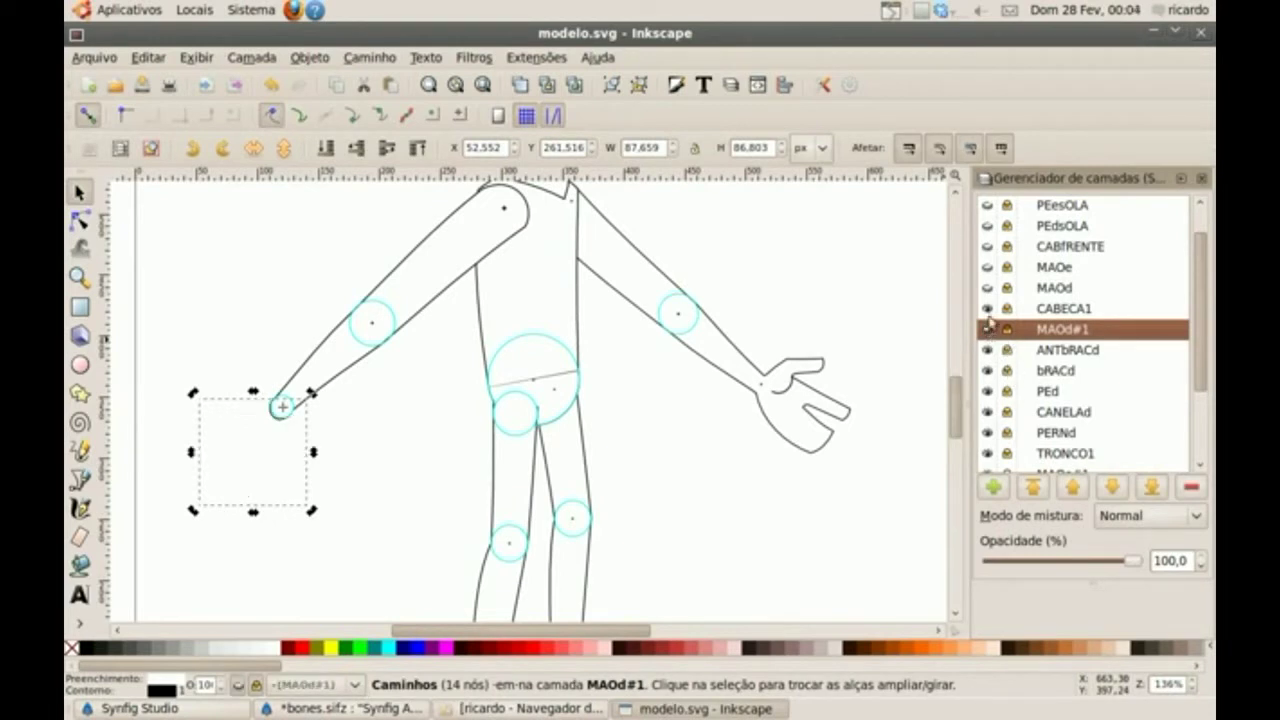
click(988, 288)
click(989, 289)
click(987, 332)
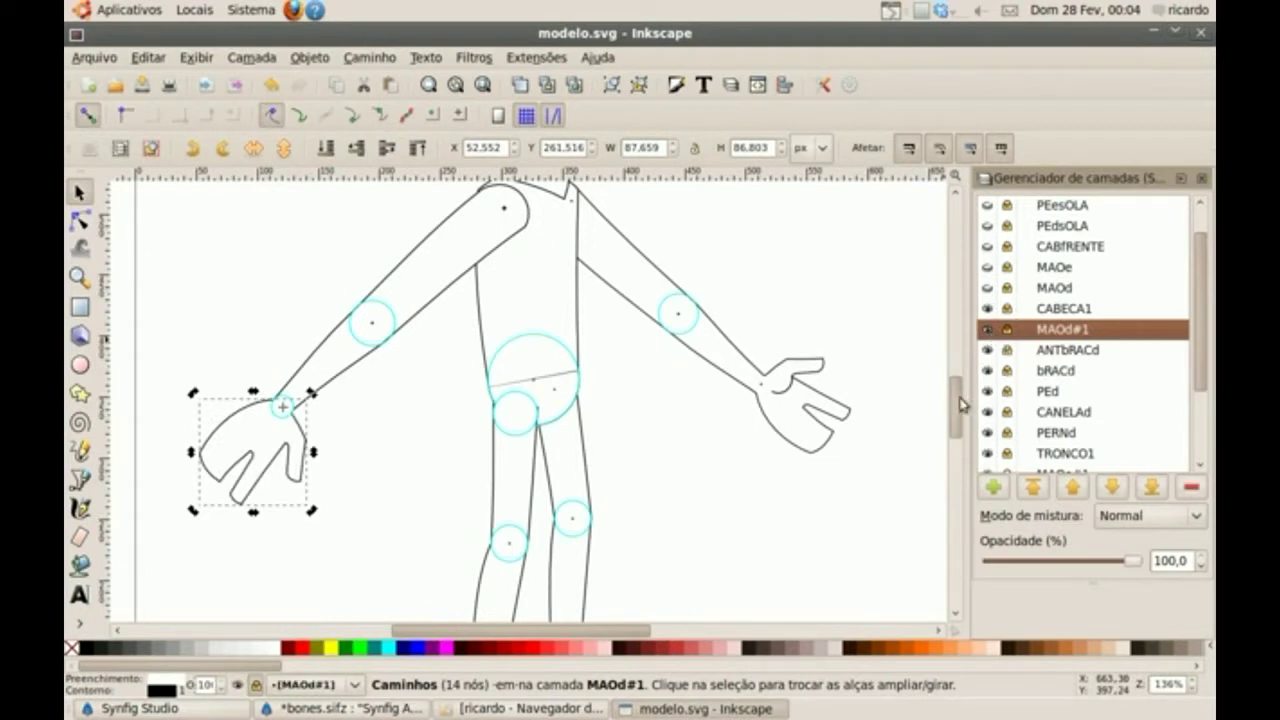
- Preview the alternate foot by swapping the PEd layer for PEdsOLA, and restore the original foot
scroll(958, 425, down, 5)
scroll(958, 433, up, 1)
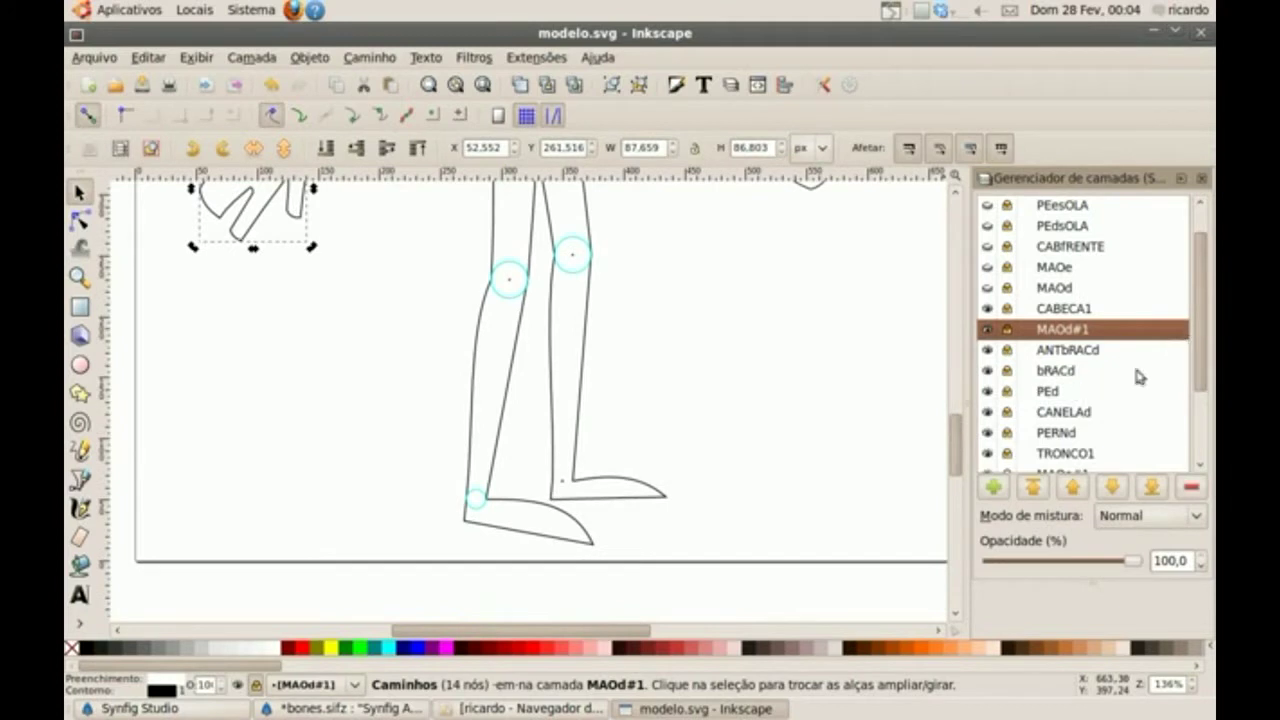
scroll(1205, 340, up, 1)
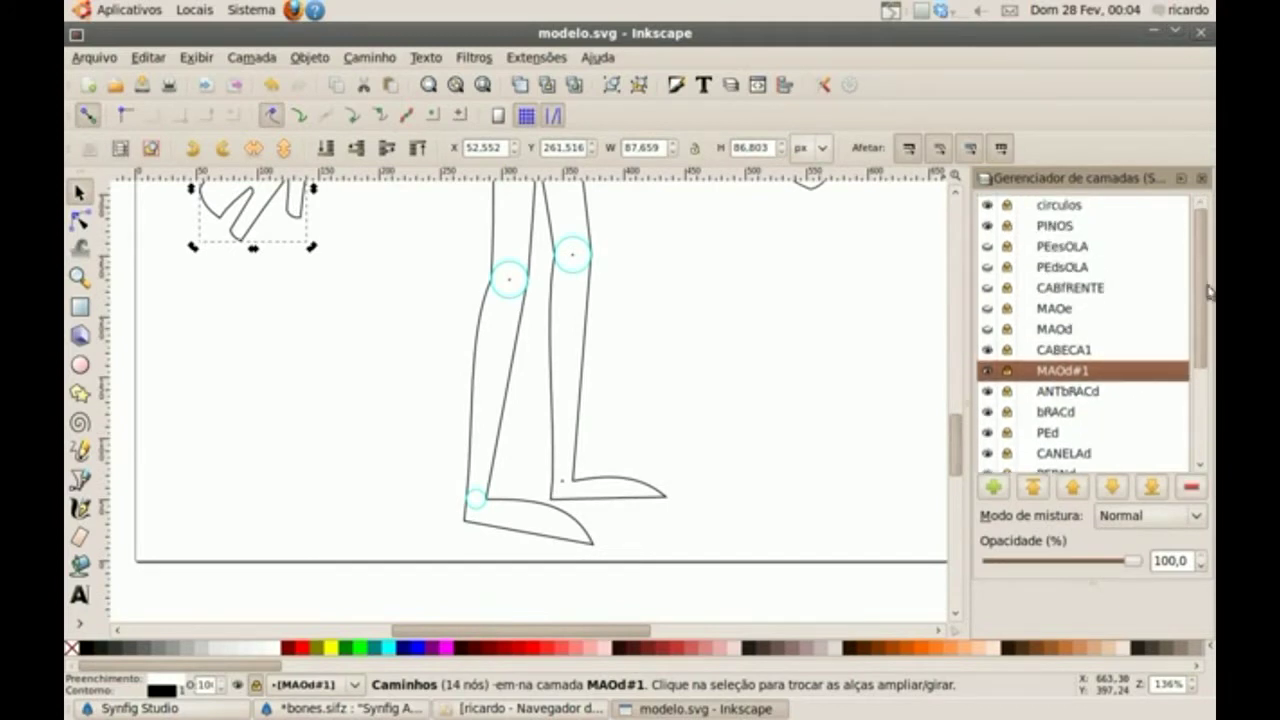
click(988, 432)
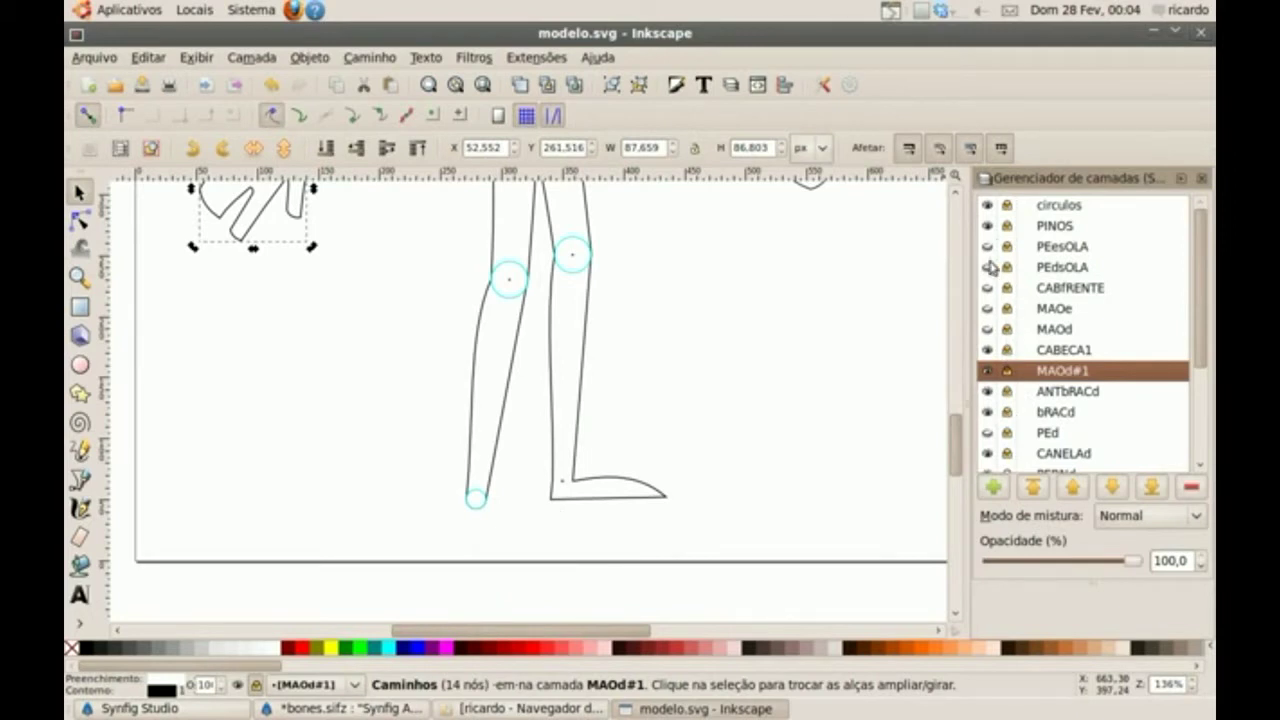
click(988, 267)
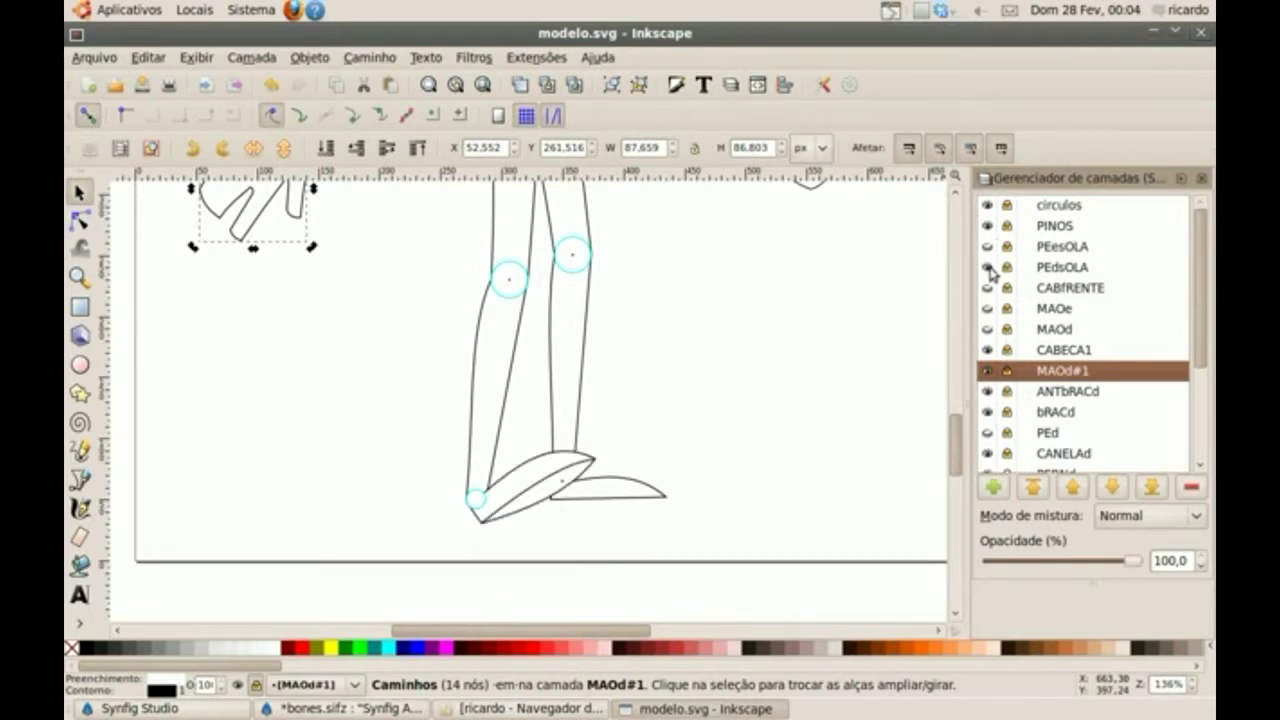
click(988, 268)
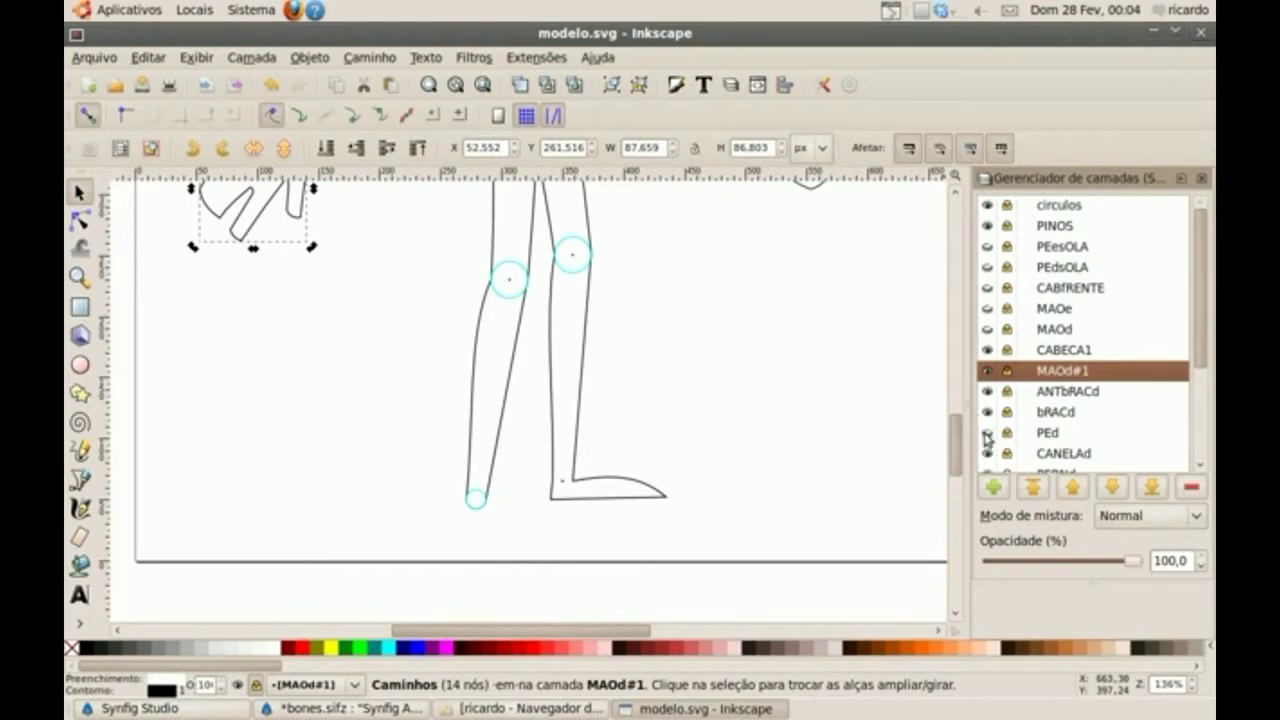
click(987, 433)
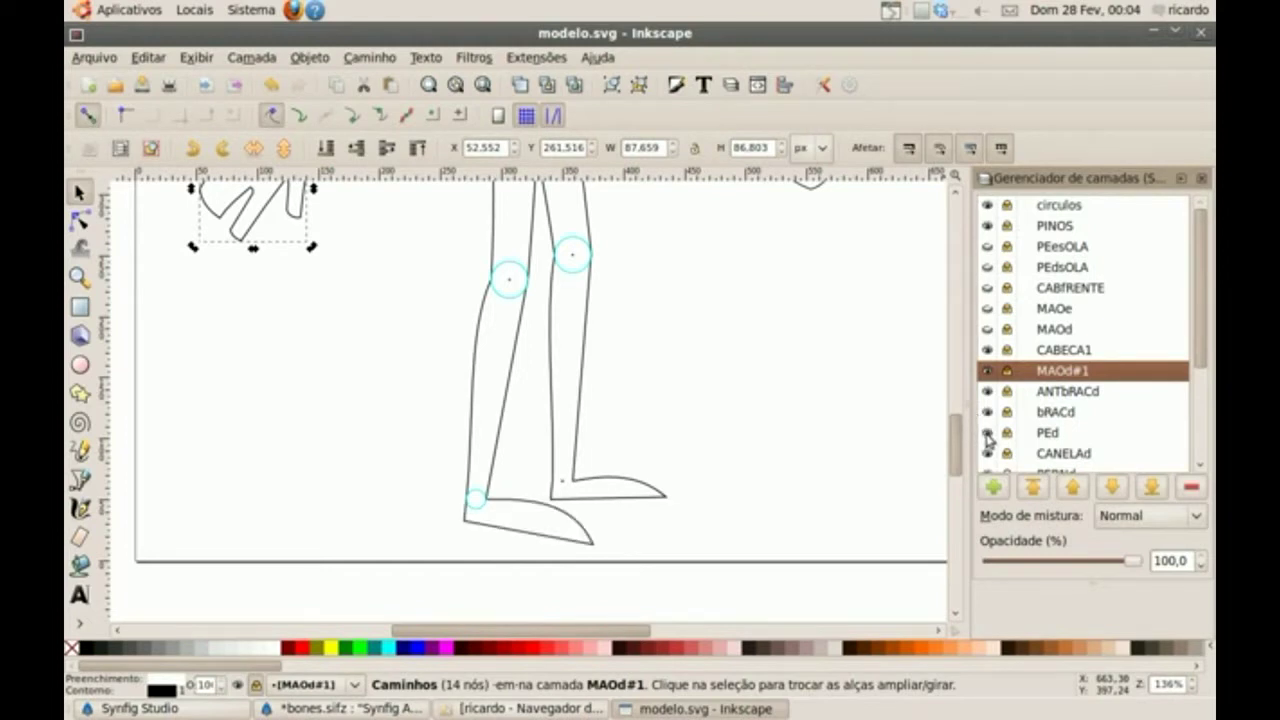
- Deselect the hand and hide the circulos and PINOS layers
click(80, 278)
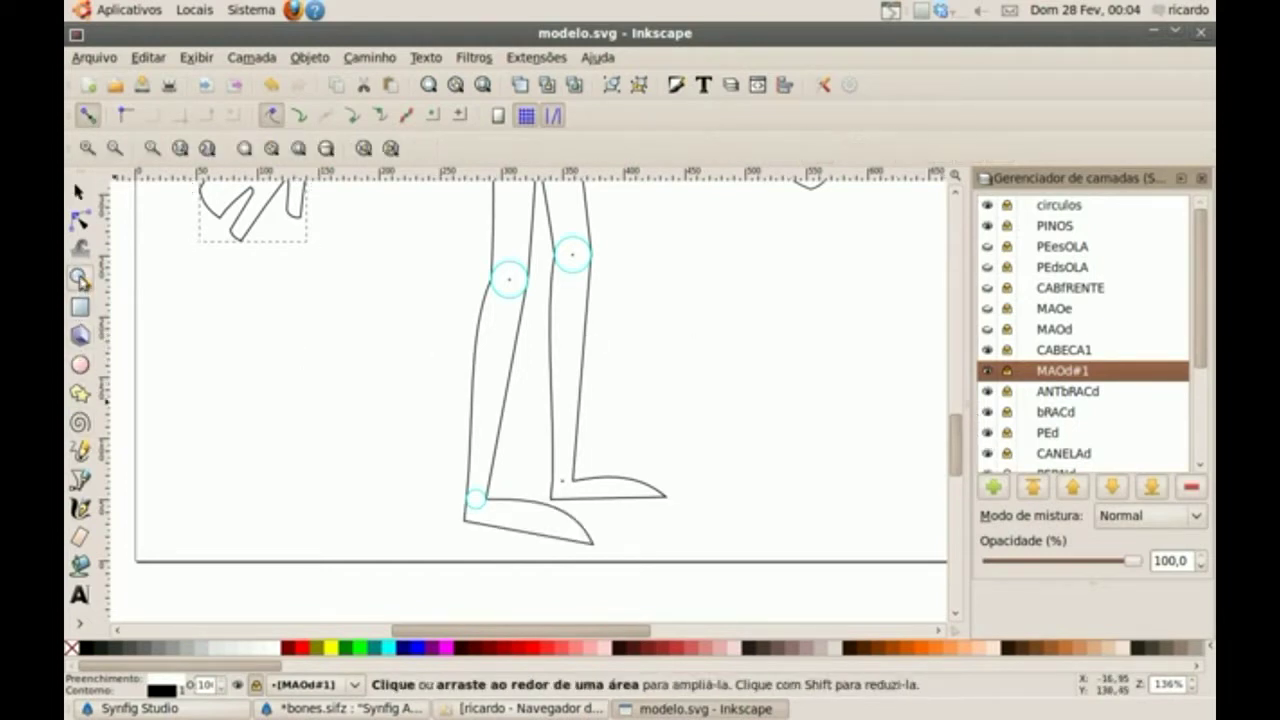
click(244, 148)
click(299, 149)
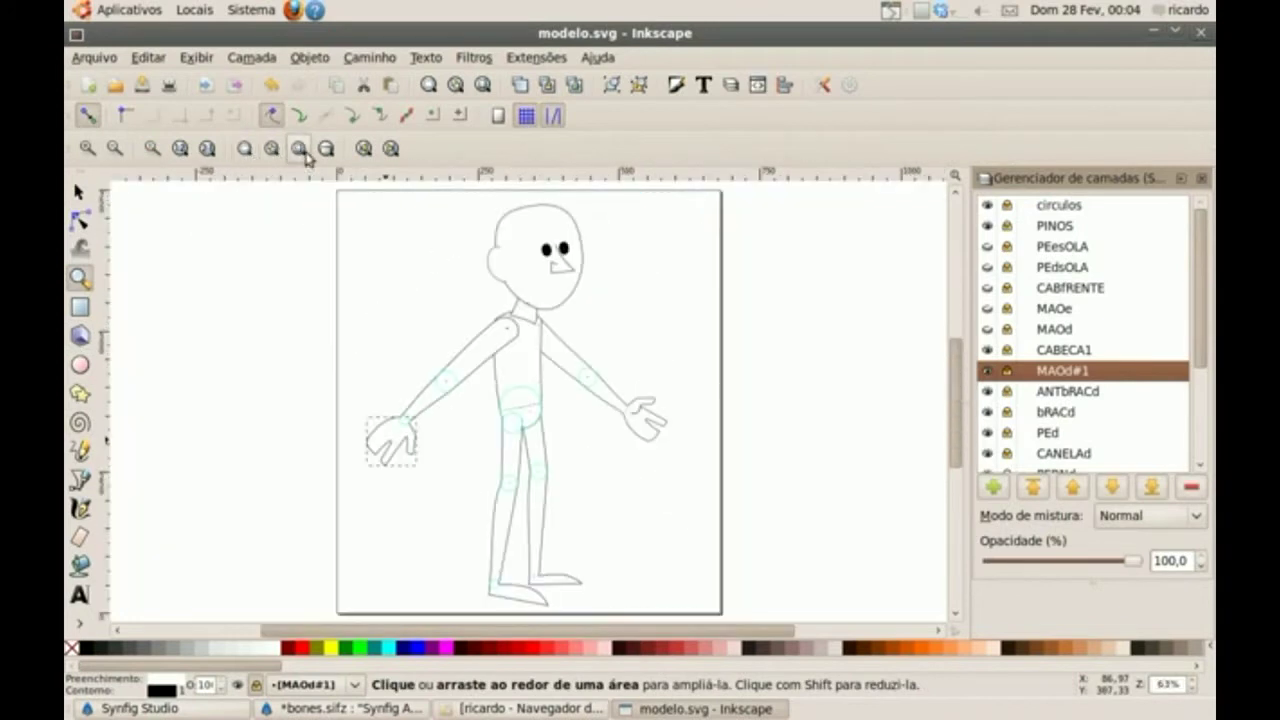
click(80, 192)
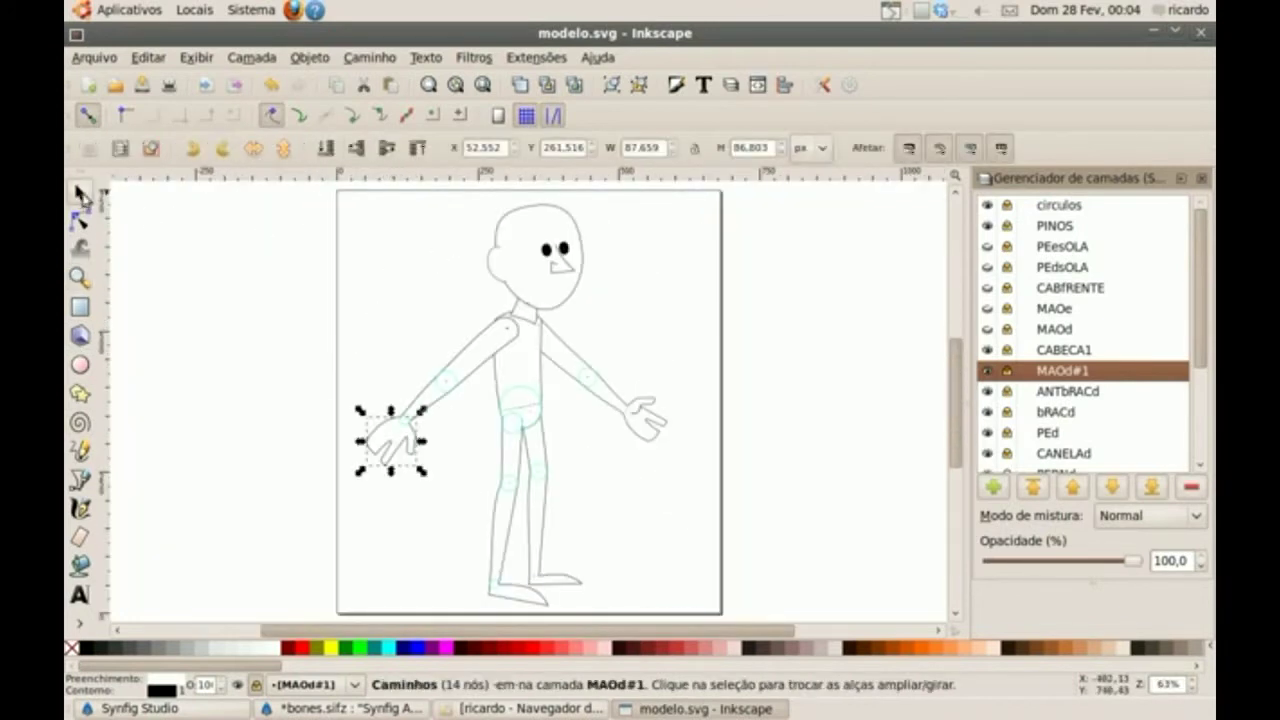
click(700, 353)
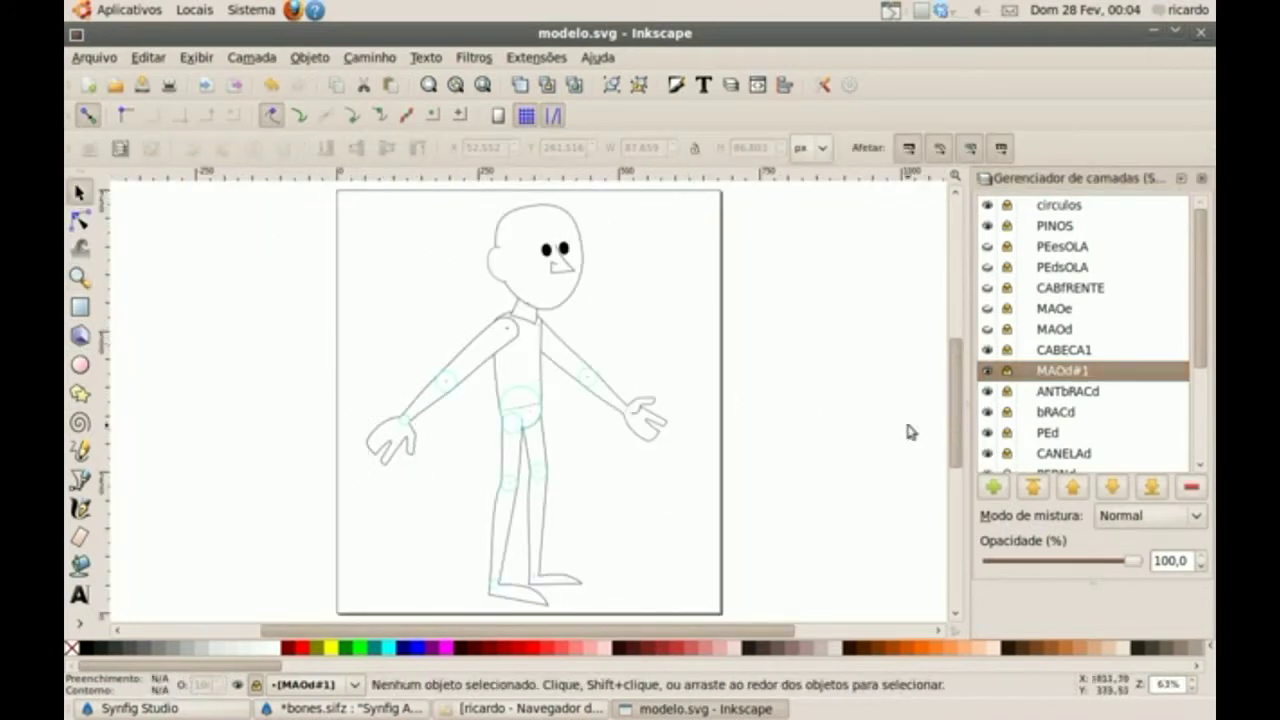
click(987, 246)
click(987, 226)
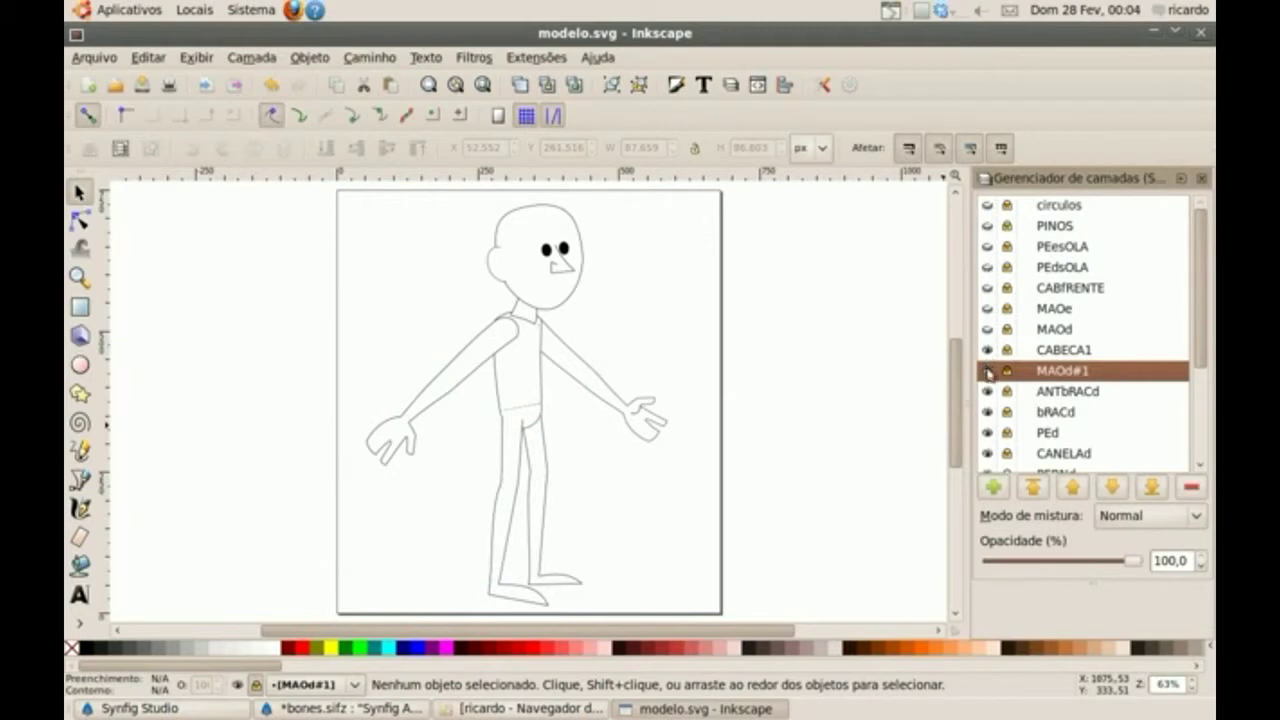
- Hide the MAOd#1, ANTbRACd, bRACd, PEd and CANELAd layers
click(988, 371)
click(988, 391)
click(988, 412)
click(988, 432)
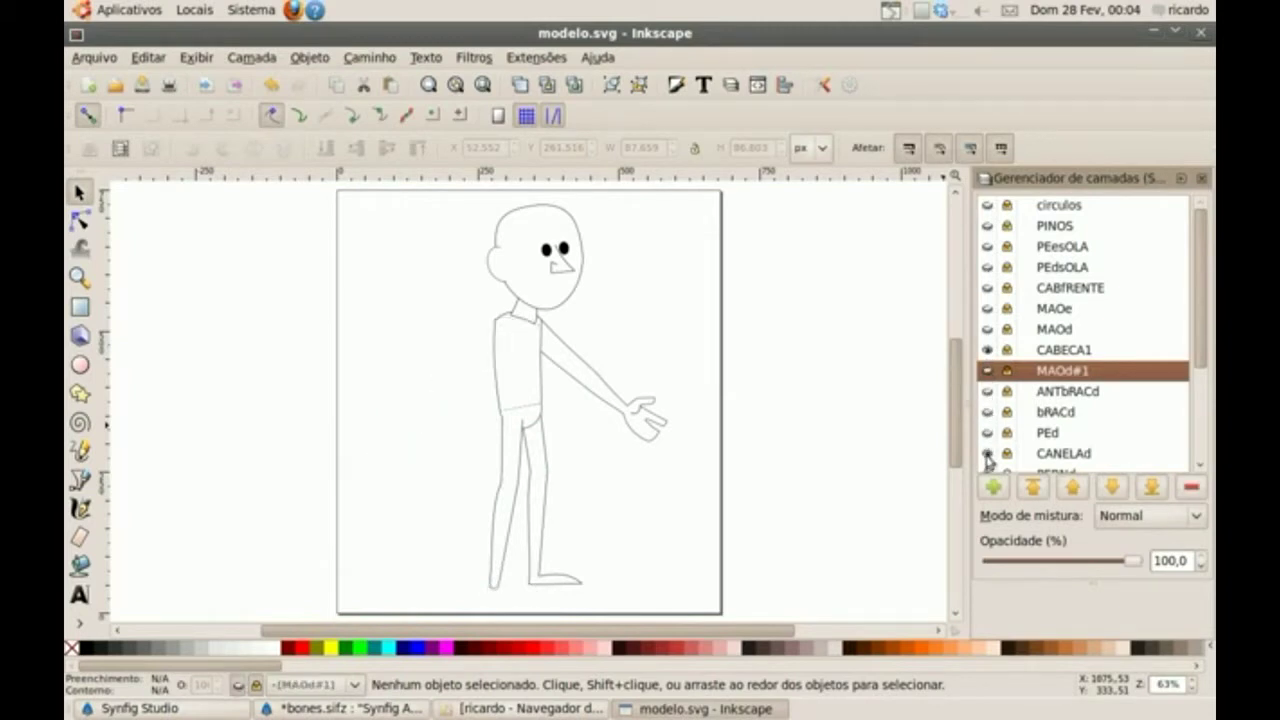
click(988, 458)
- Hide the PERNd, TRONCO1, MAOe#1, ANTBRACe, BRACe, PEe, CANELAe and PERNe layers, leaving only the head
drag(1207, 345, 1192, 447)
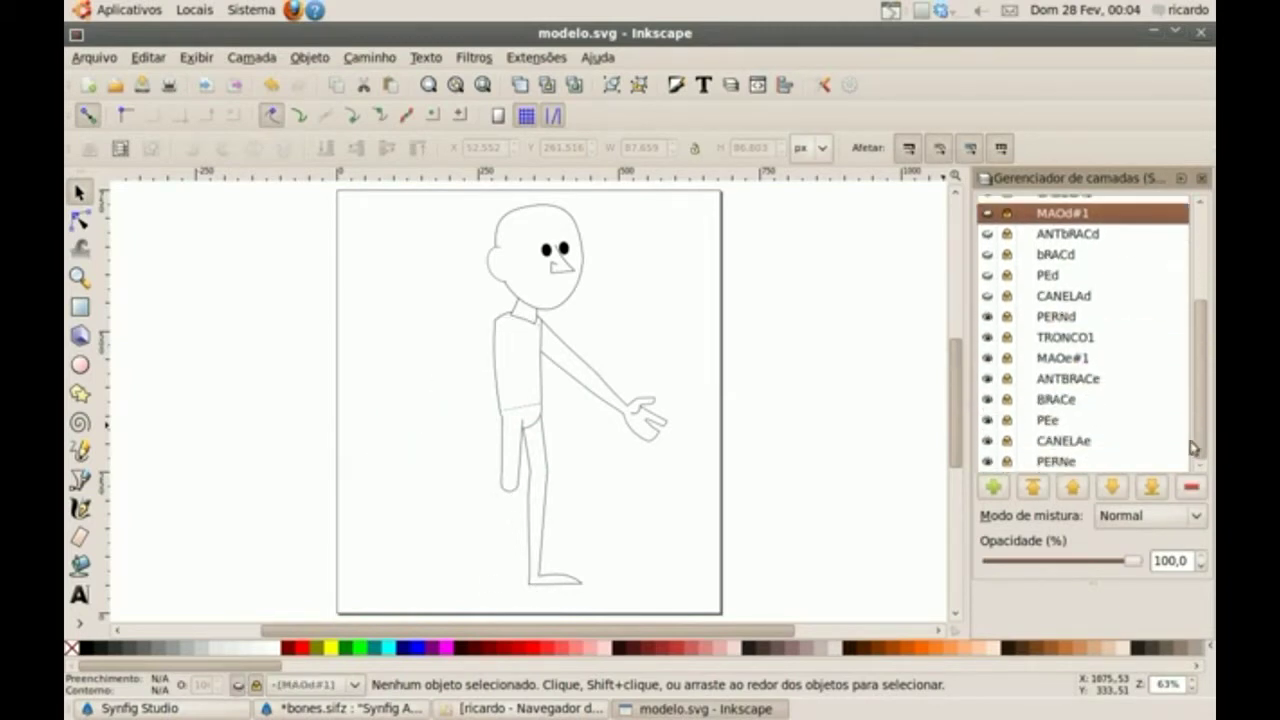
click(988, 316)
click(988, 337)
click(988, 358)
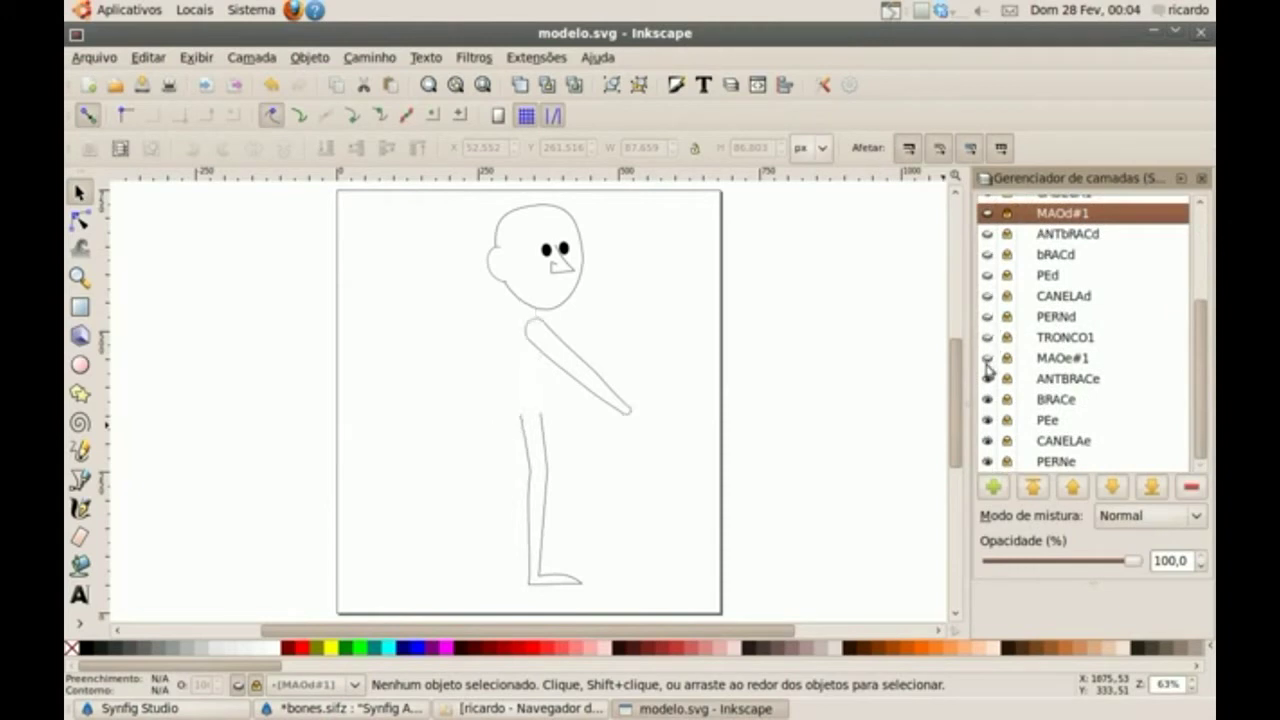
click(988, 378)
click(988, 399)
click(988, 420)
click(988, 440)
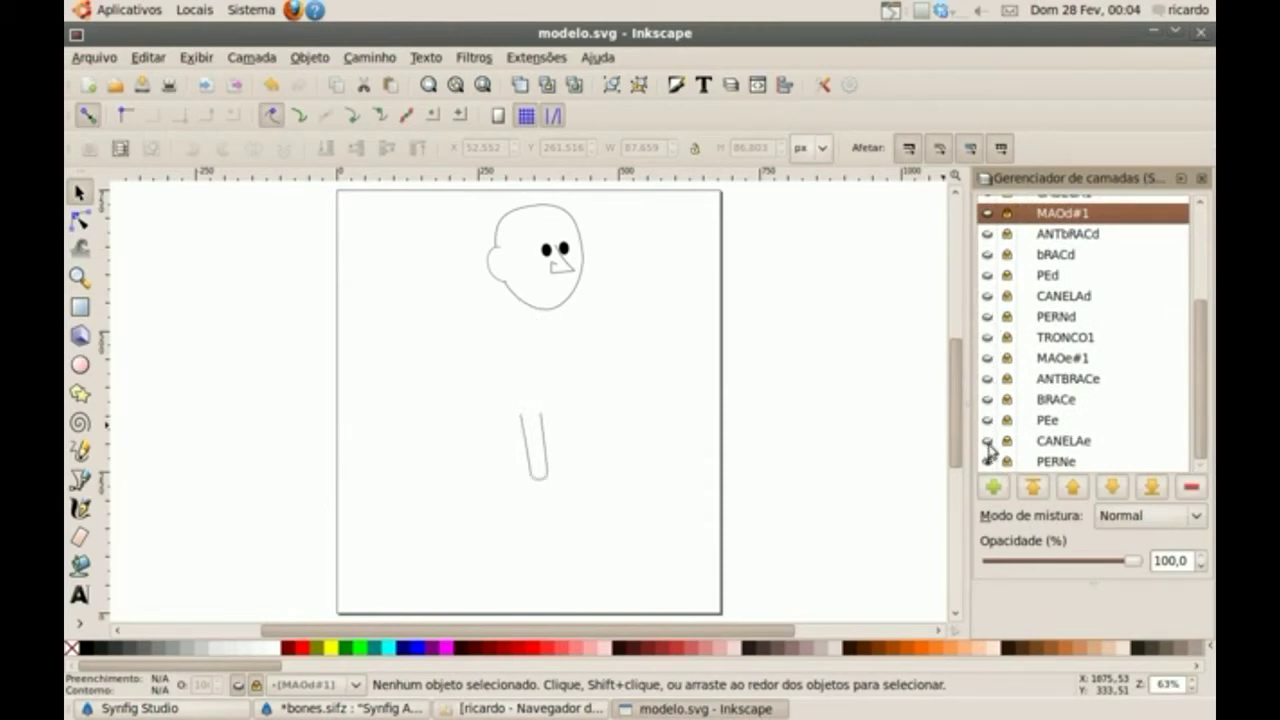
click(988, 461)
- Make CABECA1 the active, unlocked layer, select all of the head's objects and clear the selection
drag(1194, 428, 1213, 332)
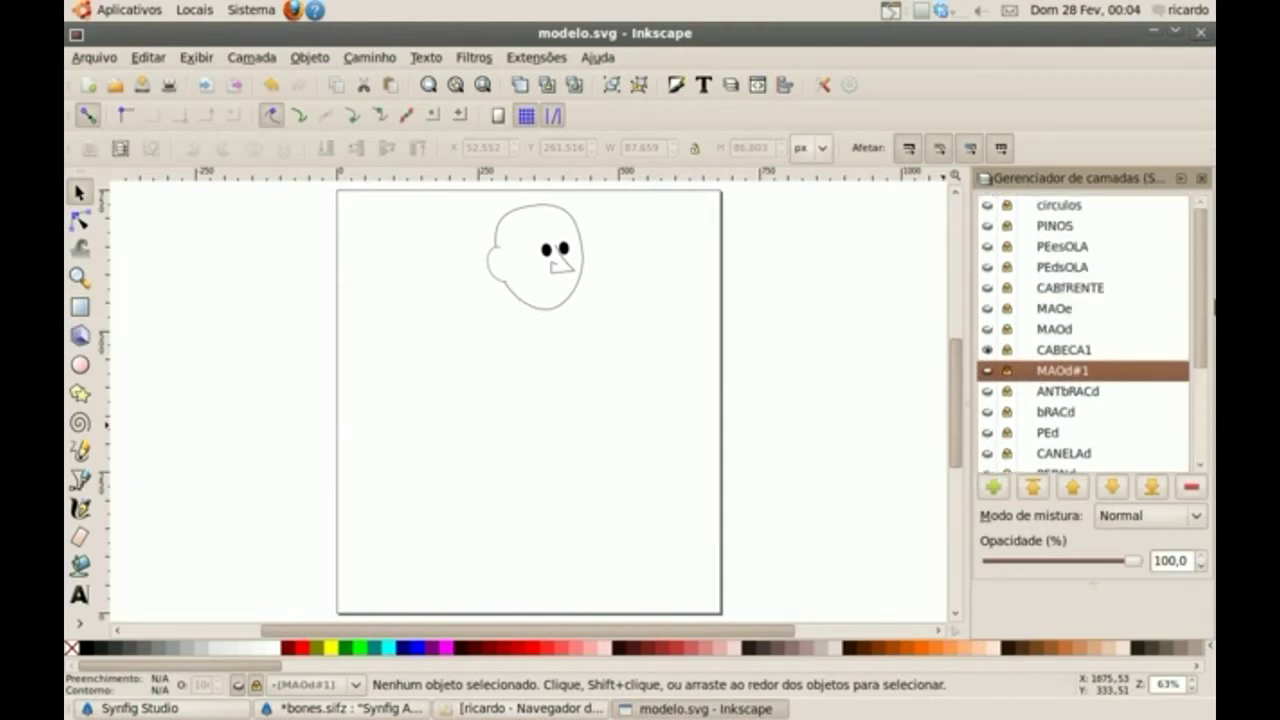
click(1066, 350)
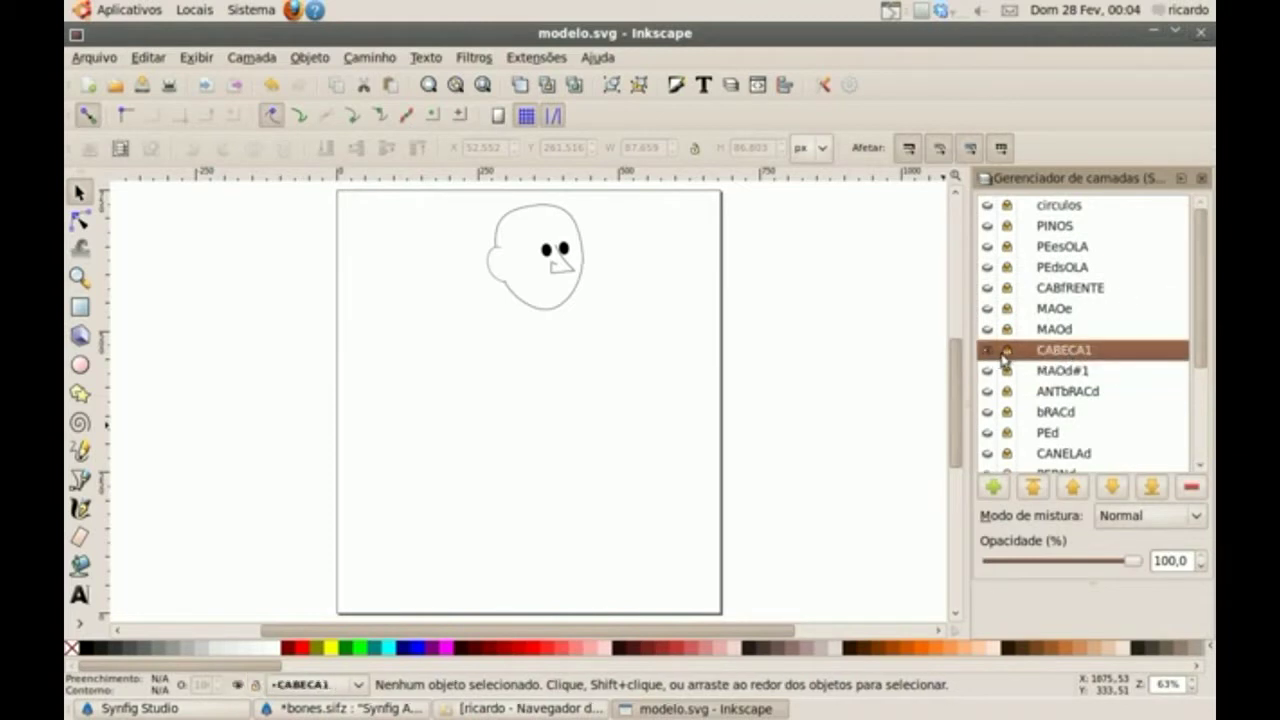
drag(470, 344, 630, 216)
click(760, 268)
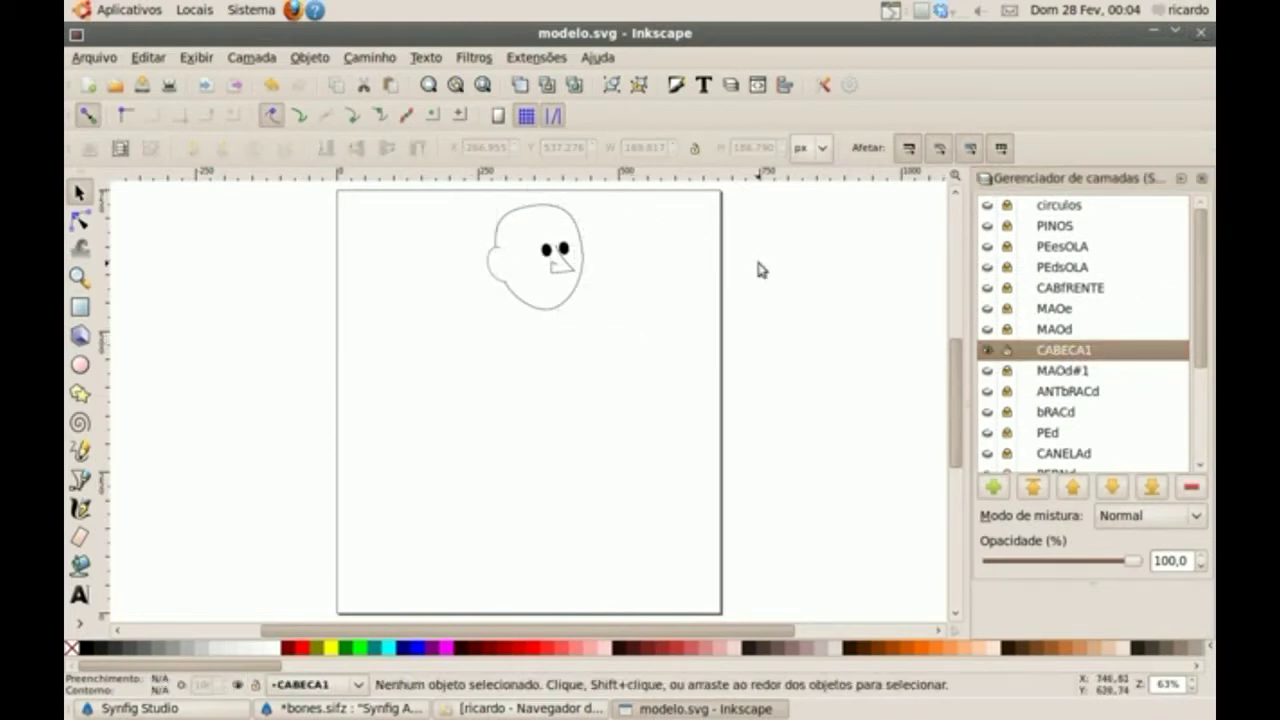
- Open the bitmap export settings for the head drawing and close them without exporting
click(104, 58)
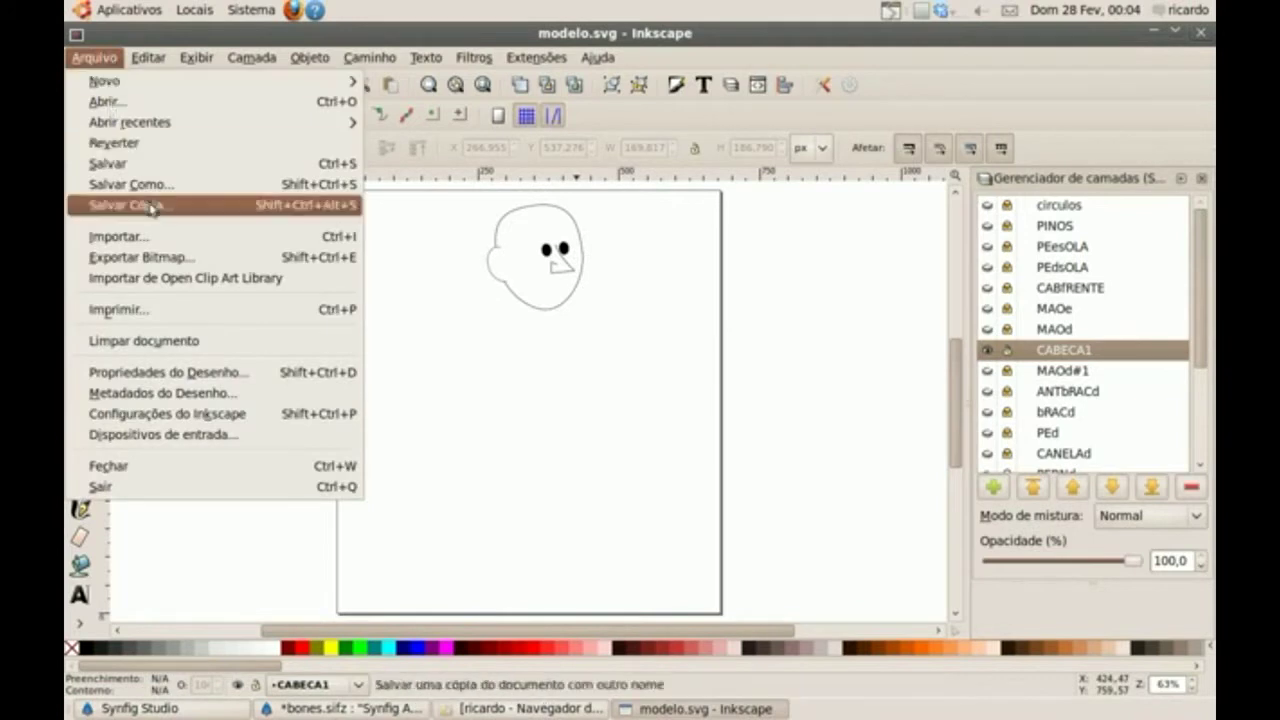
click(163, 259)
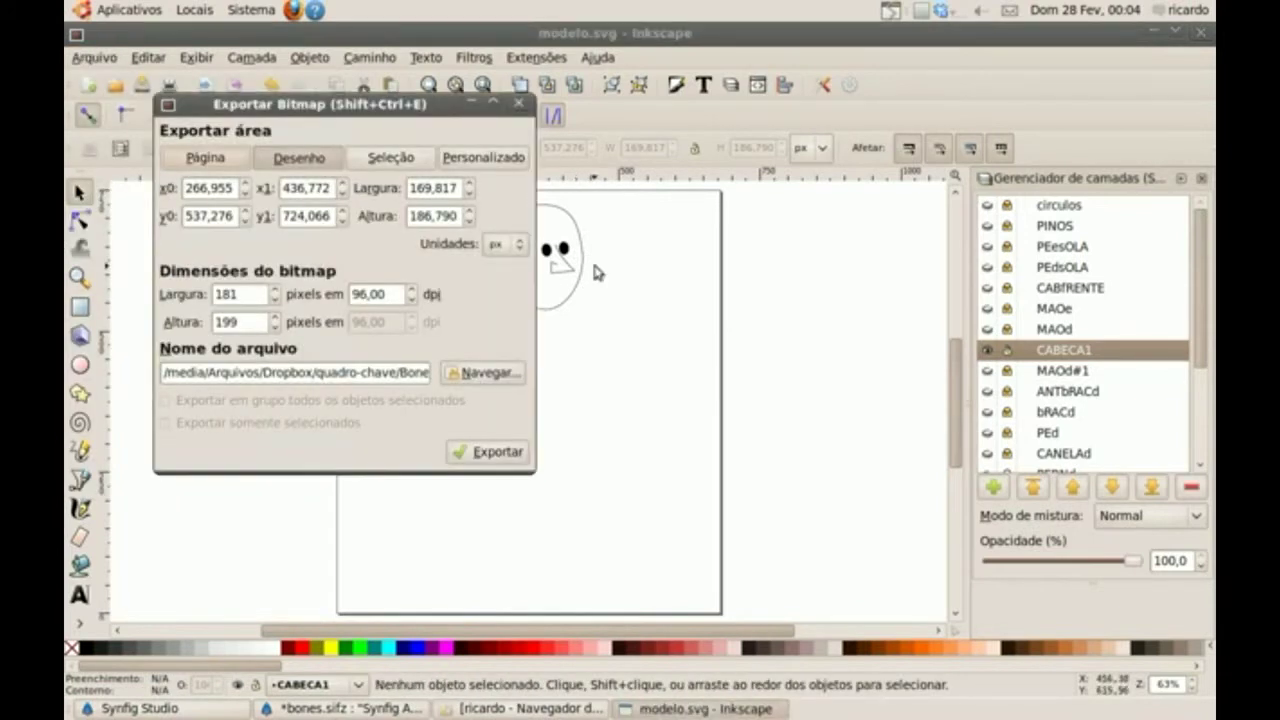
click(518, 103)
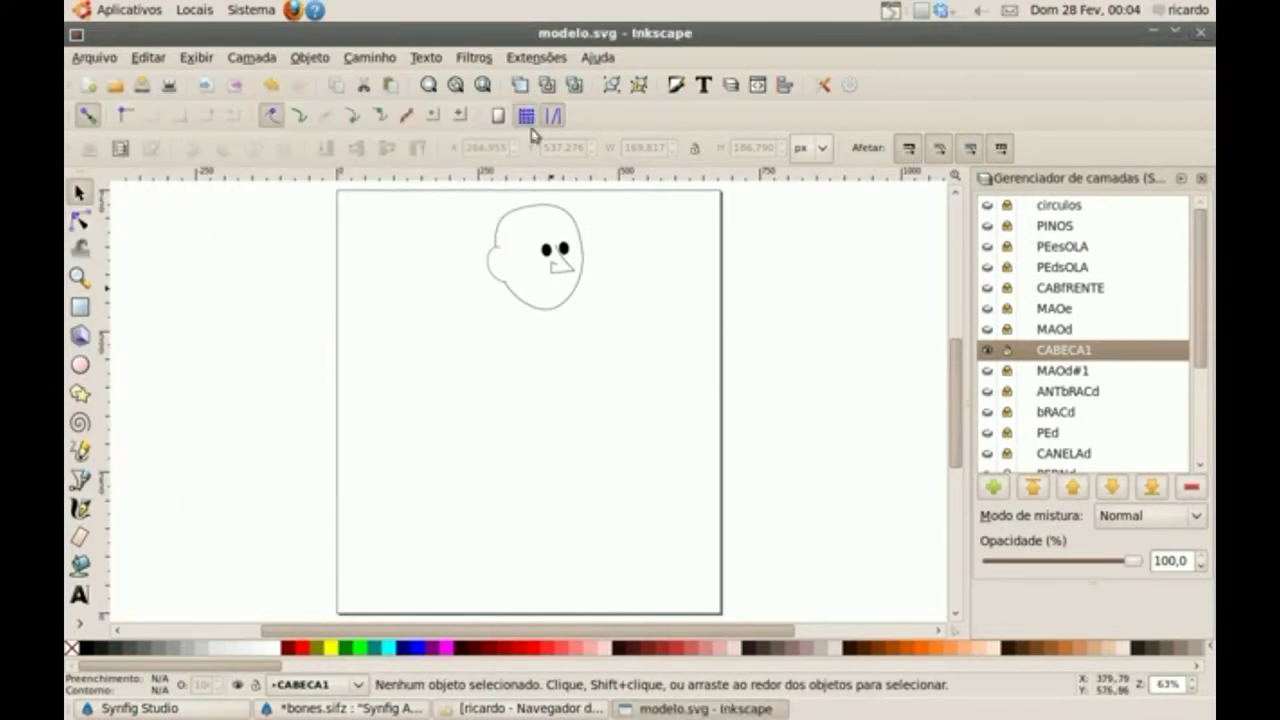
- Show only the MAOd#1 hand layer and set the bitmap export area to the whole page, without exporting
click(987, 351)
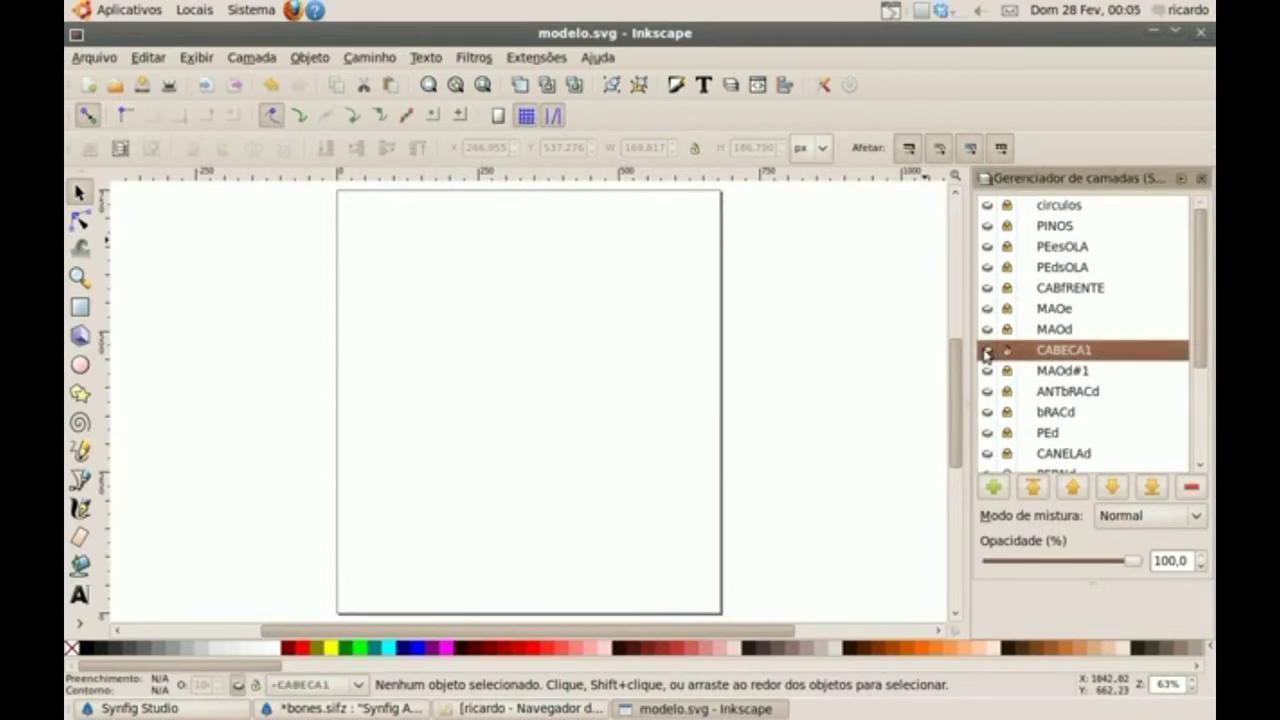
click(988, 371)
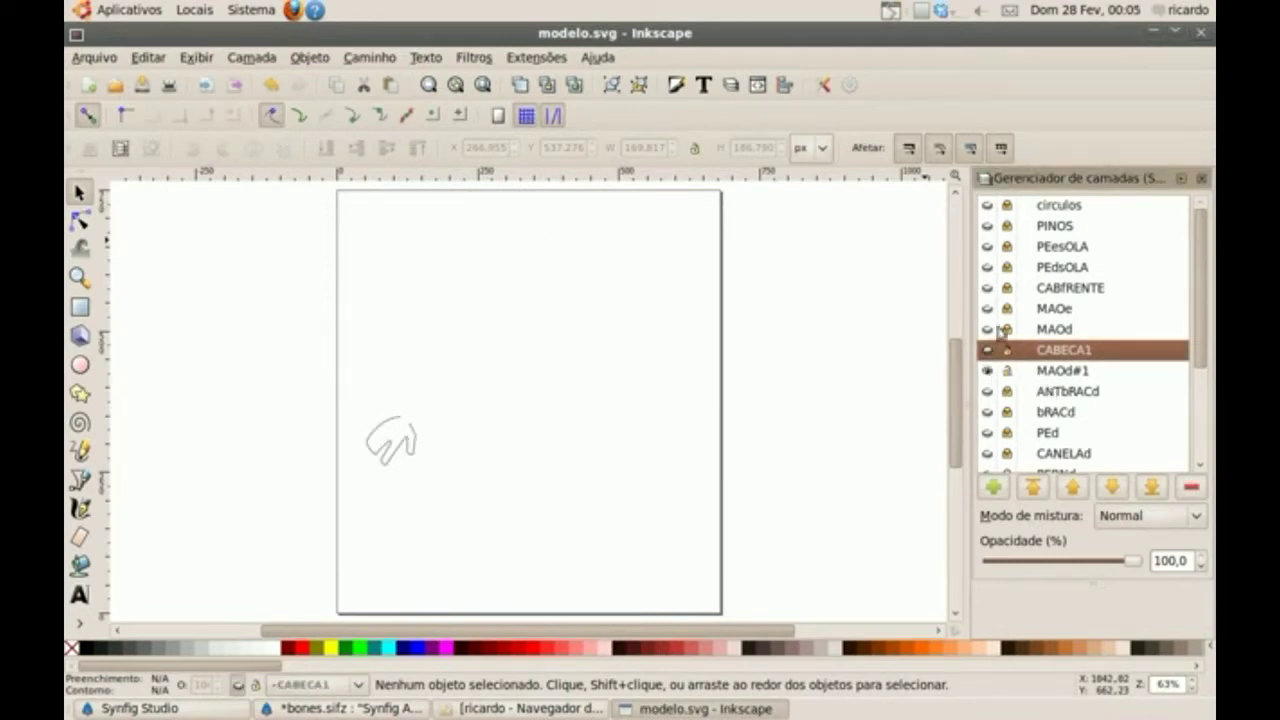
click(93, 57)
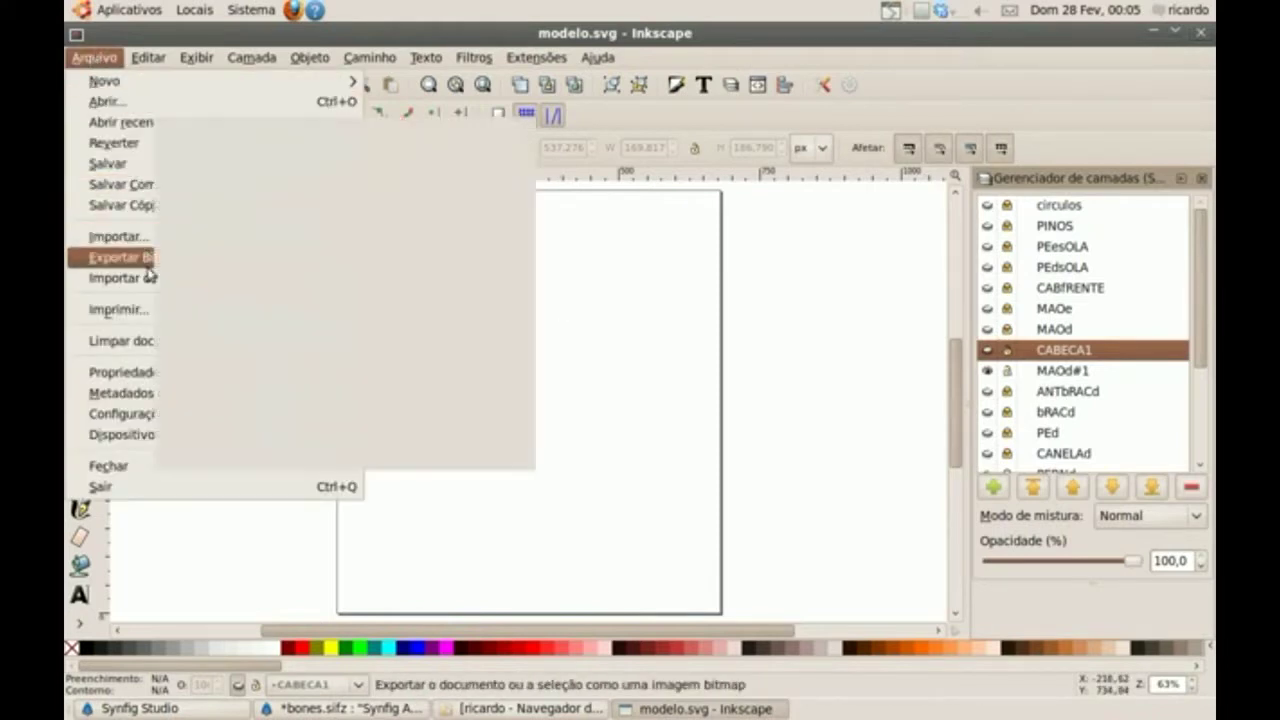
click(146, 266)
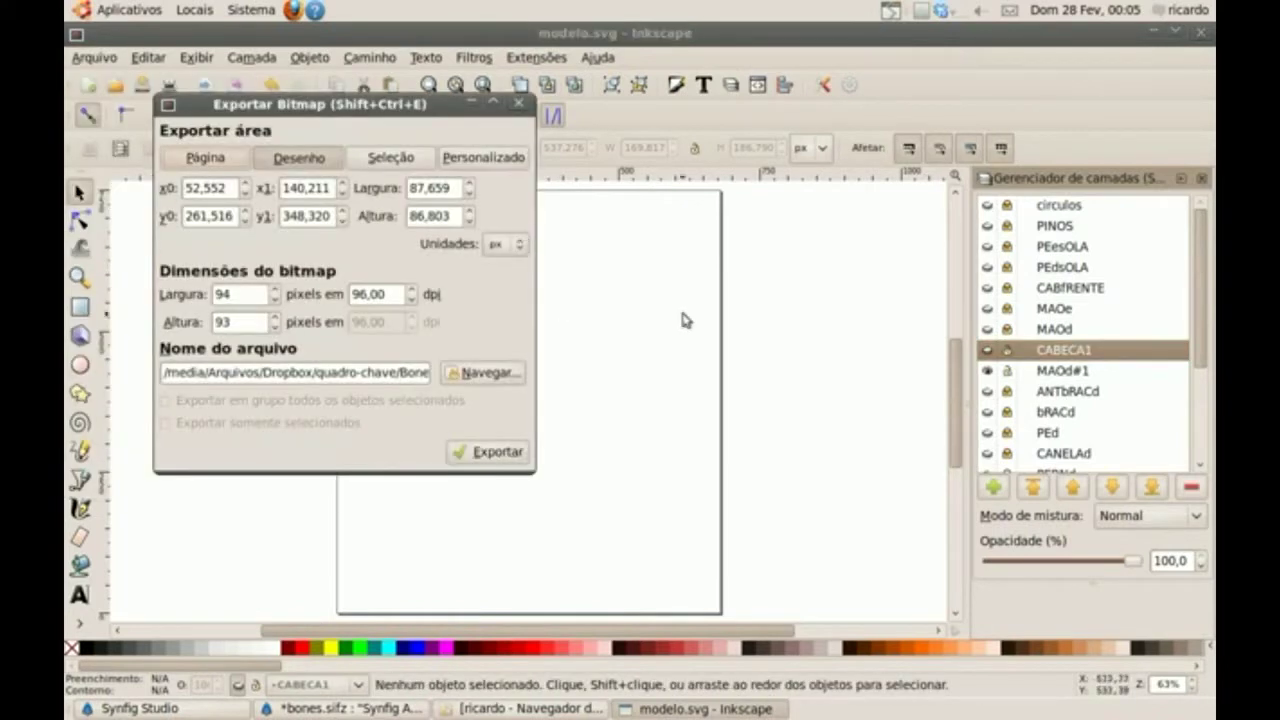
click(224, 160)
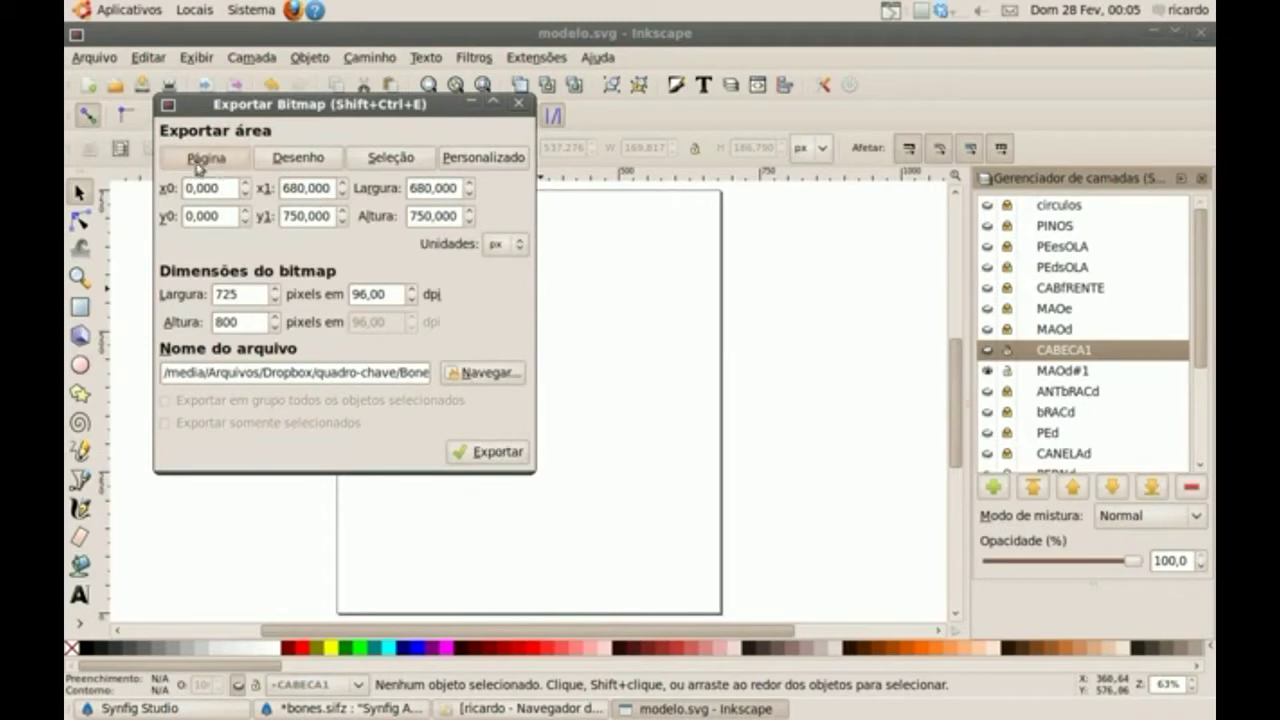
click(518, 103)
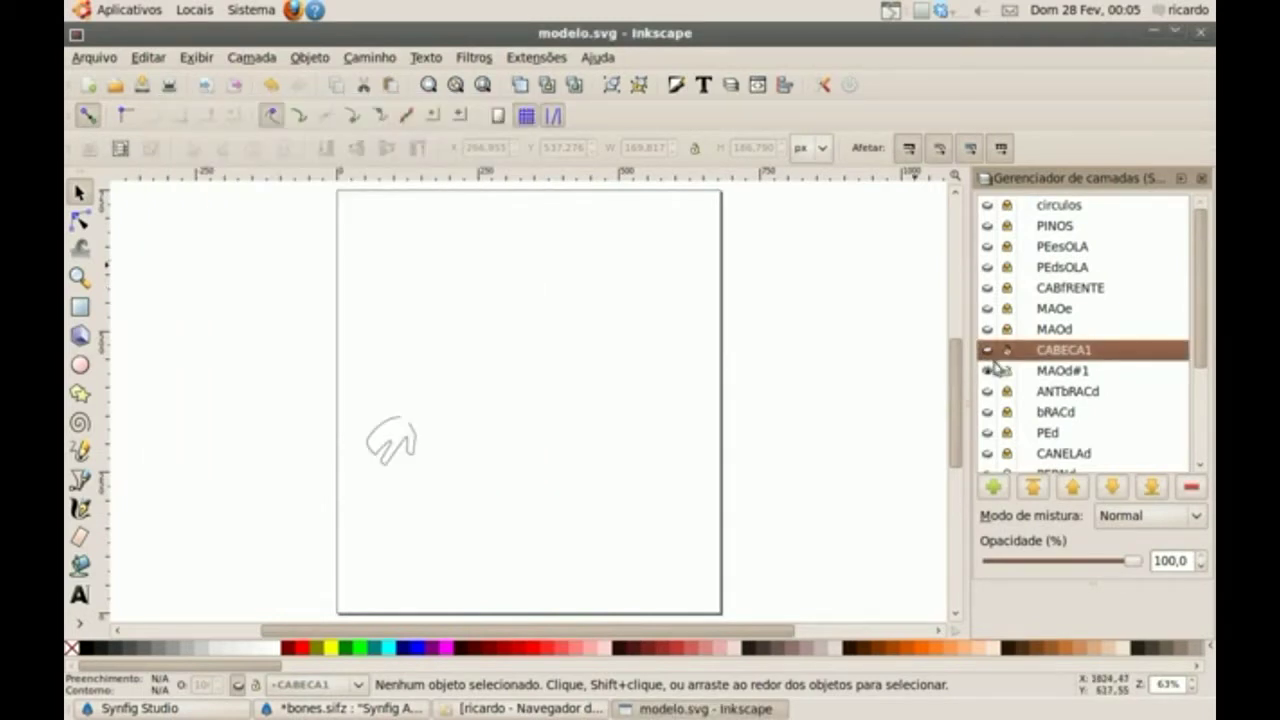
- Hide MAOd#1, show the CABECA1 head layer again and check its bitmap export settings with the page area, without exporting
click(987, 370)
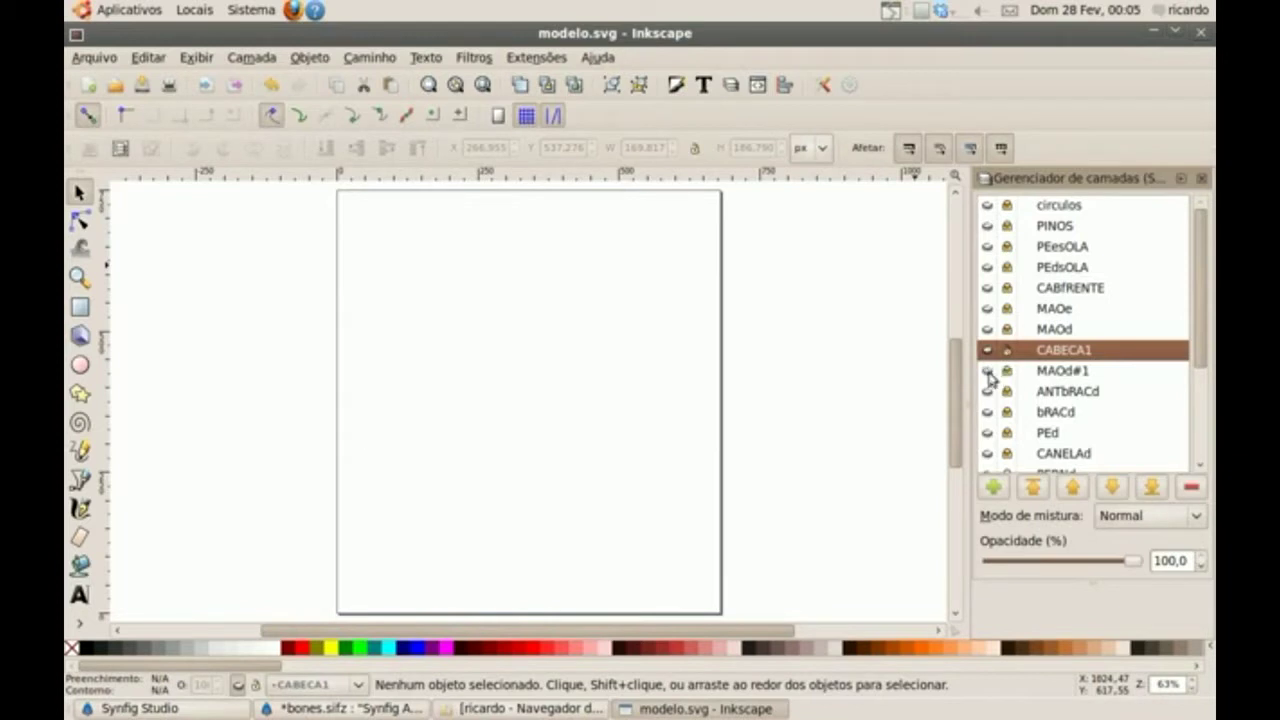
click(987, 349)
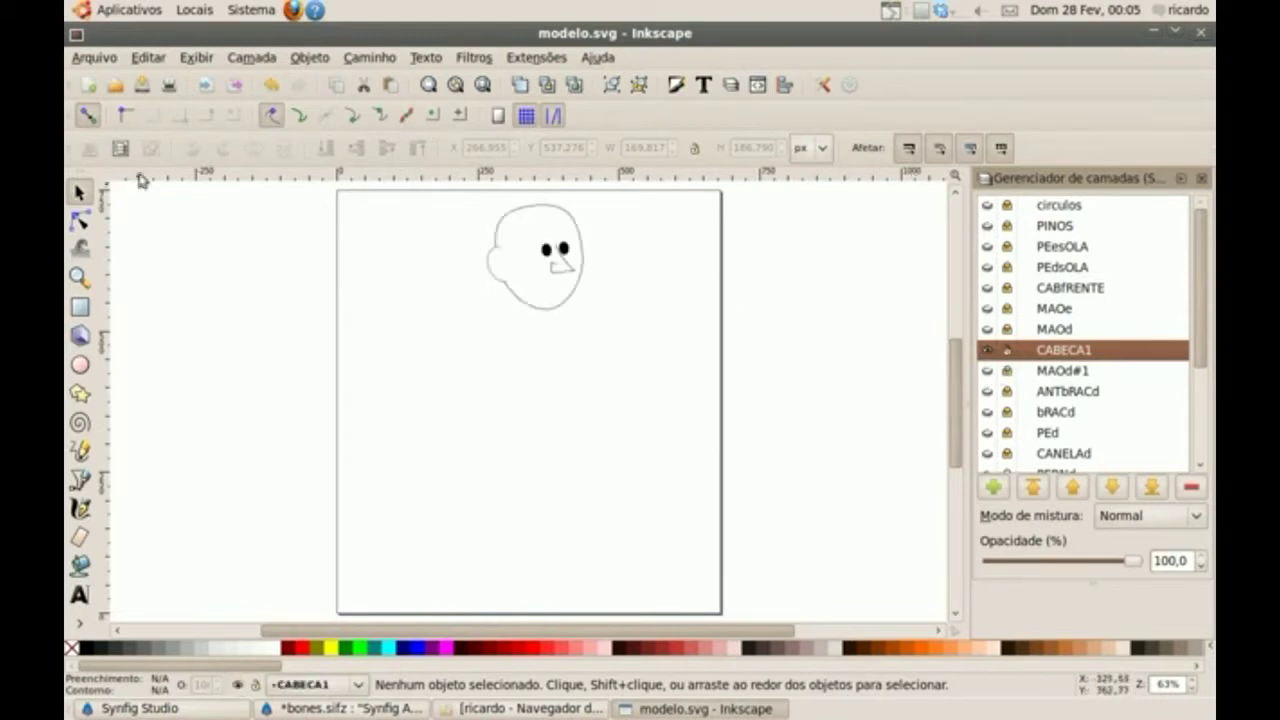
click(102, 60)
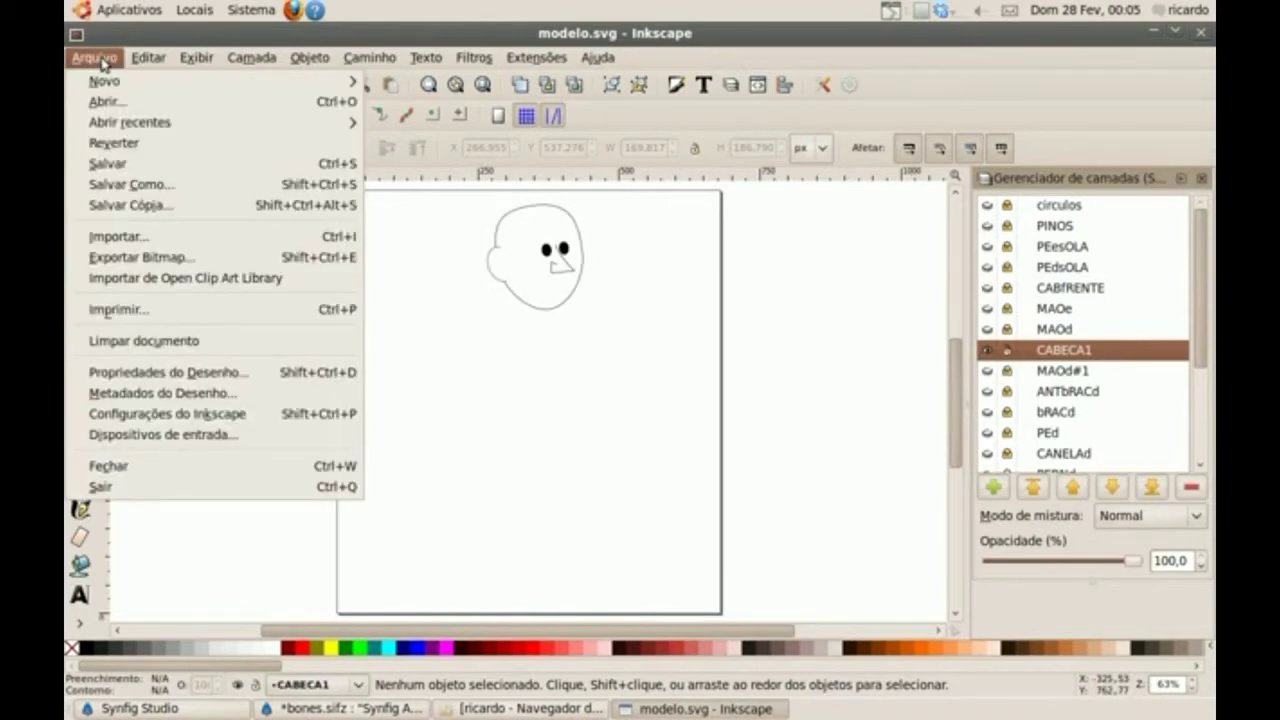
click(140, 277)
click(778, 496)
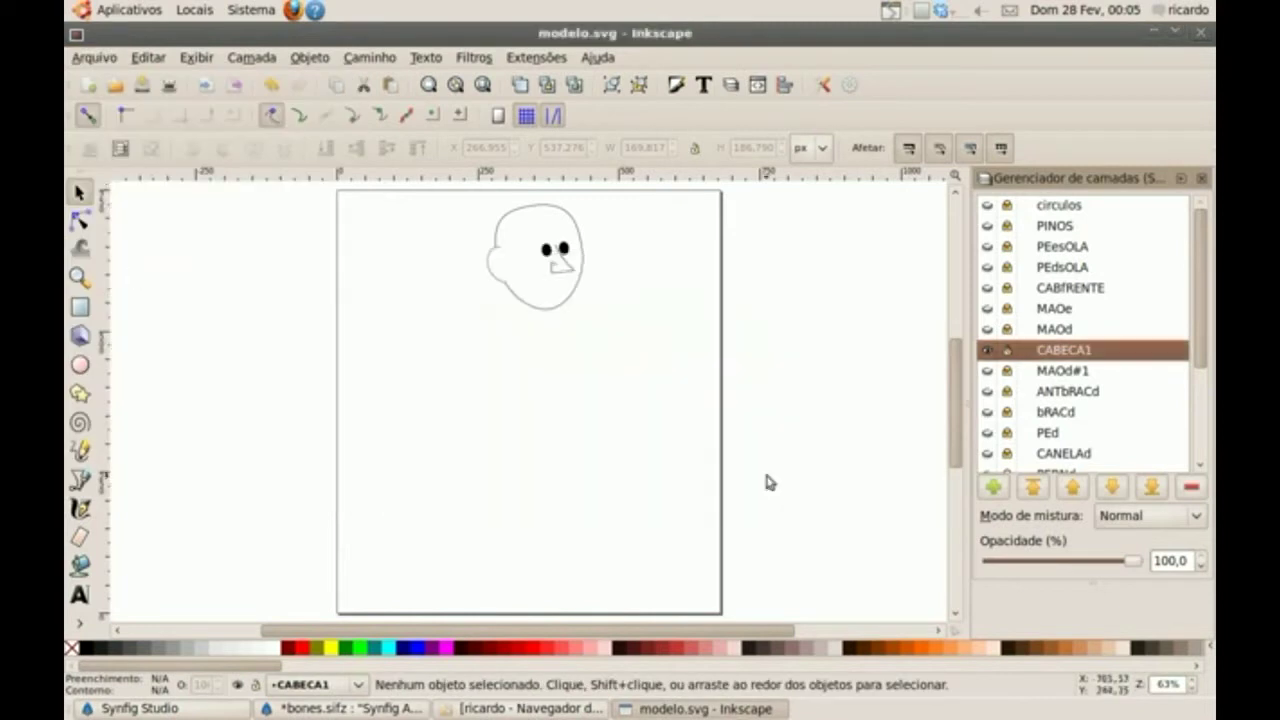
click(100, 60)
click(155, 262)
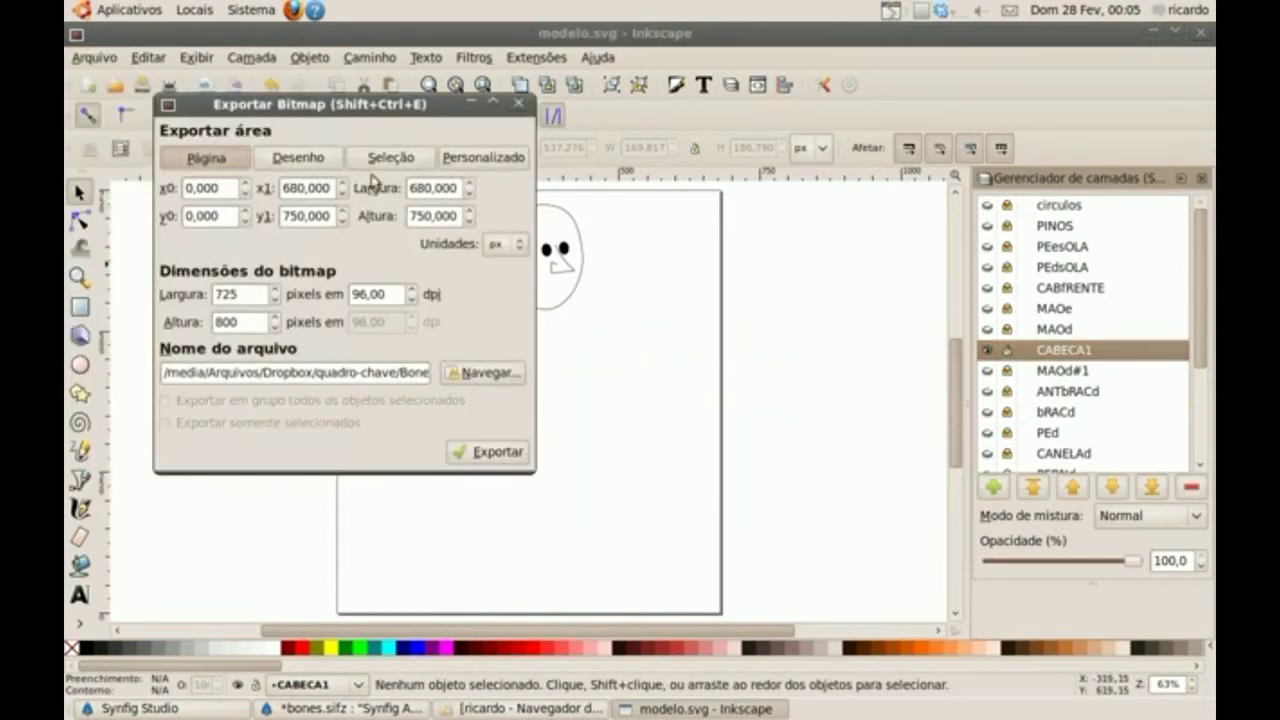
click(230, 160)
click(519, 105)
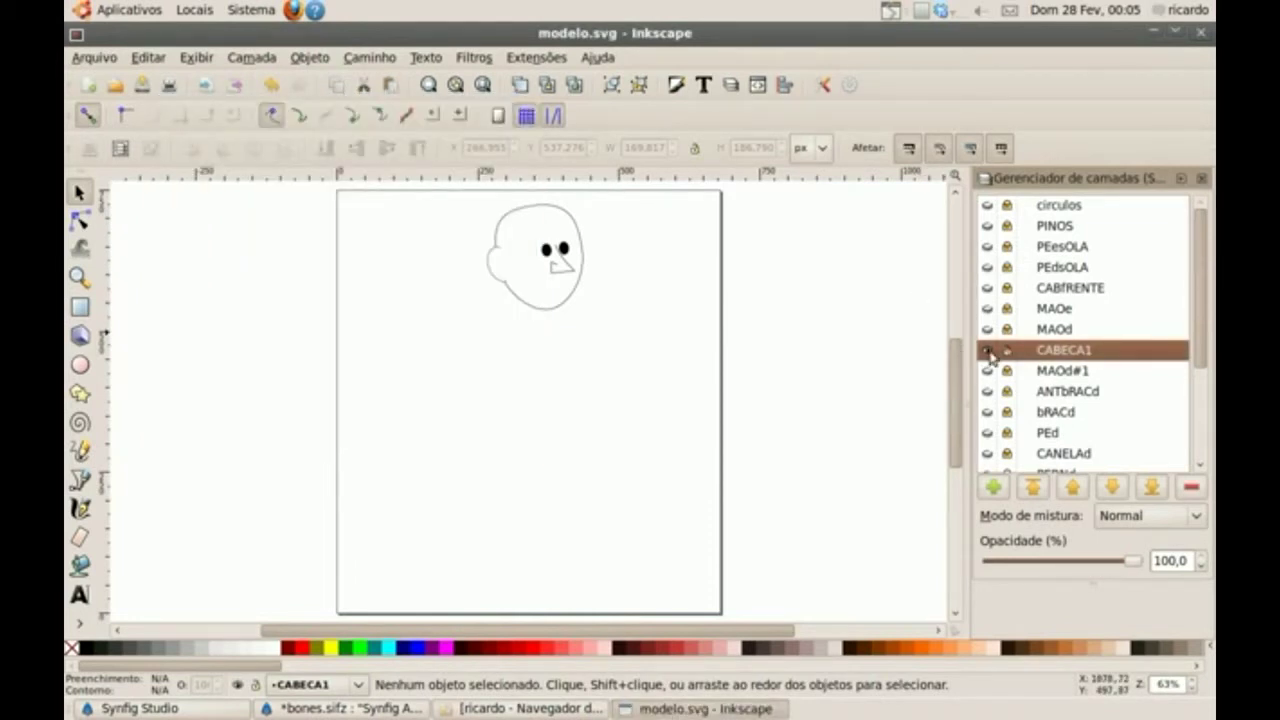
- Show the MAOd, MAOe, ANTbRACd and bRACd layers alongside the head, keeping MAOd#1 hidden
click(988, 350)
click(988, 350)
click(988, 333)
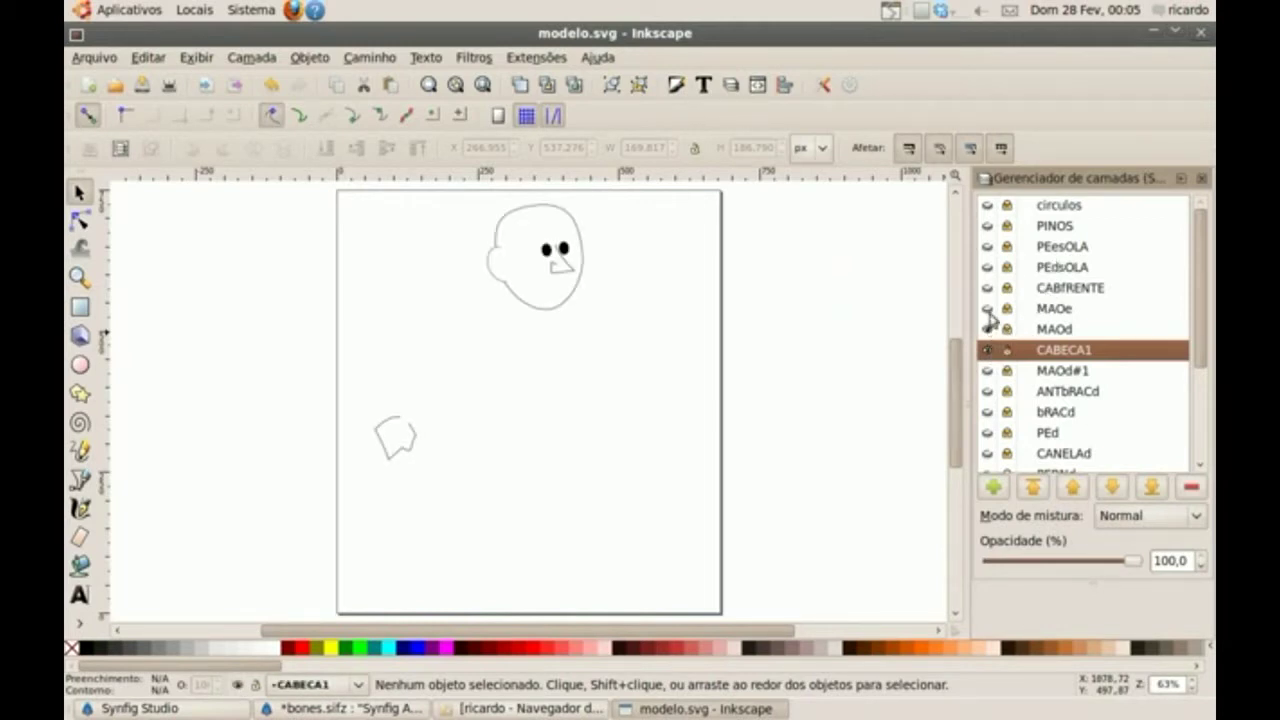
click(988, 309)
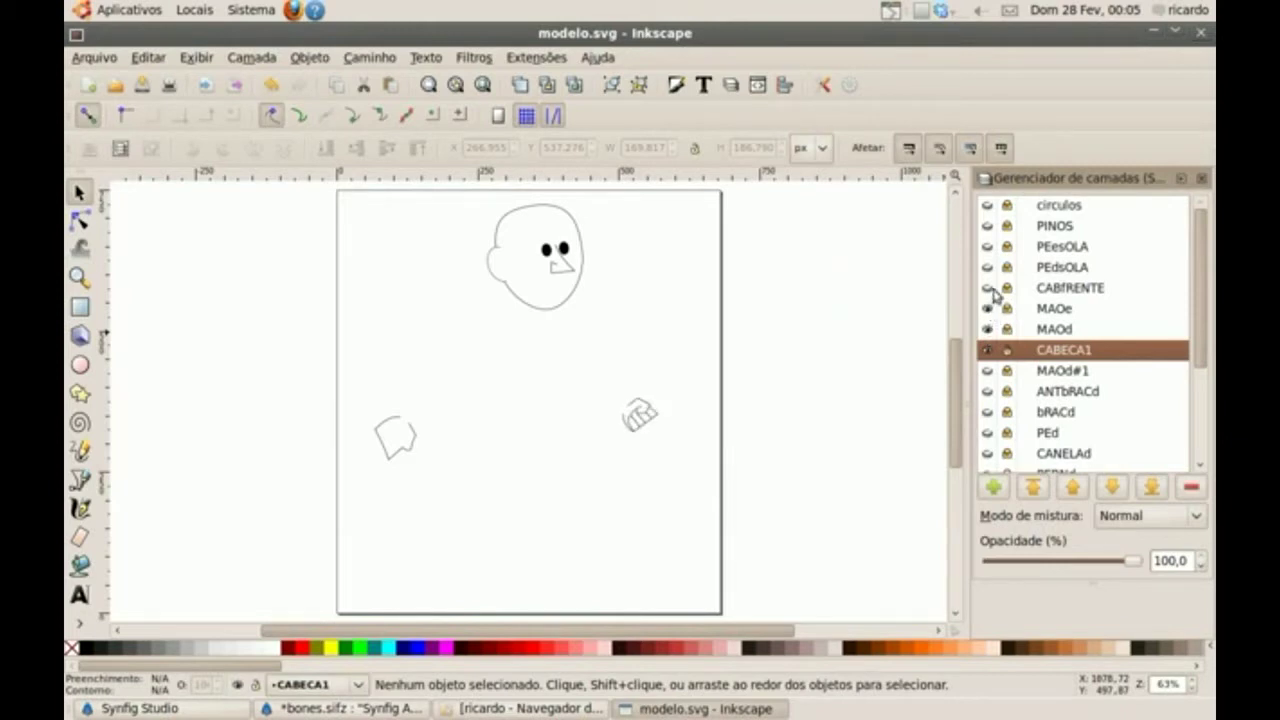
scroll(1192, 270, down, 3)
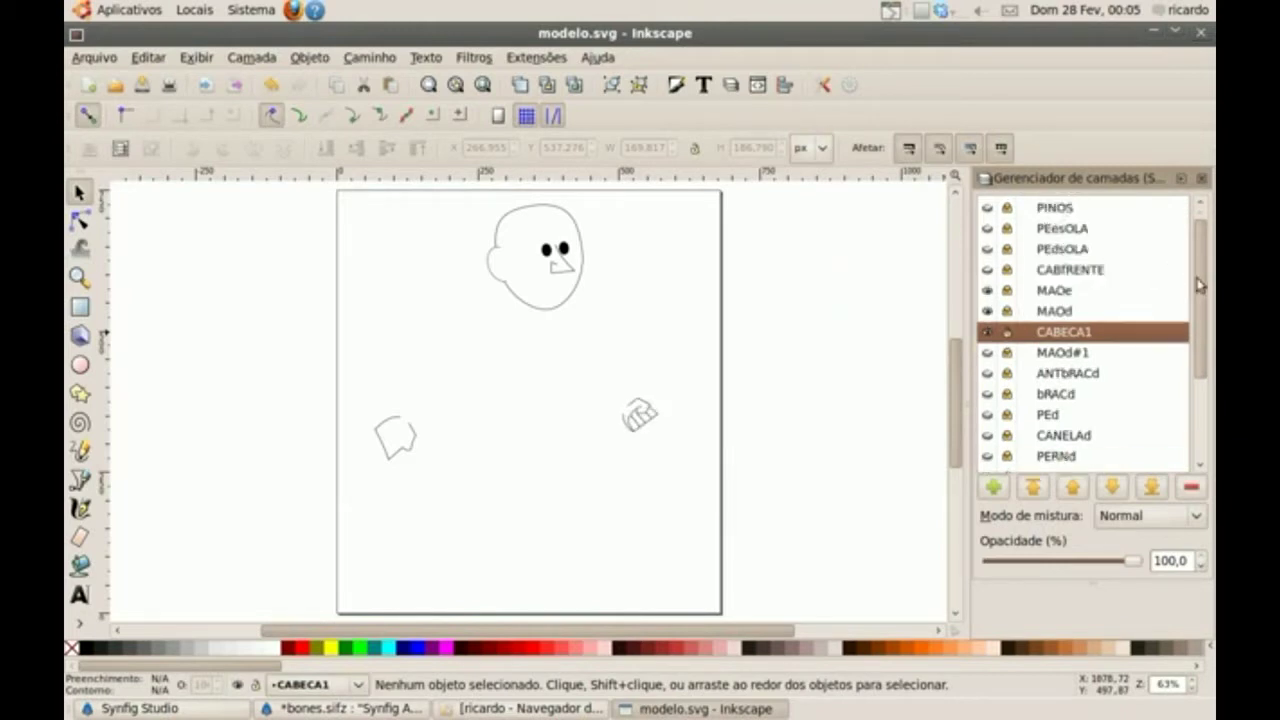
click(988, 292)
click(988, 313)
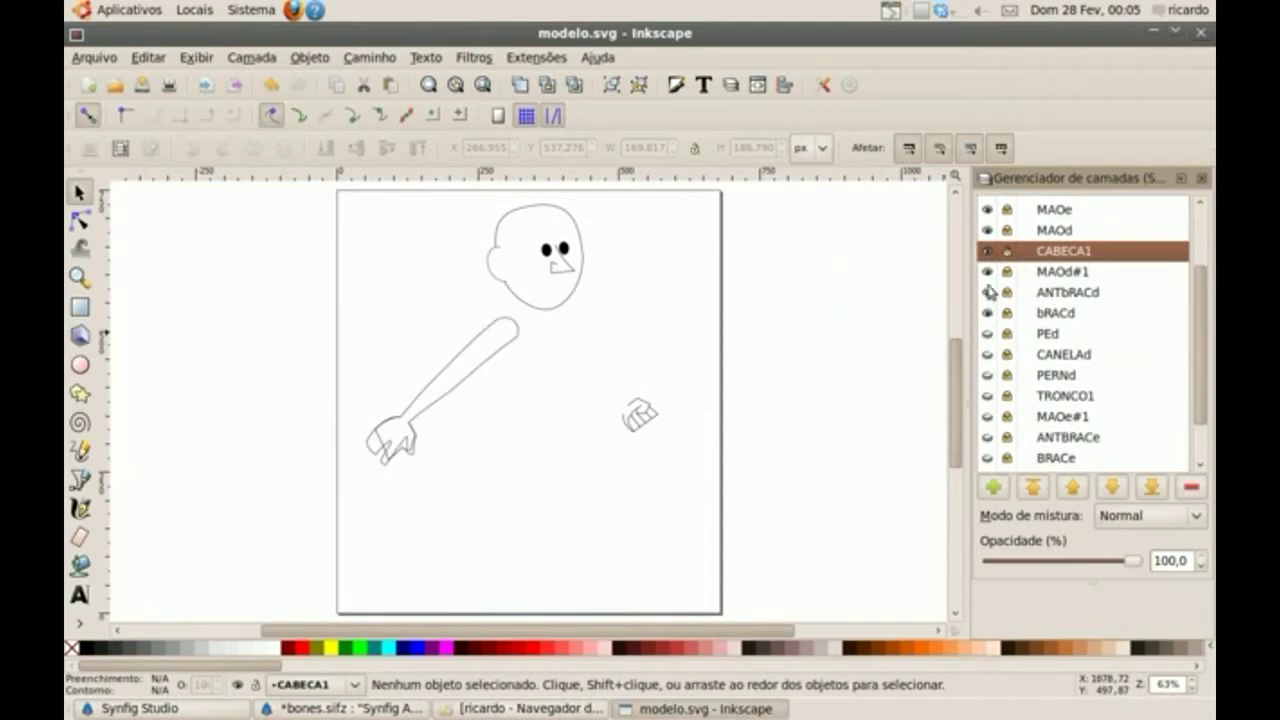
click(988, 272)
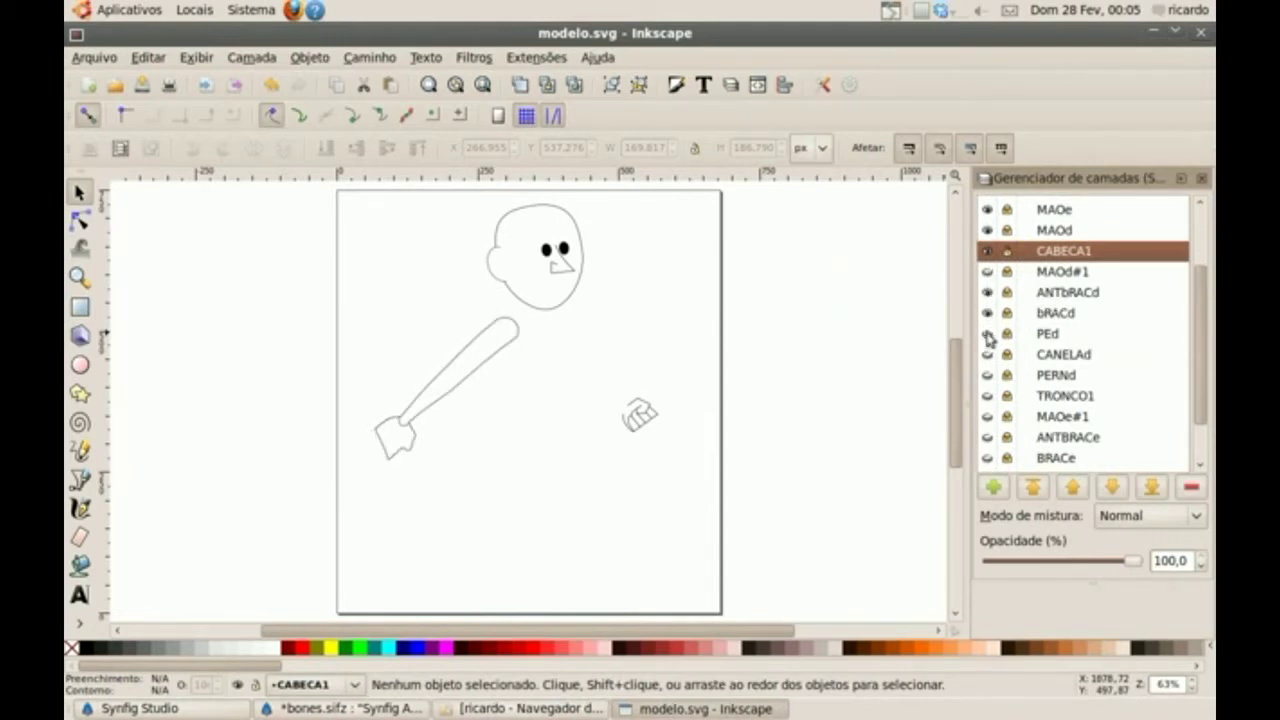
- Show the PEd, CANELAd, PERNd, TRONCO1, MAOe#1, ANTBRACe and BRACe layers
click(988, 354)
click(988, 333)
click(988, 375)
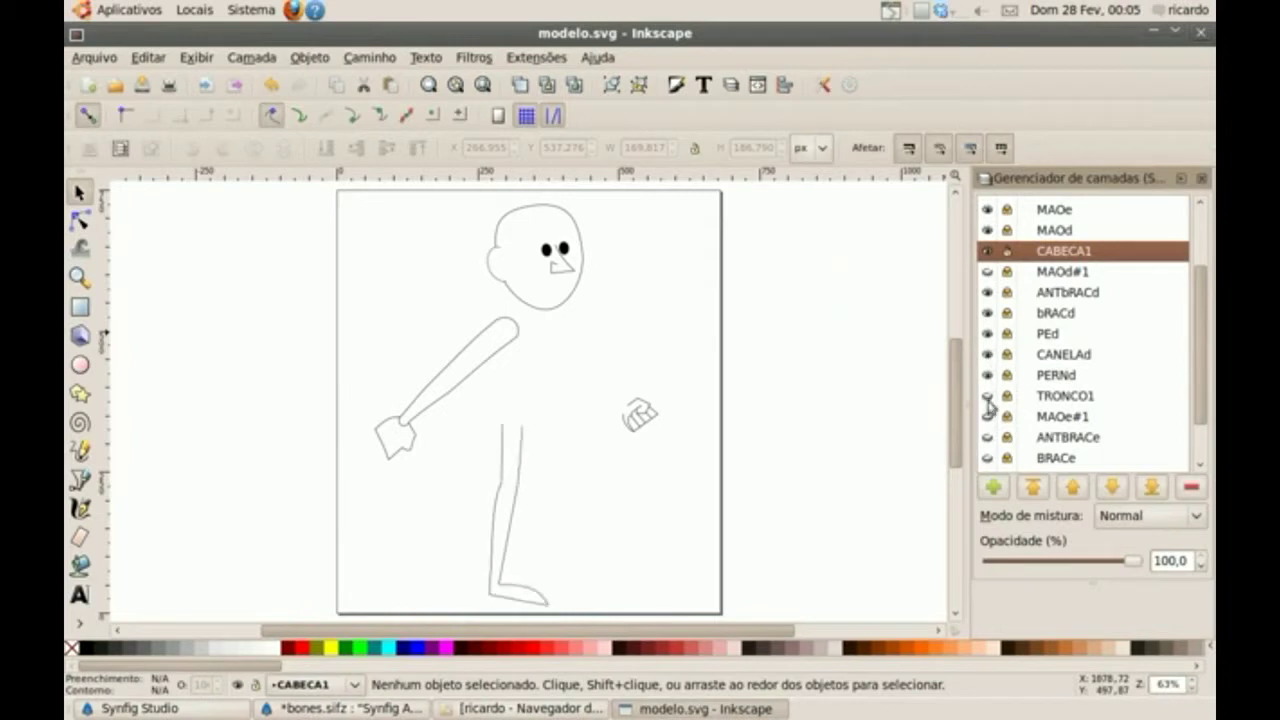
click(988, 396)
click(988, 416)
click(988, 437)
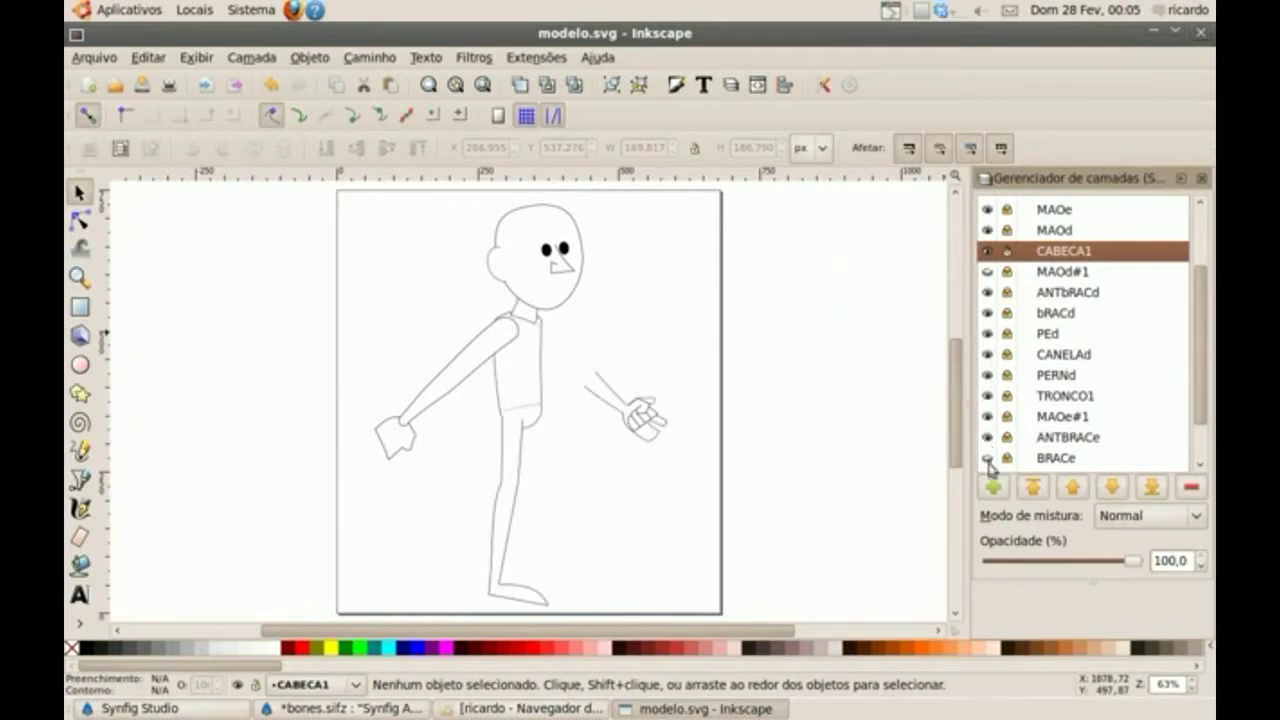
click(988, 462)
- Show the PEe, CANELAe and PERNe layers and hide the alternate hand layer MAOe#1
scroll(1204, 398, down, 2)
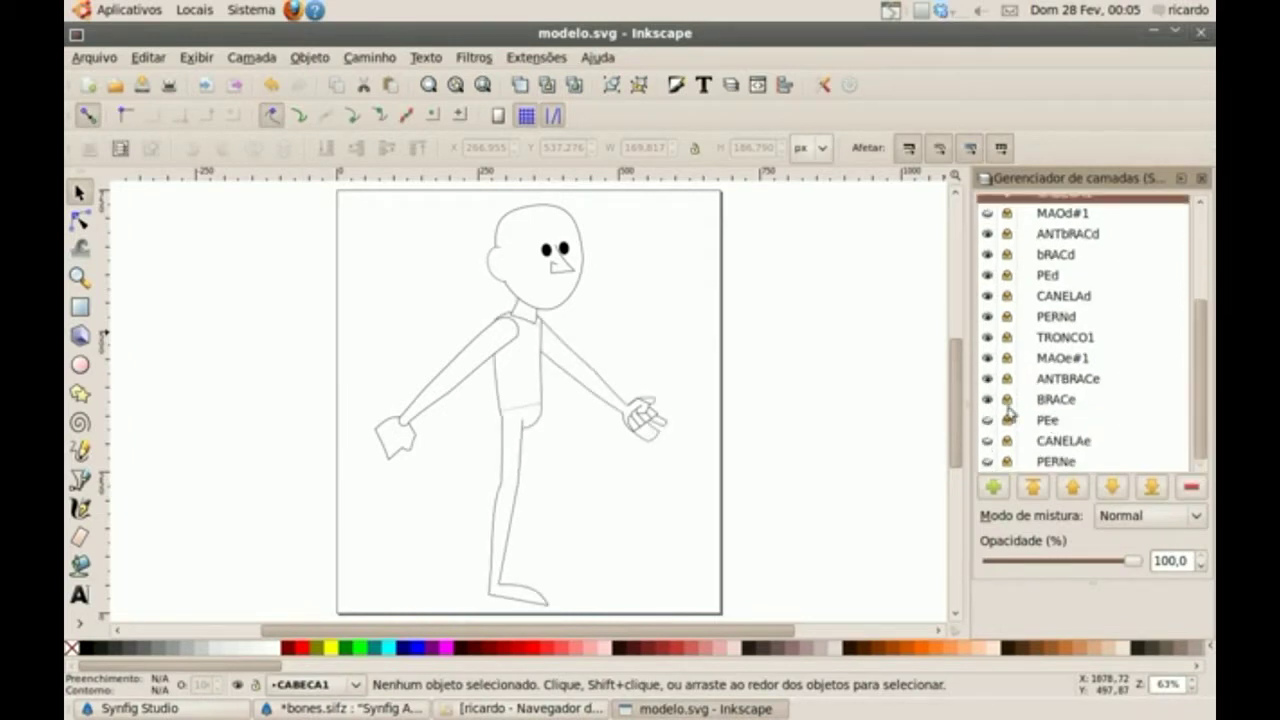
click(988, 420)
click(988, 440)
click(988, 461)
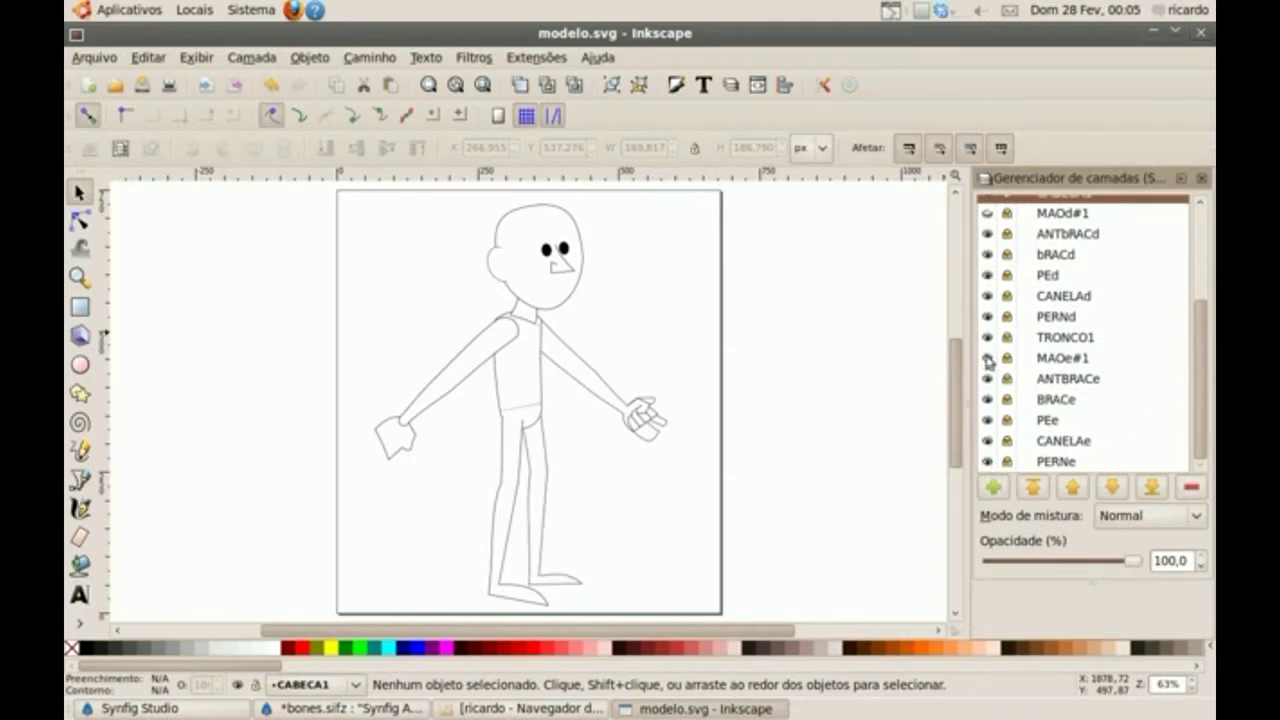
click(987, 358)
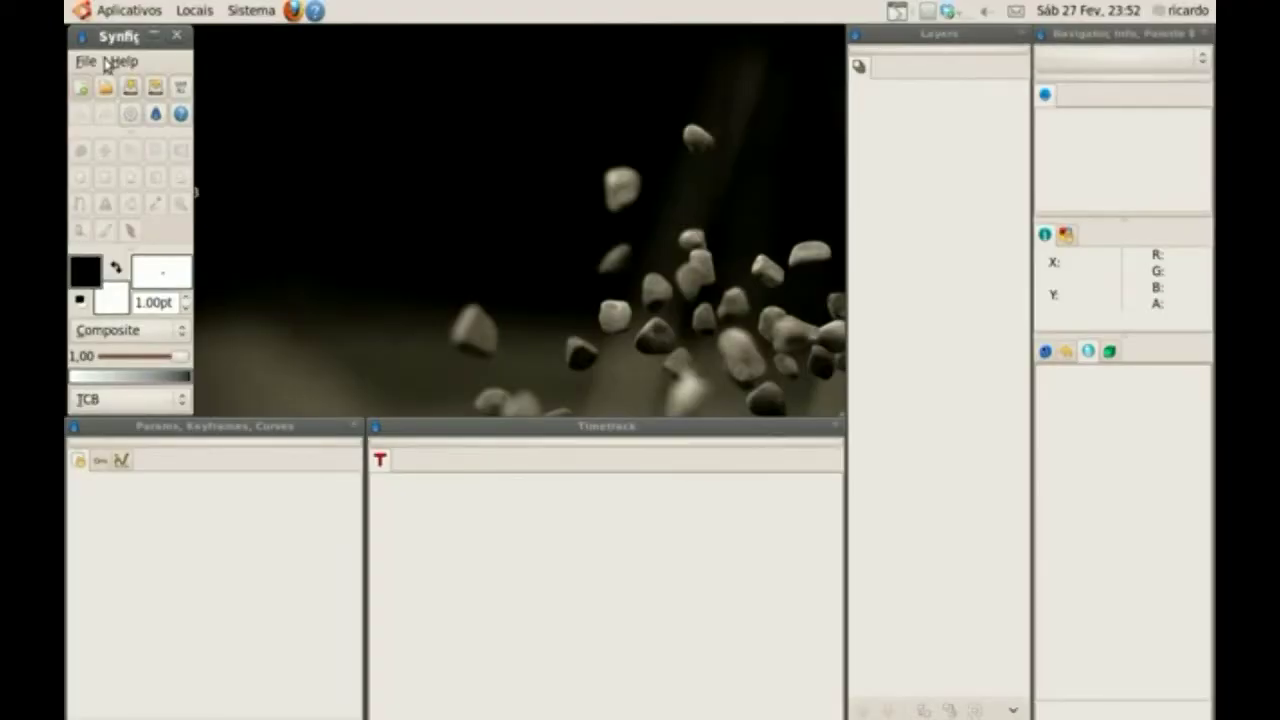
- In Synfig Studio, open the recent file bones.sifz and set its preview to full resolution with quality 2
click(88, 61)
mouse_move(142, 138)
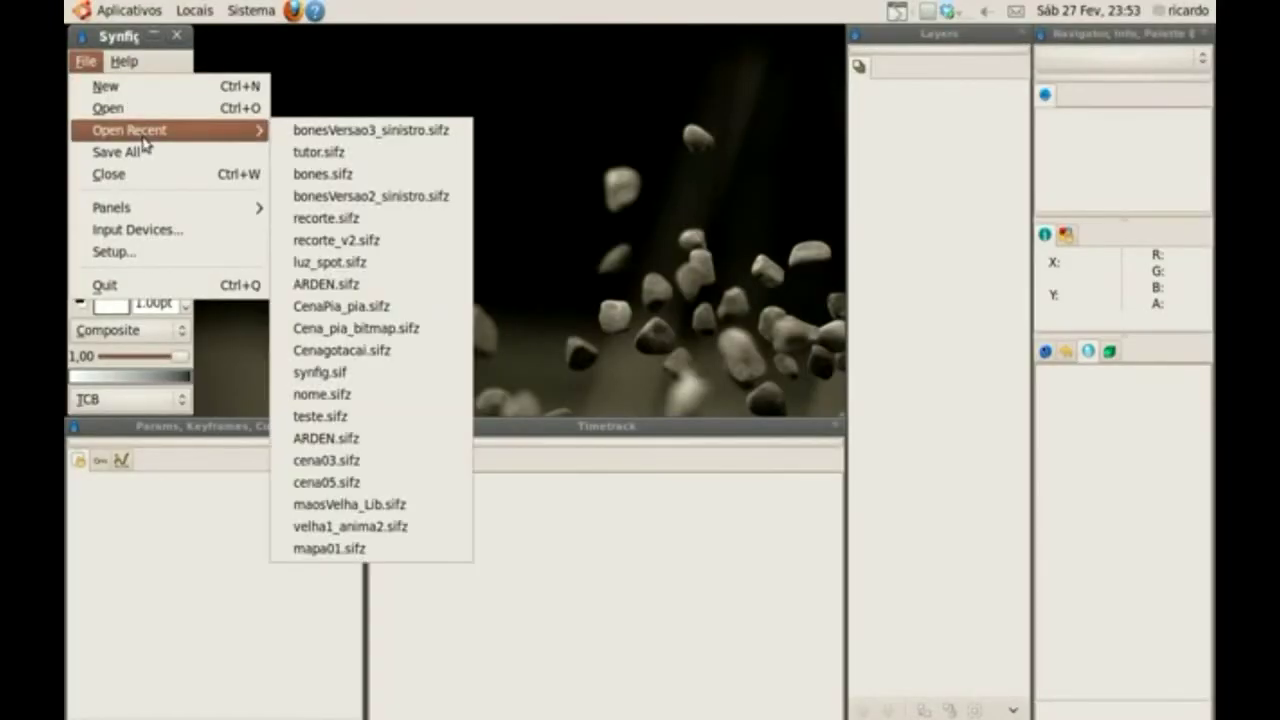
click(360, 178)
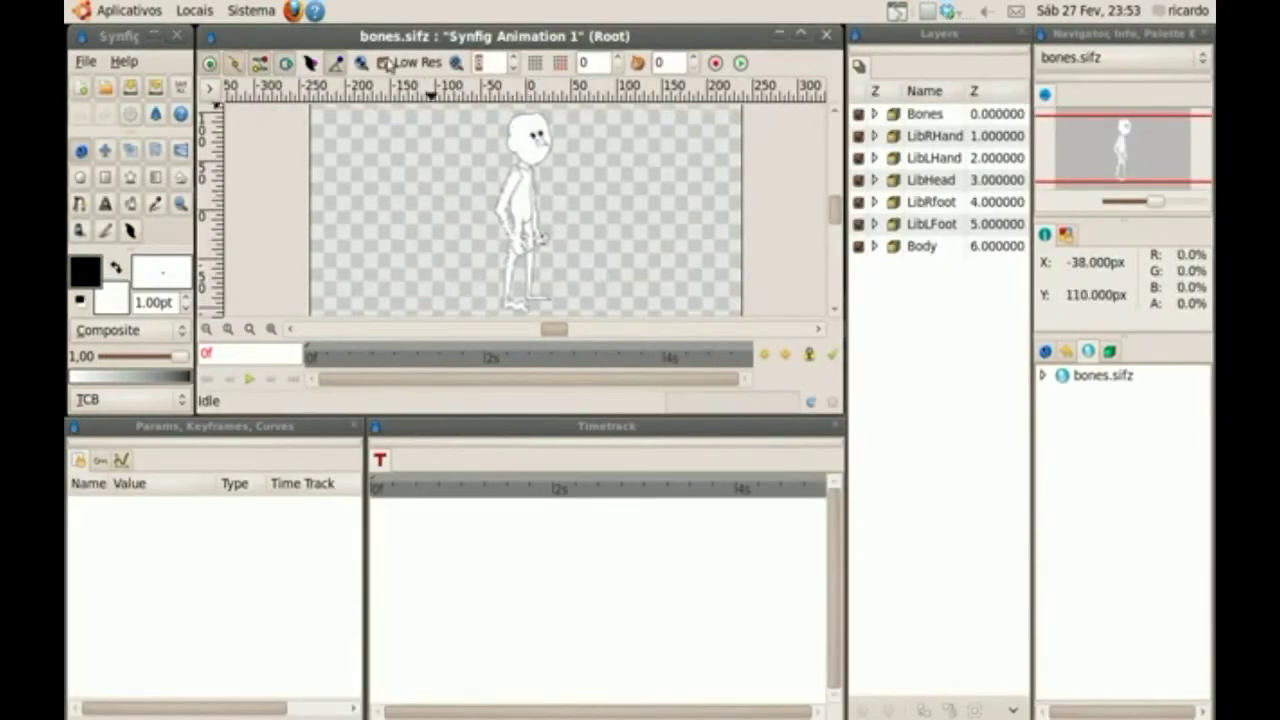
click(384, 62)
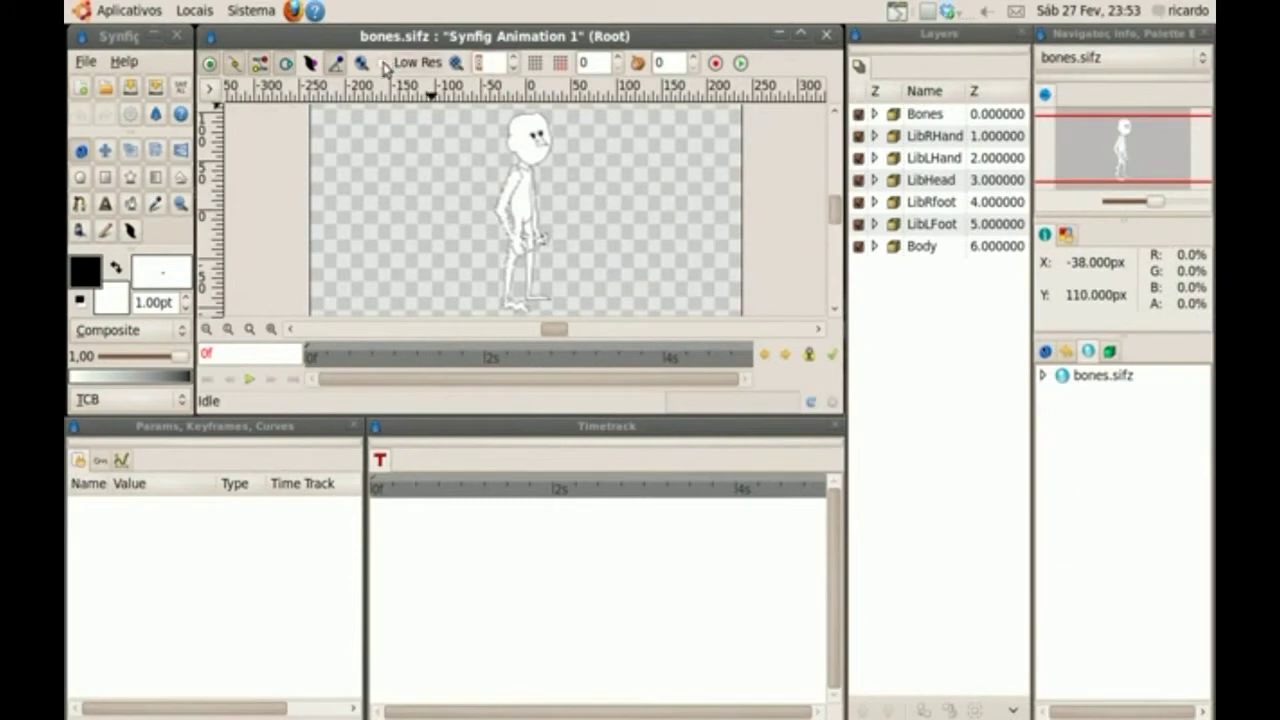
click(512, 67)
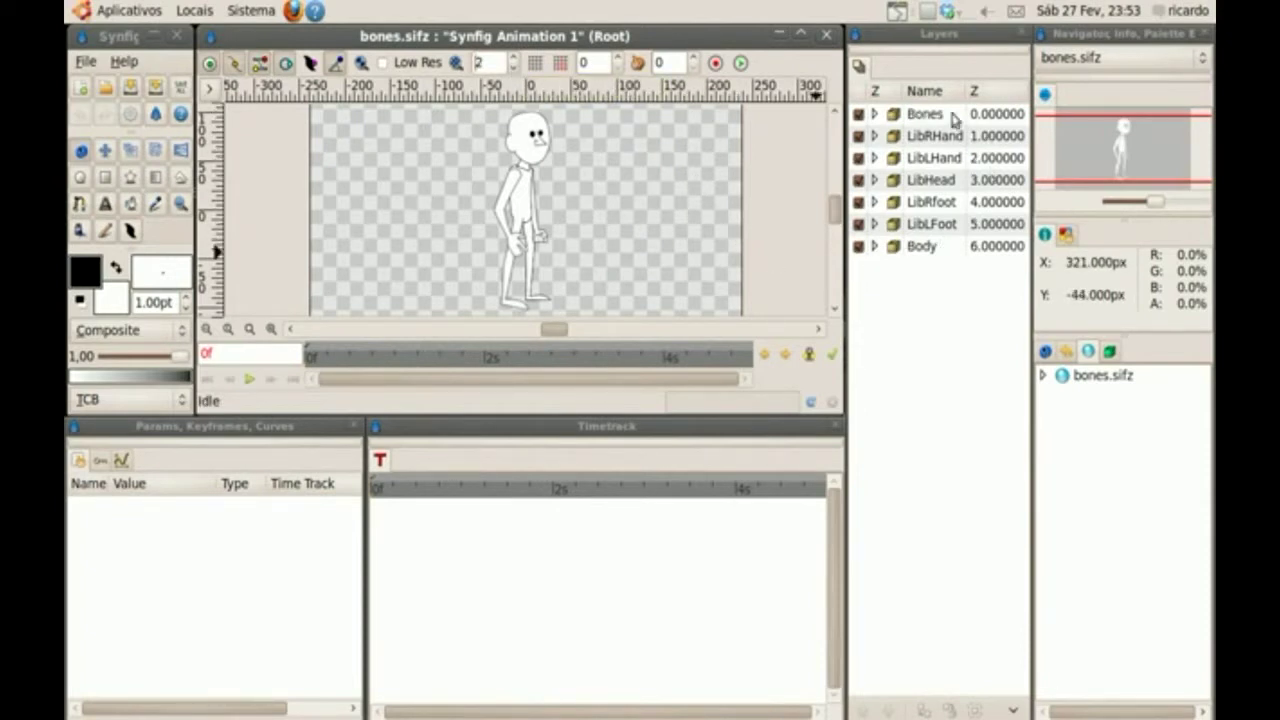
- Expand the Bones group, select all its child layers and hide every handle type except the angle handles
click(874, 114)
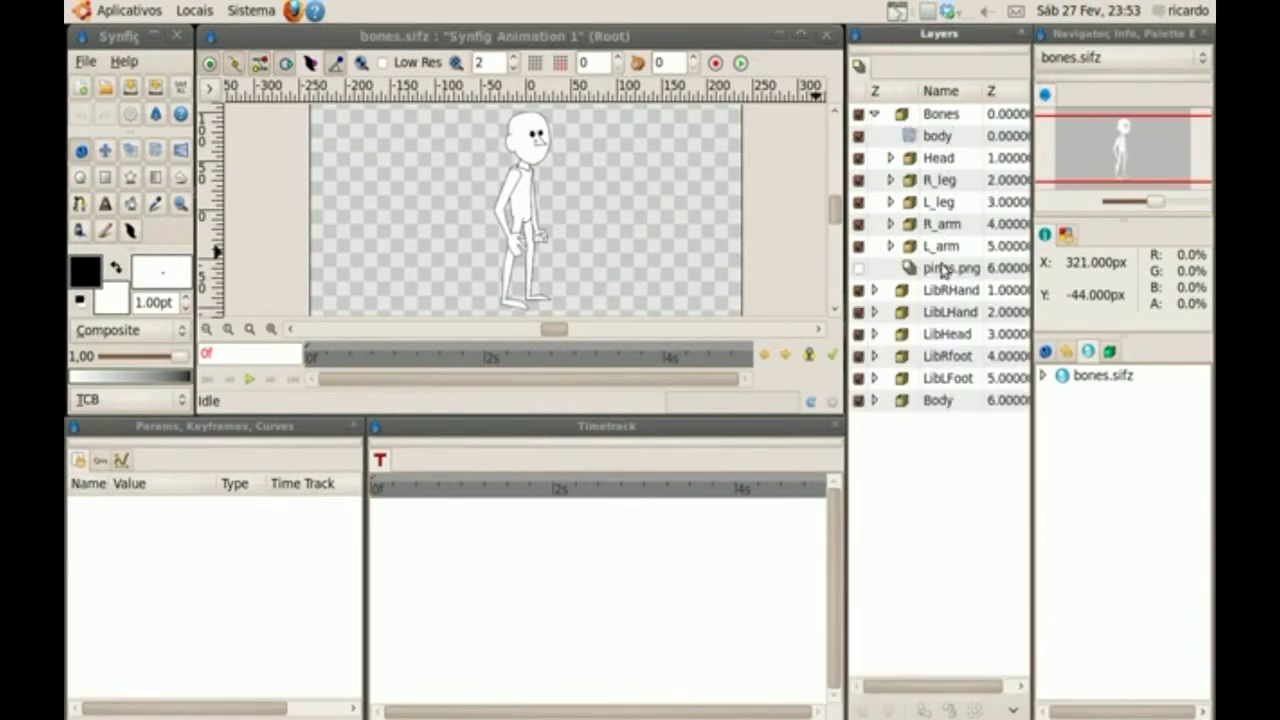
click(940, 116)
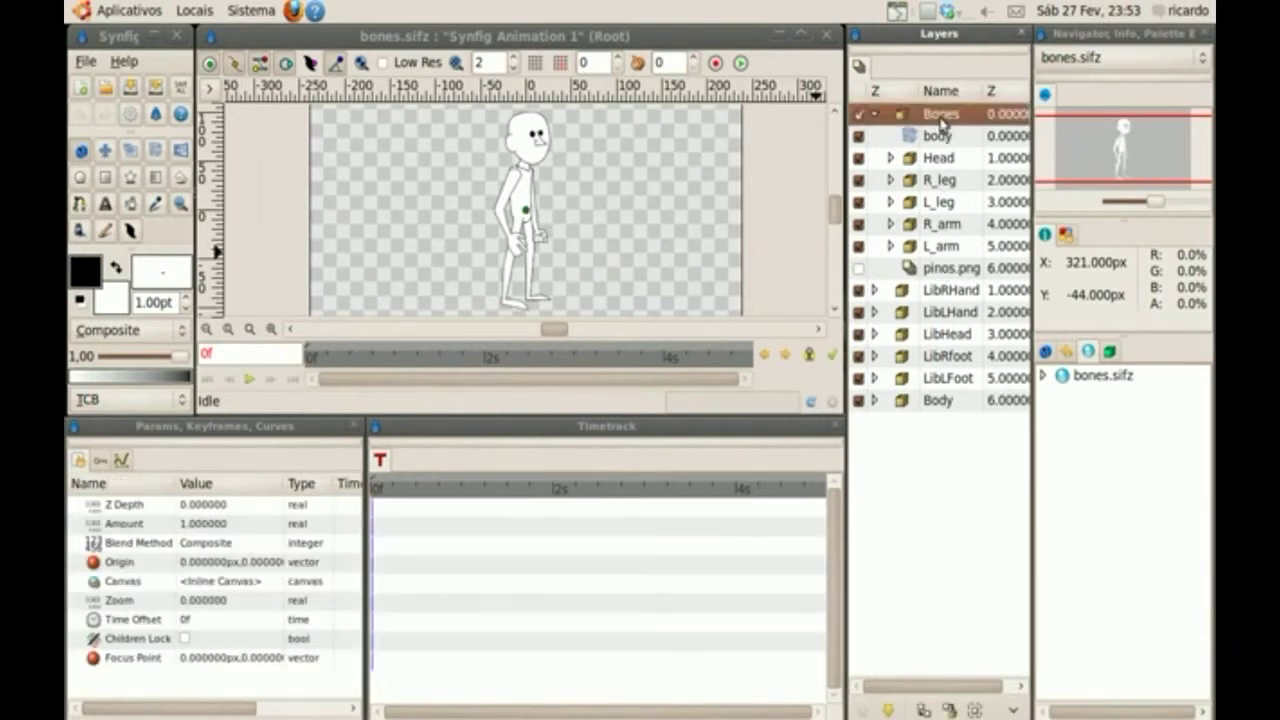
right_click(940, 122)
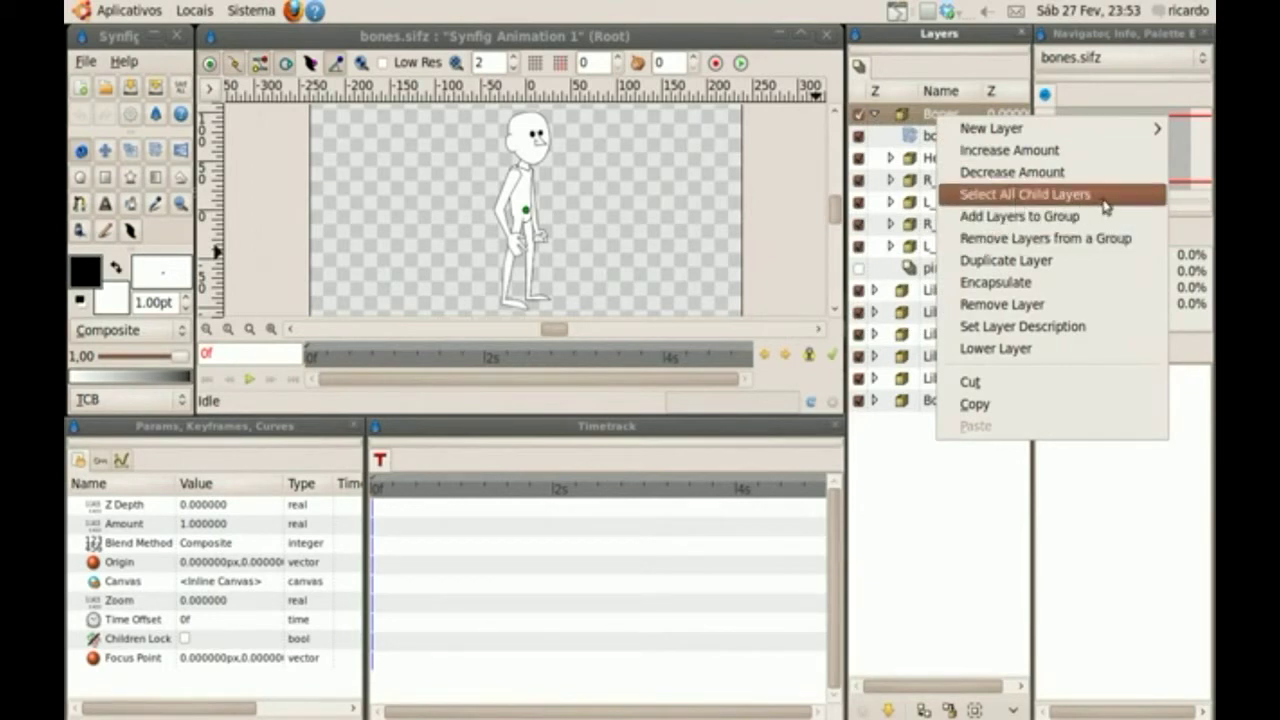
click(1040, 194)
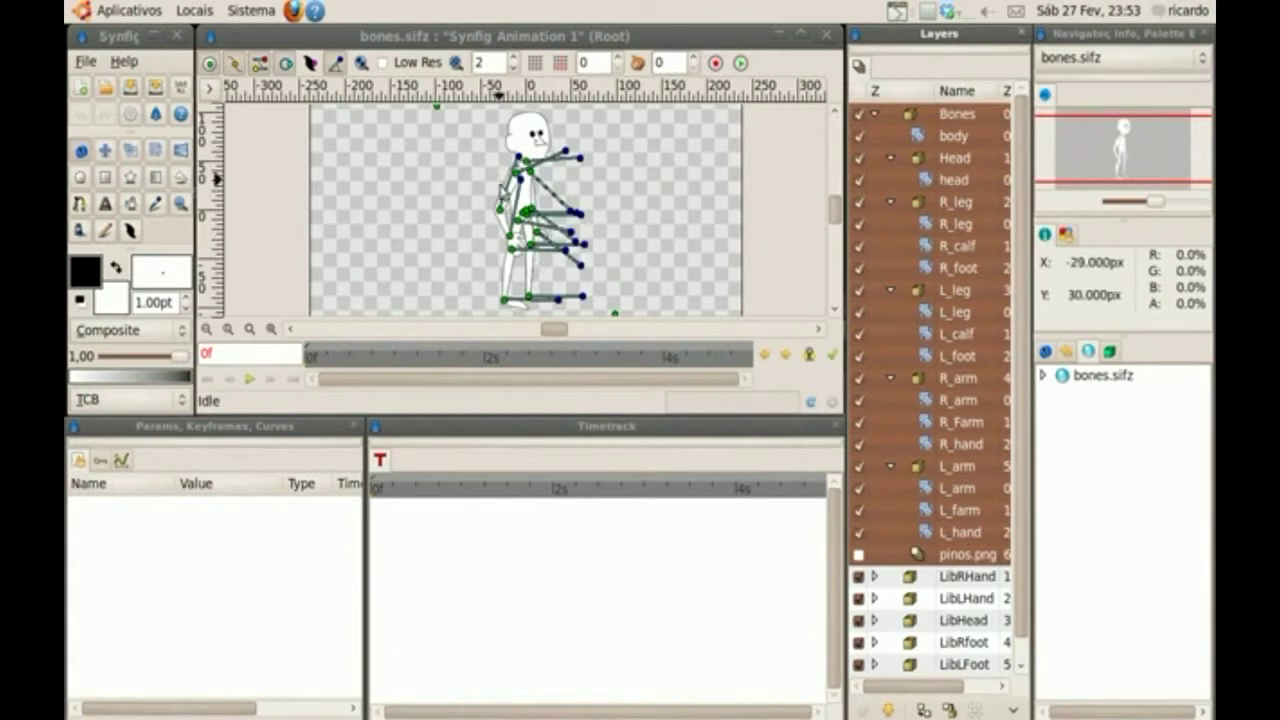
click(210, 66)
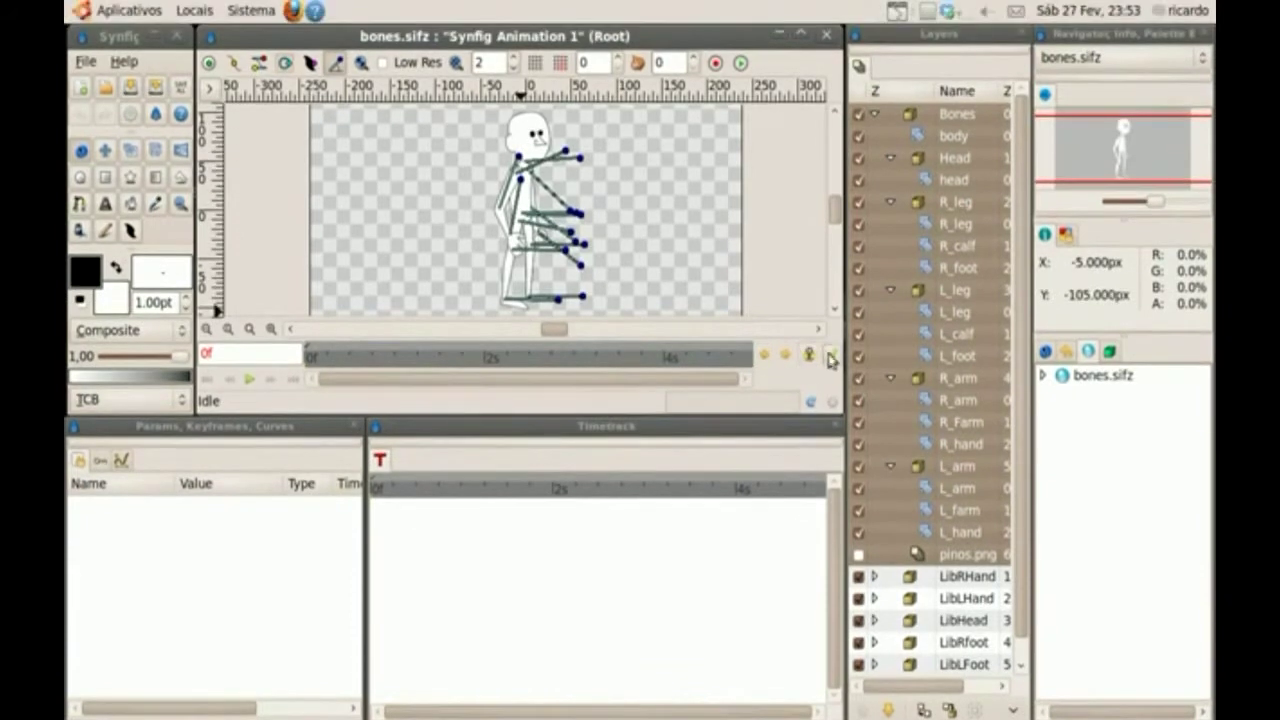
- Turn on animate editing mode and rotate the character's near leg and arm bones backward at frame 0
click(831, 356)
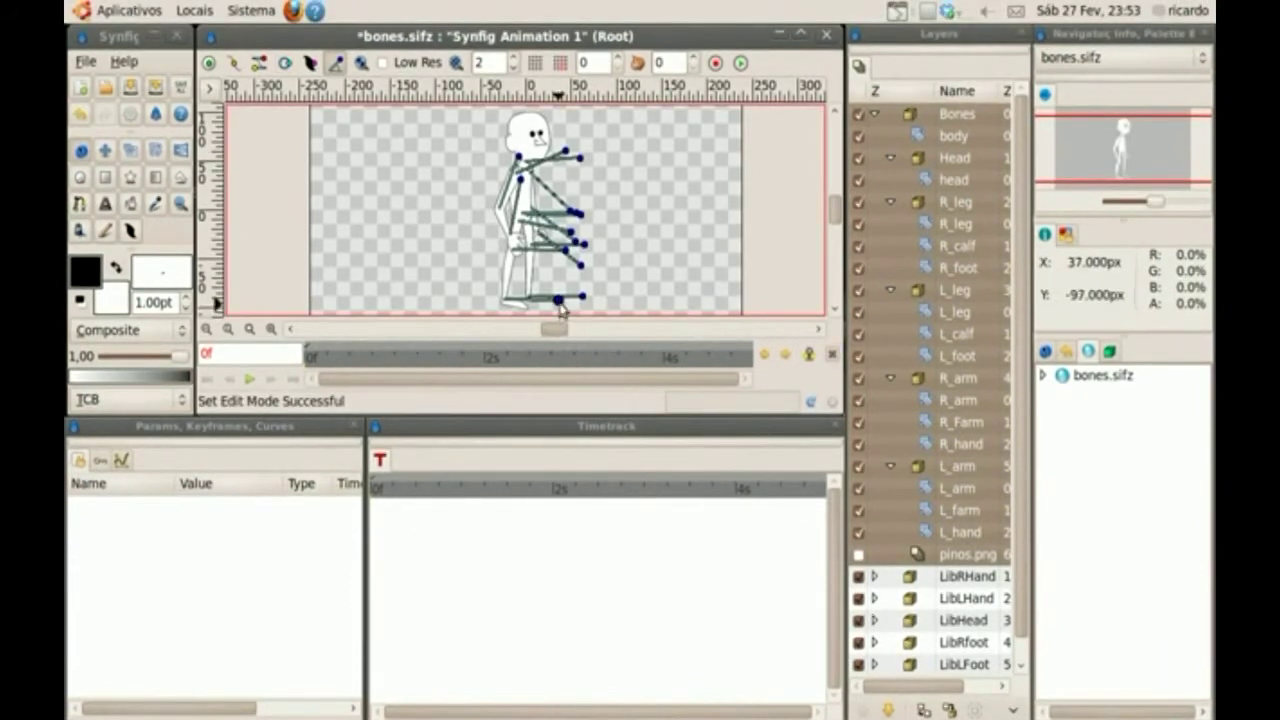
drag(562, 305, 551, 321)
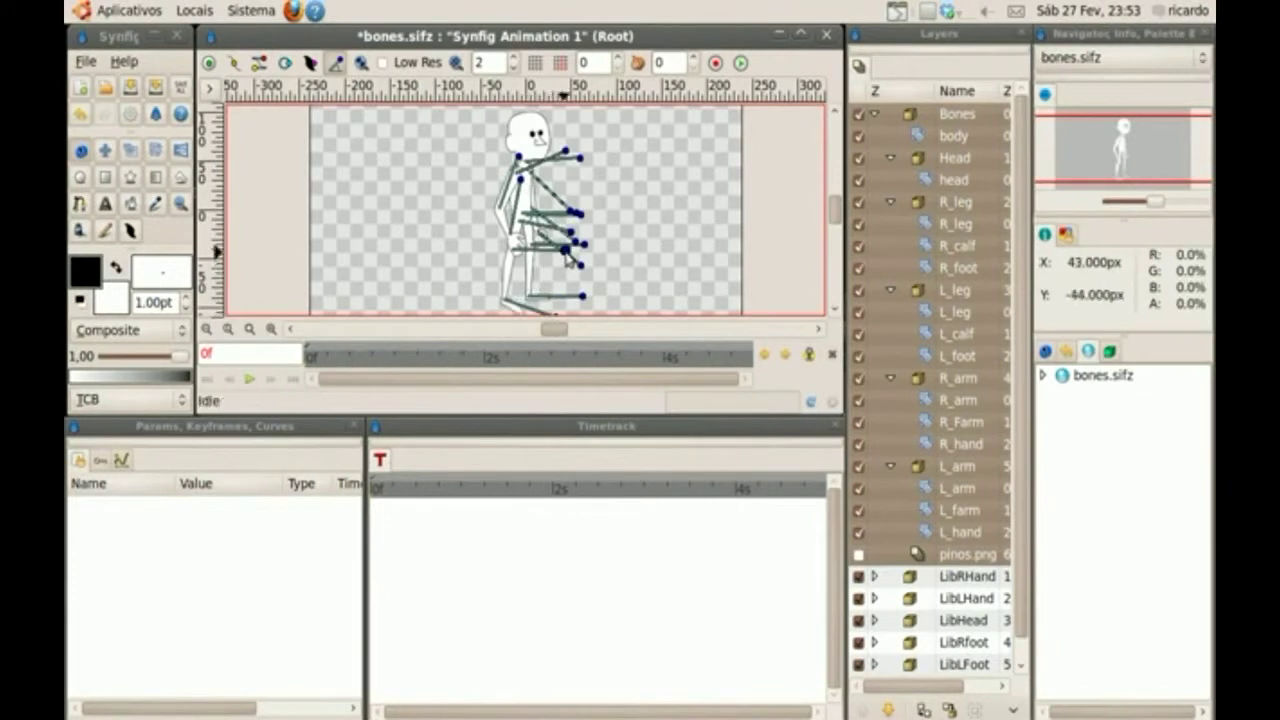
drag(567, 260, 525, 271)
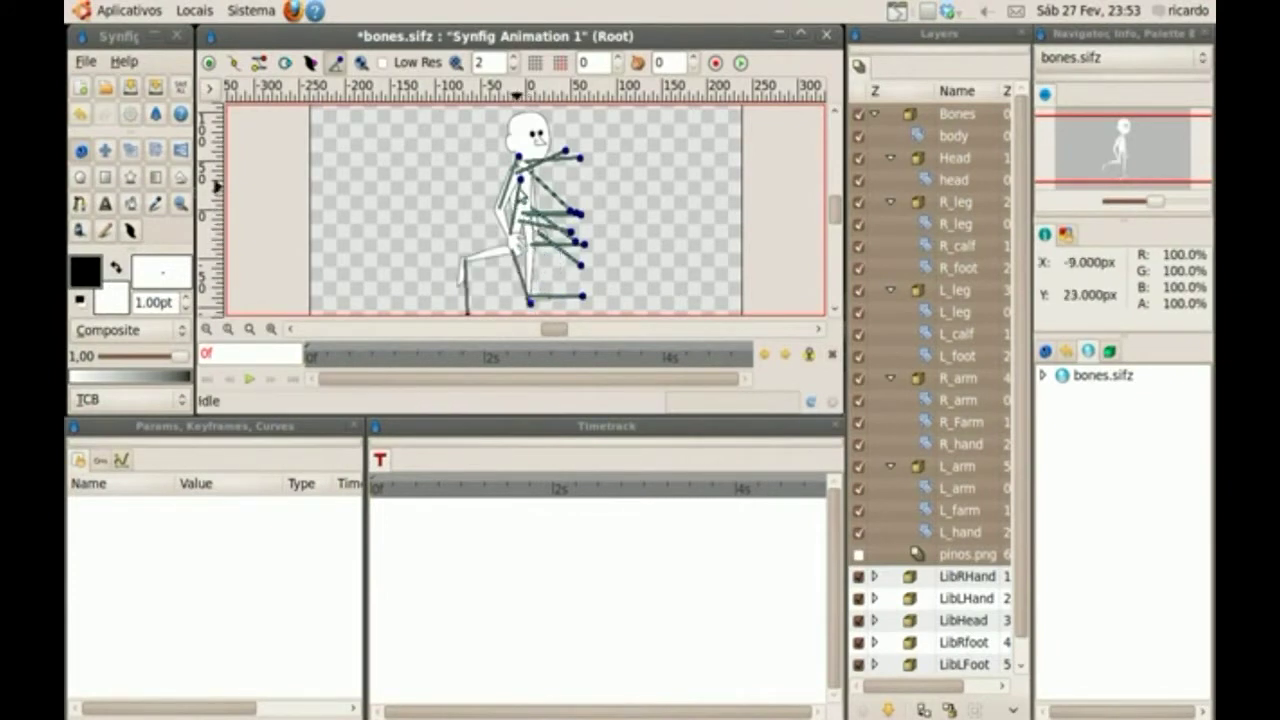
drag(521, 189, 556, 255)
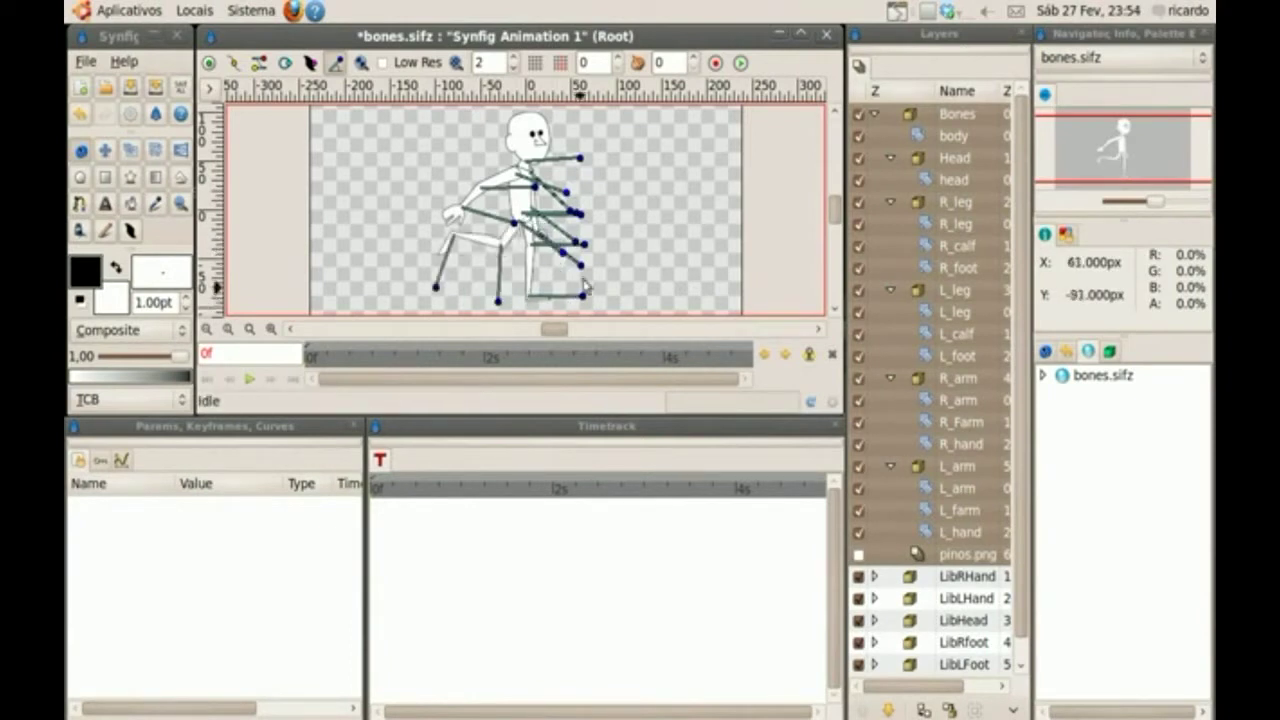
- Rotate the arm, upper-body and leg bones at frame 0 to put the character in a running pose
drag(536, 206, 553, 229)
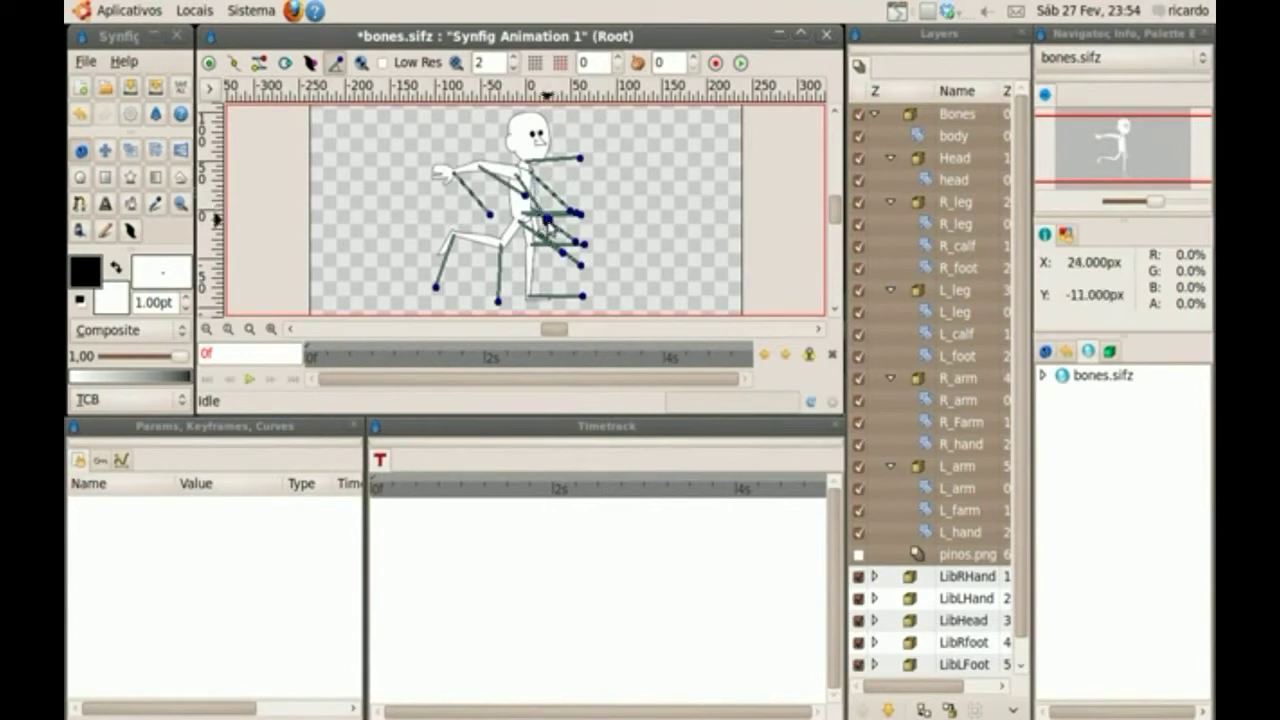
drag(580, 157, 626, 167)
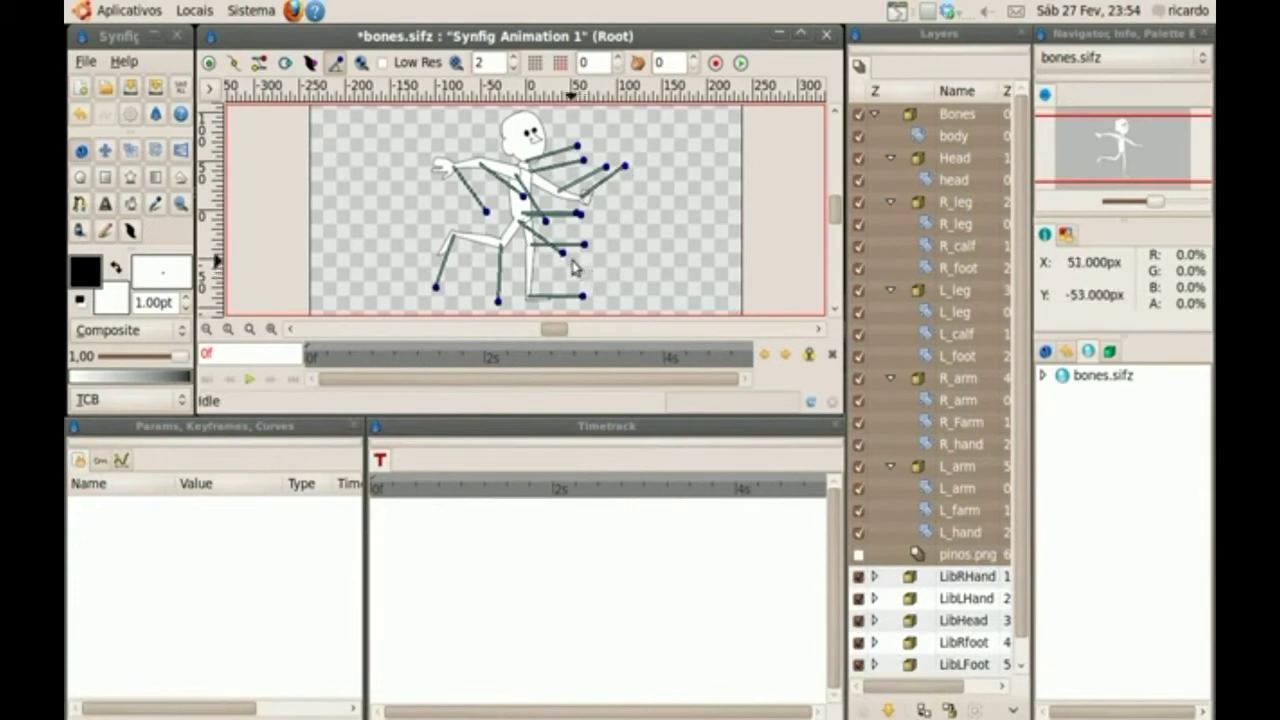
drag(583, 244, 605, 203)
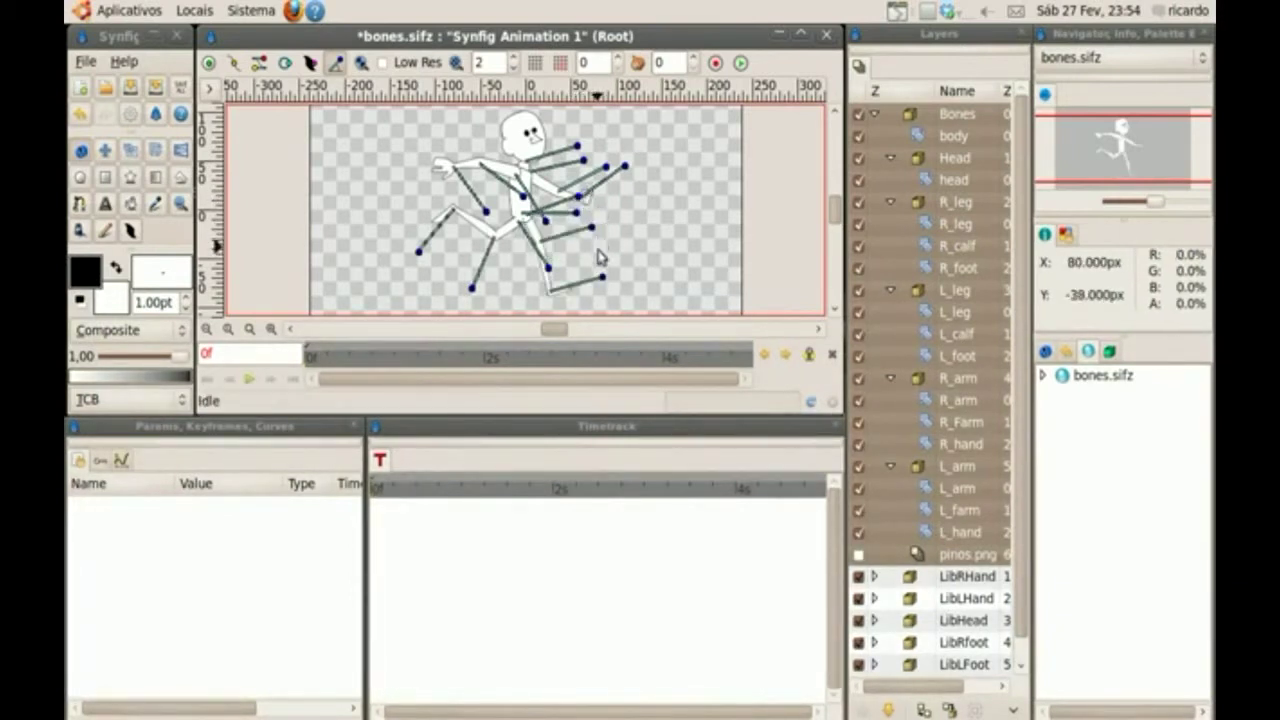
drag(598, 286, 575, 300)
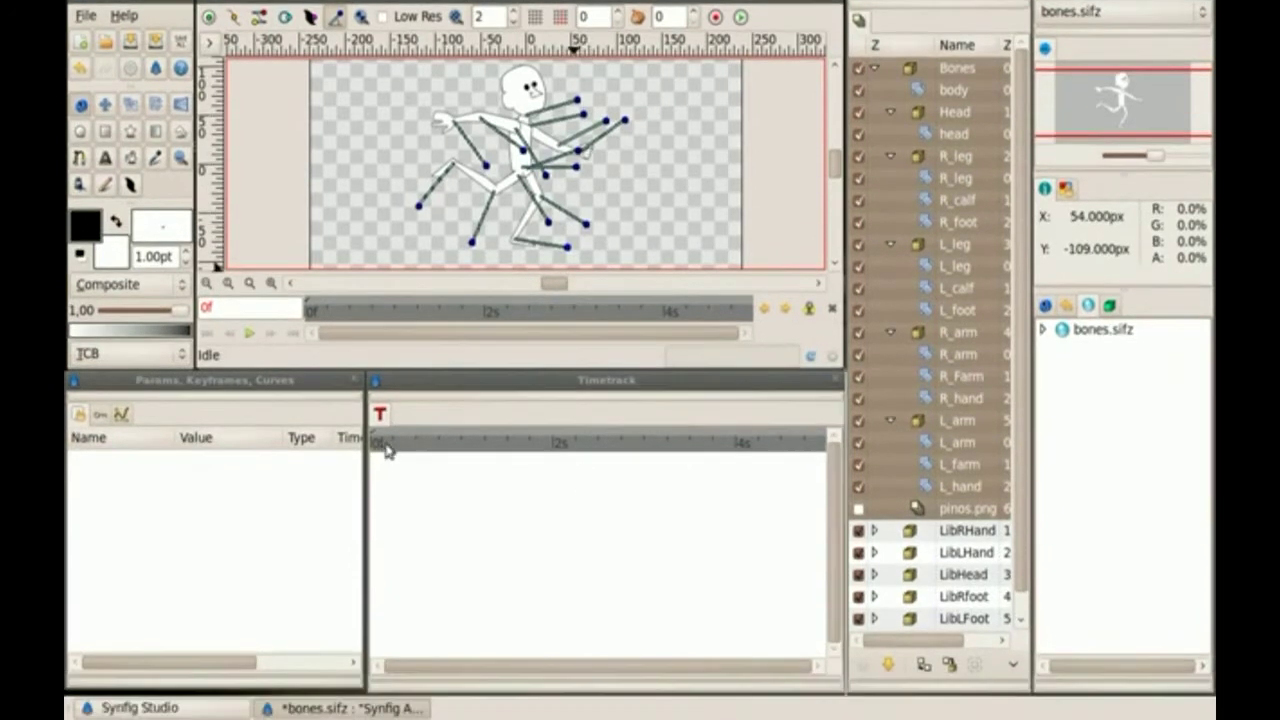
- Go to frame 6 and rotate the leg and arm bones to create a second running pose
click(399, 491)
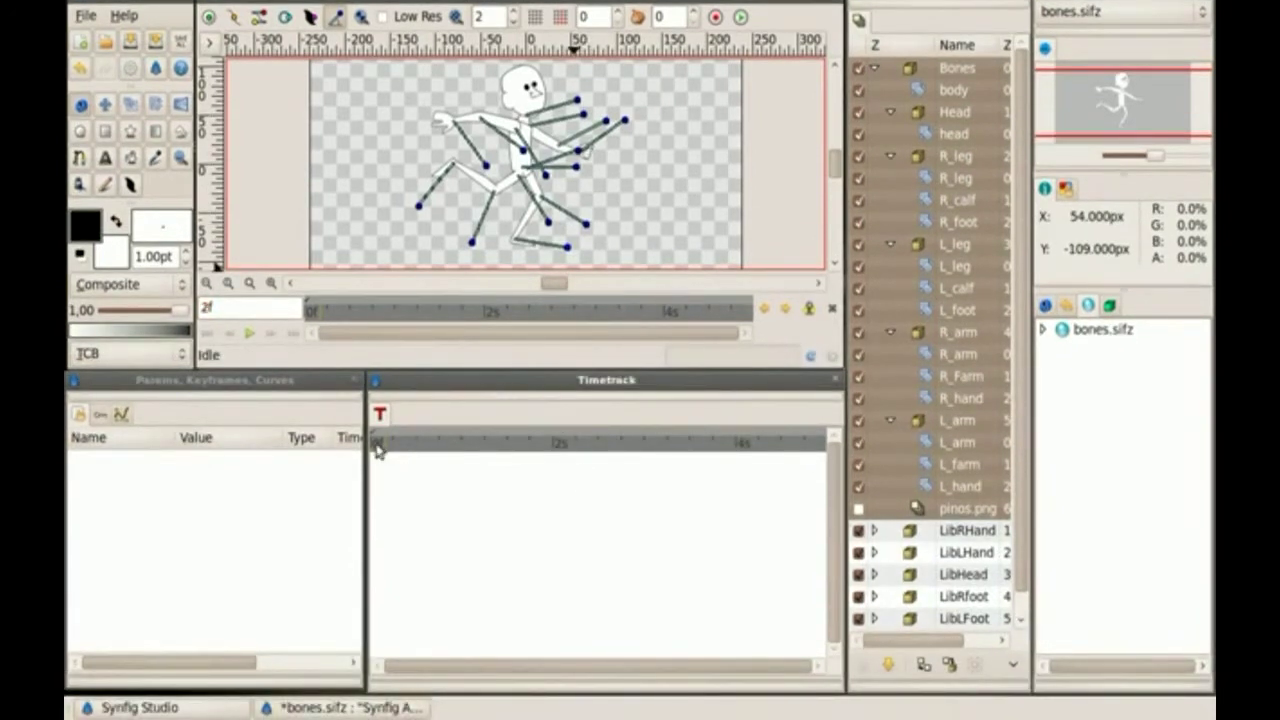
click(376, 447)
click(100, 415)
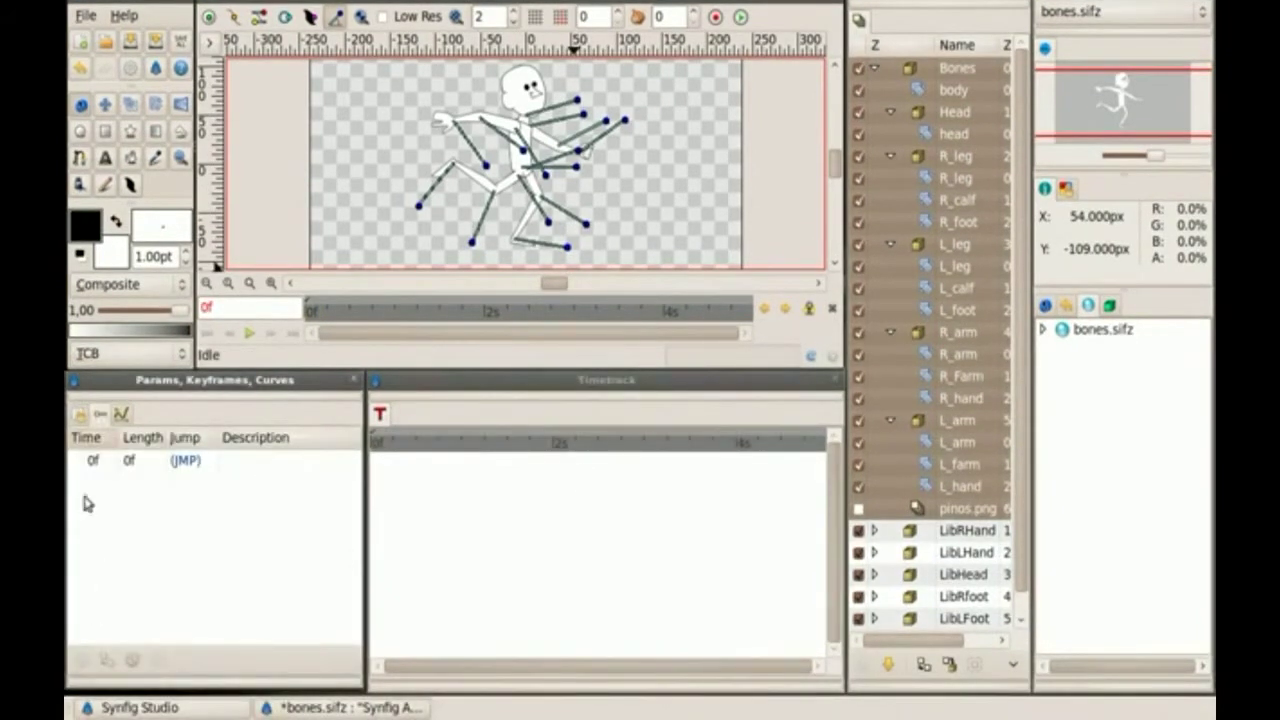
click(80, 415)
click(396, 446)
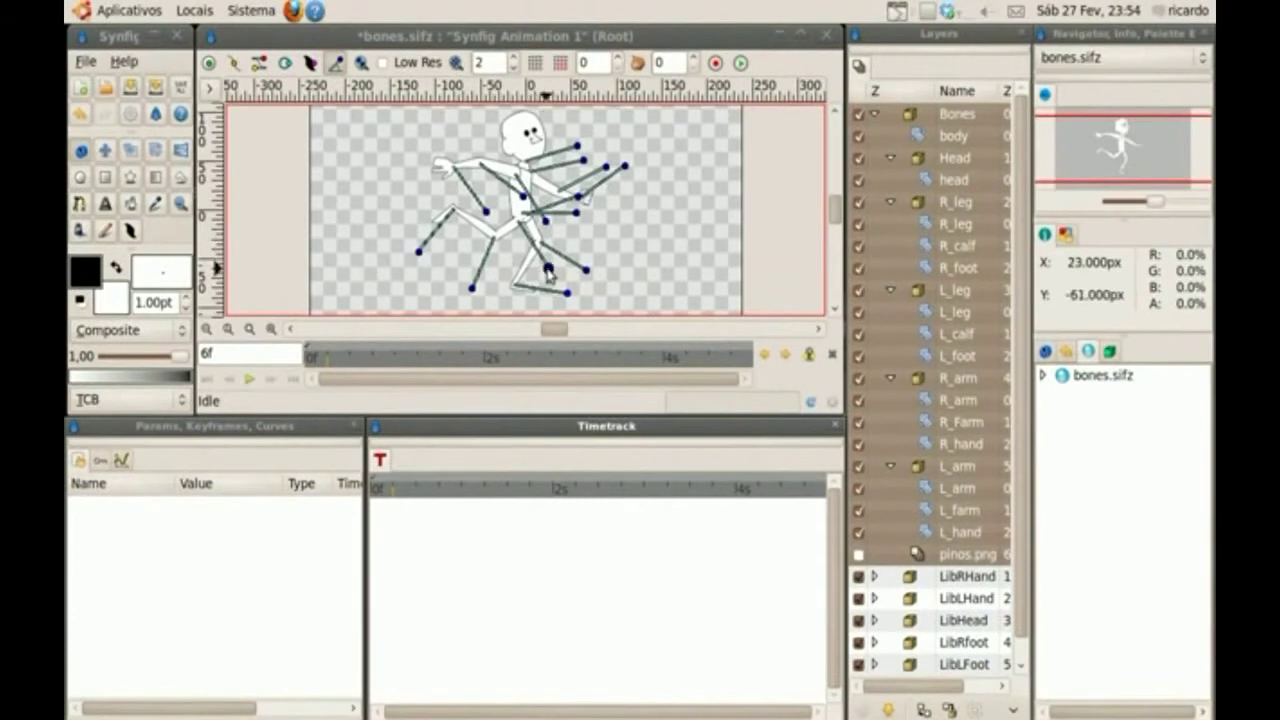
drag(548, 267, 575, 265)
drag(472, 288, 406, 222)
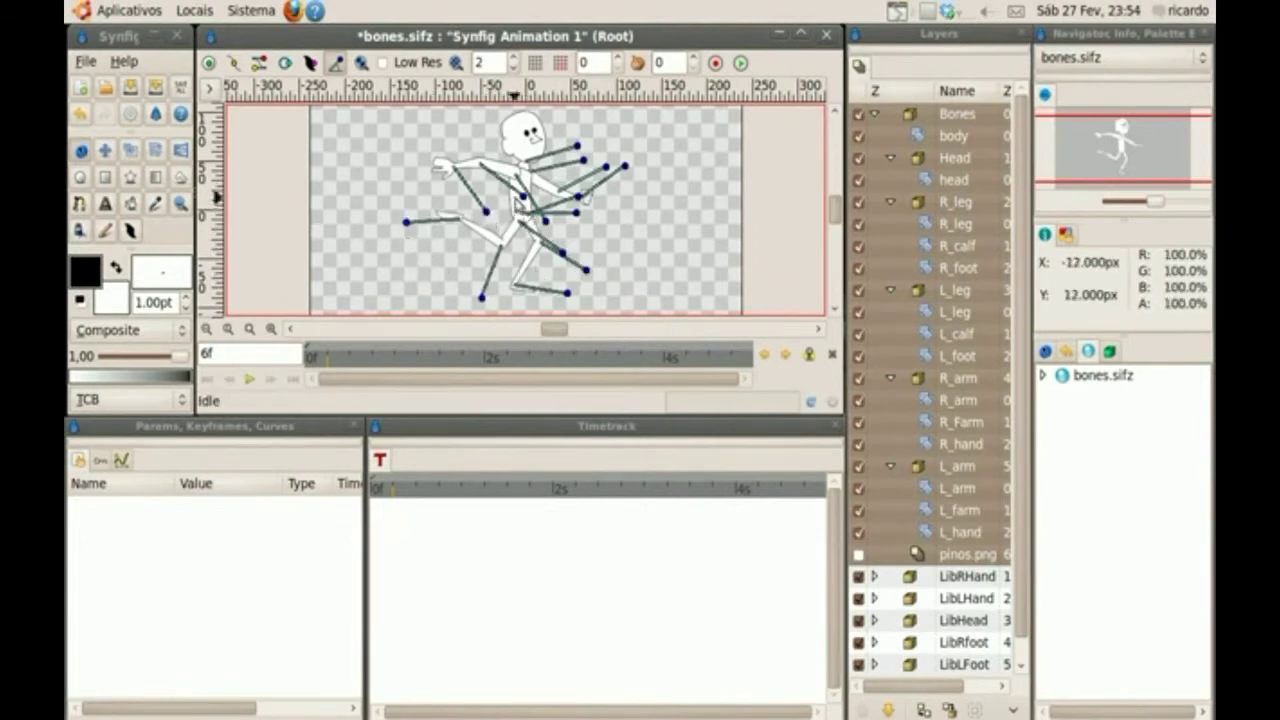
drag(524, 206, 531, 237)
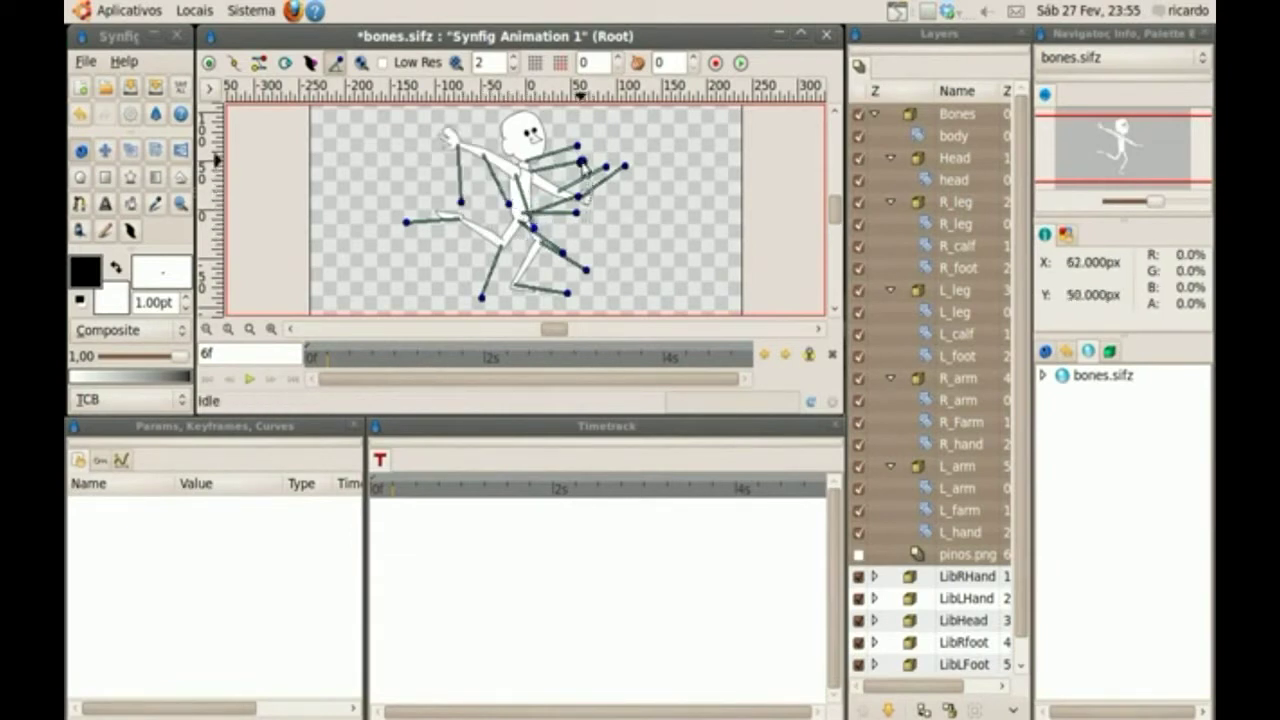
mouse_move(585, 166)
mouse_down()
mouse_move(606, 168)
mouse_move(607, 147)
mouse_move(629, 171)
mouse_move(611, 141)
mouse_move(569, 127)
mouse_move(577, 142)
mouse_up()
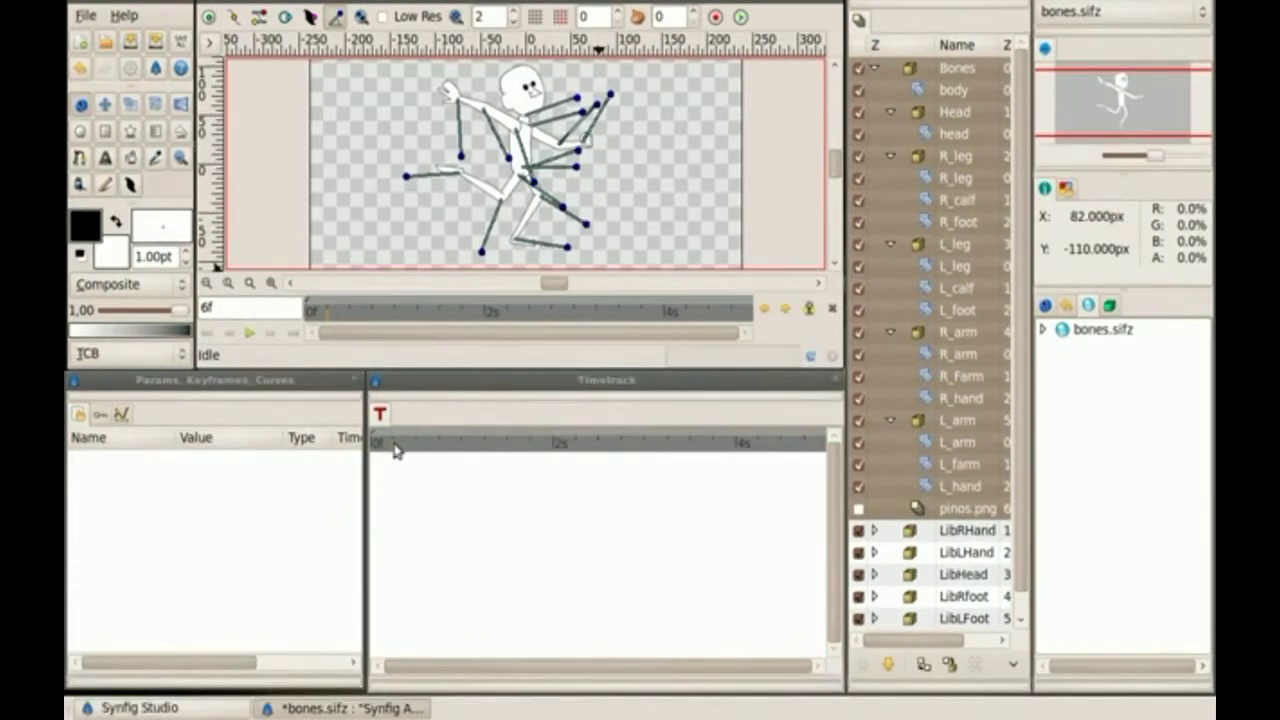
- Return to frame 0 and select all child layers of the Bones group again
click(392, 496)
drag(392, 450, 363, 460)
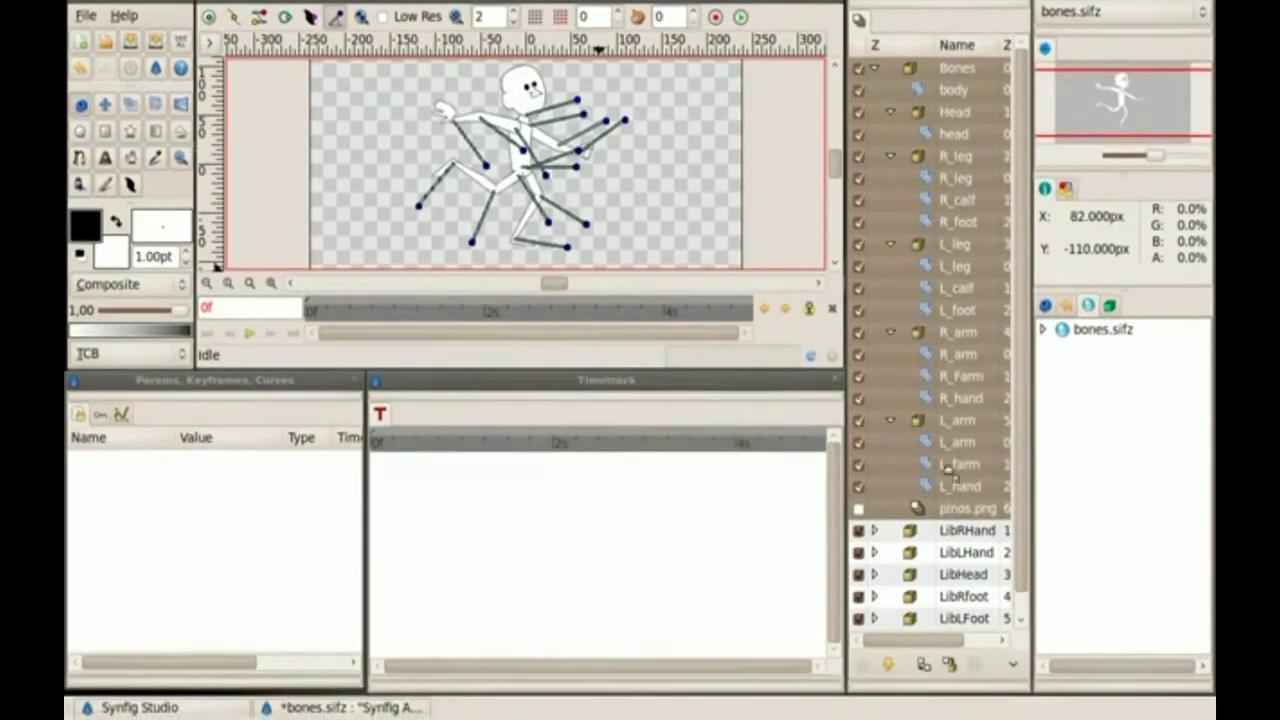
click(952, 466)
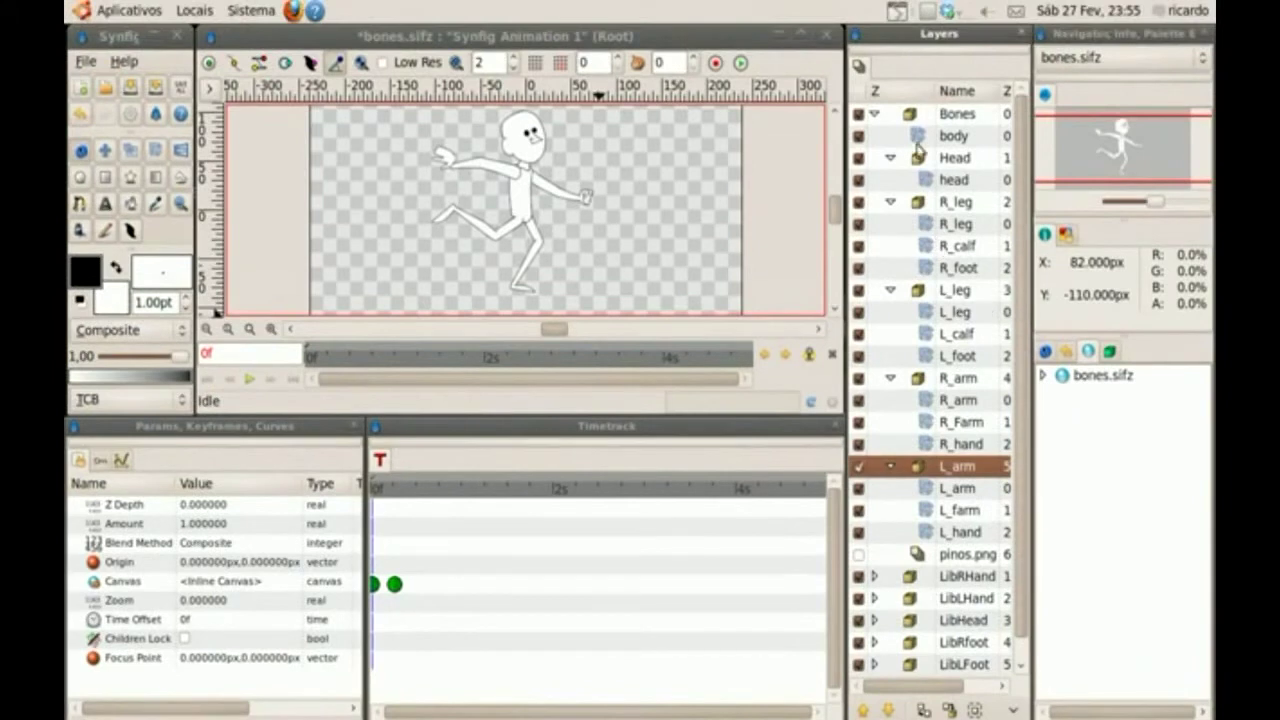
click(876, 114)
click(910, 118)
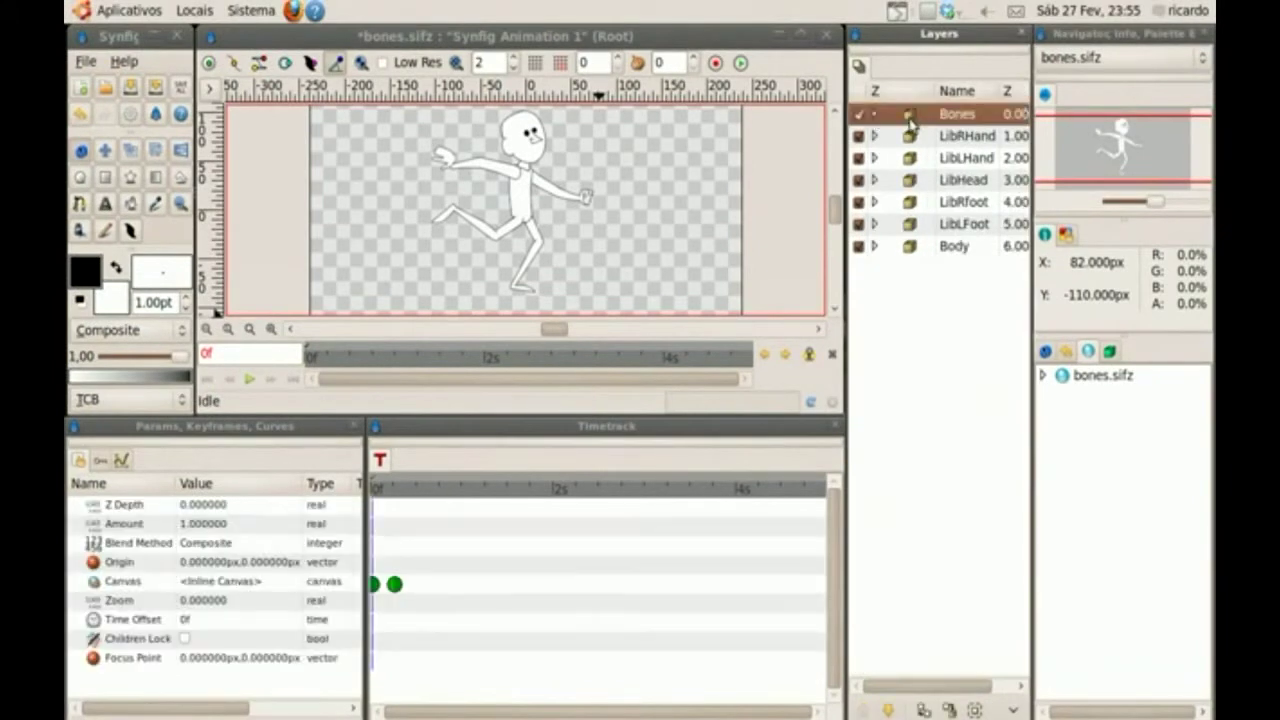
click(876, 114)
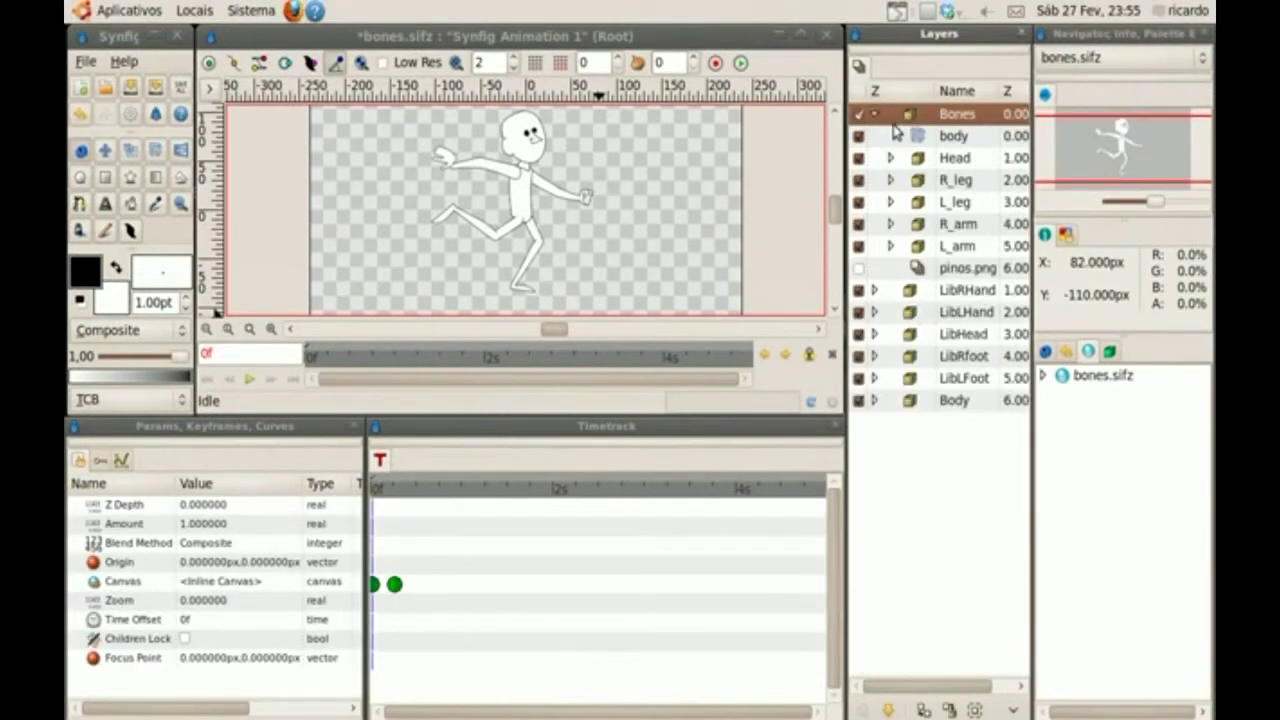
right_click(930, 120)
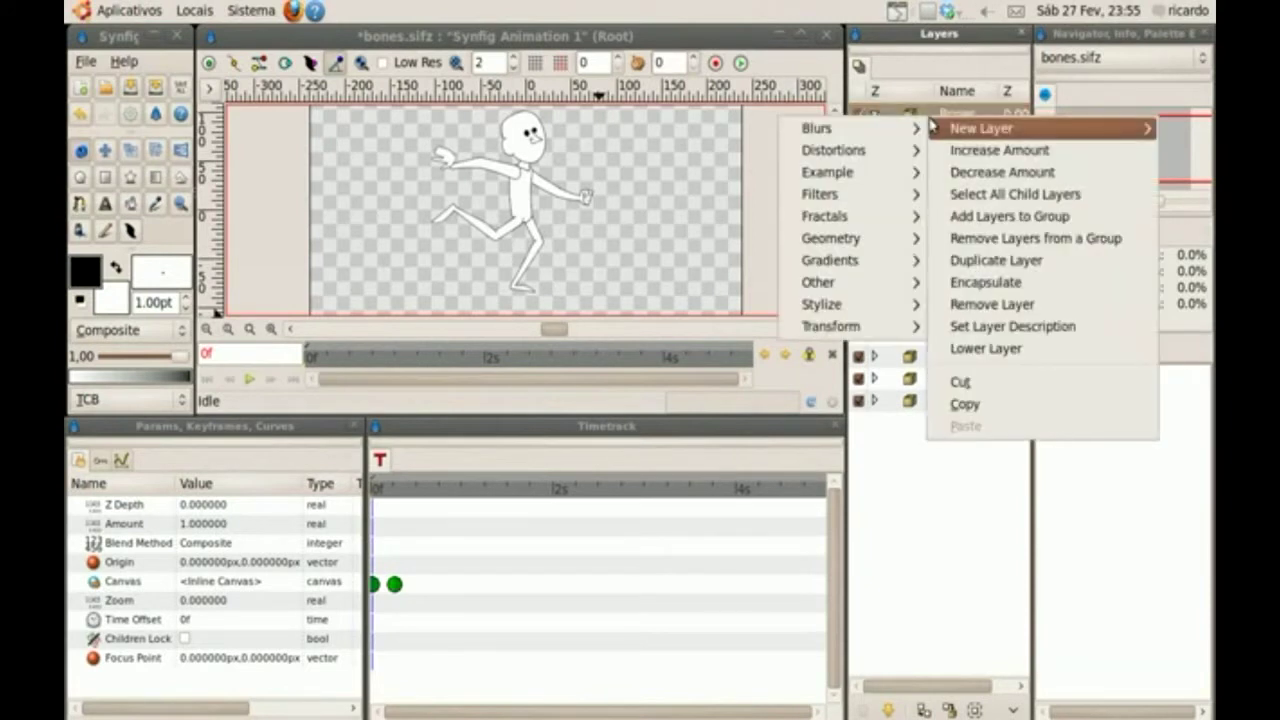
click(995, 203)
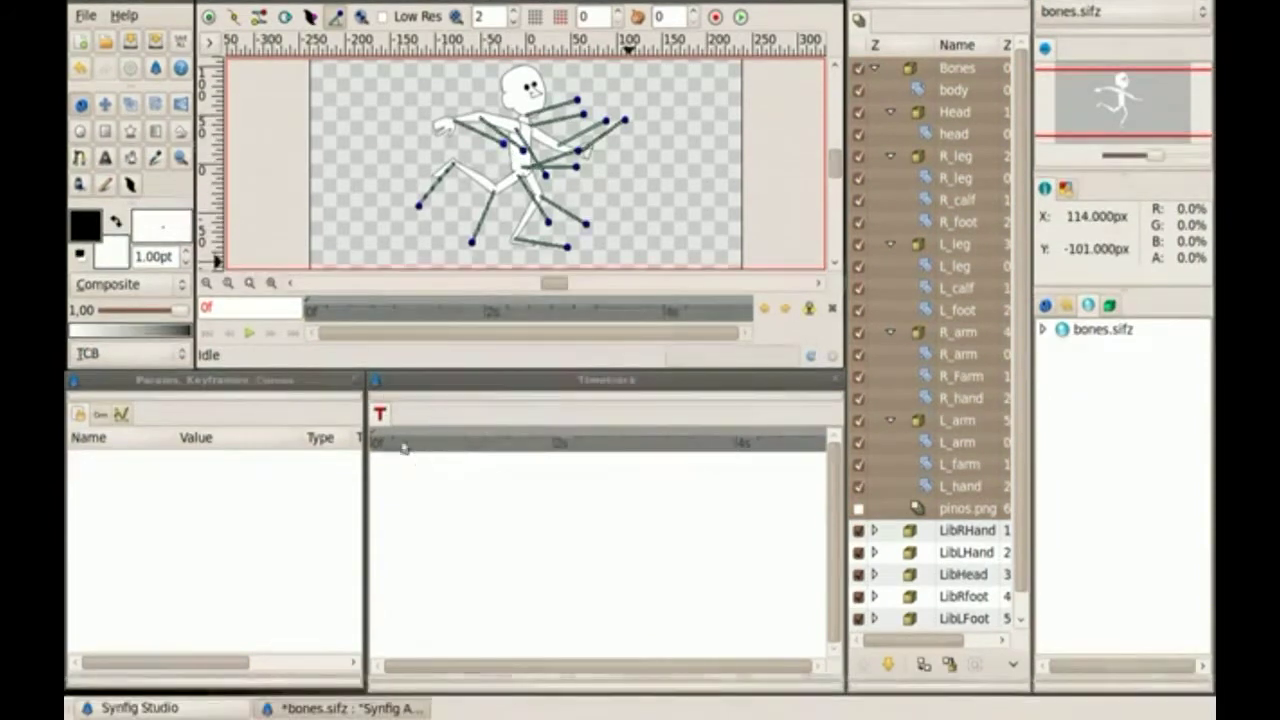
- Select only the Bones group and scrub between frames 0 and 8 to review the animated poses
click(396, 490)
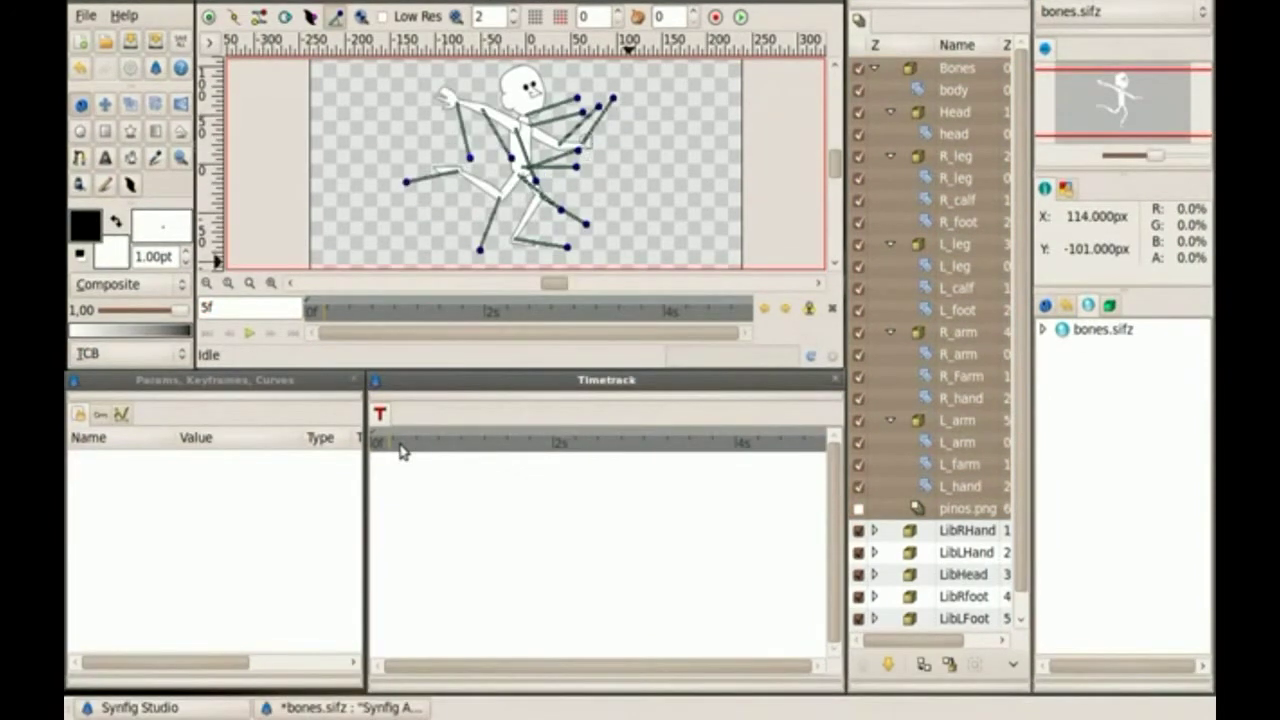
click(405, 450)
click(910, 72)
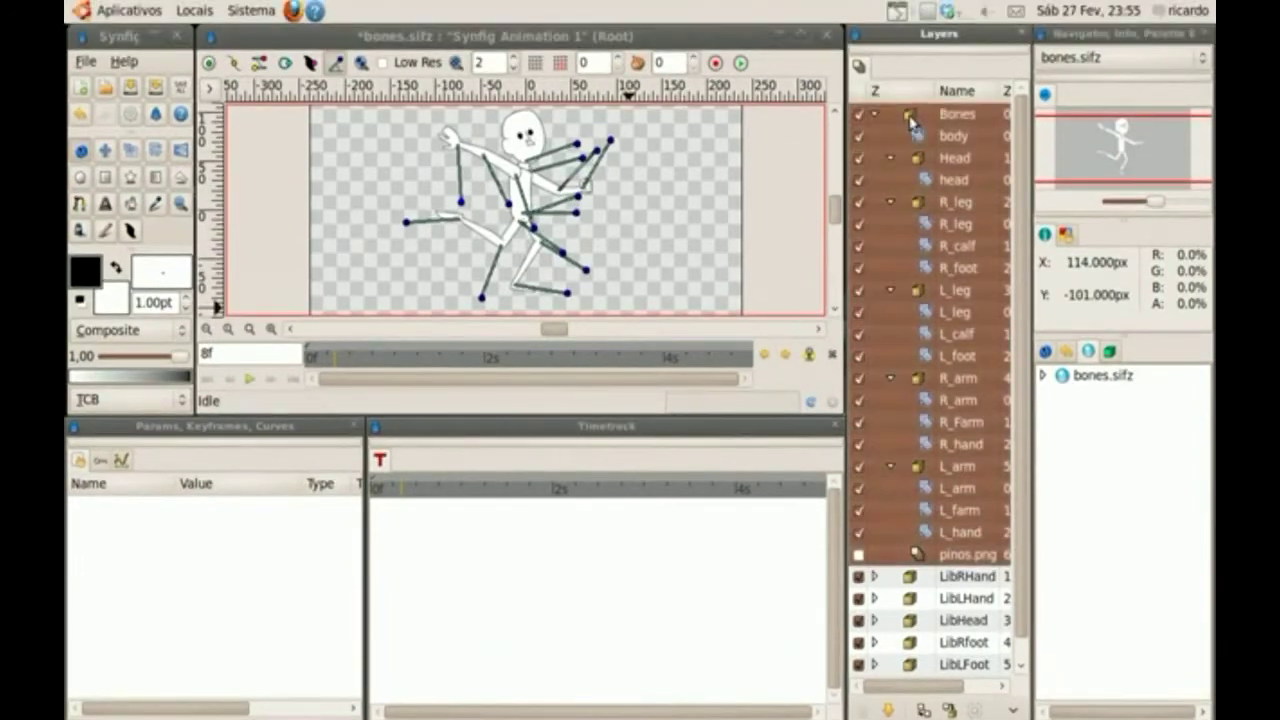
click(910, 116)
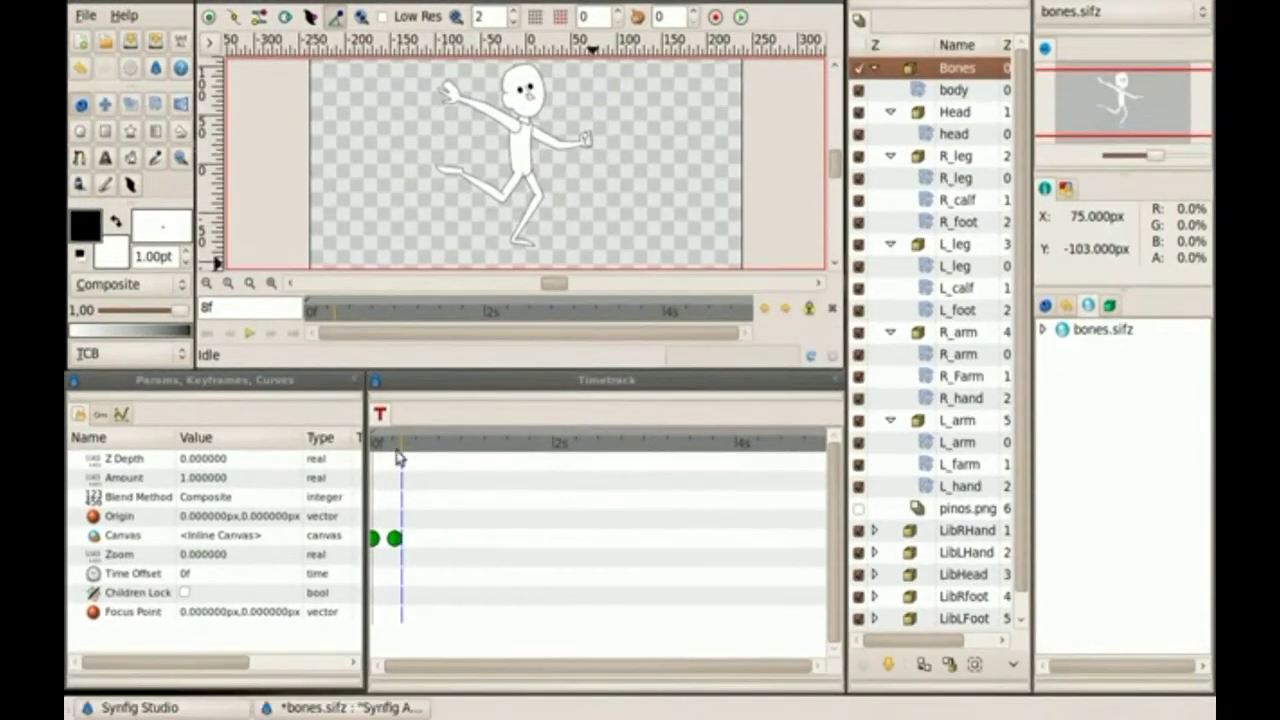
click(372, 458)
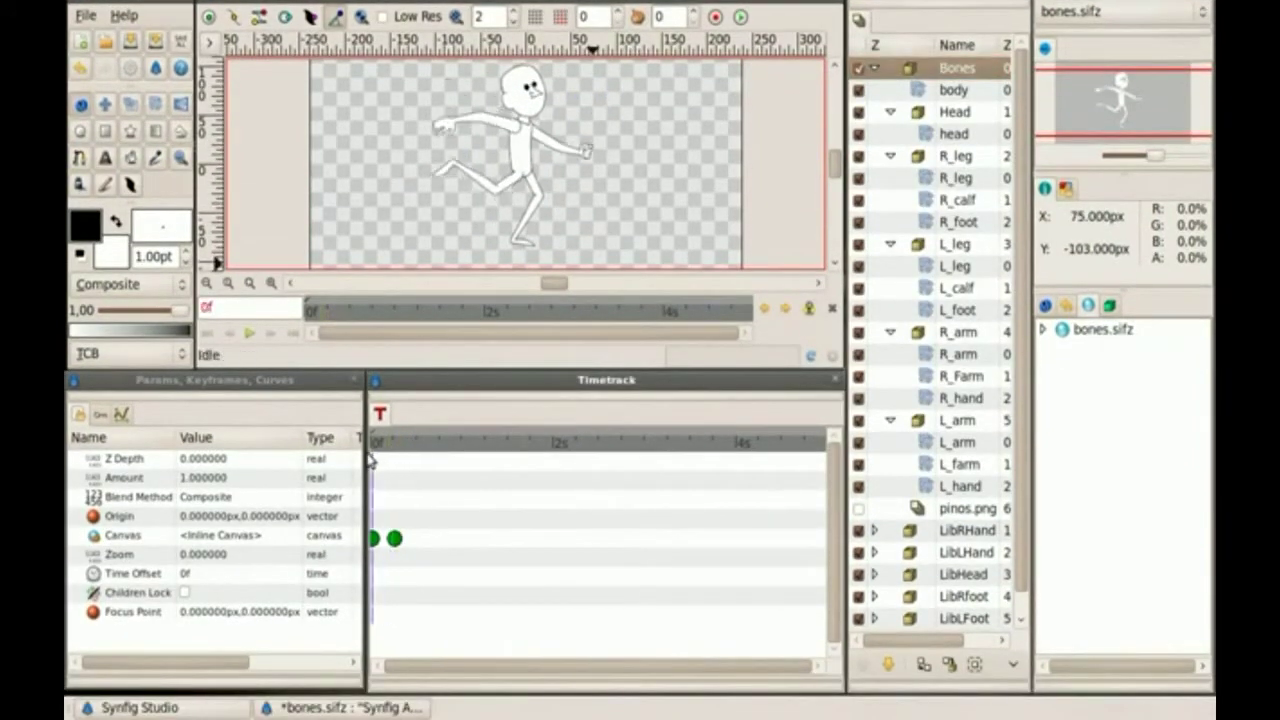
mouse_move(370, 458)
mouse_down()
mouse_move(402, 458)
mouse_move(379, 458)
mouse_up()
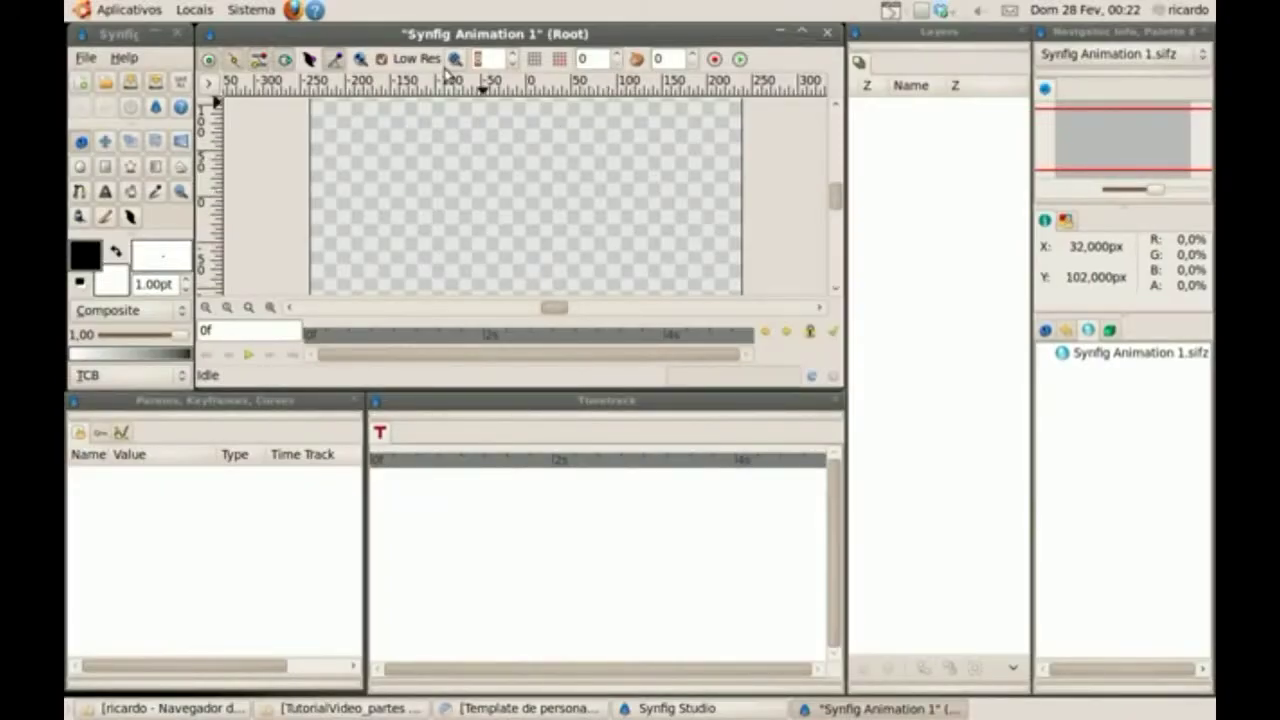
- Save the new empty animation as tutor_video.sifz in the Bones_QChave folder
click(213, 86)
mouse_move(250, 91)
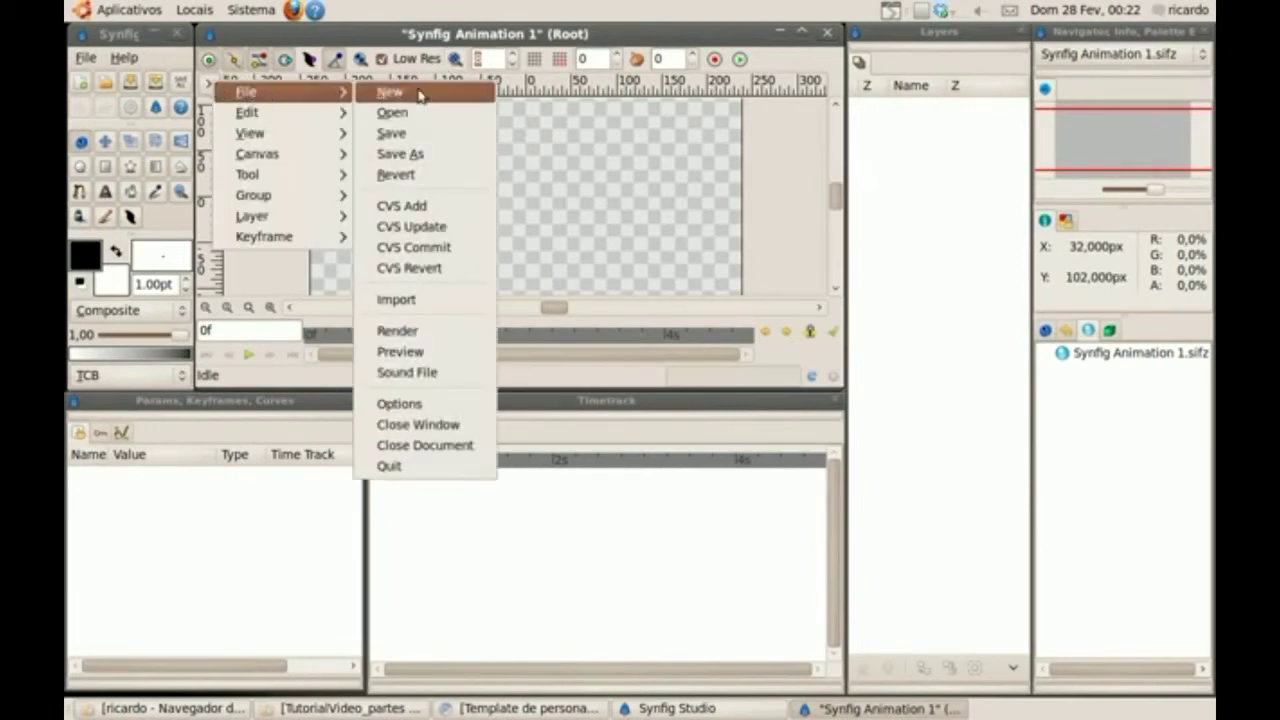
click(419, 151)
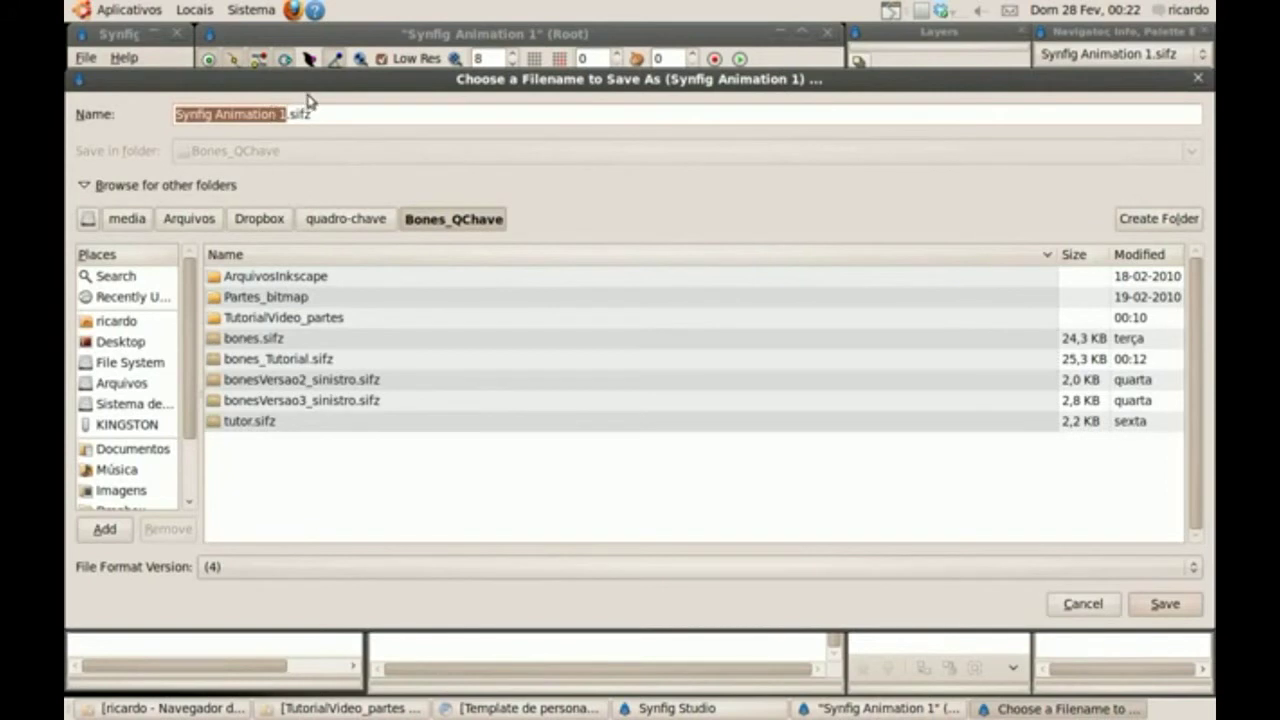
click(250, 114)
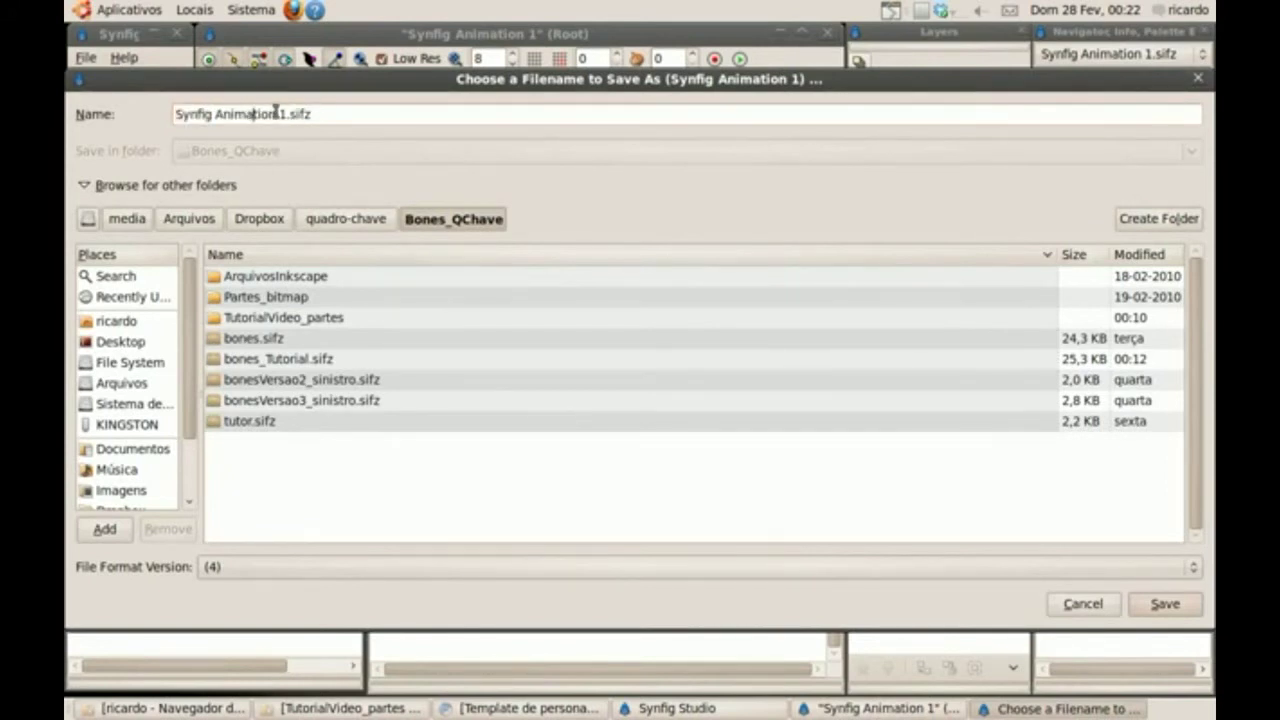
drag(285, 114, 167, 120)
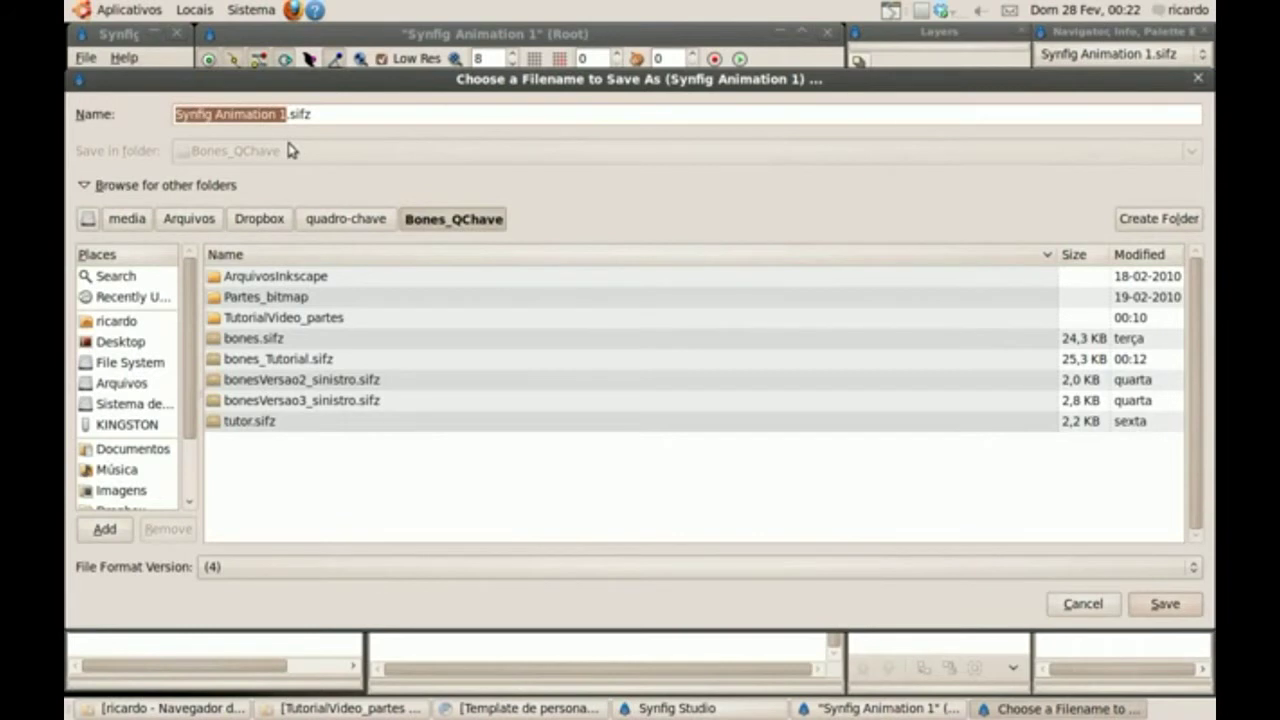
text(tu)
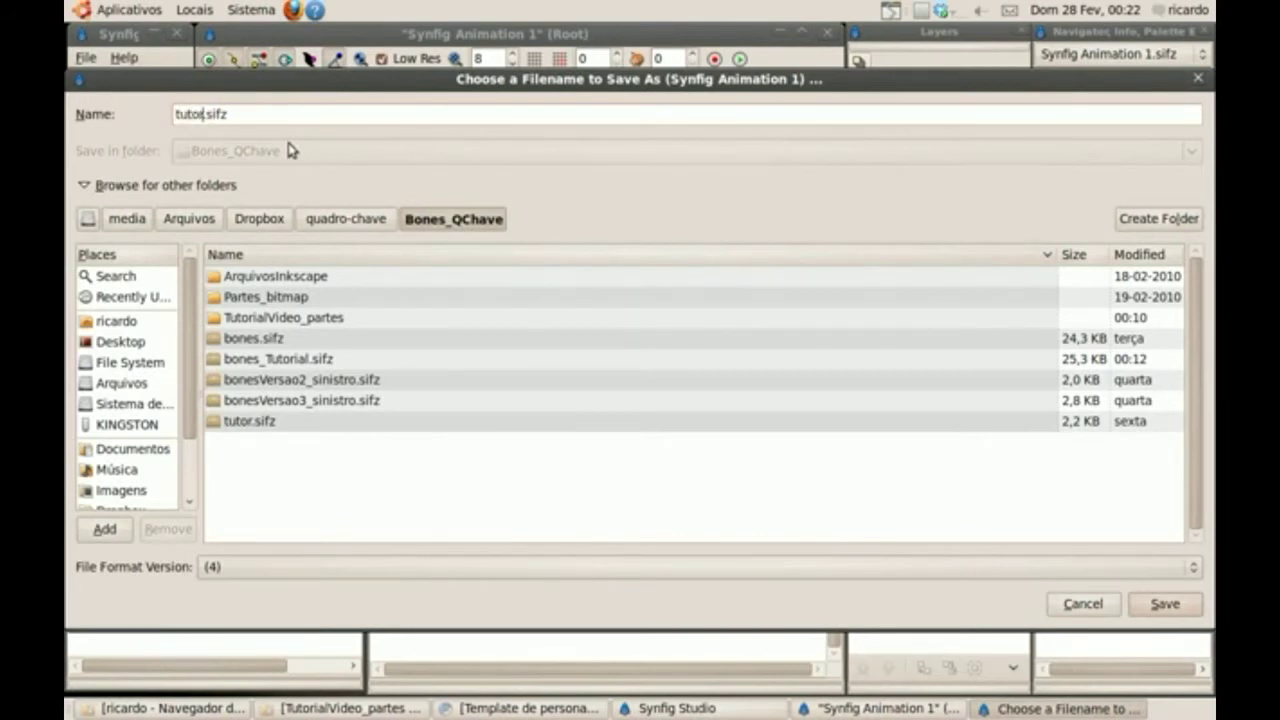
text(tor_video)
click(1160, 606)
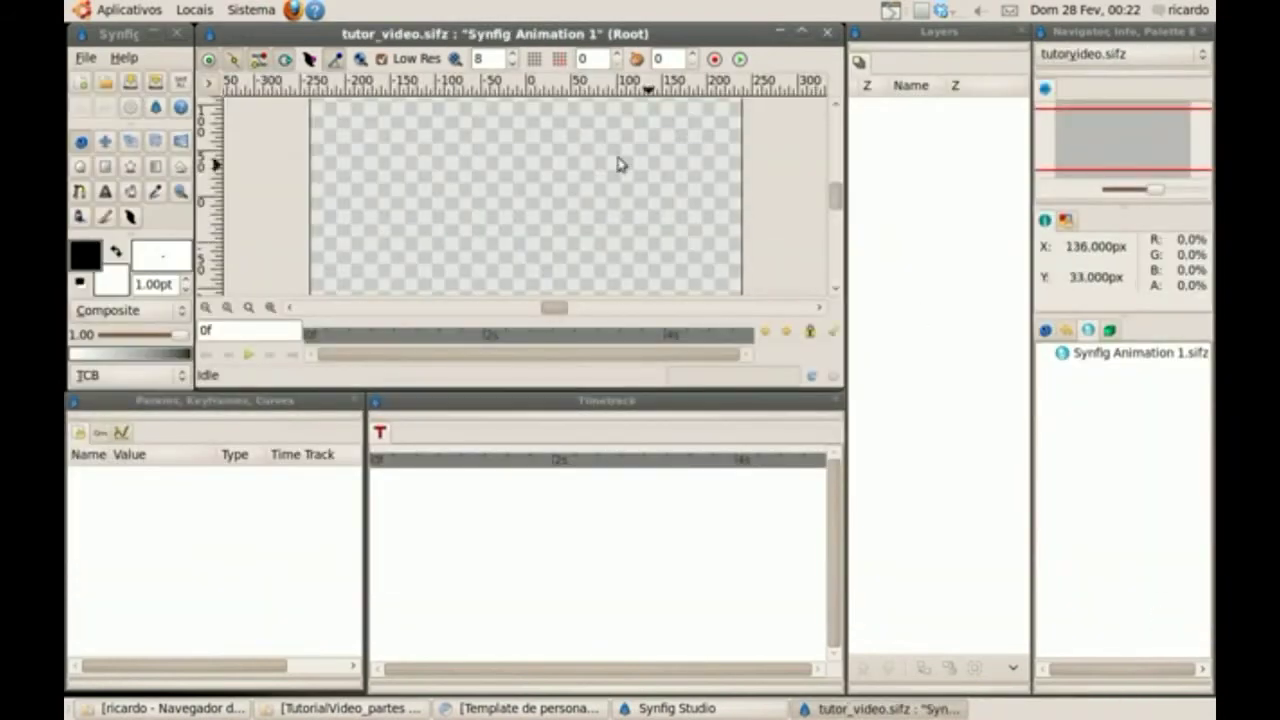
- Import the forearm image antBrac_D.png from the Partes_bitmap folder
click(208, 83)
mouse_move(235, 97)
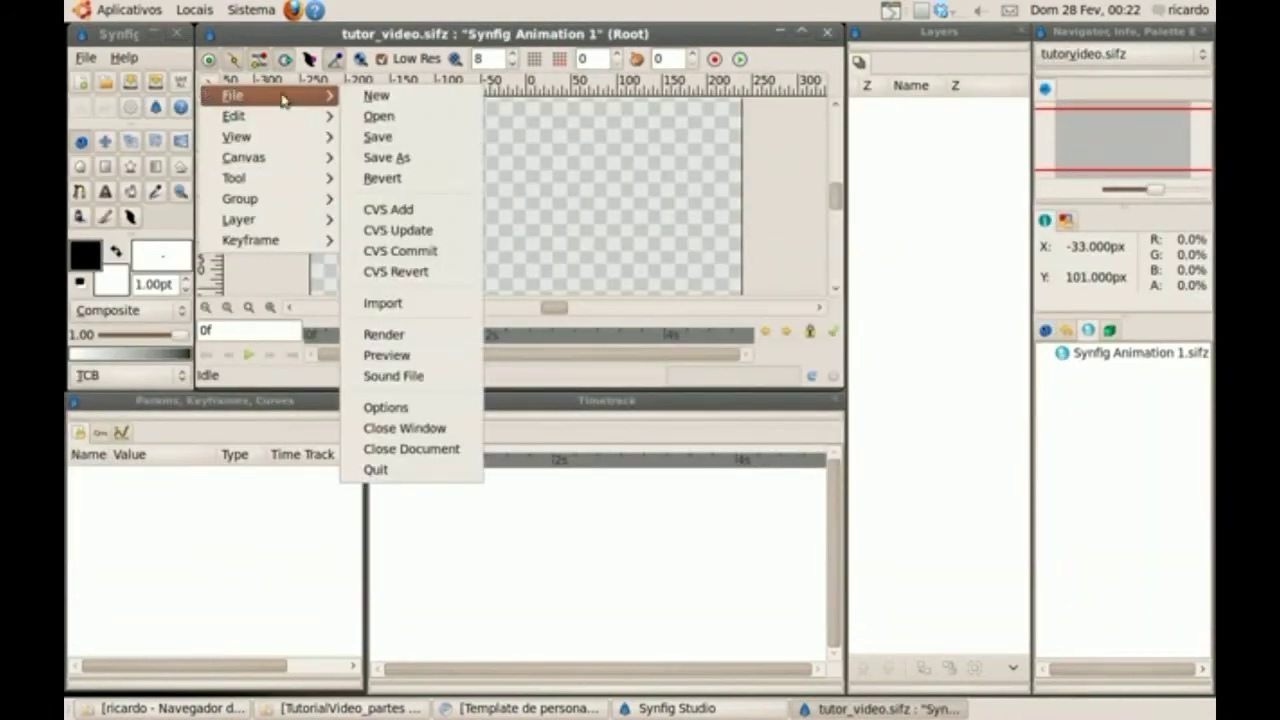
click(398, 306)
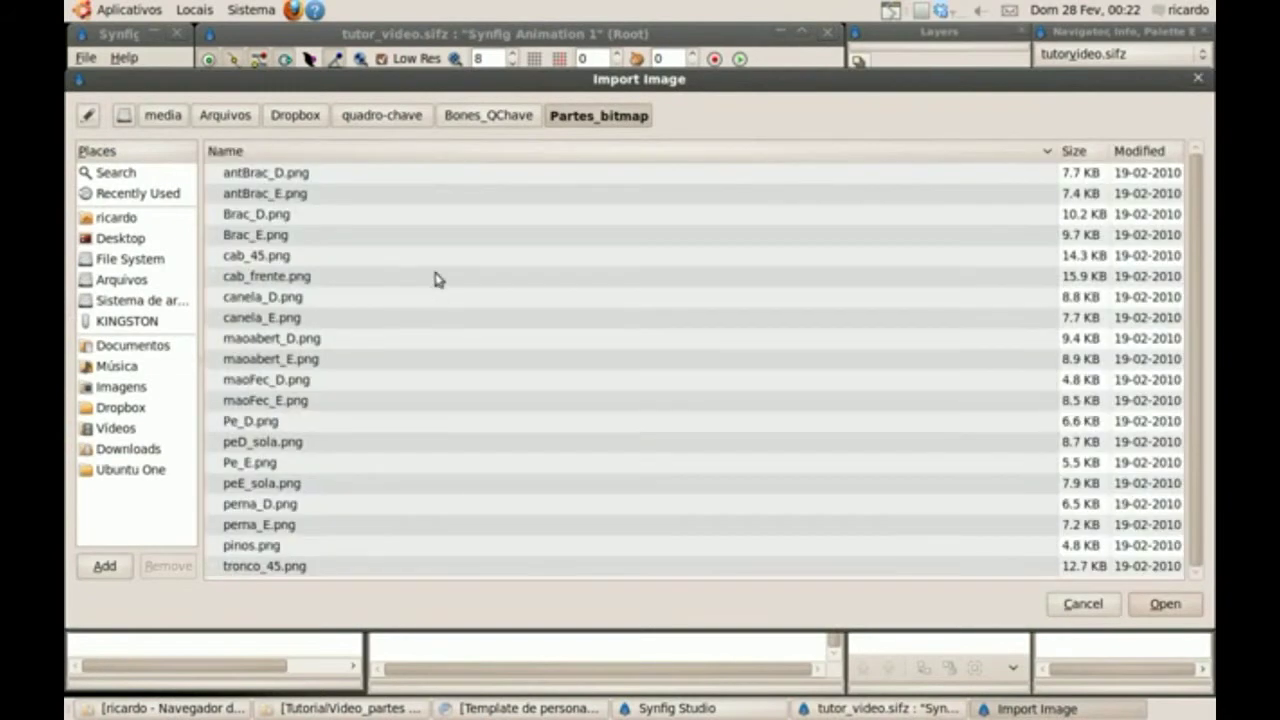
click(299, 176)
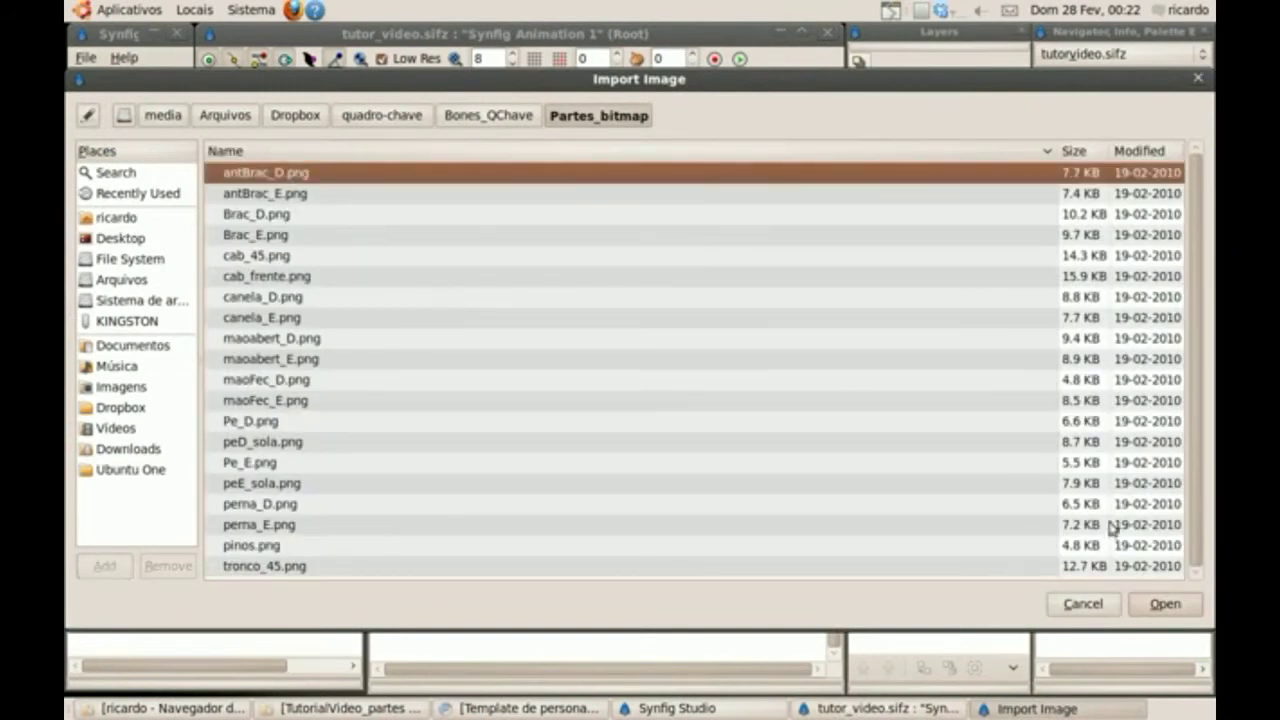
click(1157, 607)
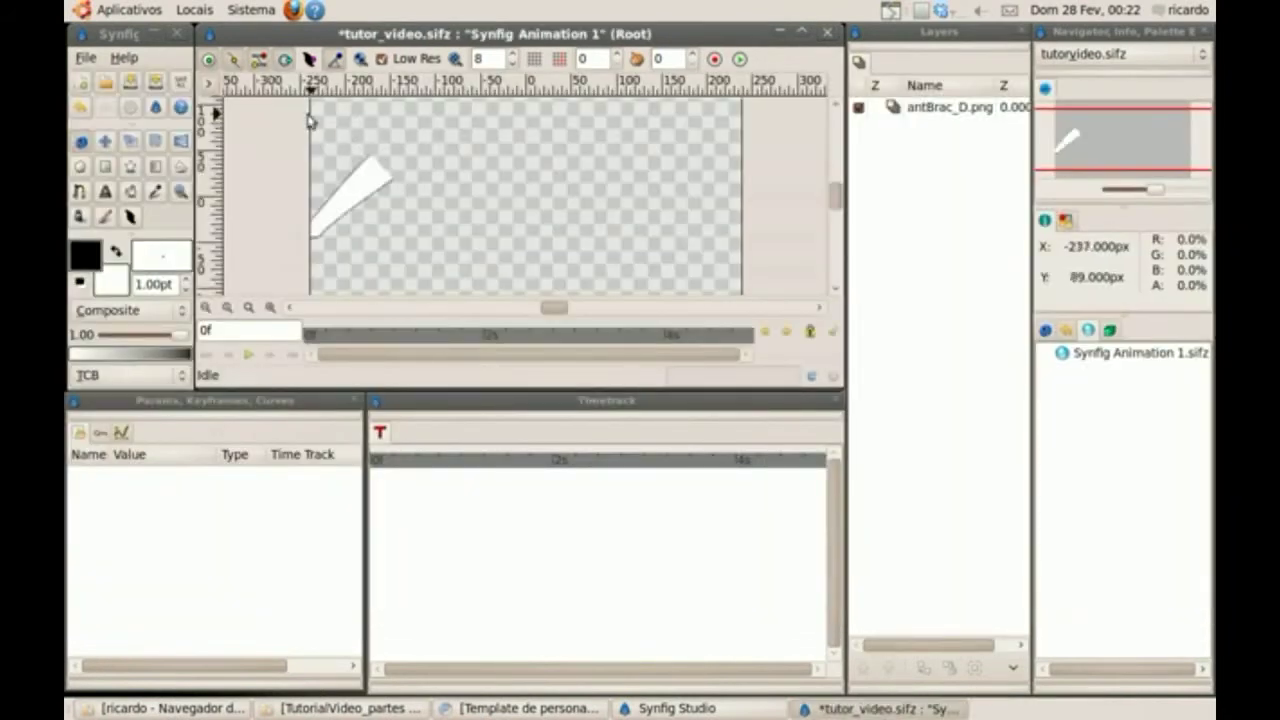
- Import the other forearm image, antBrac_E.png, from the Partes_bitmap folder
click(210, 84)
mouse_move(240, 96)
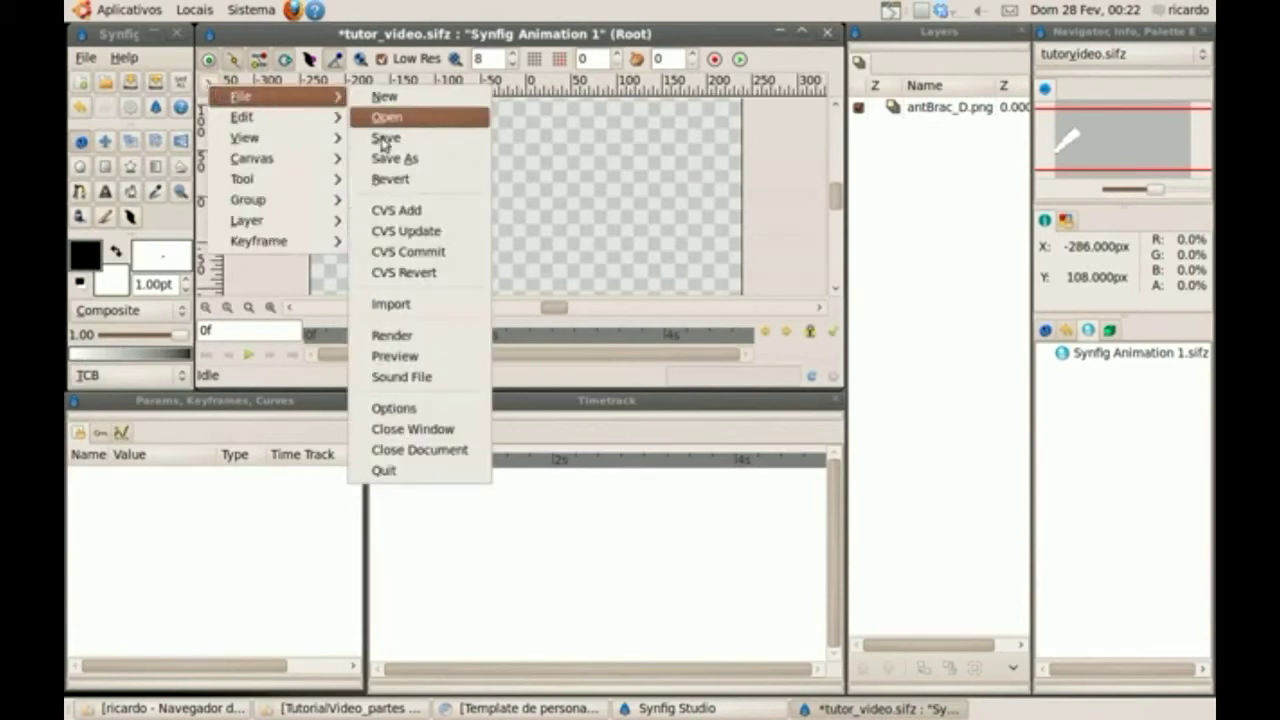
click(404, 309)
click(285, 194)
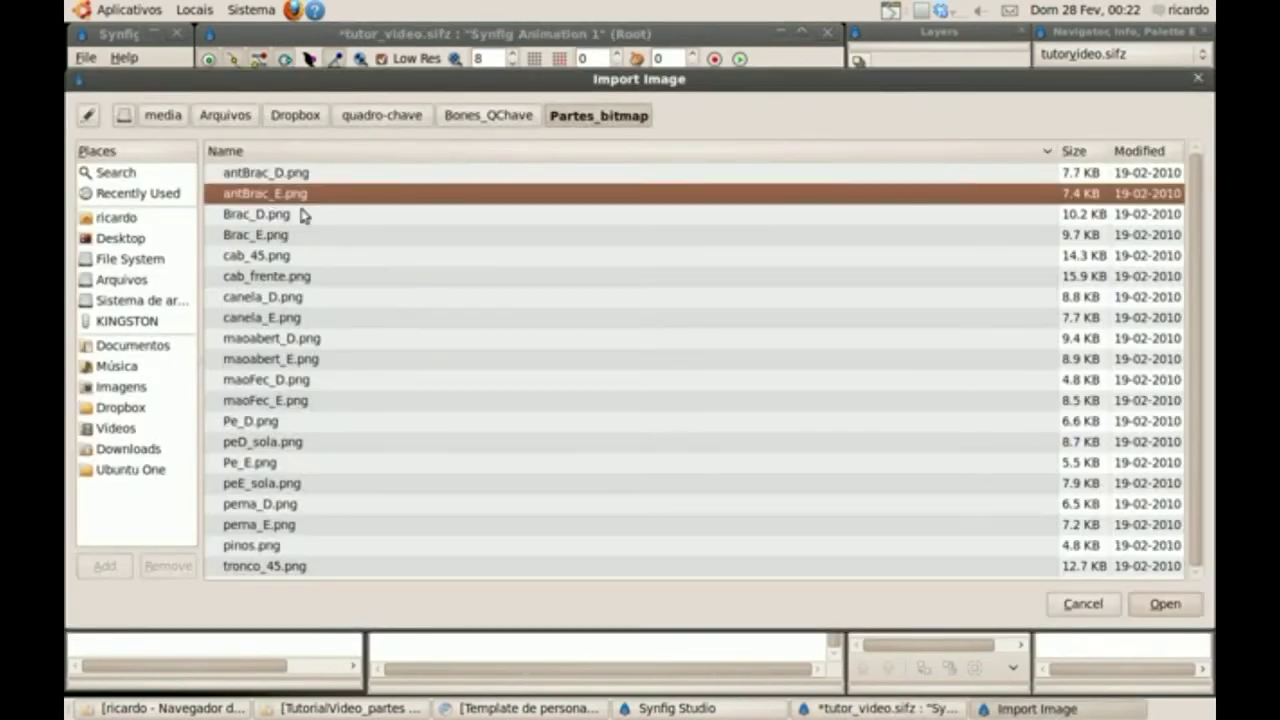
click(1156, 606)
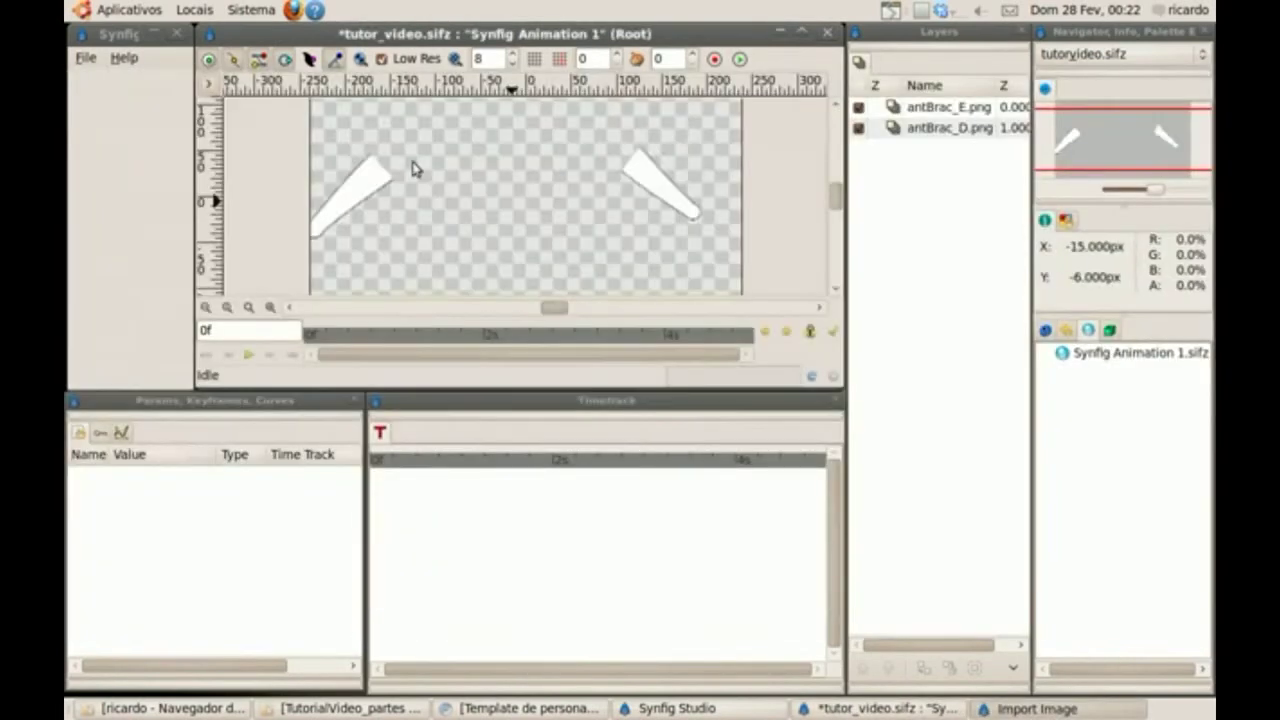
- Import the upper-arm image Brac_D.png from the Partes_bitmap folder
click(209, 86)
mouse_move(215, 92)
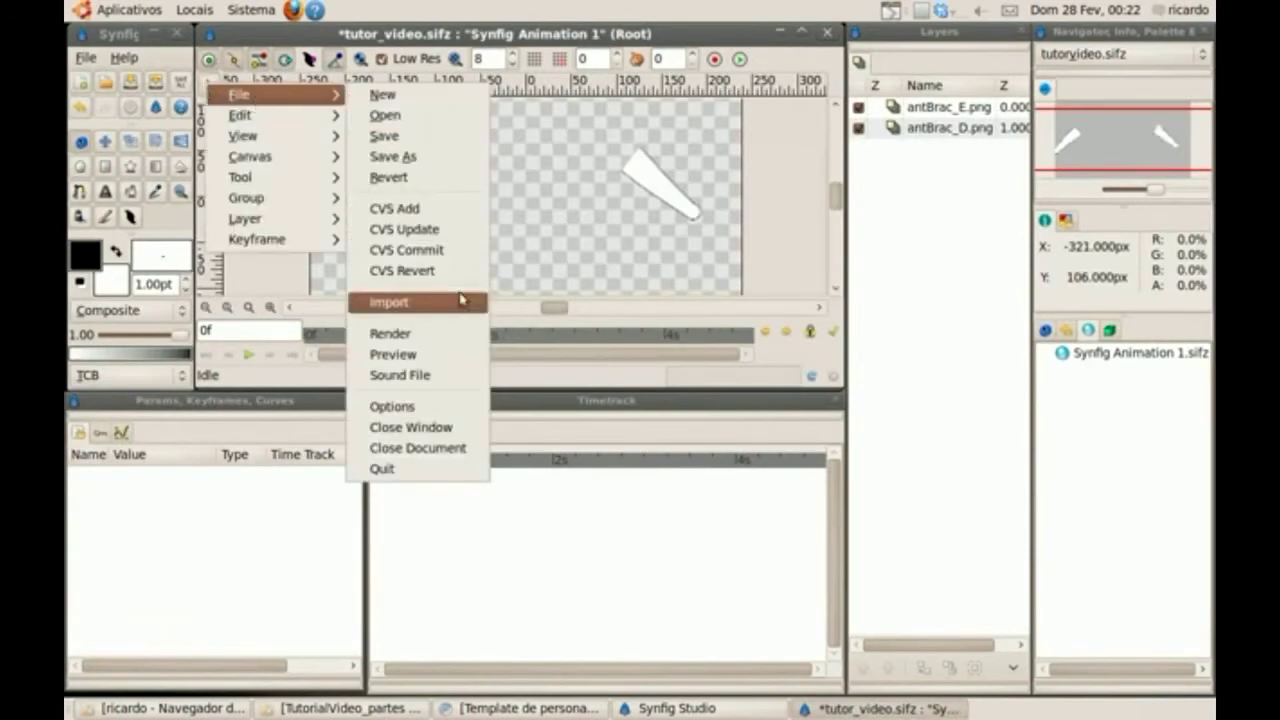
click(395, 301)
click(284, 216)
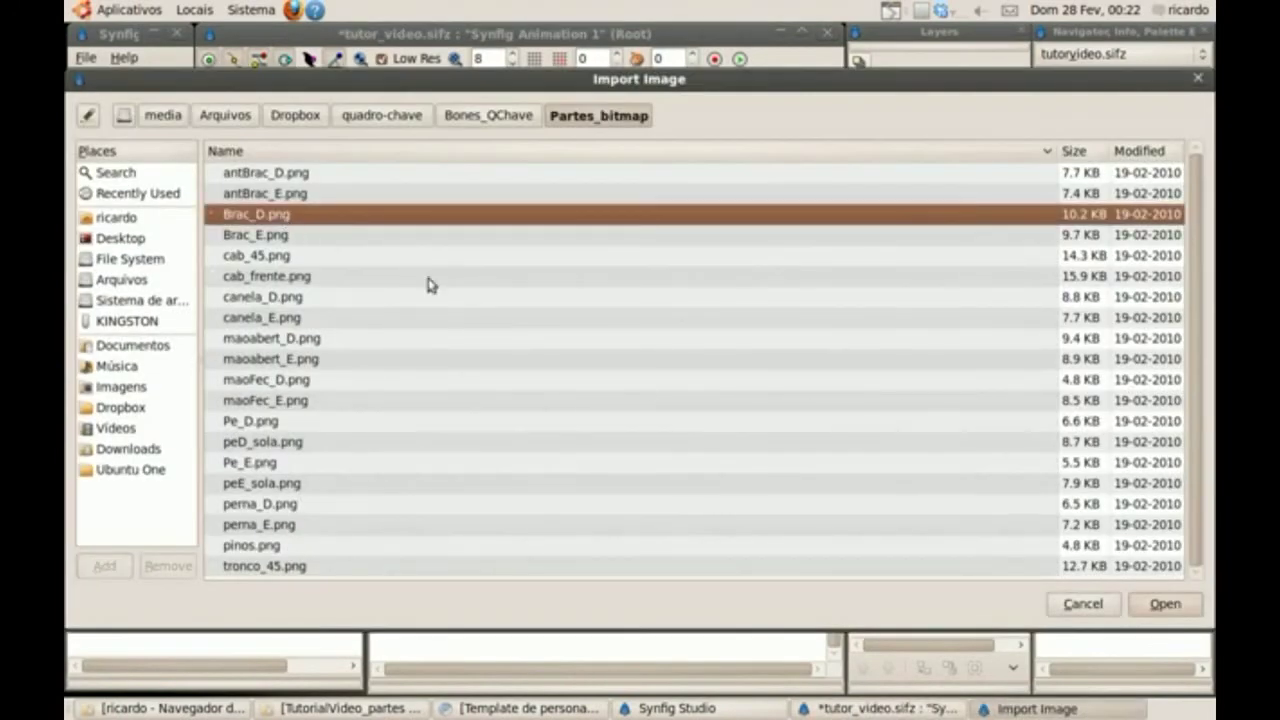
click(1150, 606)
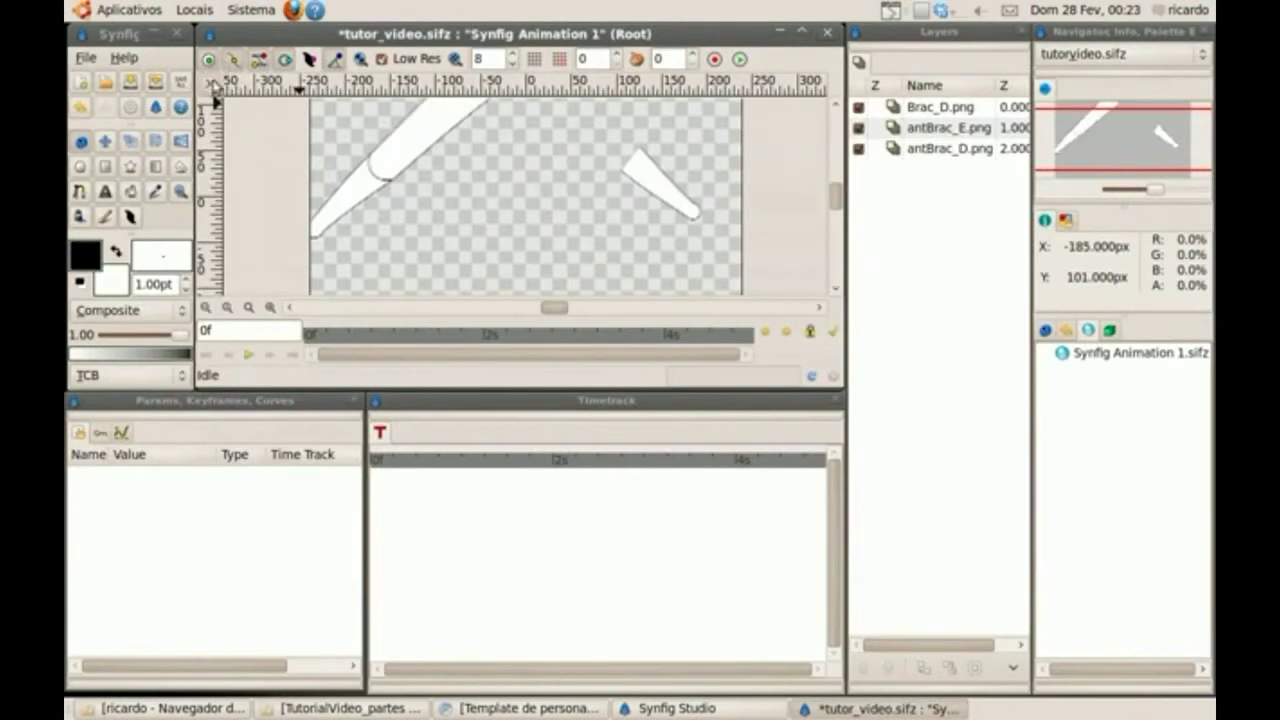
- Import the other upper-arm image, Brac_E.png, from the Partes_bitmap folder
click(216, 88)
mouse_move(222, 93)
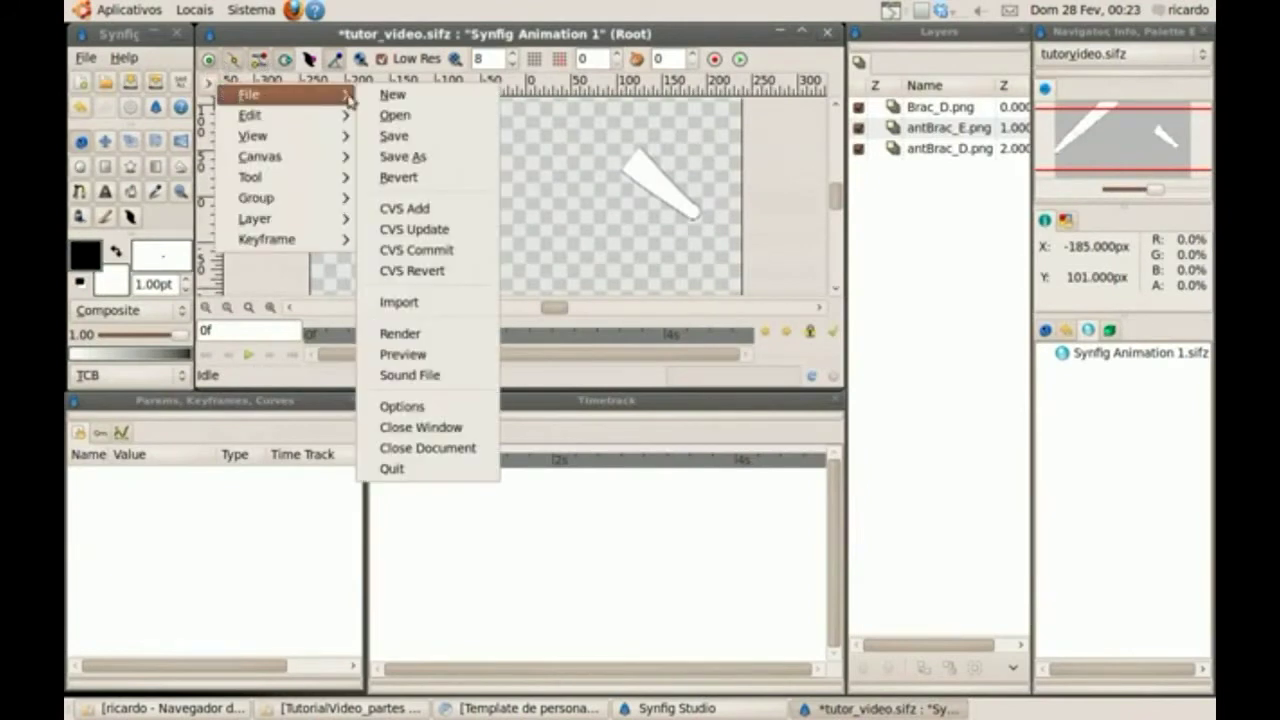
click(418, 304)
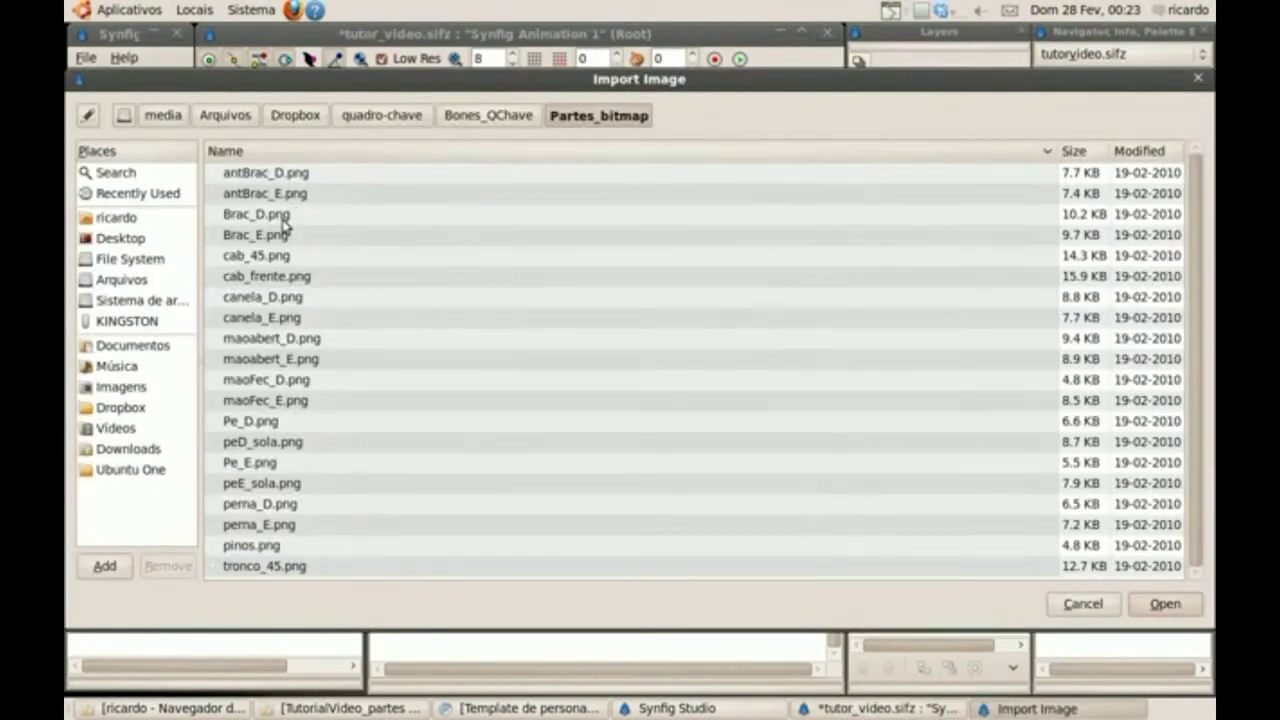
click(282, 237)
click(1143, 606)
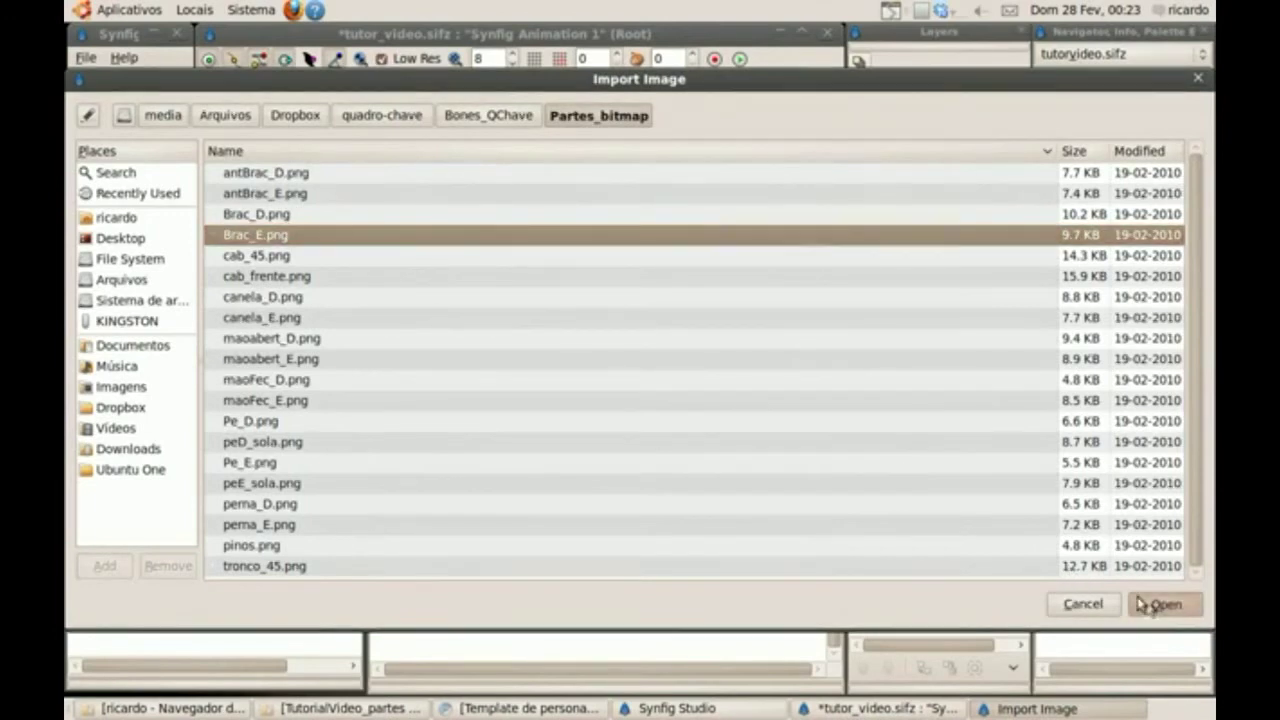
- Import the angled head image cab_45.png from the Partes_bitmap folder
click(213, 90)
mouse_move(237, 94)
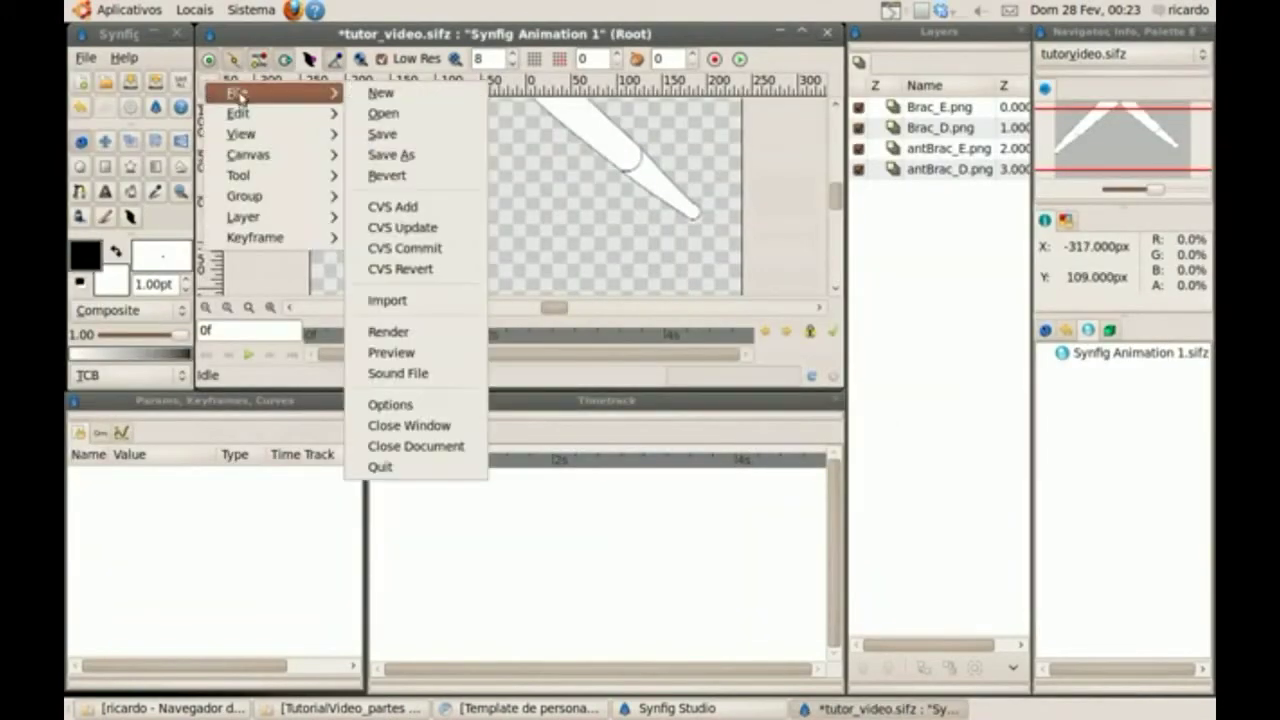
click(404, 298)
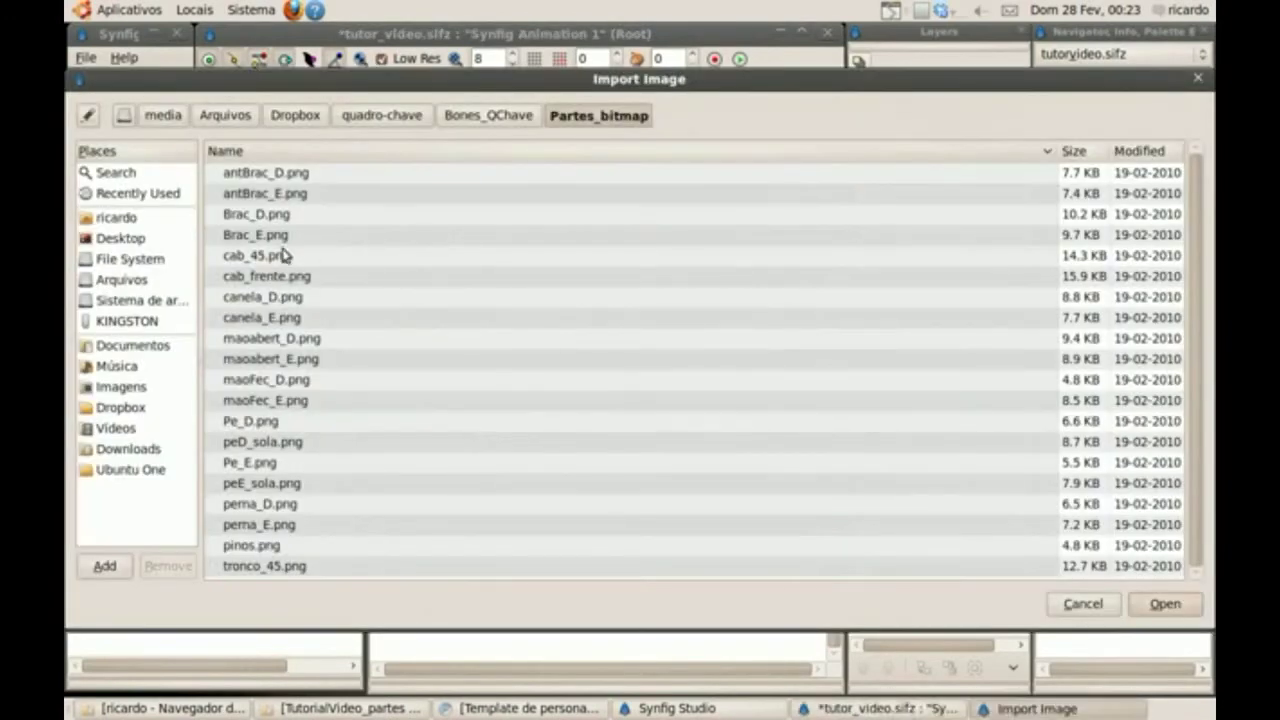
click(281, 258)
click(1148, 606)
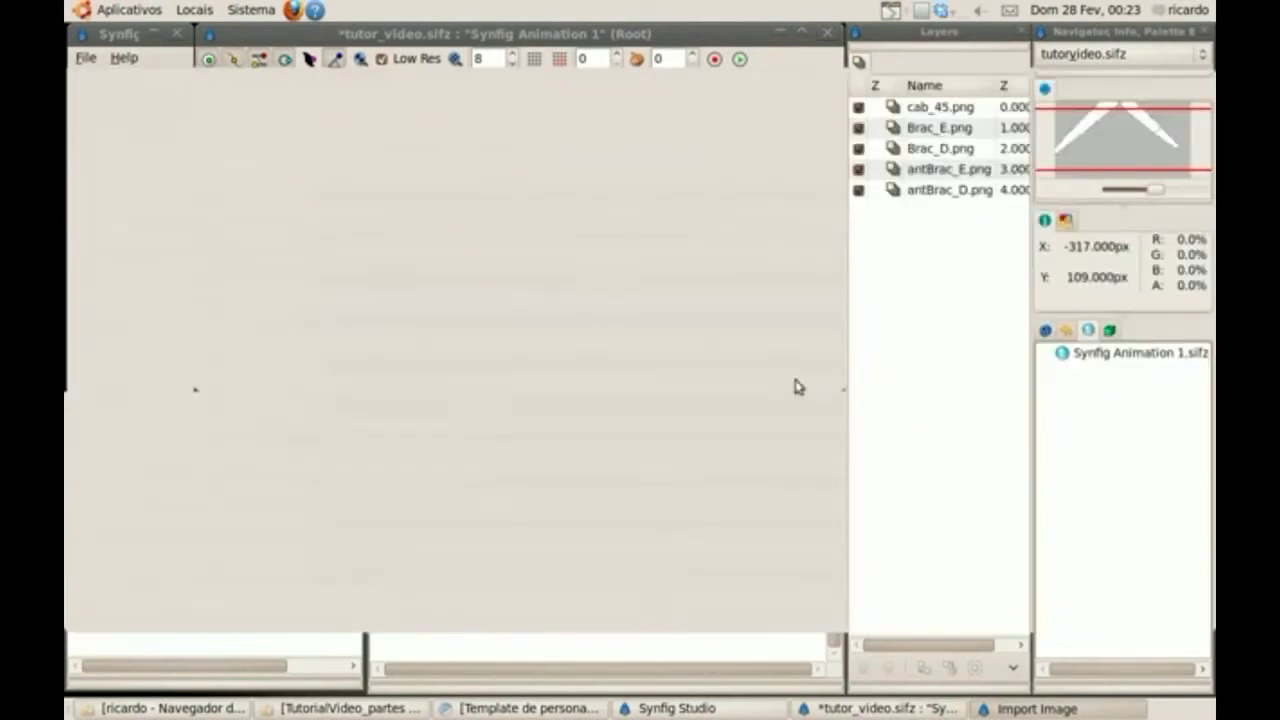
- Import the front-view head image cab_frente.png from the Partes_bitmap folder
click(213, 88)
mouse_move(248, 97)
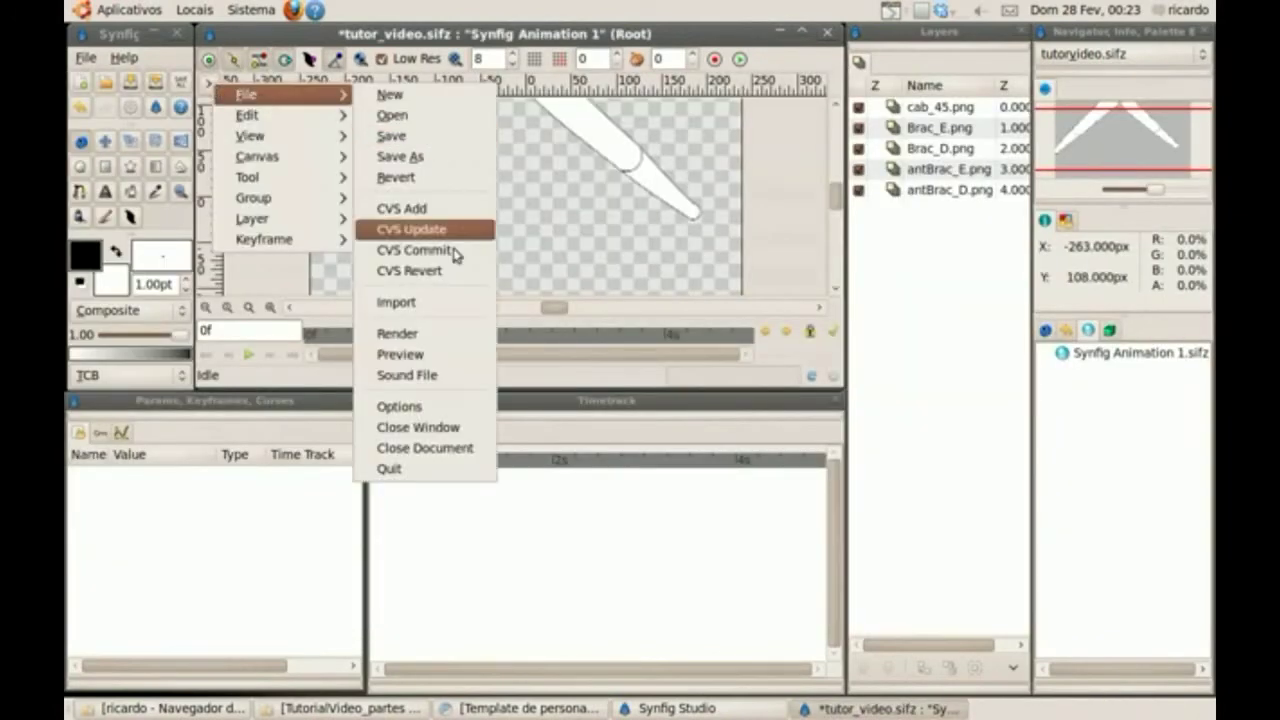
click(437, 306)
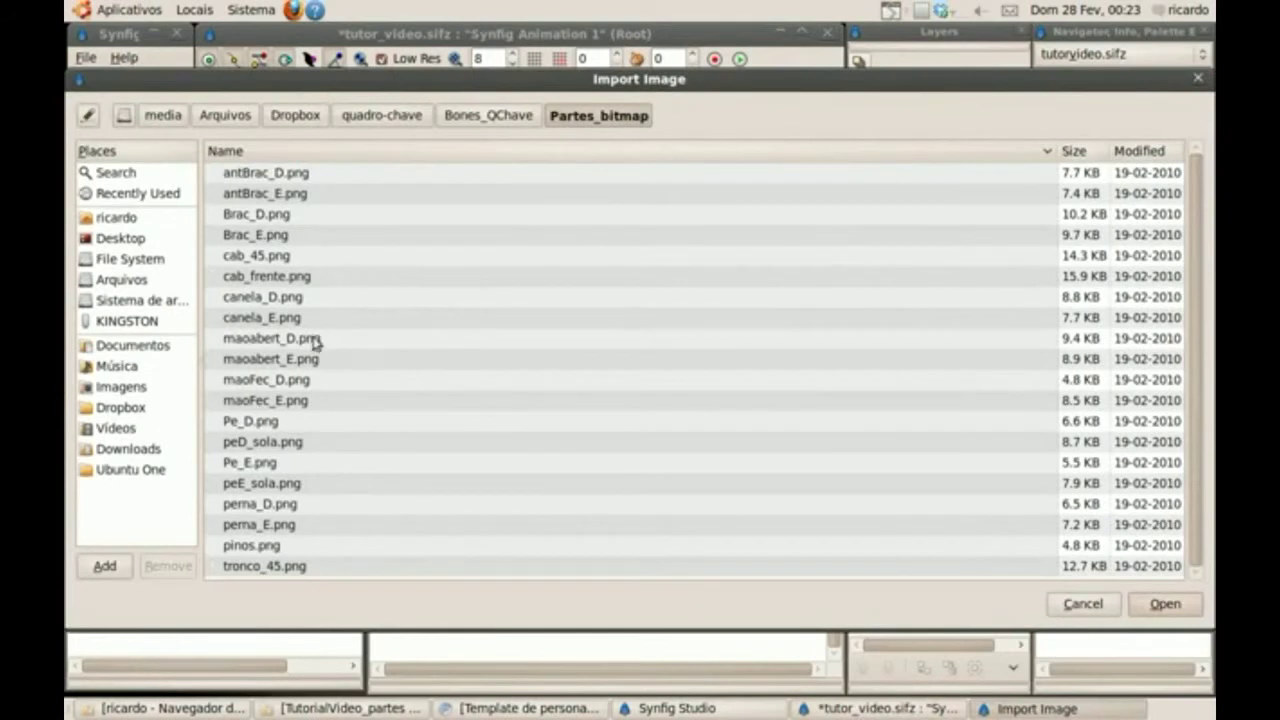
click(293, 282)
click(1165, 604)
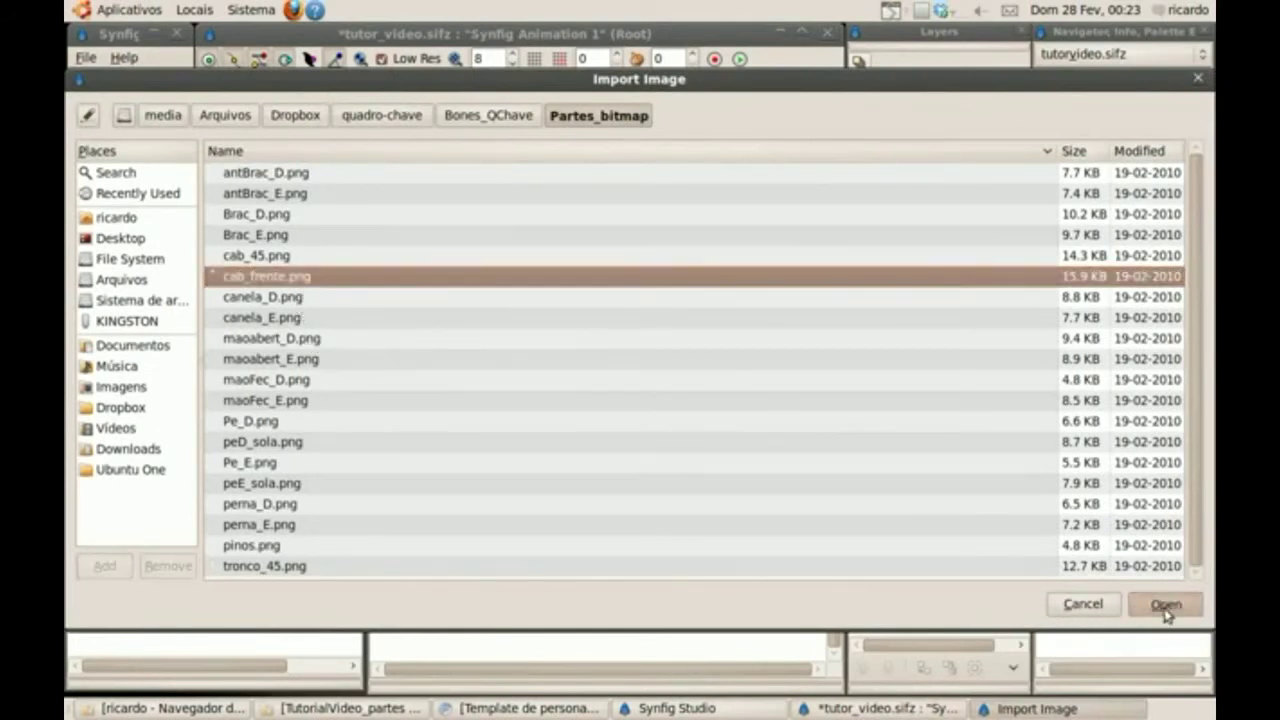
- Import the shin image canela_D.png from the Partes_bitmap folder
click(212, 90)
mouse_move(235, 100)
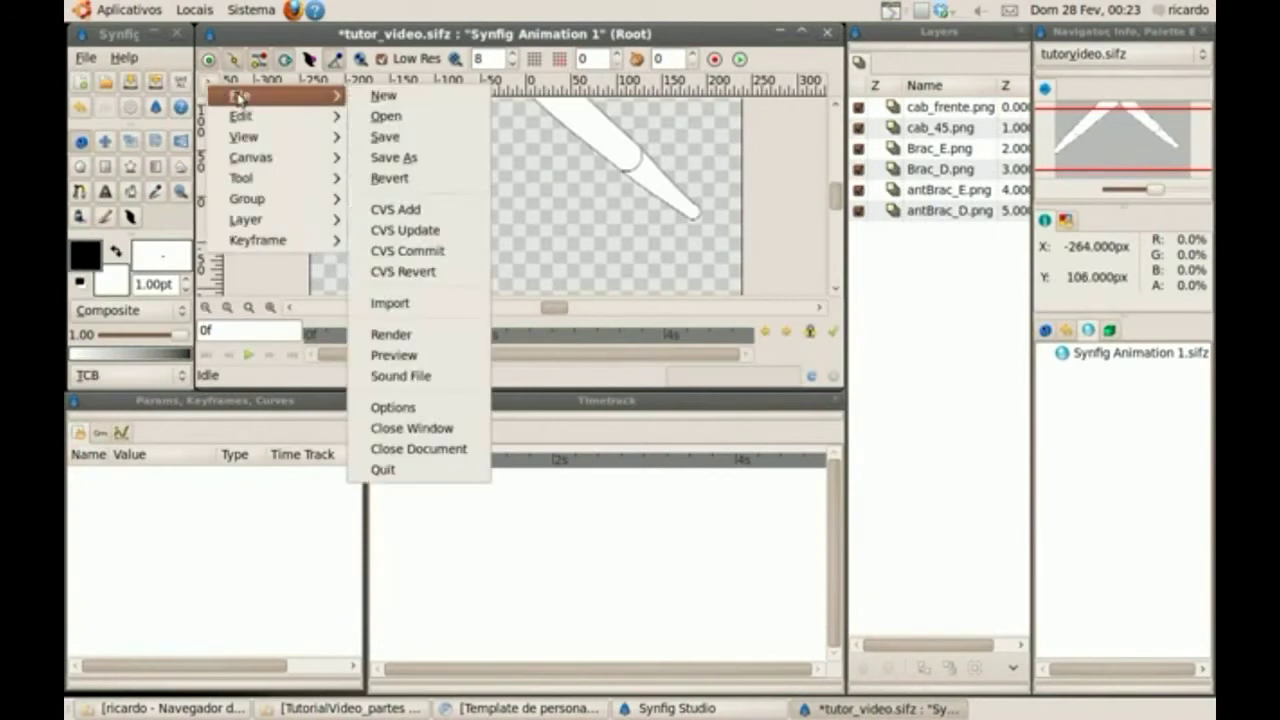
click(414, 303)
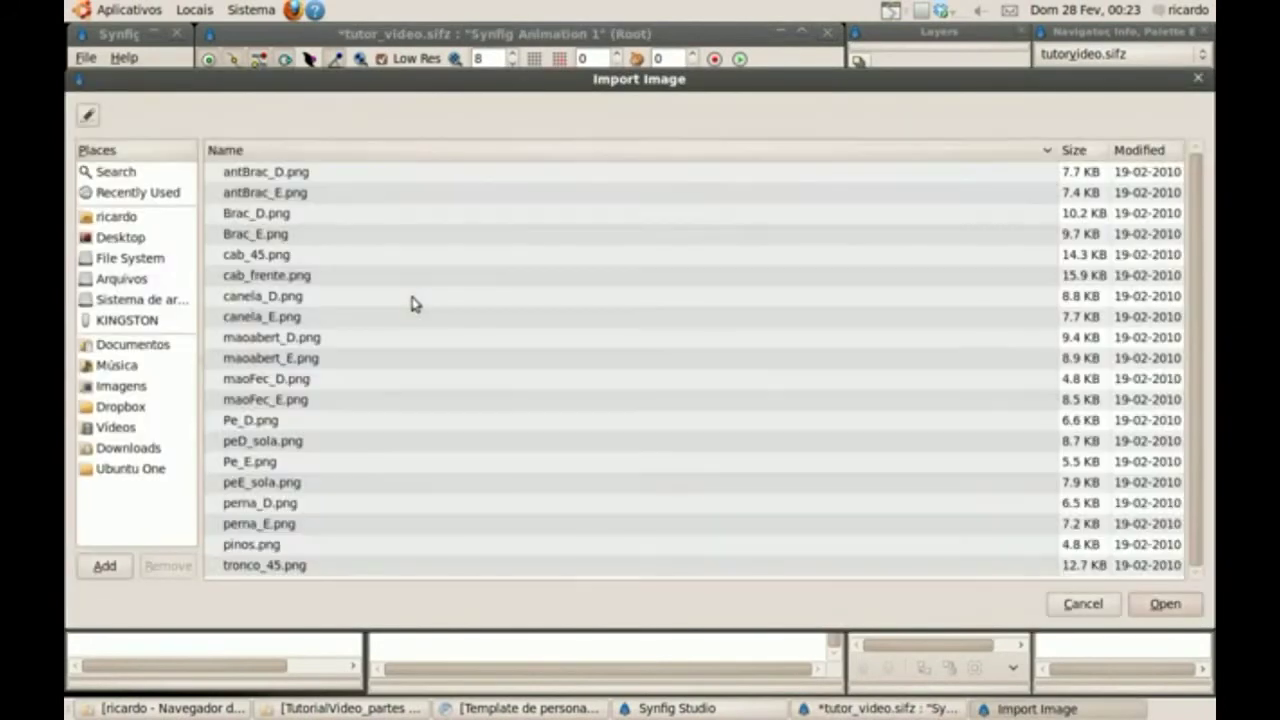
click(295, 302)
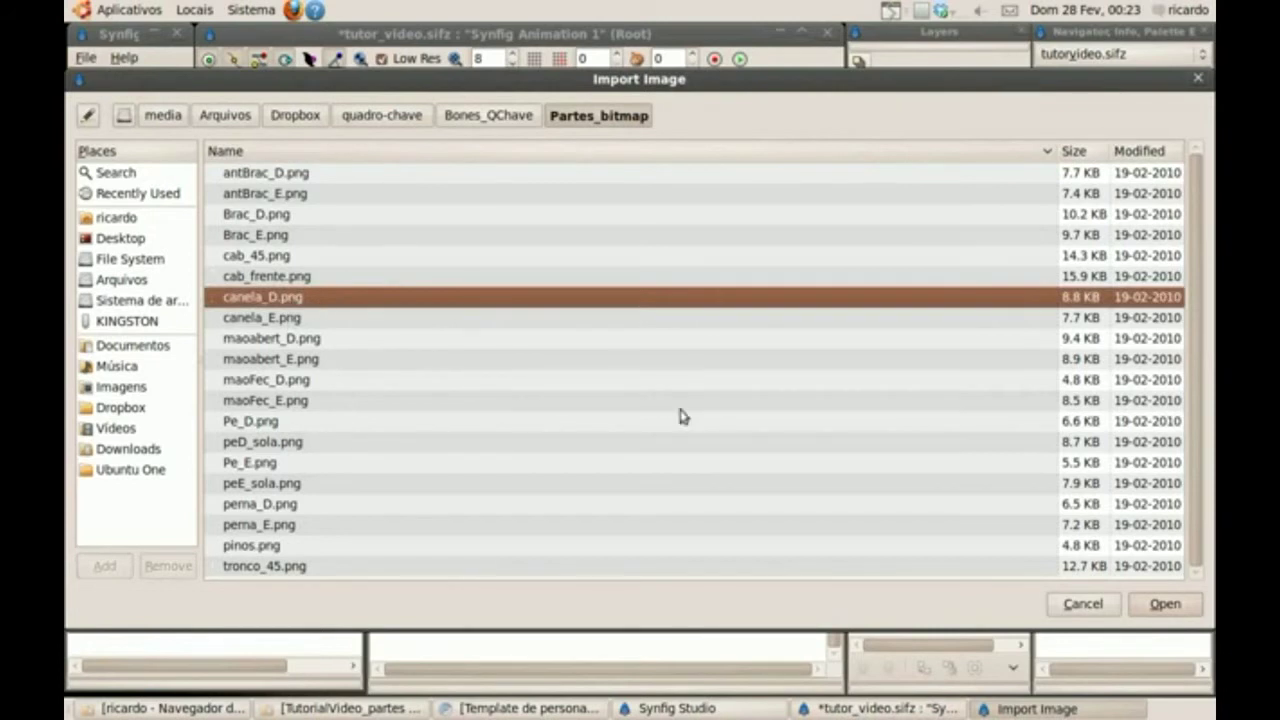
click(1163, 605)
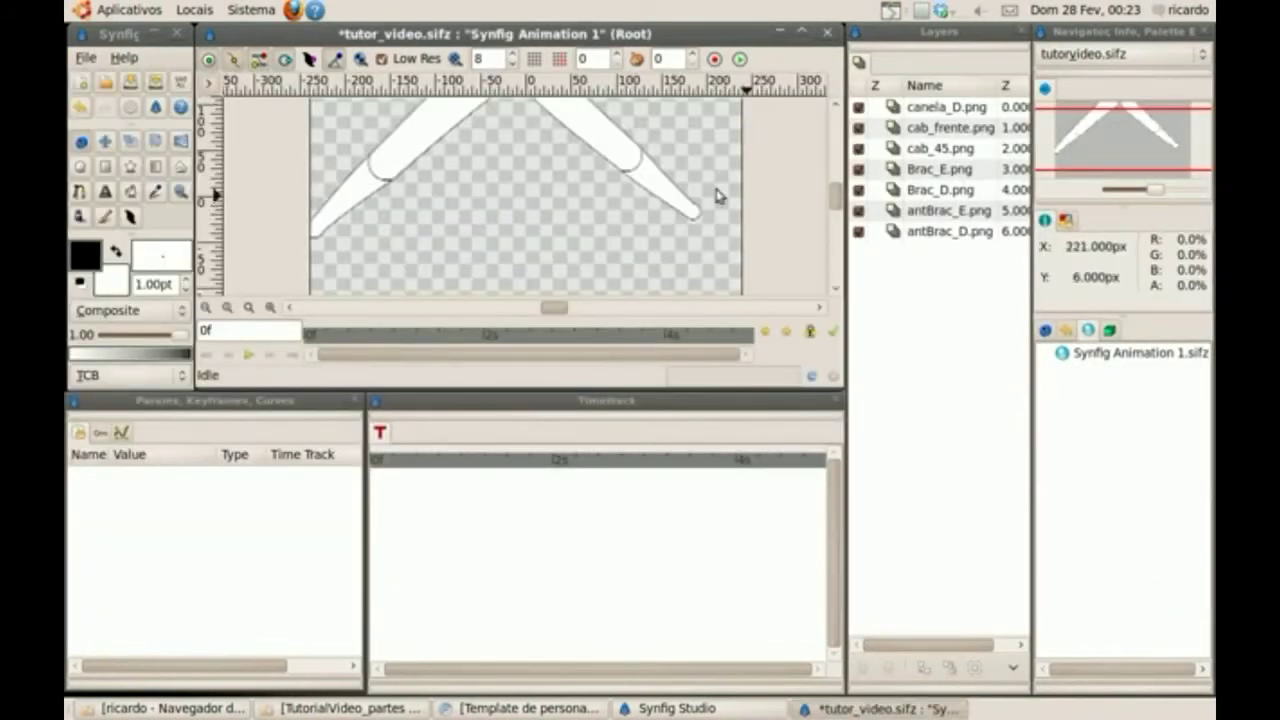
- Import the other shin image, canela_E.png, from the Partes_bitmap folder
click(213, 88)
mouse_move(242, 98)
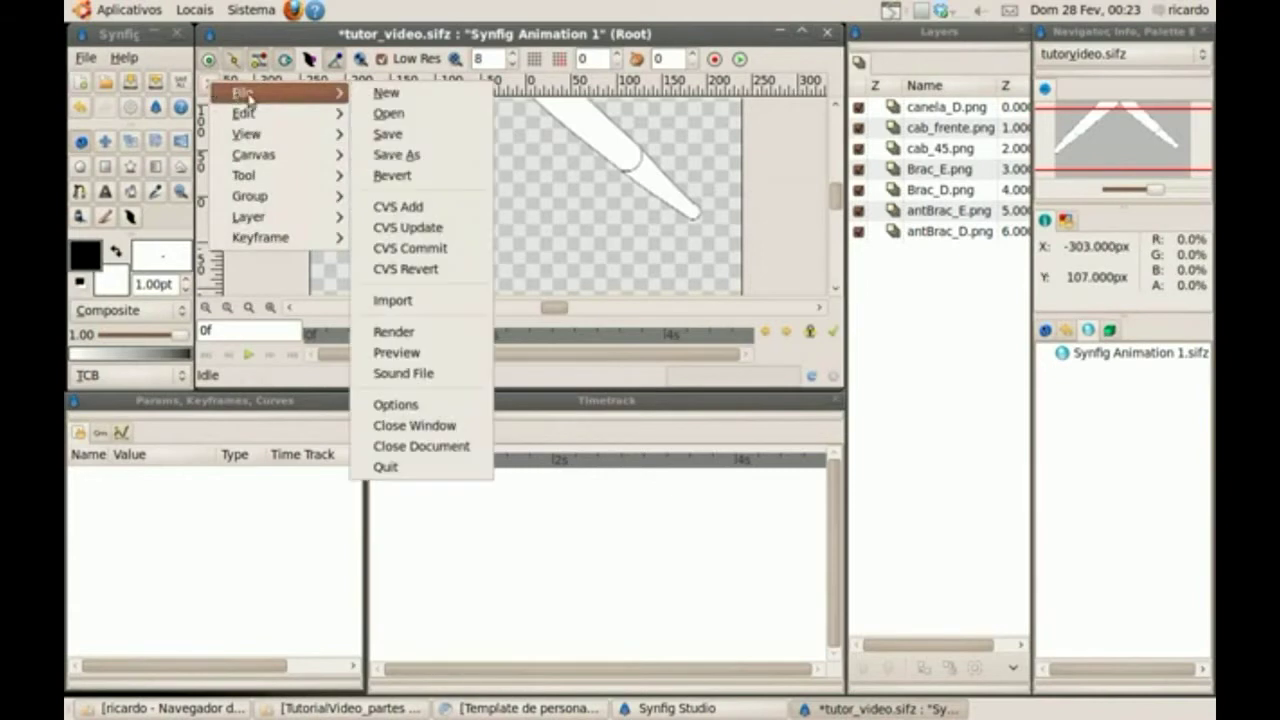
click(396, 299)
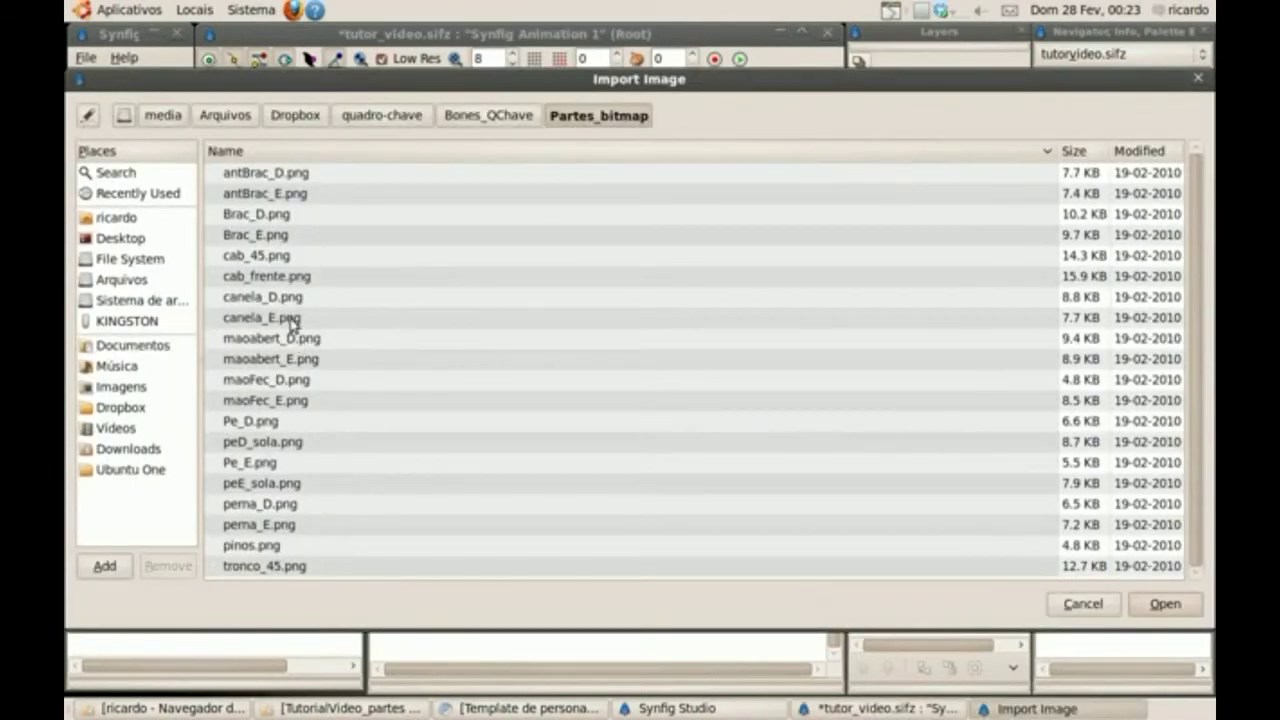
click(291, 320)
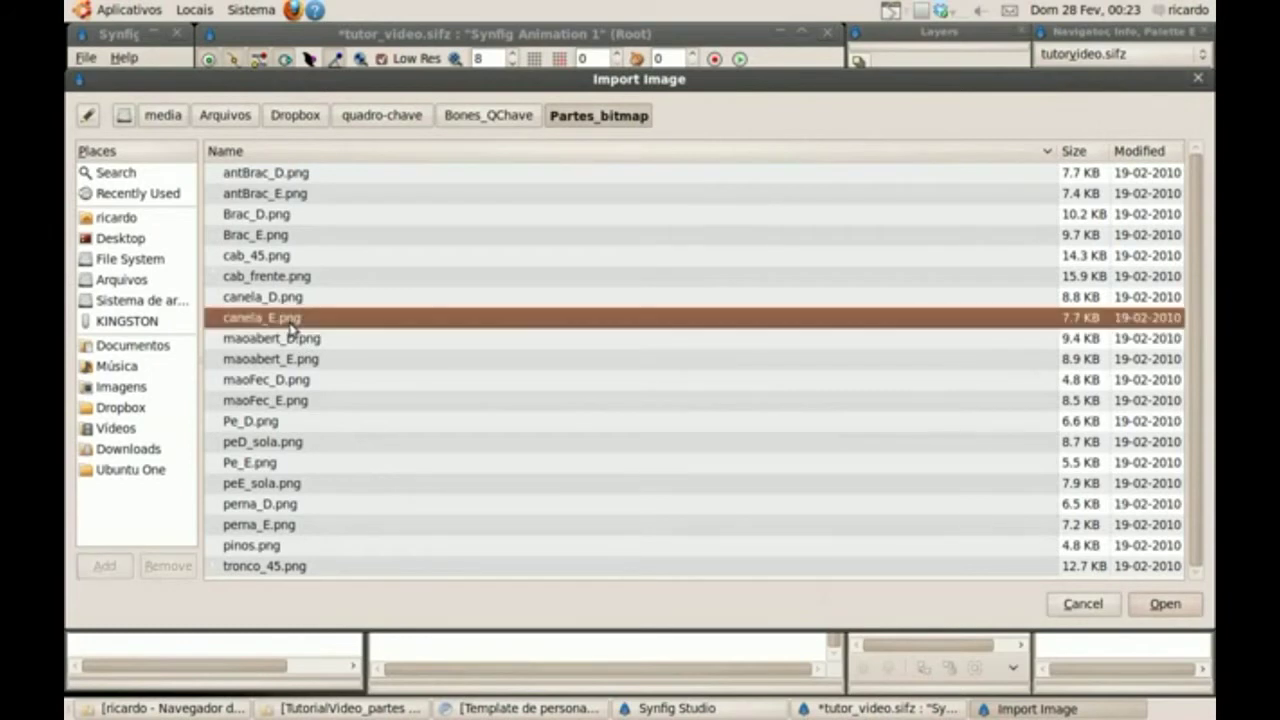
click(1160, 605)
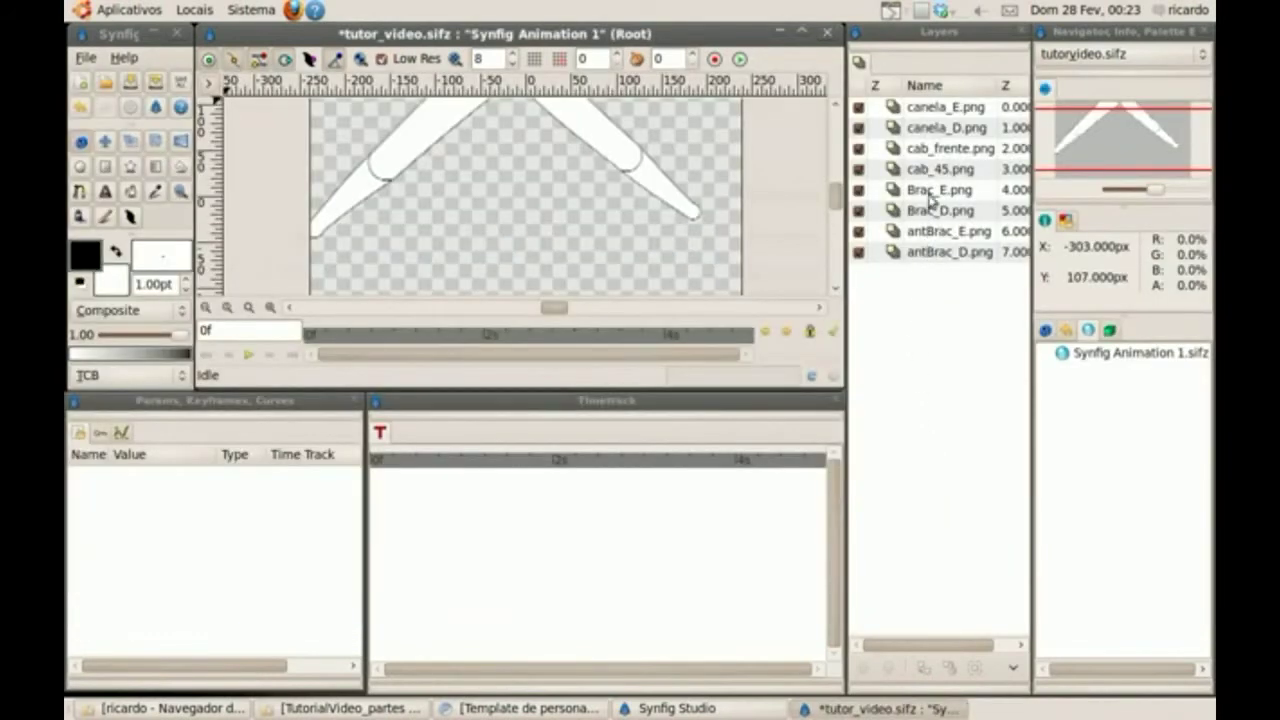
- Import the open-hand image maoabert_D.png from the Partes_bitmap folder
click(210, 83)
mouse_move(252, 98)
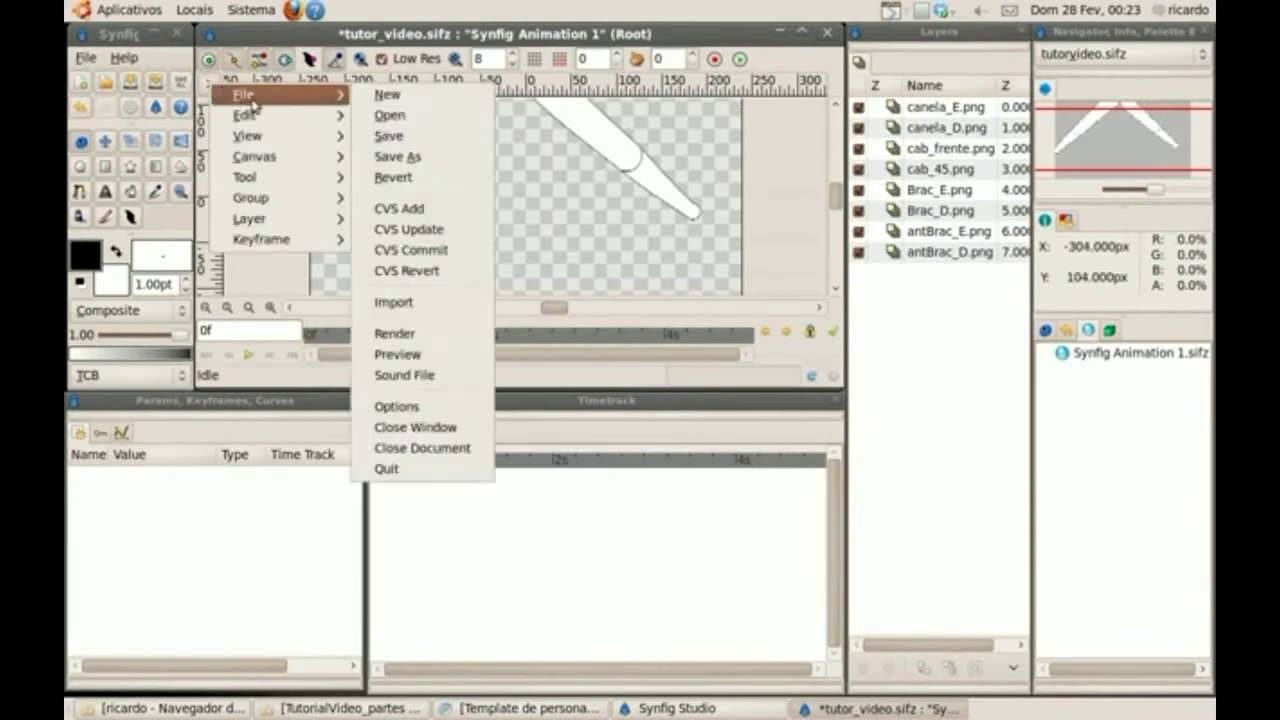
click(437, 304)
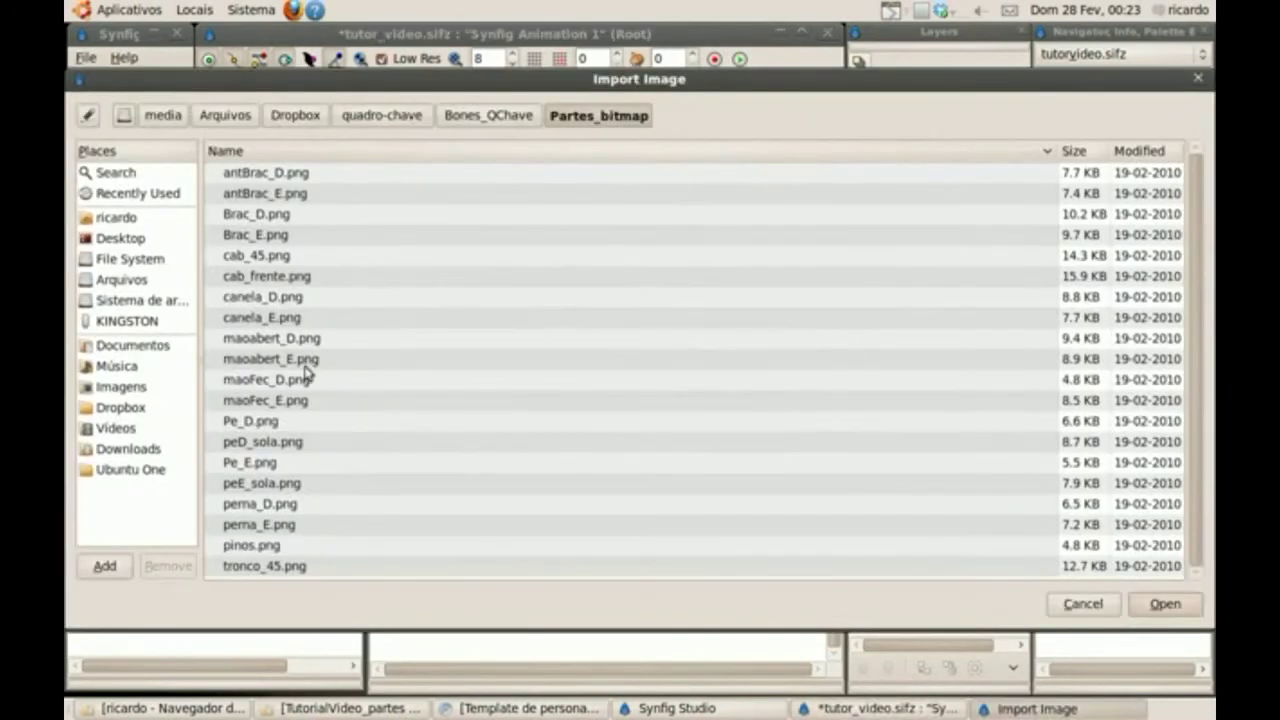
click(303, 341)
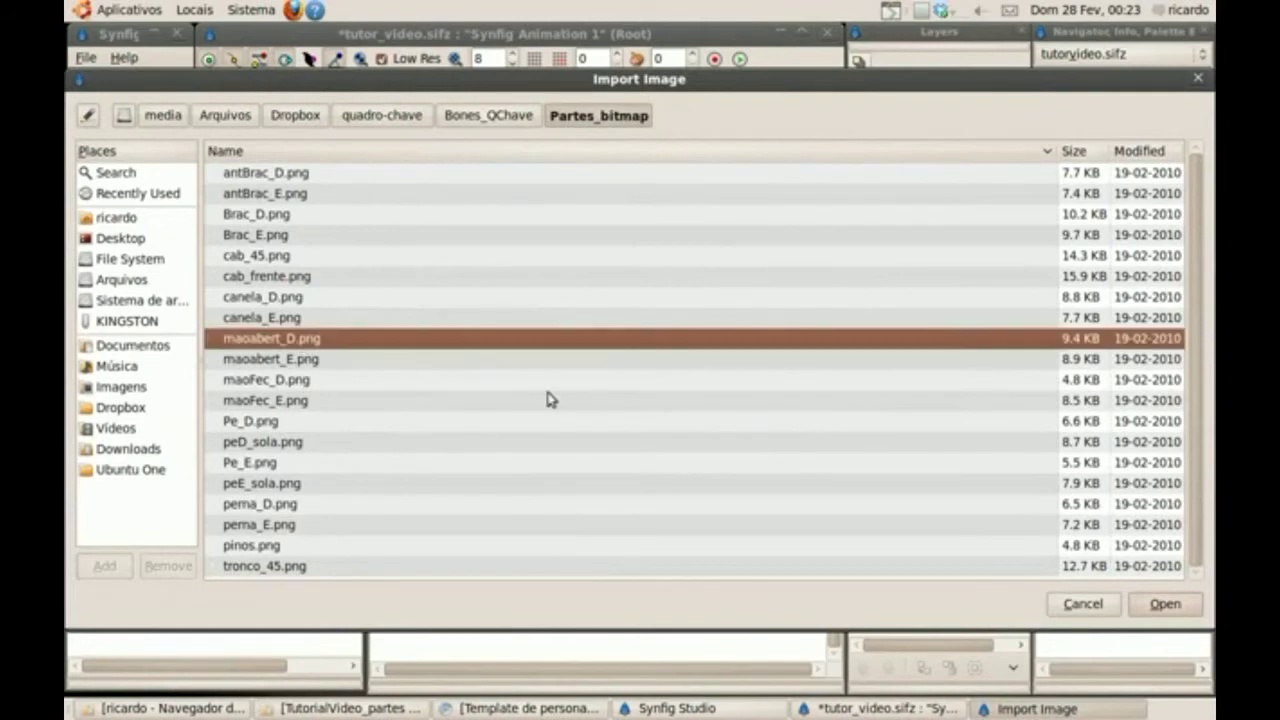
click(1163, 604)
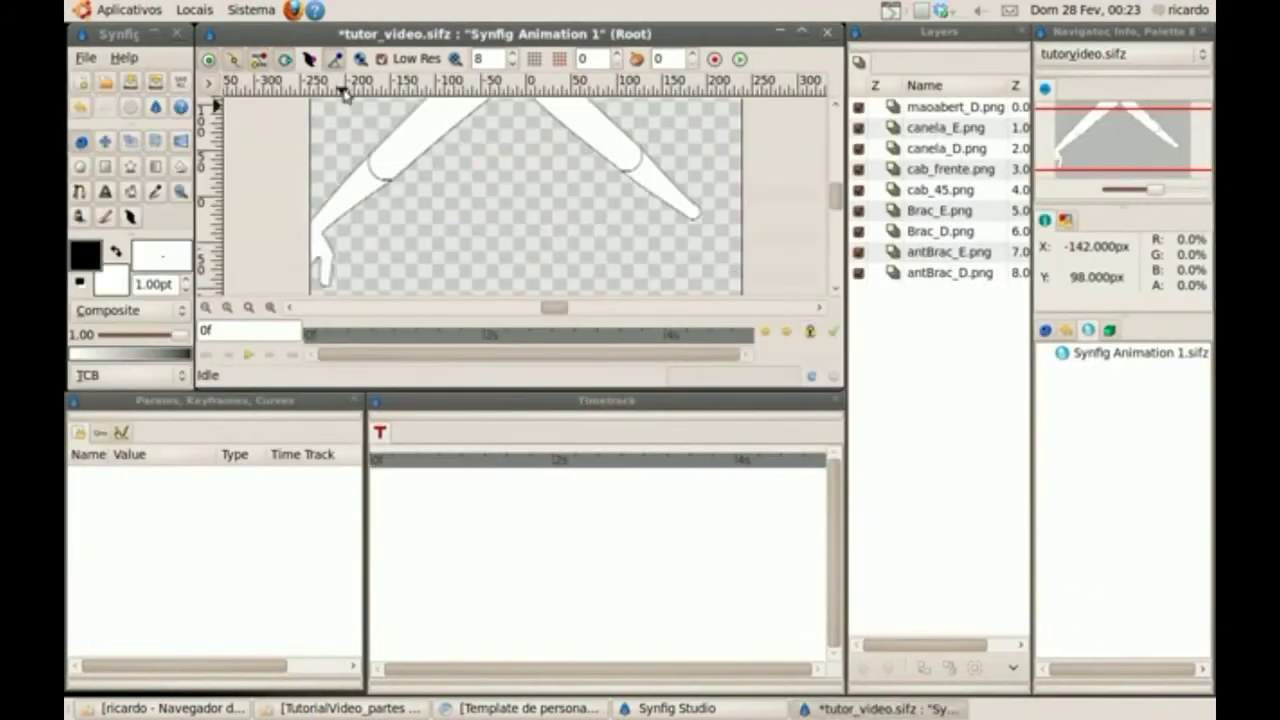
- Import the other open-hand image, maoabert_E.png, from the Partes_bitmap folder
click(213, 85)
mouse_move(229, 89)
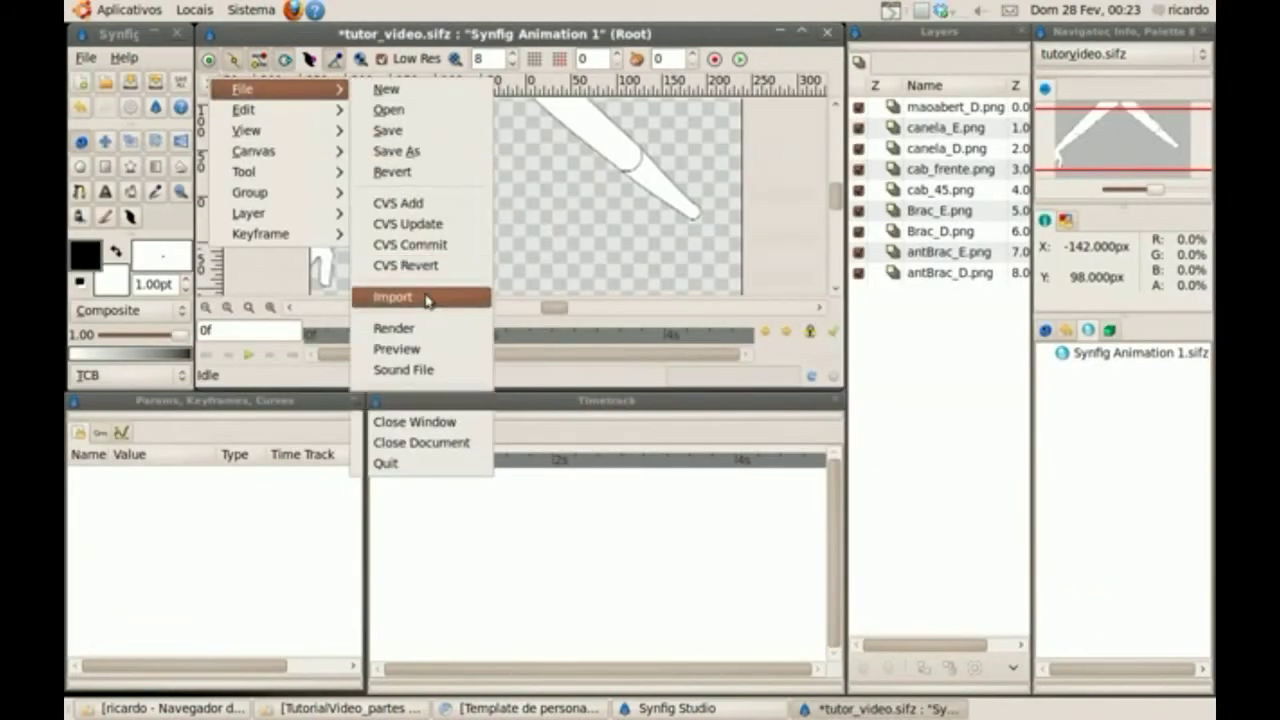
click(427, 298)
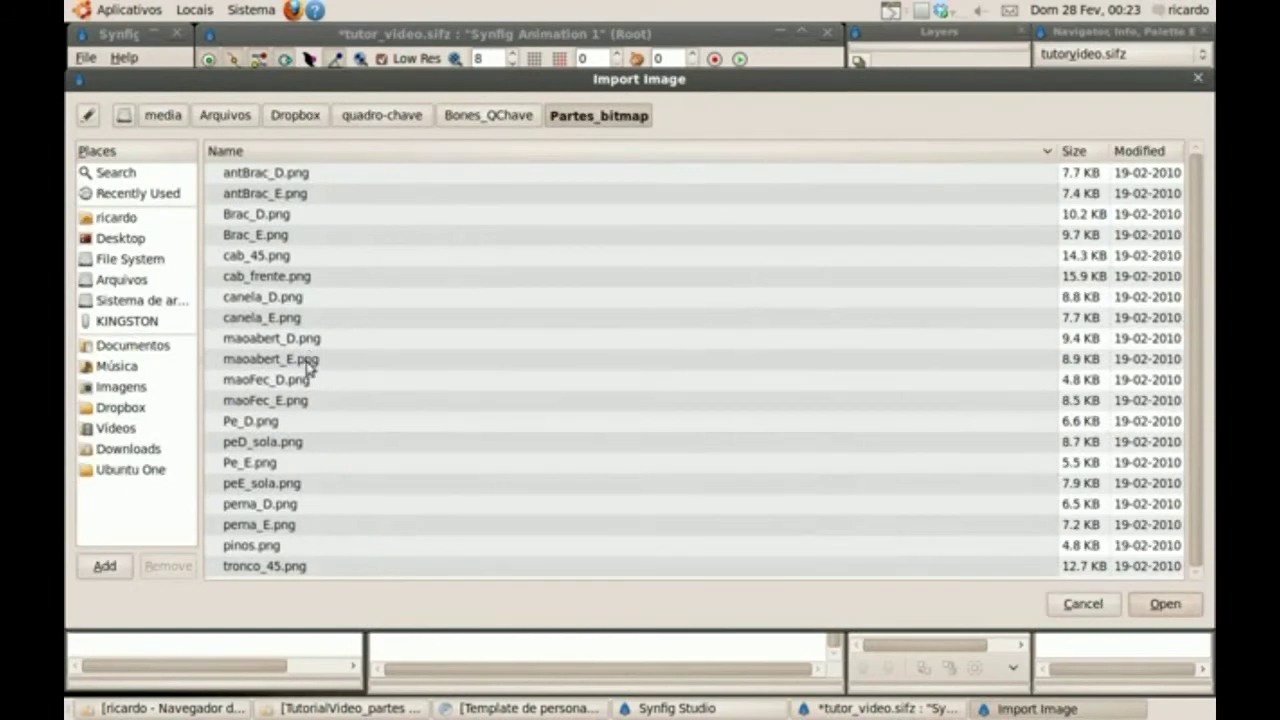
click(308, 362)
click(1158, 606)
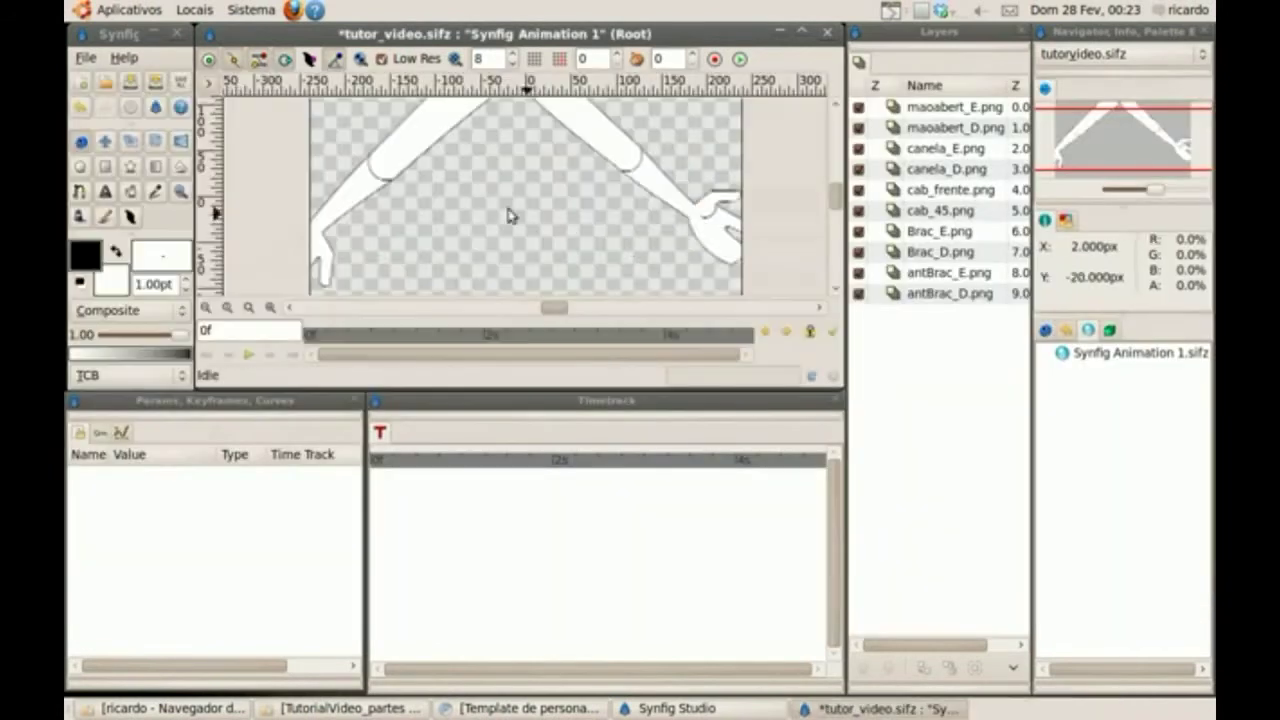
- Import the closed-hand image maoFec_D.png from the Partes_bitmap folder
click(214, 89)
mouse_move(250, 107)
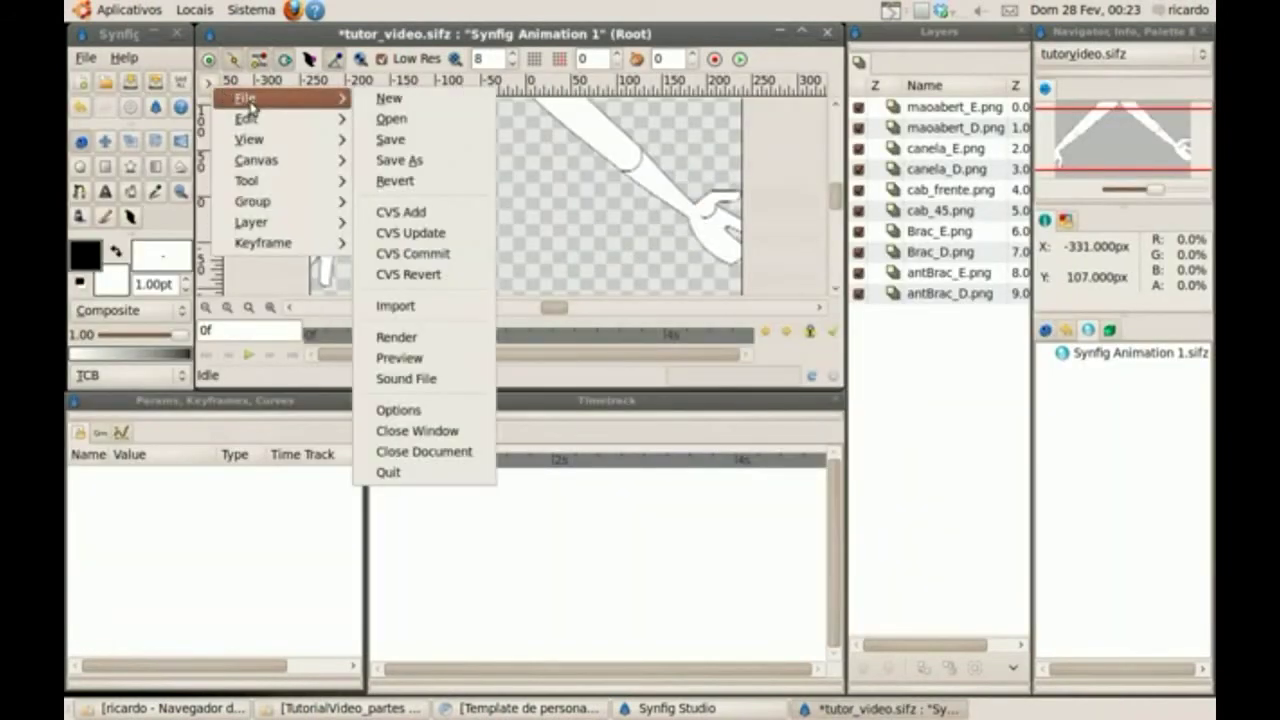
click(412, 305)
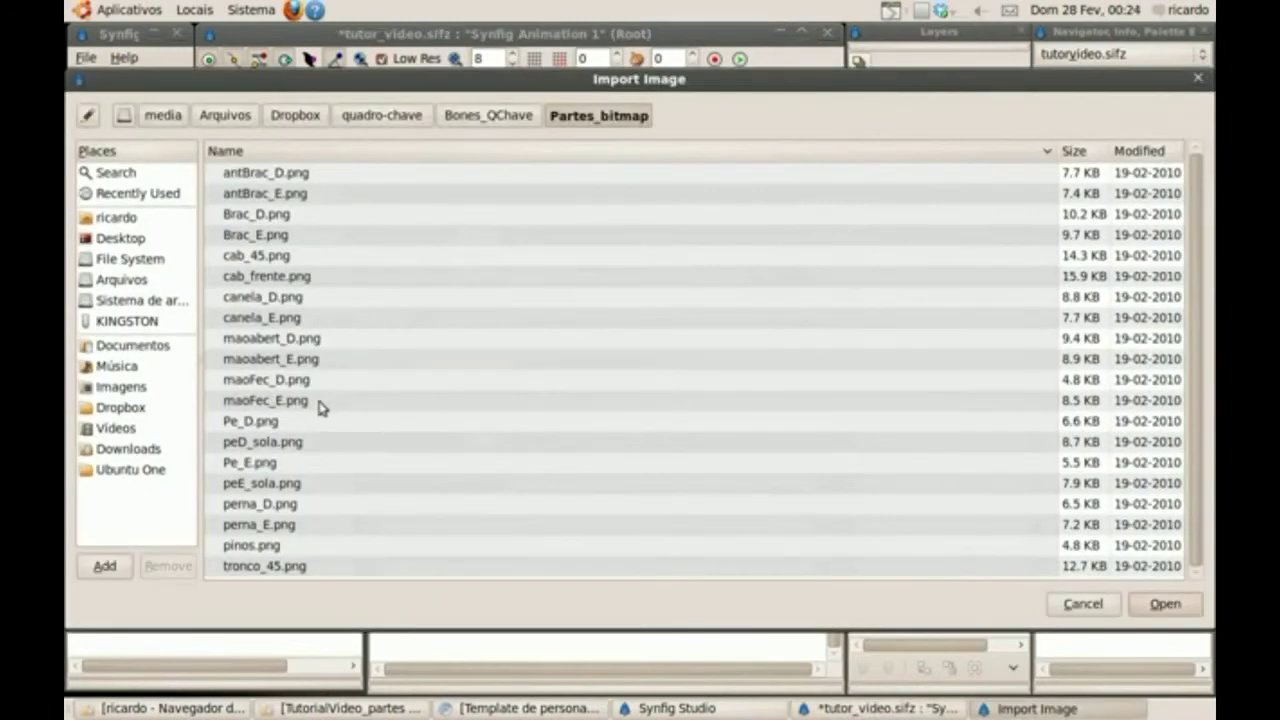
click(300, 388)
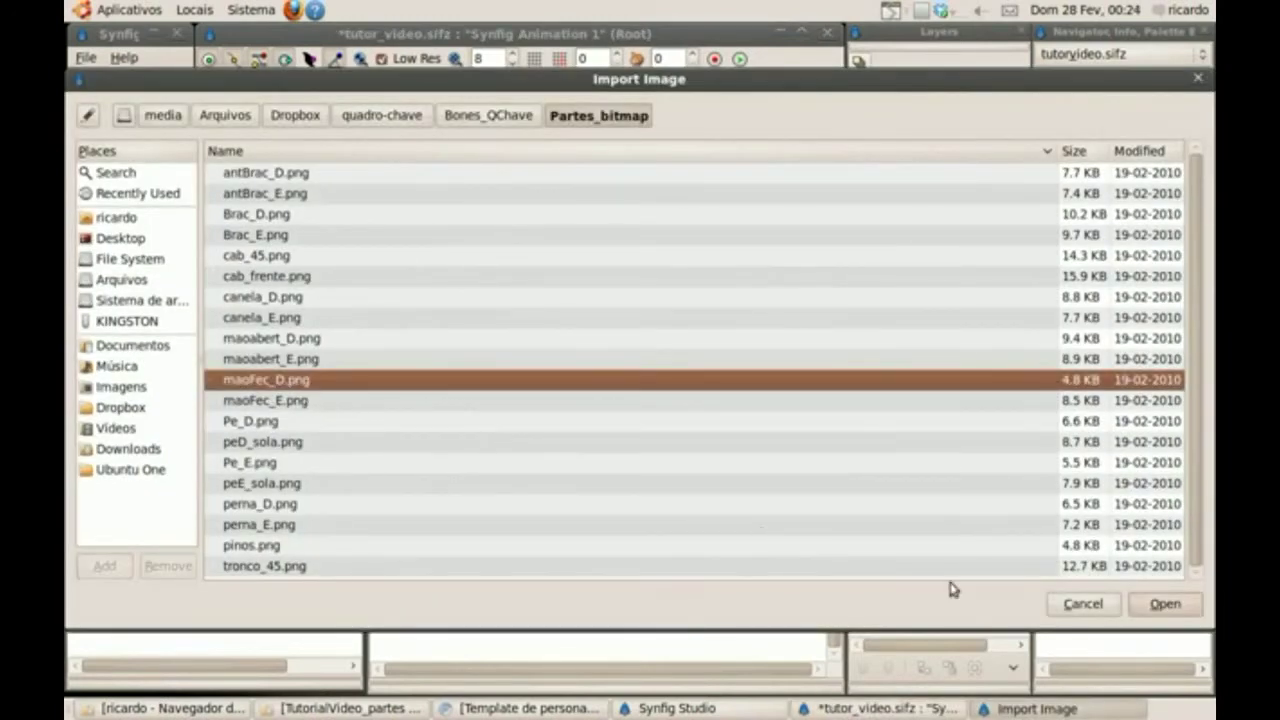
click(1160, 604)
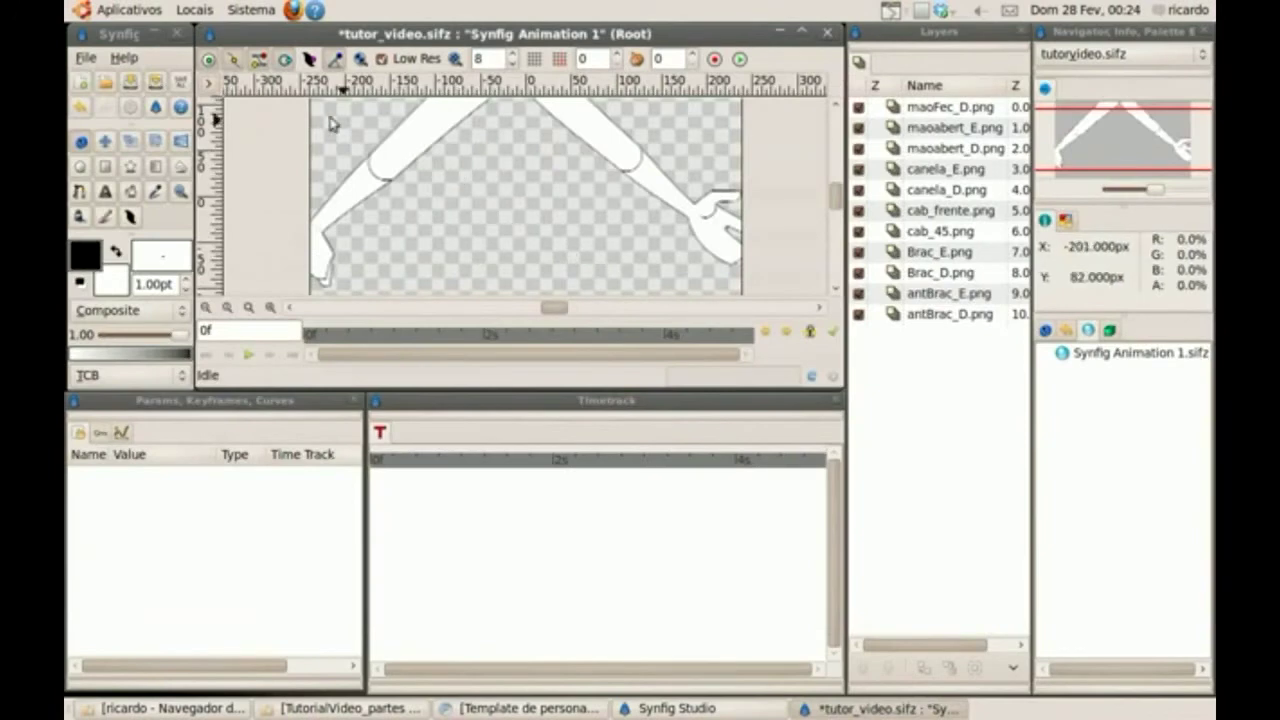
- Import the other closed-hand image, maoFec_E.png, from the Partes_bitmap folder
click(216, 87)
mouse_move(252, 100)
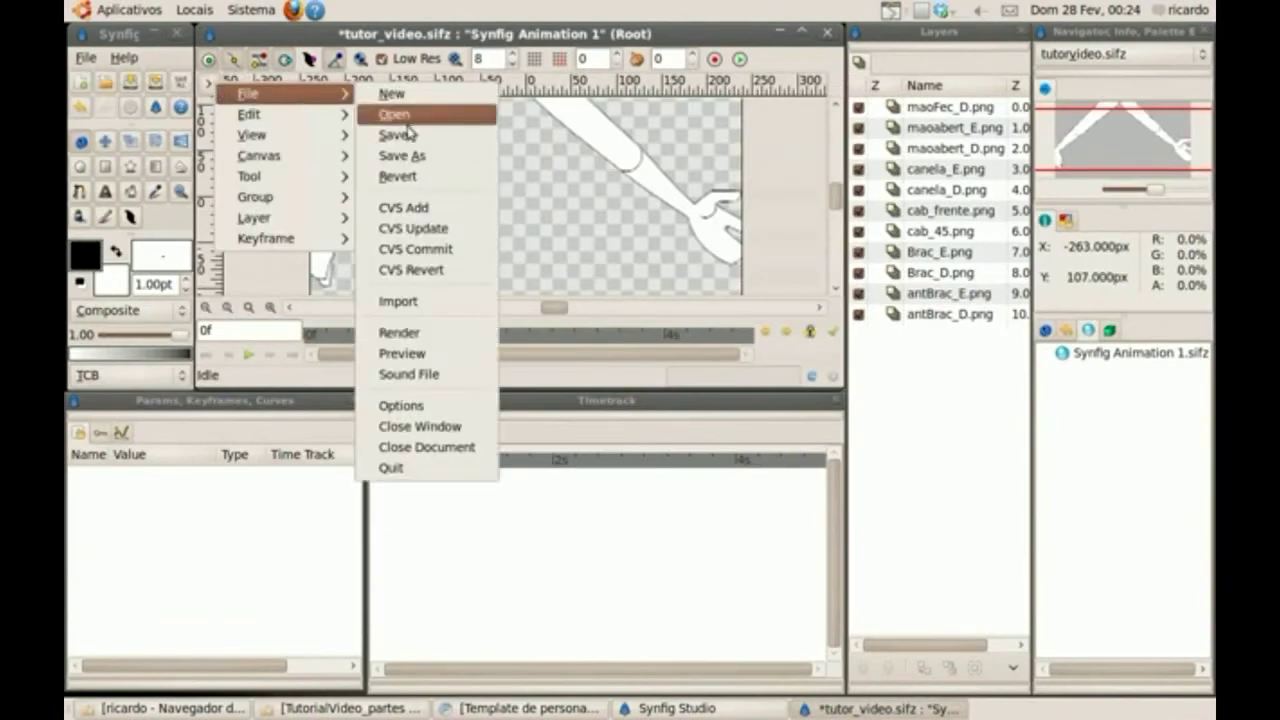
click(430, 303)
click(302, 402)
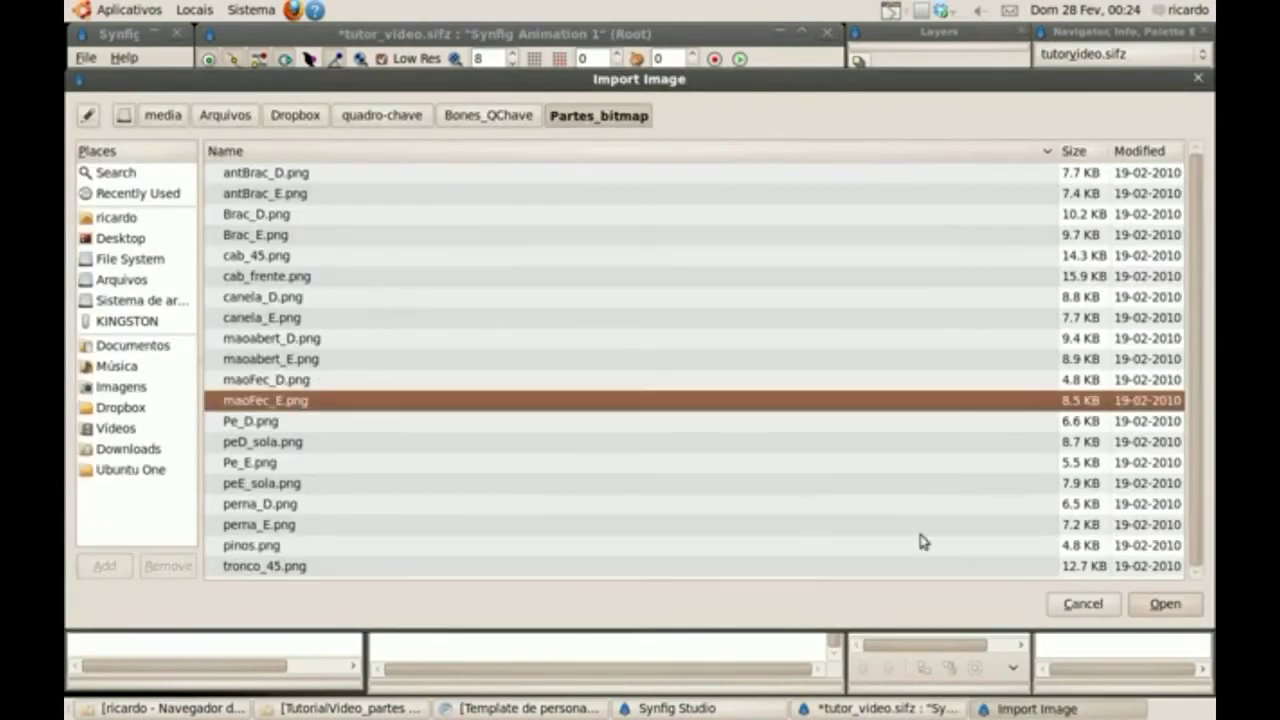
click(1166, 604)
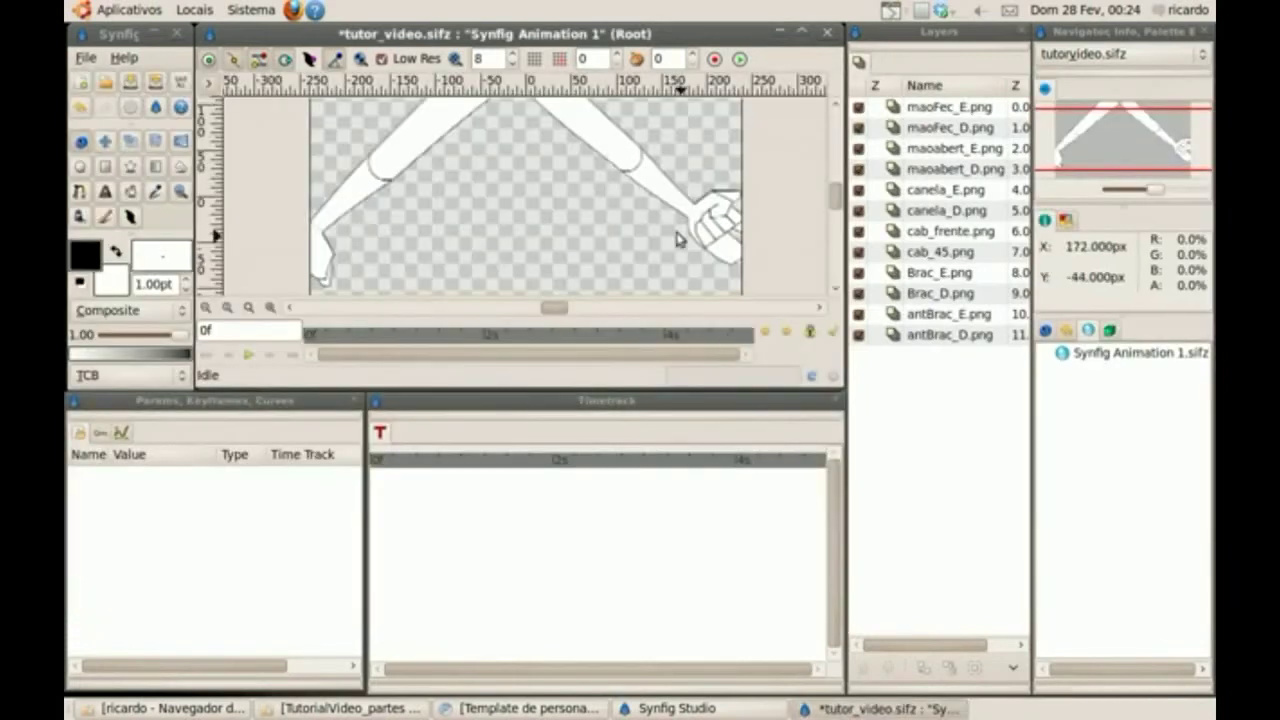
- Import the torso image tronco_45.png from the Partes_bitmap folder
click(216, 87)
mouse_move(240, 101)
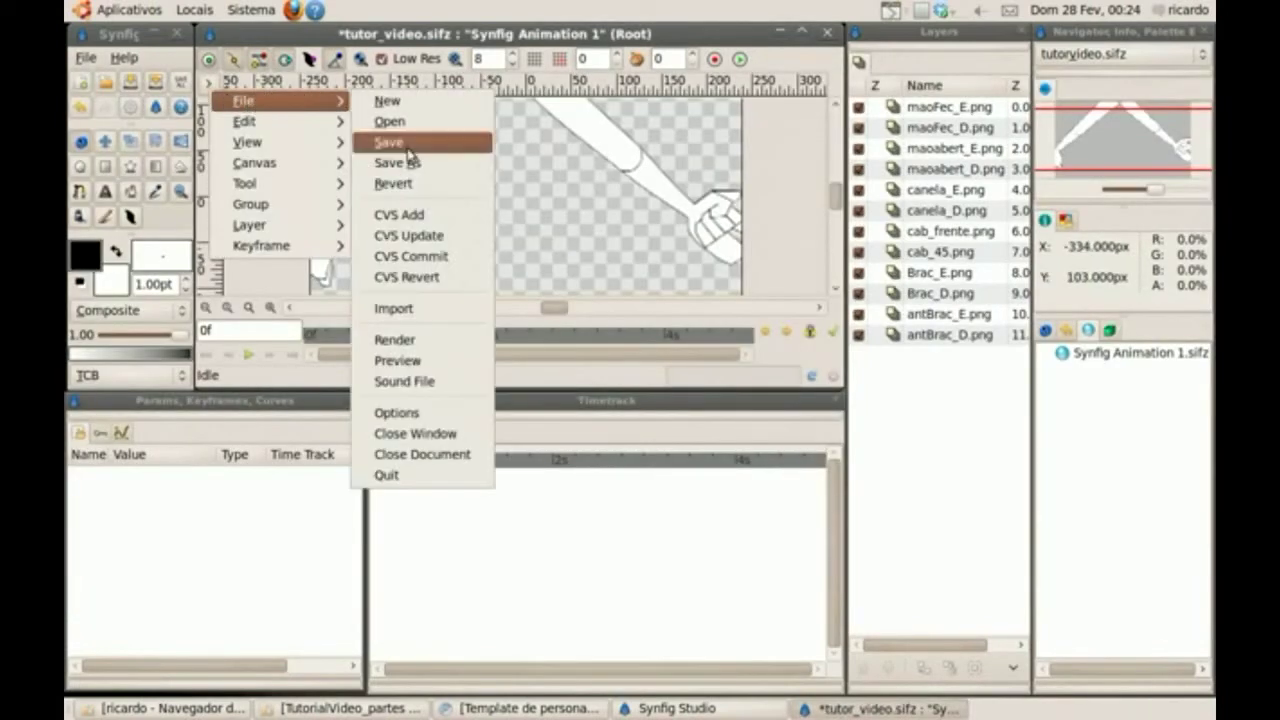
click(395, 308)
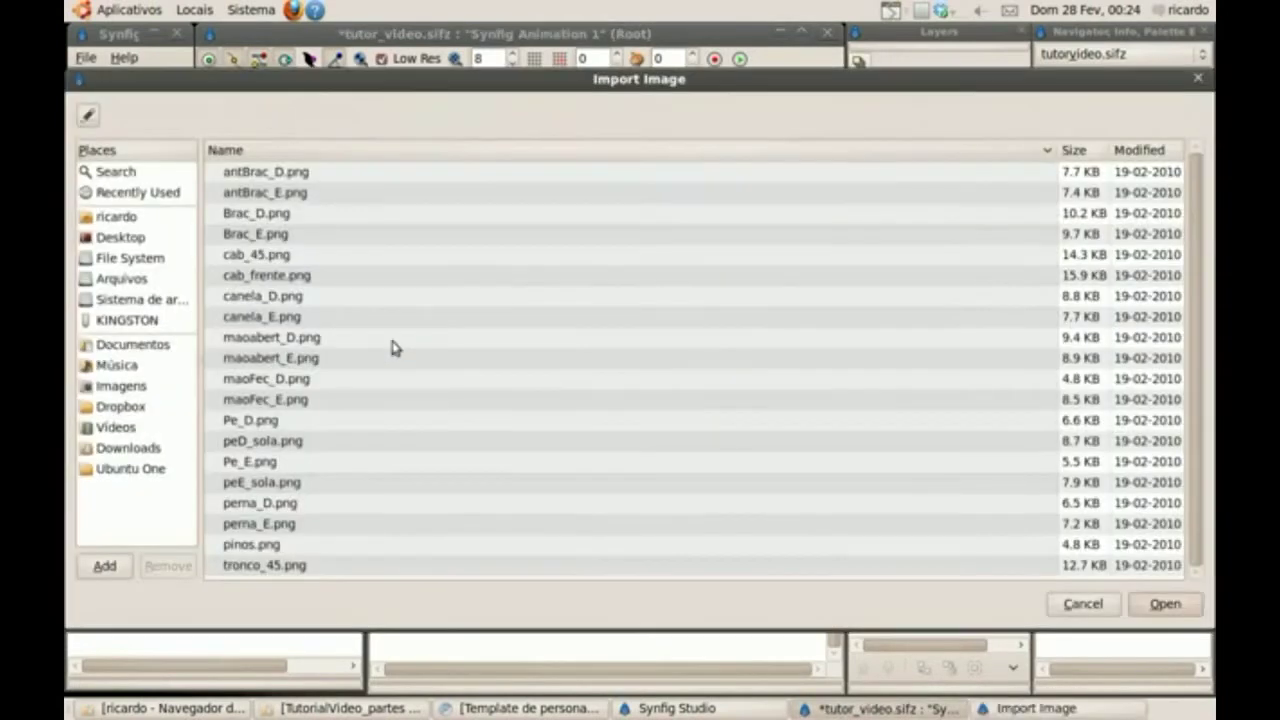
click(278, 428)
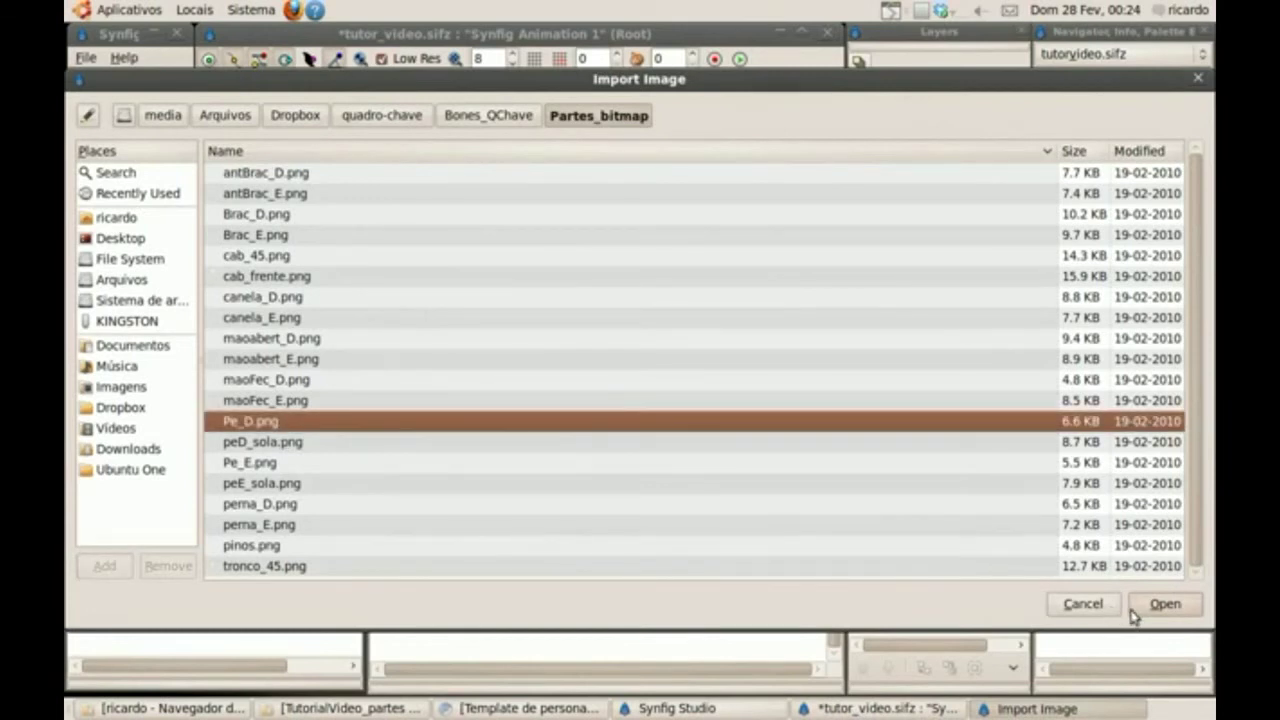
click(282, 568)
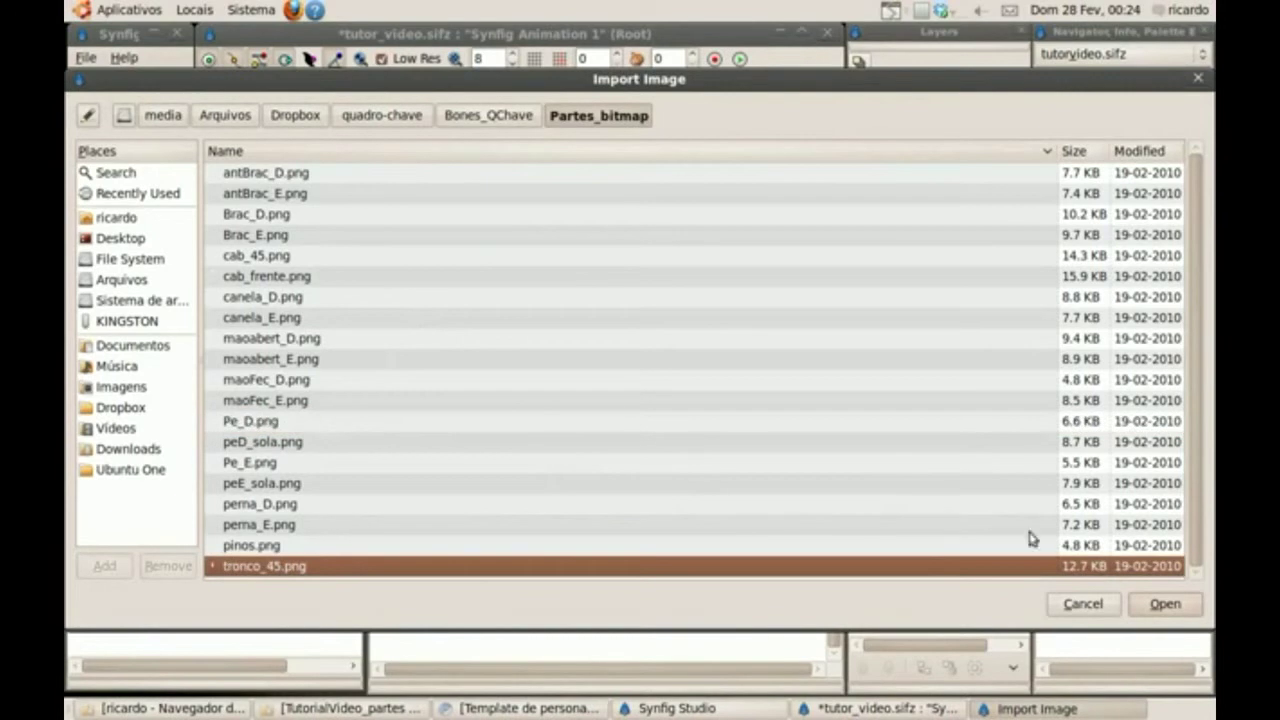
click(1166, 604)
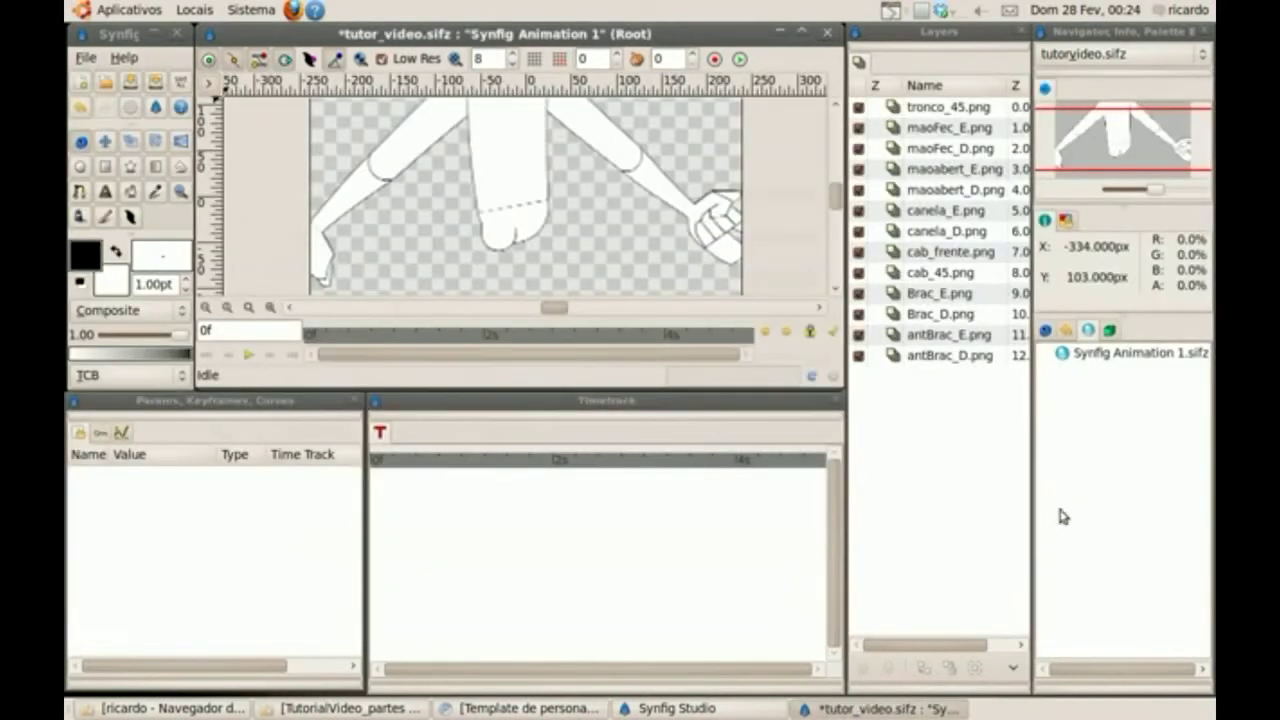
- Import the pins image pinos.png from the Partes_bitmap folder
click(212, 84)
mouse_move(246, 96)
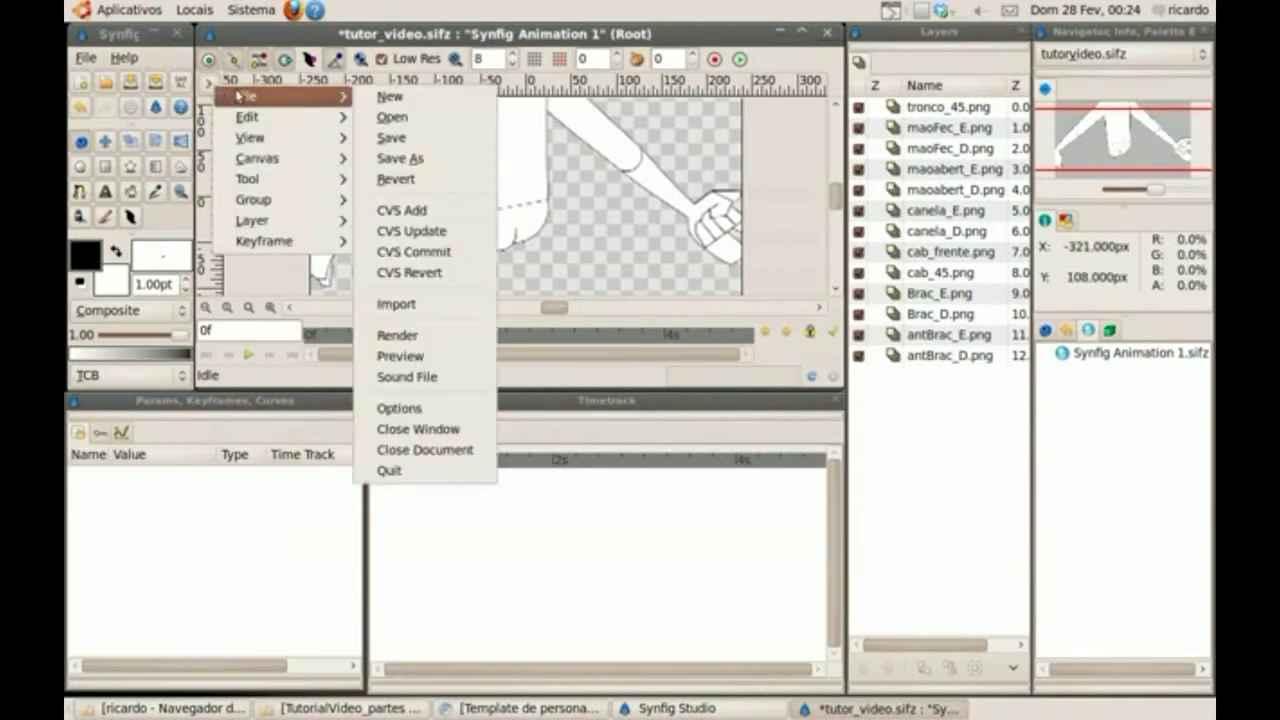
click(392, 305)
click(262, 547)
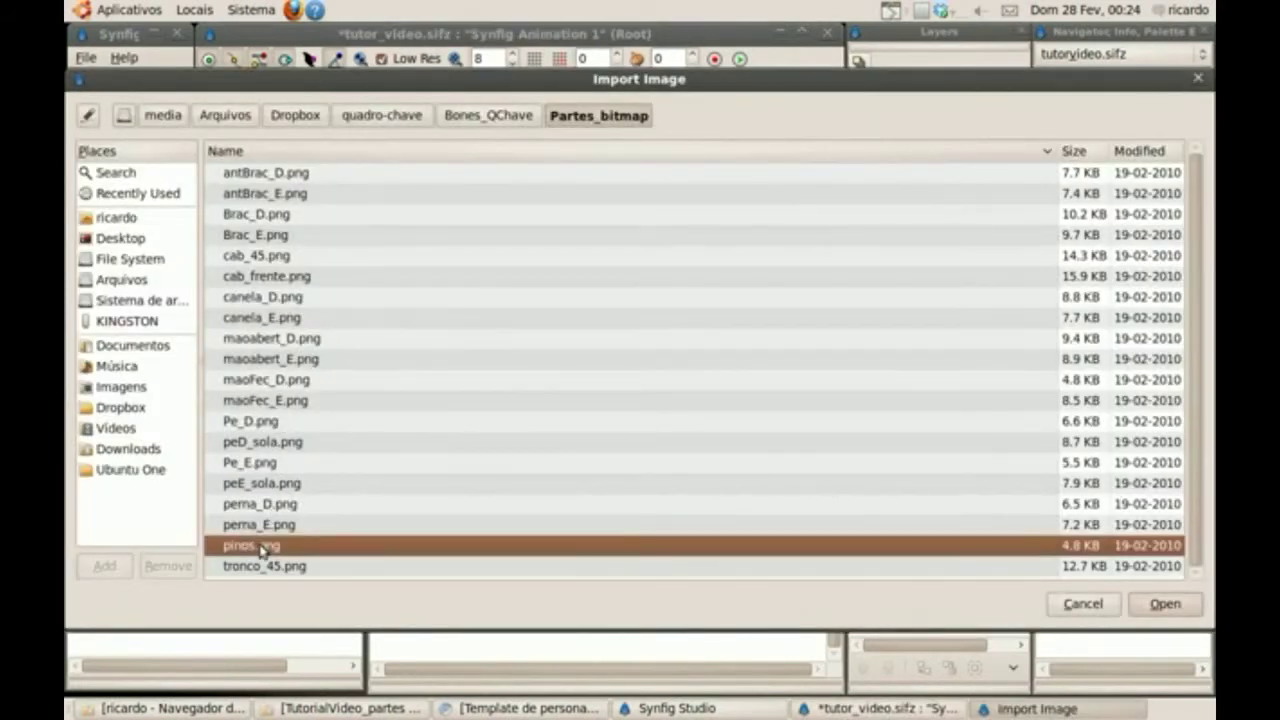
click(1162, 607)
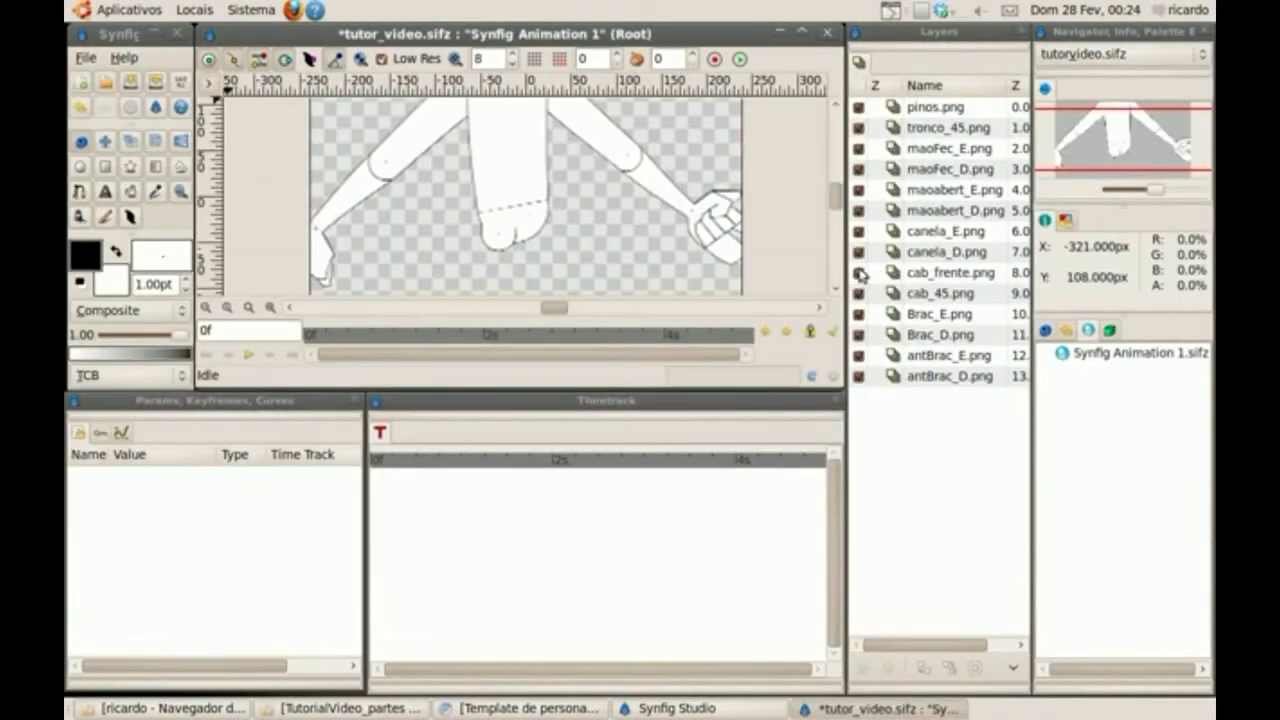
- Disable low-resolution rendering of the canvas and set the preview quality value to 1
scroll(838, 197, down, 3)
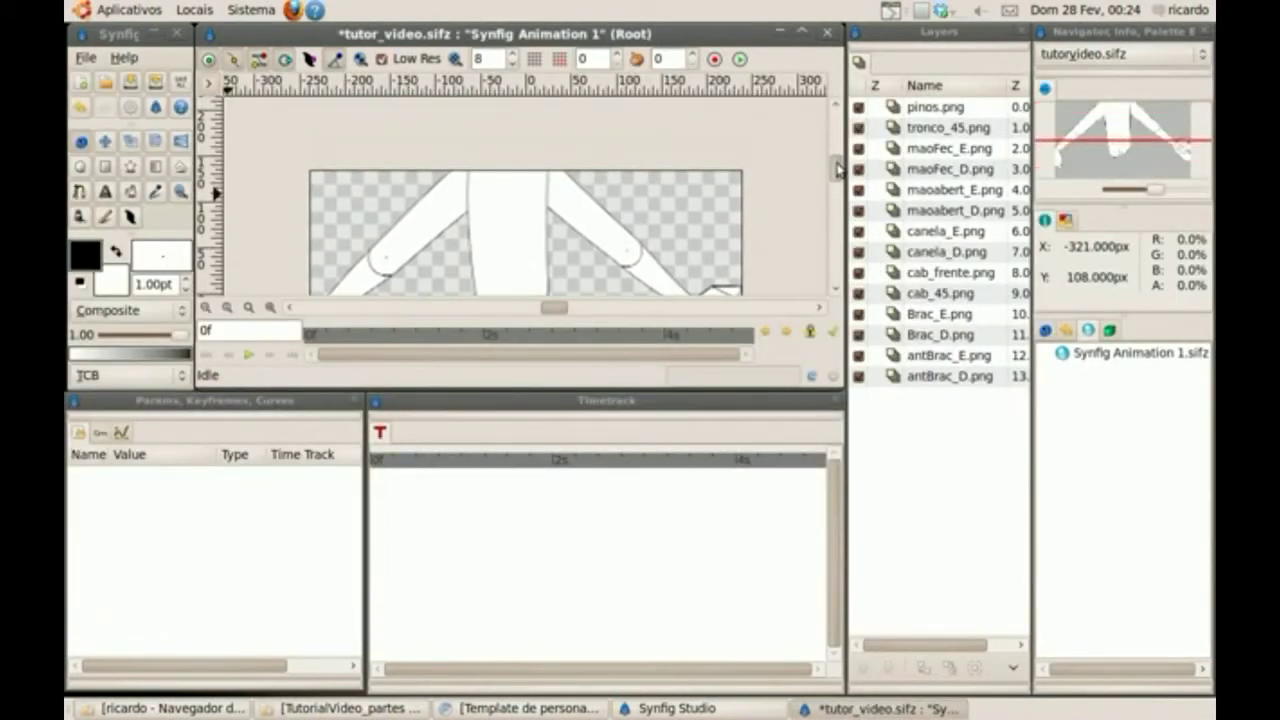
scroll(256, 262, up, 4)
click(206, 308)
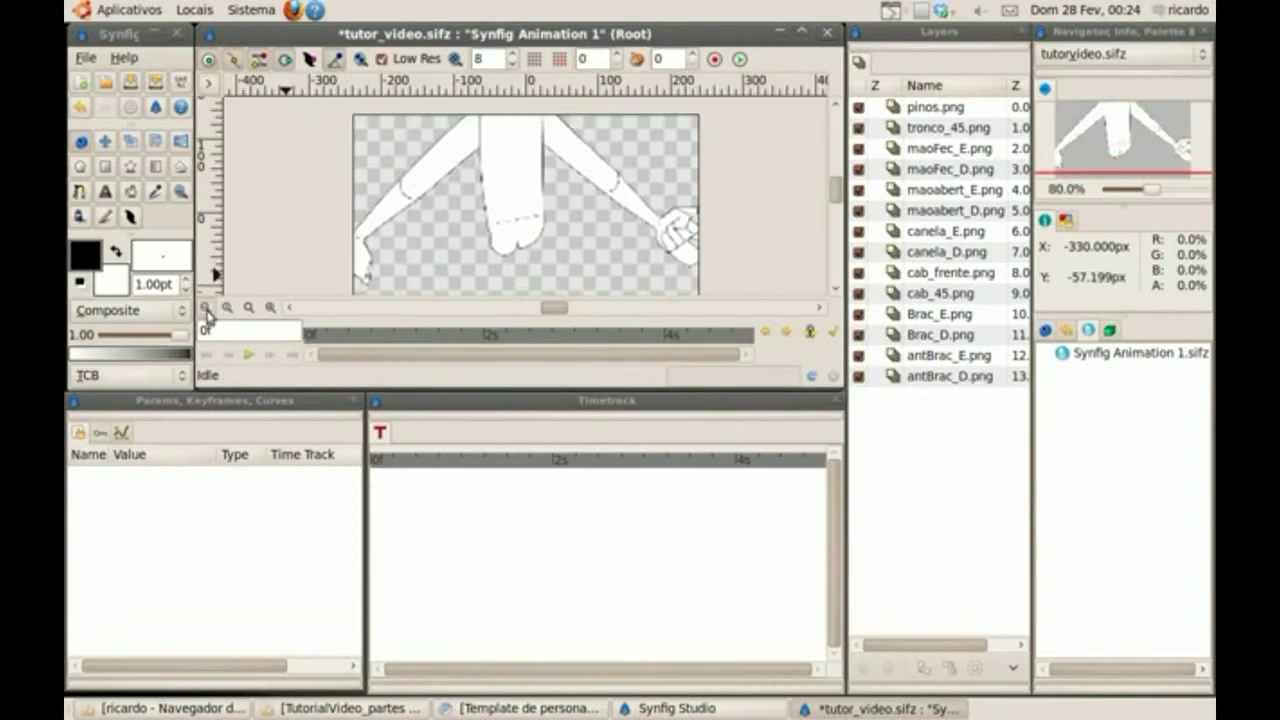
click(206, 308)
click(206, 308)
click(206, 308)
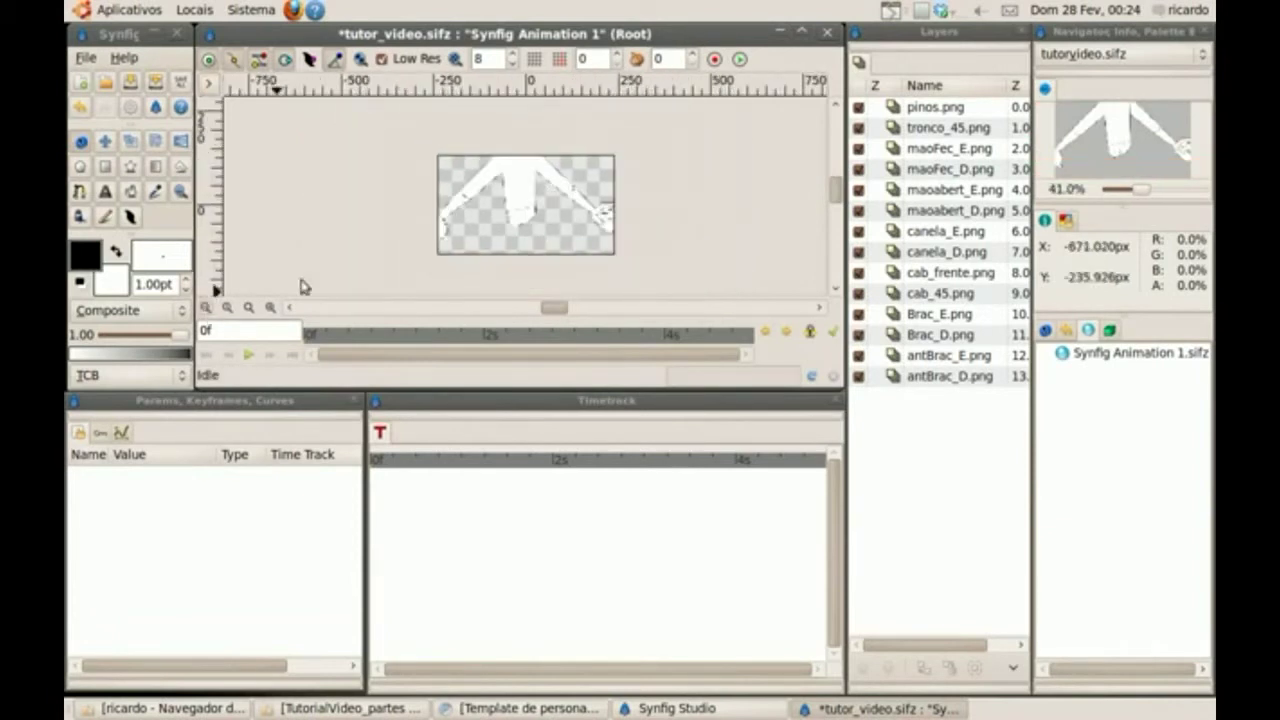
click(381, 59)
click(512, 64)
click(512, 64)
click(512, 64)
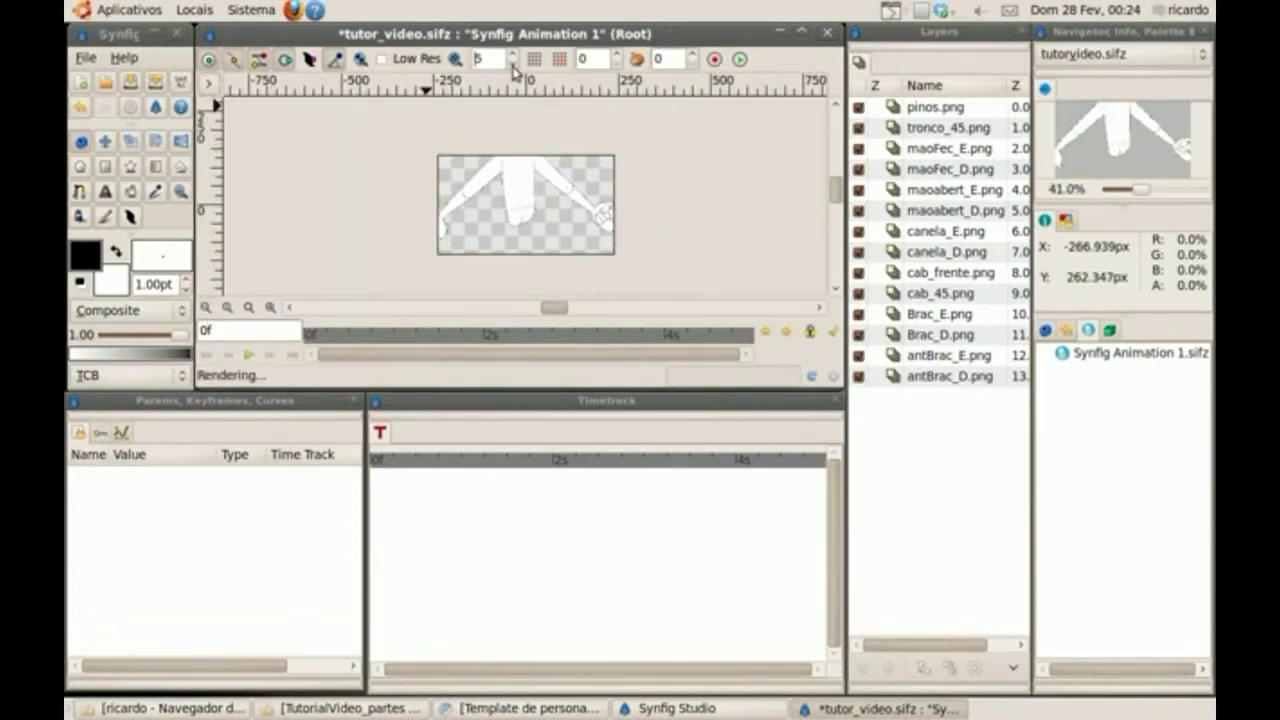
click(512, 64)
click(512, 64)
click(512, 64)
- Scale all imported image layers down together with the Scale tool, bringing their upper-left corner to about -76.9, 84.9 px
click(912, 108)
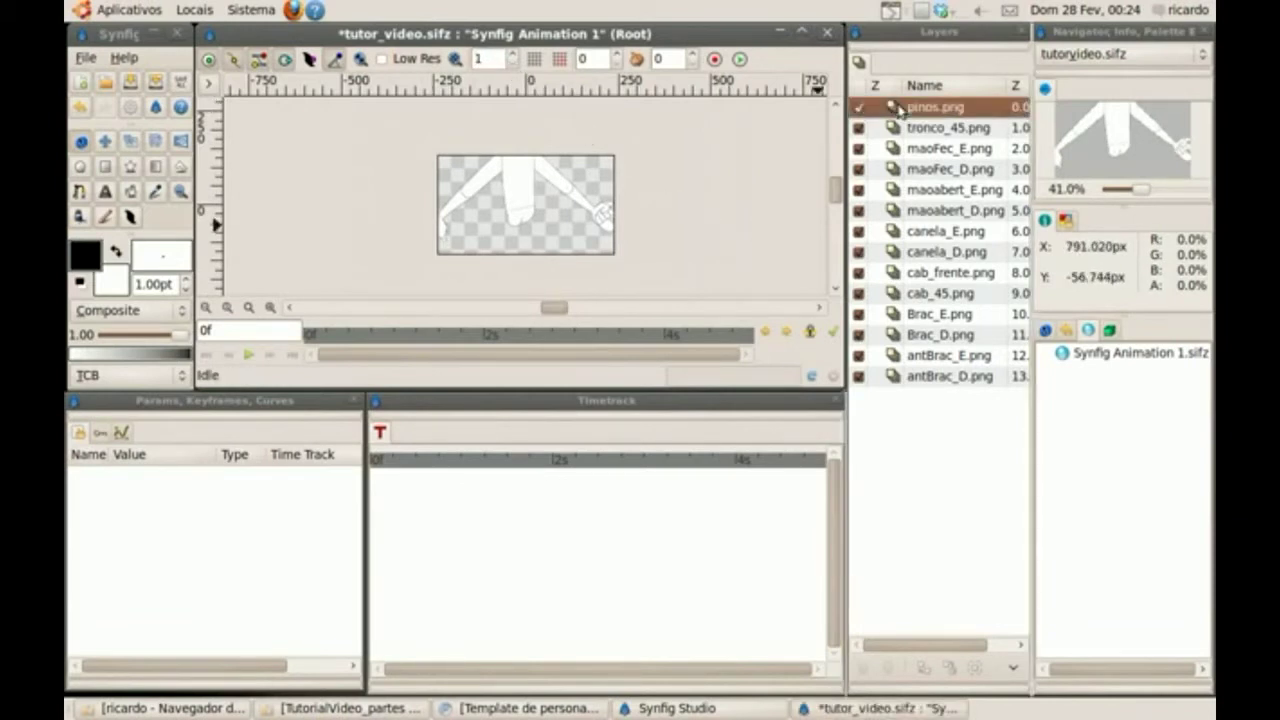
shift+click(900, 384)
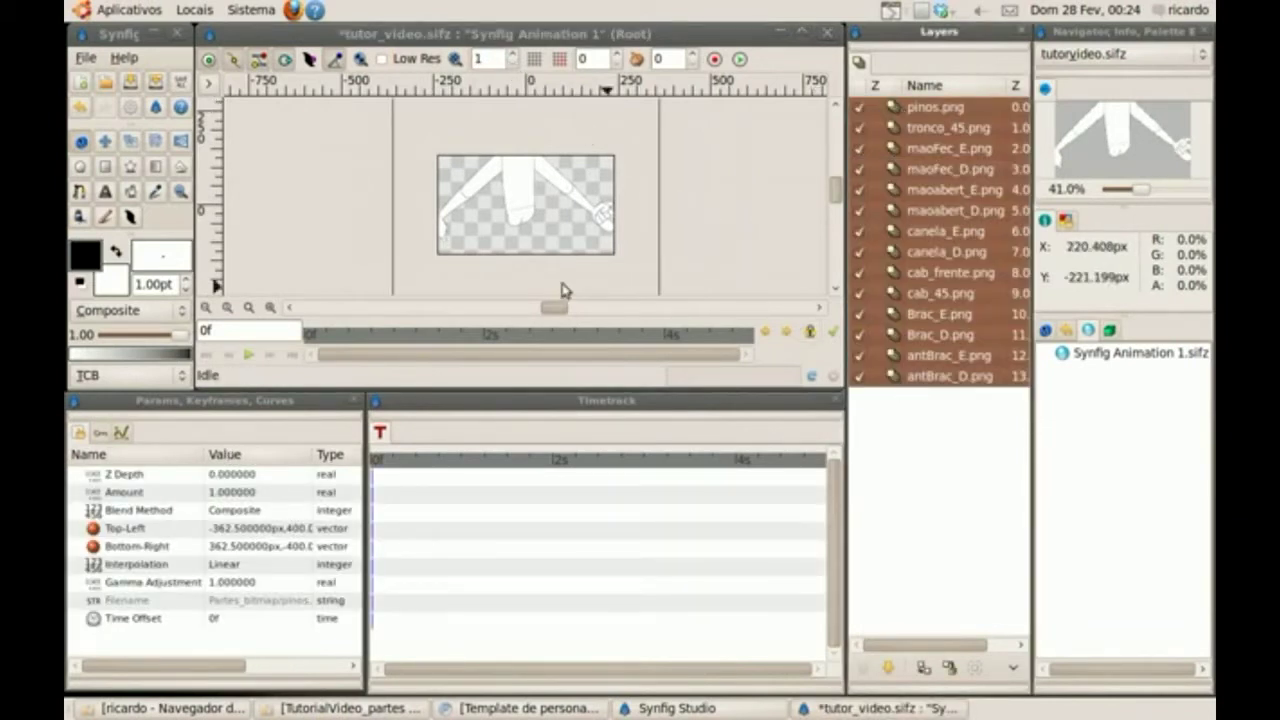
click(204, 308)
click(204, 308)
click(204, 308)
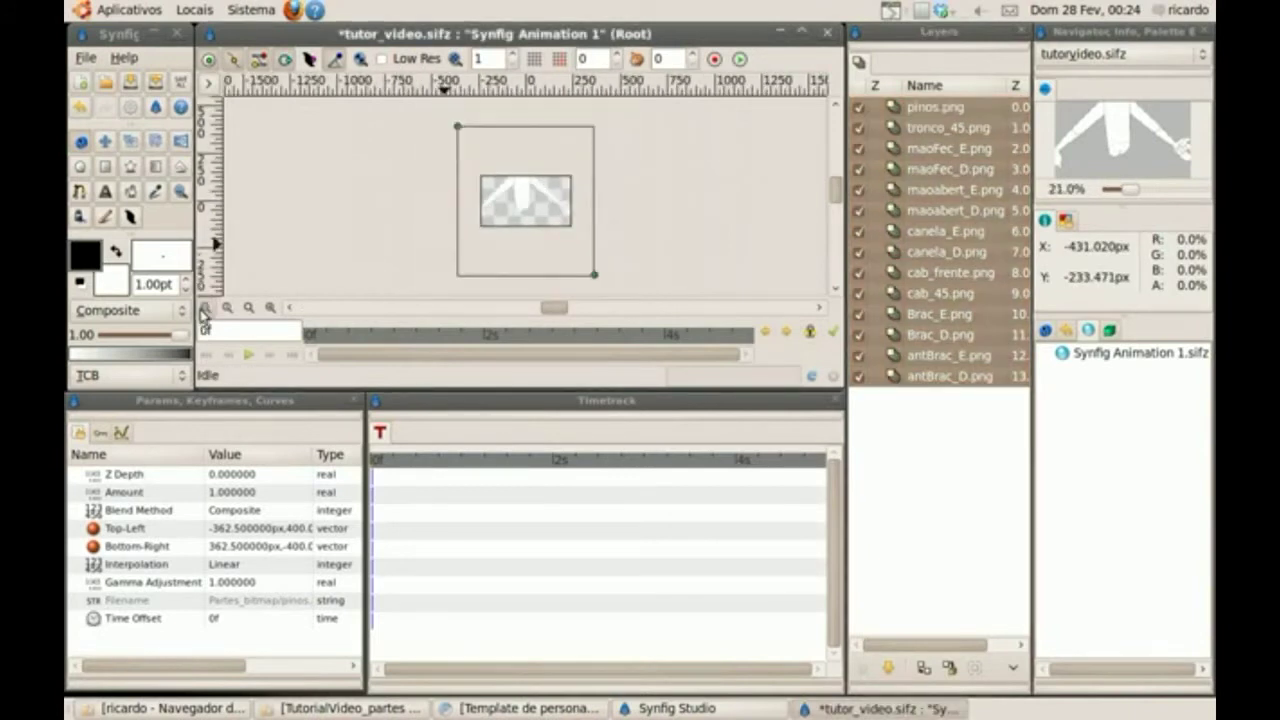
click(204, 308)
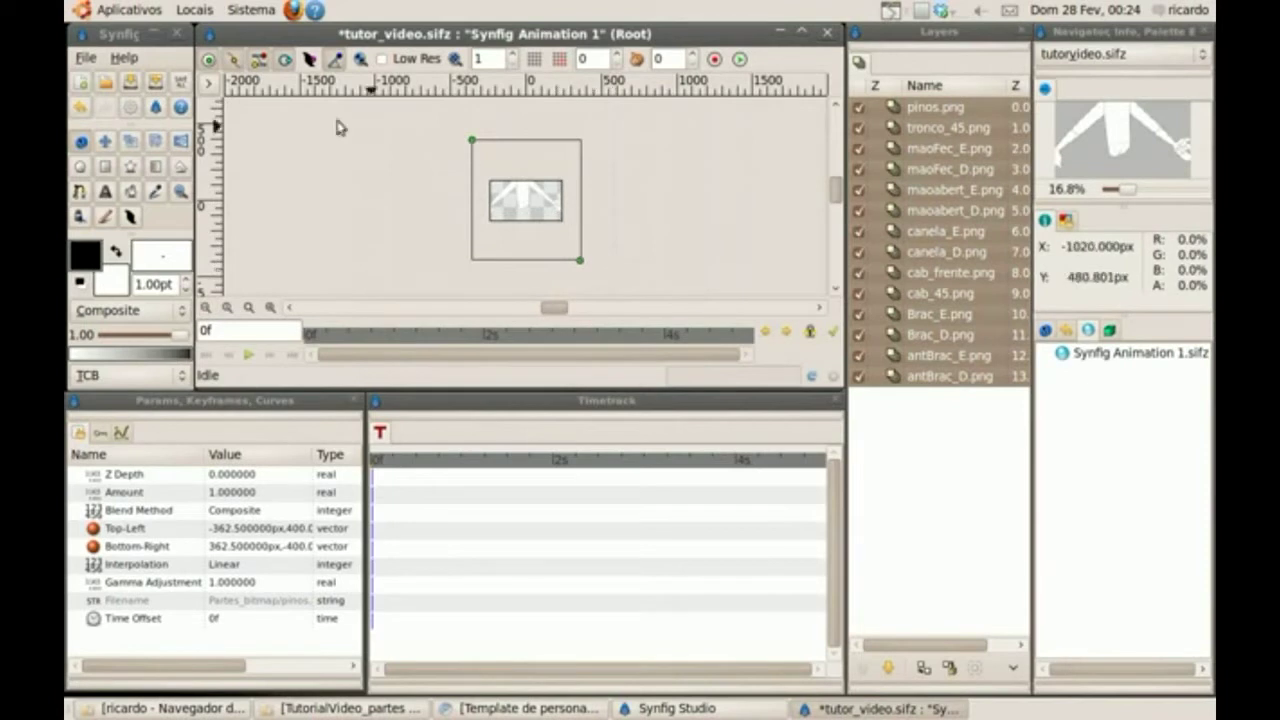
click(137, 144)
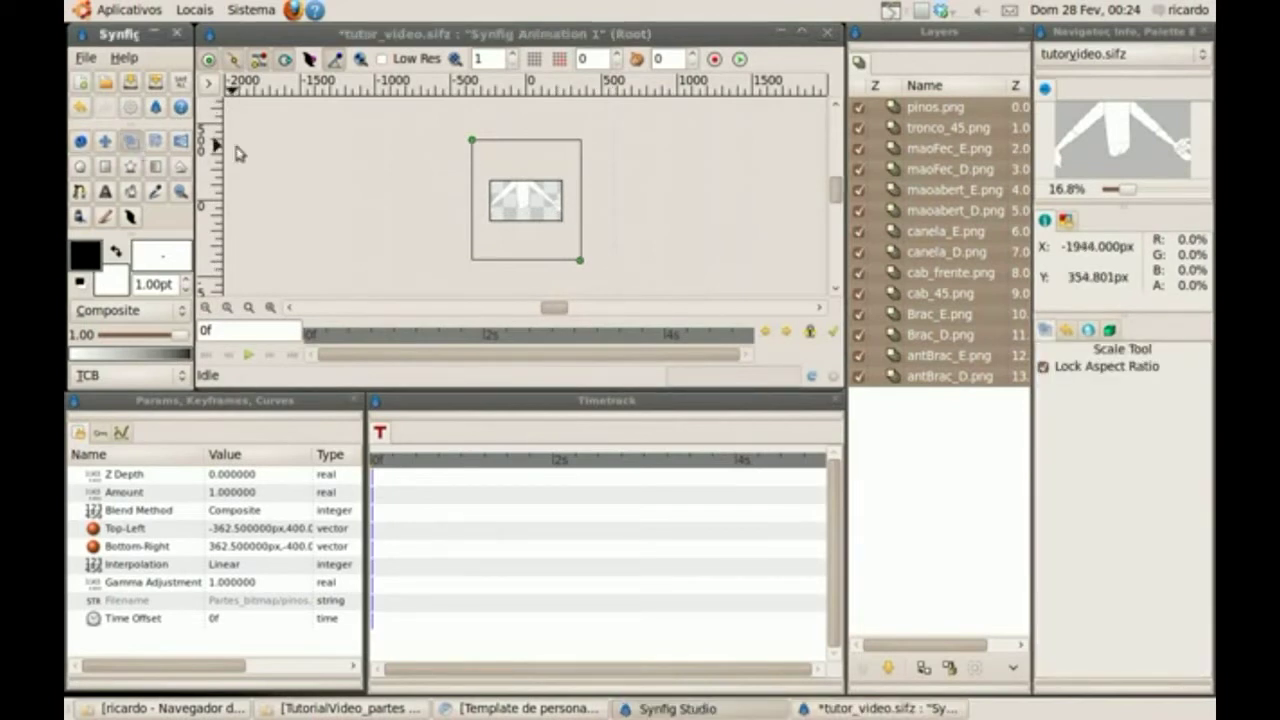
drag(472, 141, 560, 229)
- Cut the two shin layers, canela_E.png and canela_D.png, out of the composition
click(180, 191)
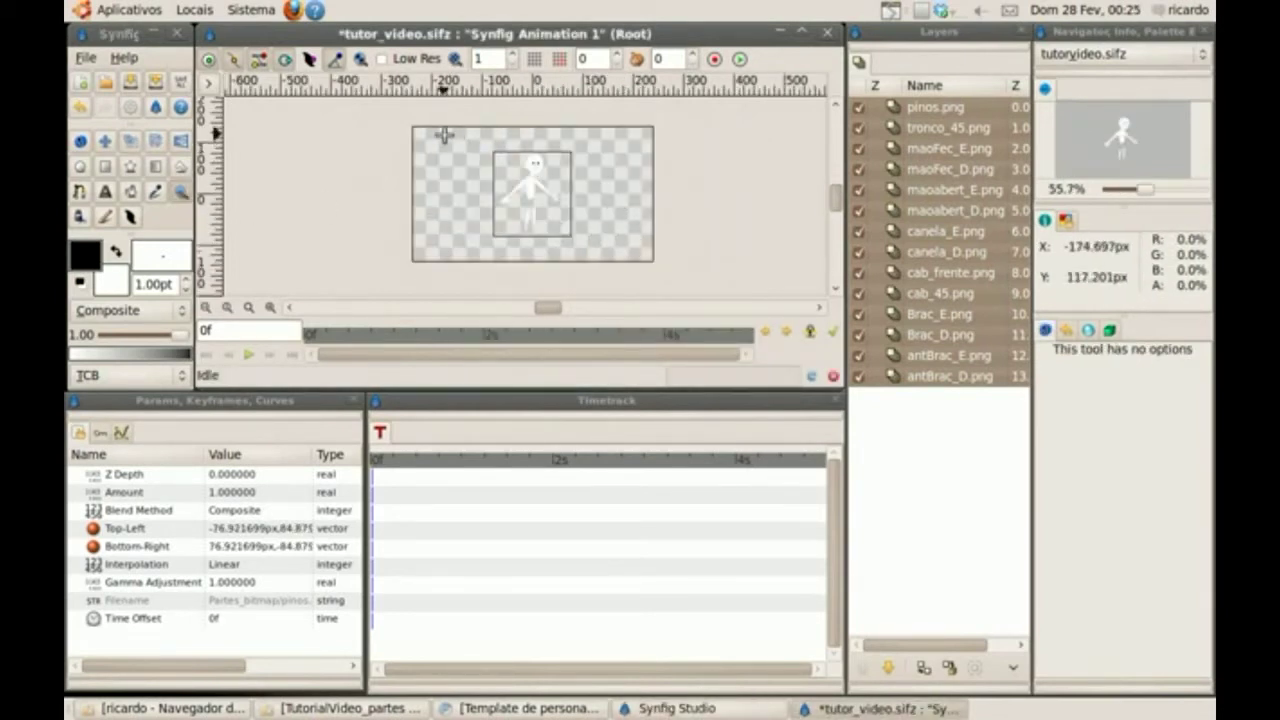
drag(443, 134, 586, 206)
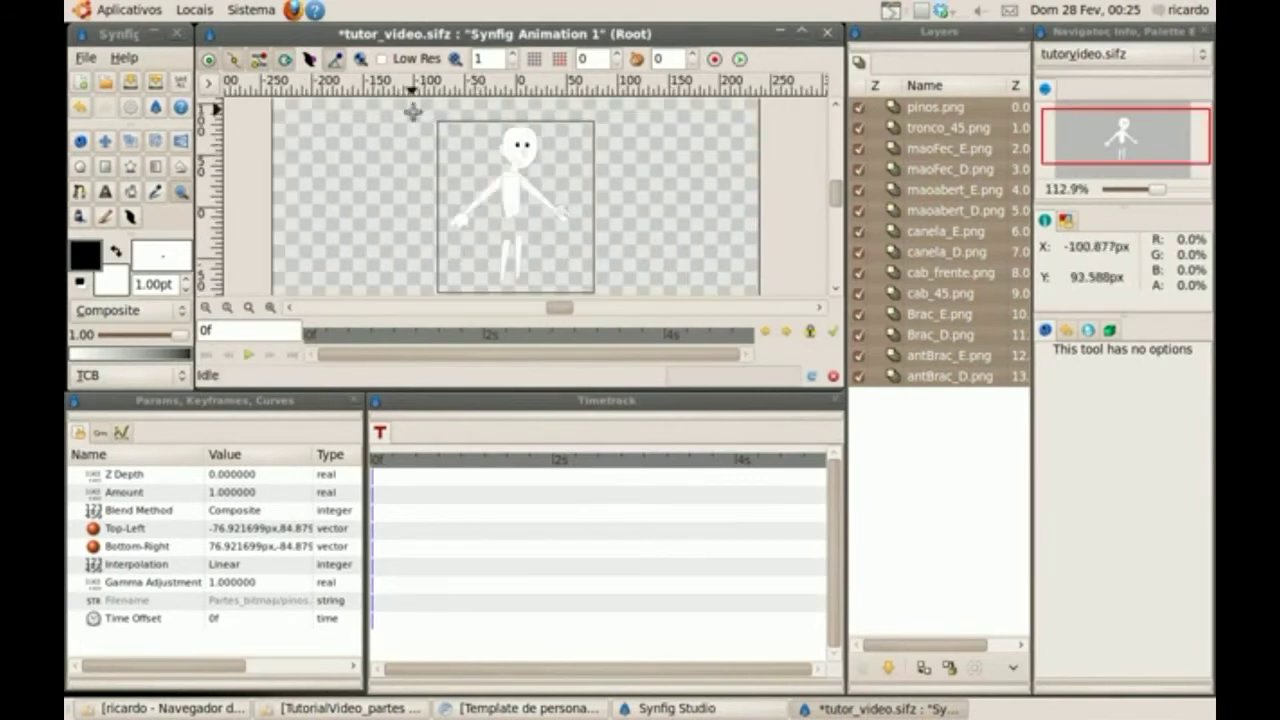
drag(409, 106, 606, 271)
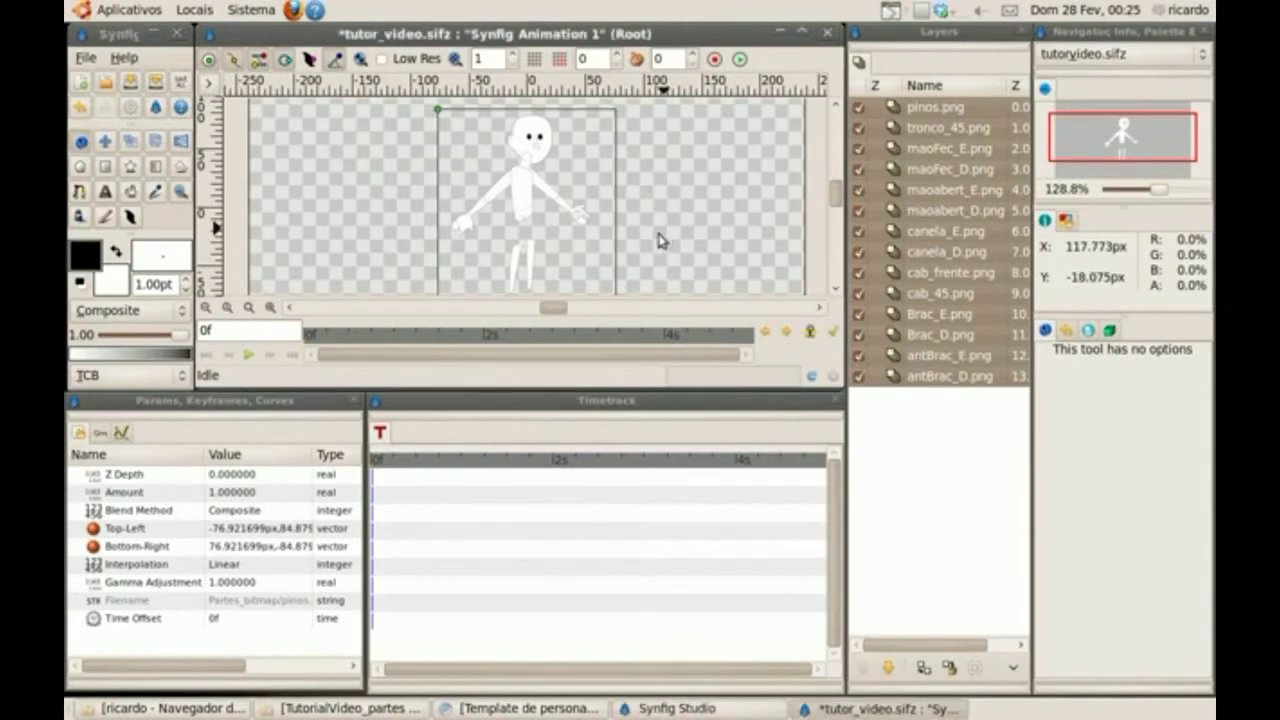
click(743, 286)
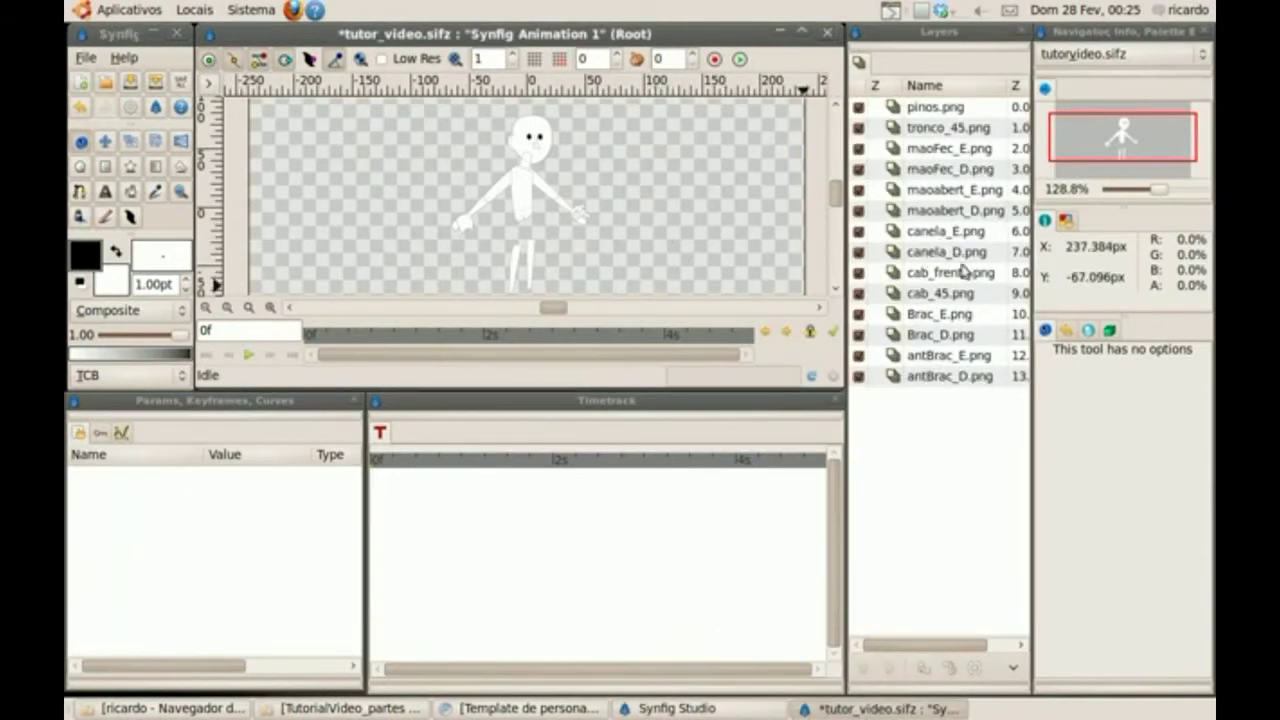
click(945, 231)
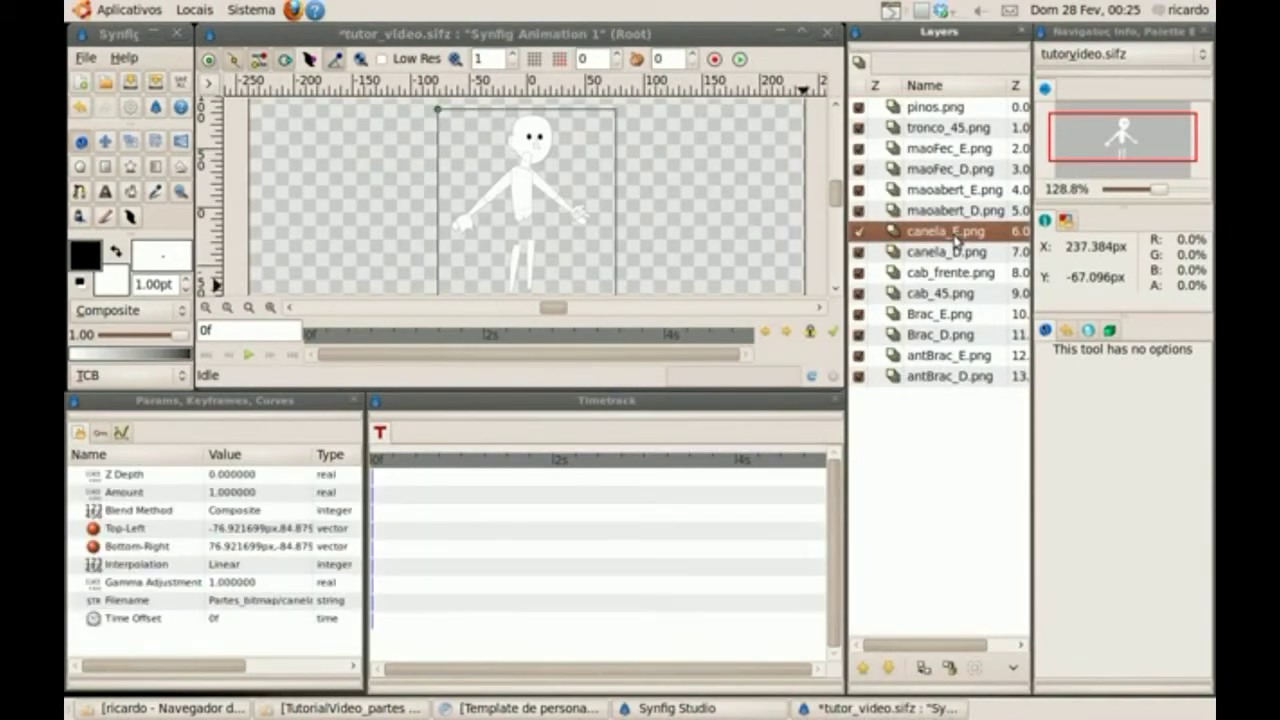
right_click(955, 237)
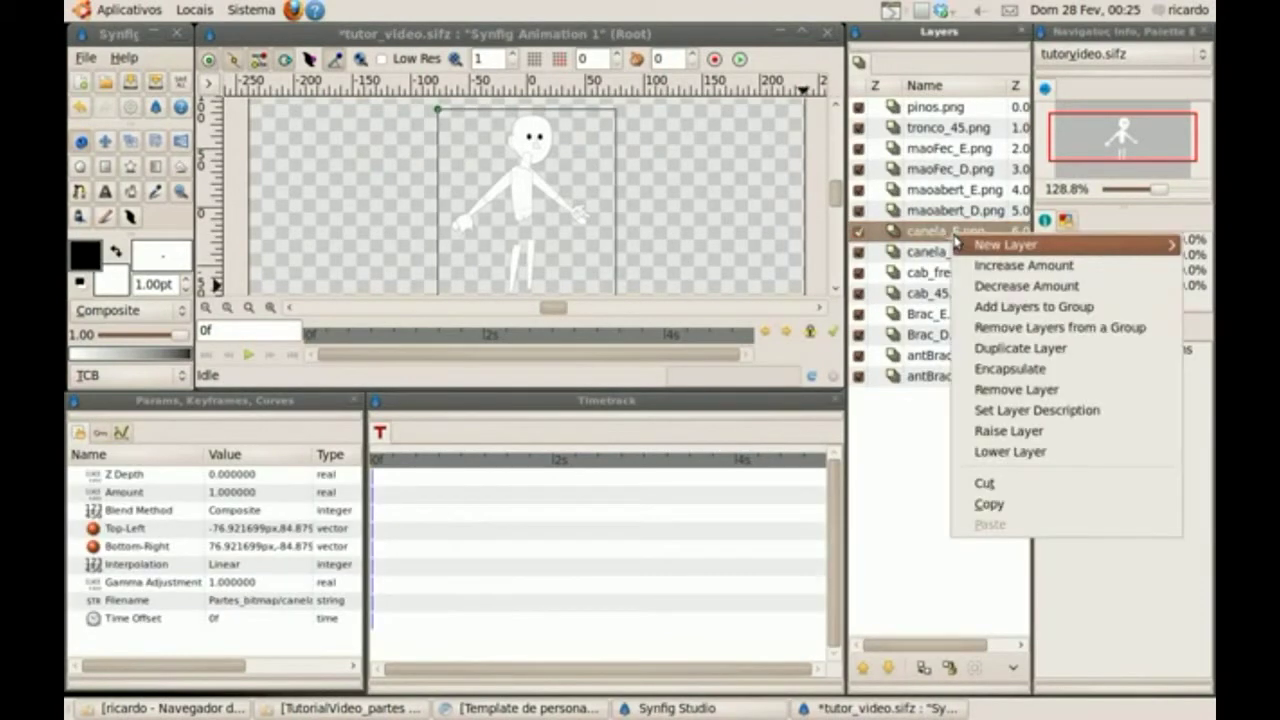
click(1014, 483)
right_click(930, 237)
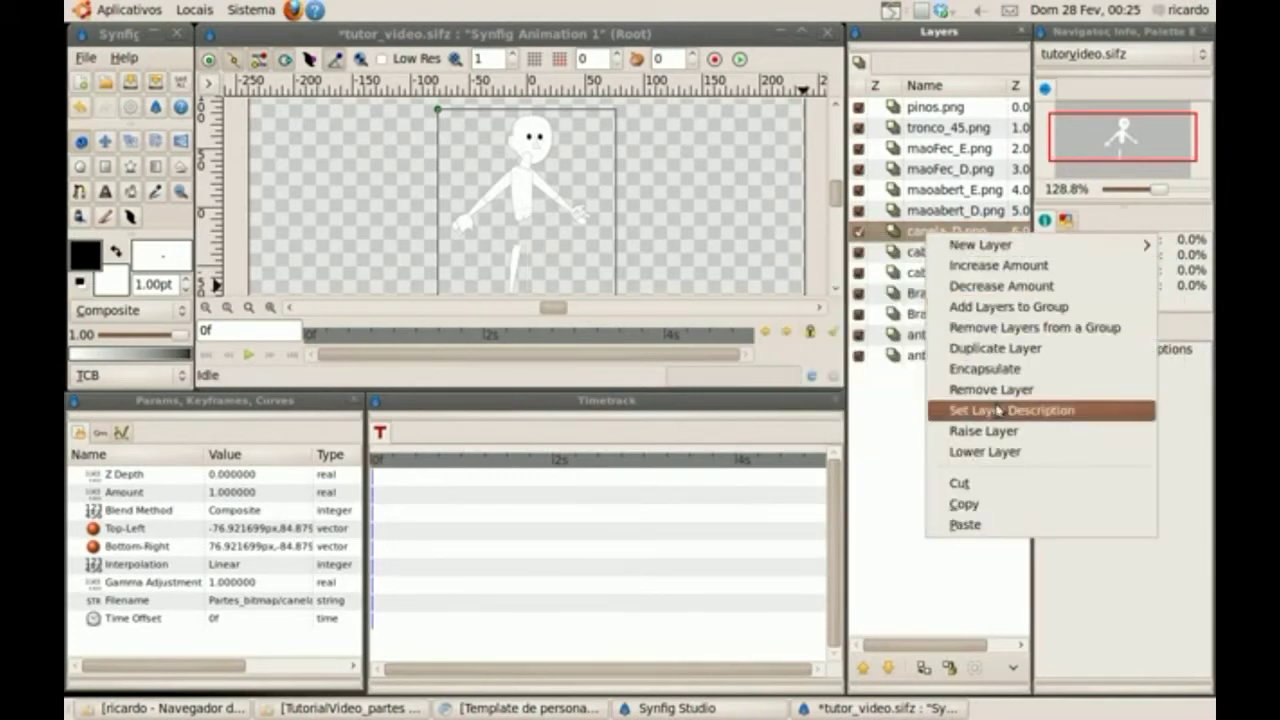
click(990, 483)
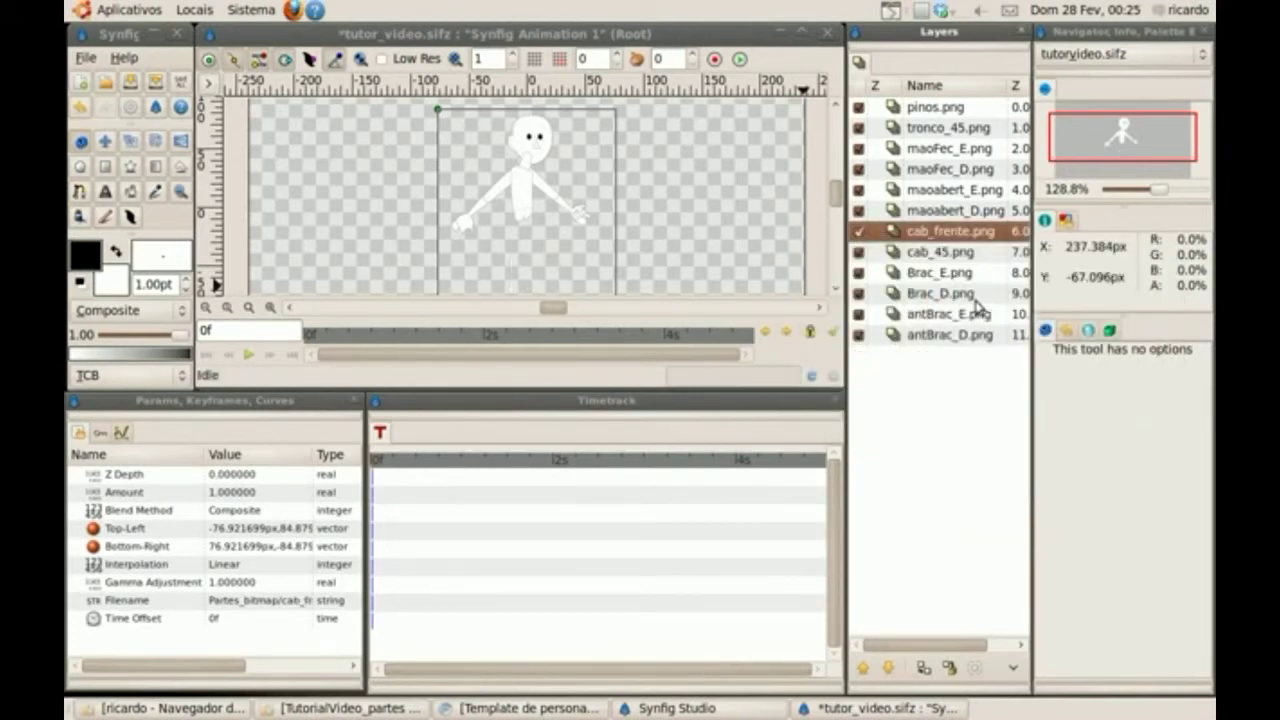
- Raise the two head layers, cab_frente.png and cab_45.png, together to the top of the layer stack
ctrl+click(924, 255)
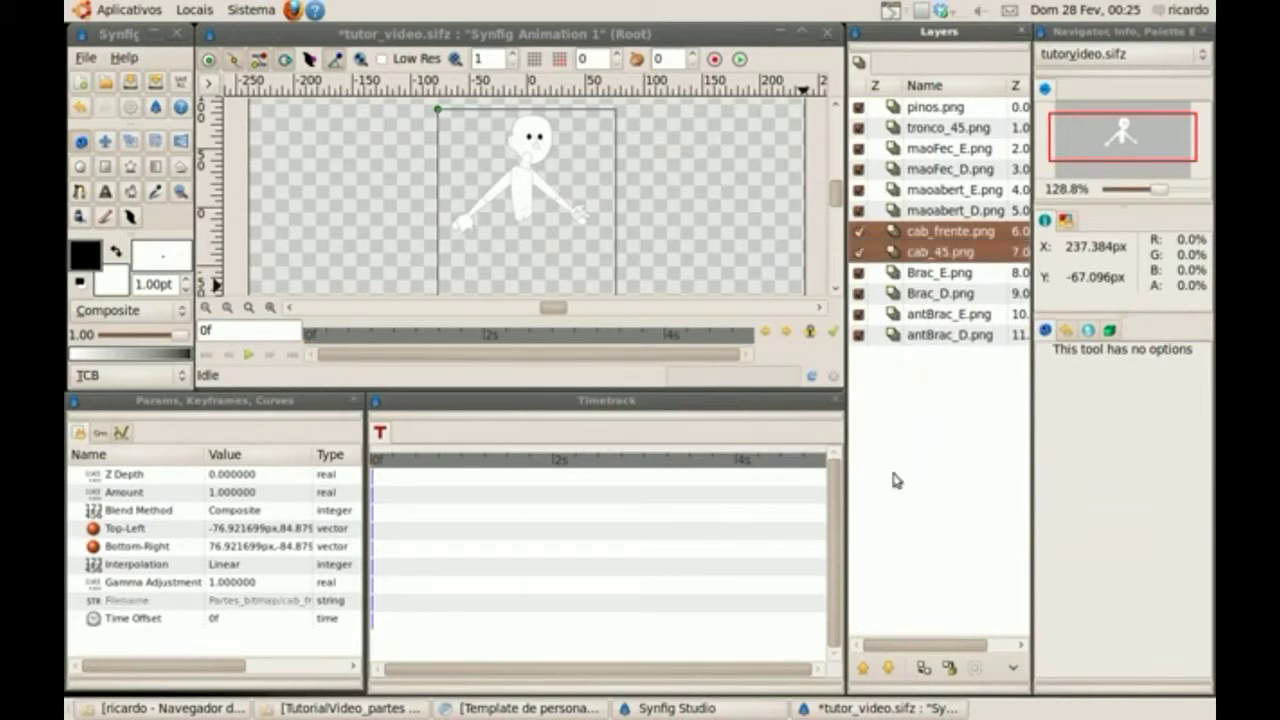
click(863, 668)
click(863, 668)
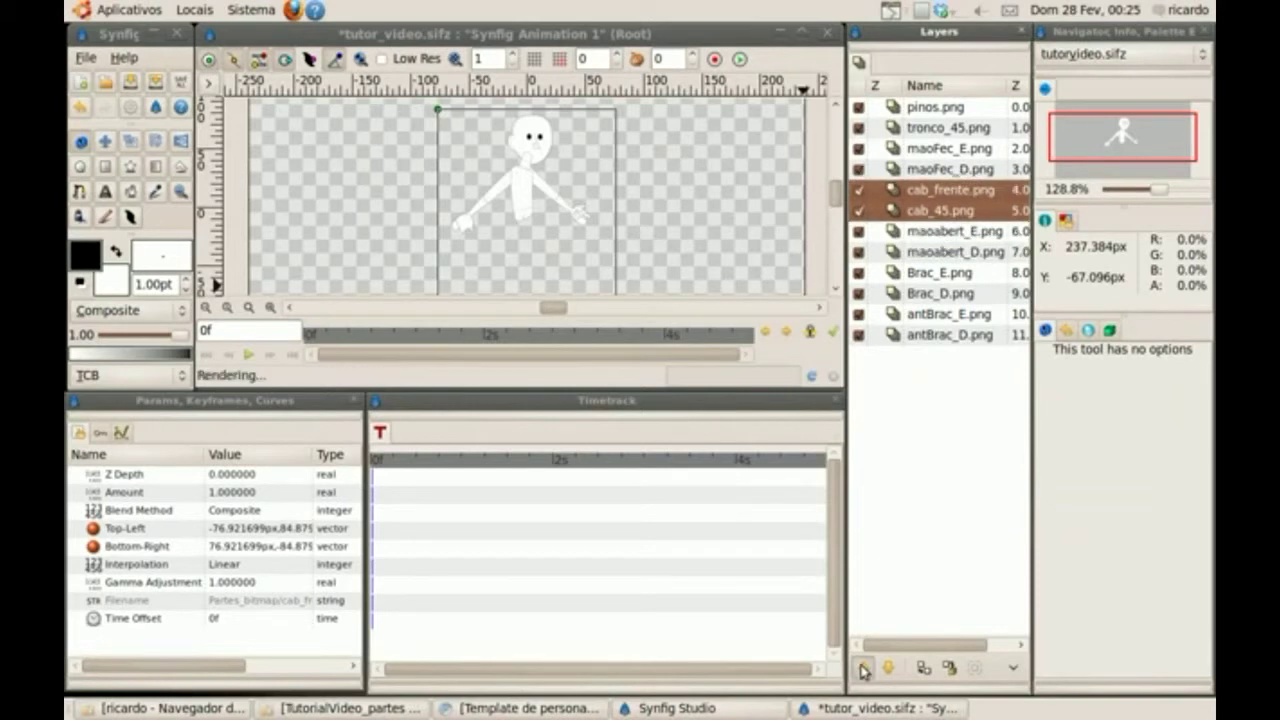
click(863, 668)
click(863, 668)
click(863, 668)
click(863, 668)
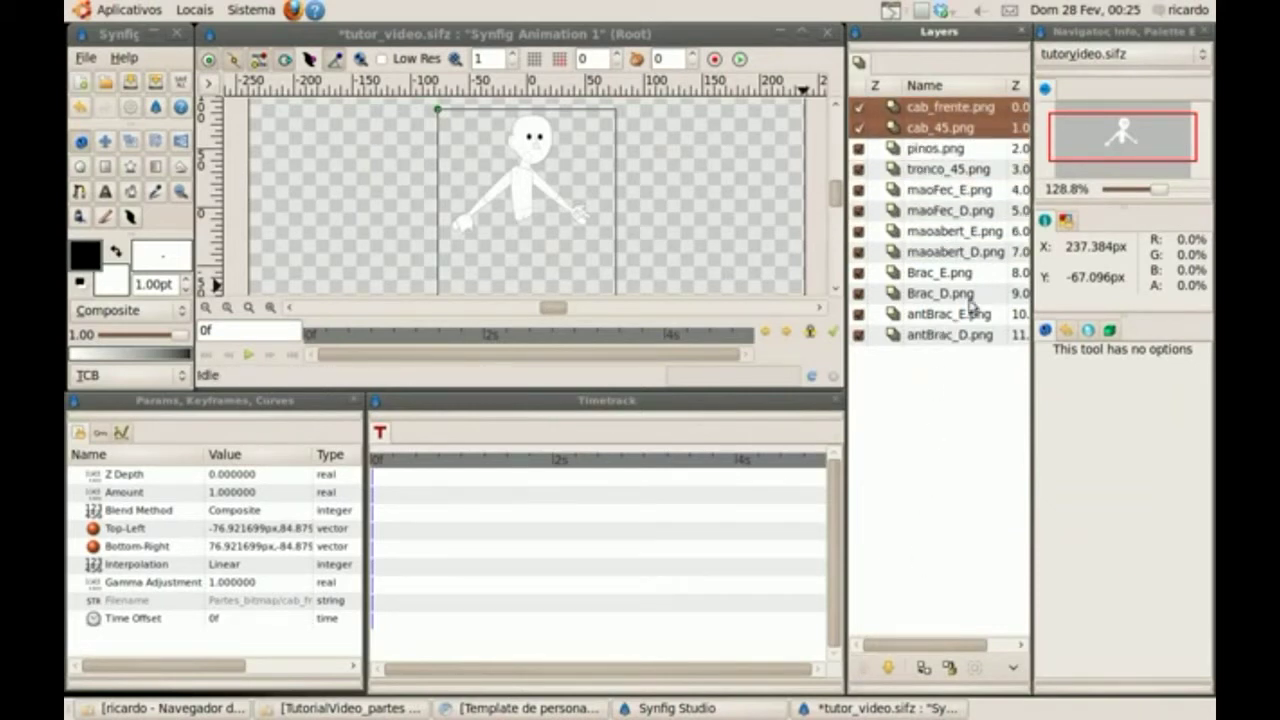
- Lower the torso layer tronco_45.png to the bottom of the layer stack
click(940, 170)
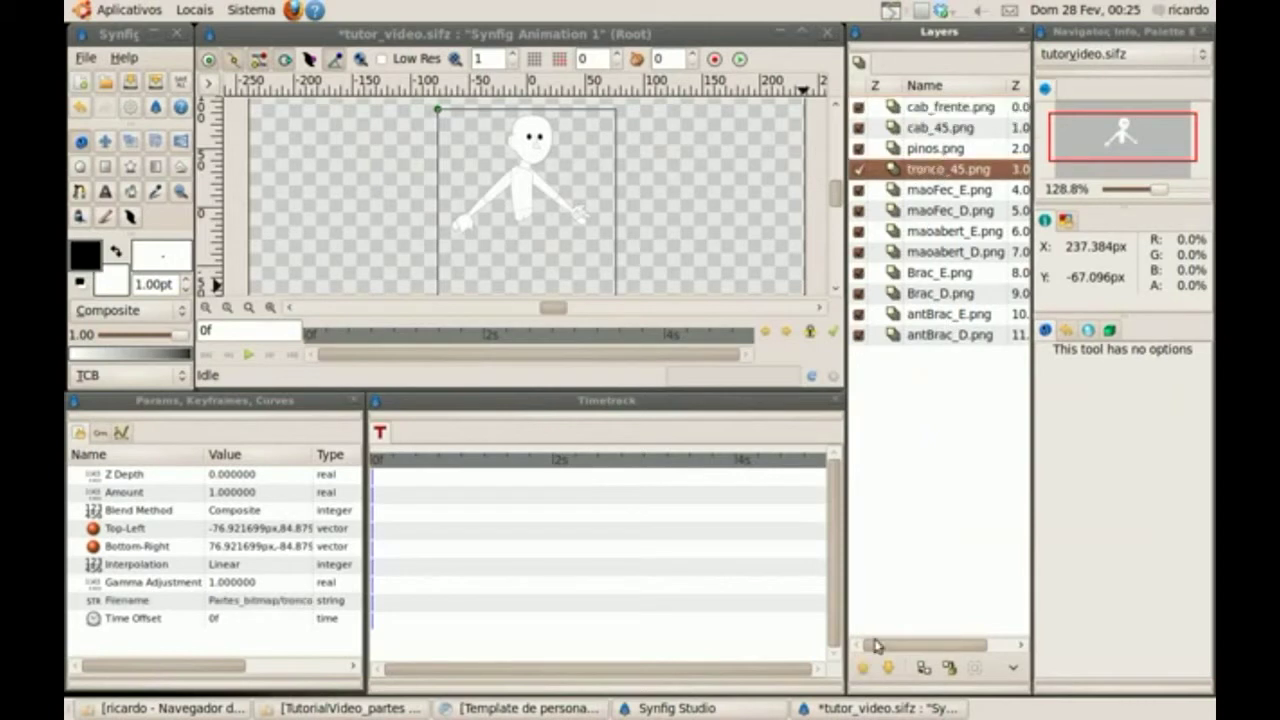
click(887, 668)
click(887, 668)
click(887, 668)
click(887, 668)
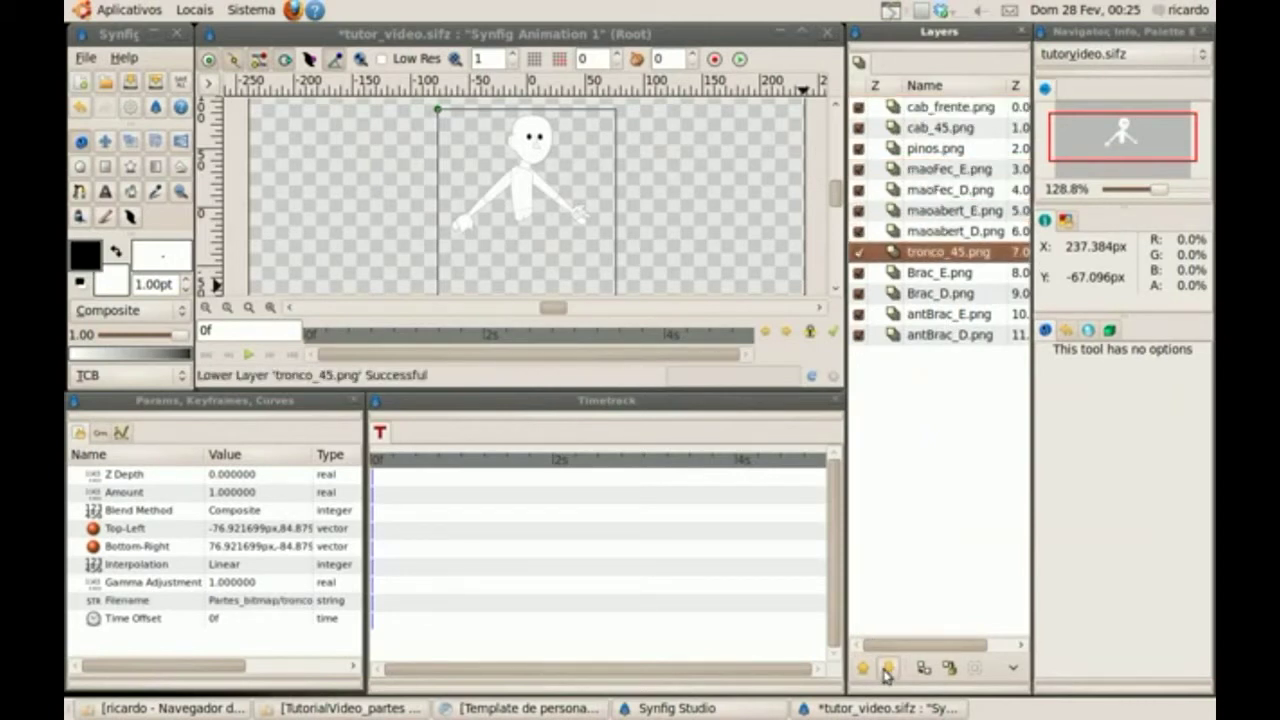
click(887, 668)
click(887, 668)
click(887, 668)
click(887, 668)
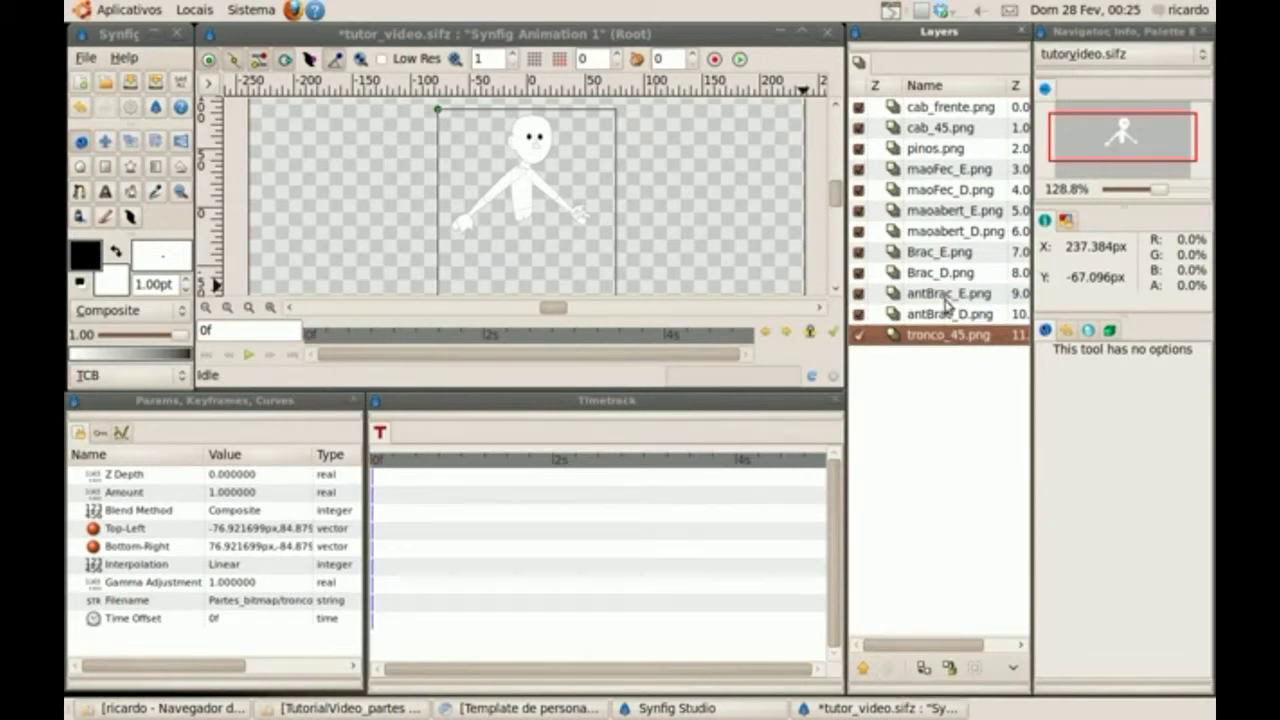
- Lower the forearm layer antBrac_E.png beneath the torso layer tronco_45.png
click(945, 295)
click(891, 668)
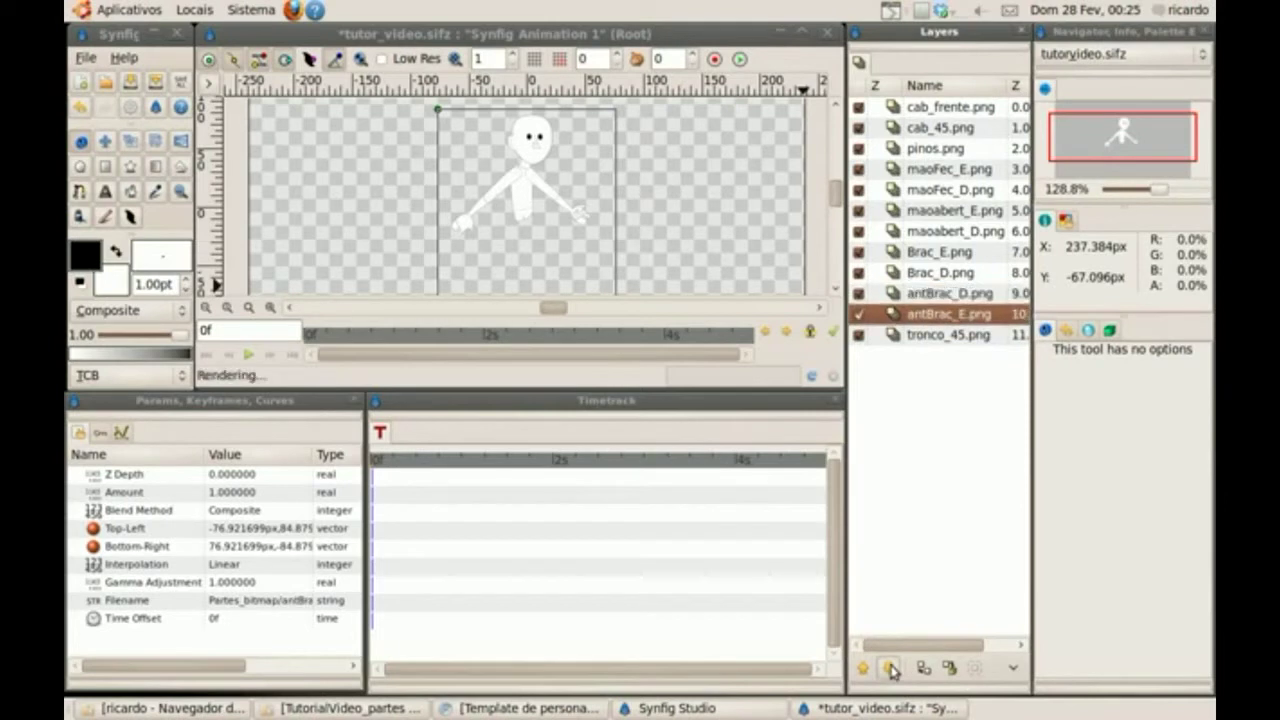
click(891, 668)
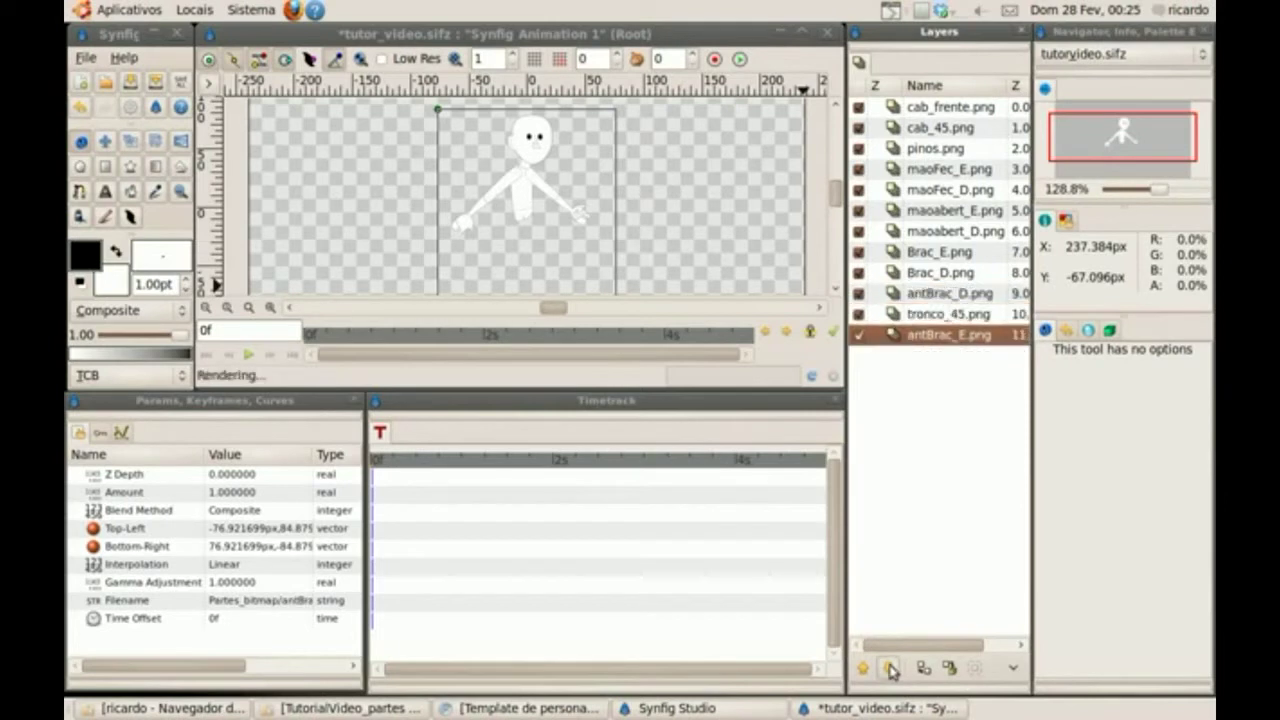
- Lower the arm layer Brac_E.png to just beneath tronco_45.png, keeping it above antBrac_E.png
click(968, 259)
click(889, 668)
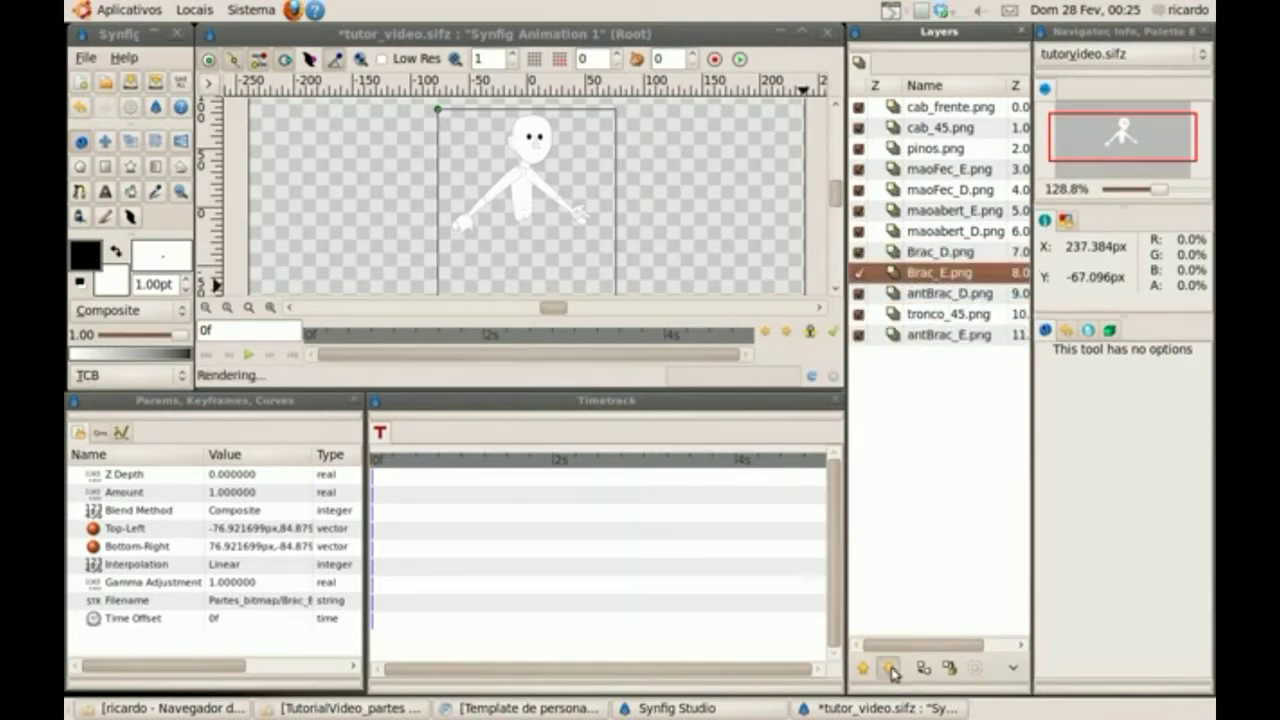
click(889, 668)
click(891, 668)
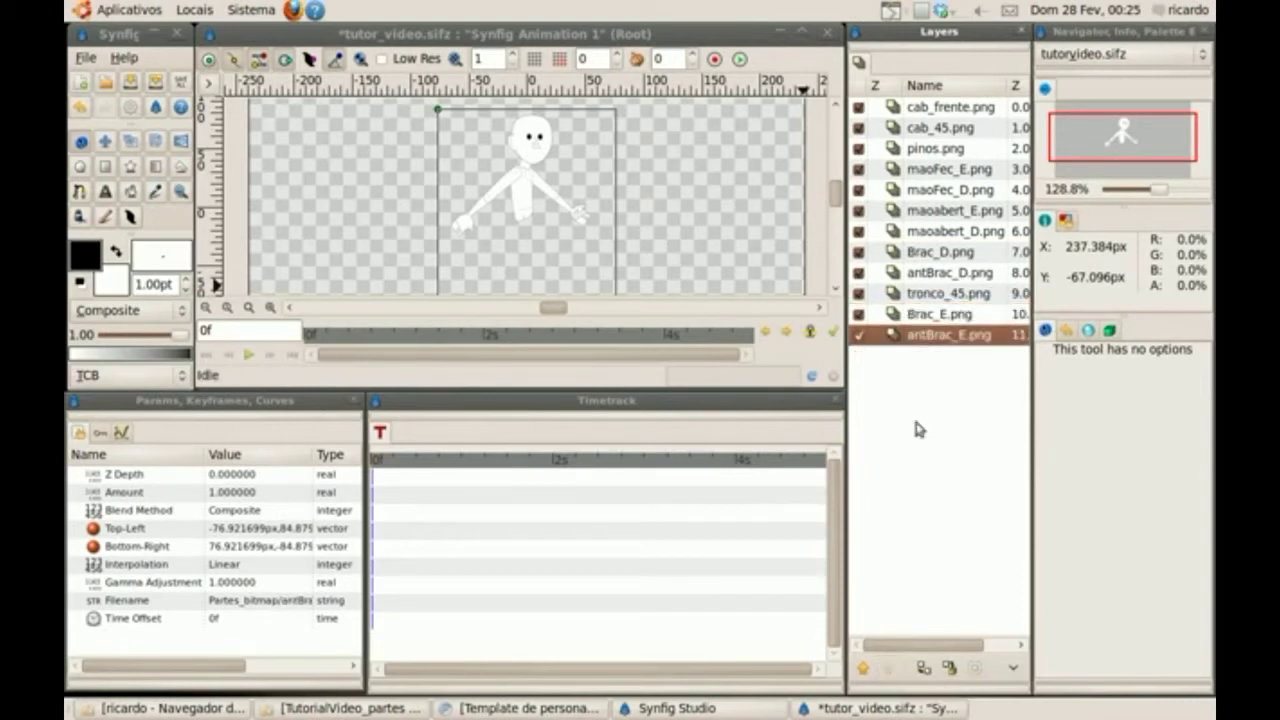
- Raise the forearm layers antBrac_E.png above Brac_E.png and antBrac_D.png above Brac_D.png in the layer stack
click(863, 668)
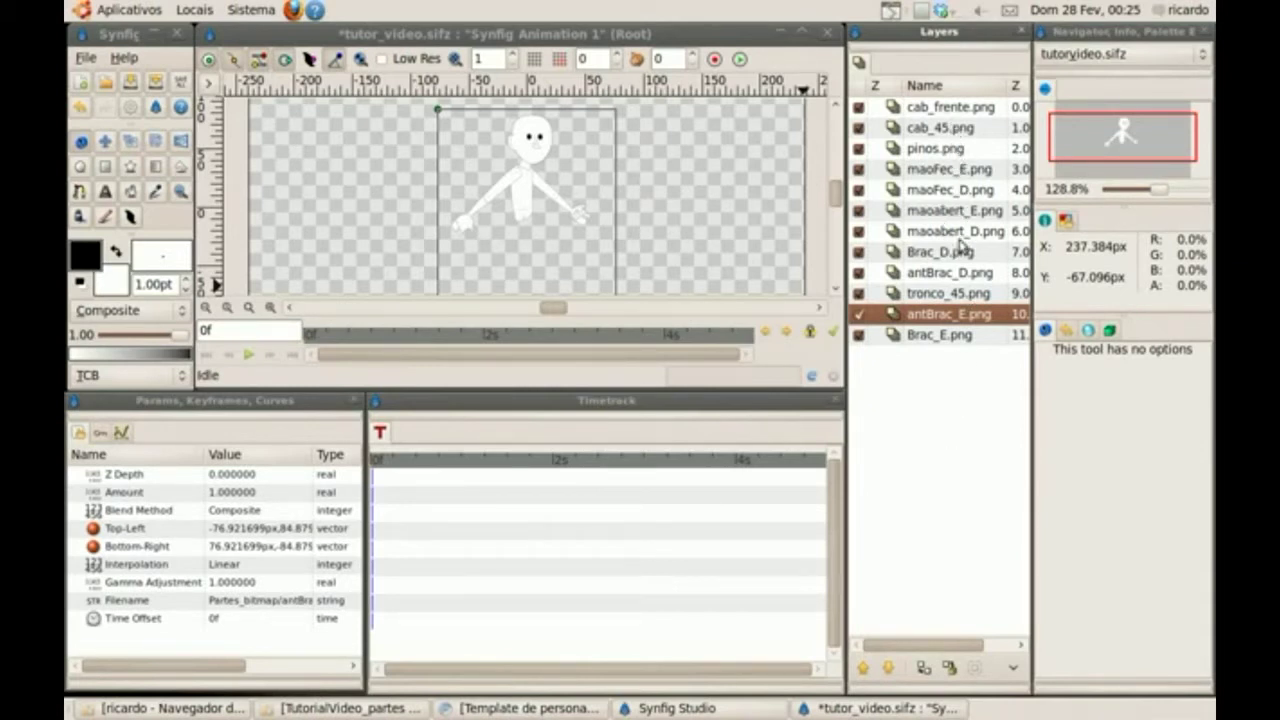
click(966, 272)
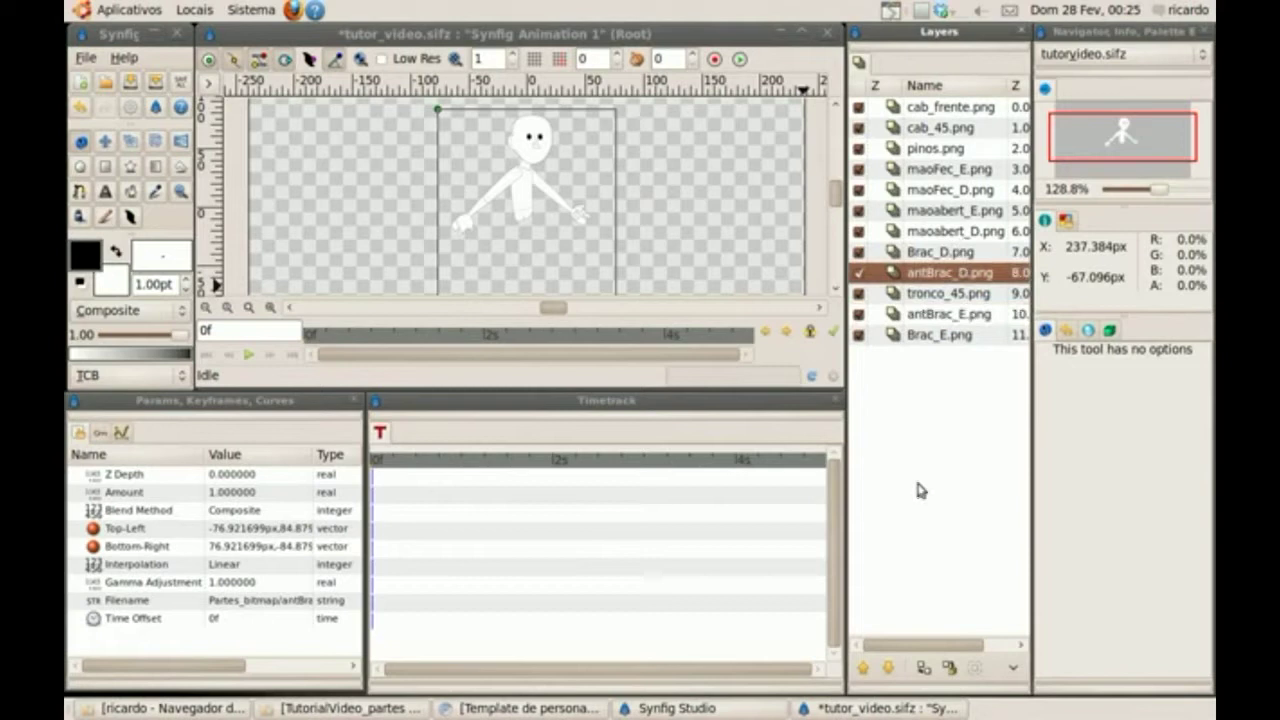
click(863, 668)
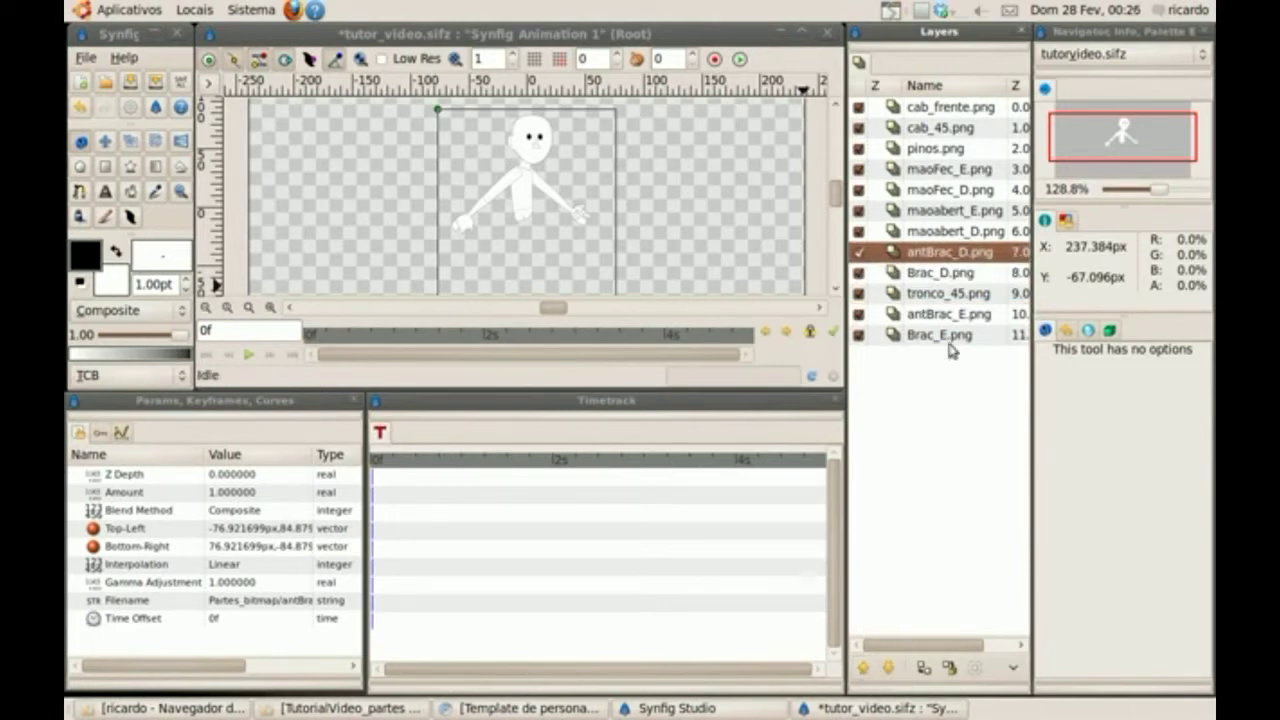
- Encapsulate the front head layer cab_frente.png in its own canvas and name it frontHead
click(181, 192)
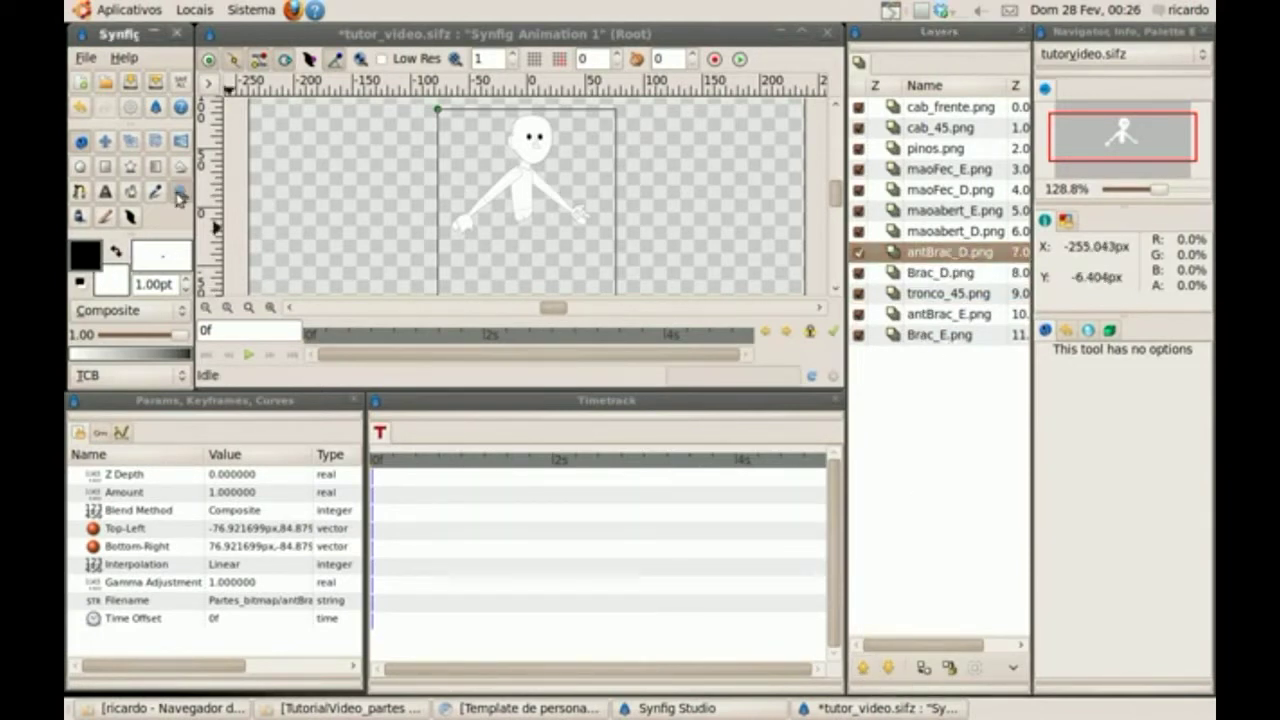
click(586, 237)
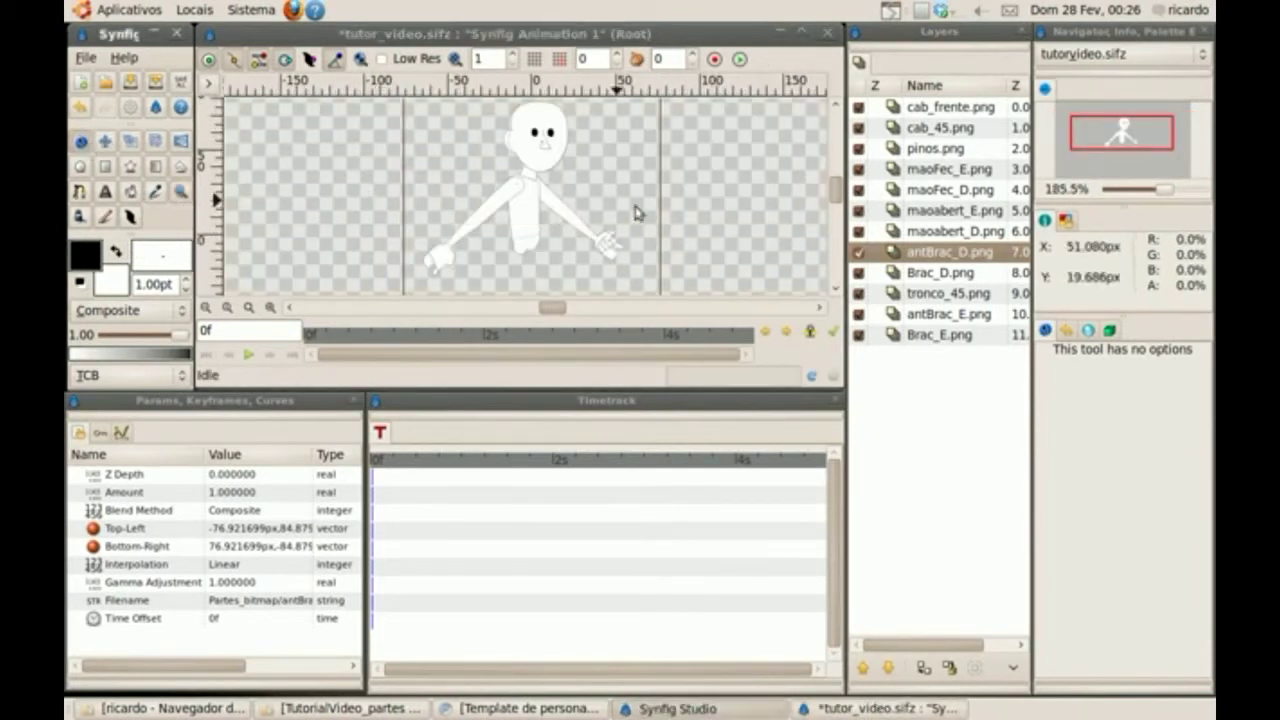
click(918, 108)
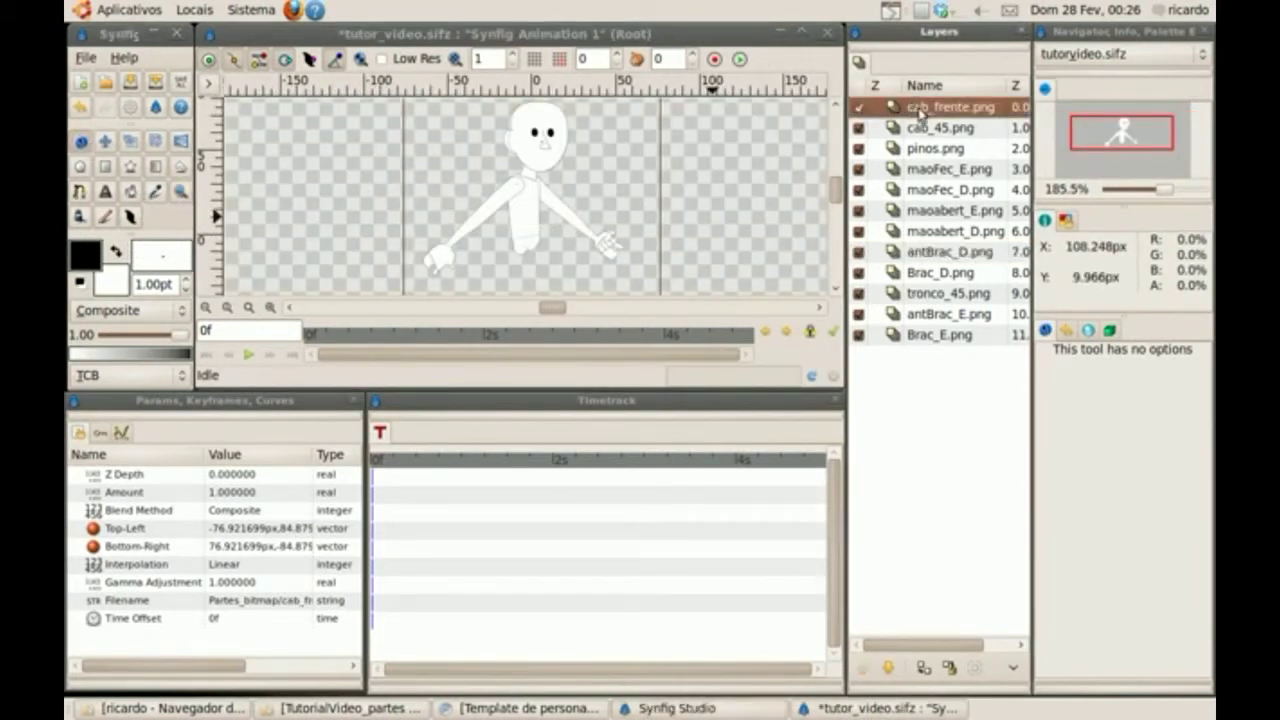
right_click(918, 110)
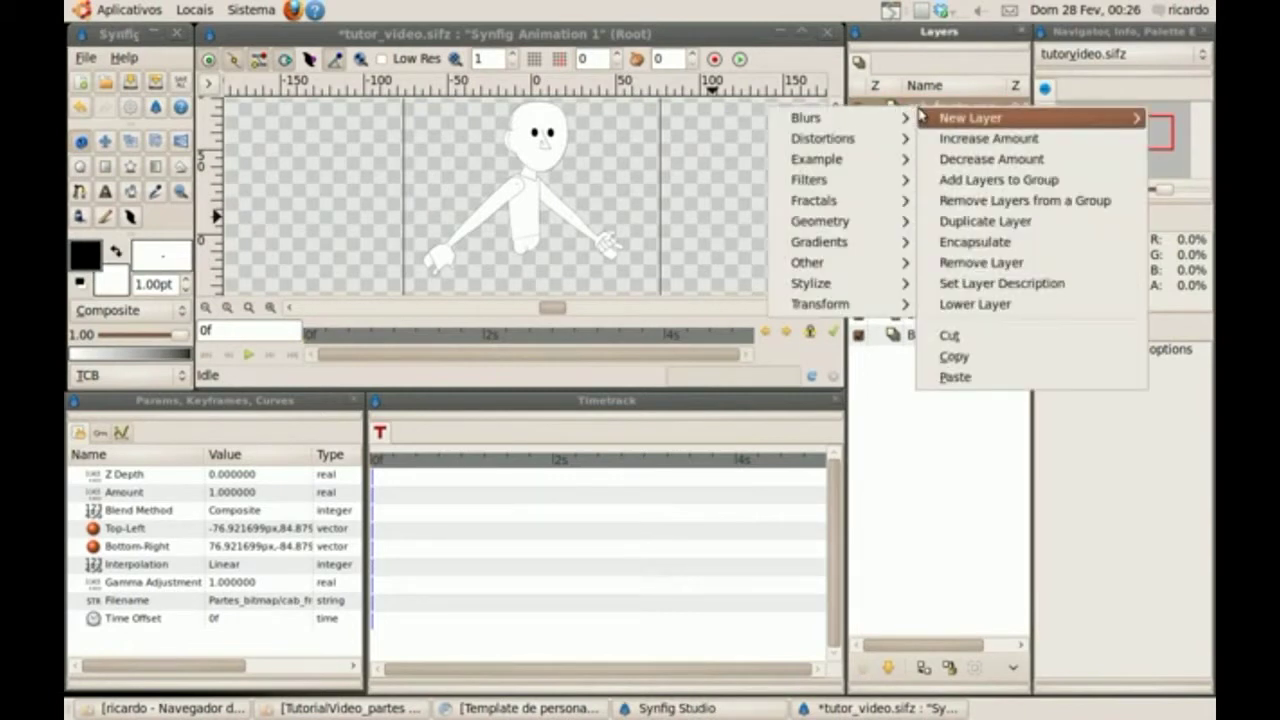
click(993, 244)
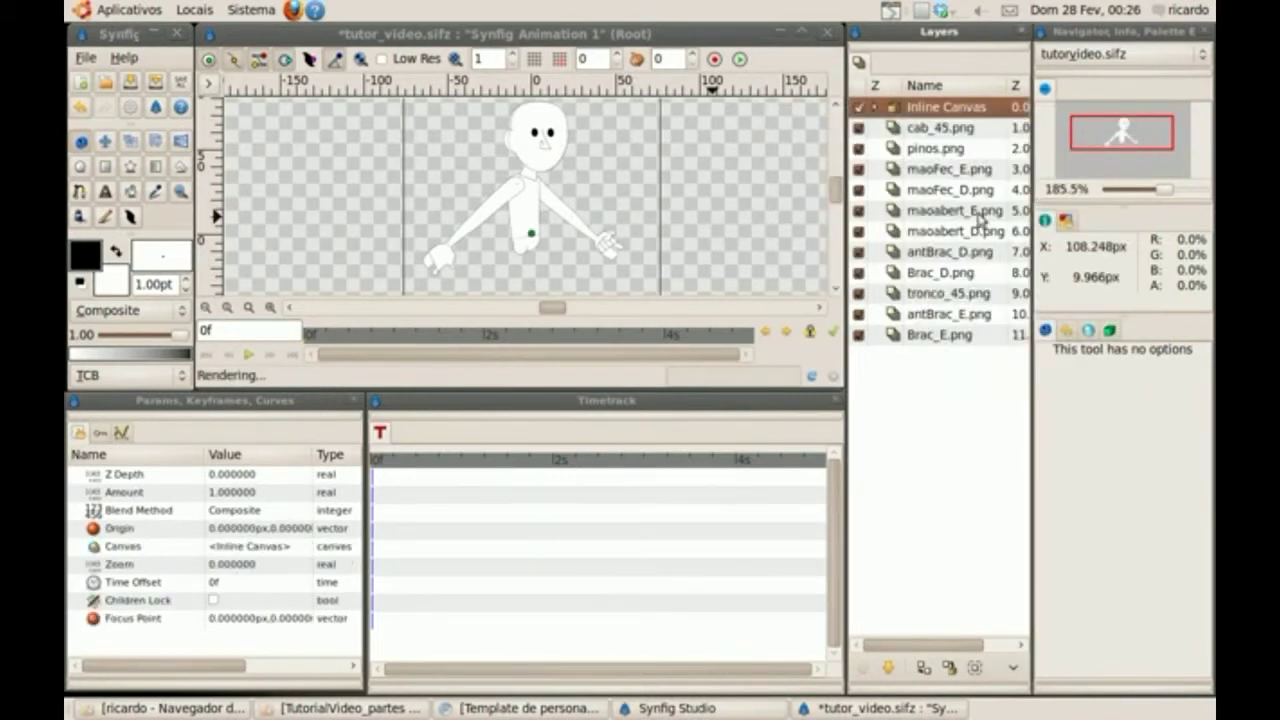
click(876, 110)
click(876, 110)
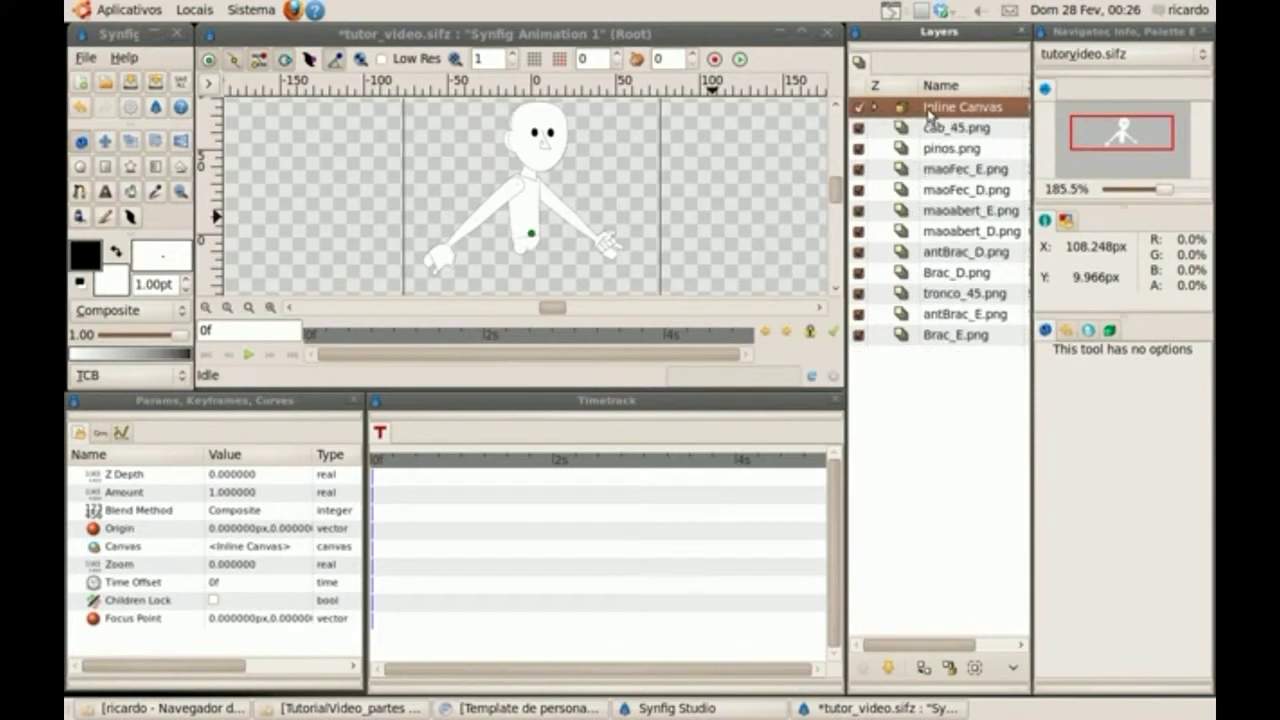
double_click(932, 108)
text(frontHead)
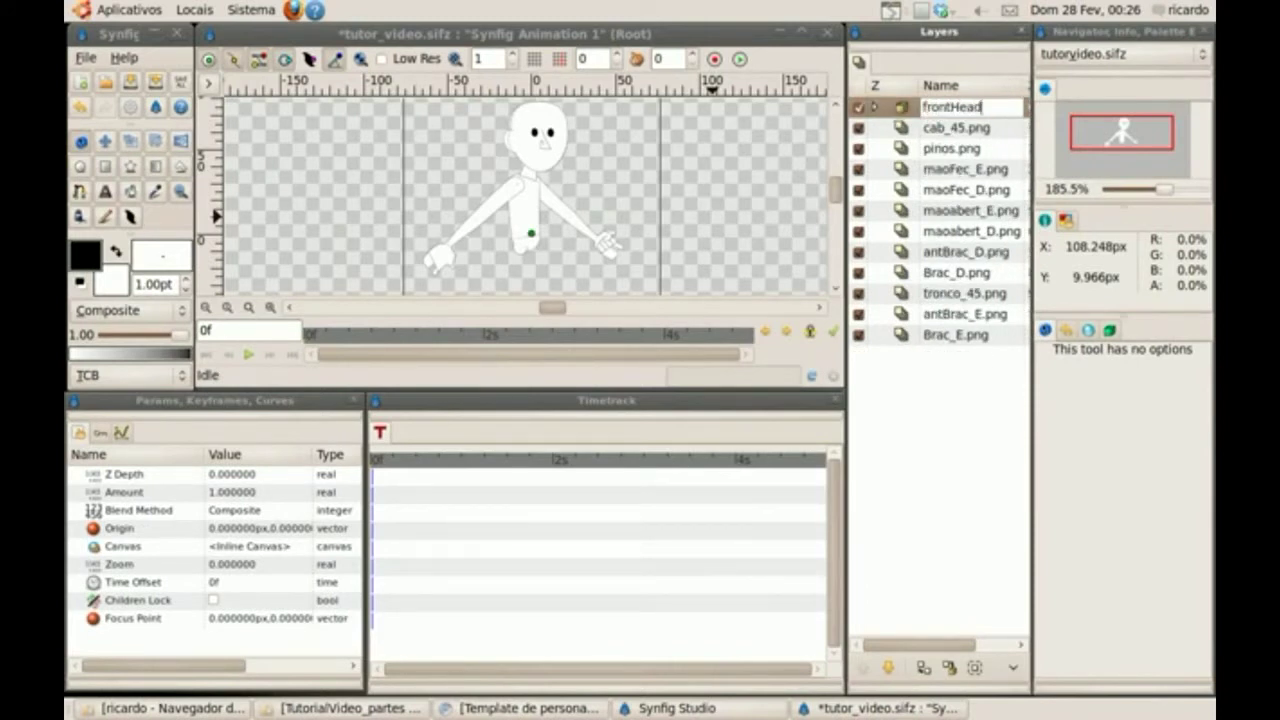
key(Return)
- Encapsulate the head layer cab_45.png in its own canvas and name it 45Head
click(922, 130)
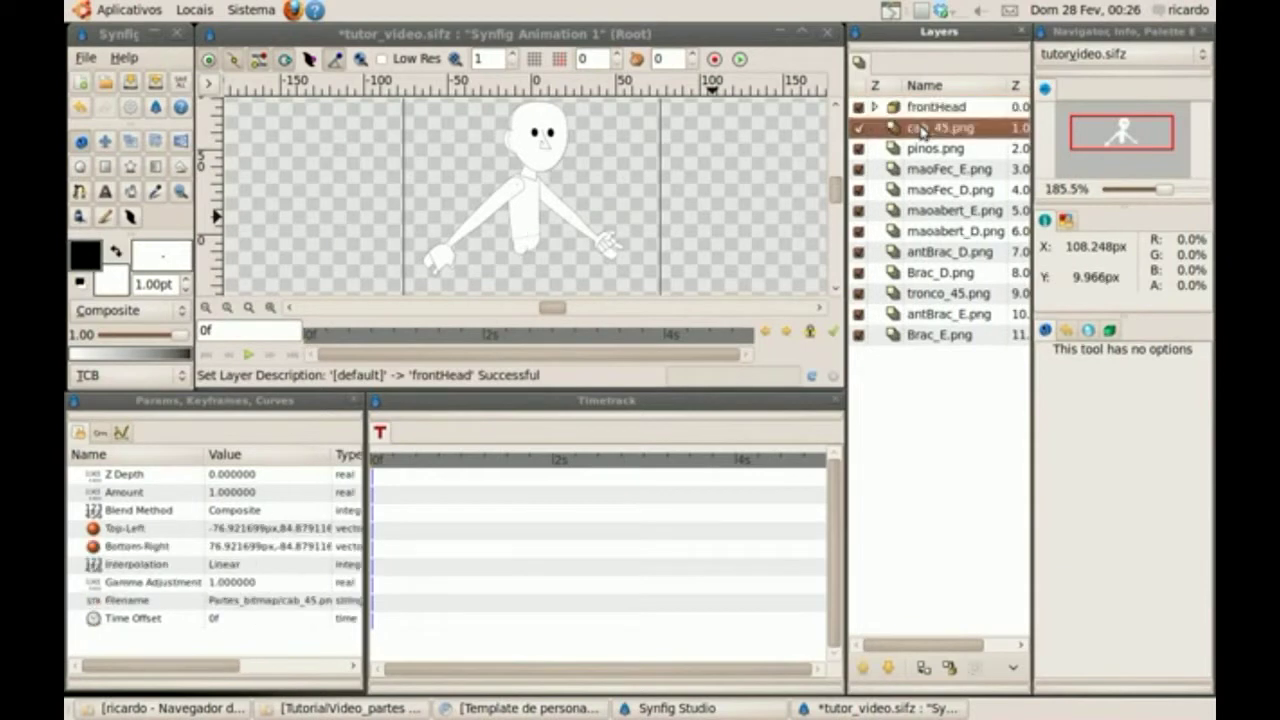
right_click(922, 130)
click(1001, 262)
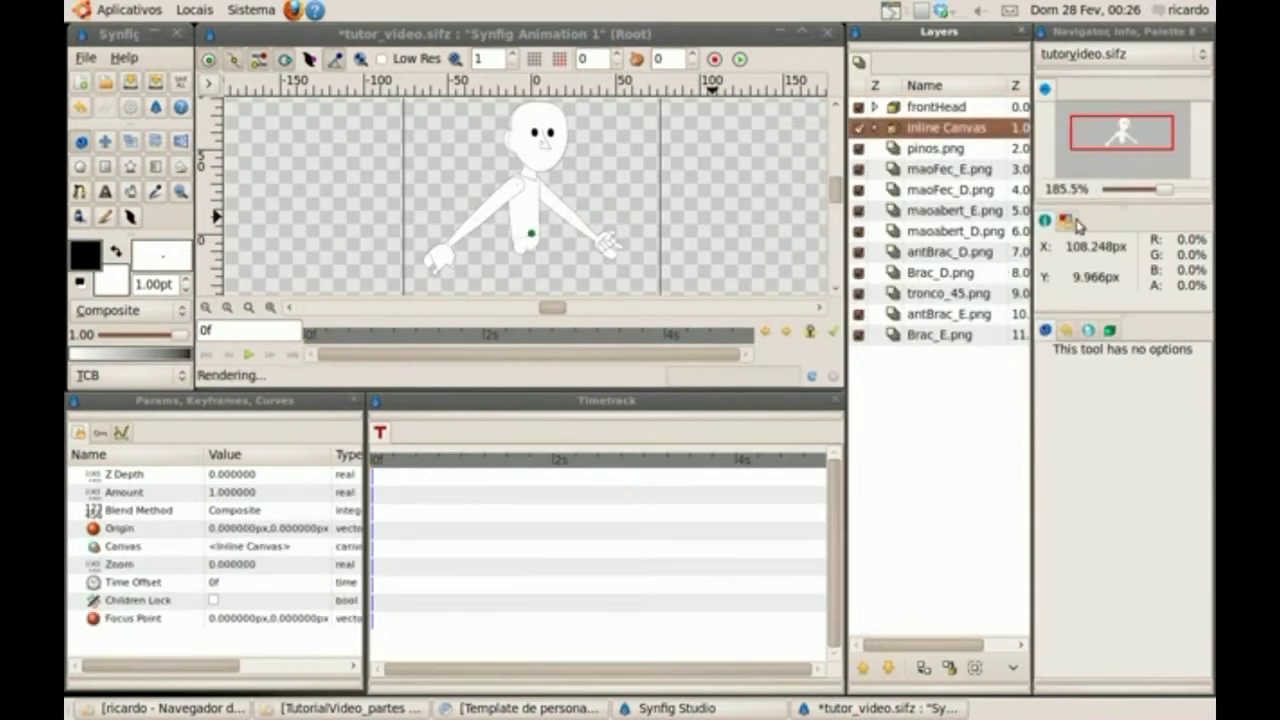
double_click(958, 130)
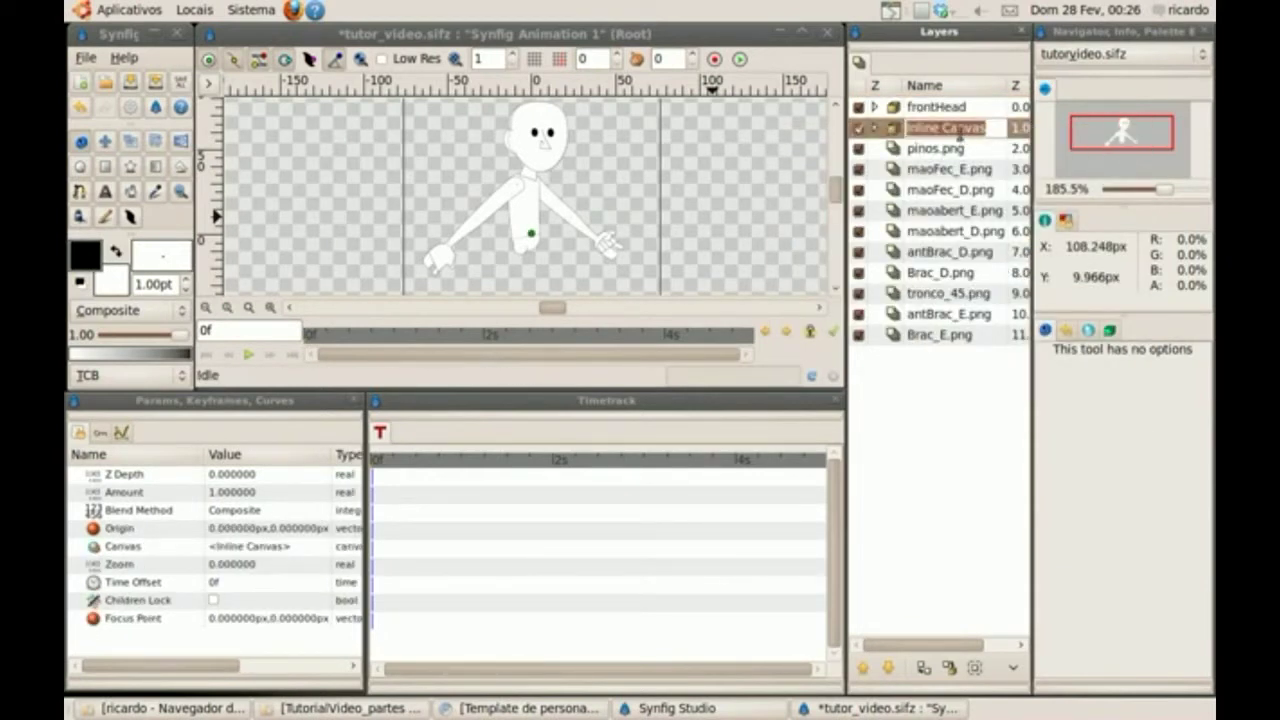
text(45He)
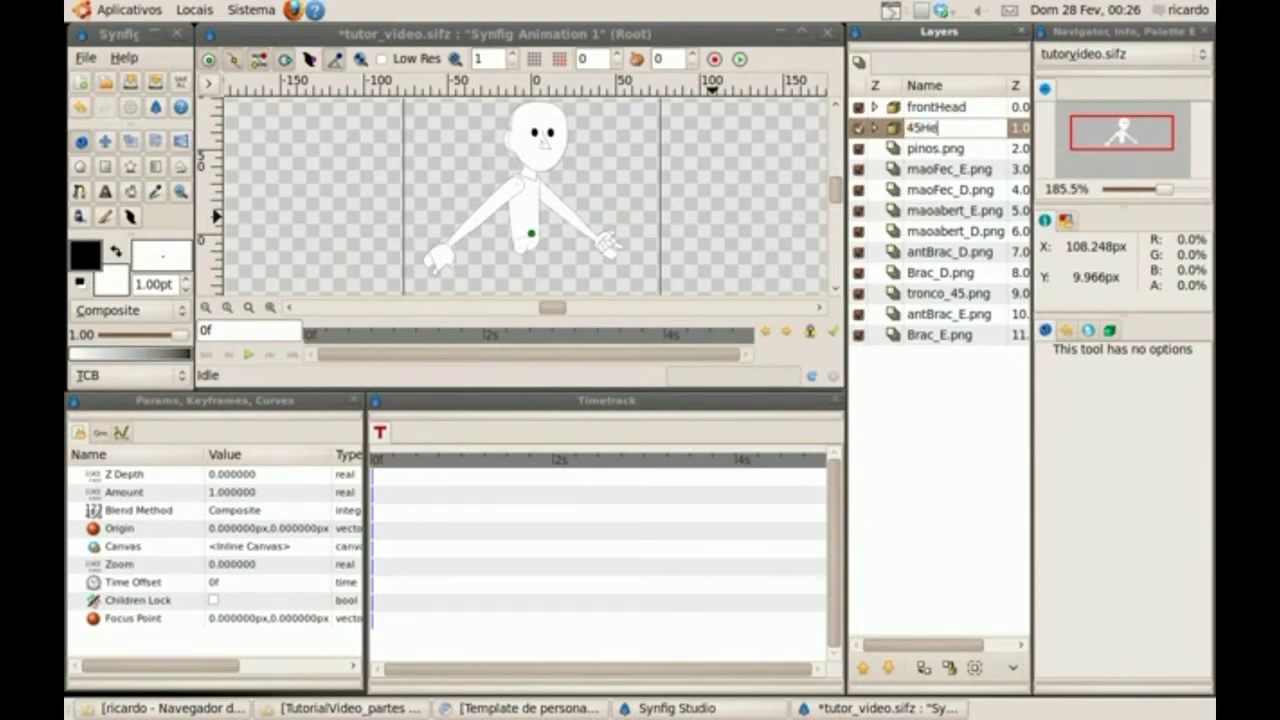
text(ad)
key(Return)
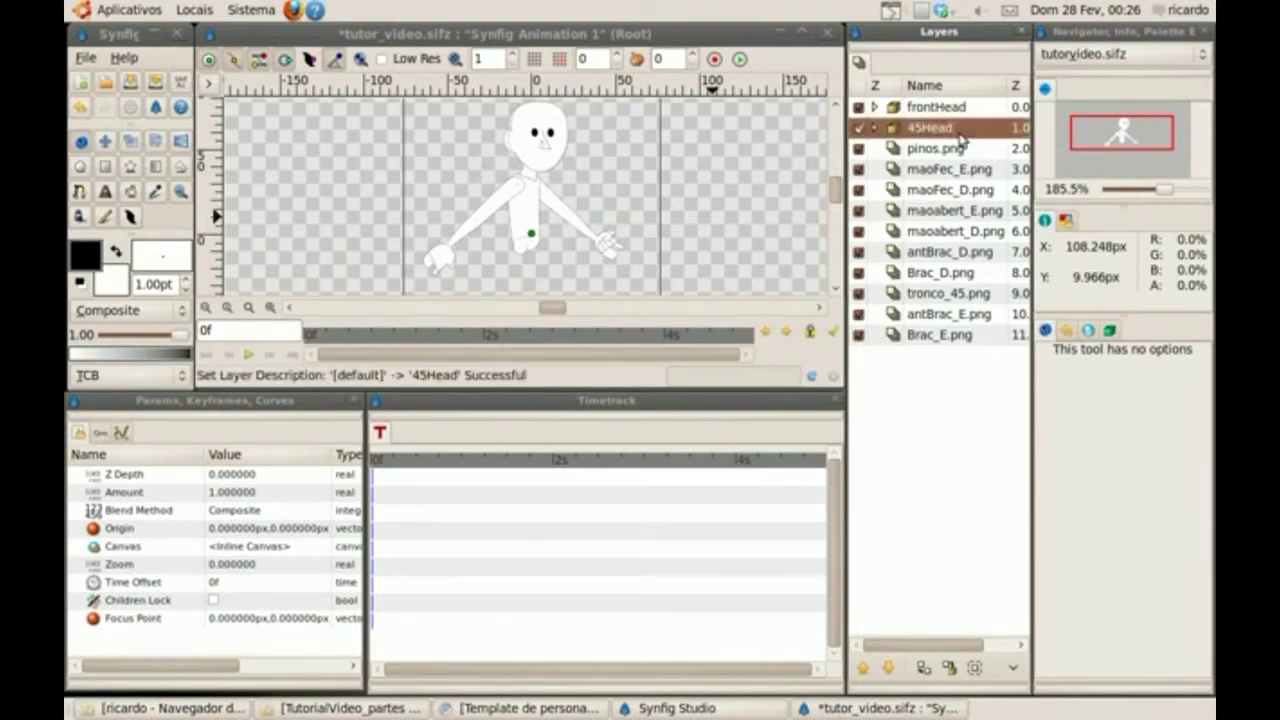
- Encapsulate the layer pinos.png in its own canvas and name it referenceRotate
click(920, 157)
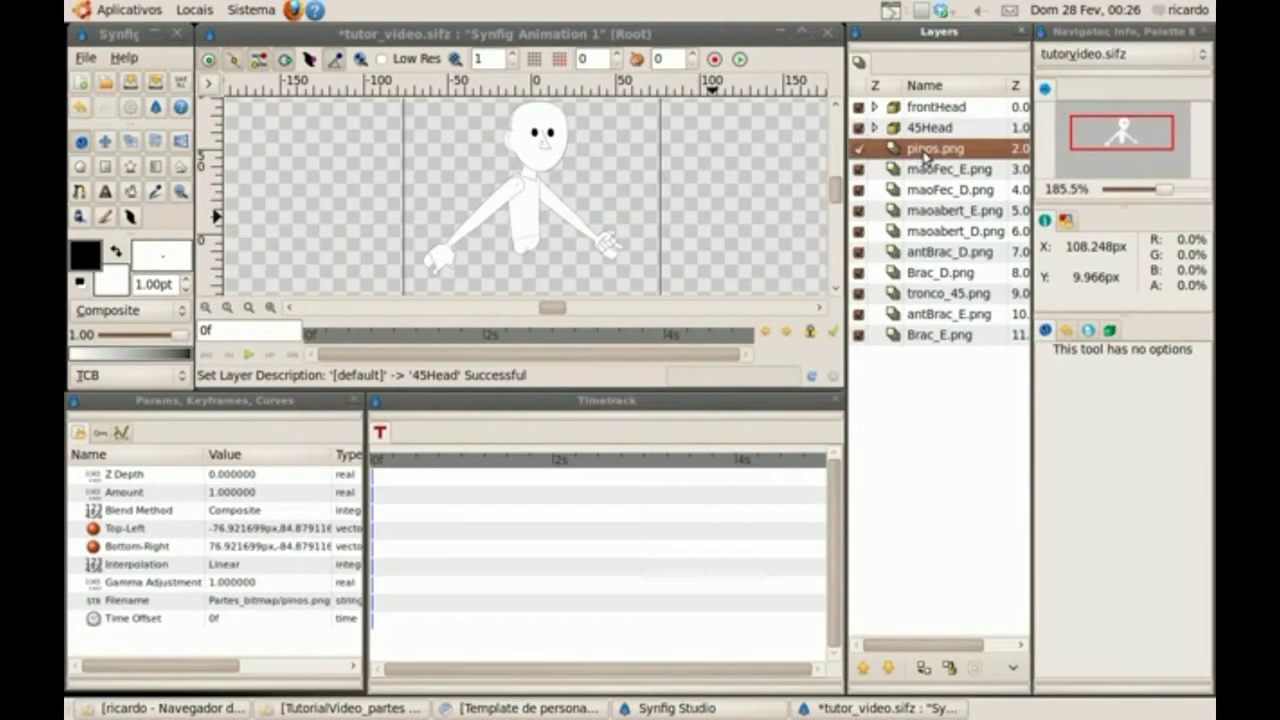
right_click(925, 155)
click(990, 285)
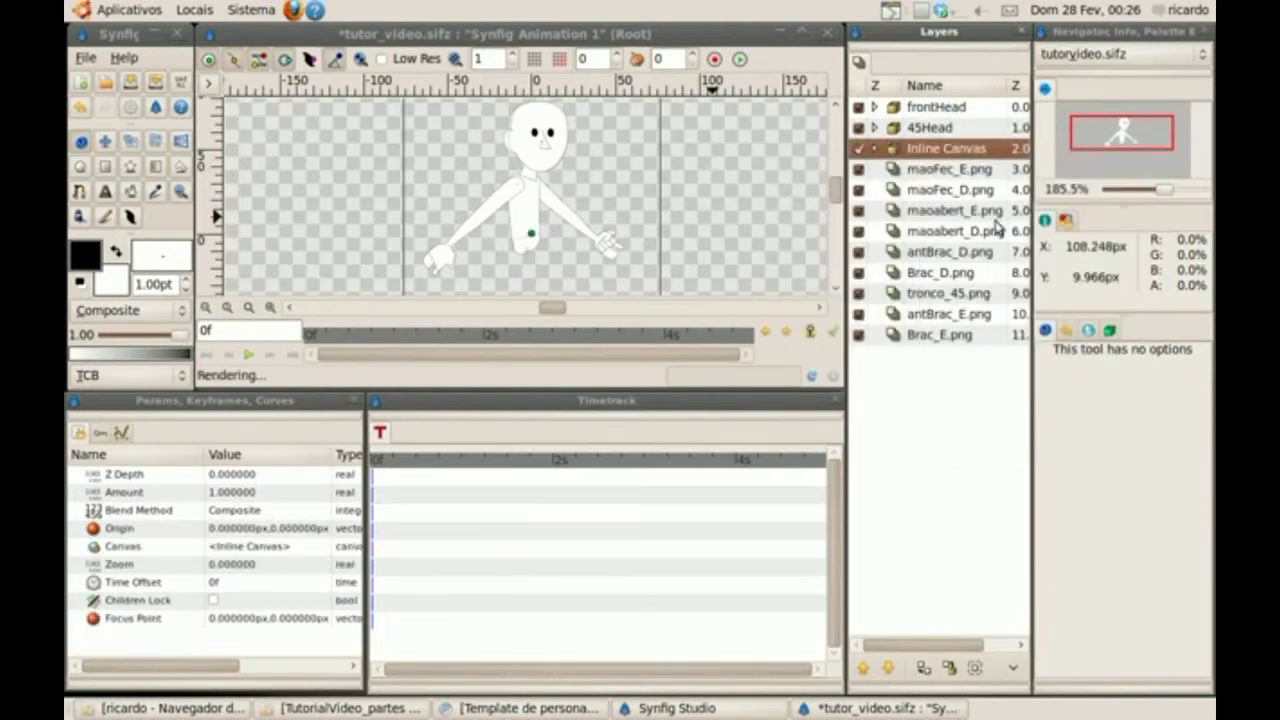
double_click(977, 150)
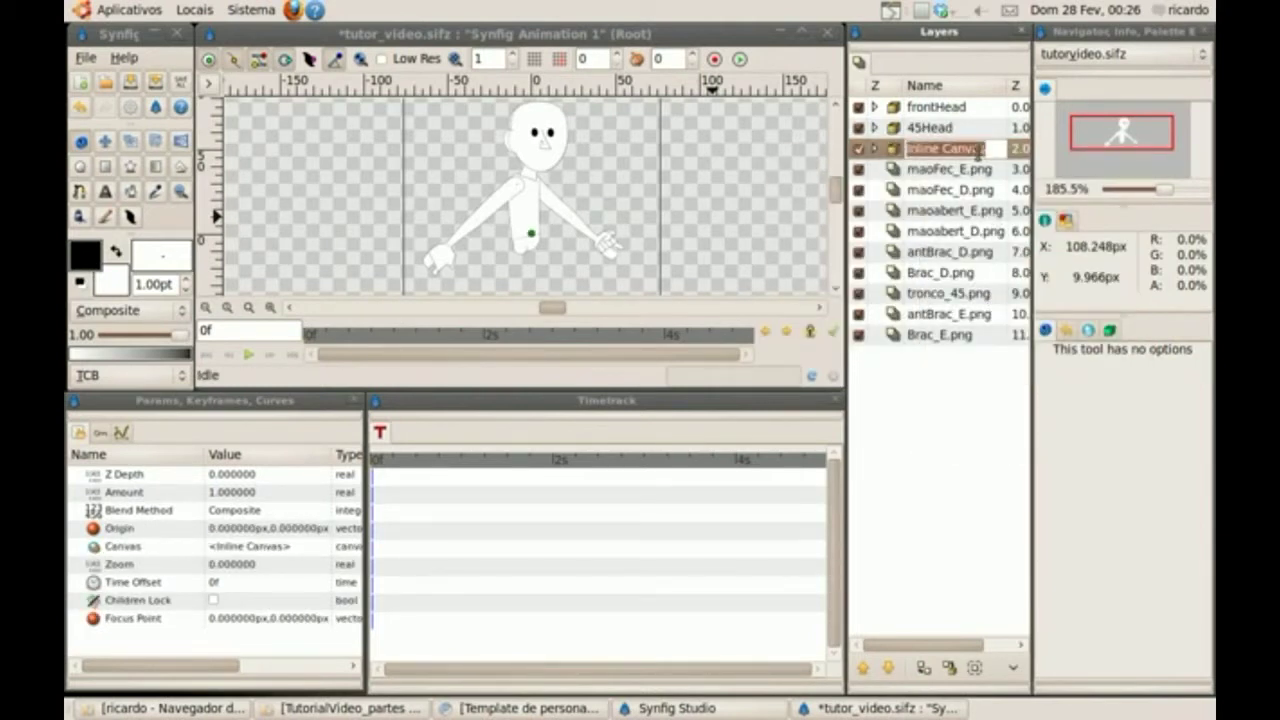
text(reference)
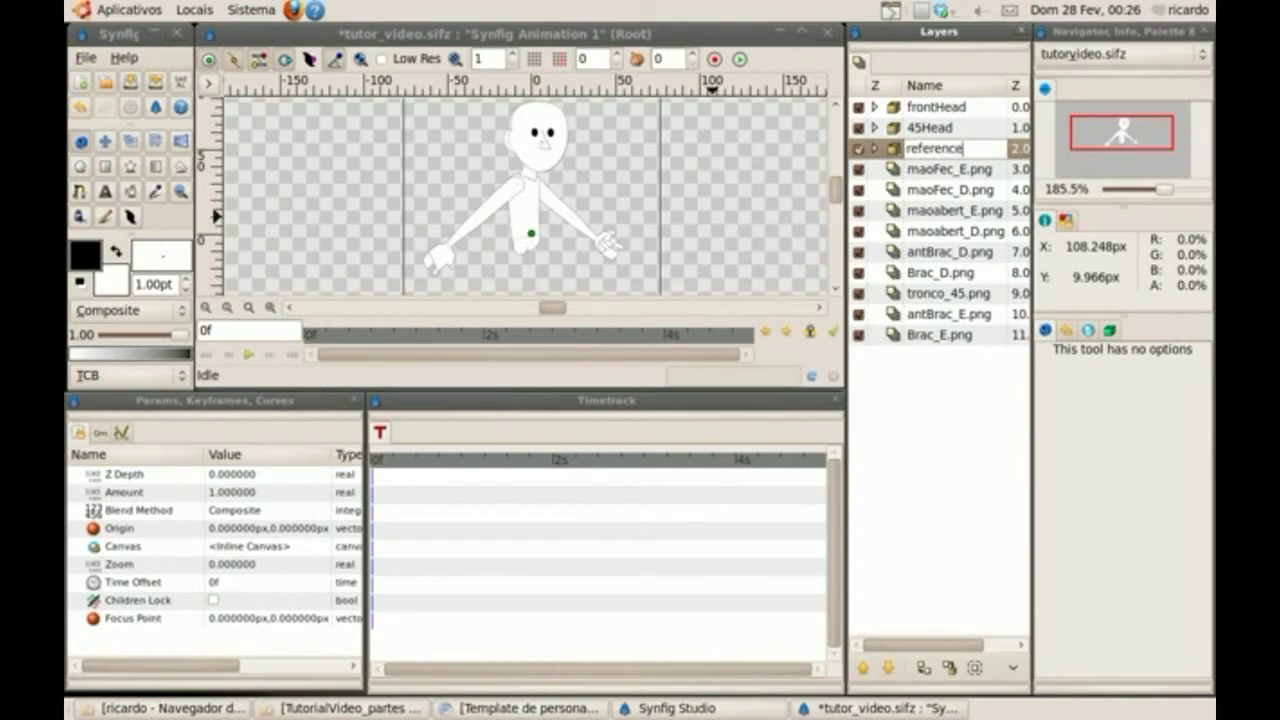
text(Rotate)
key(Return)
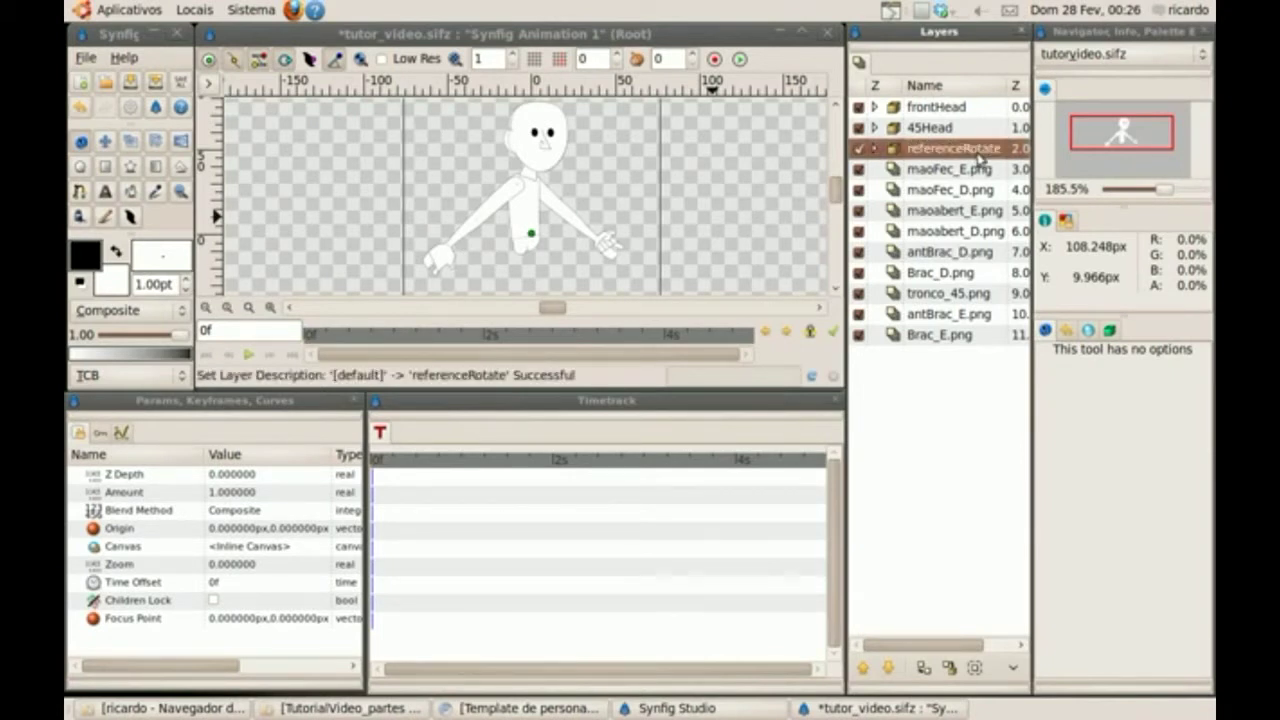
- Encapsulate the closed-hand layer maoFec_E.png in its own canvas and name it handEclose
click(958, 172)
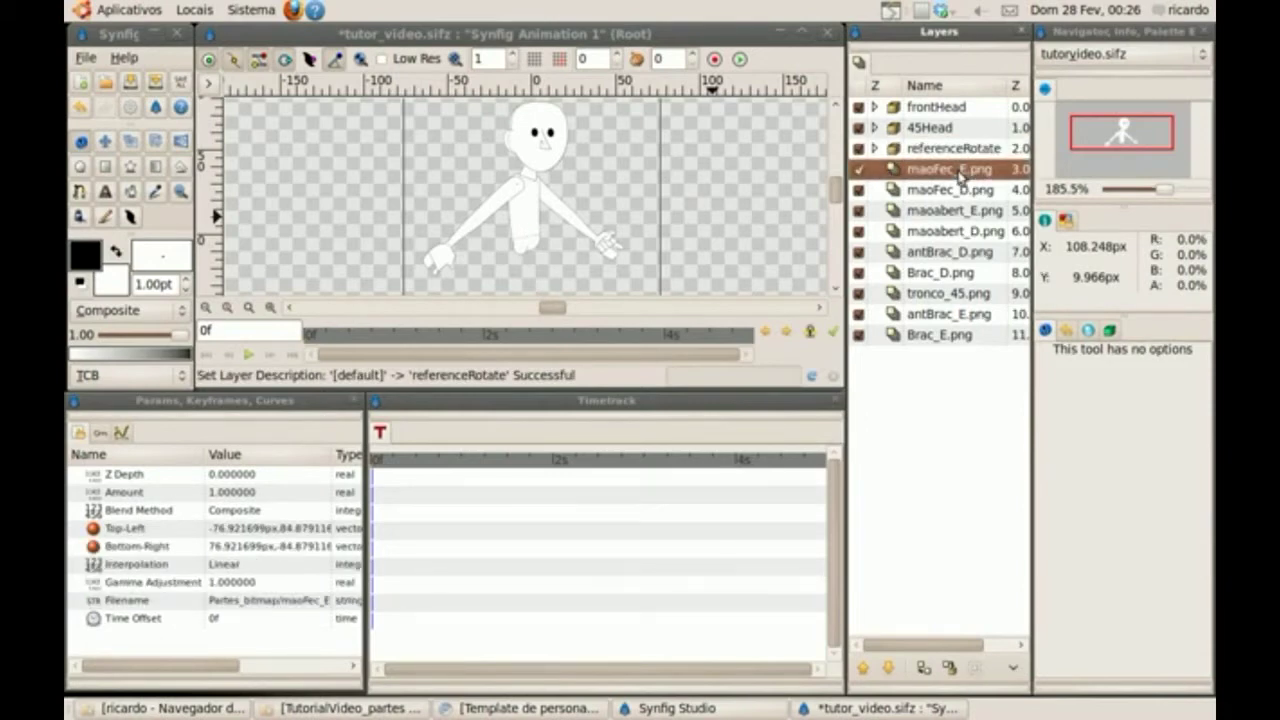
right_click(960, 174)
click(936, 164)
right_click(958, 178)
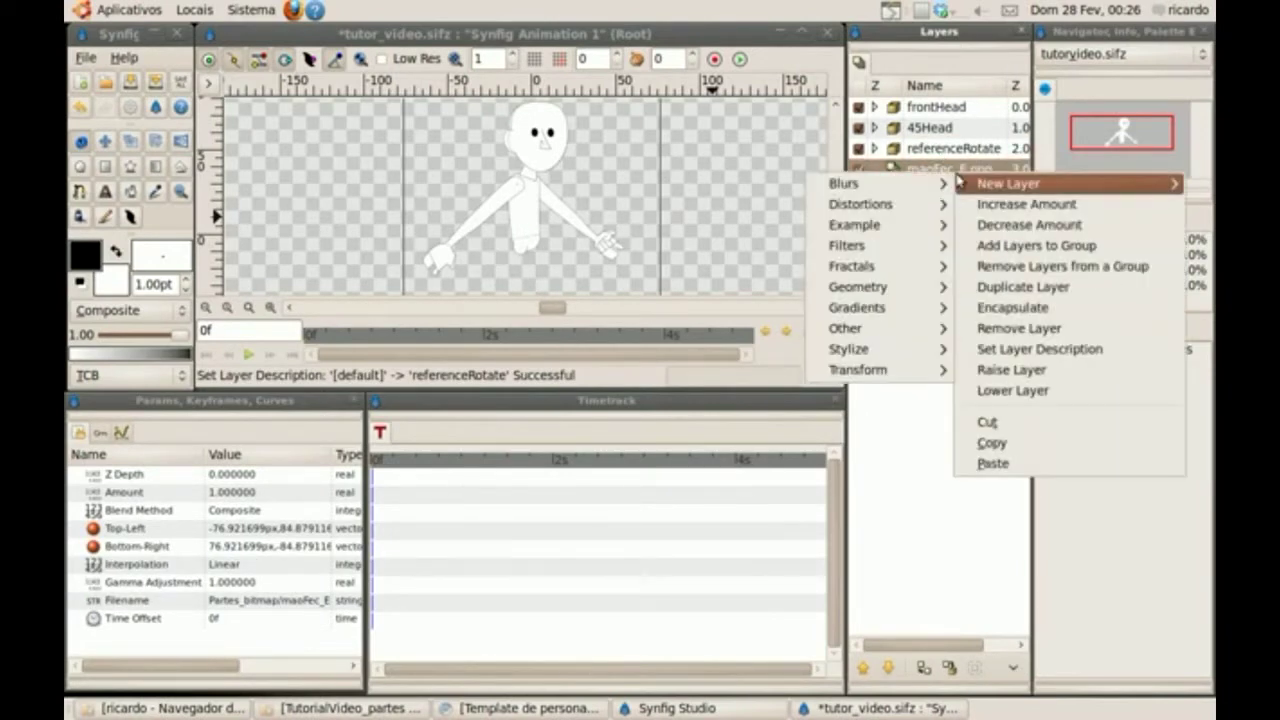
click(1010, 307)
double_click(968, 171)
key(BackSpace)
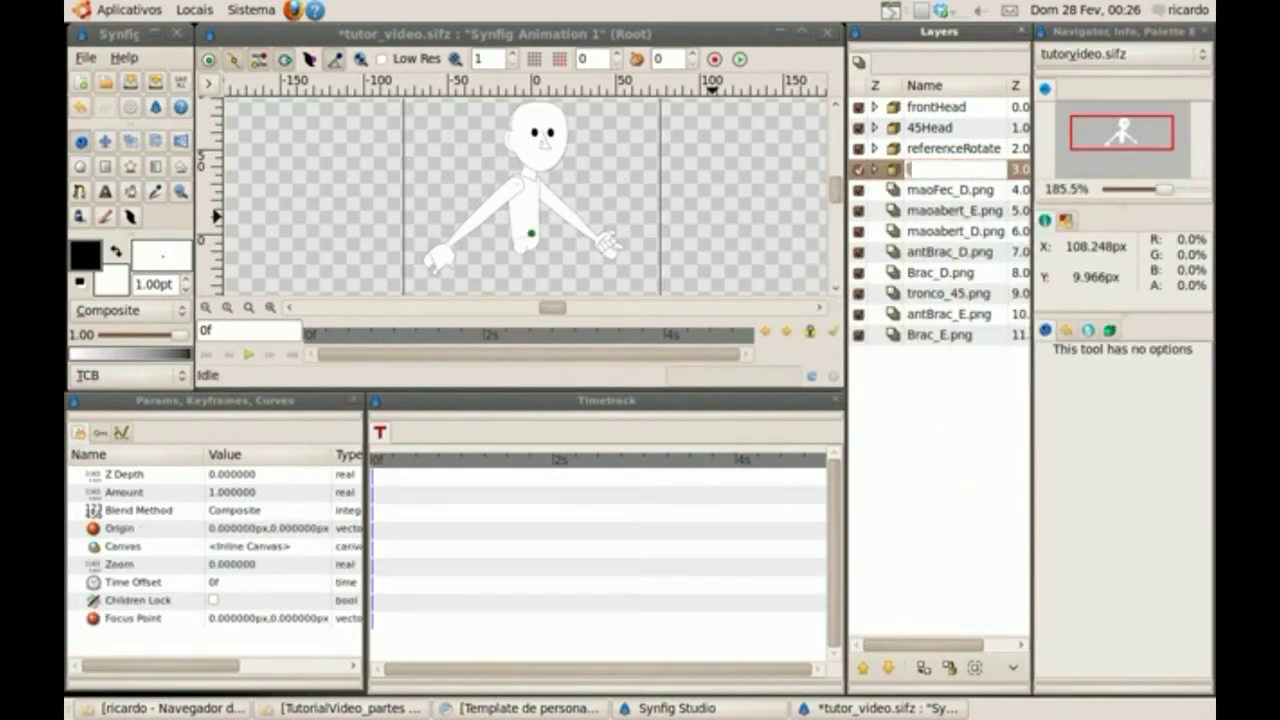
text(handEclose)
key(Return)
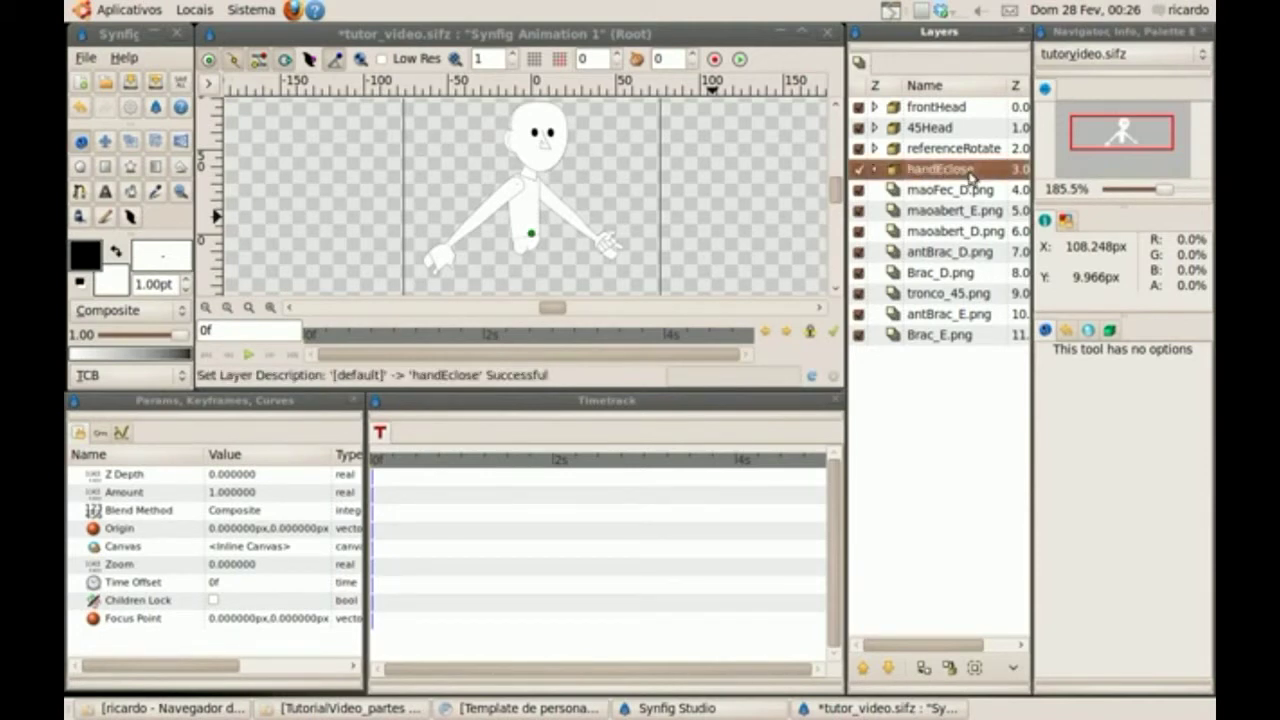
click(876, 170)
click(876, 170)
- Encapsulate the closed-hand layer maoFec_D.png in its own canvas and name it handDclose
click(934, 194)
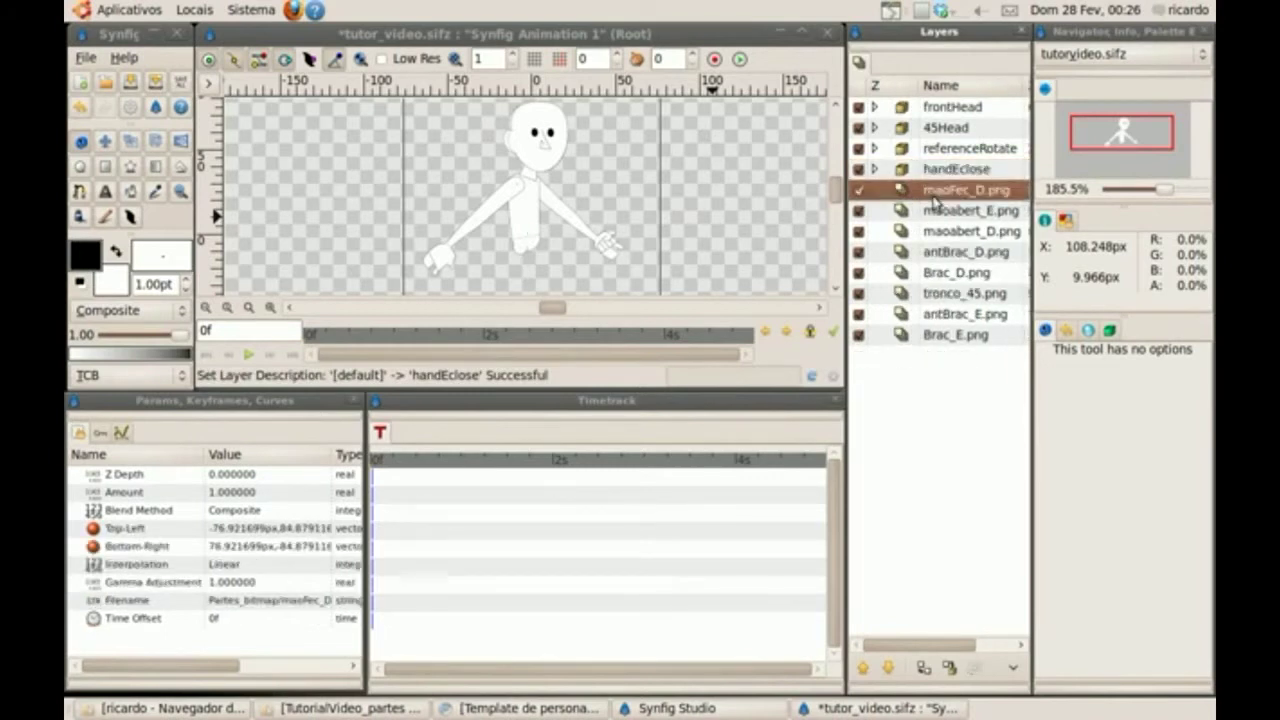
right_click(934, 201)
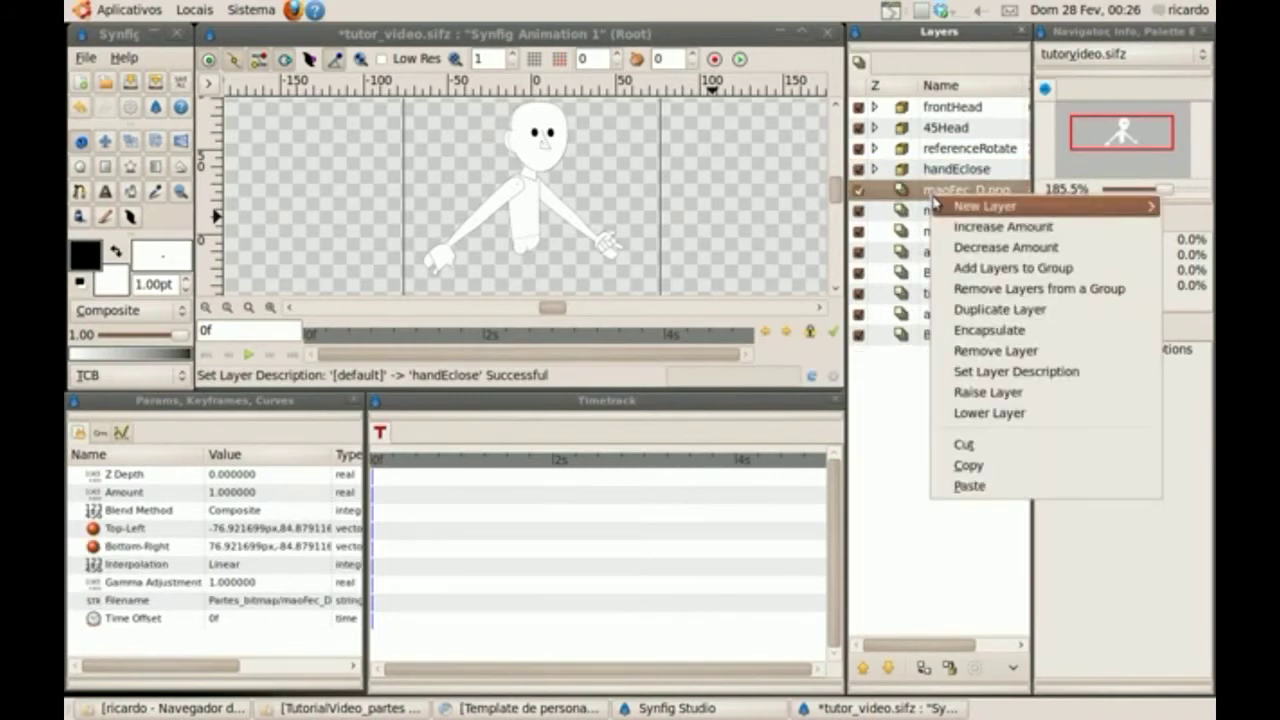
click(968, 330)
double_click(960, 191)
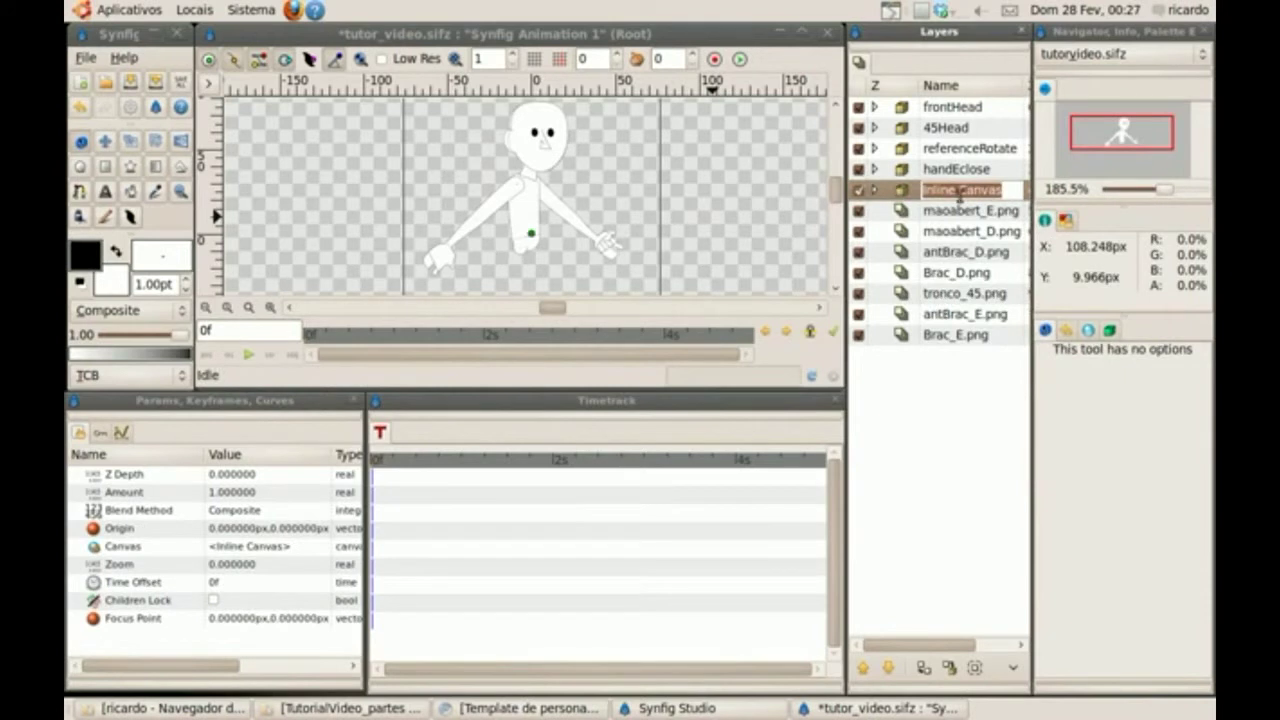
text(handD)
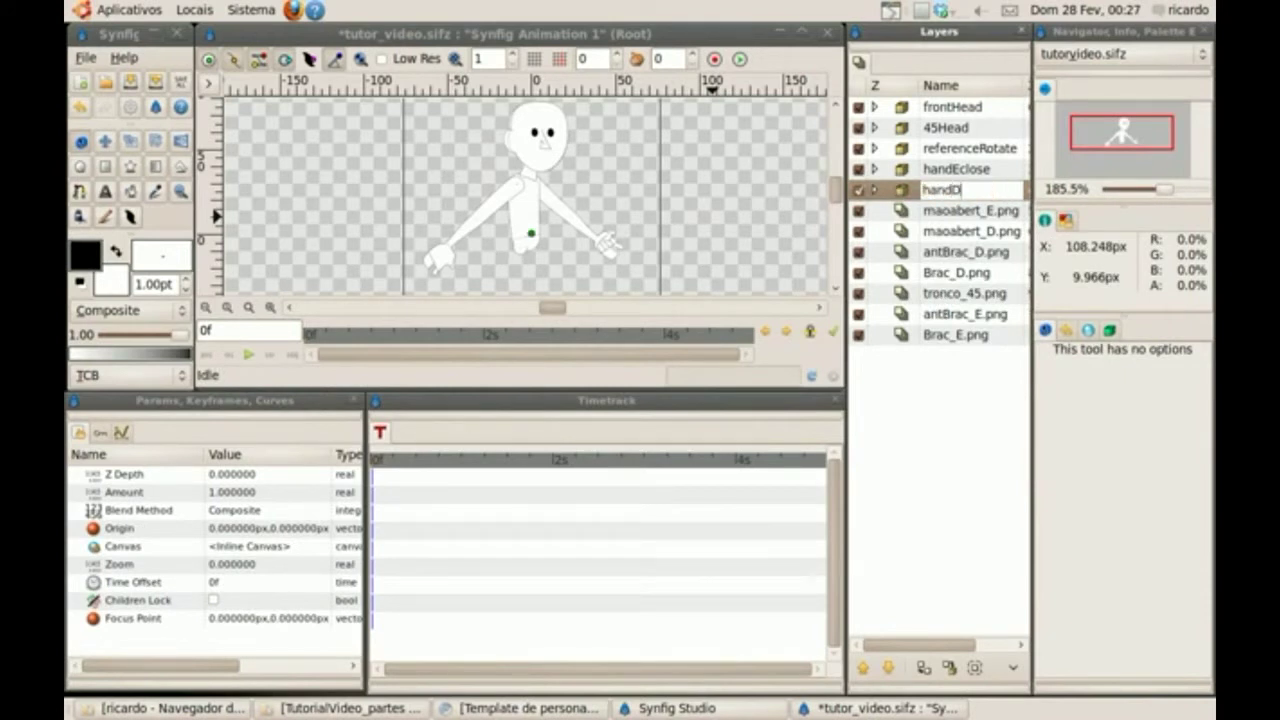
text(close)
key(Return)
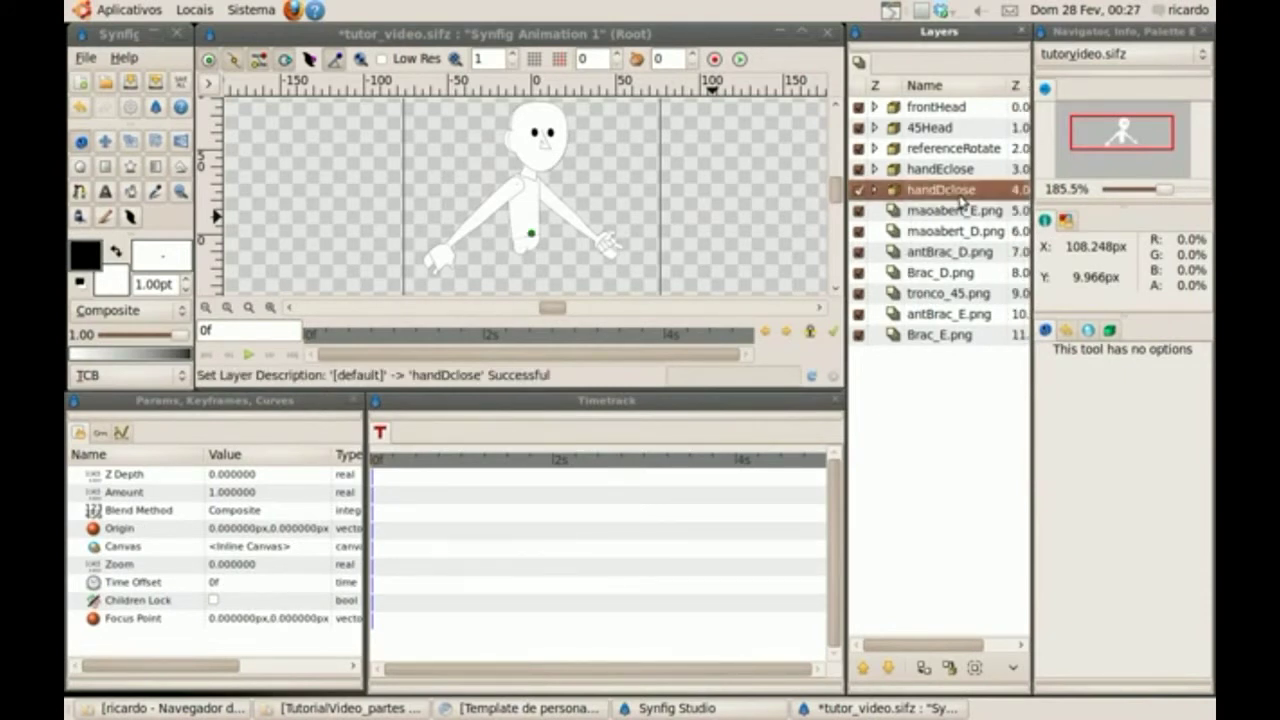
- Encapsulate the open-hand layer maoabert_E.png in its own canvas and name it handEopen
click(976, 211)
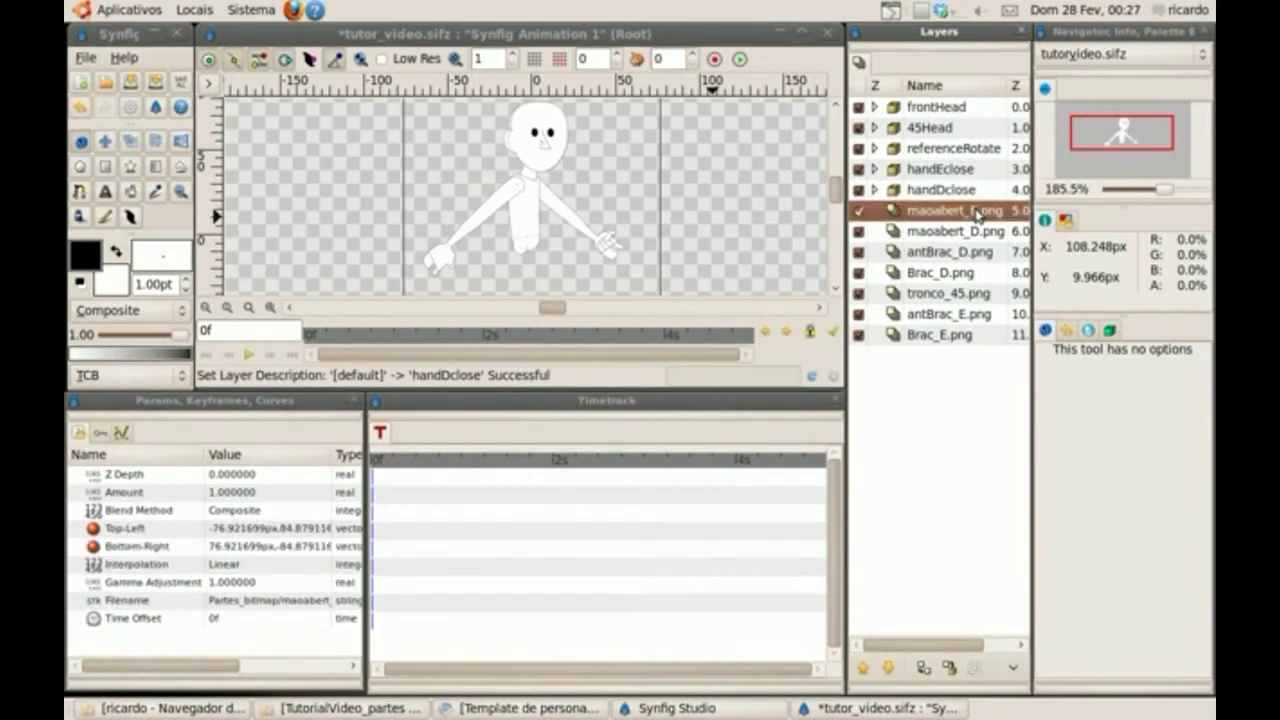
right_click(976, 212)
click(1031, 342)
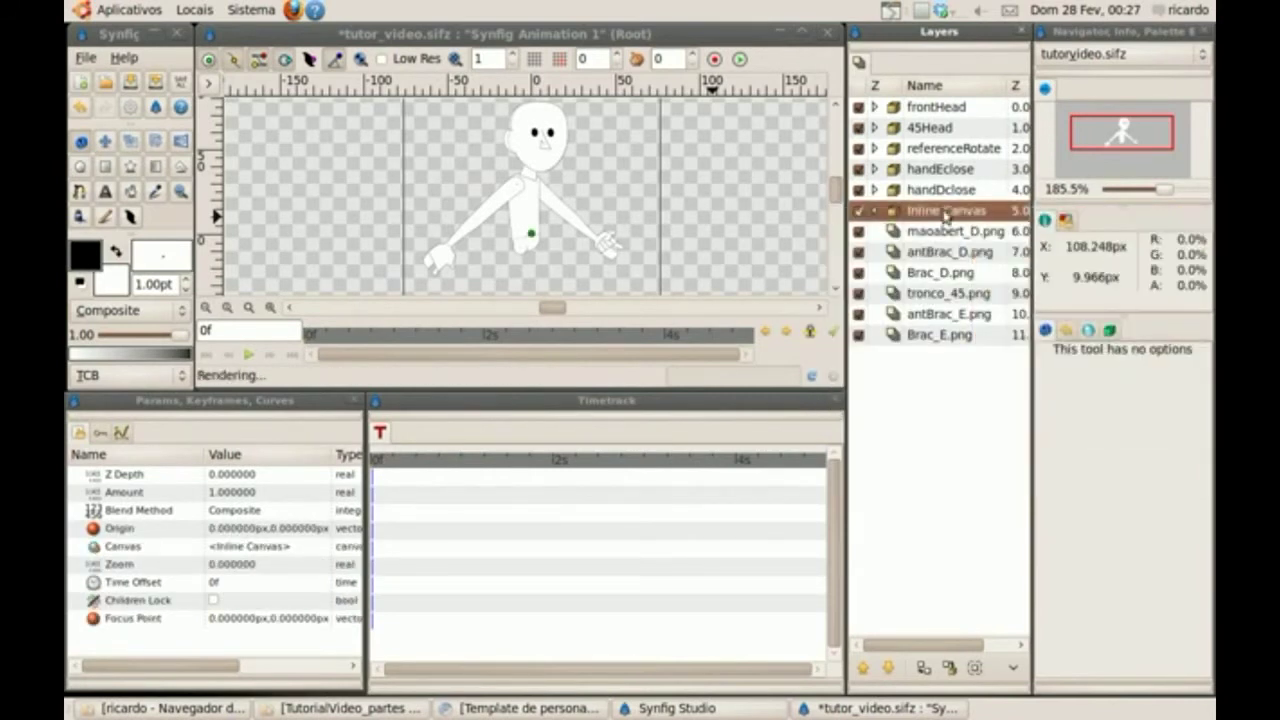
double_click(945, 210)
text(handE)
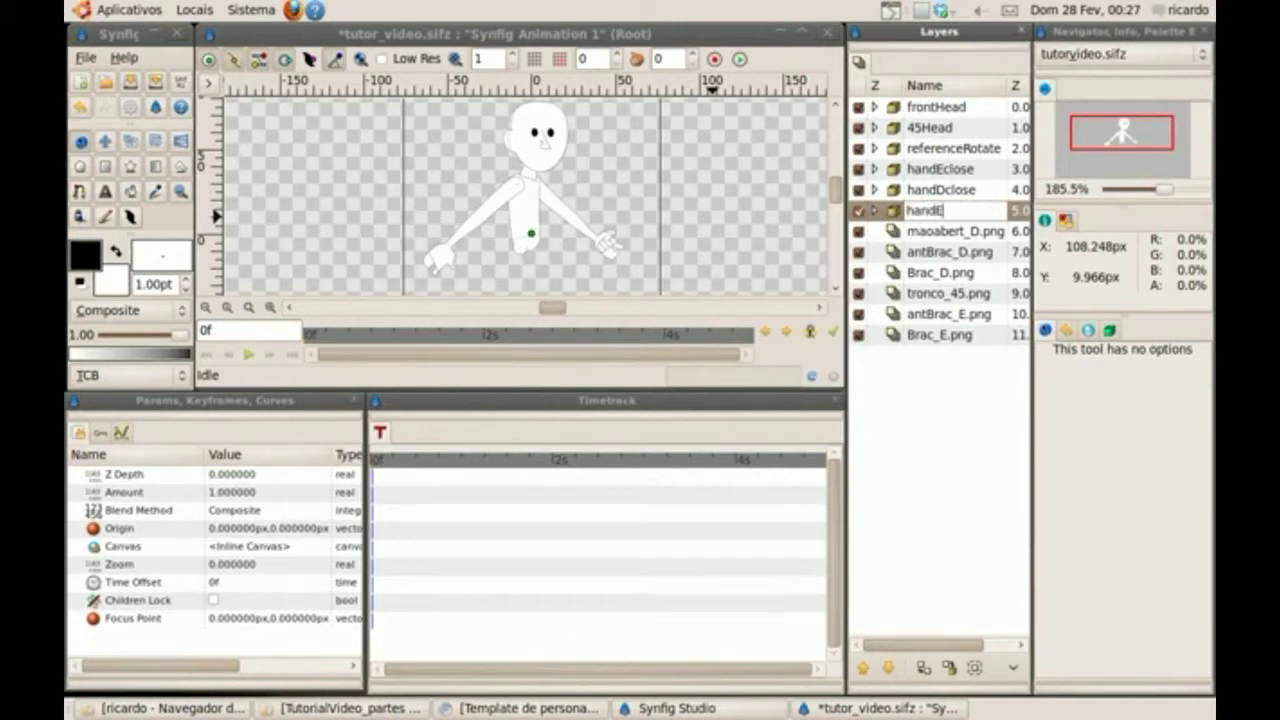
text(open)
key(Return)
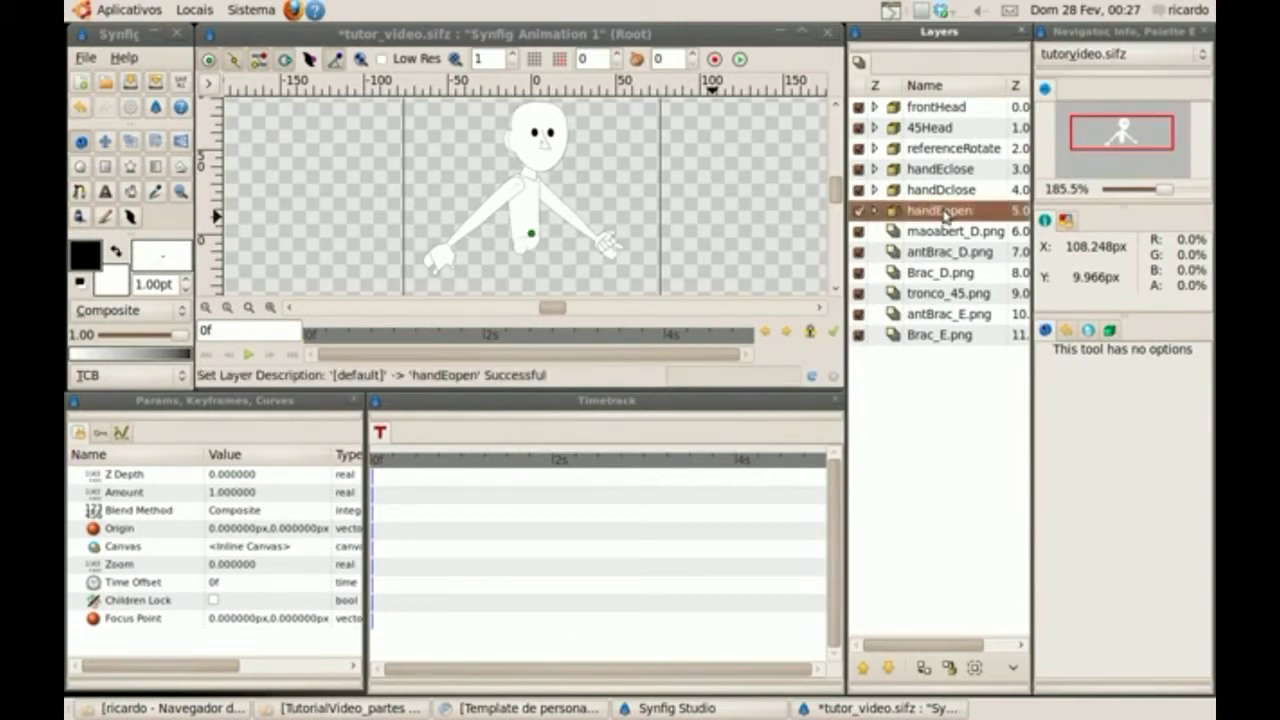
- Encapsulate the open-hand layer maoabert_D.png in its own canvas and name it handDopen
click(937, 233)
right_click(937, 235)
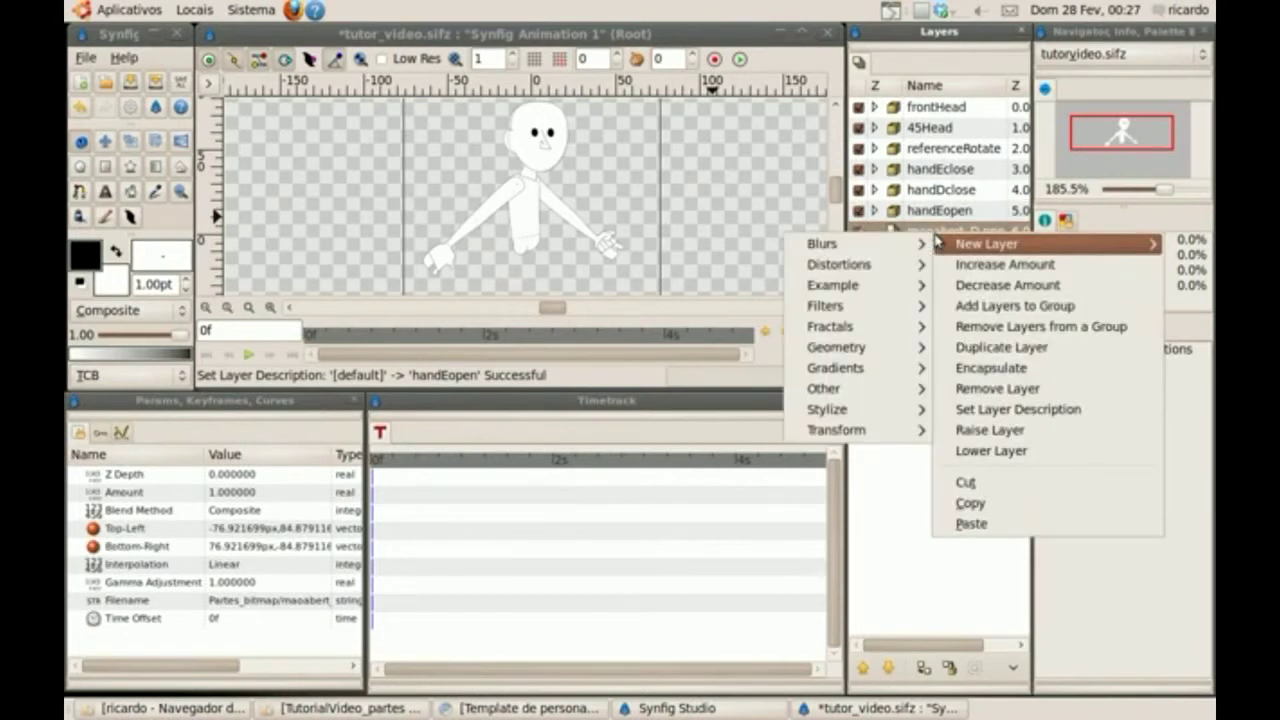
click(1005, 368)
double_click(948, 233)
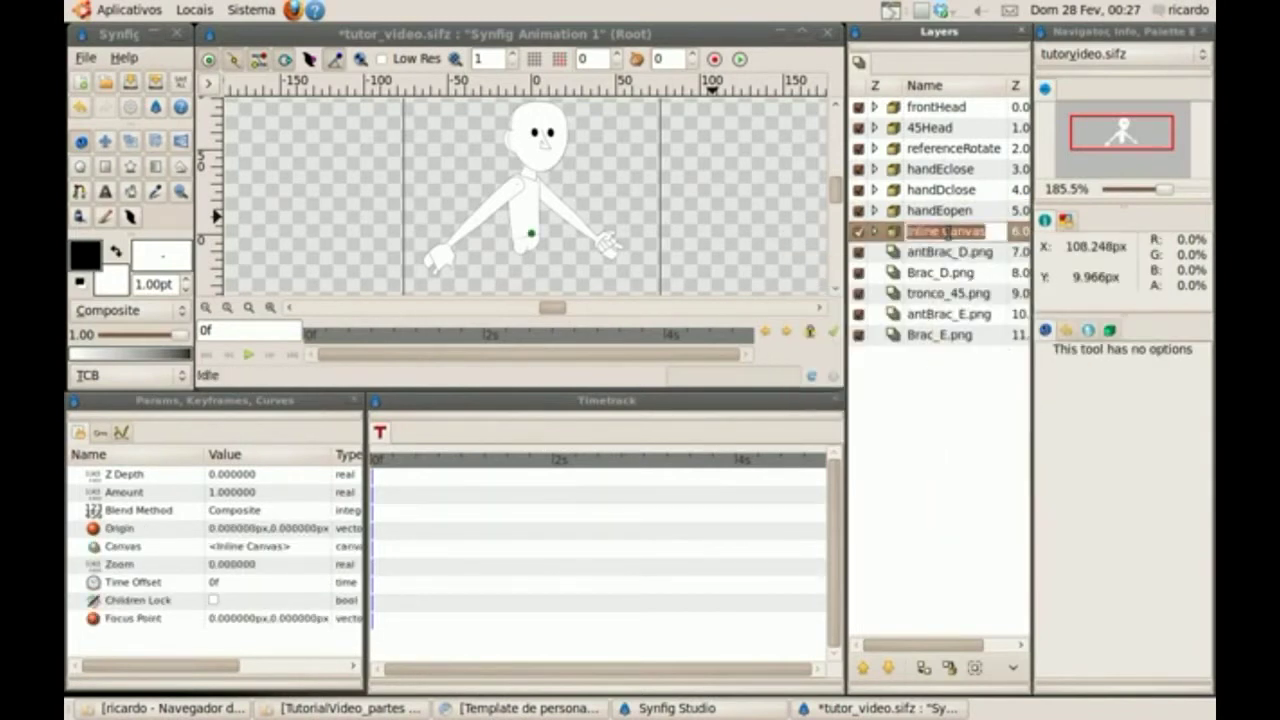
text(handD)
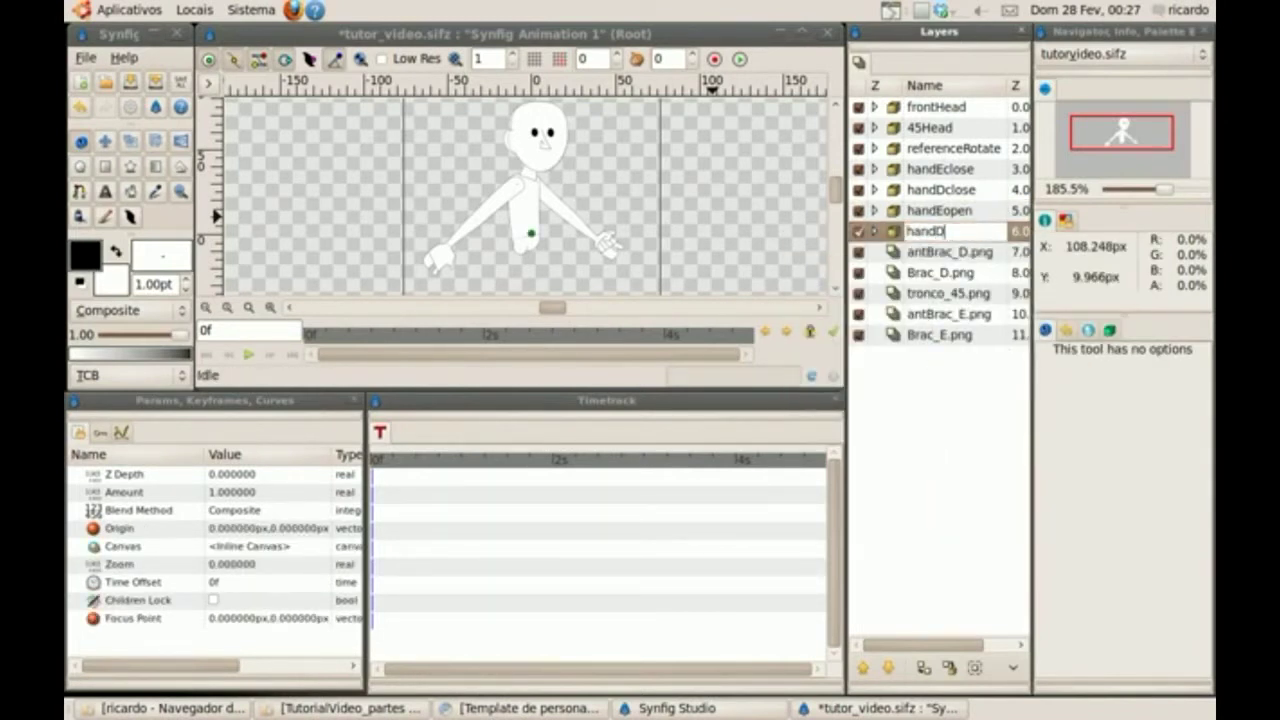
text(open)
key(Return)
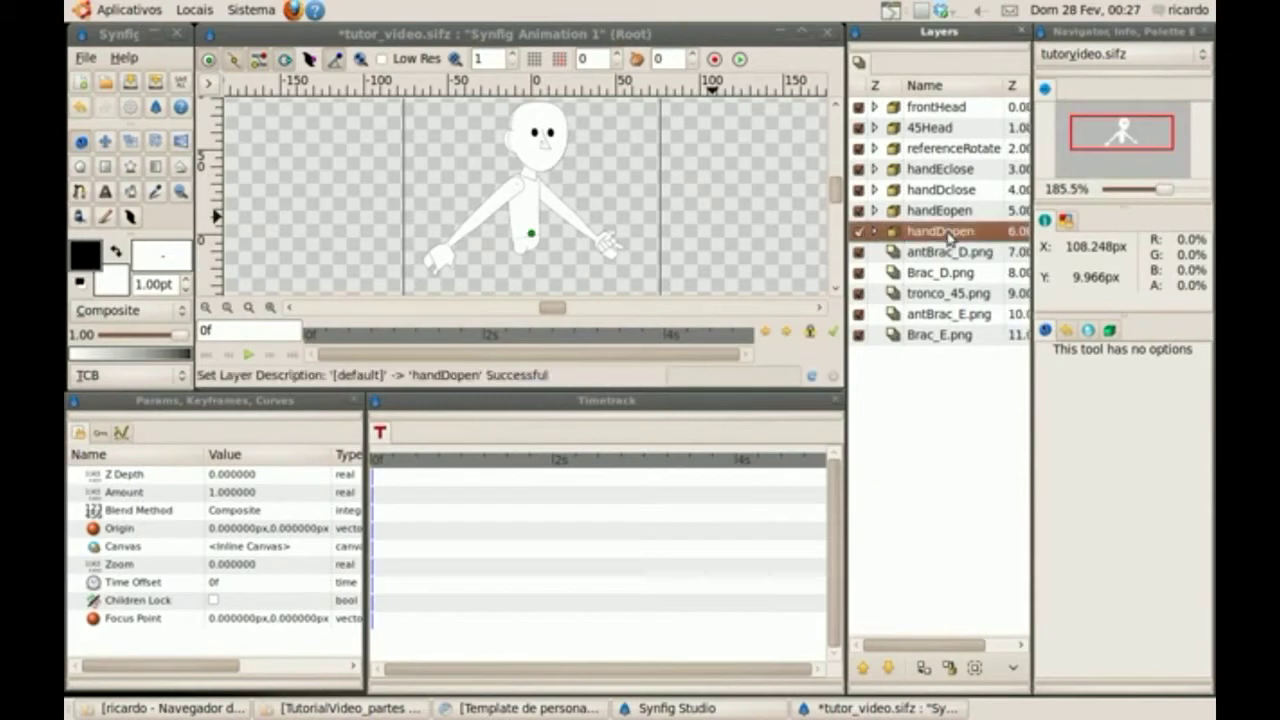
- Encapsulate the forearm layer antBrac_D.png in its own canvas and name it Rfrontarm
click(938, 255)
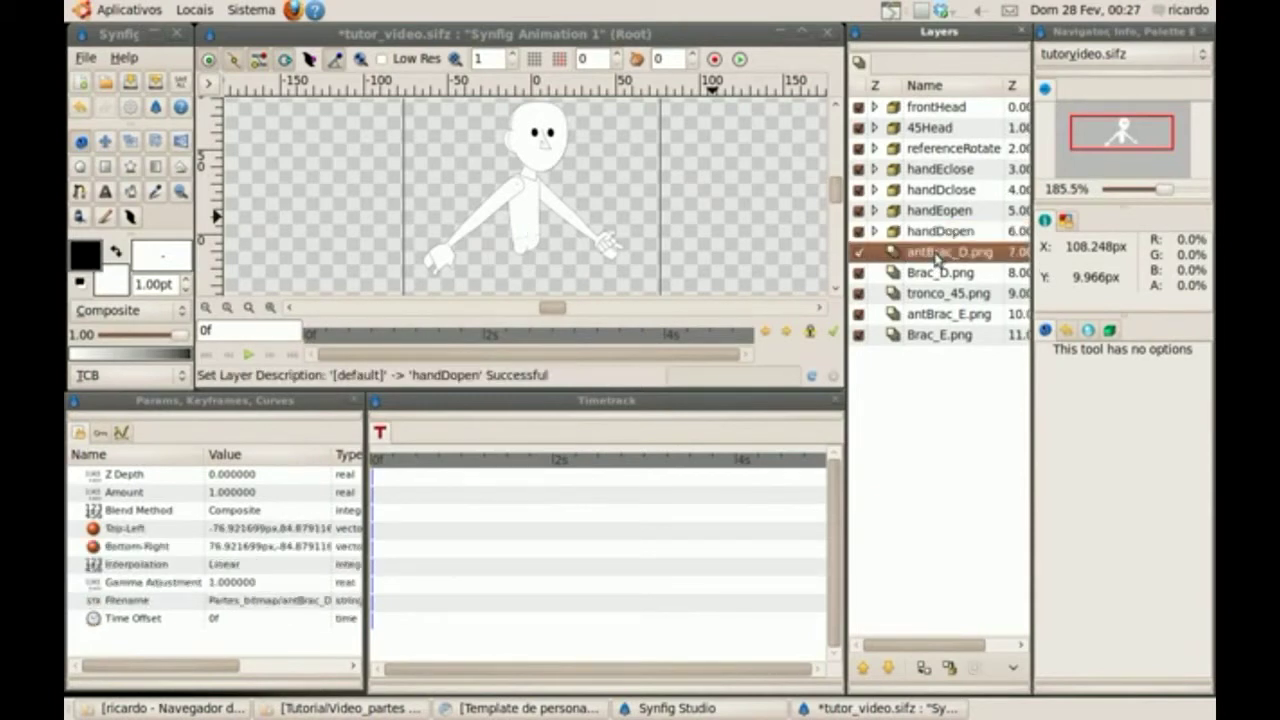
right_click(938, 256)
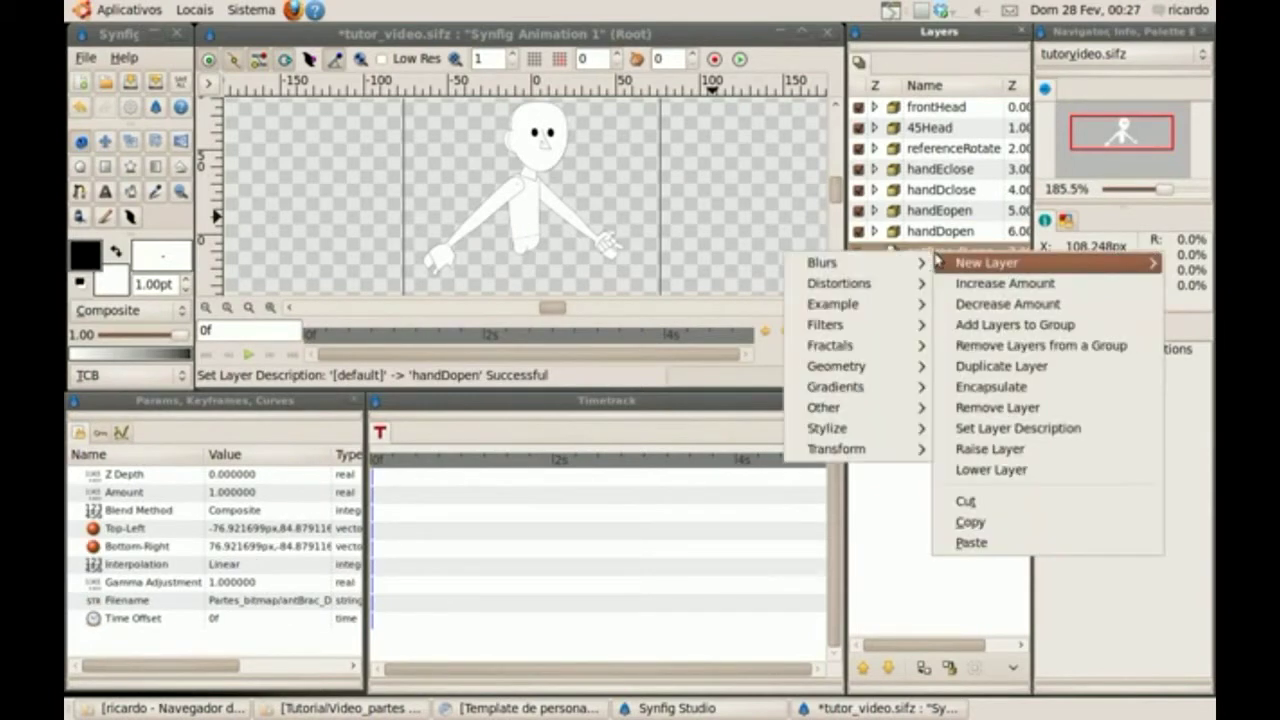
click(976, 384)
double_click(958, 254)
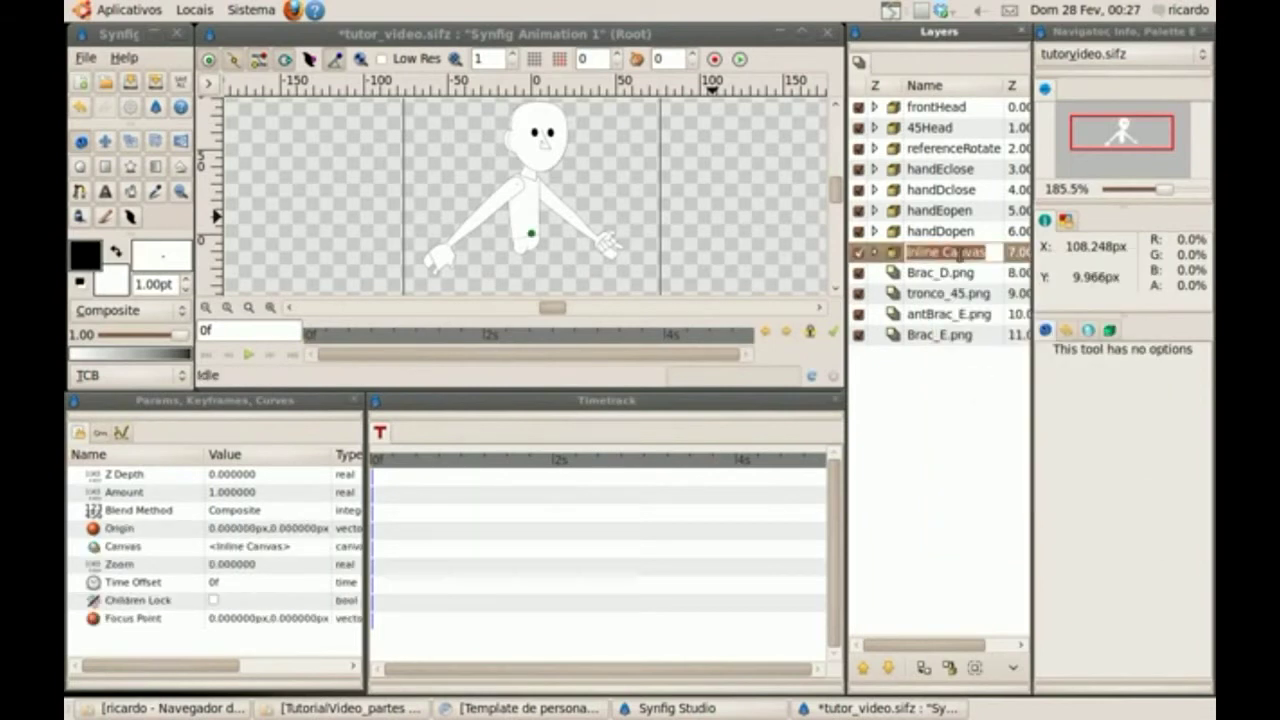
text(R)
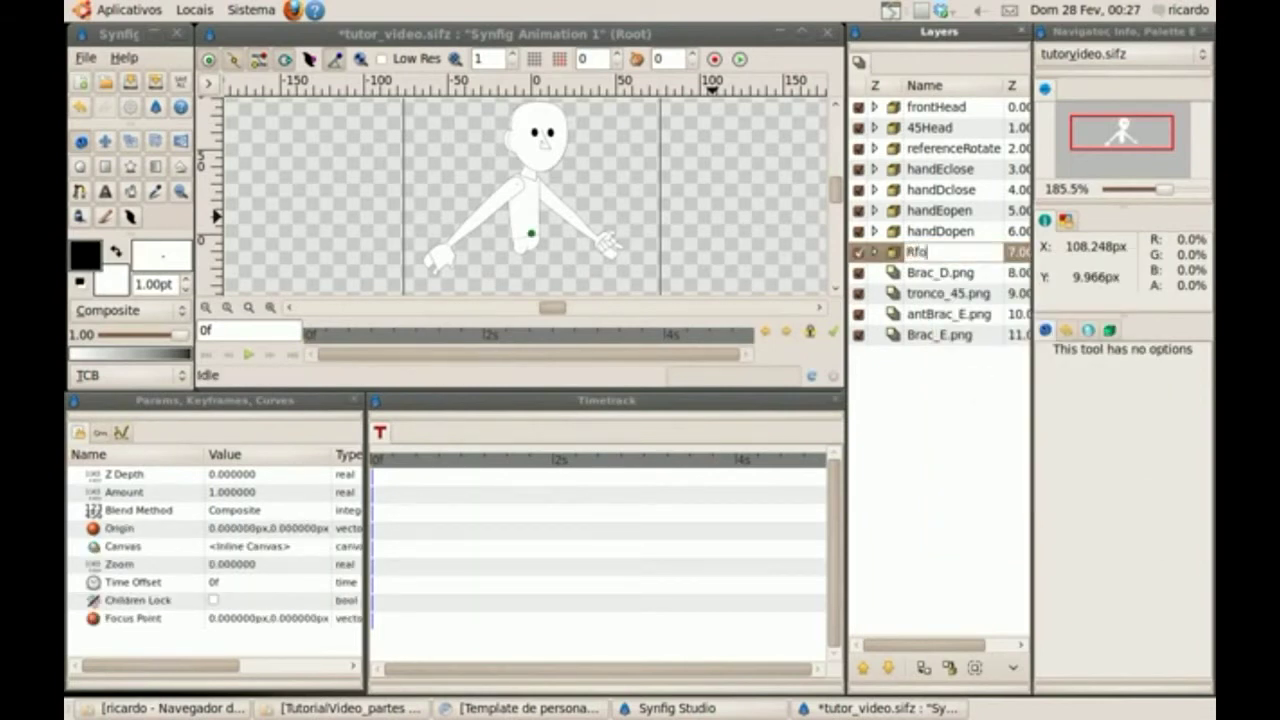
text(frontarm)
key(Return)
- Encapsulate the upper-arm layer Brac_D.png in its own canvas and name it Rarm
click(962, 273)
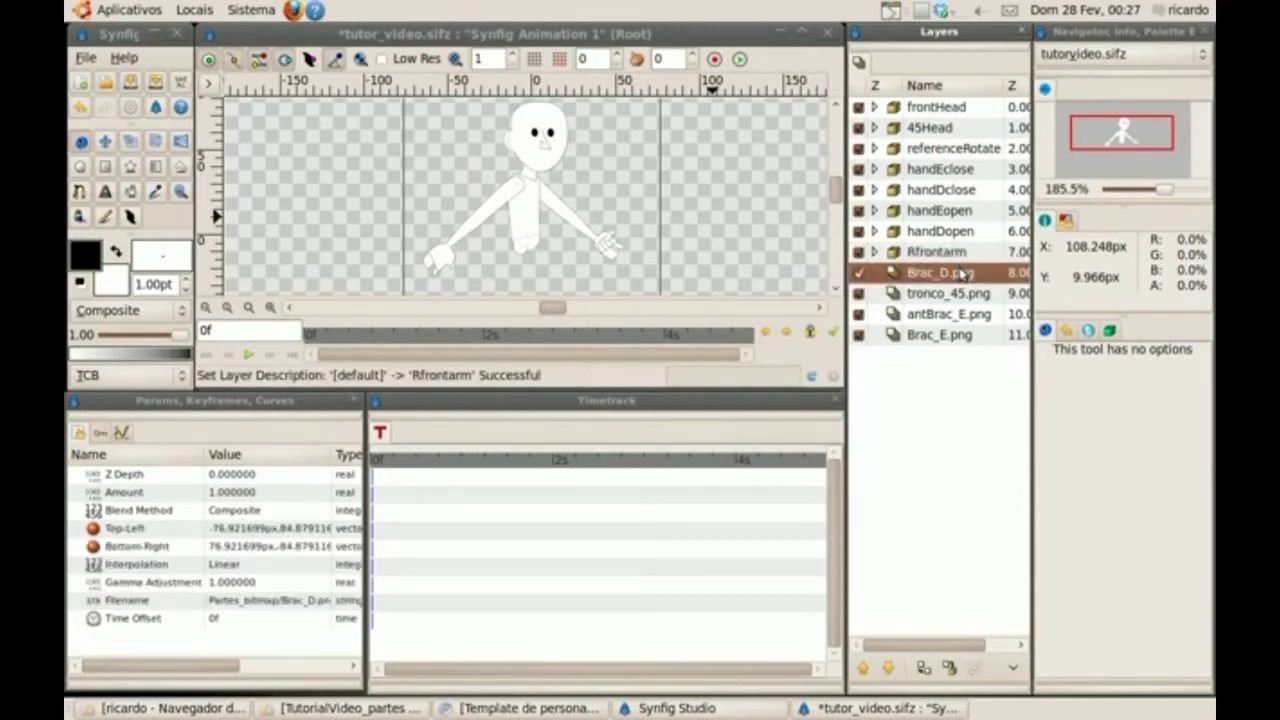
right_click(962, 273)
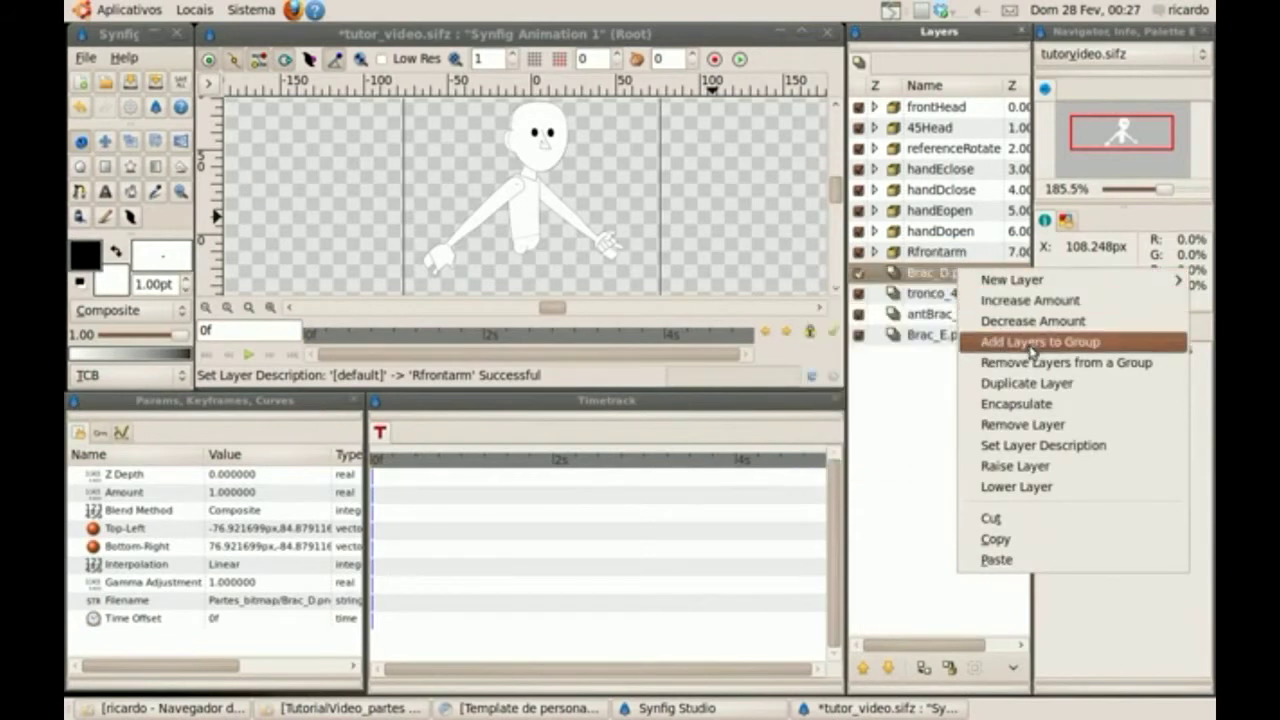
click(1016, 403)
double_click(952, 272)
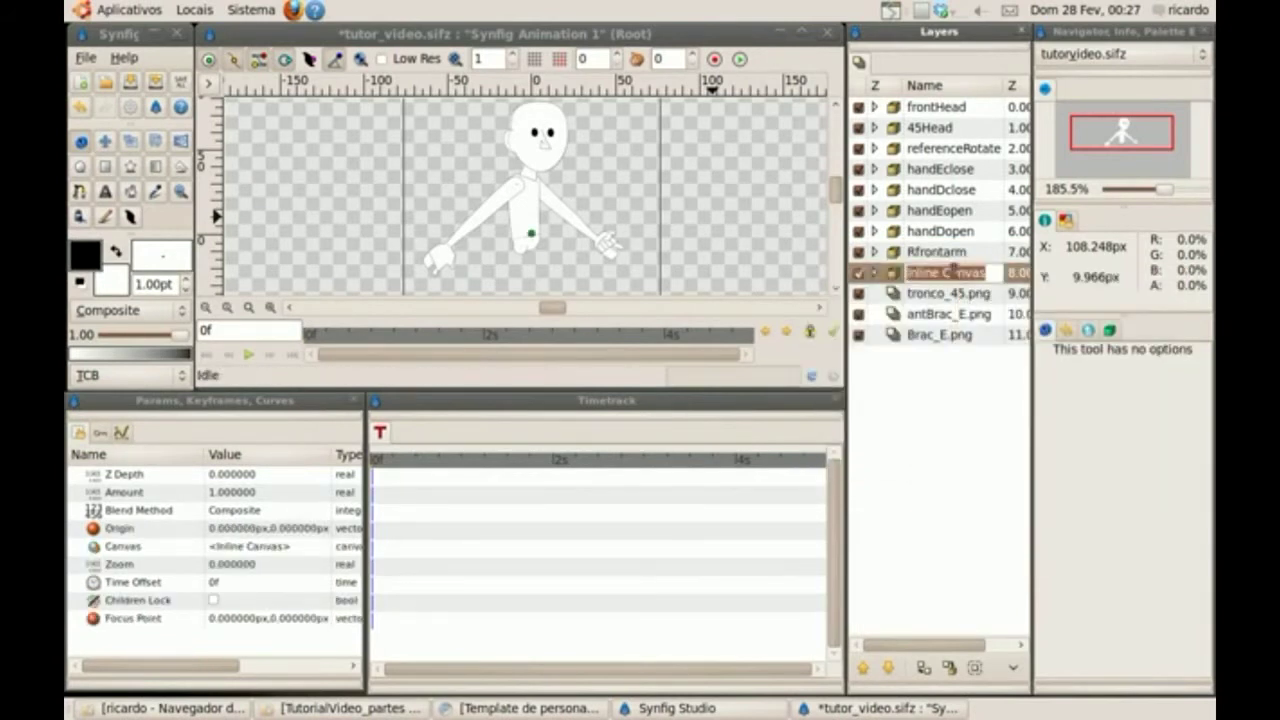
text(Rarm)
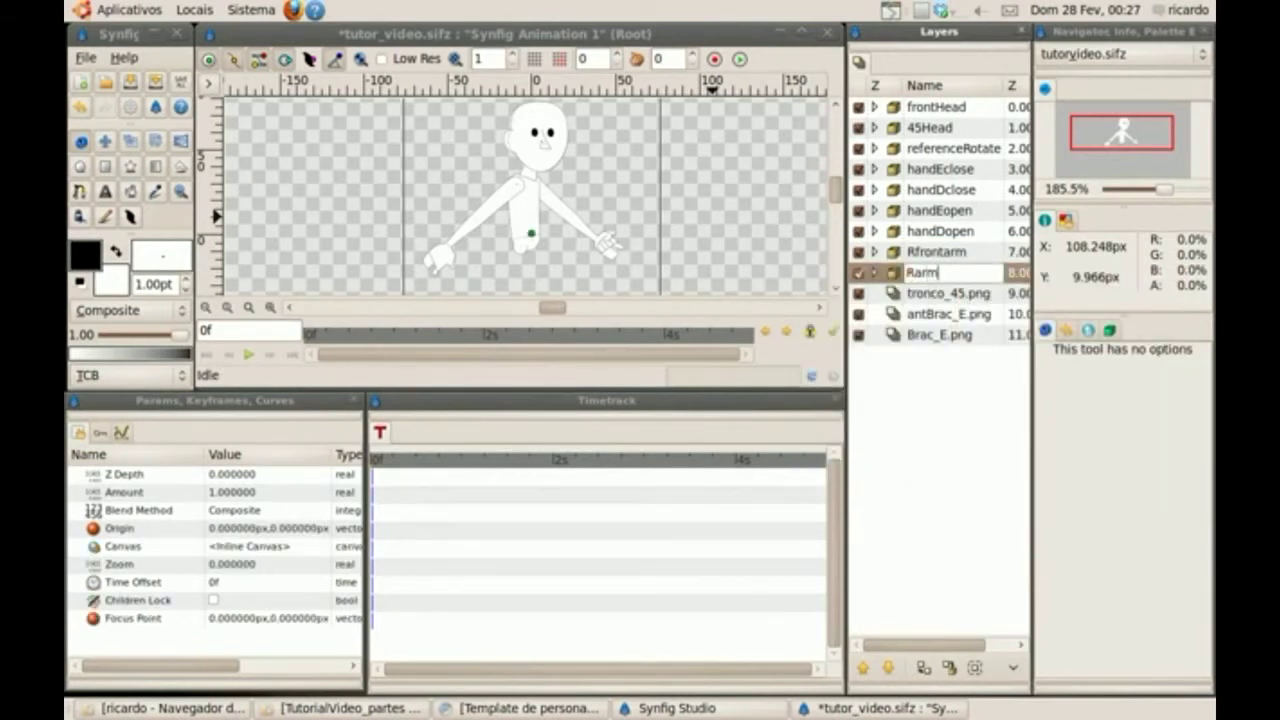
key(Return)
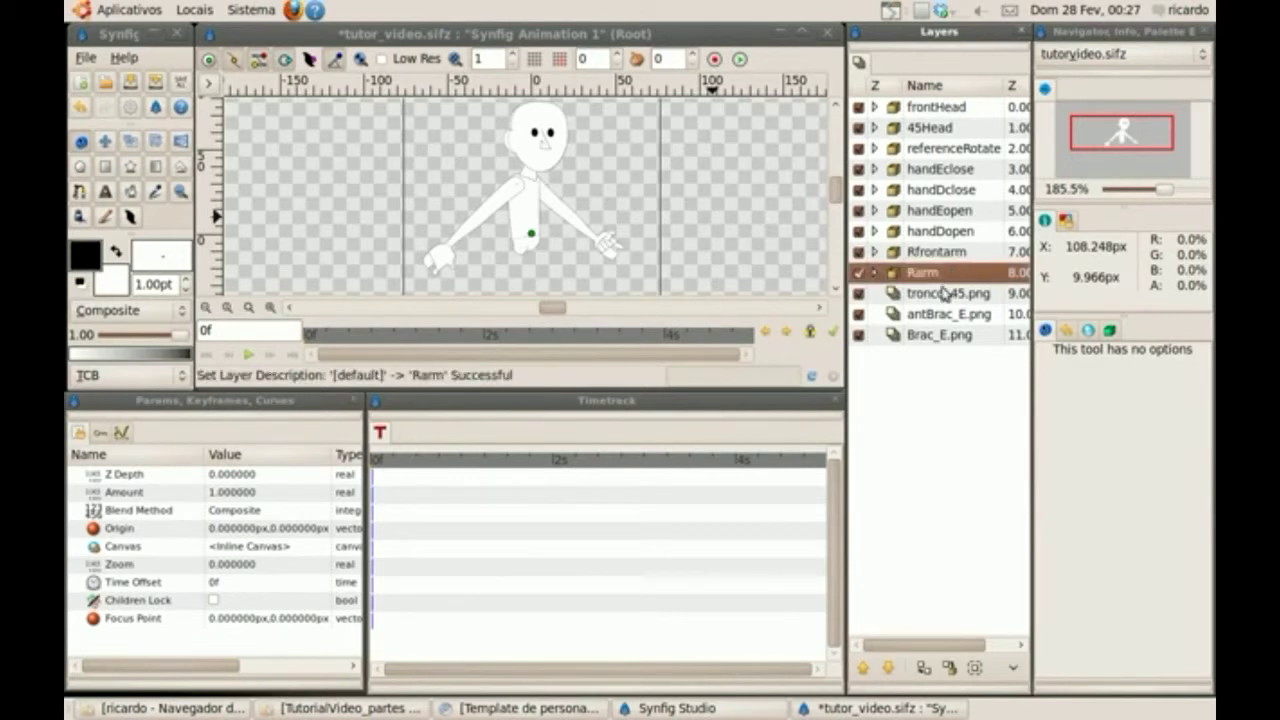
- Encapsulate the torso layer tronco_45.png in its own canvas and name it body
click(938, 300)
right_click(940, 300)
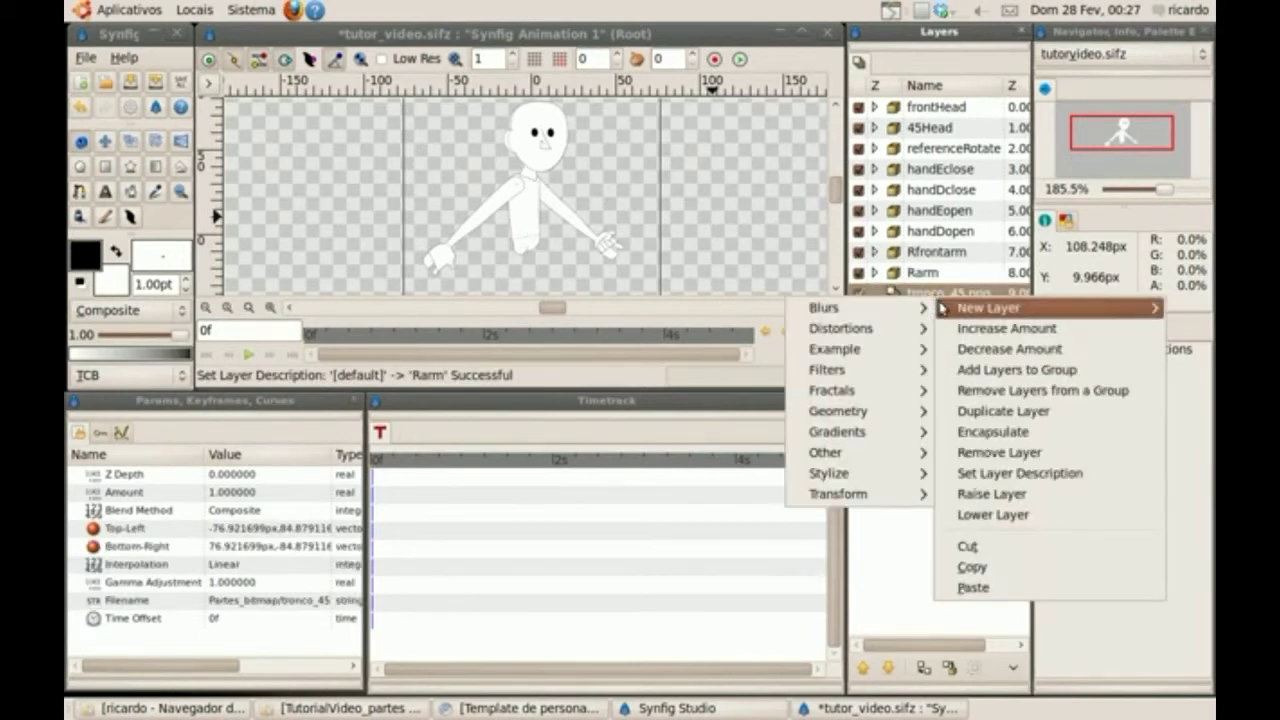
click(986, 432)
double_click(966, 296)
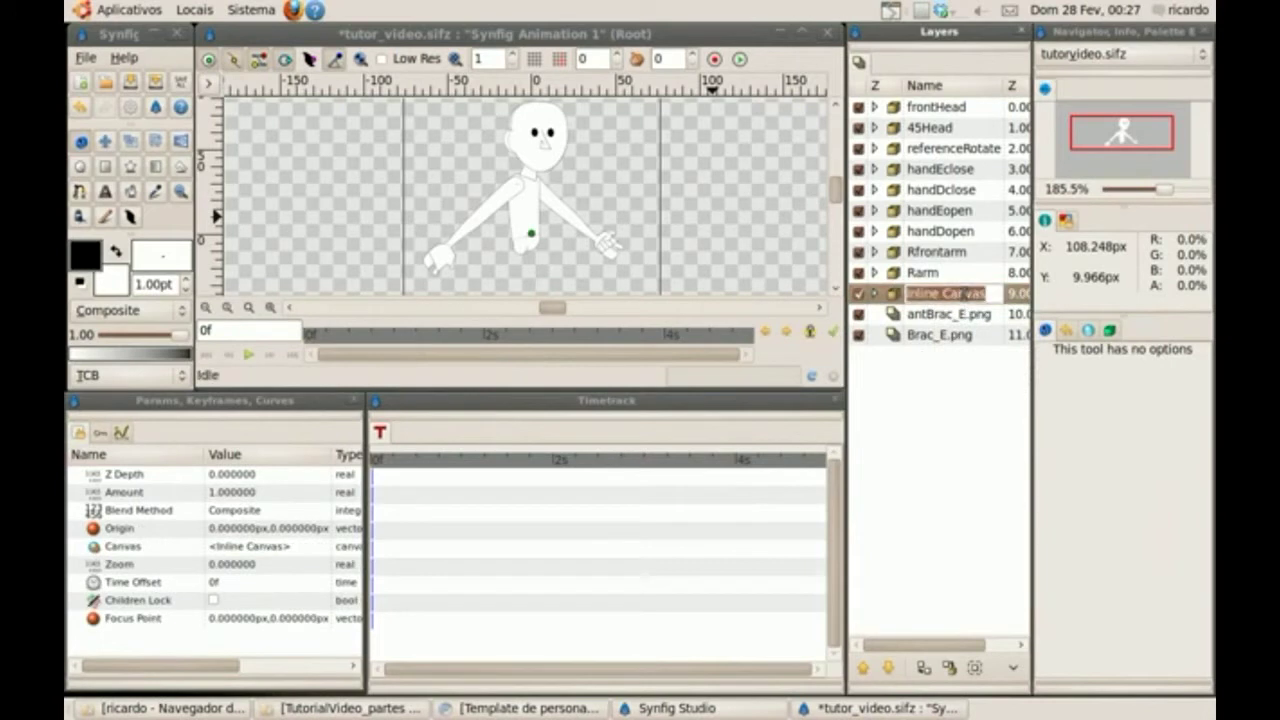
text(body)
key(Return)
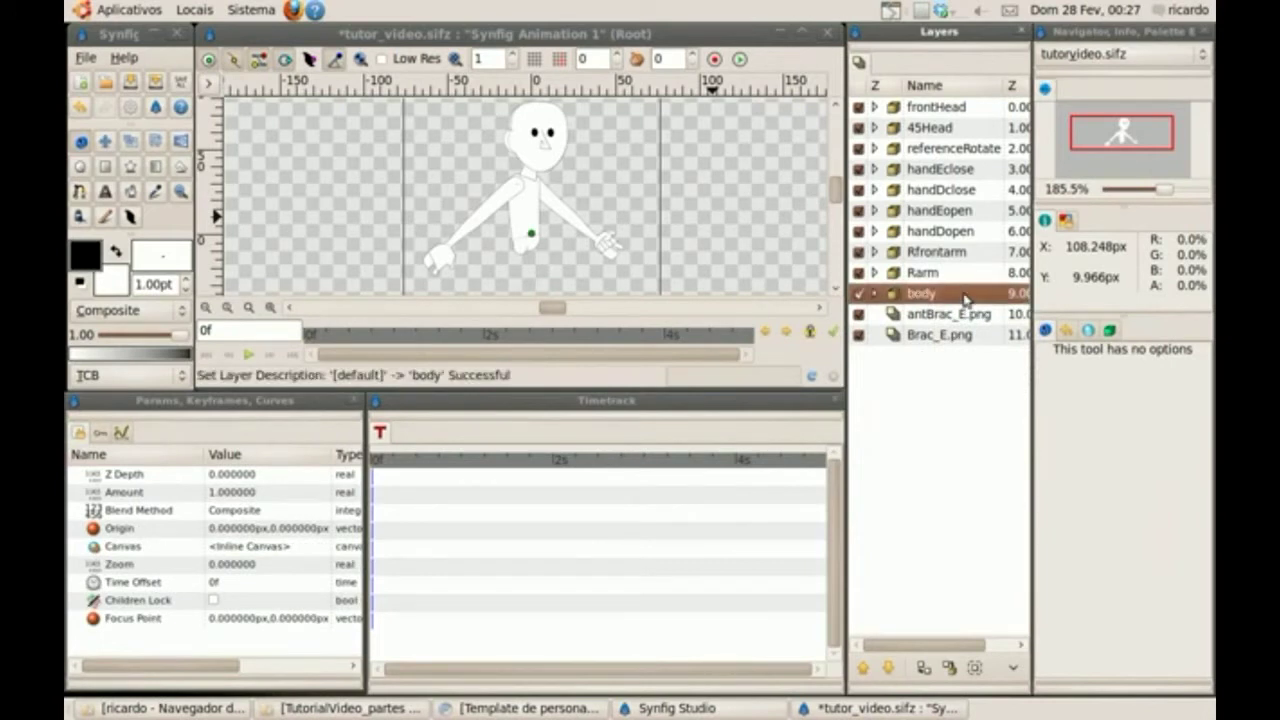
- Encapsulate the forearm layer antBrac_E.png in its own canvas and name it LfrontArm
click(960, 314)
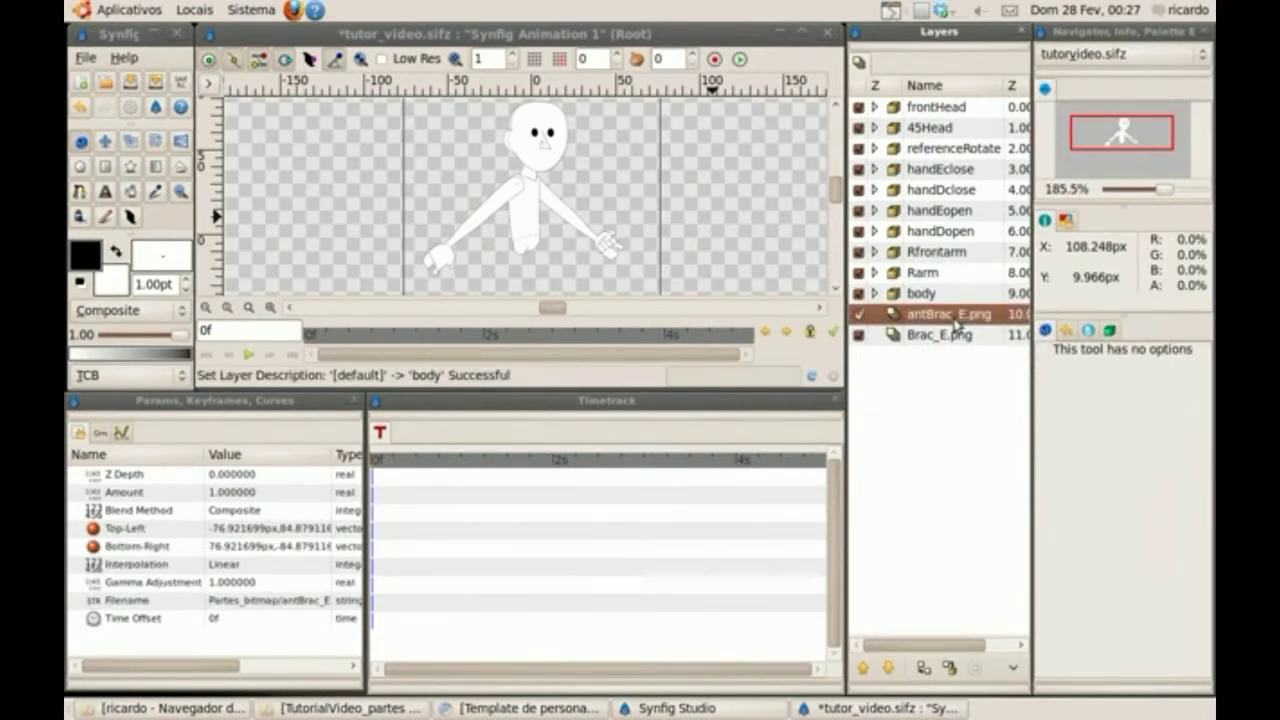
right_click(957, 318)
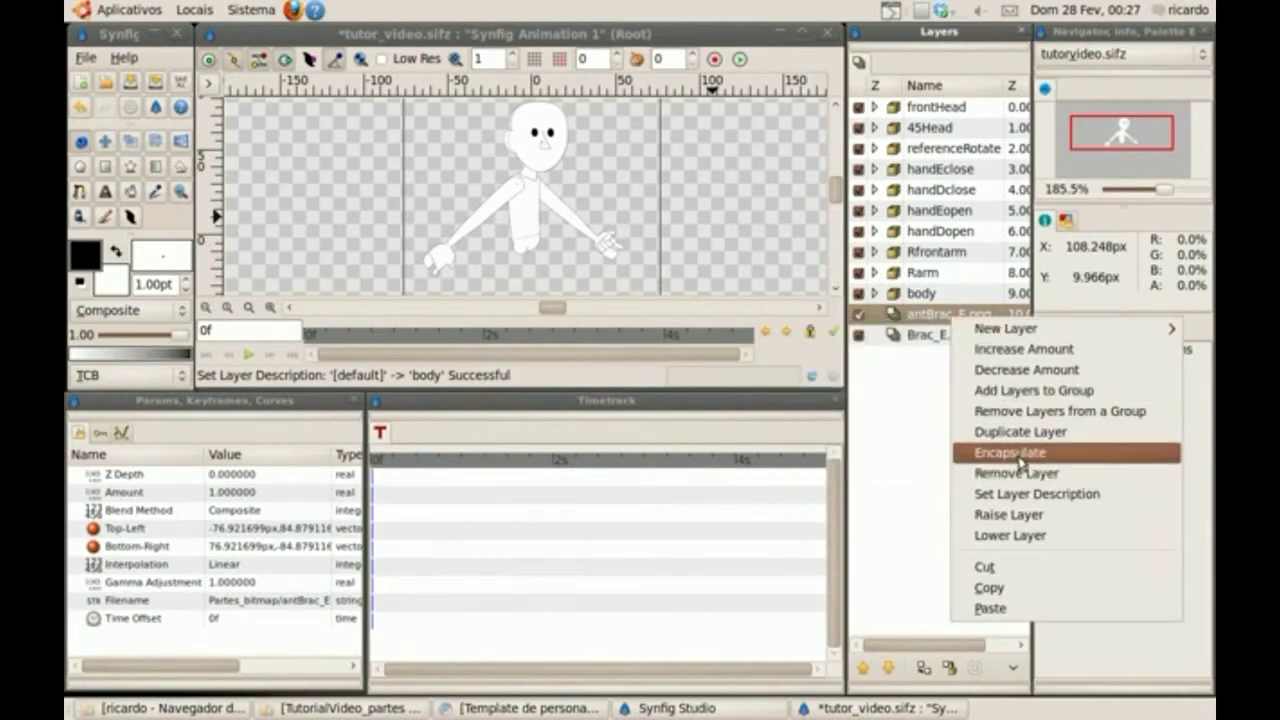
click(1019, 453)
double_click(978, 314)
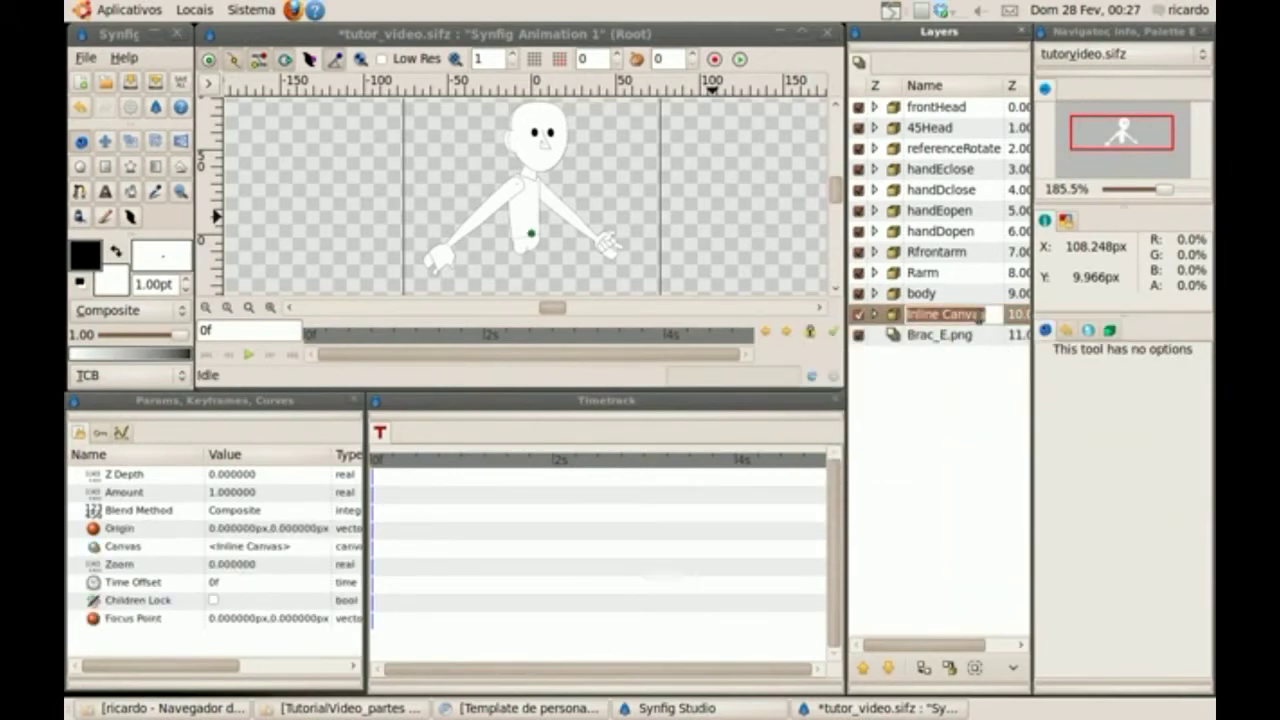
text(Lfro)
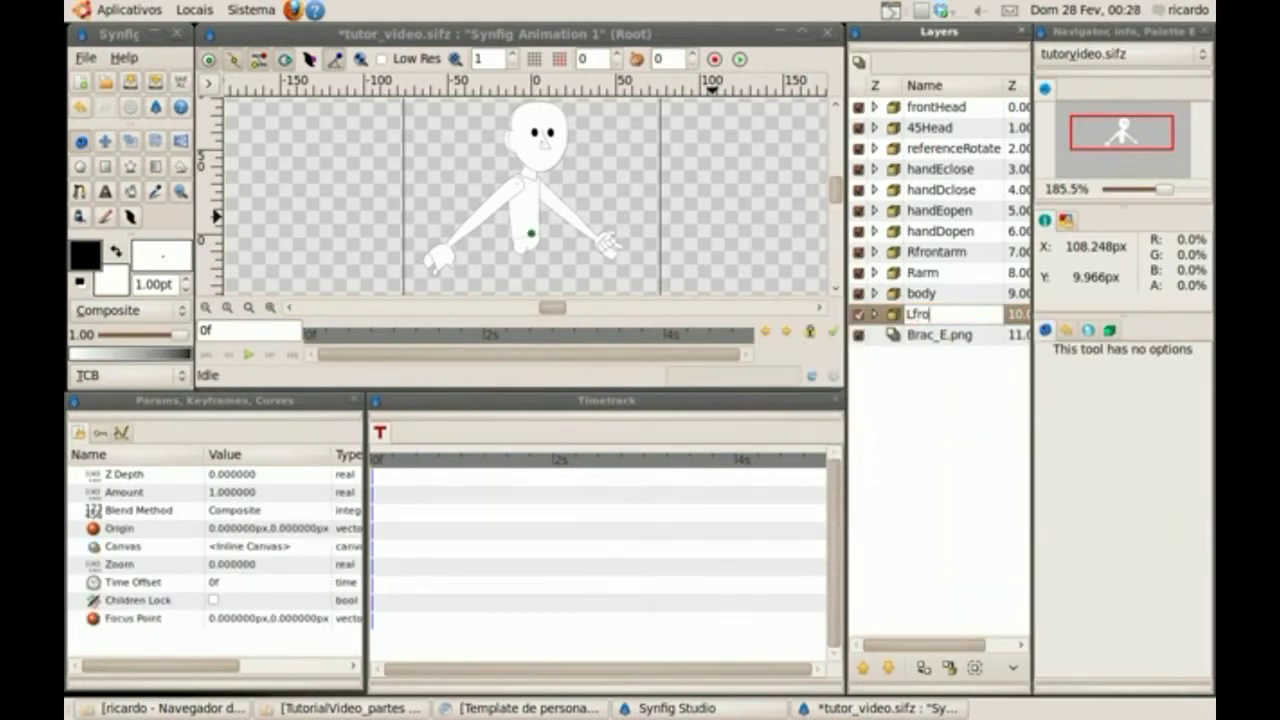
text(ntArm)
key(Return)
- Encapsulate the upper-arm layer Brac_E.png in its own canvas and name it LArm
click(956, 337)
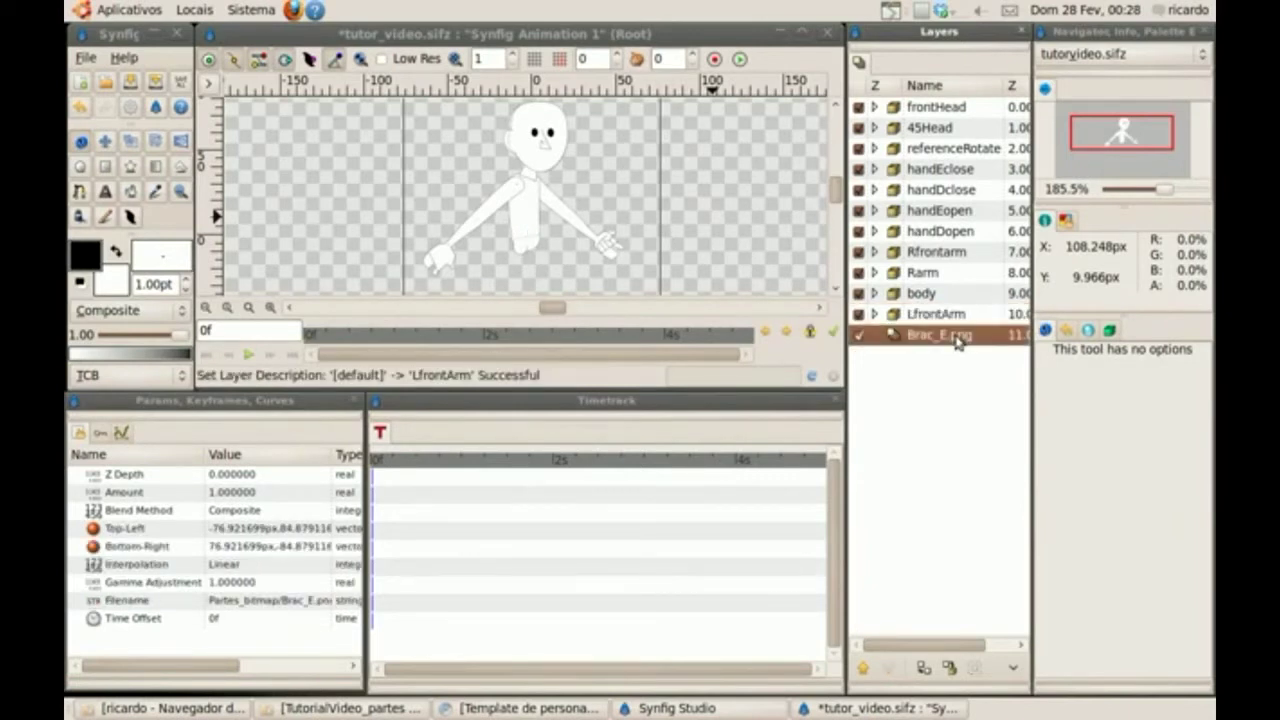
right_click(956, 338)
click(1013, 470)
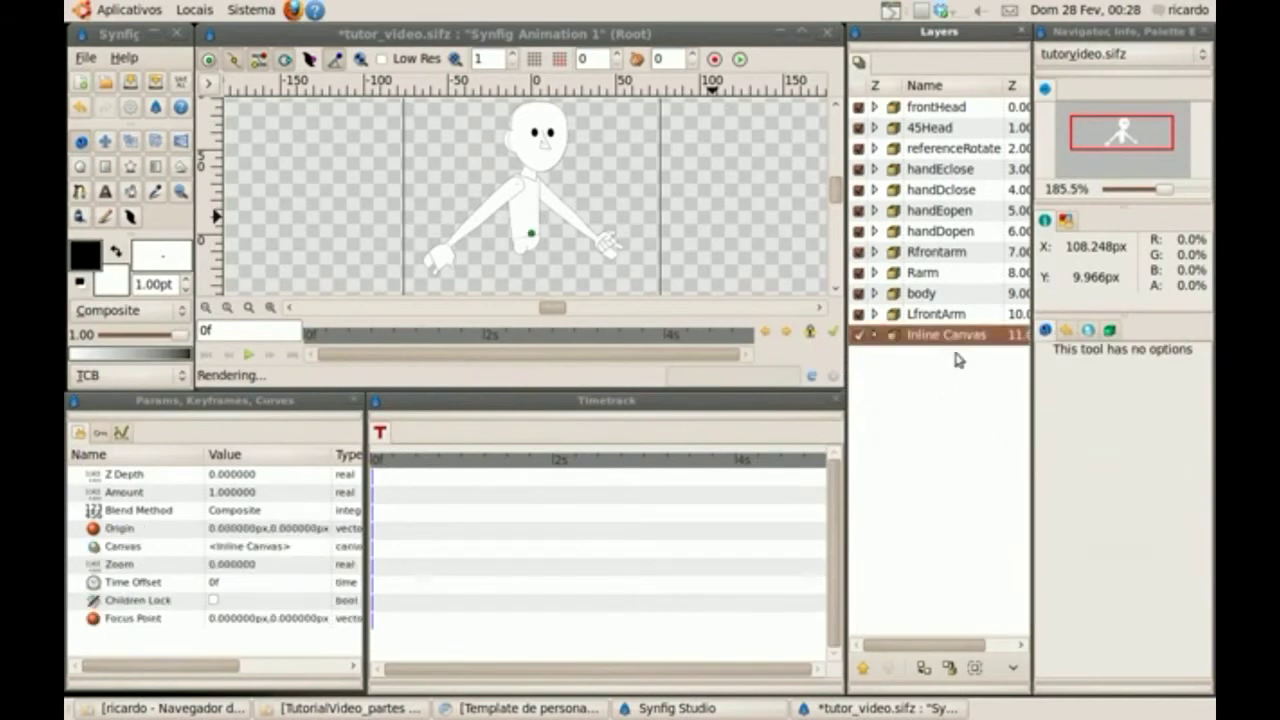
double_click(951, 336)
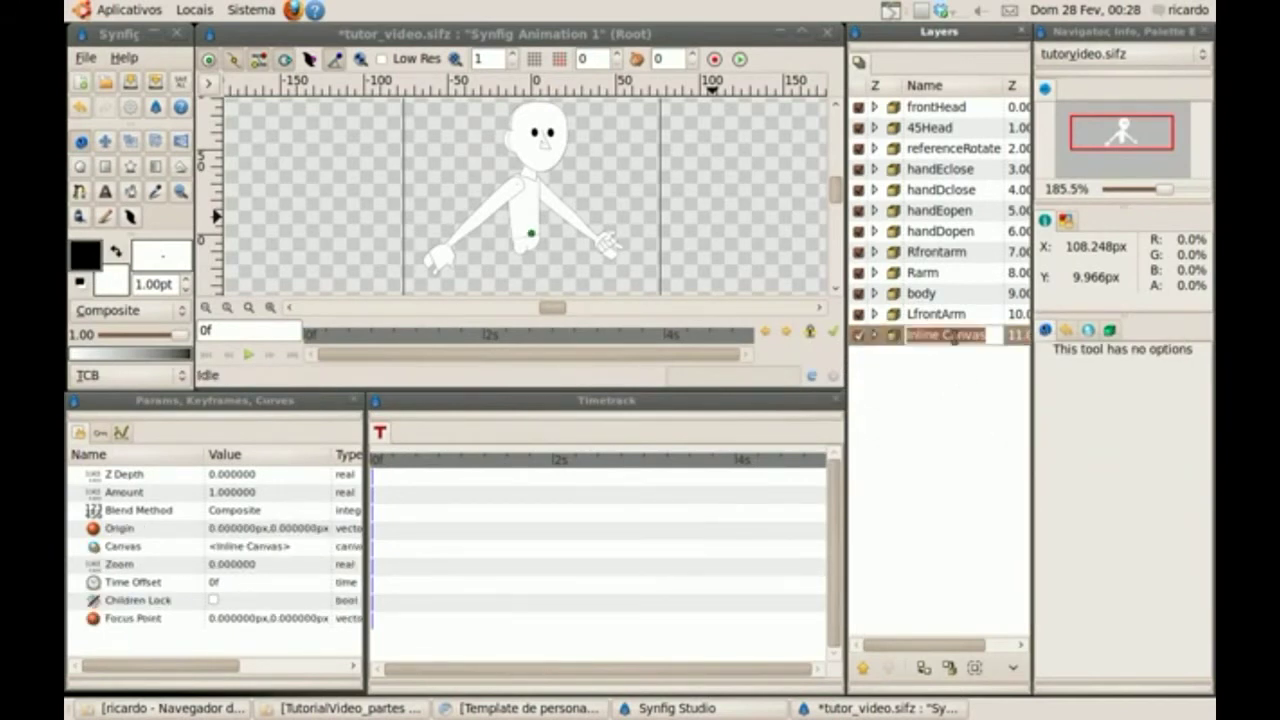
text(LArm)
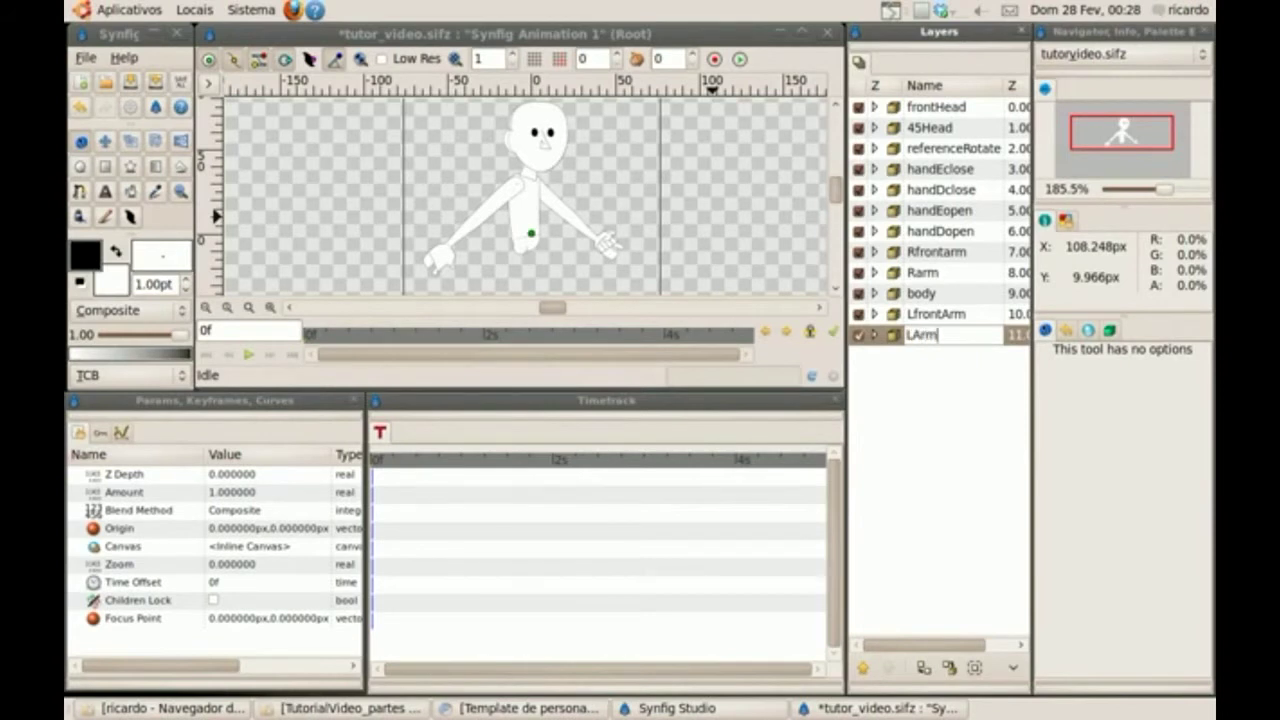
key(Return)
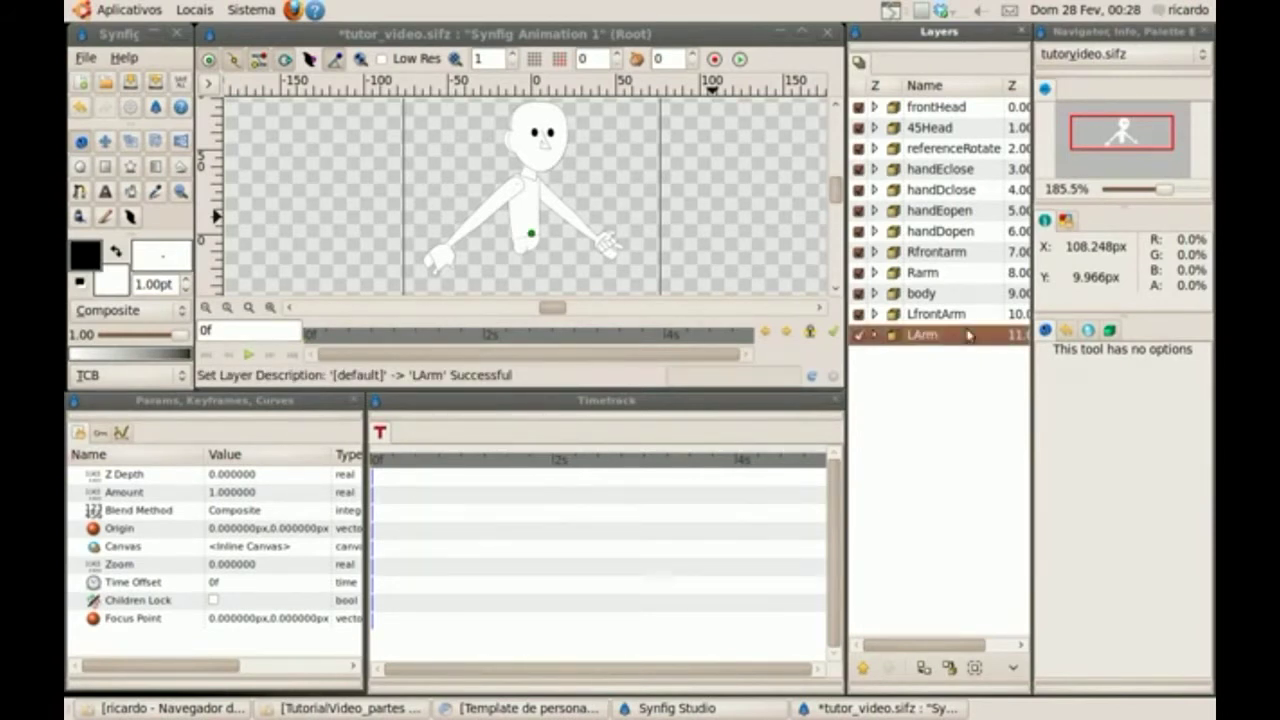
- Switch the frontHead layer's visibility off and on to compare it with the 45Head layer beneath
click(925, 108)
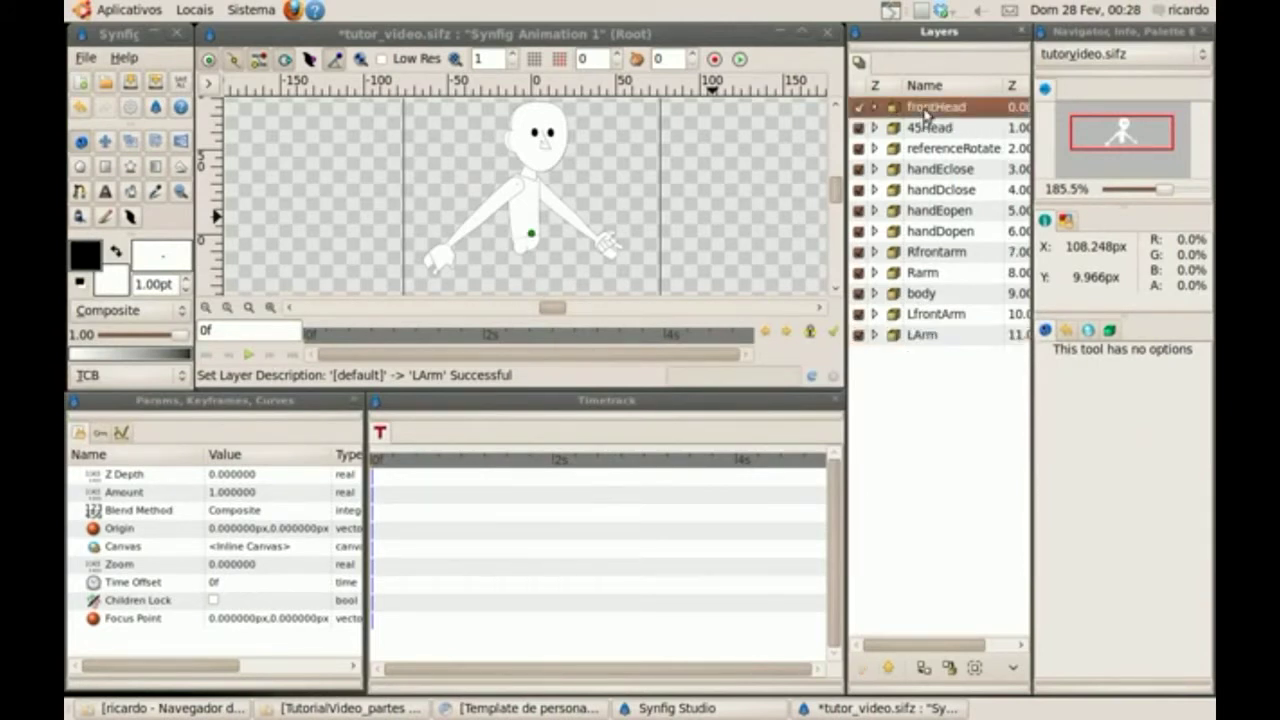
click(858, 107)
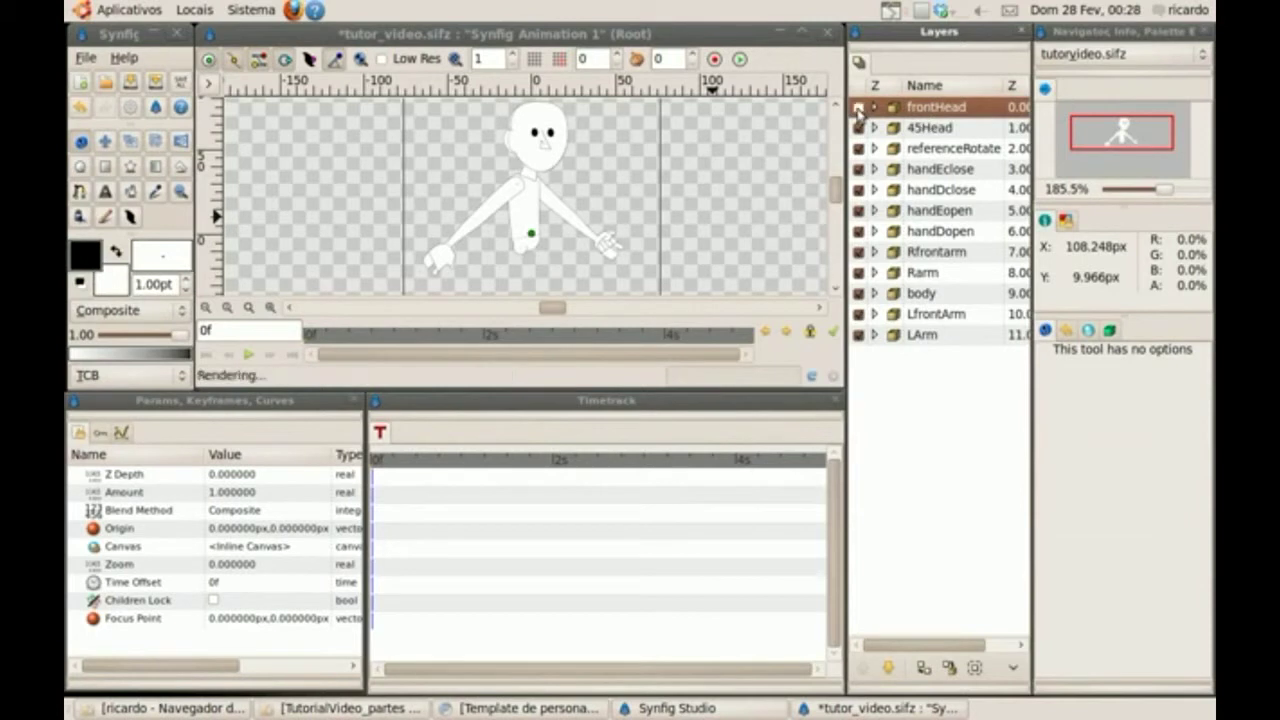
click(858, 108)
click(858, 108)
click(858, 108)
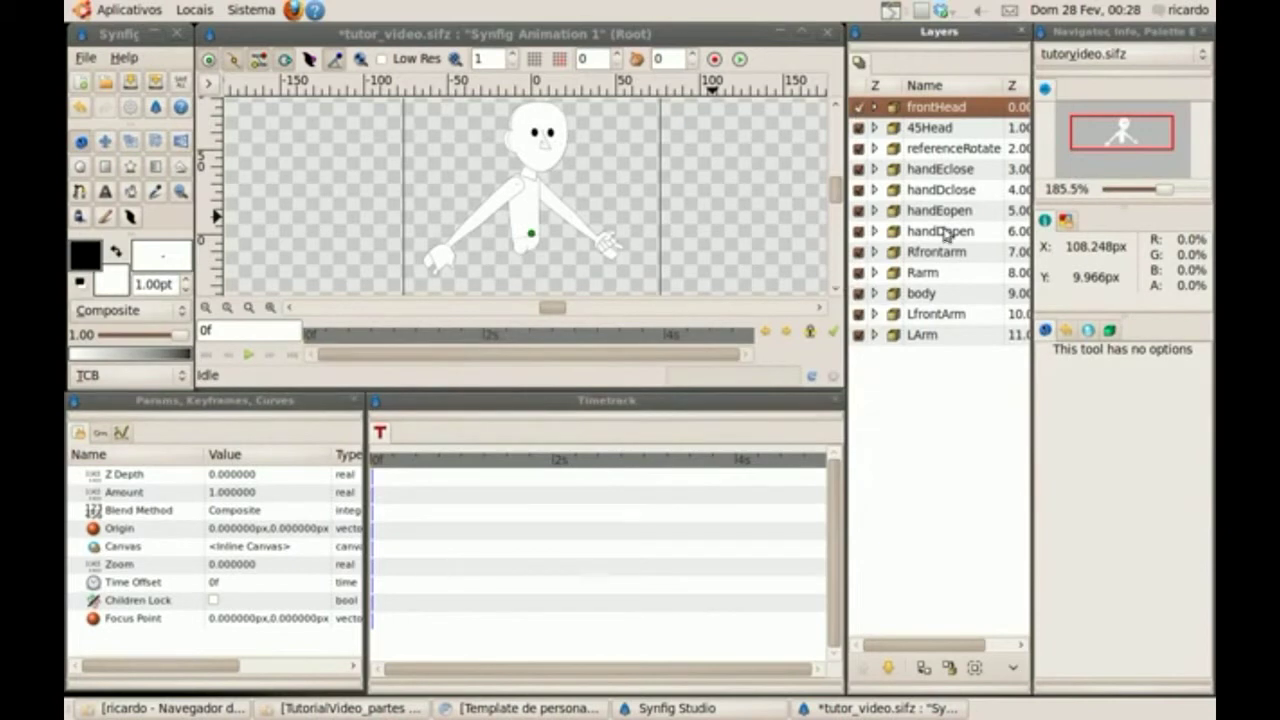
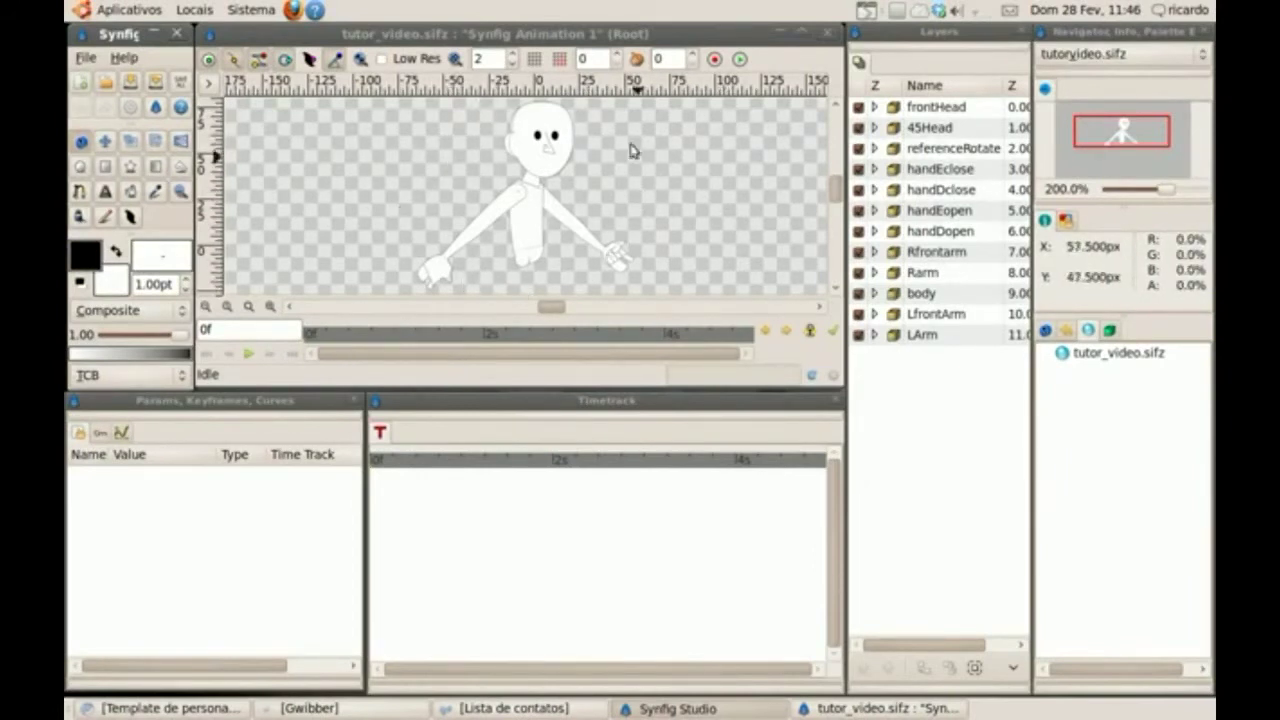
click(858, 107)
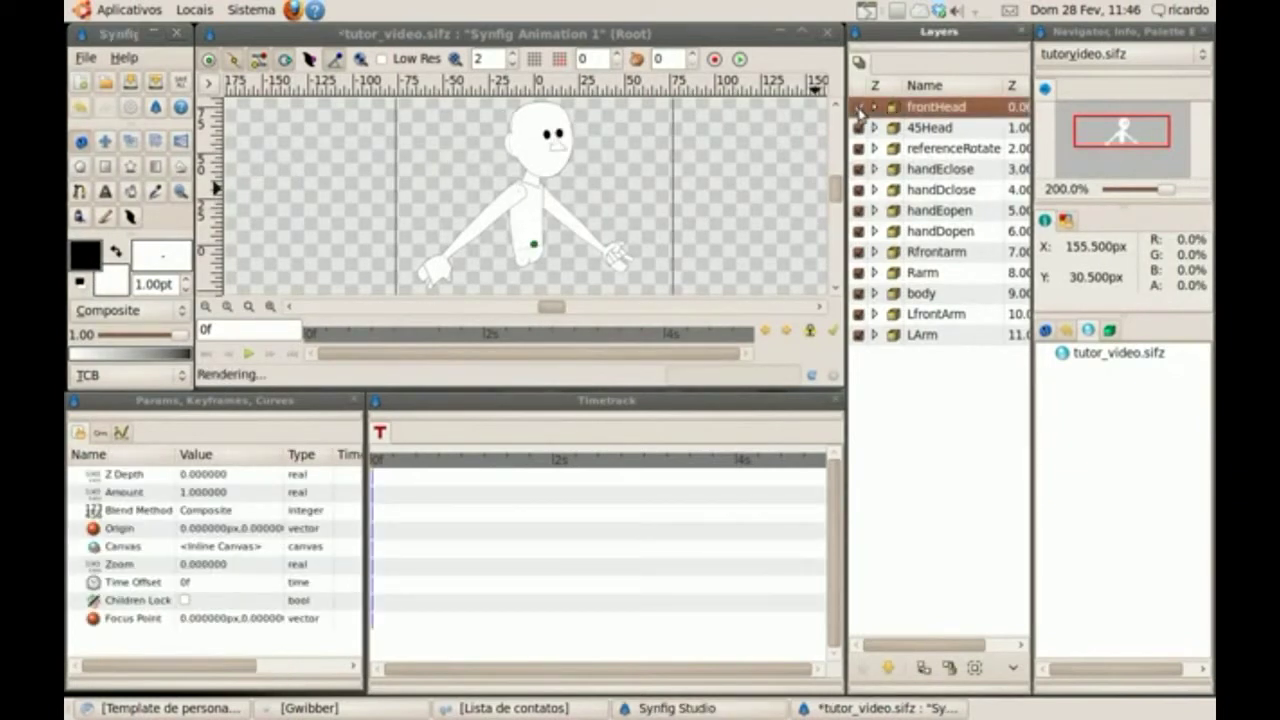
click(906, 128)
- Export the inline canvas of the frontHead layer under the name head1
click(908, 114)
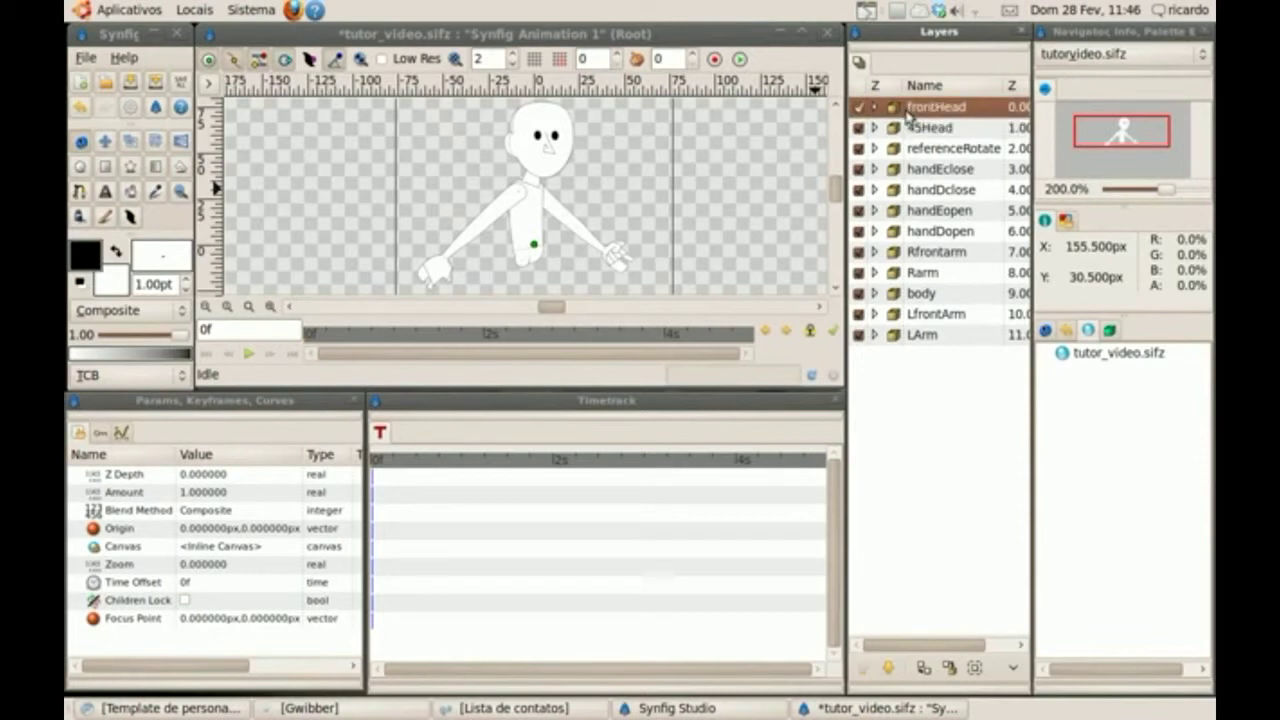
right_click(230, 554)
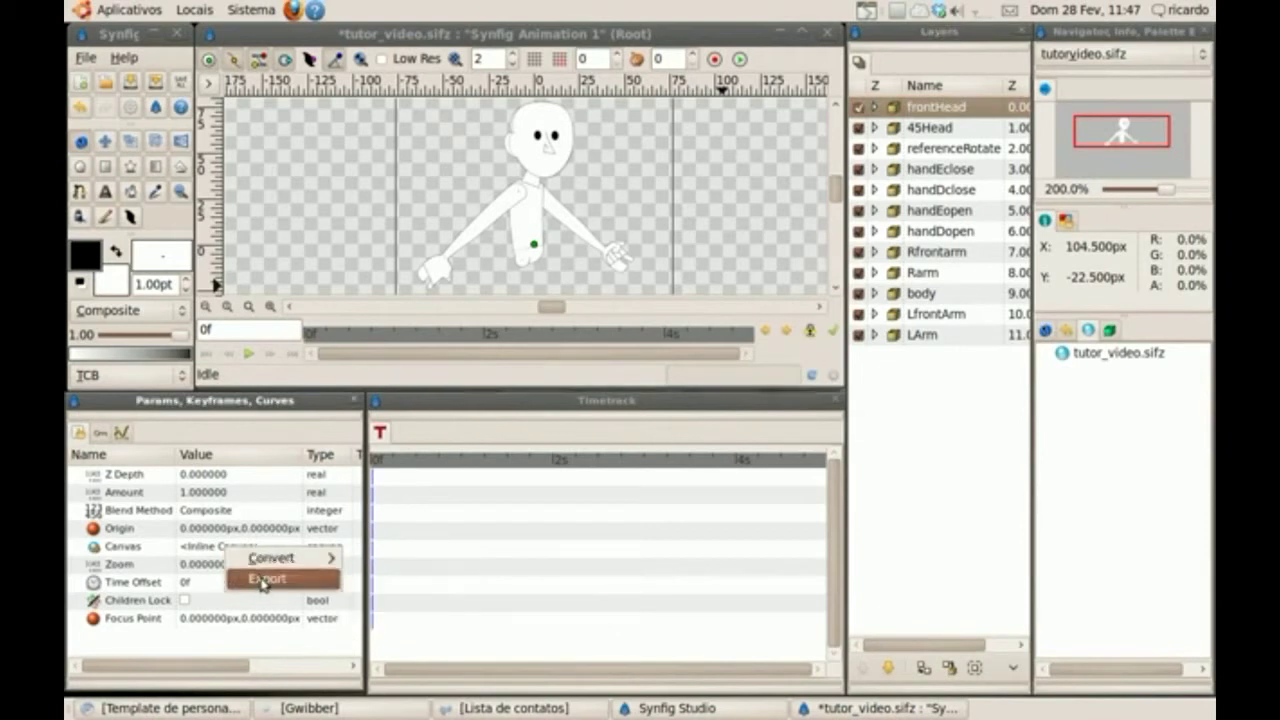
click(263, 580)
text(head)
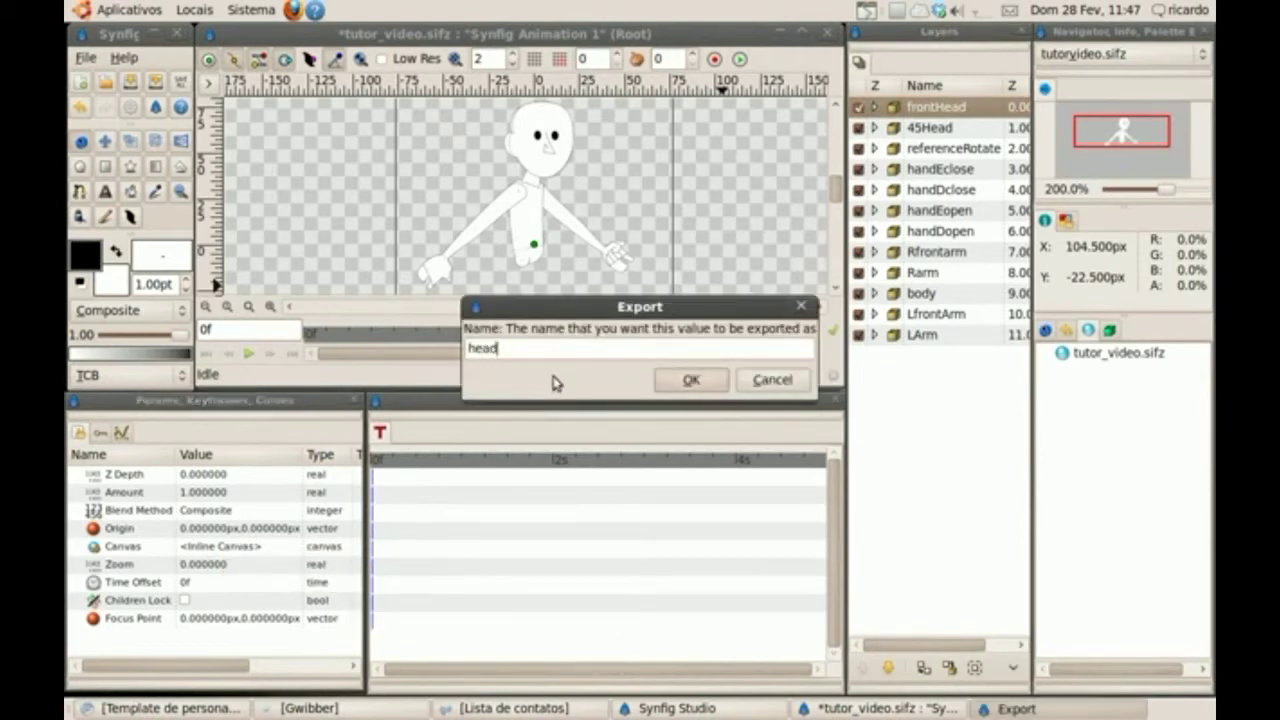
text(1)
click(666, 381)
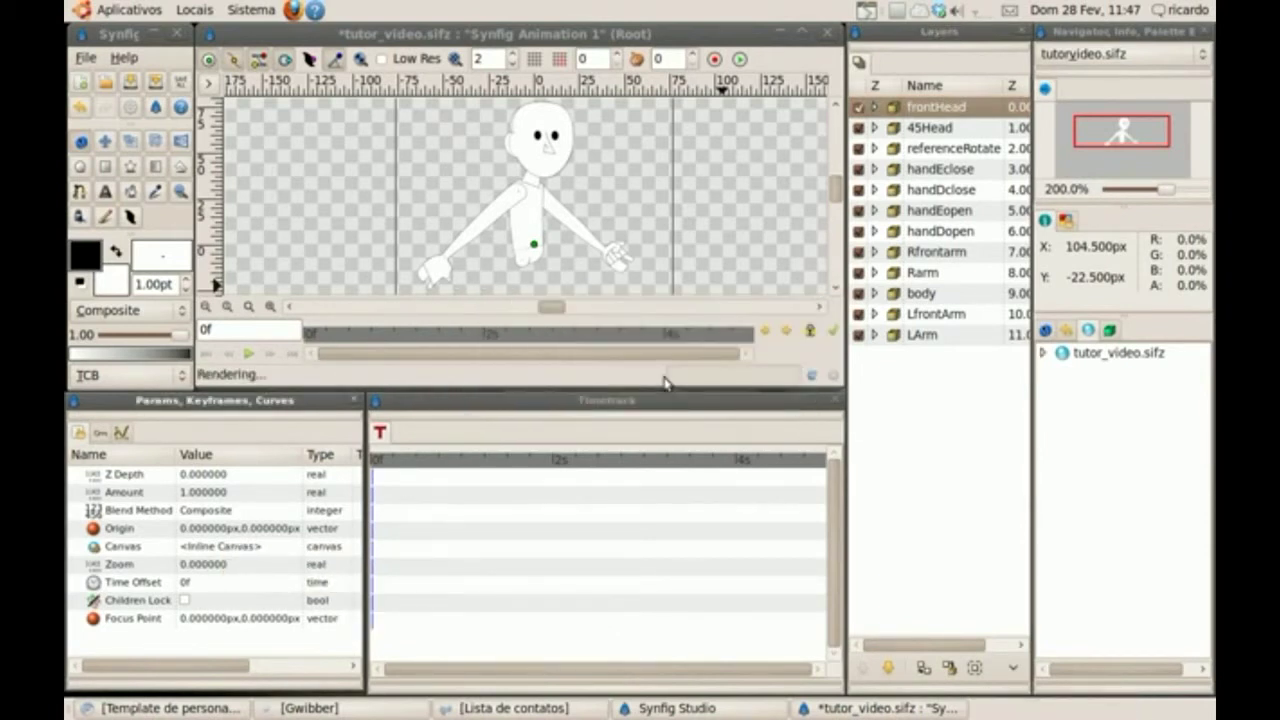
- Export the inline canvas of the 45Head layer under the name head2 and expand tutor_video.sifz in the canvas browser
click(930, 129)
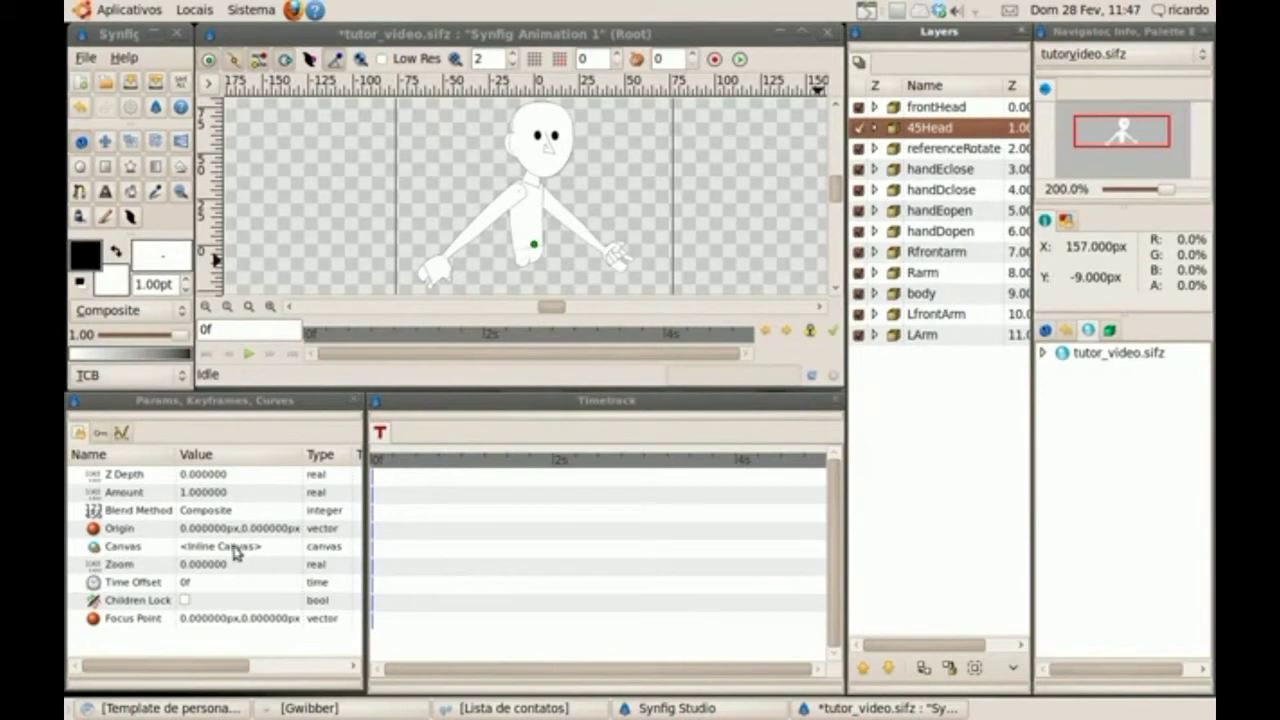
right_click(236, 553)
click(264, 578)
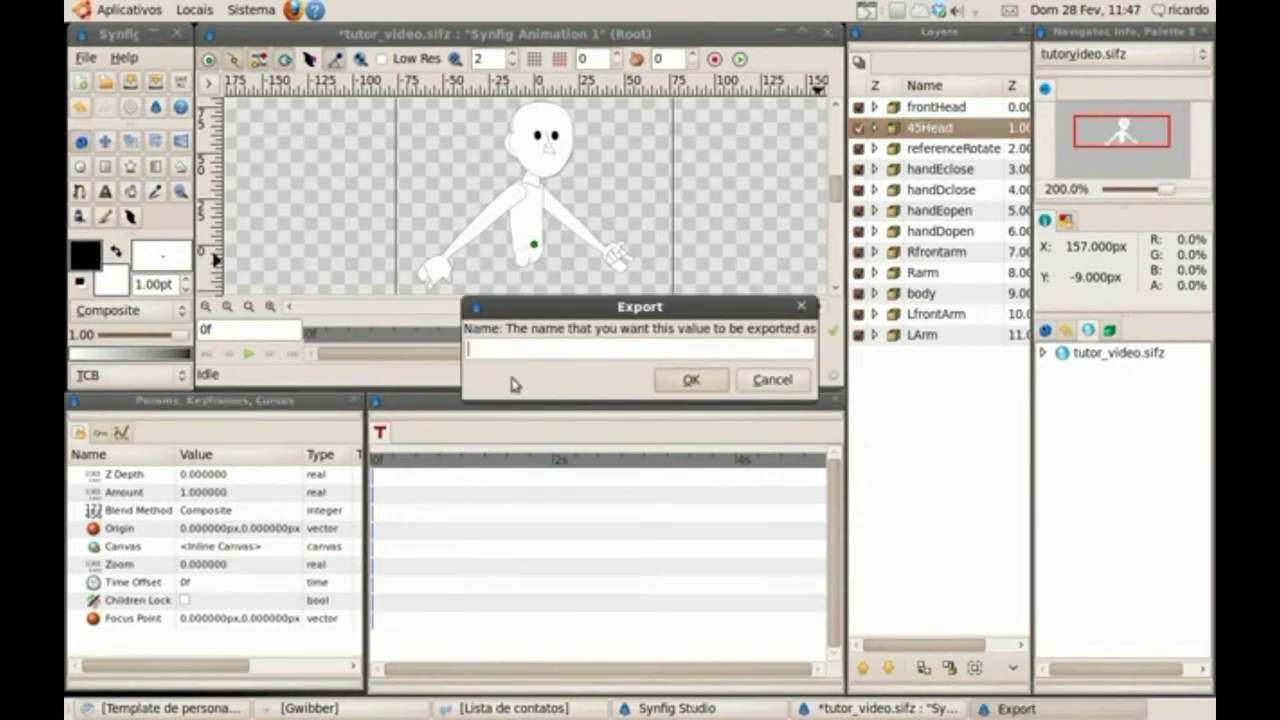
text(head2)
click(692, 381)
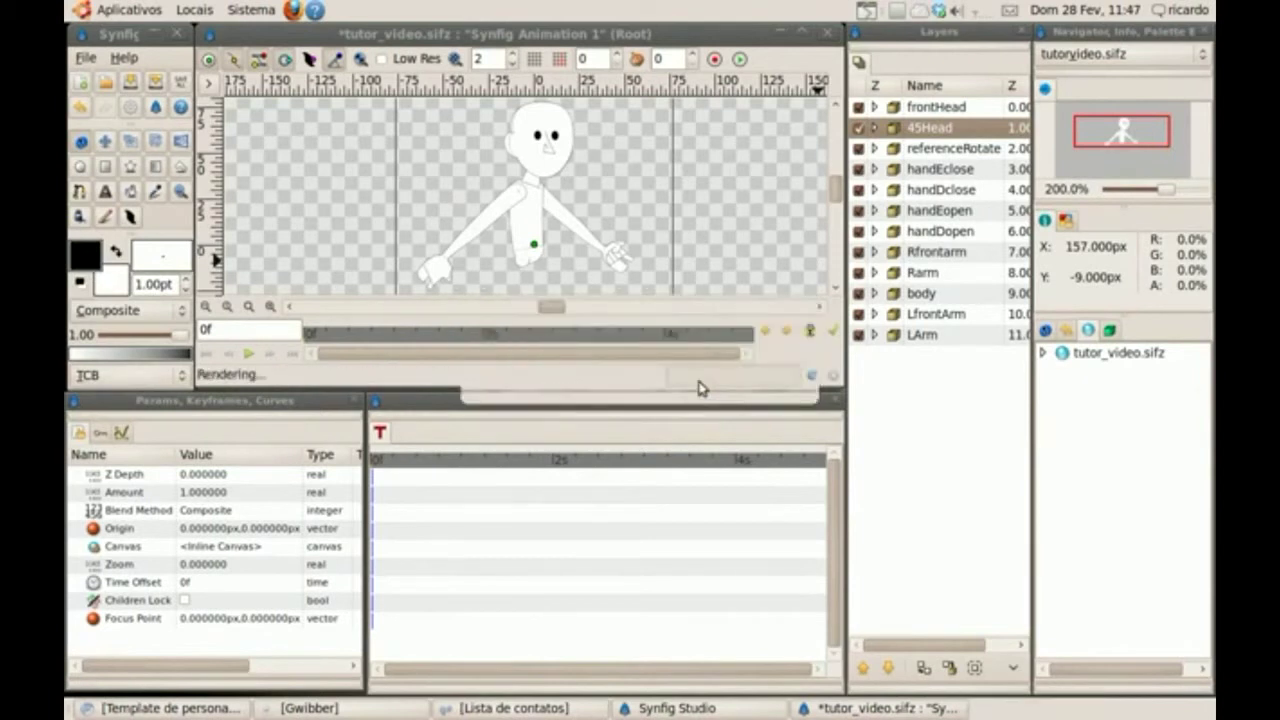
click(1042, 353)
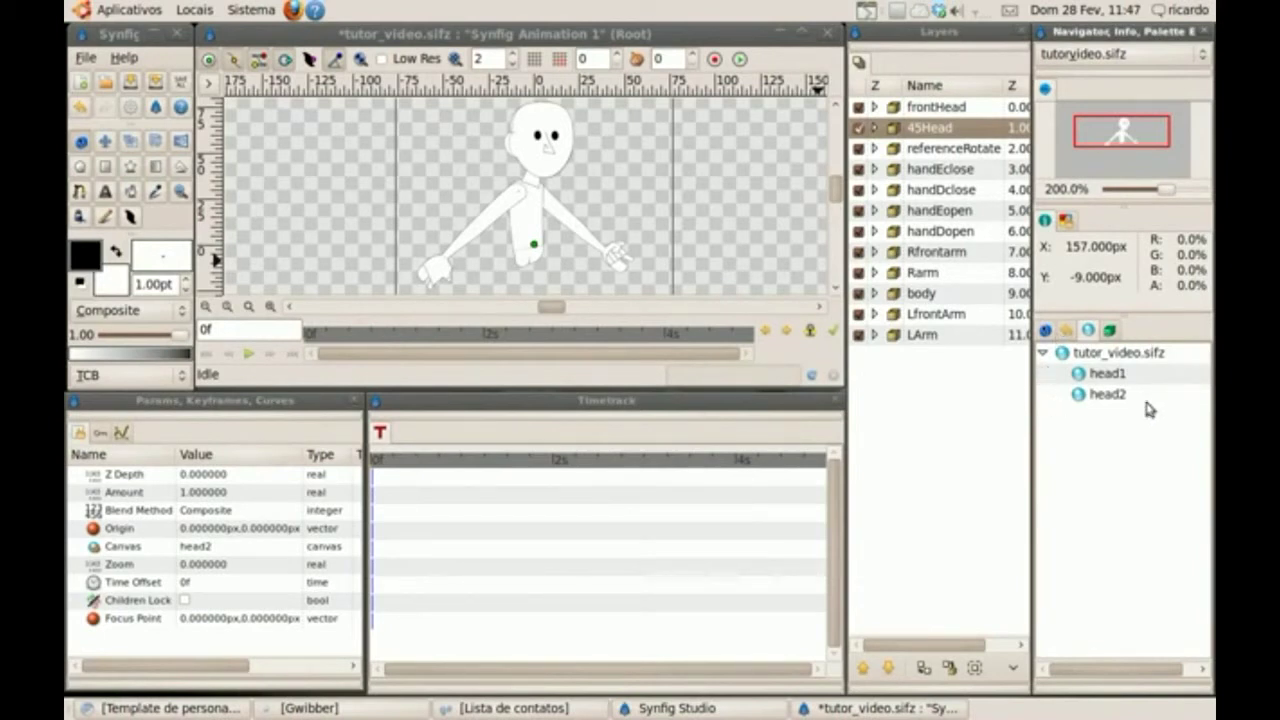
- Turn off the visibility of the frontHead and 45Head layers
click(859, 107)
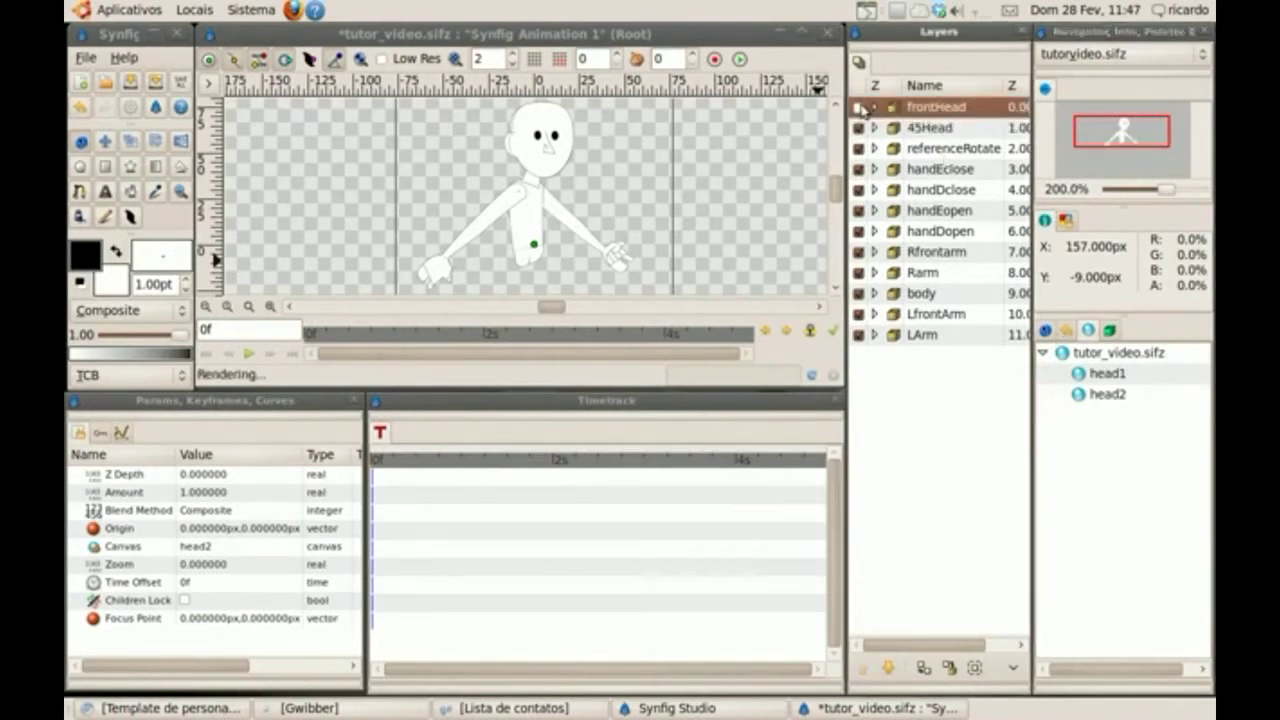
click(859, 128)
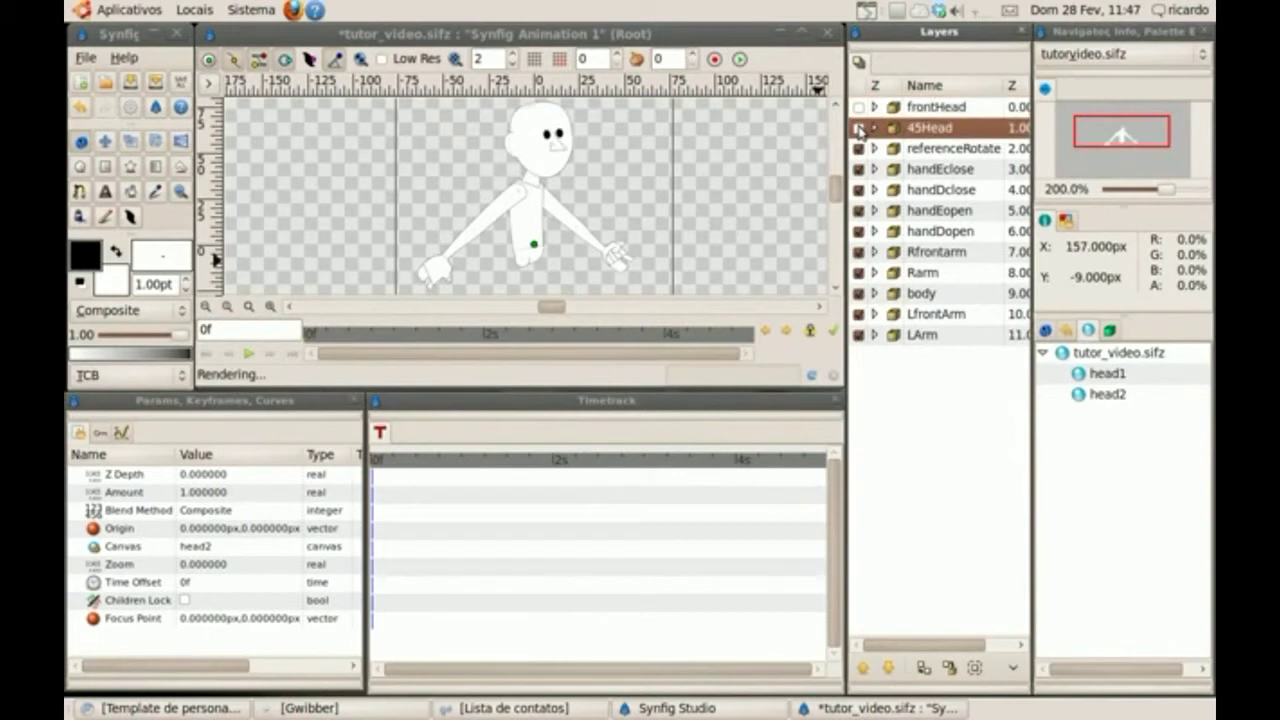
- Select the frontHead layer and bring up its layer commands
click(904, 110)
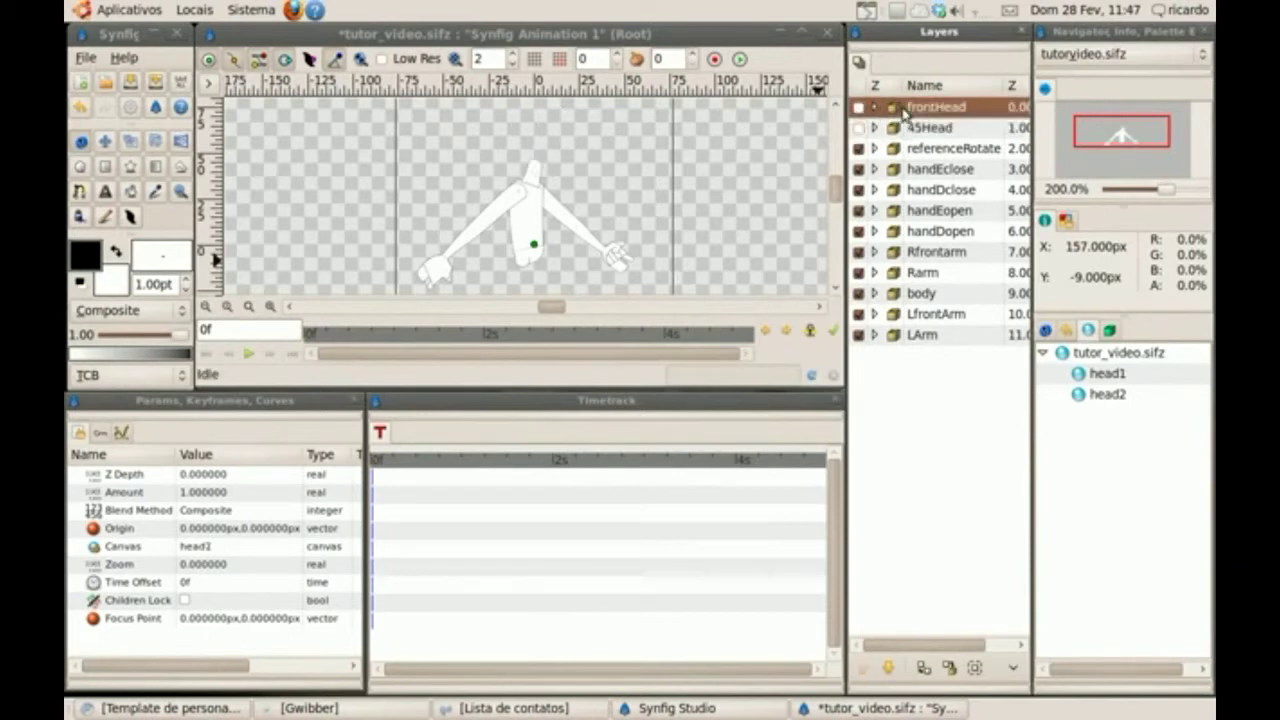
right_click(903, 111)
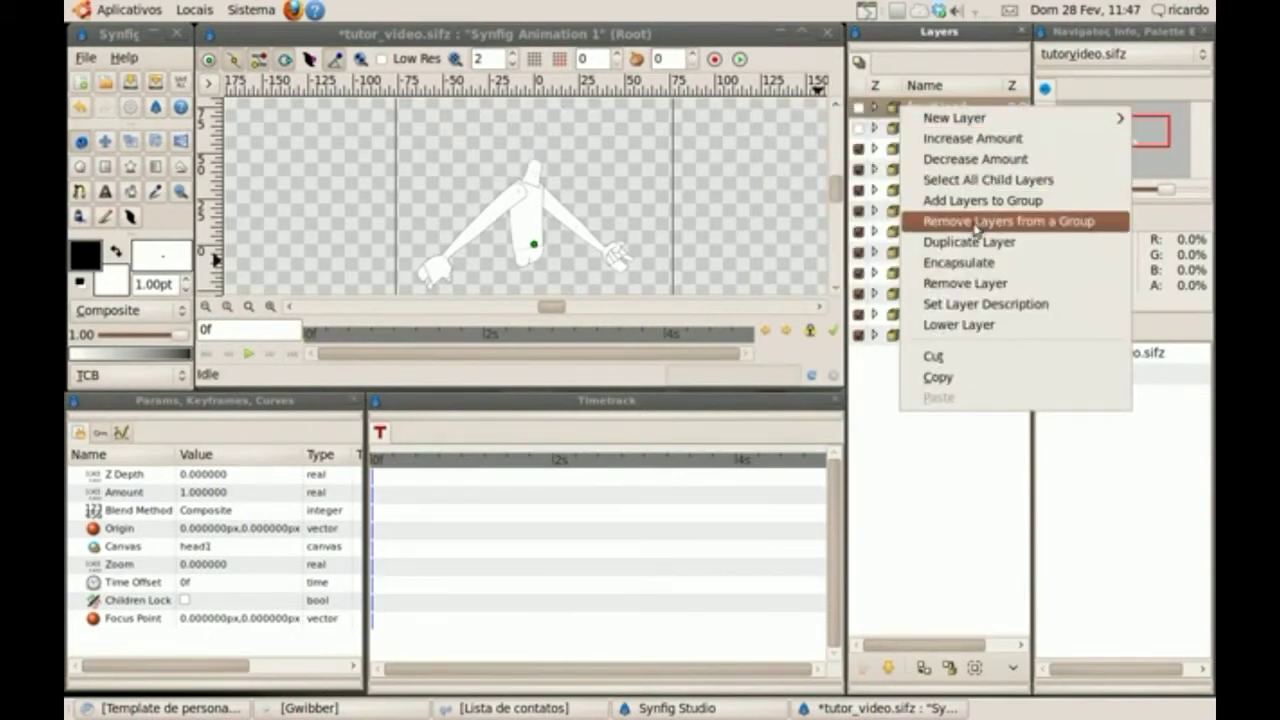
- Add a Paste Canvas layer above frontHead and name it heads
mouse_move(993, 119)
mouse_move(818, 268)
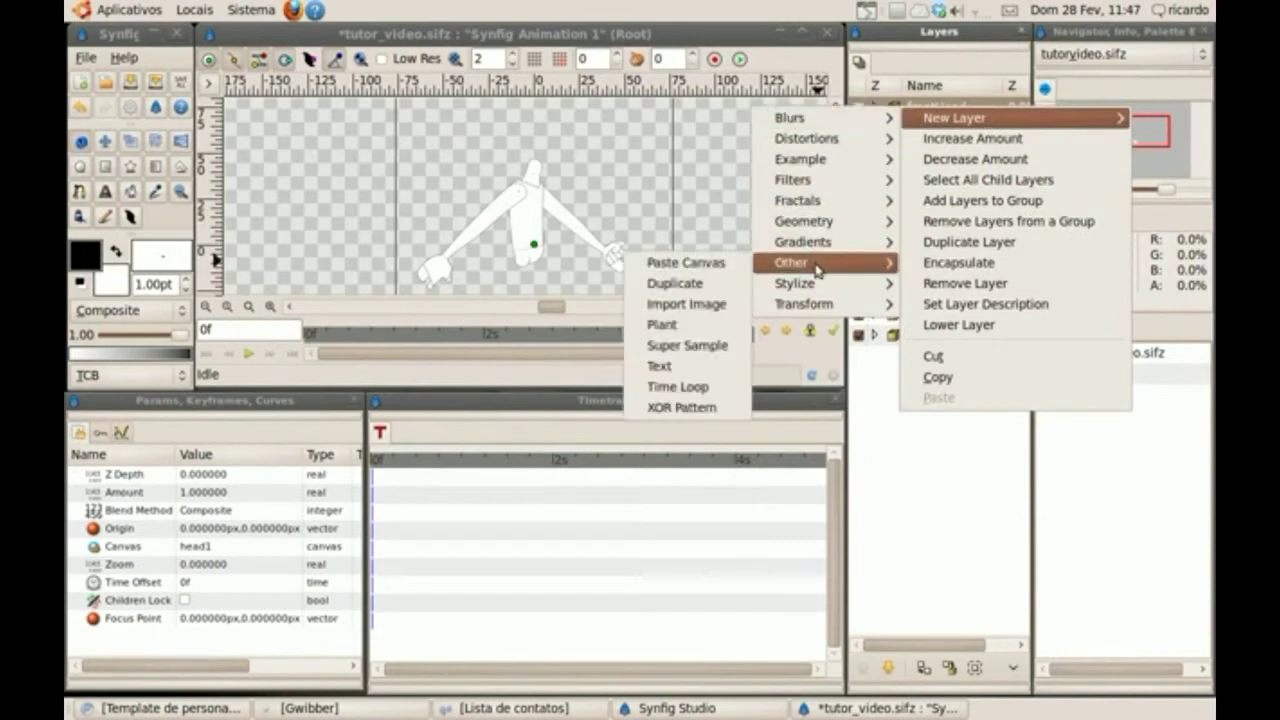
click(730, 264)
click(944, 110)
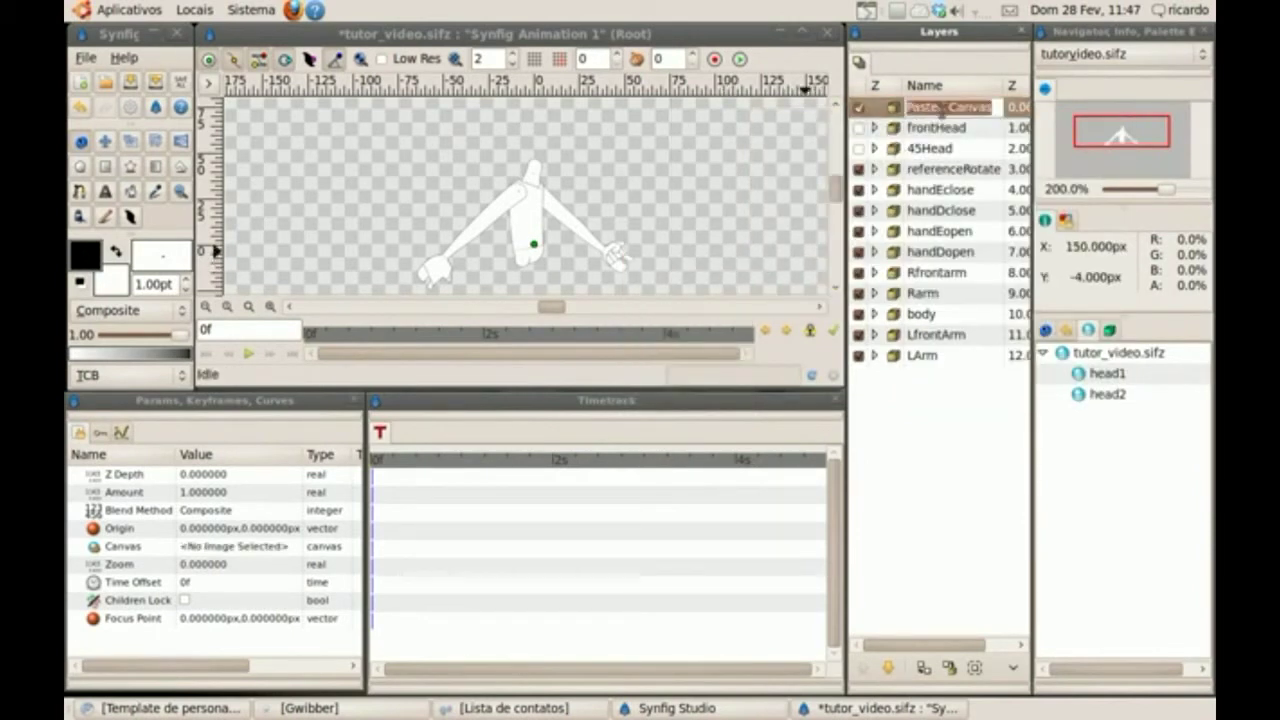
text(hea)
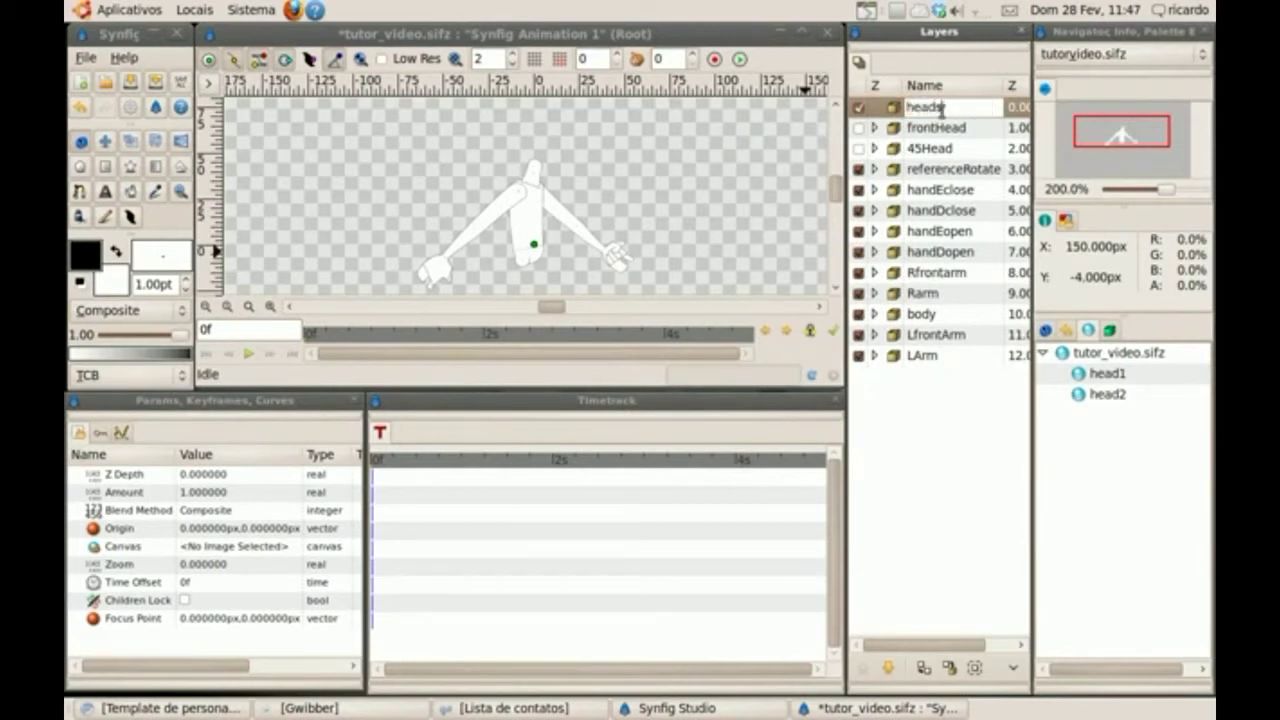
text(ds)
key(Return)
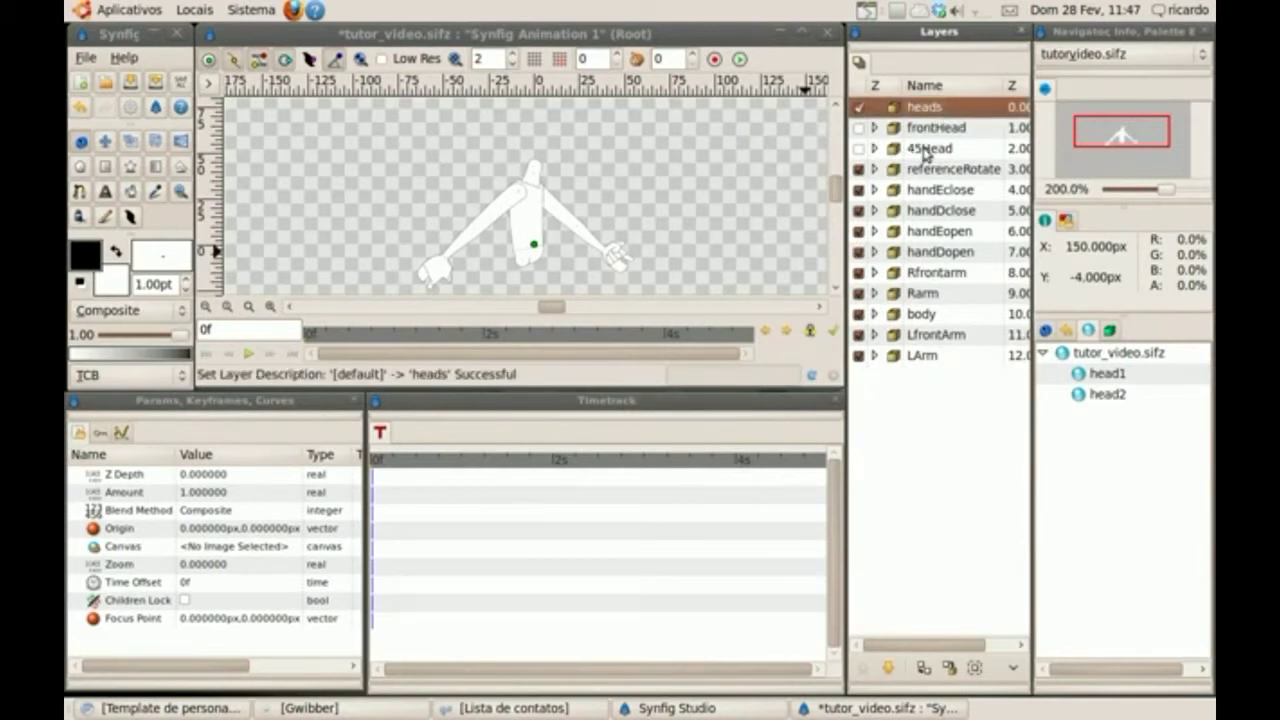
- Encapsulate the heads, frontHead and 45Head layers together and name the resulting group LibsHead
shift+click(925, 153)
right_click(925, 152)
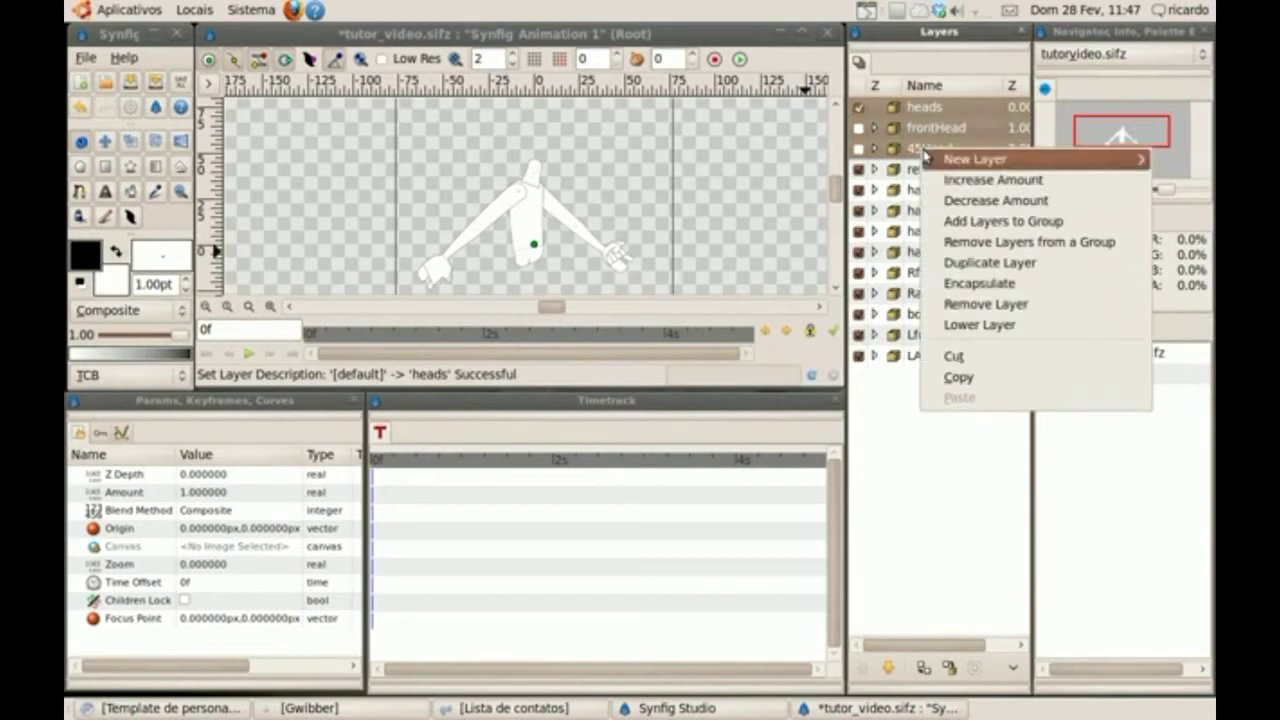
click(980, 285)
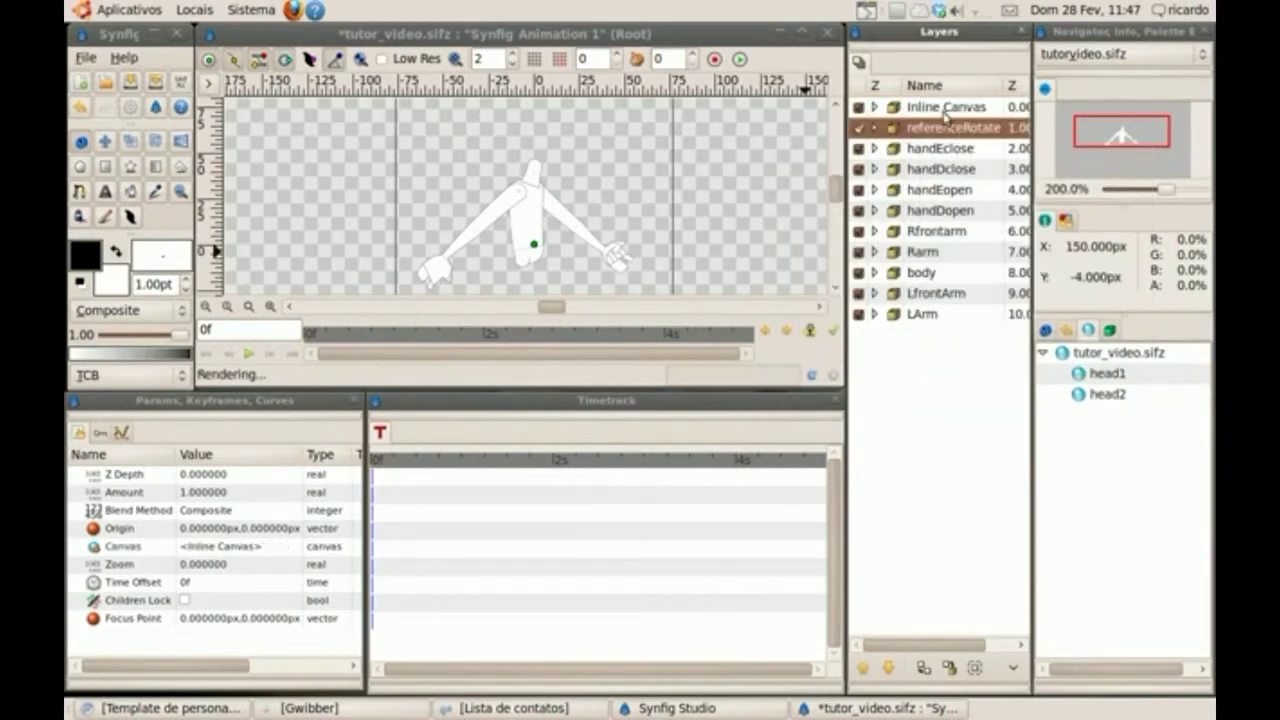
click(940, 112)
click(940, 107)
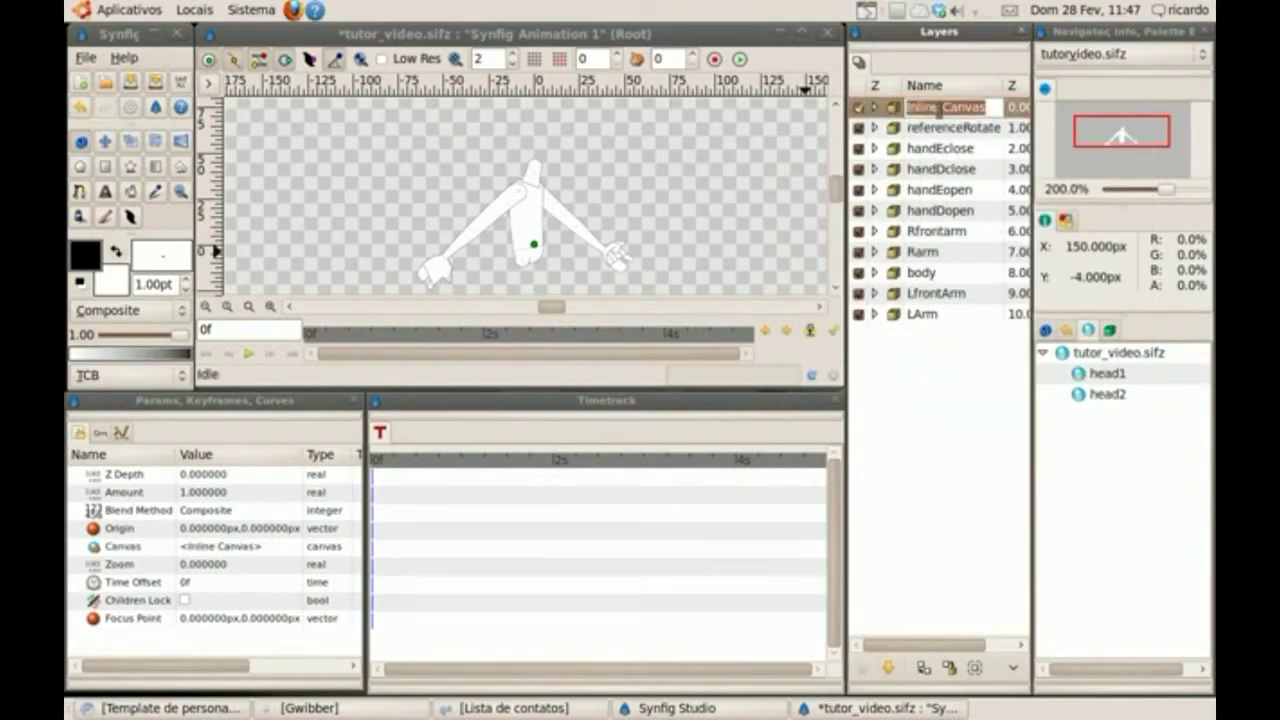
text(LibsH)
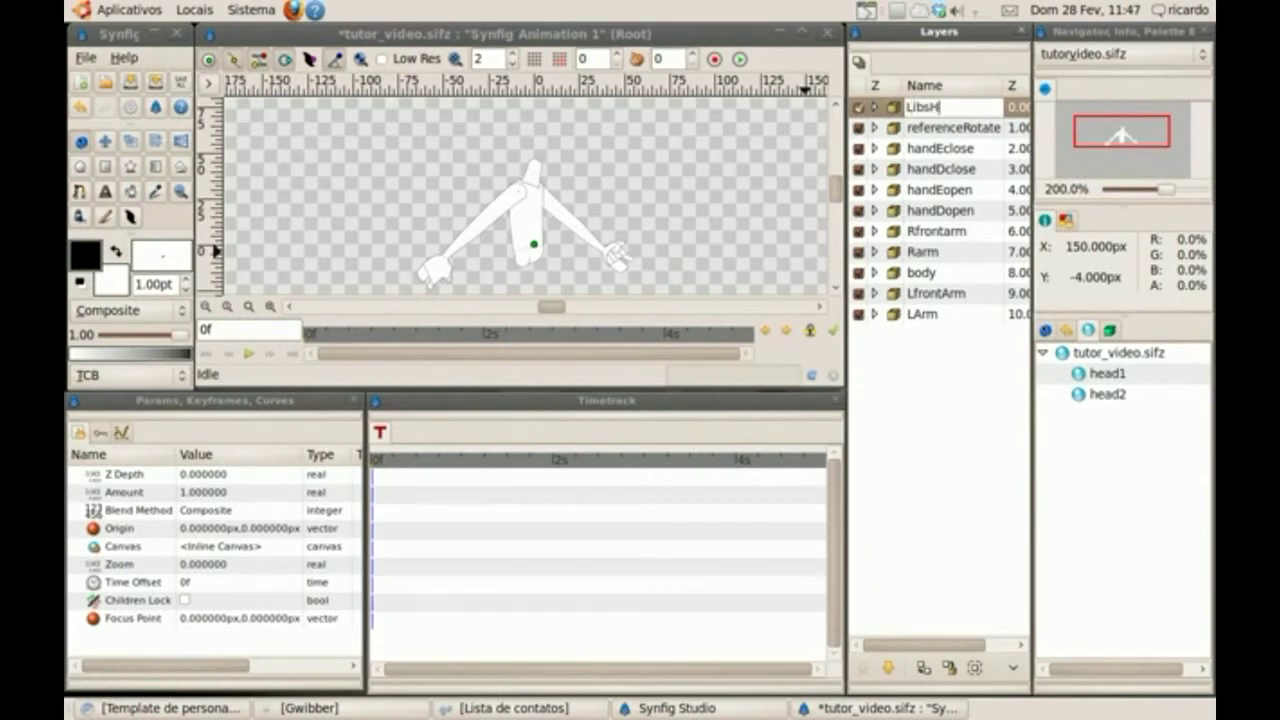
text(ead)
key(Return)
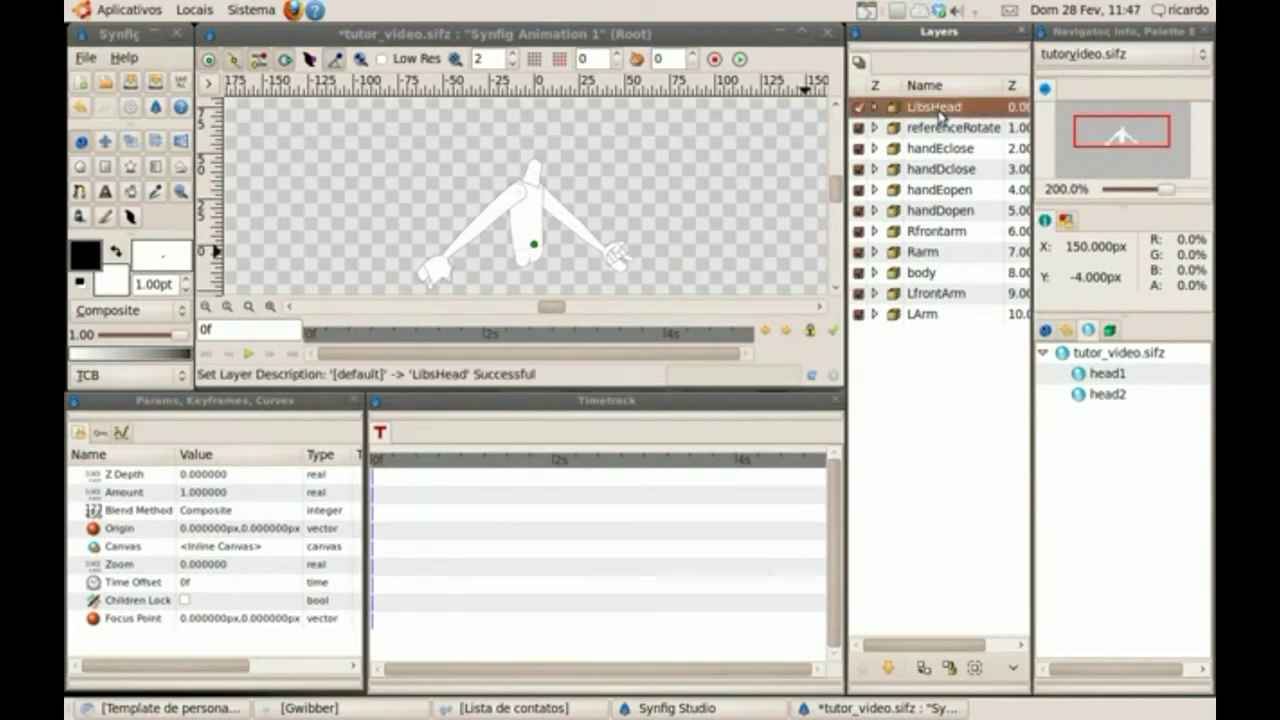
- Set the canvas parameter of the heads layer inside LibsHead to the exported canvas head1
click(875, 107)
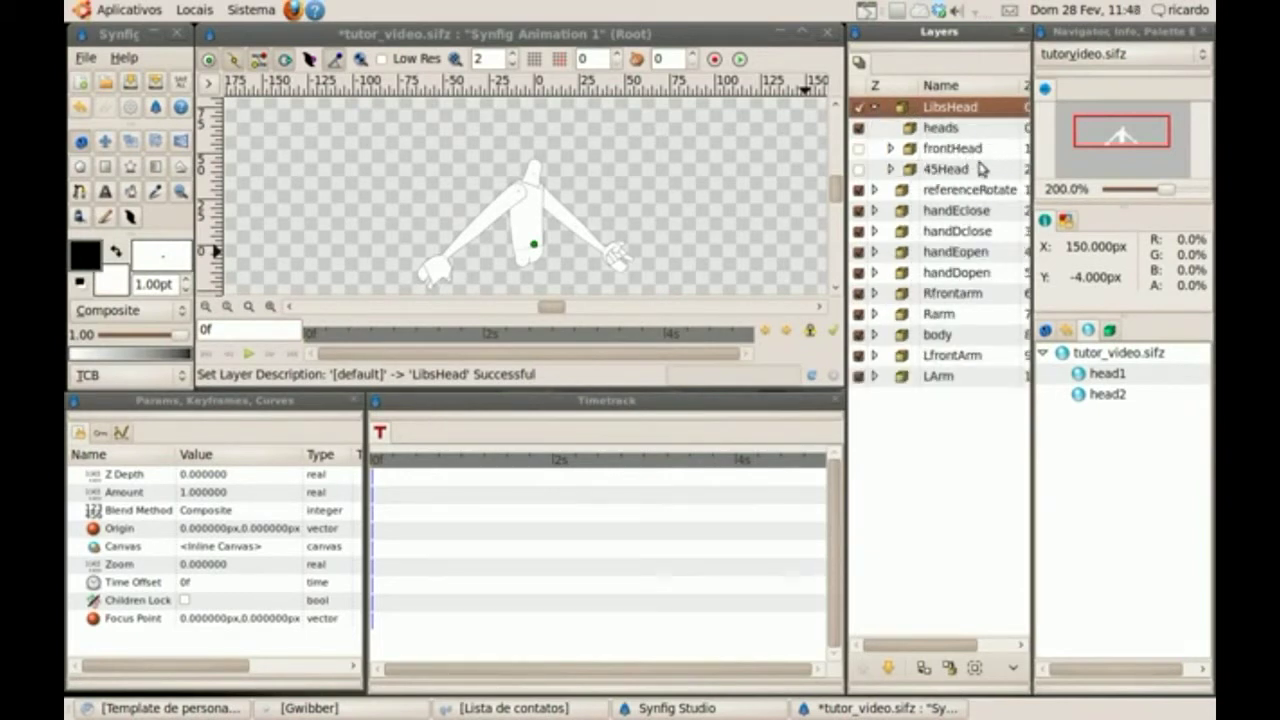
click(918, 130)
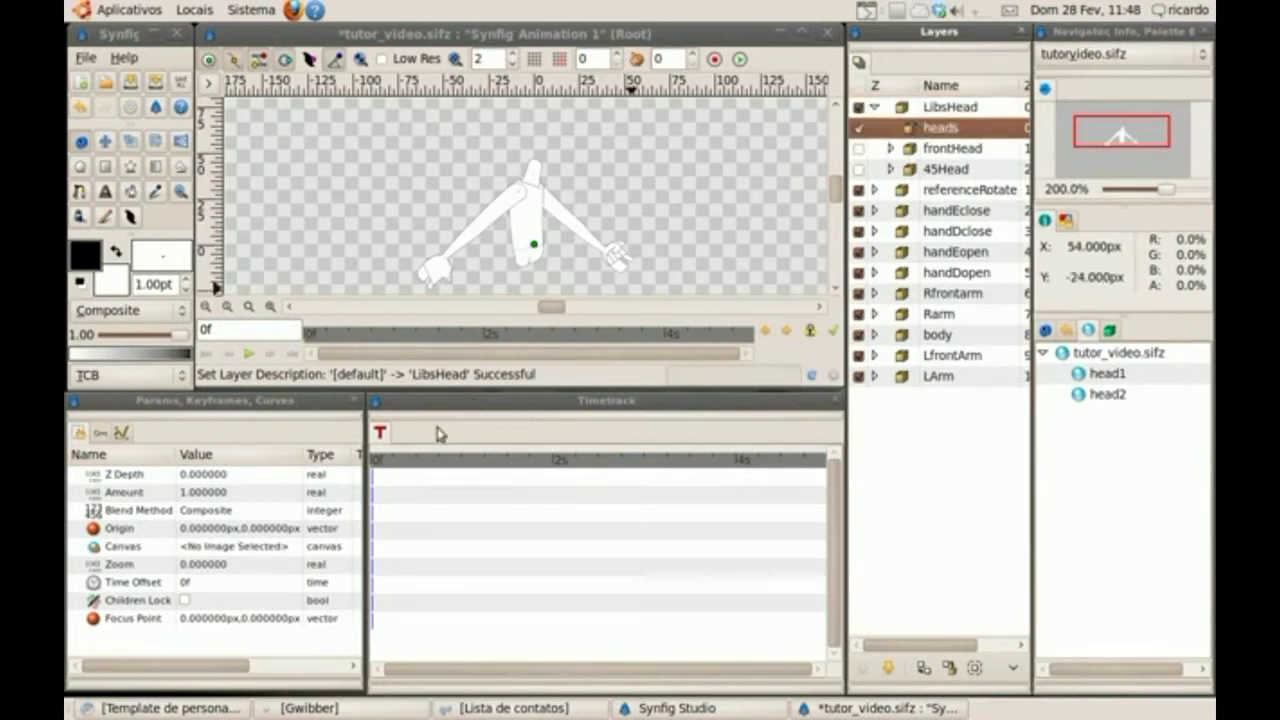
click(245, 553)
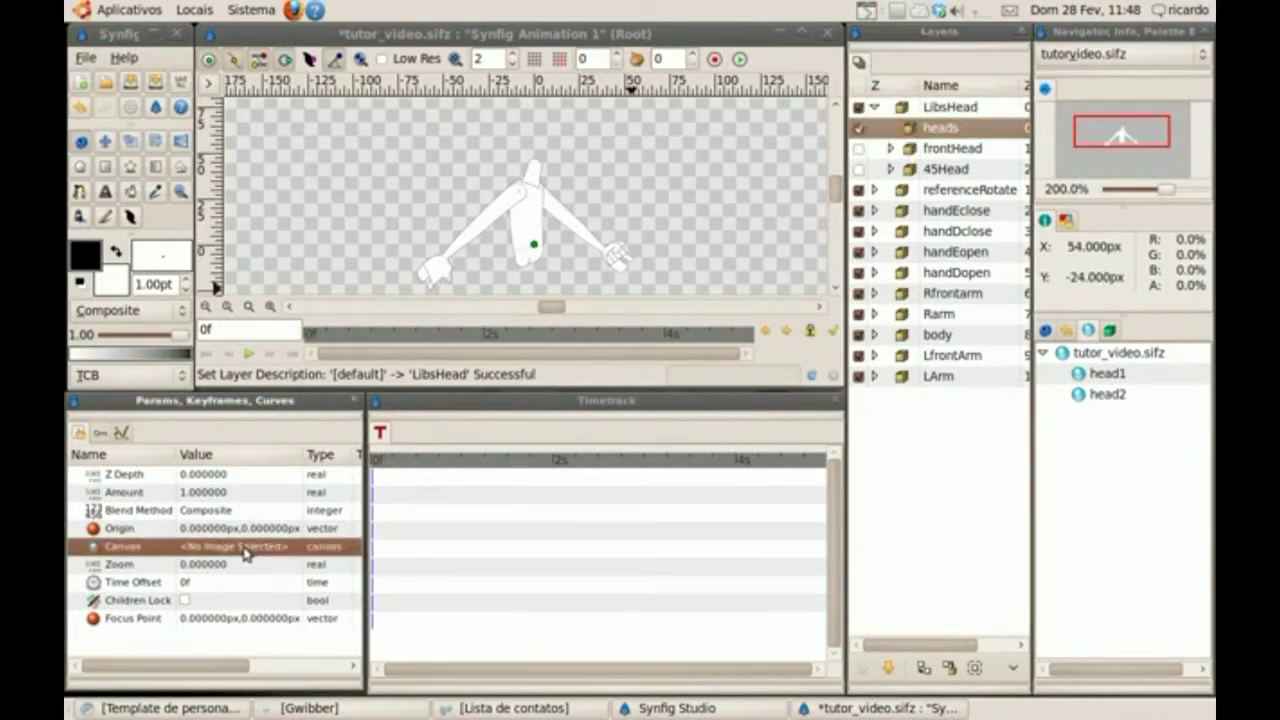
click(246, 552)
click(246, 551)
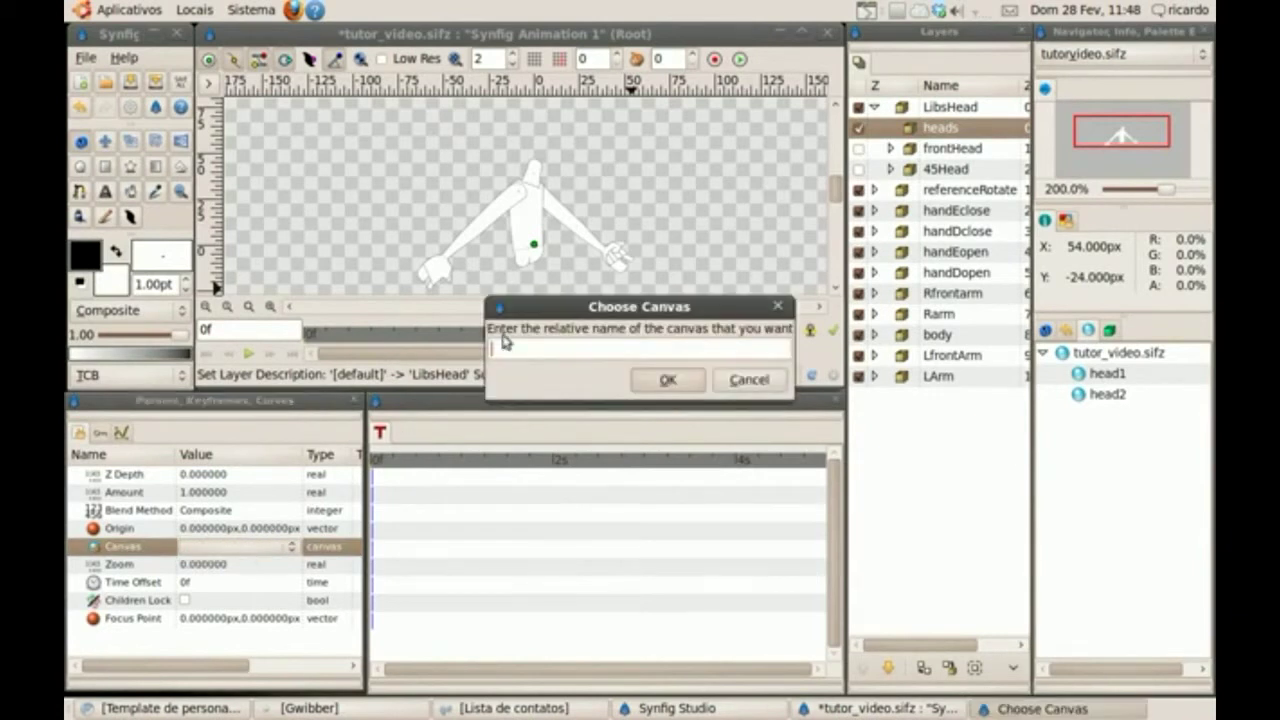
text(head1)
click(667, 379)
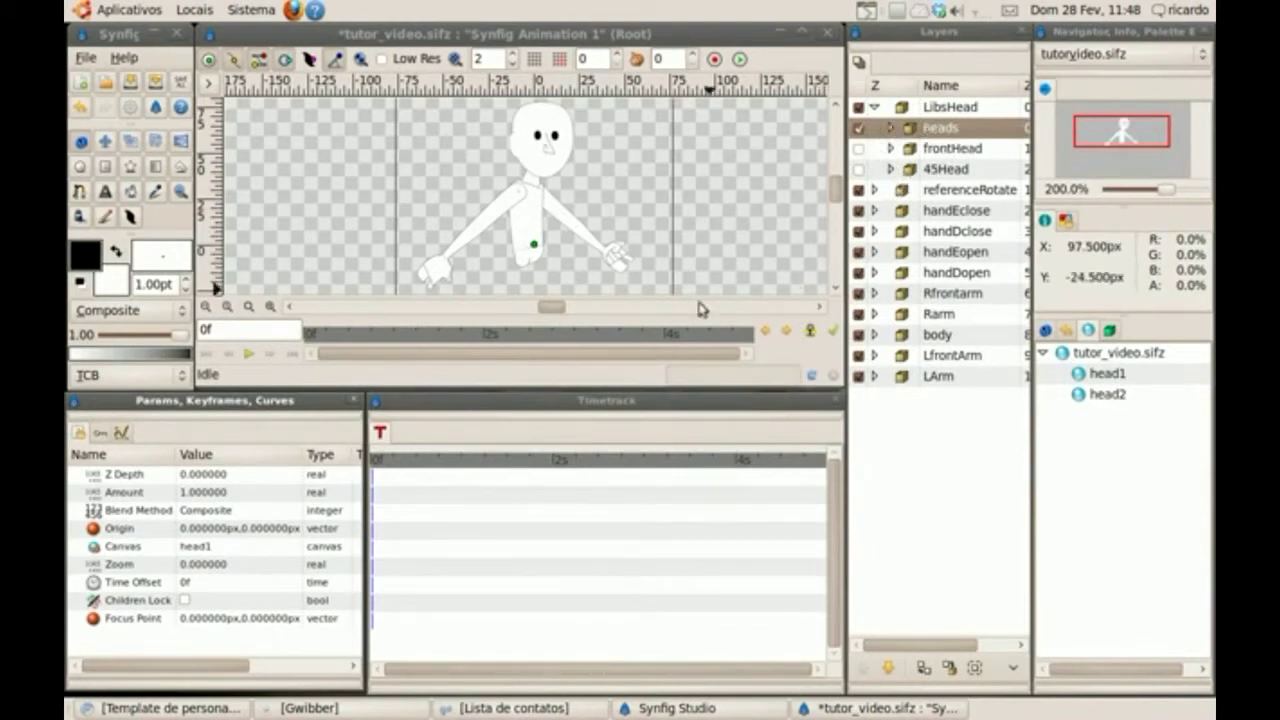
- Turn on animate editing mode and set the heads layer's canvas to head2 at frame 6
click(833, 330)
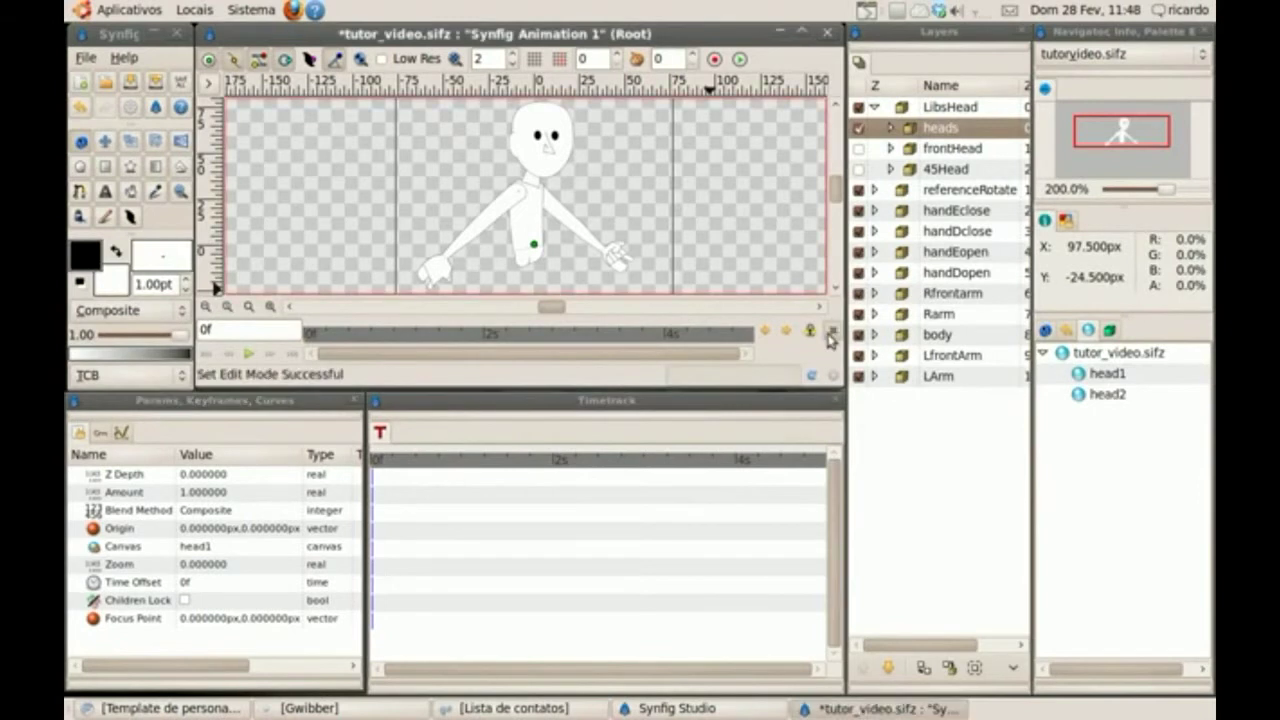
click(396, 468)
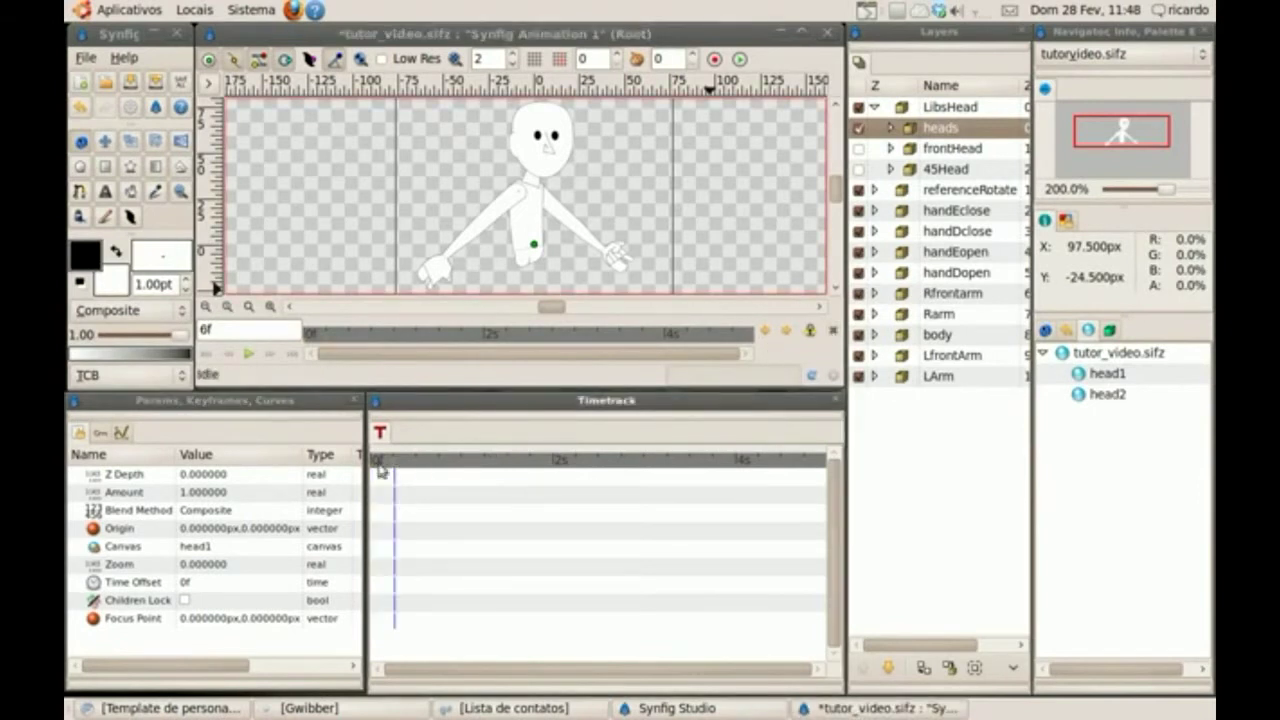
double_click(930, 129)
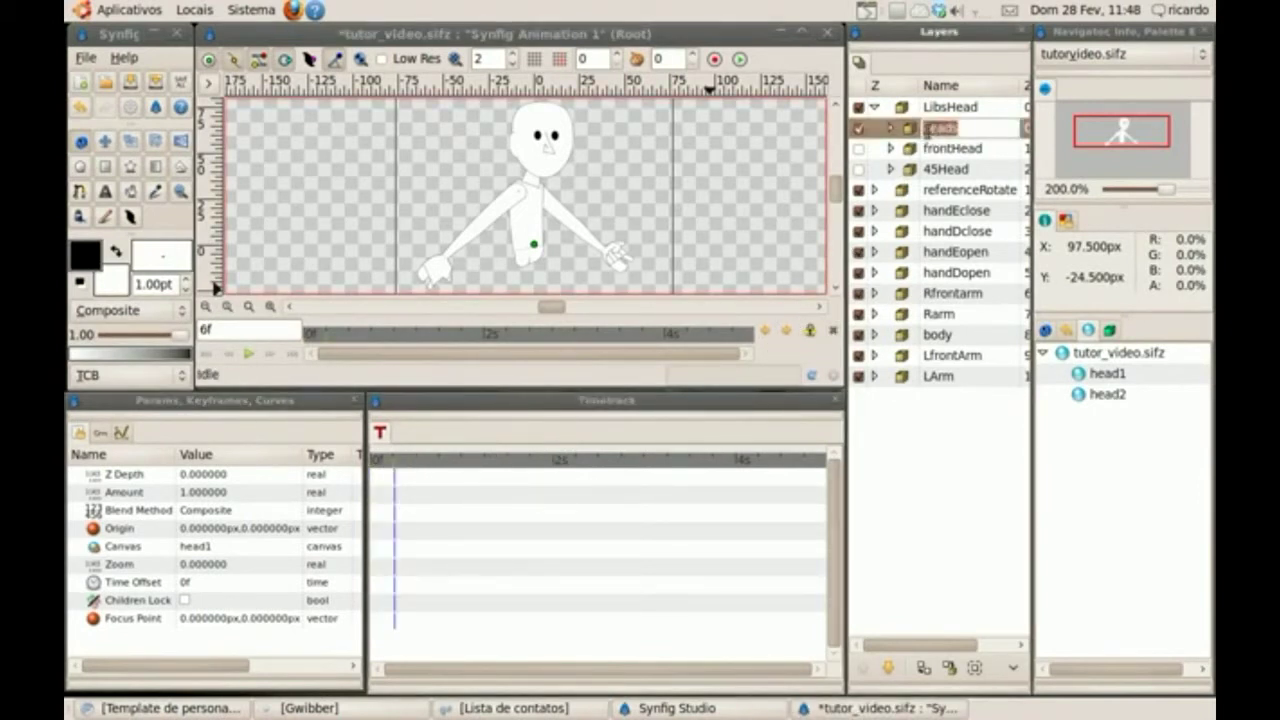
key(Return)
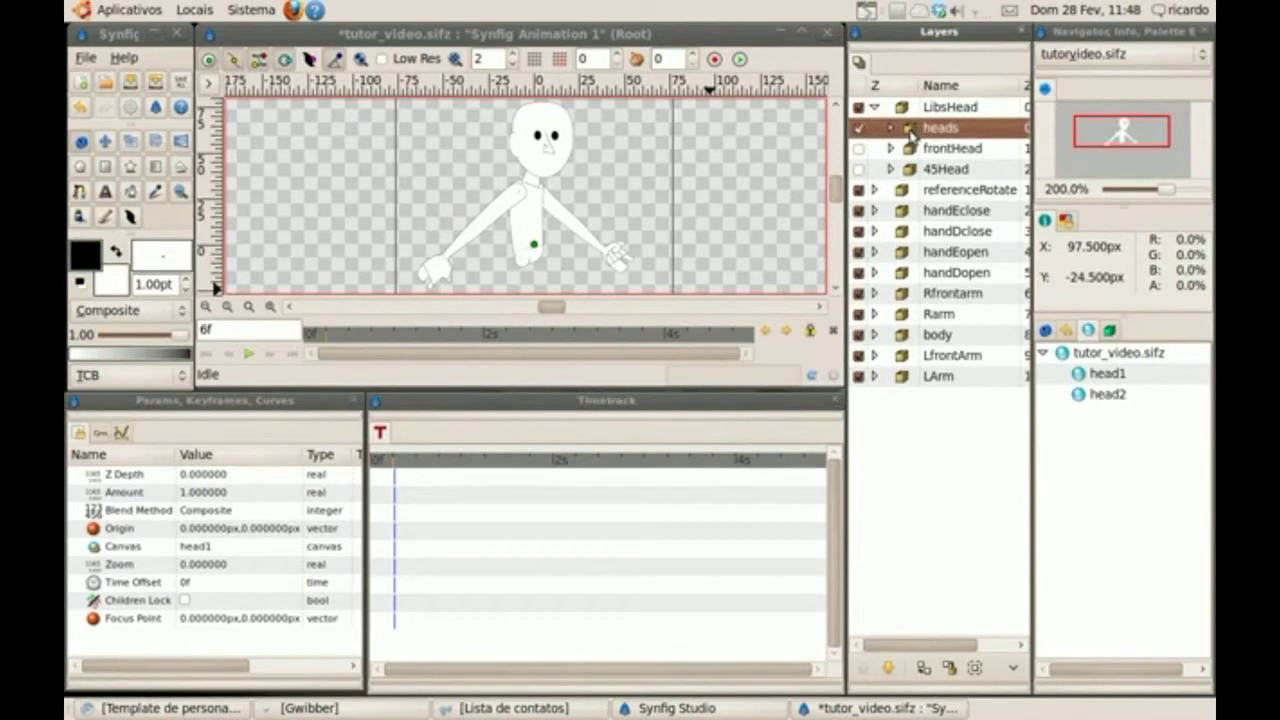
click(193, 557)
click(198, 557)
click(232, 564)
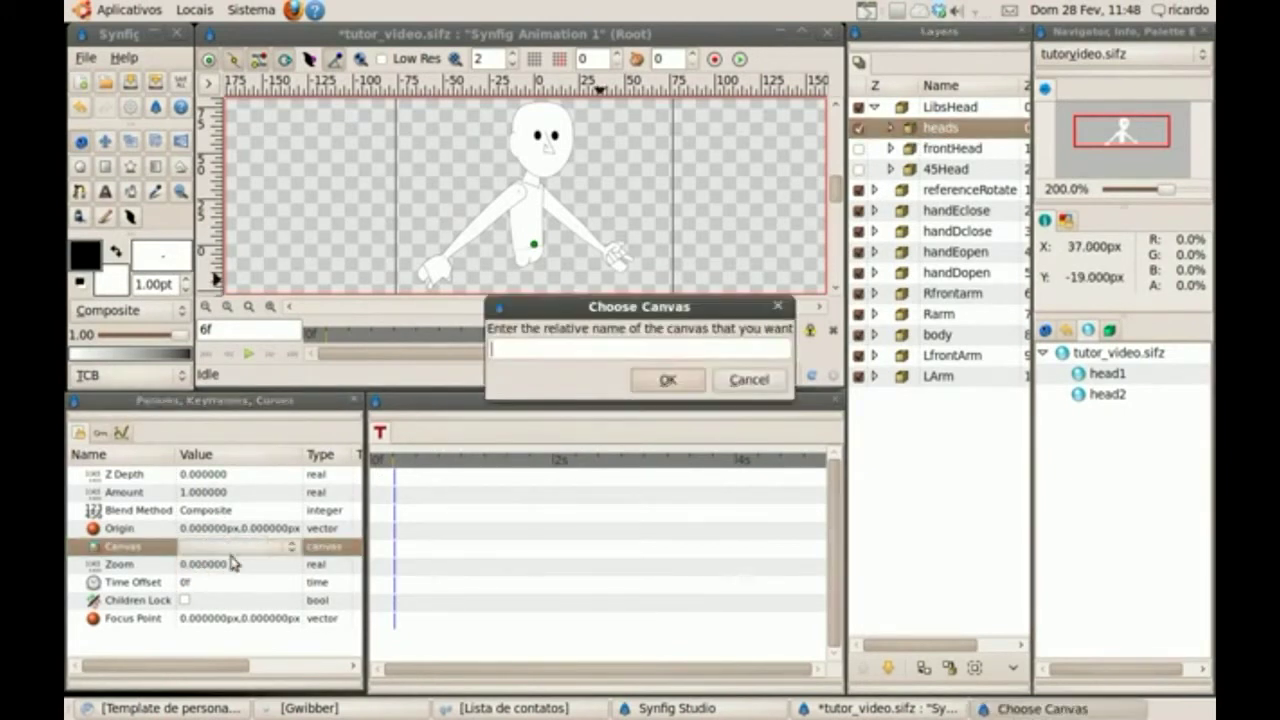
text(head2)
key(Return)
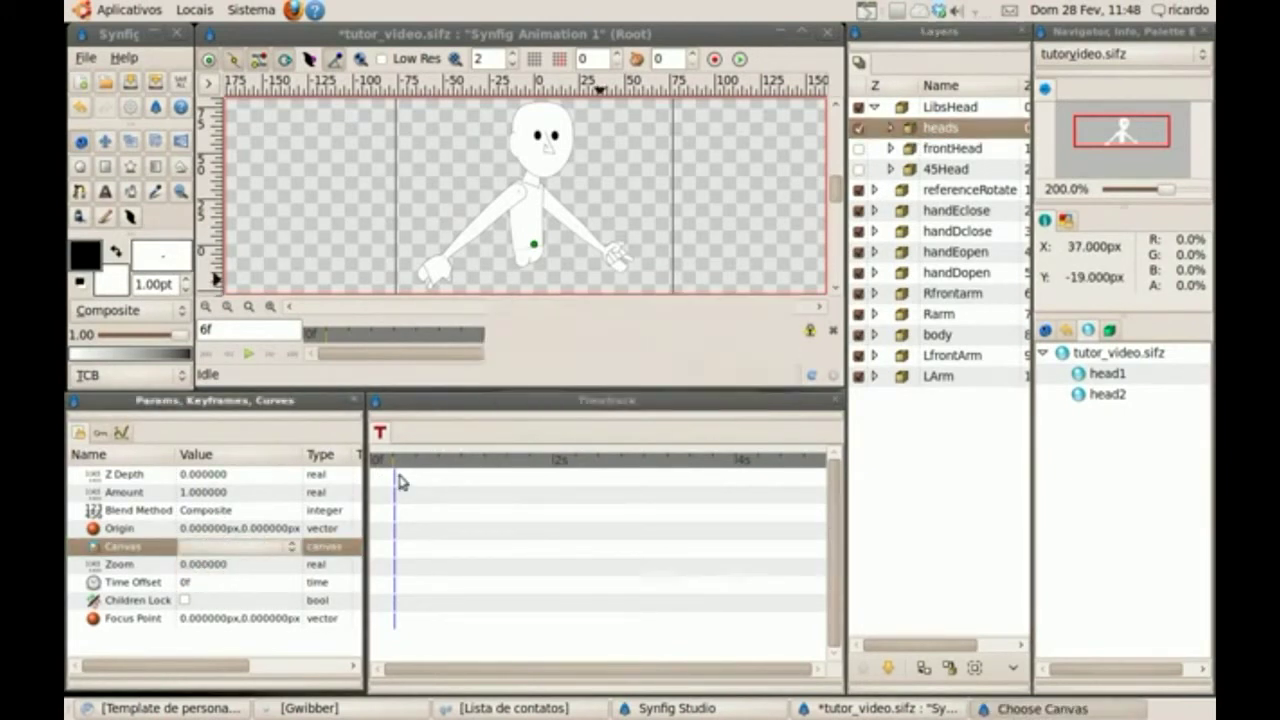
- Set the heads layer's canvas to head1 at frame 0
click(372, 472)
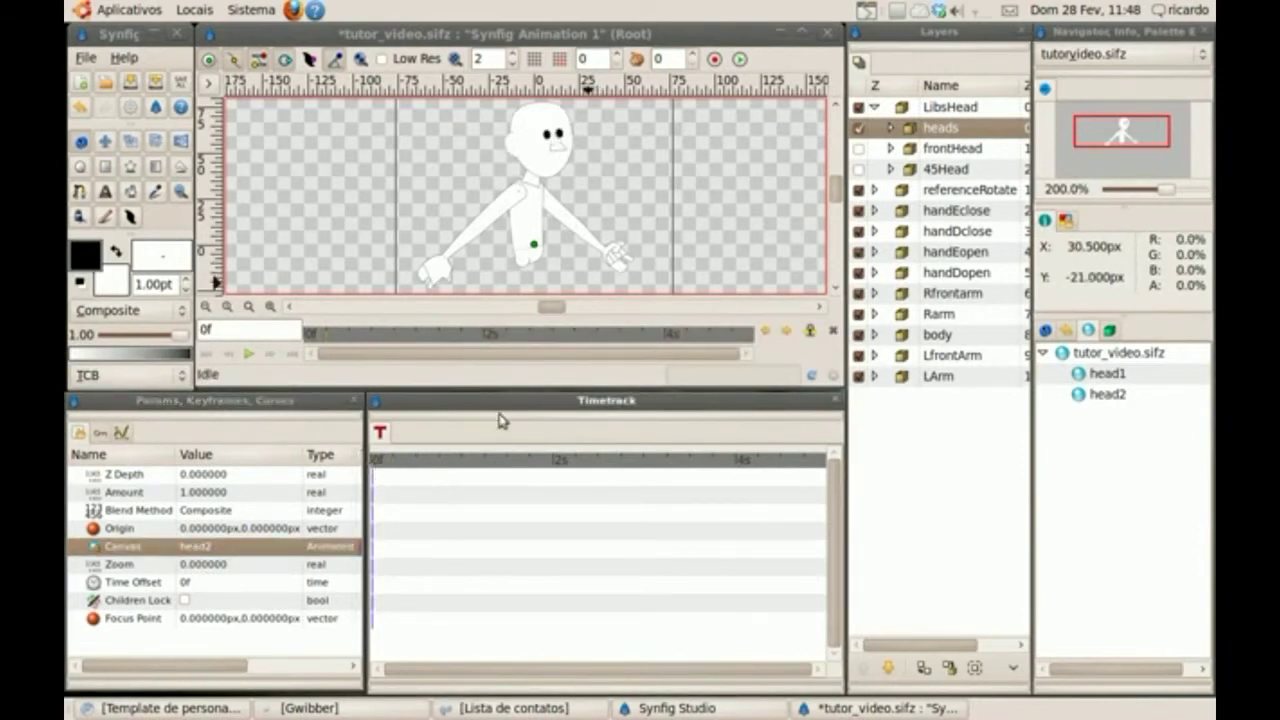
click(214, 546)
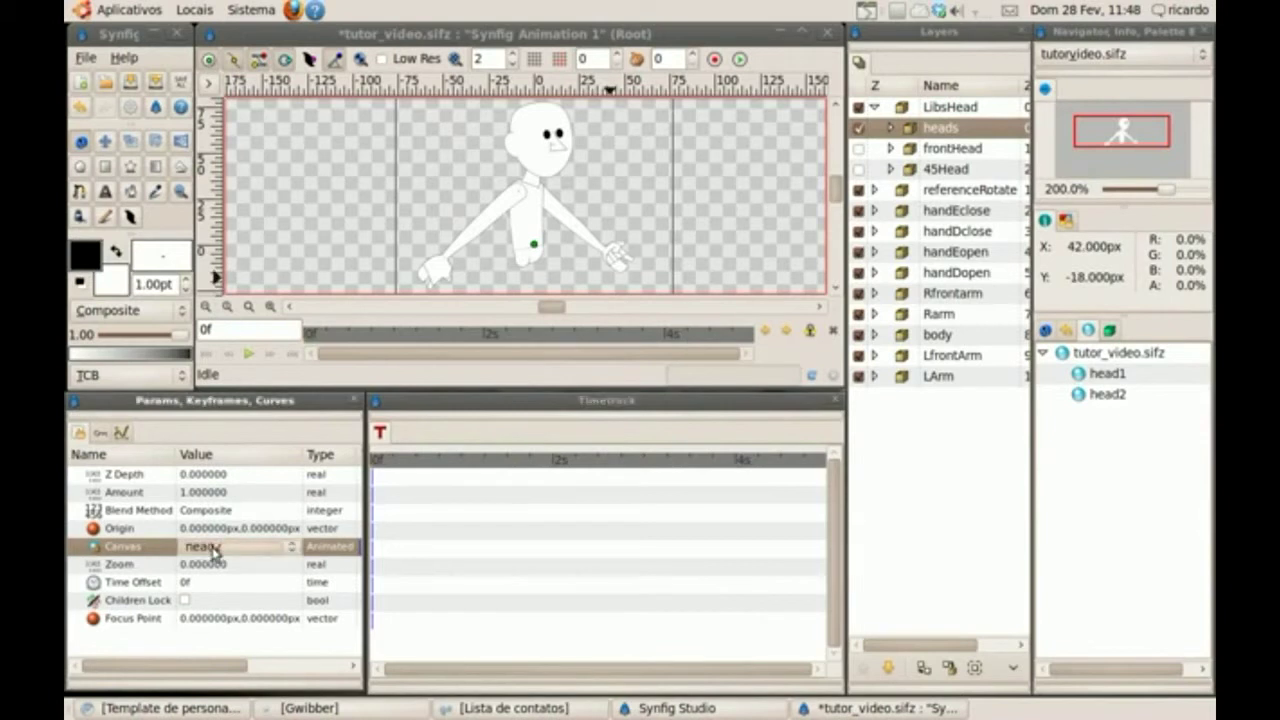
click(214, 547)
click(215, 578)
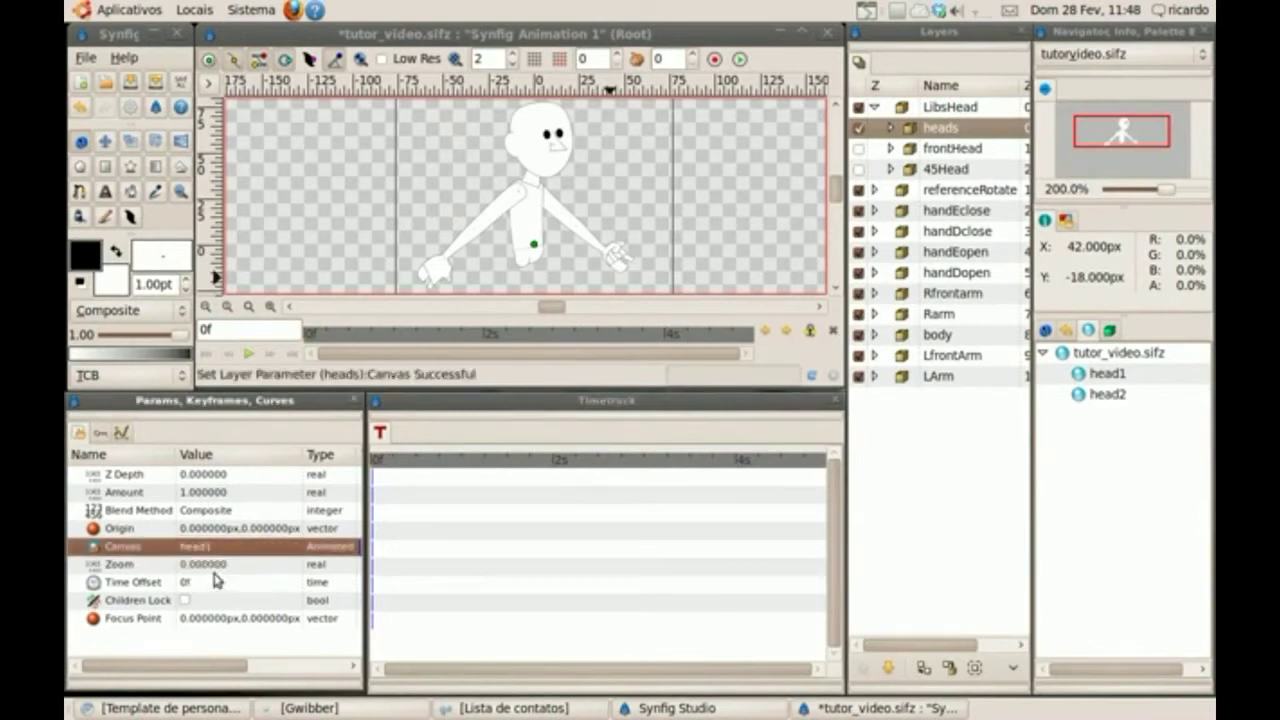
- Scrub the first frames of the timeline to check the head swap, including with the LibsHead group selected
click(395, 462)
mouse_move(395, 462)
mouse_down()
mouse_move(421, 462)
mouse_move(372, 465)
mouse_up()
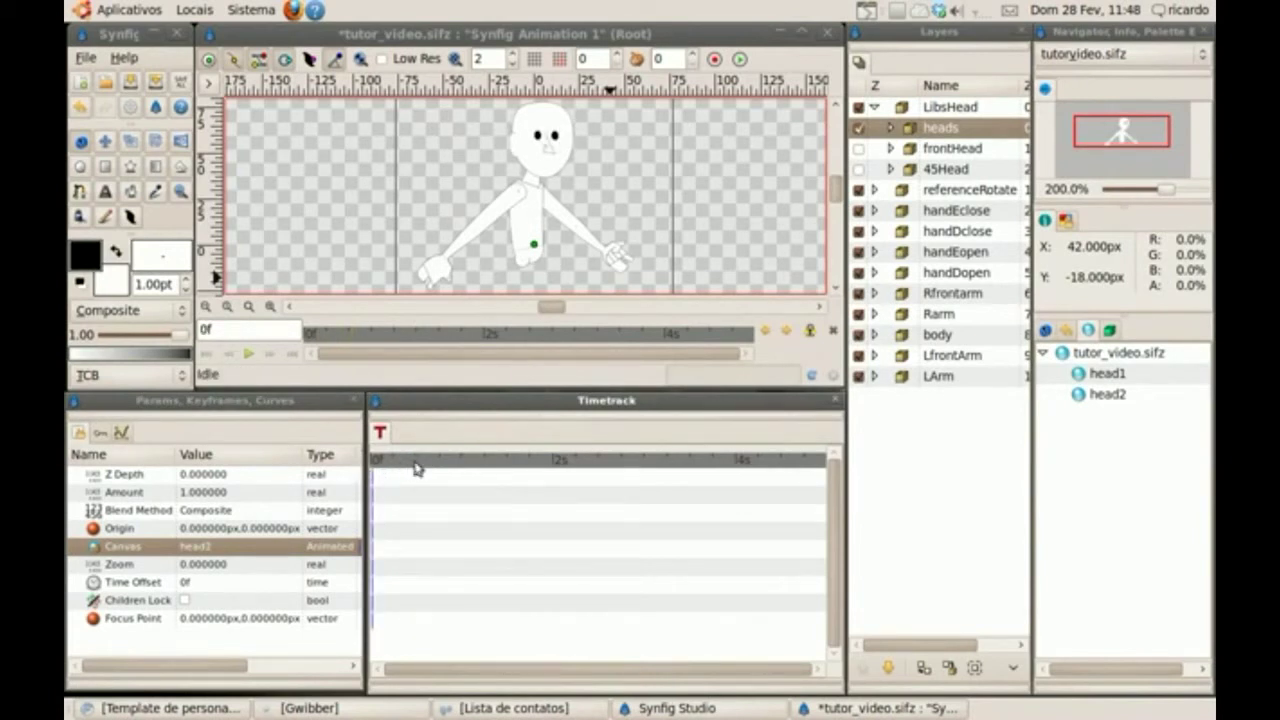
drag(398, 465, 436, 468)
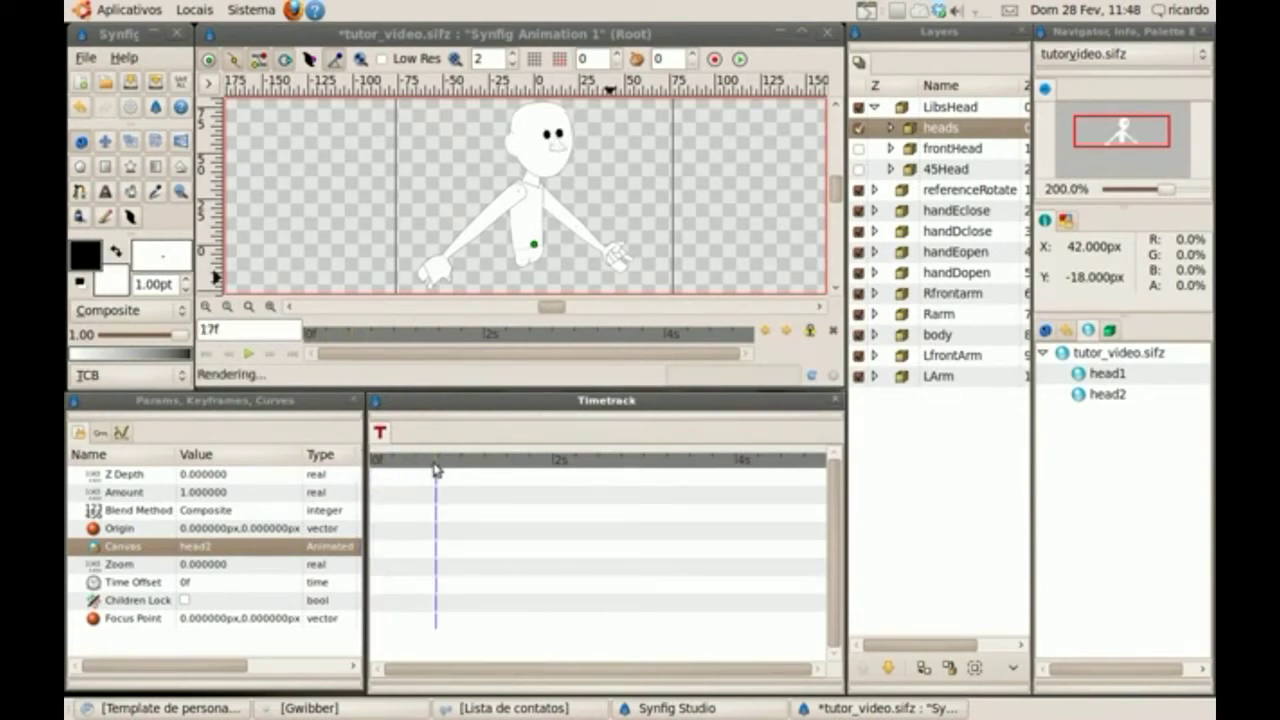
click(908, 109)
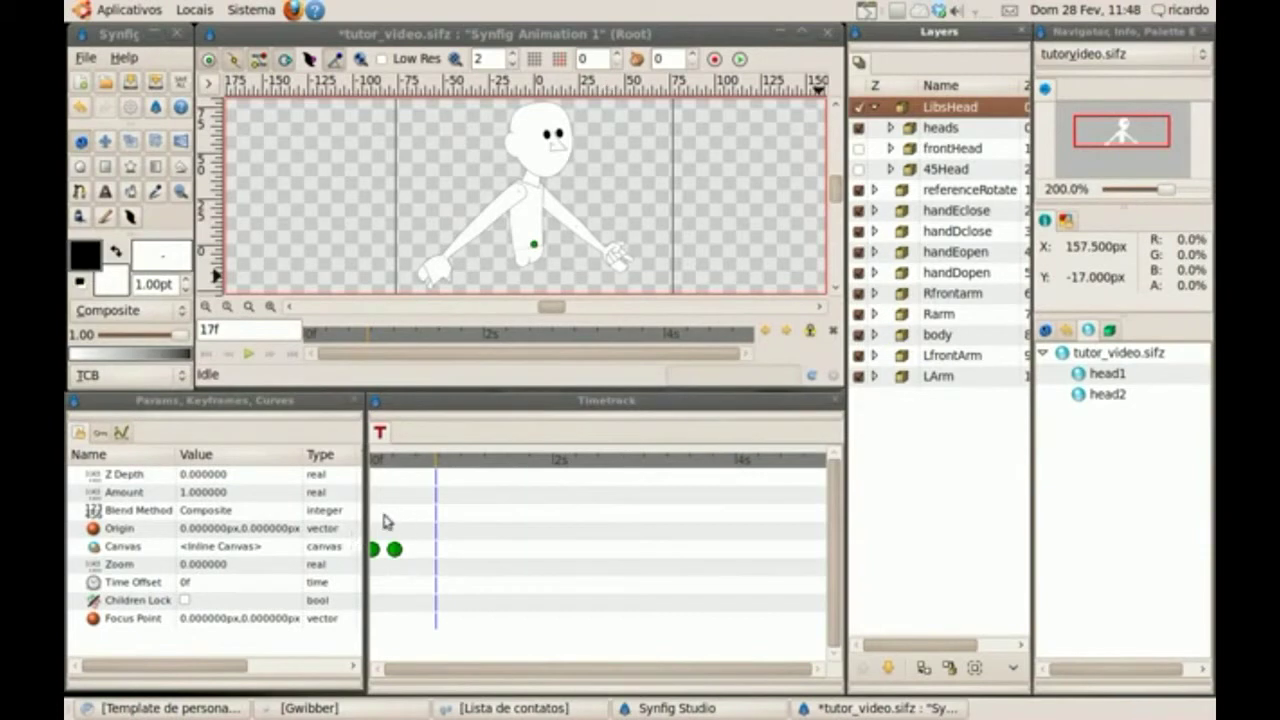
click(399, 461)
drag(399, 461, 372, 463)
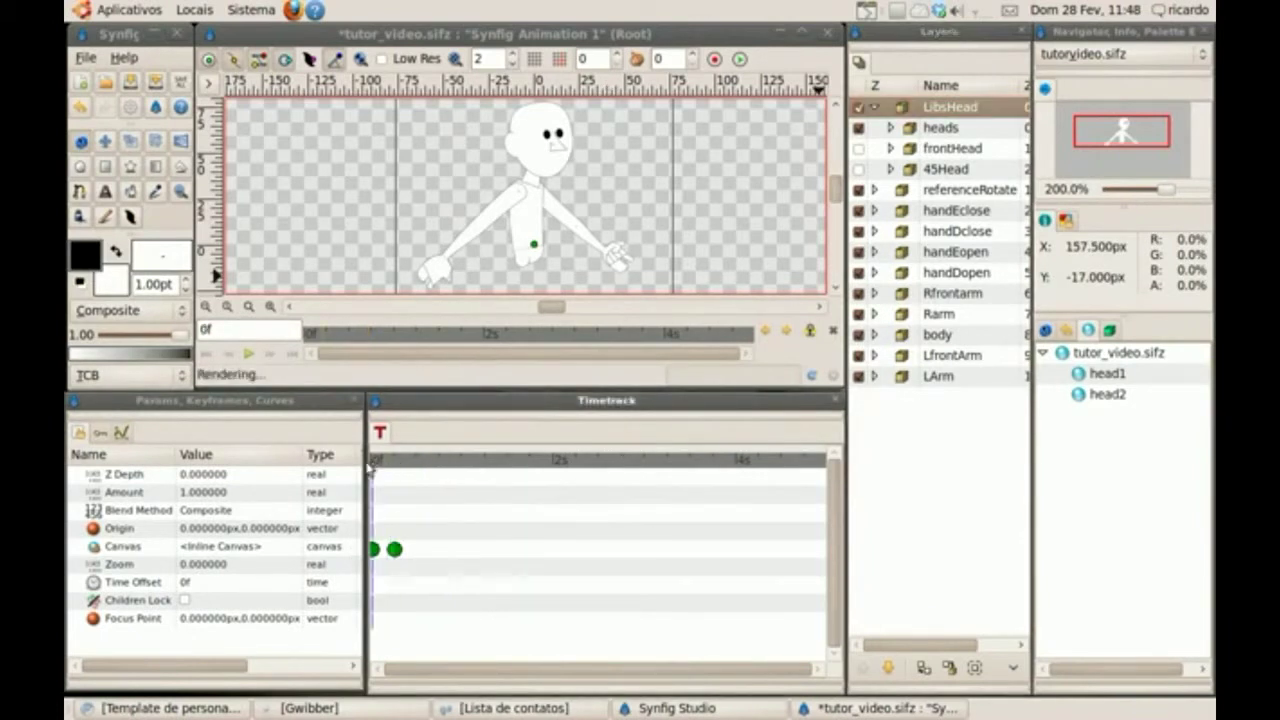
click(400, 461)
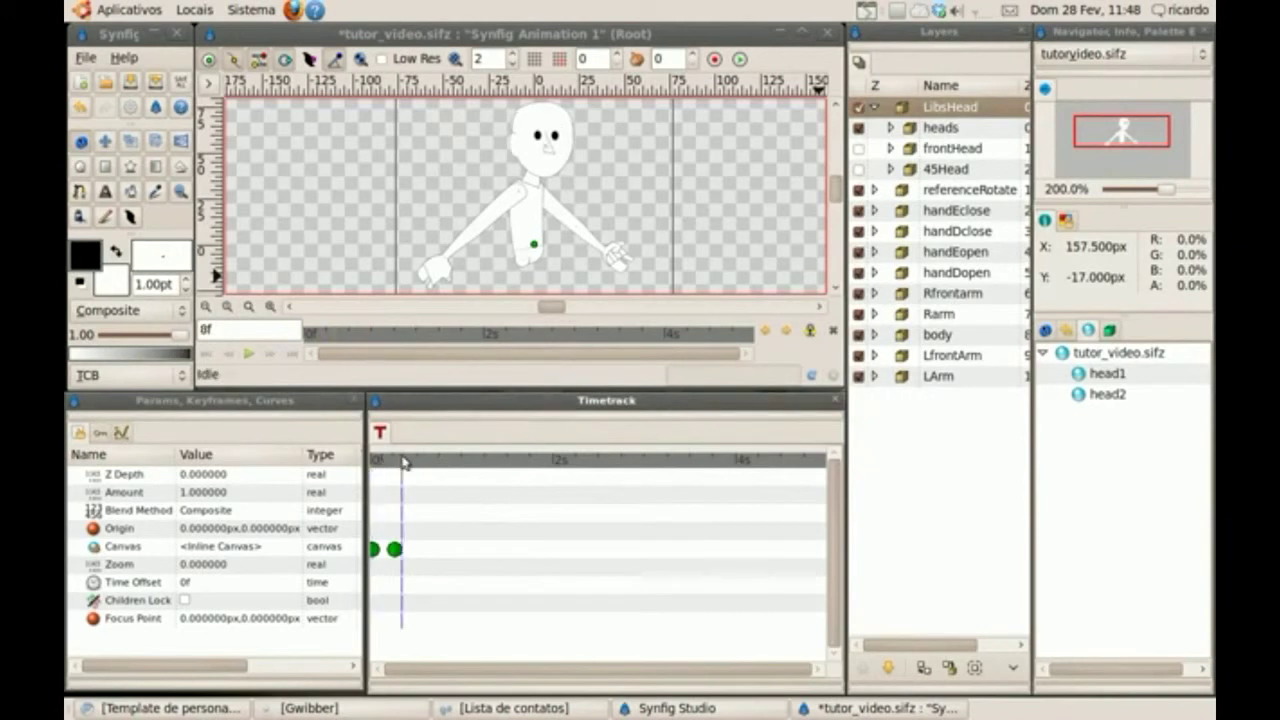
- Return to frame 0, turn off animate editing mode and collapse the LibsHead group
click(373, 462)
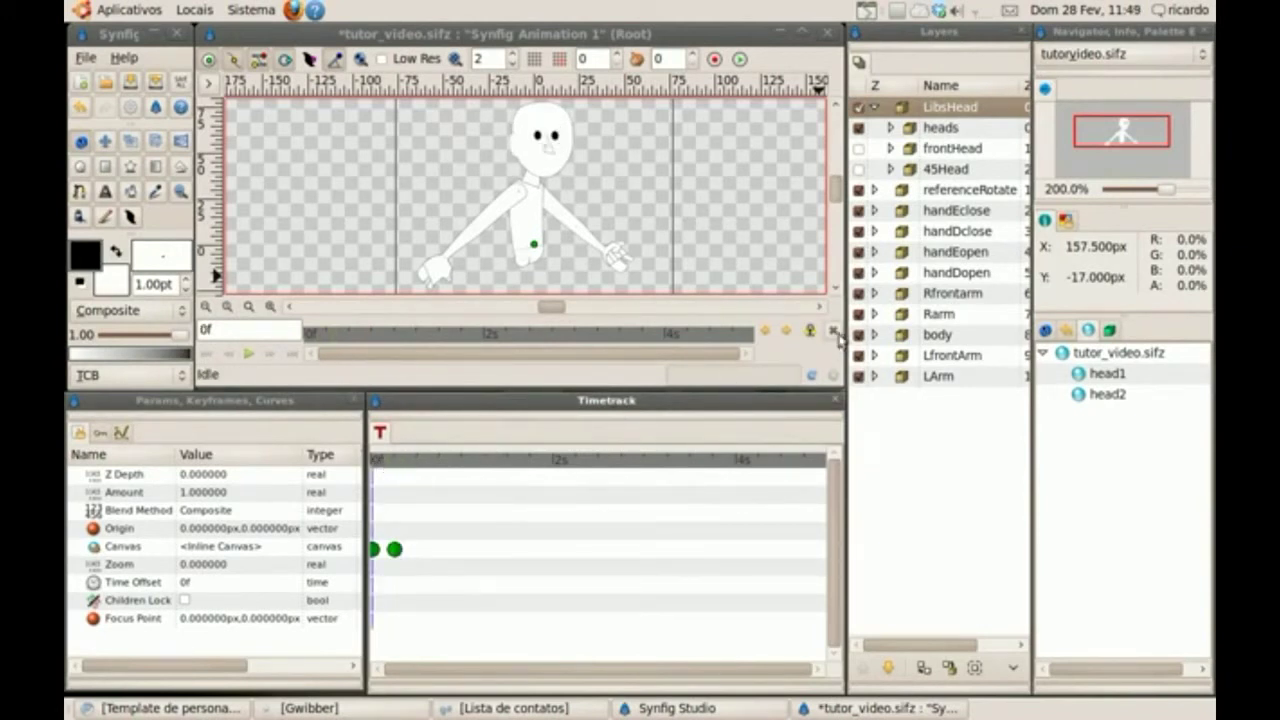
click(875, 107)
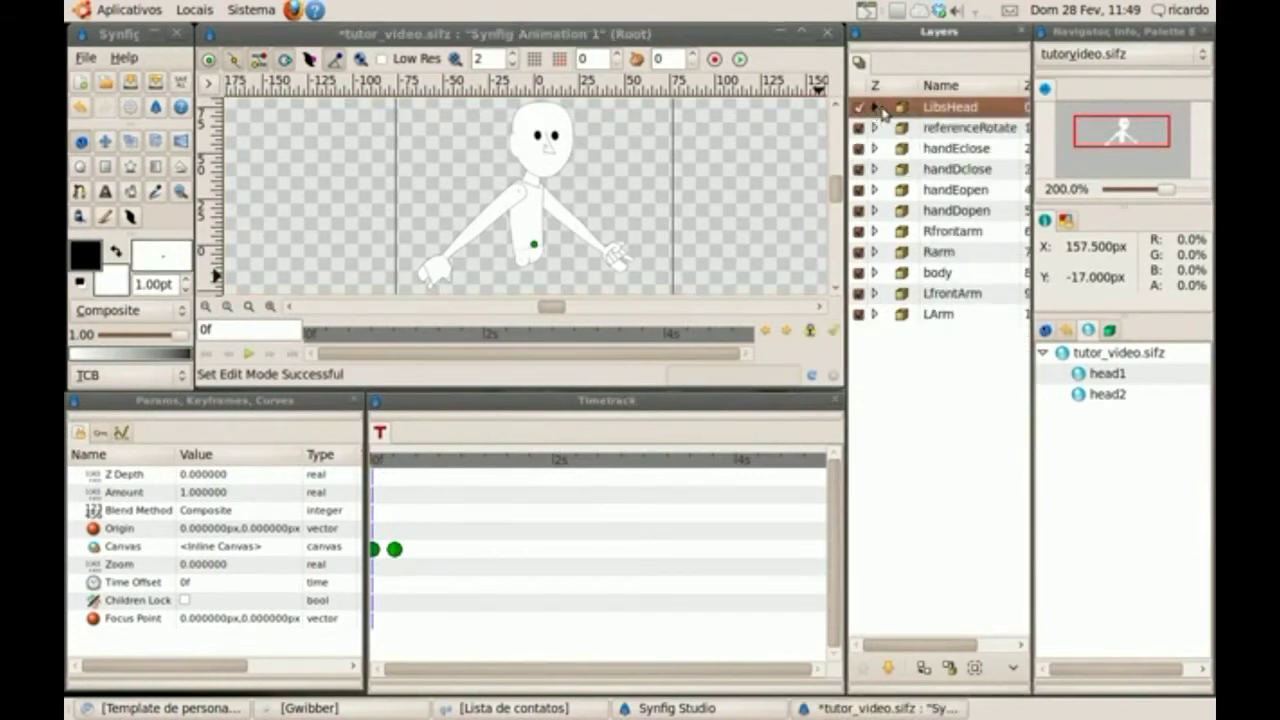
- Export the handEclose layer's inline canvas under the name LH1
click(909, 150)
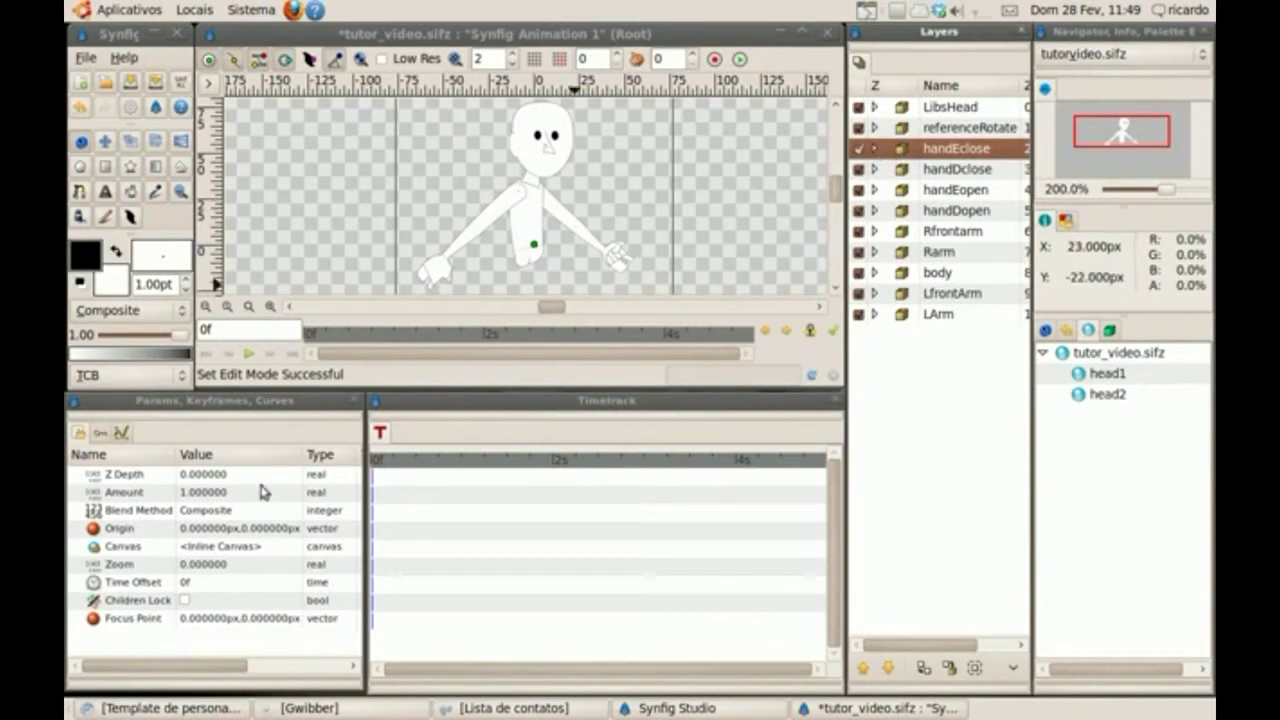
right_click(203, 549)
click(230, 584)
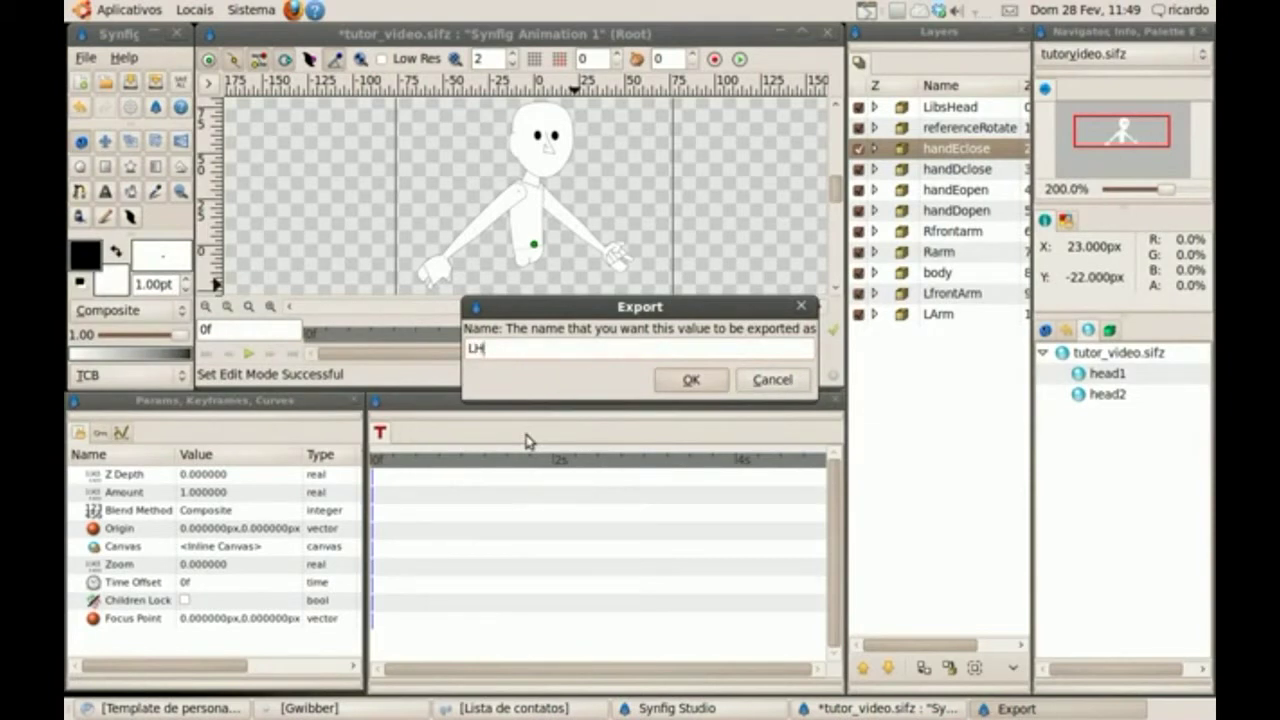
click(688, 381)
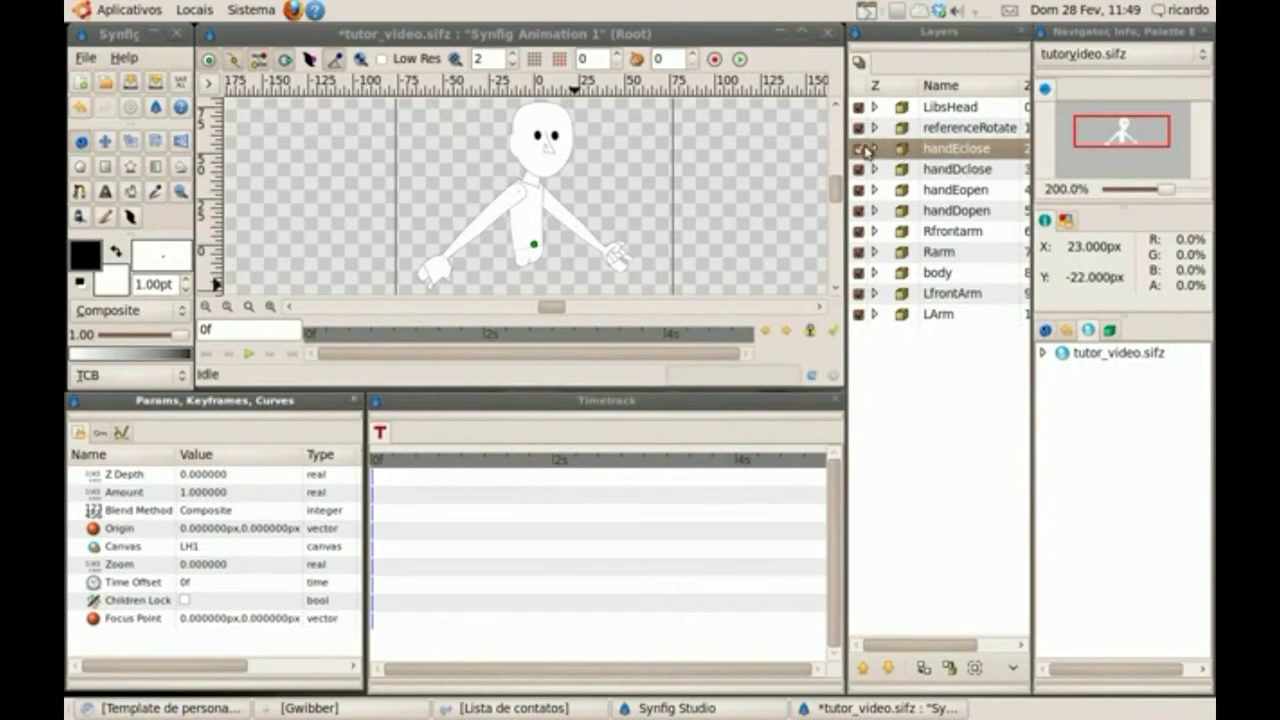
- Export the handEopen layer's inline canvas under the name lh2
click(965, 192)
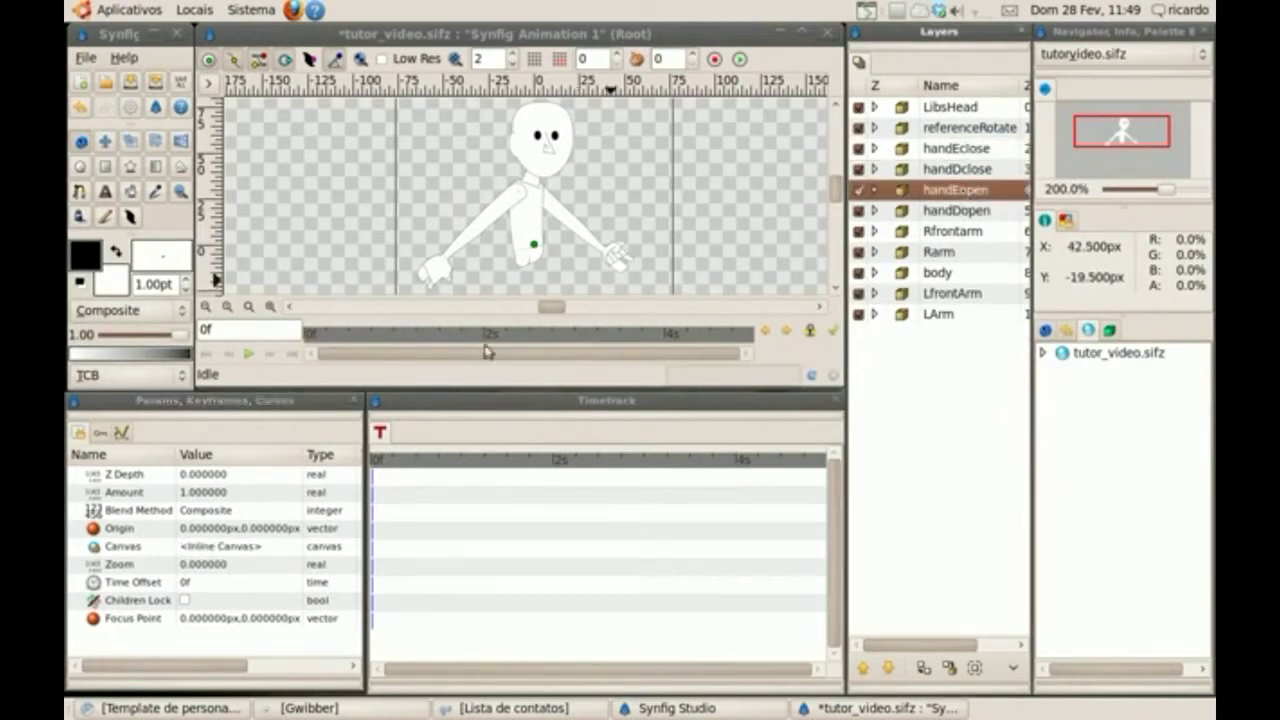
right_click(230, 550)
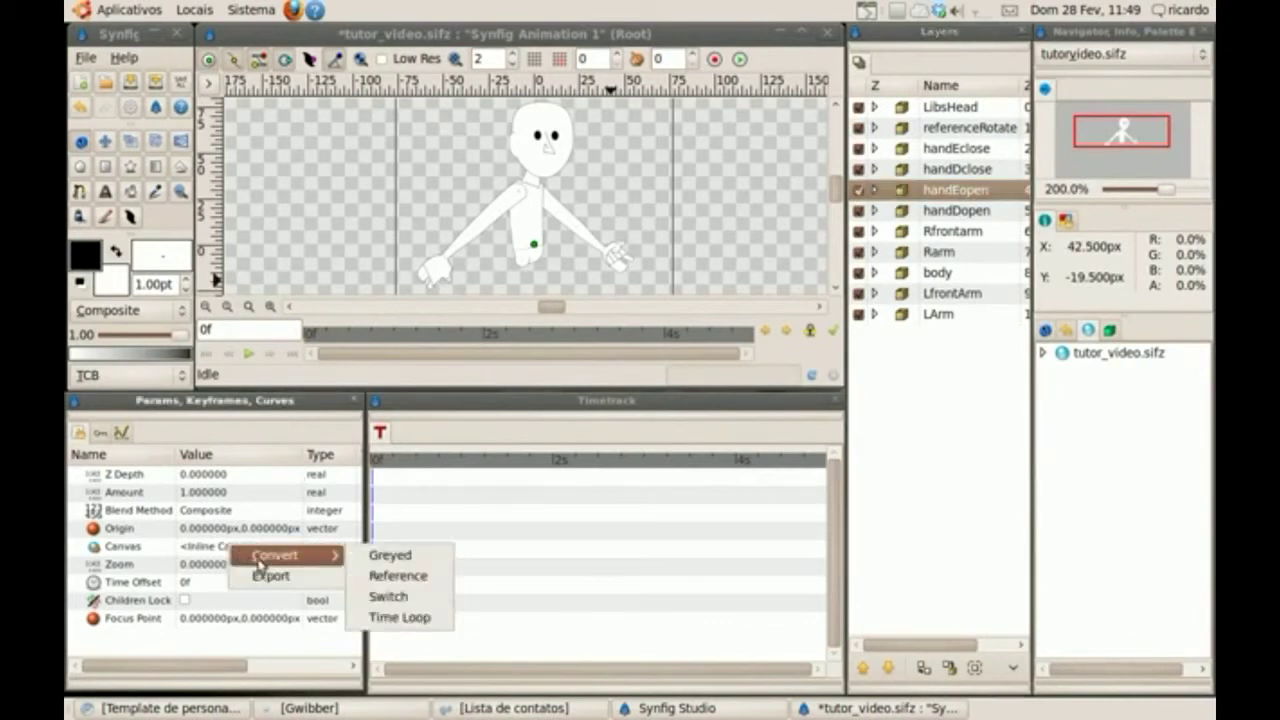
click(272, 574)
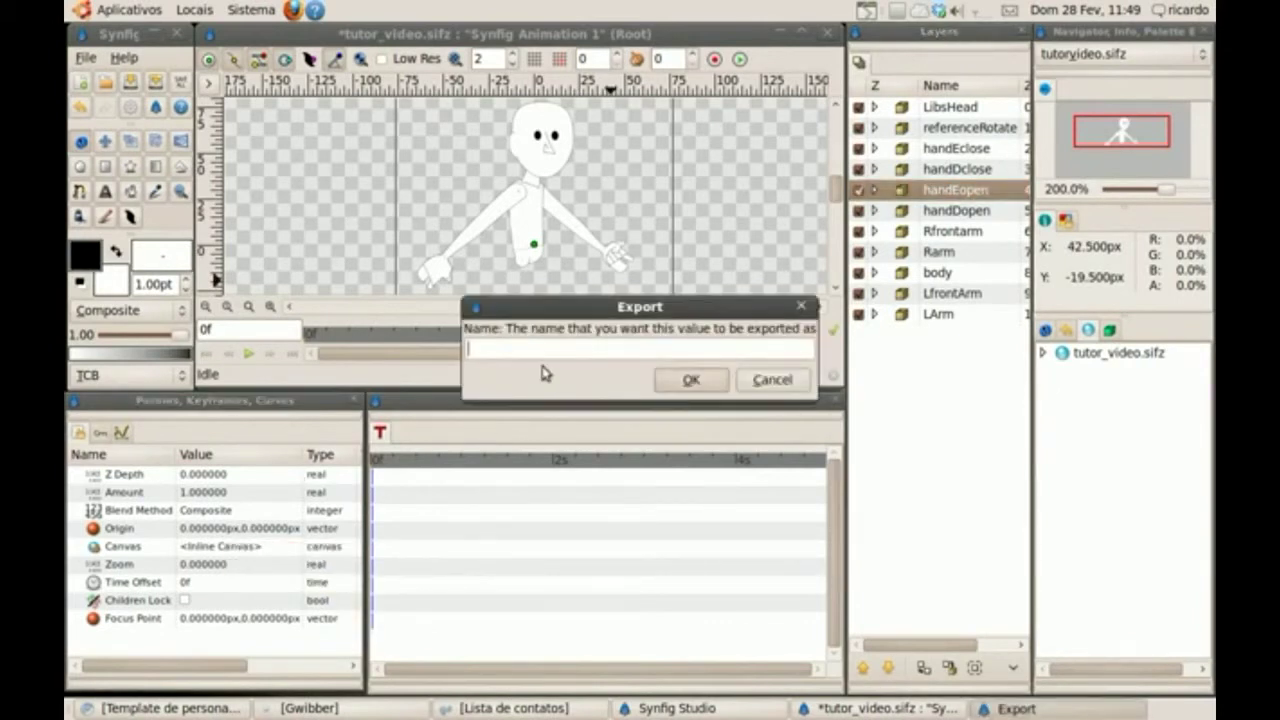
text(lh2)
click(686, 381)
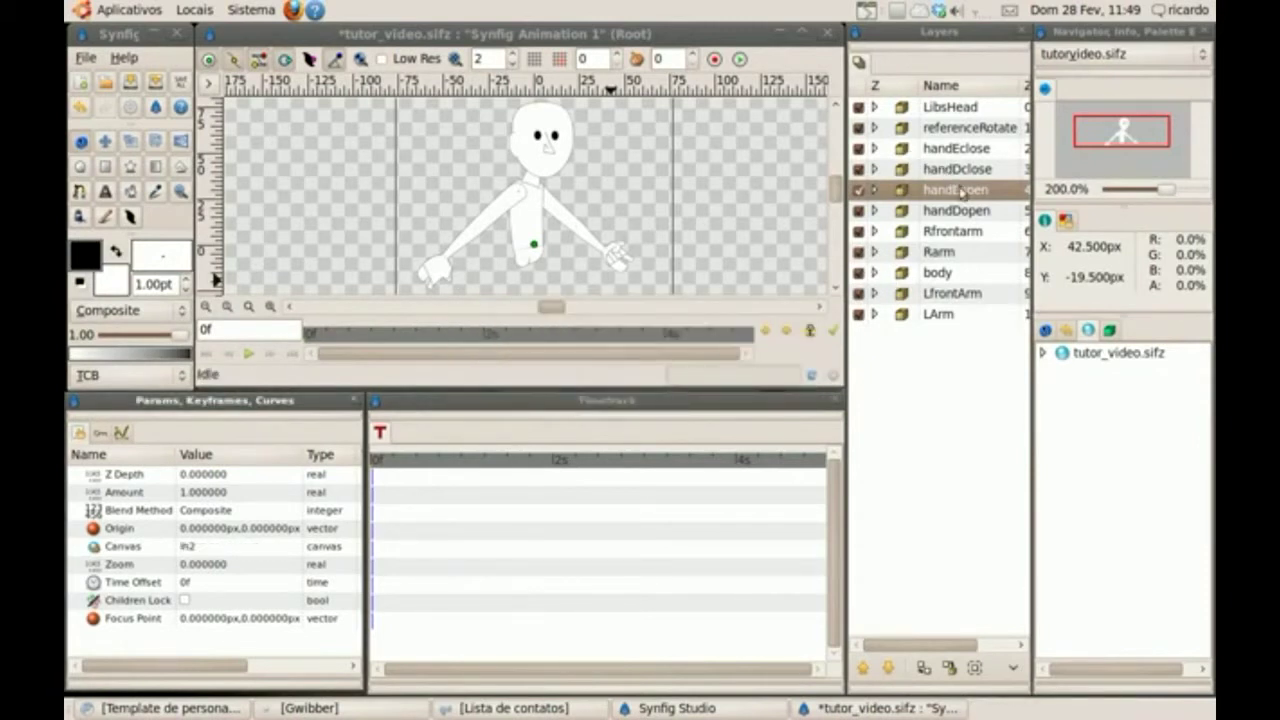
- Raise the handEopen layer to just below handEclose and hide both layers
click(864, 667)
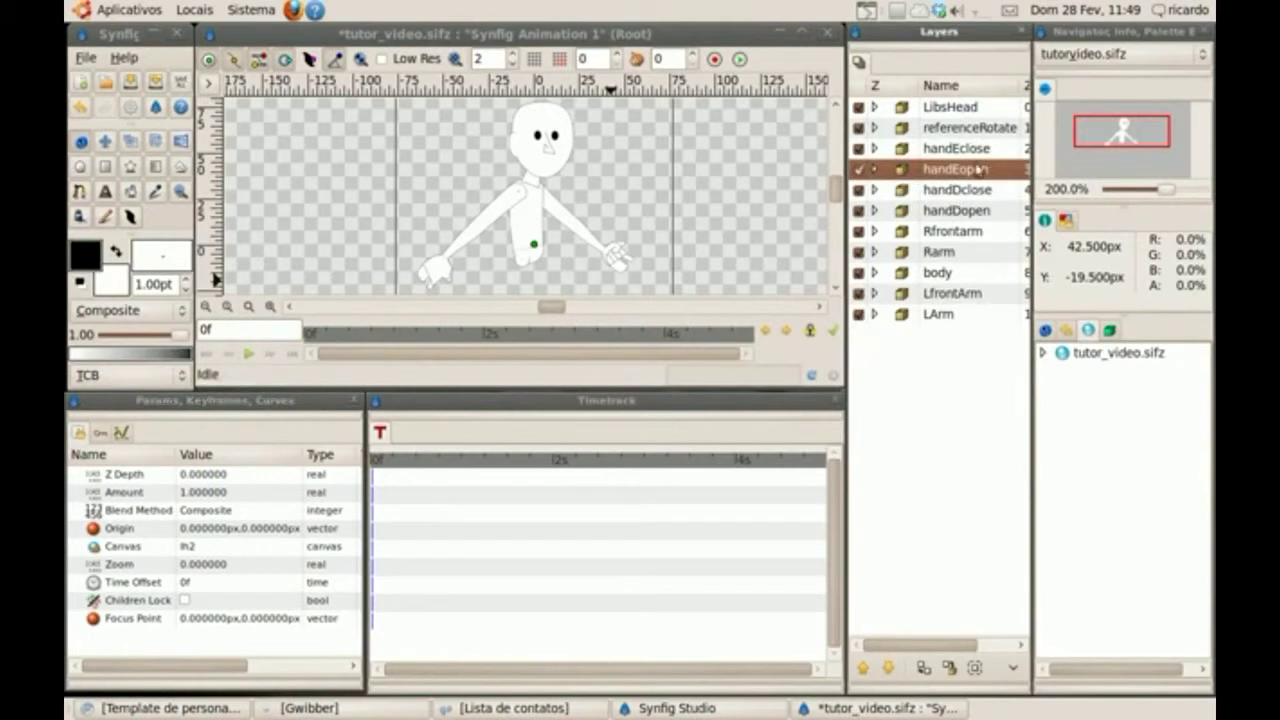
click(858, 148)
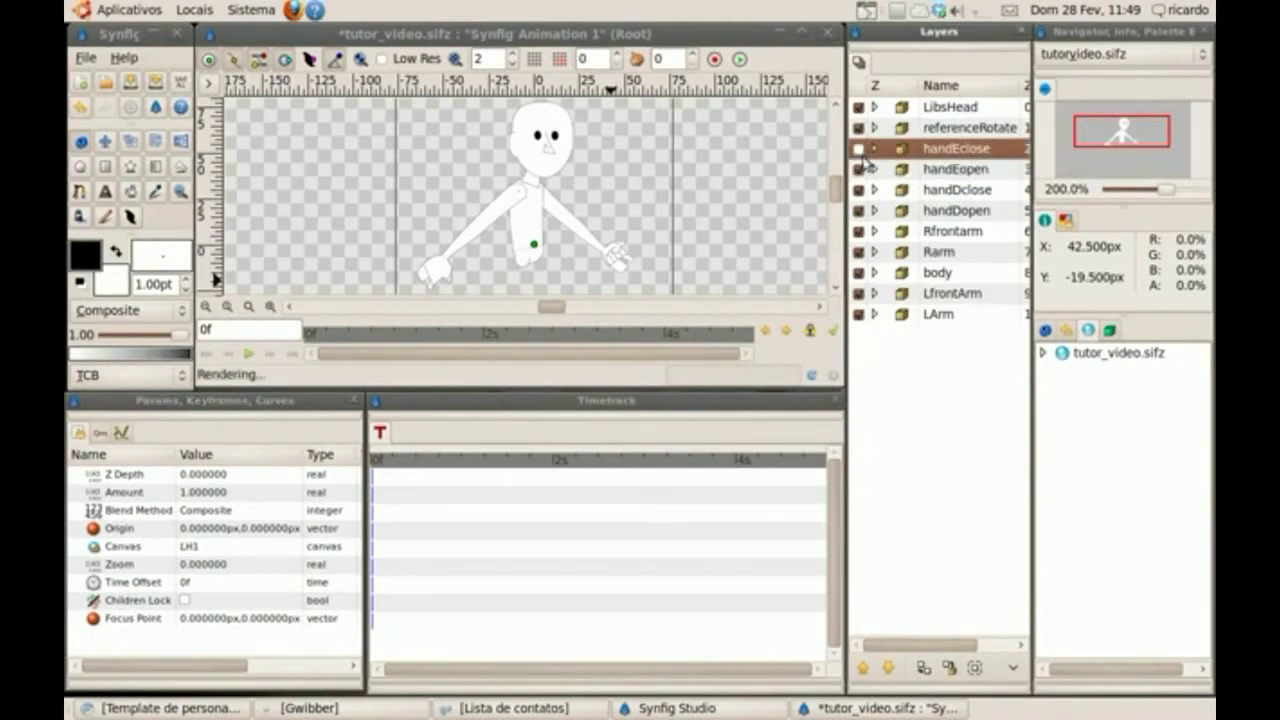
click(858, 169)
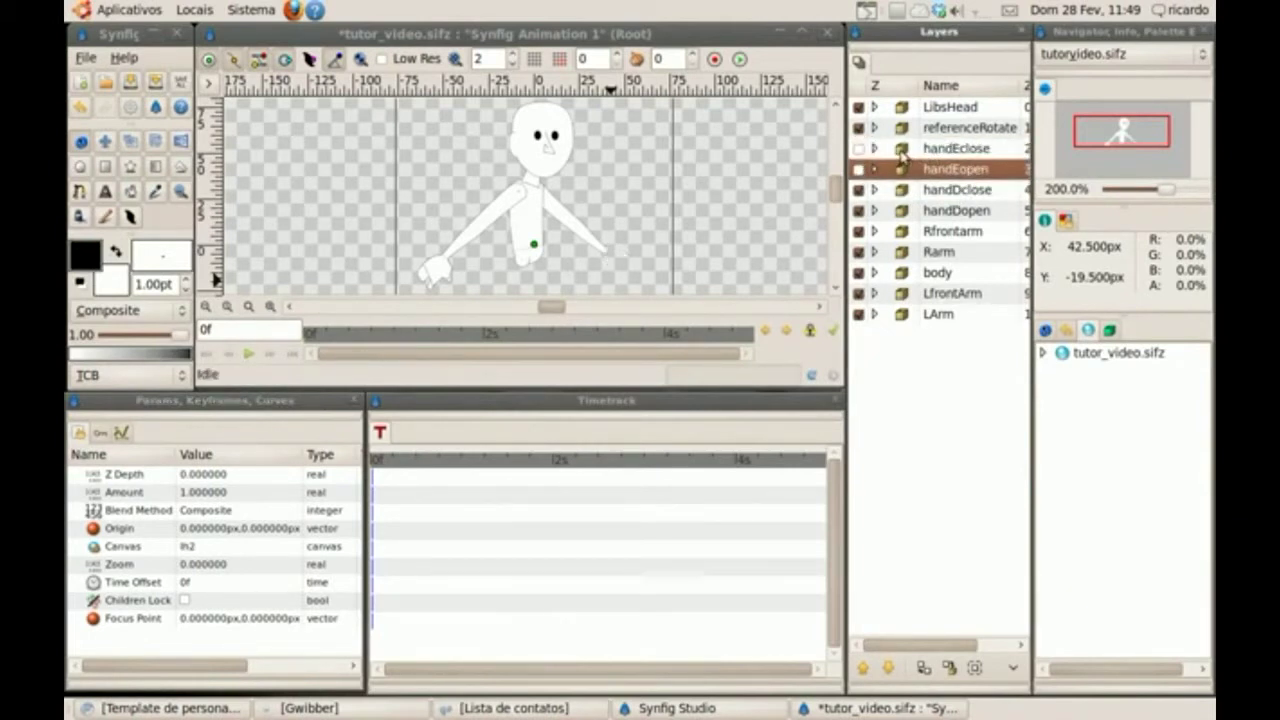
- Add a new Paste Canvas layer above handEclose and name it Lhands
click(901, 150)
right_click(901, 150)
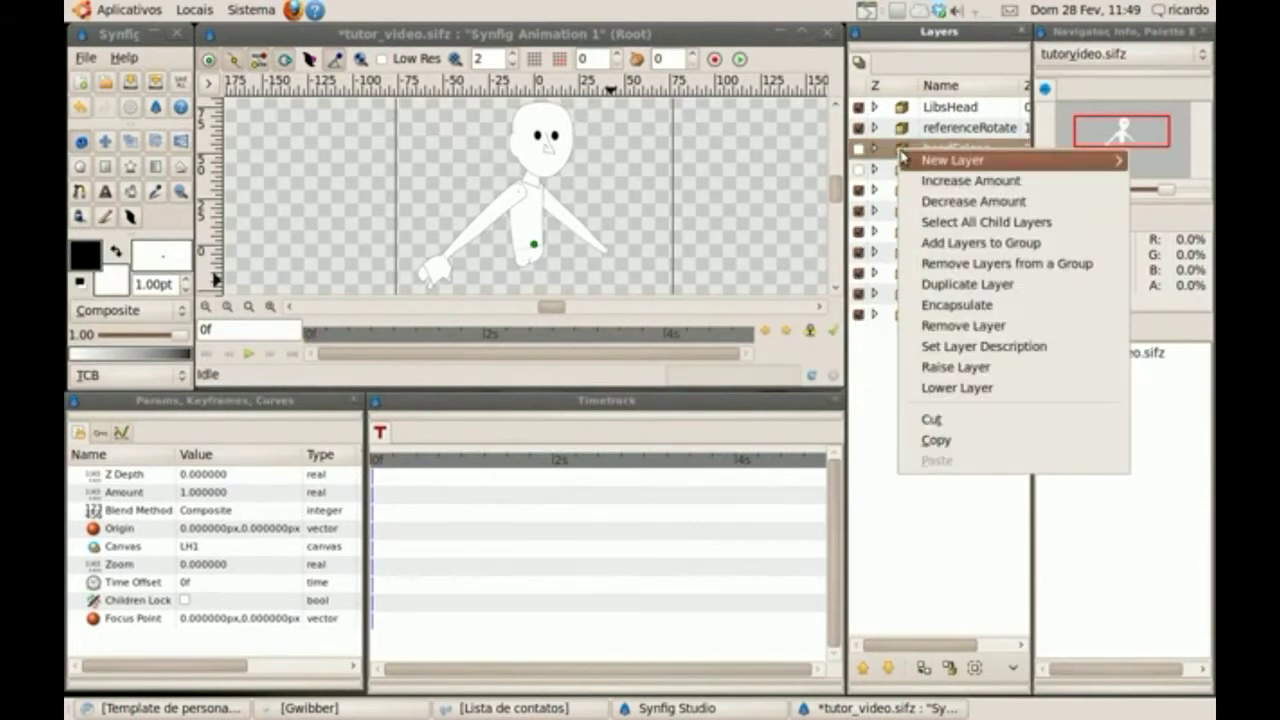
mouse_move(944, 162)
mouse_move(818, 309)
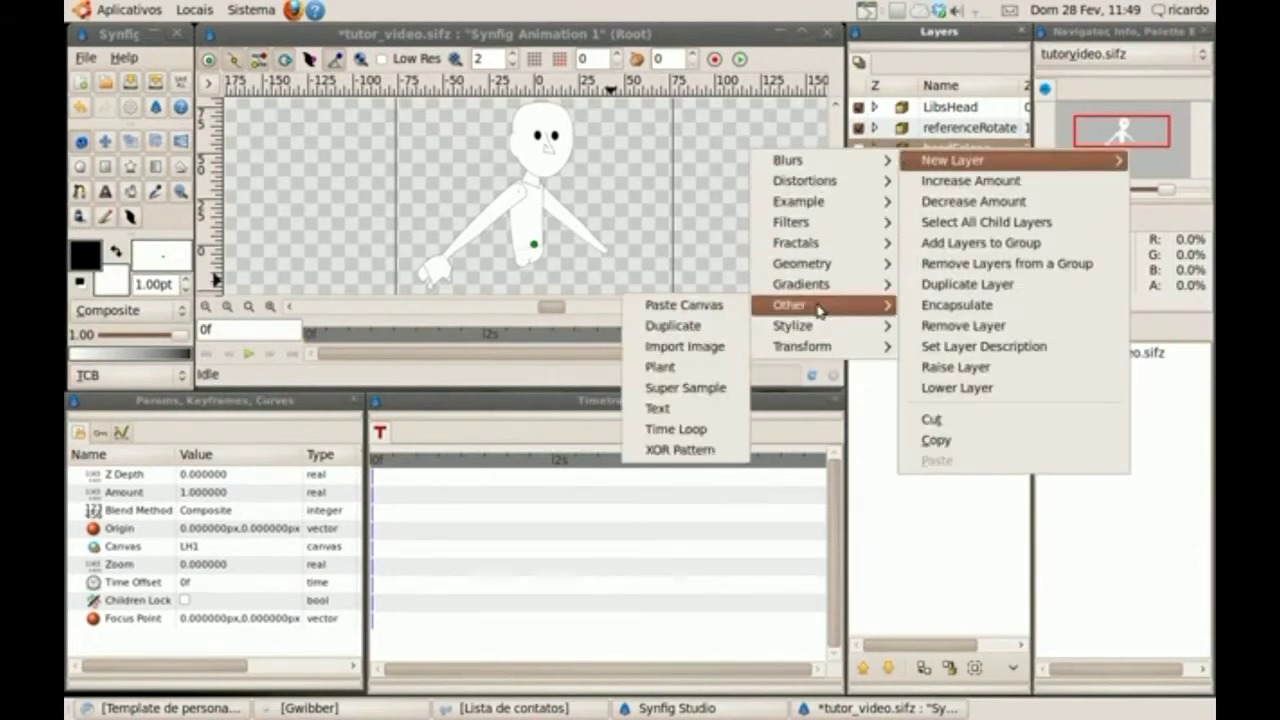
click(703, 305)
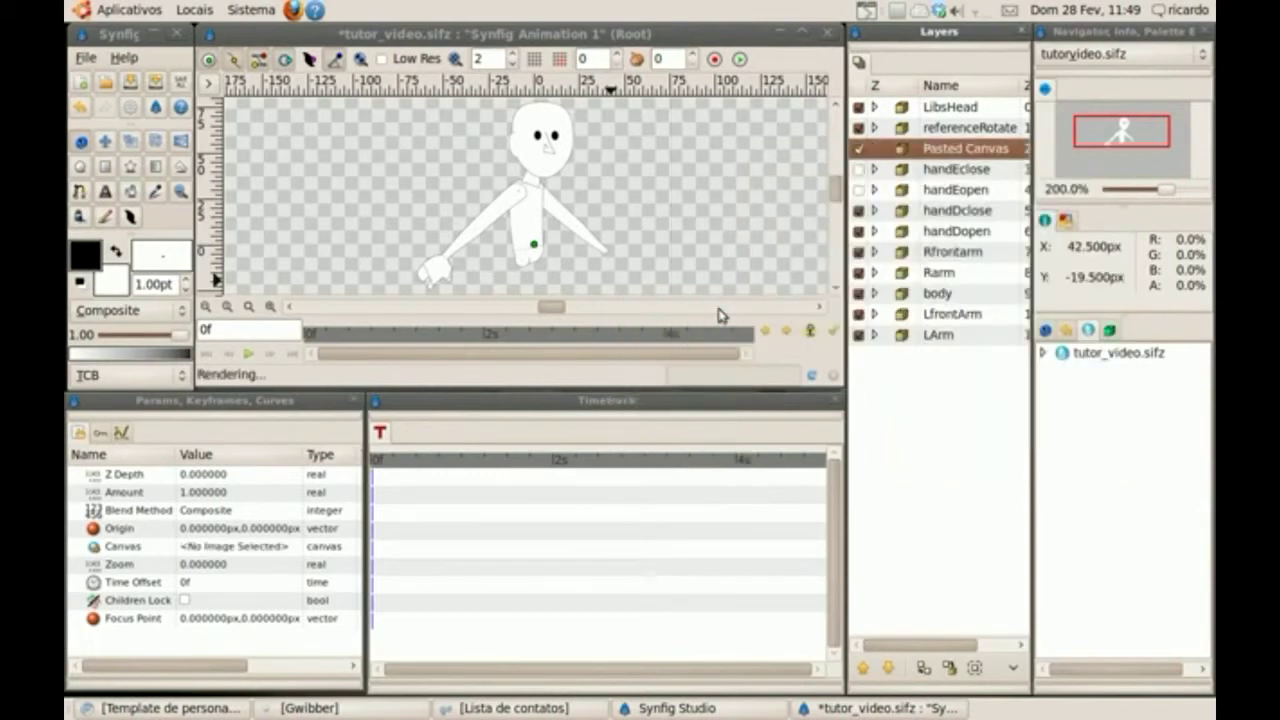
double_click(960, 150)
text(L)
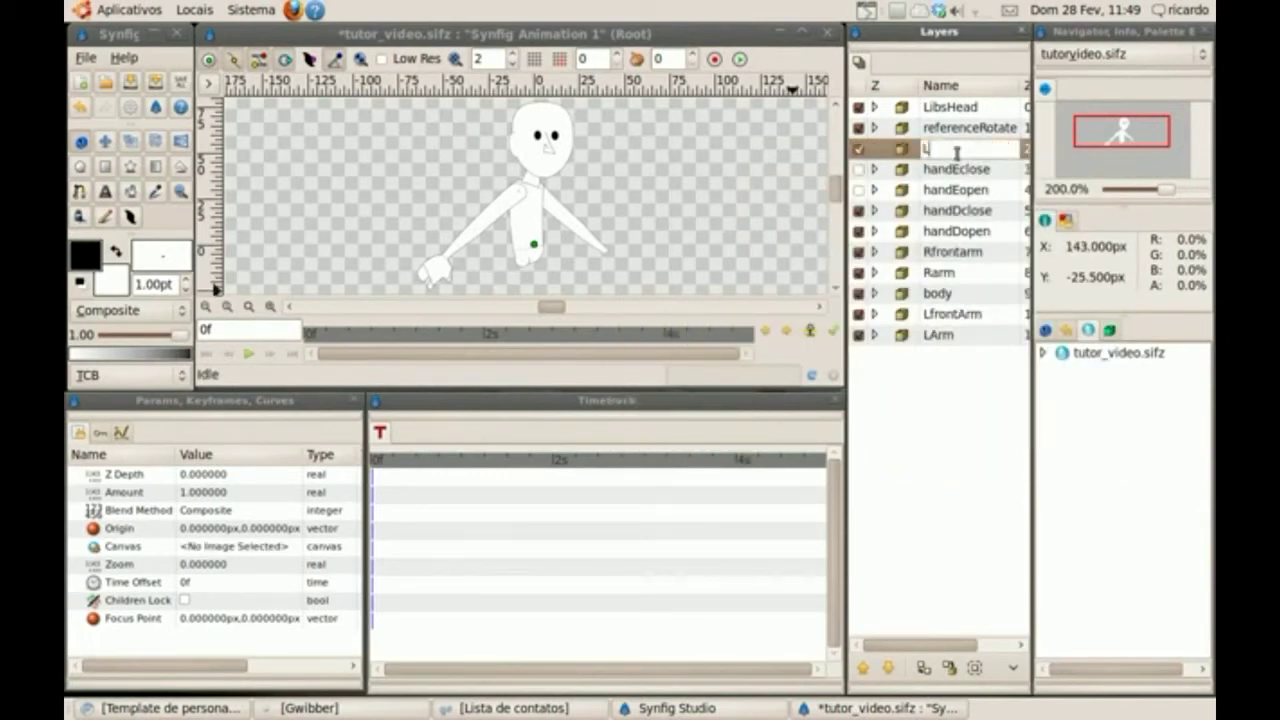
text(hands)
key(Return)
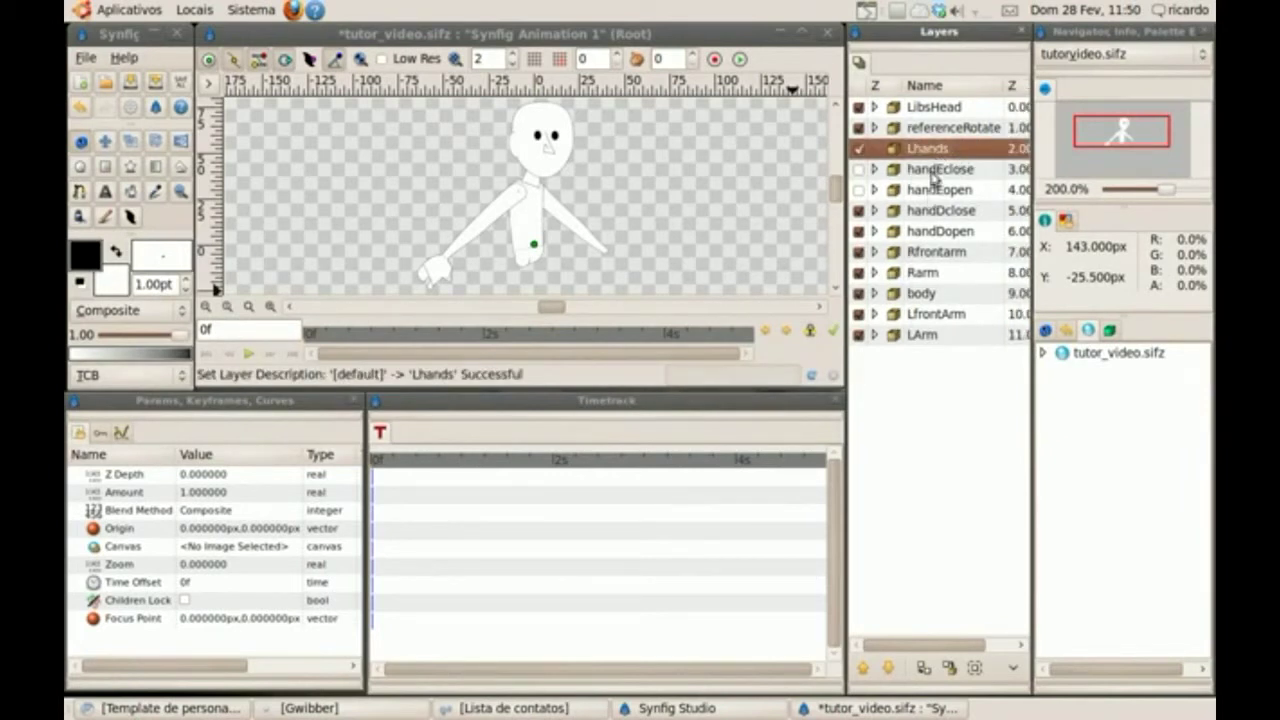
- Encapsulate the Lhands, handEclose and handEopen layers and name the resulting group LibsLhand
shift+click(930, 195)
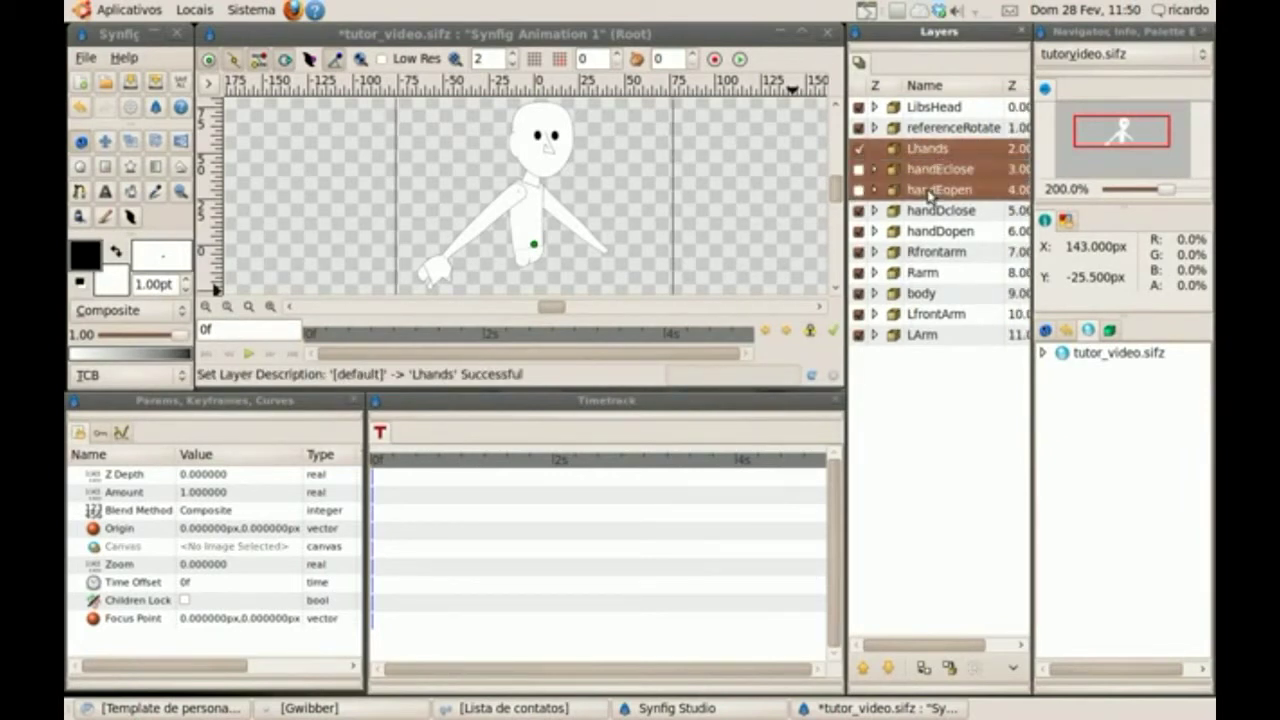
right_click(930, 195)
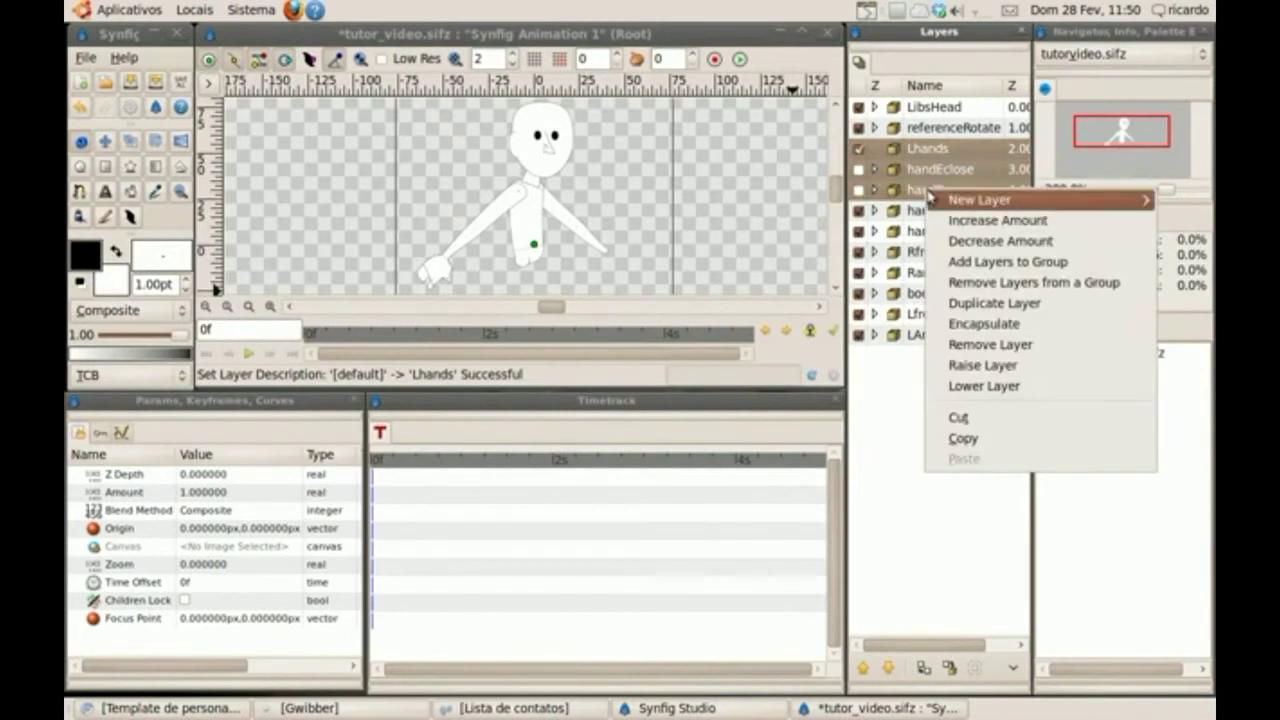
click(1039, 325)
click(942, 150)
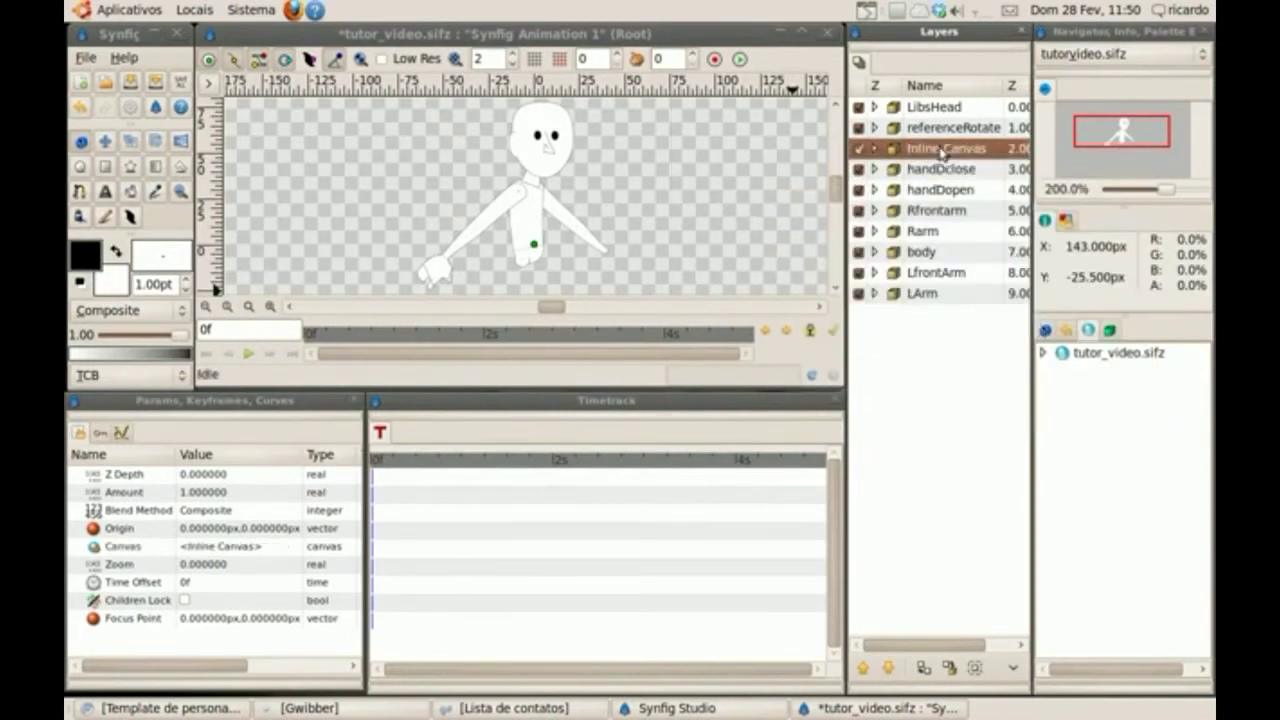
double_click(942, 150)
text(LibsLhand)
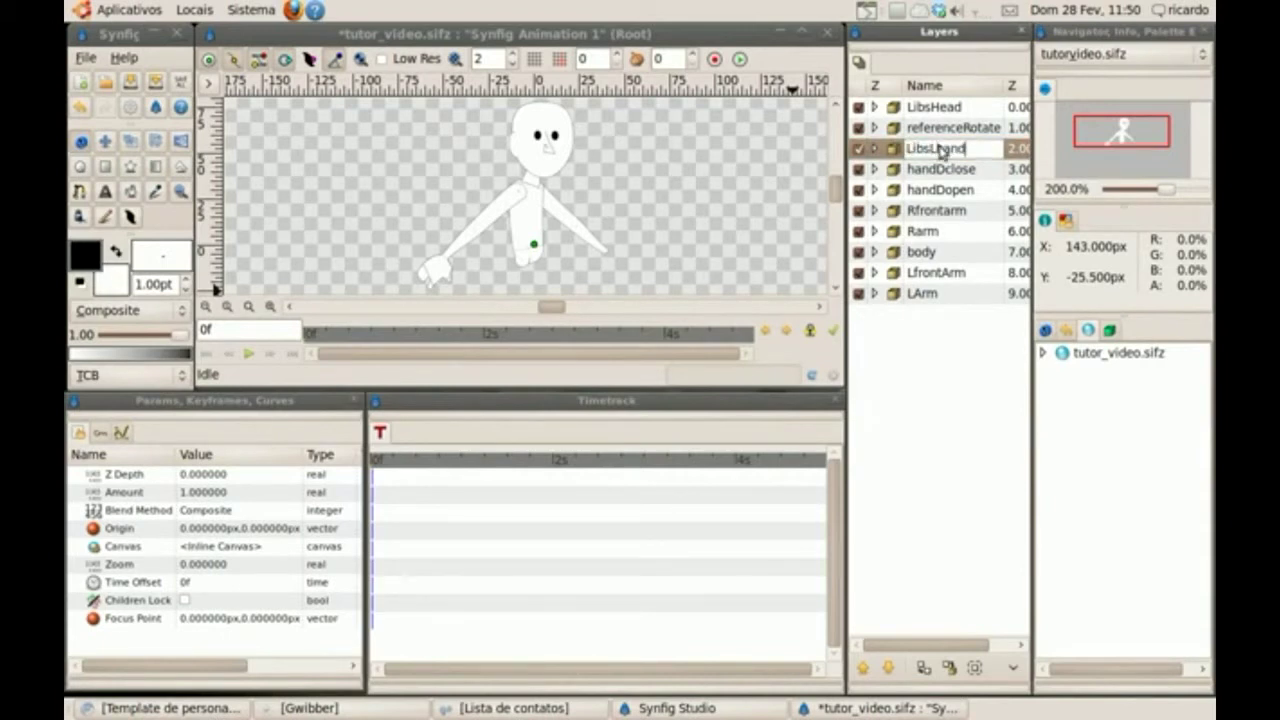
key(Return)
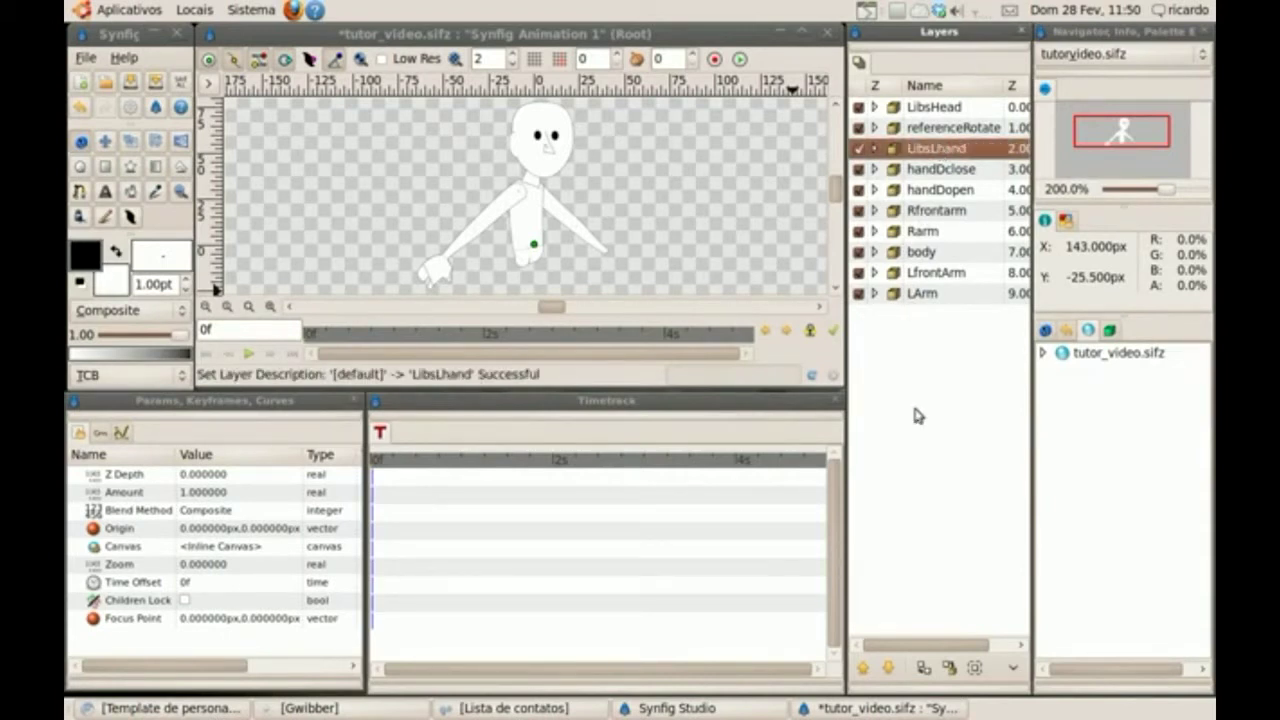
- Raise the LibsLhand group above referenceRotate and turn on animate editing mode with its Lhands layer selected
click(864, 670)
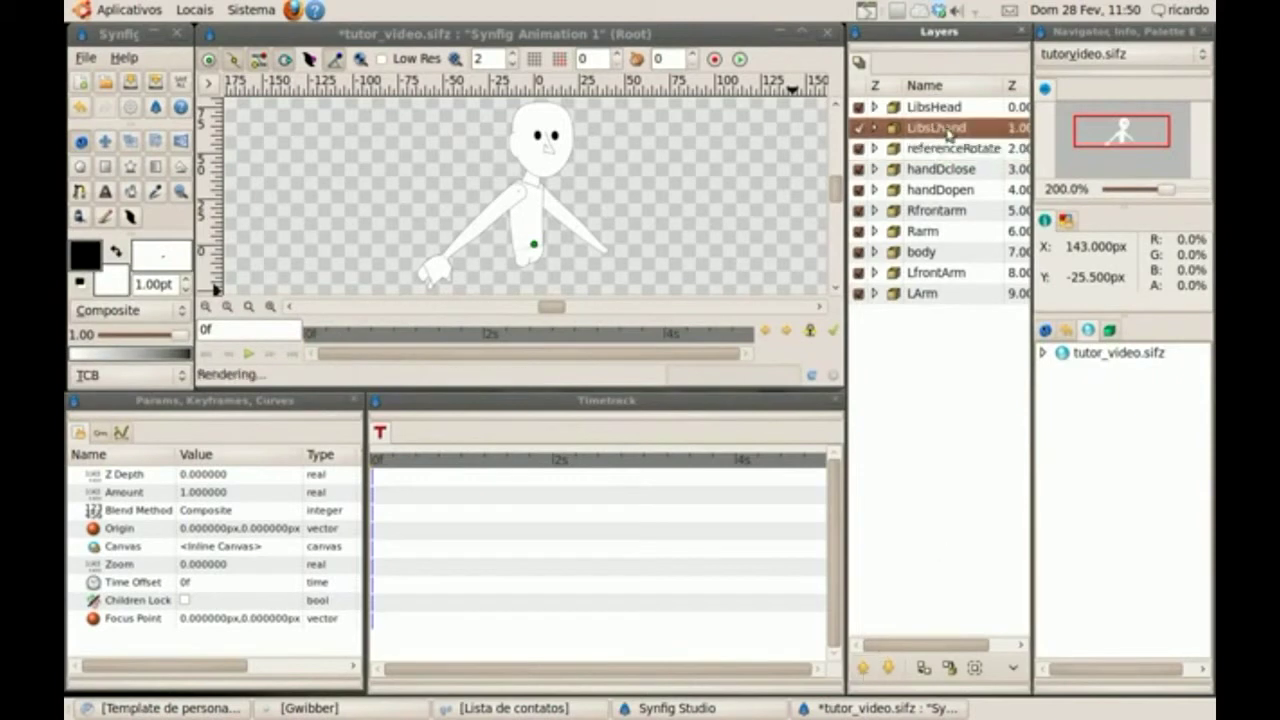
click(874, 128)
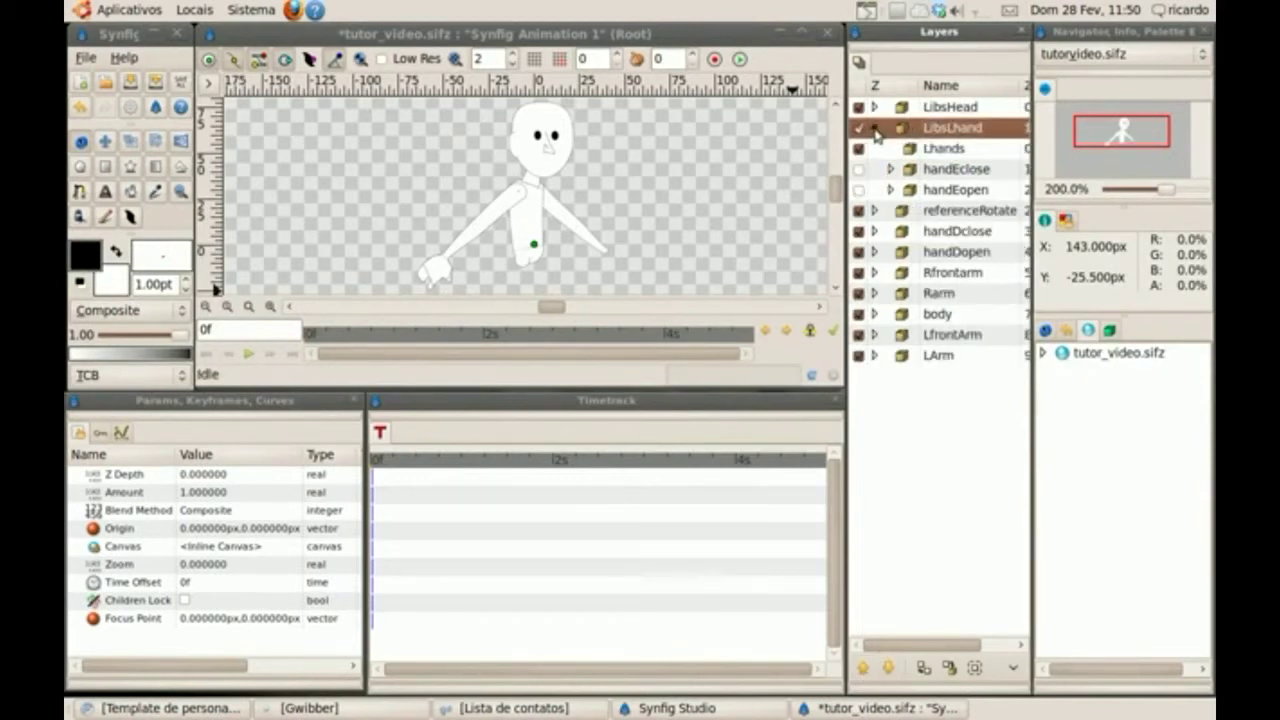
click(908, 150)
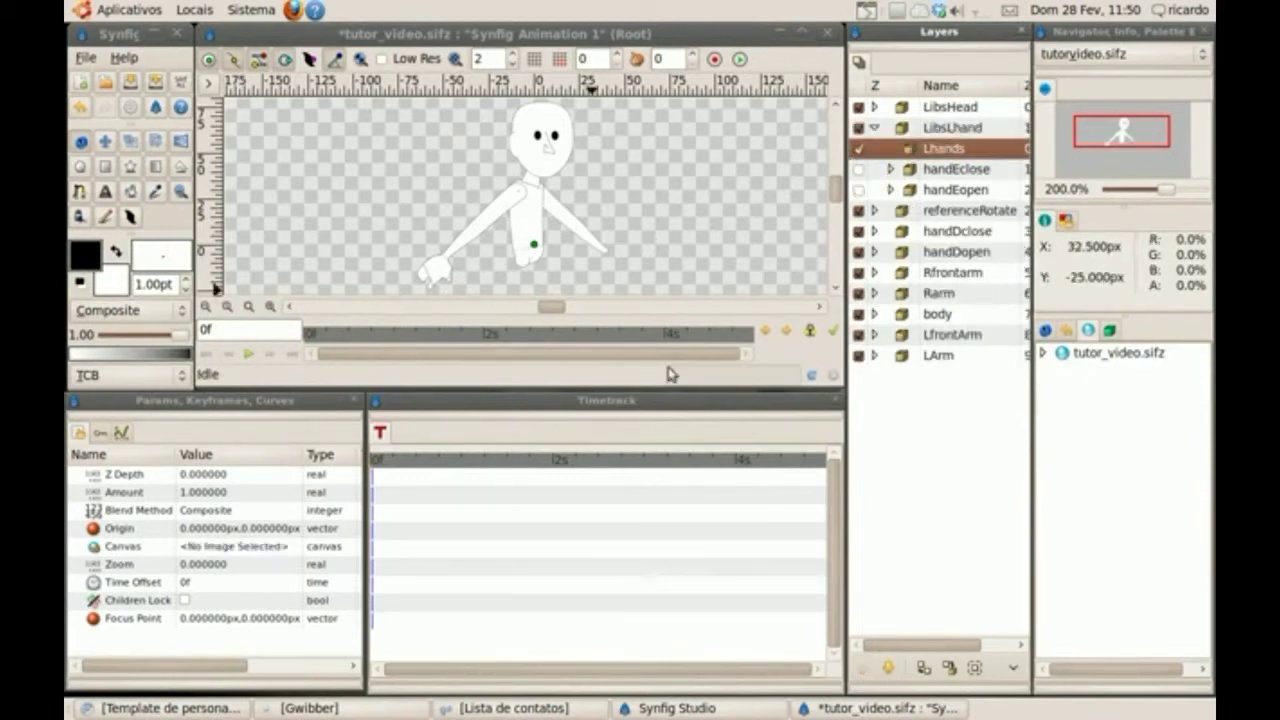
click(832, 330)
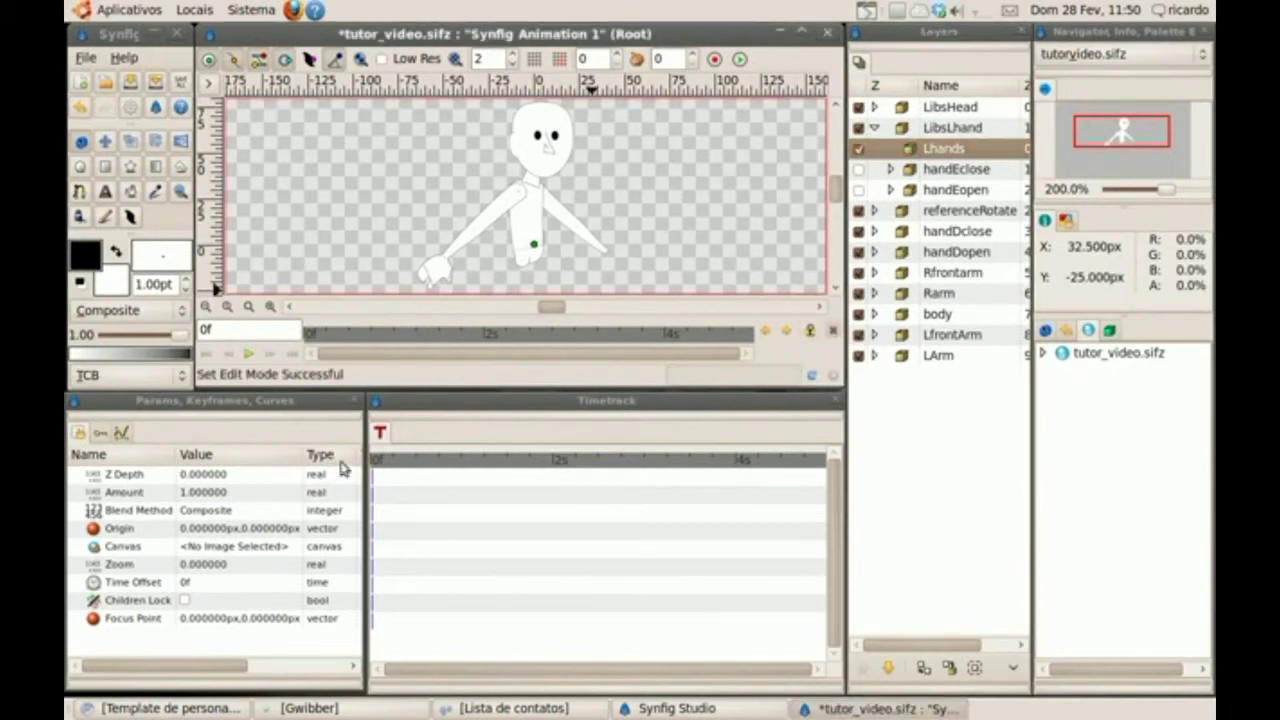
- Try to set the Lhands layer's canvas to lh1
click(222, 548)
click(222, 552)
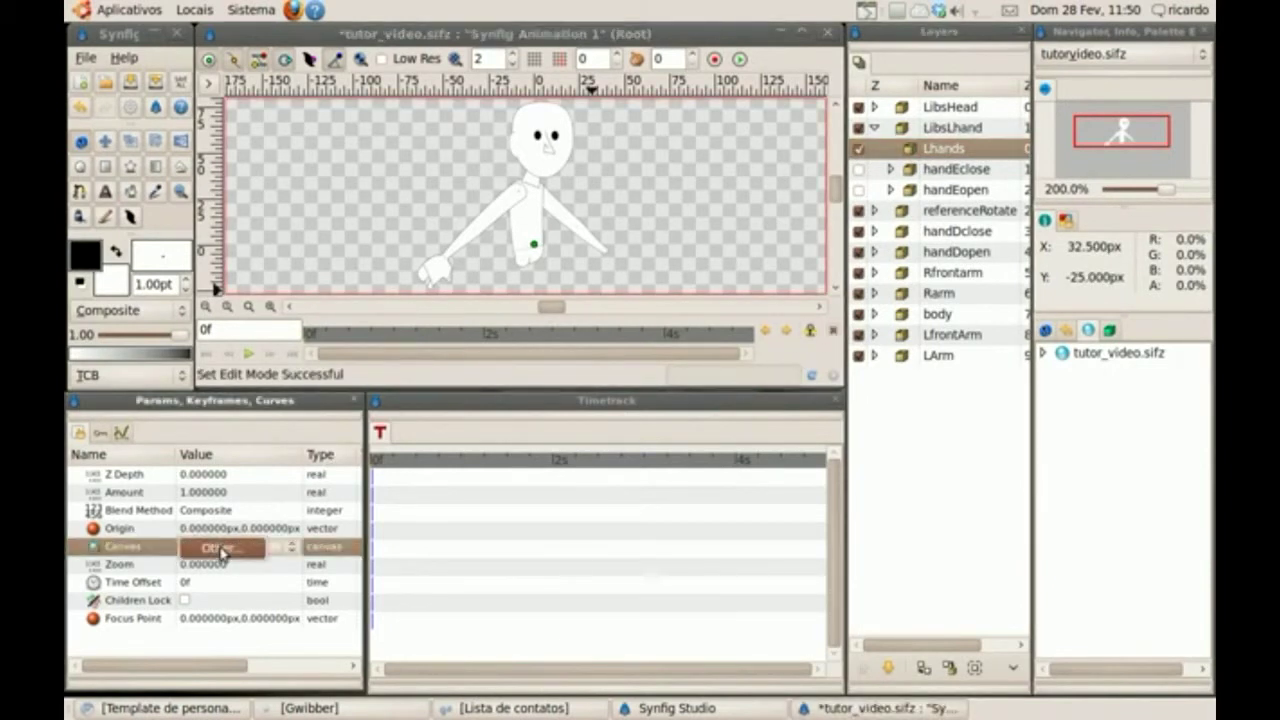
click(222, 551)
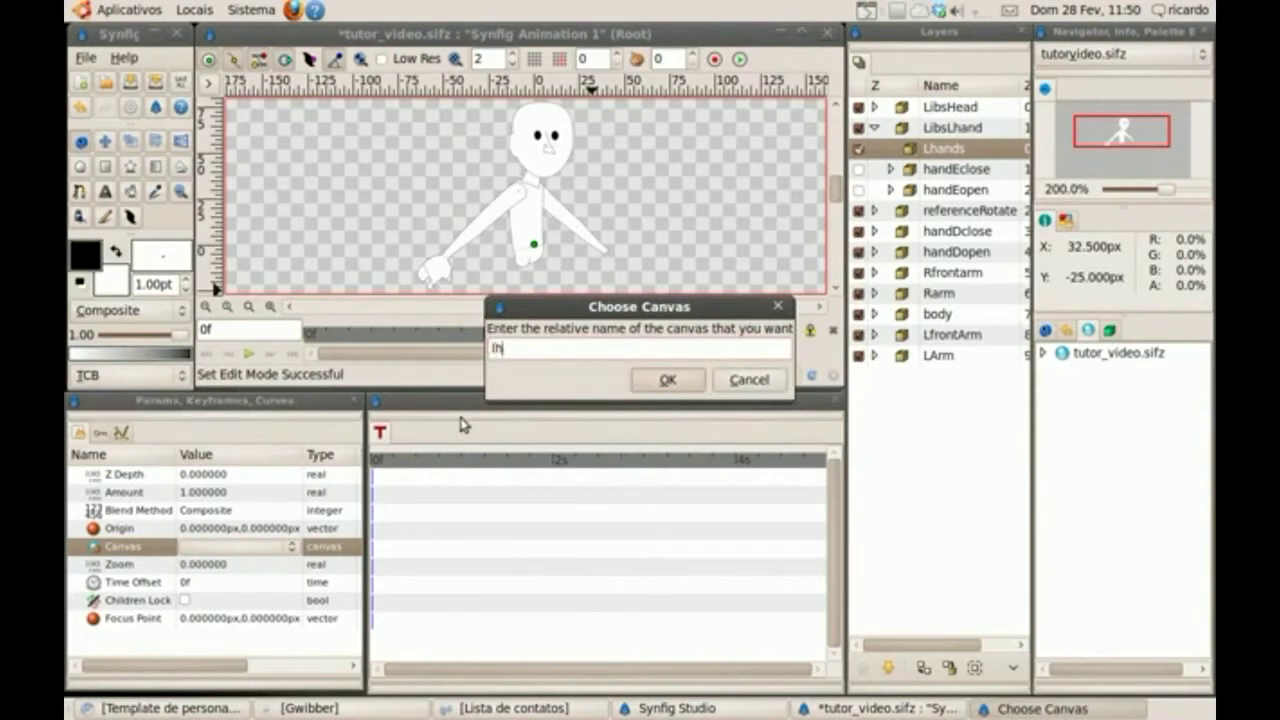
key(Return)
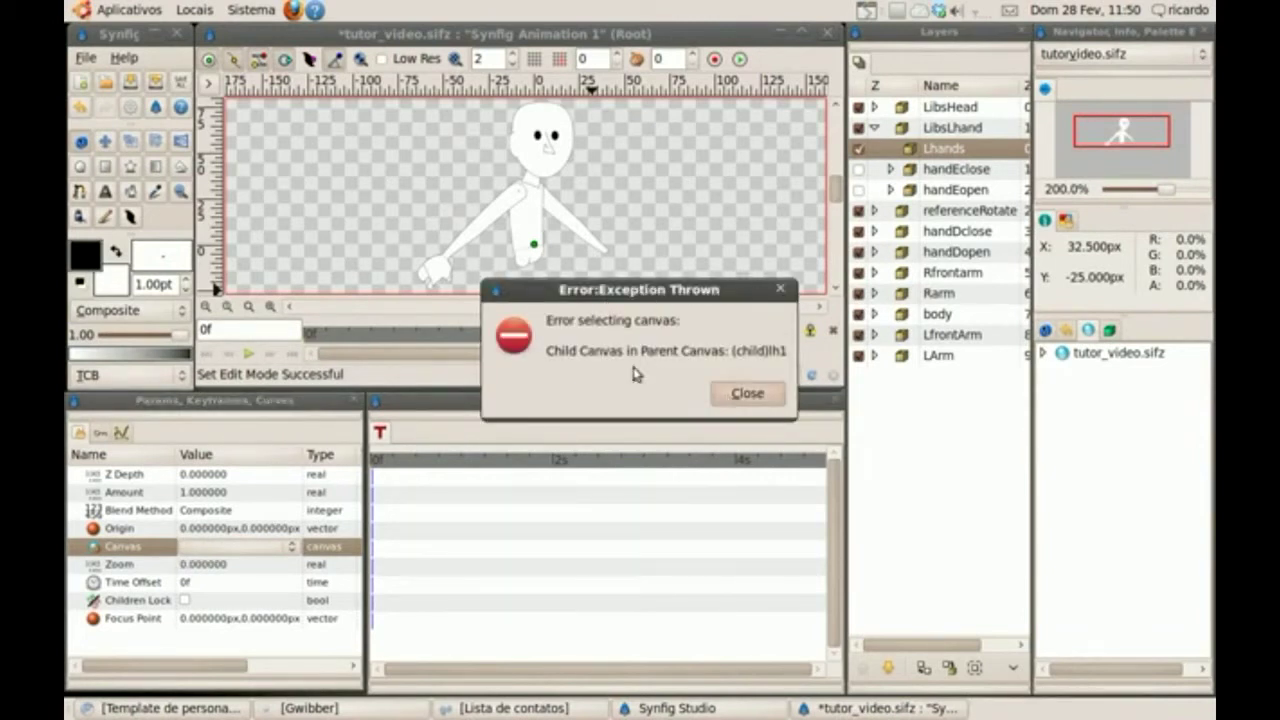
click(758, 395)
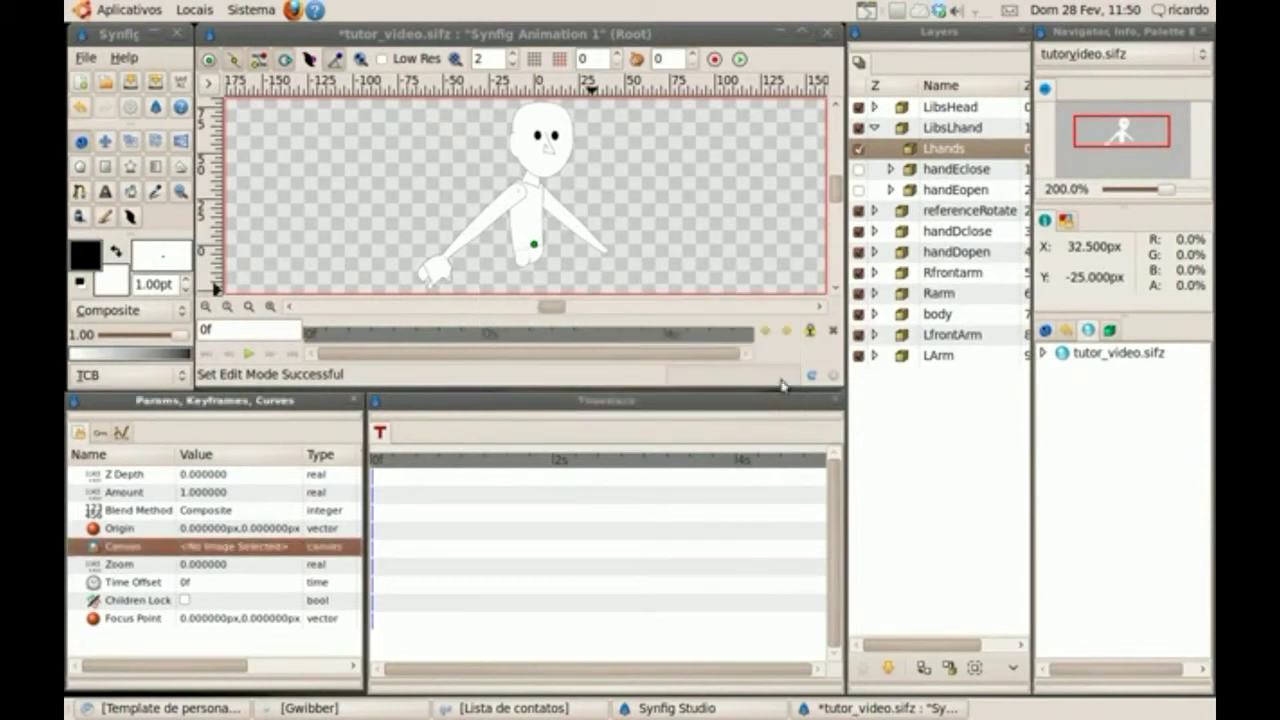
- Check the file's exported canvas names and set the Lhands layer's canvas to LH1 at frame 0
click(237, 550)
click(240, 550)
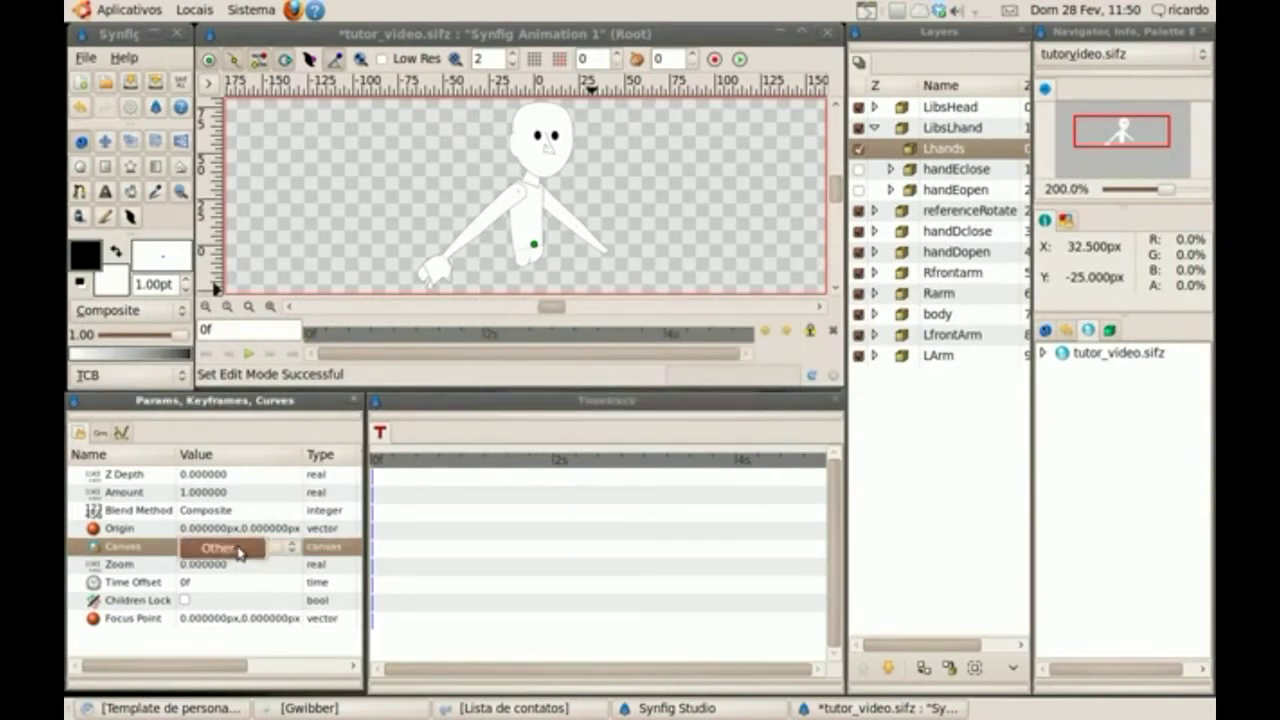
click(1080, 403)
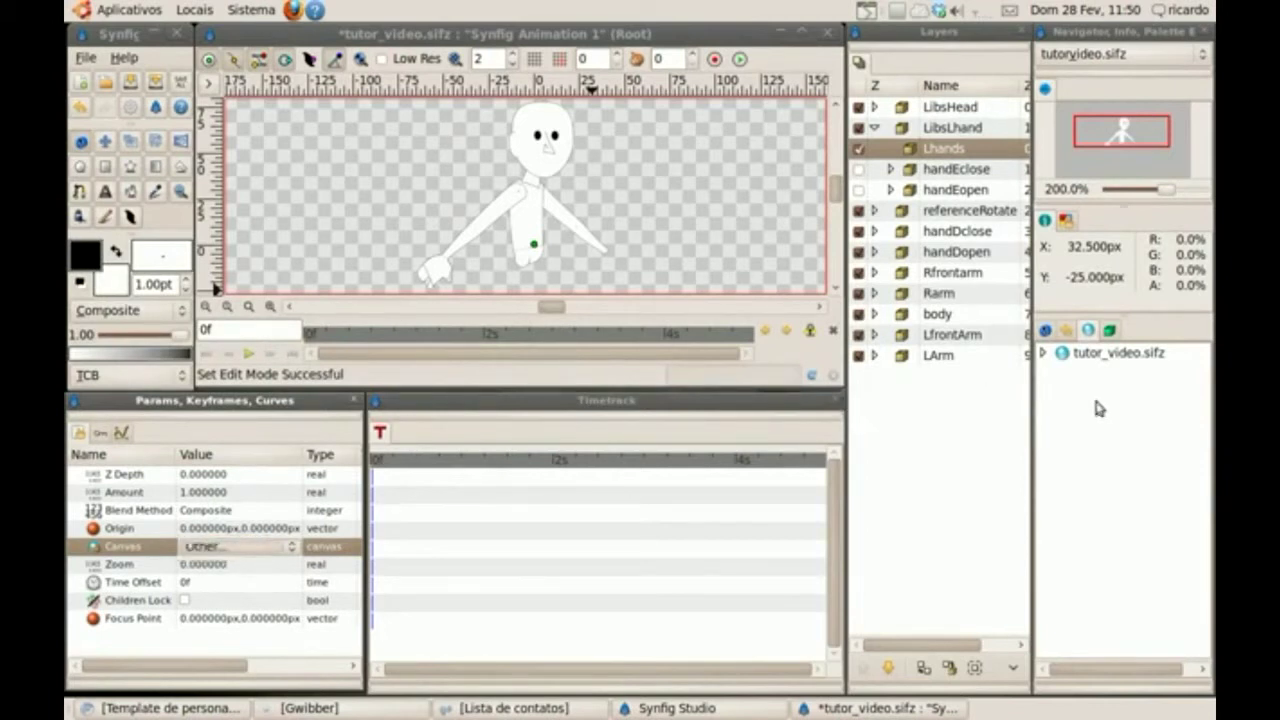
click(1044, 356)
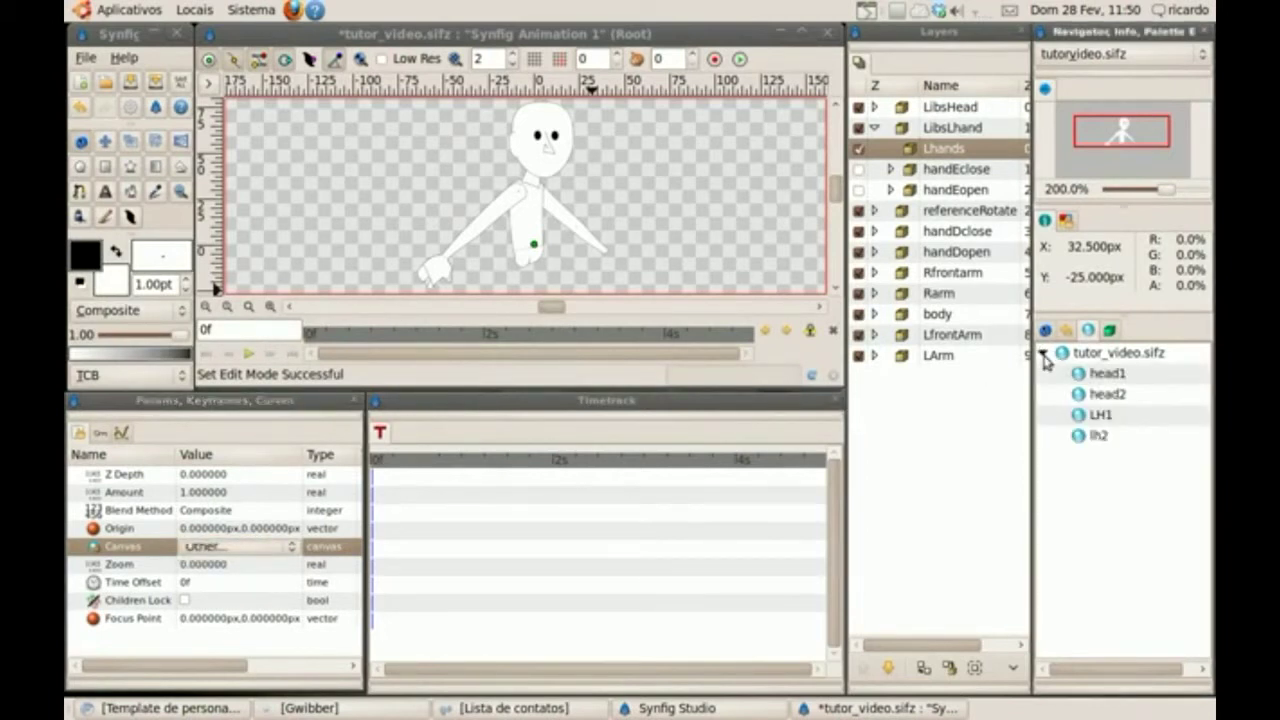
click(1104, 417)
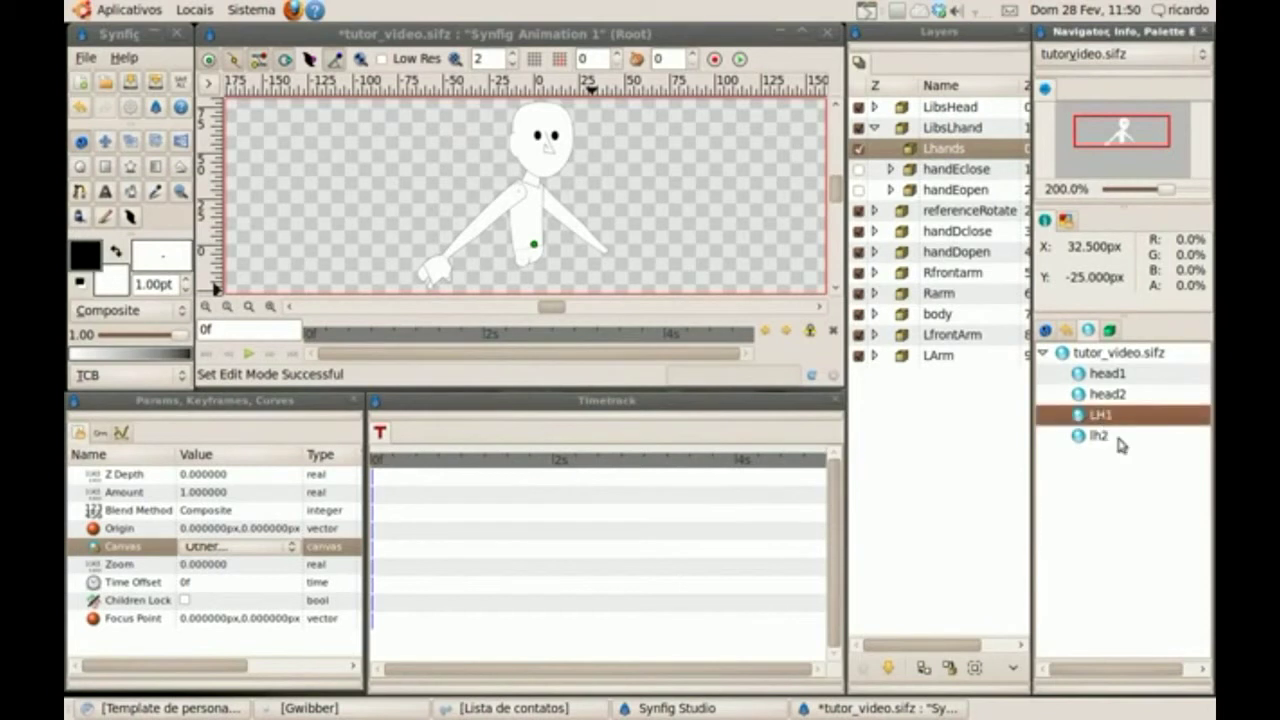
click(266, 550)
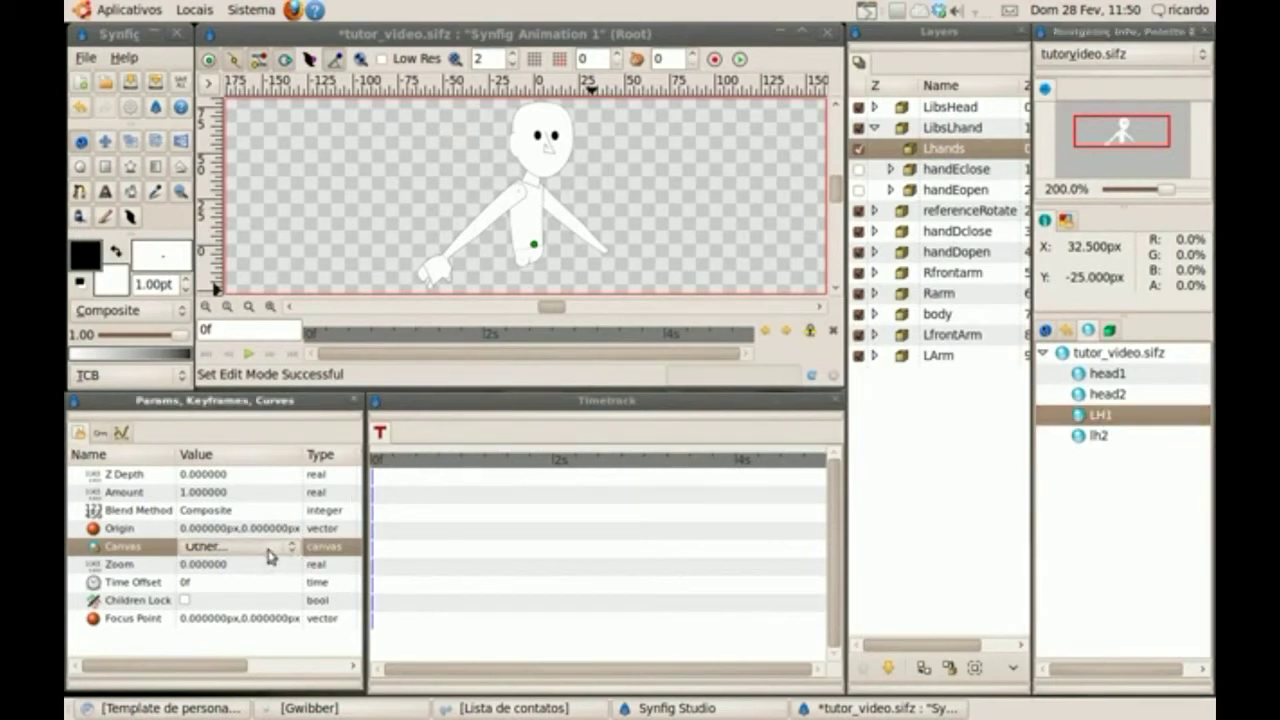
click(218, 548)
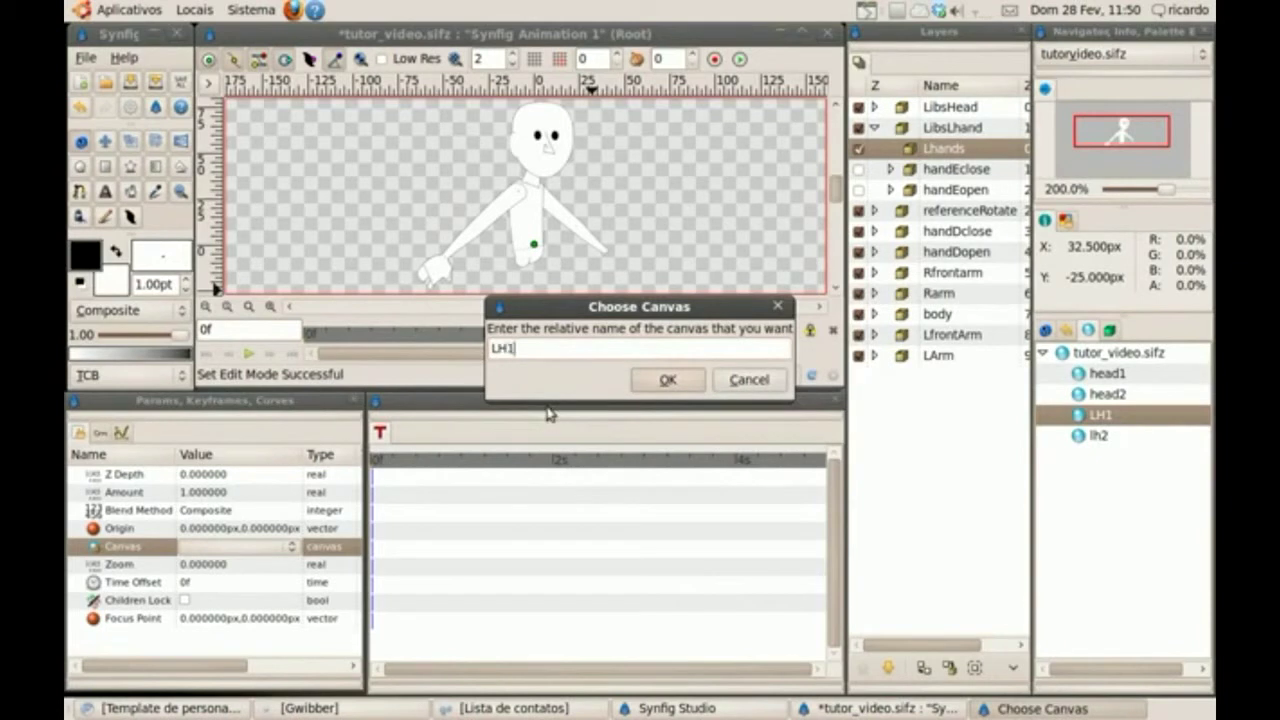
key(Return)
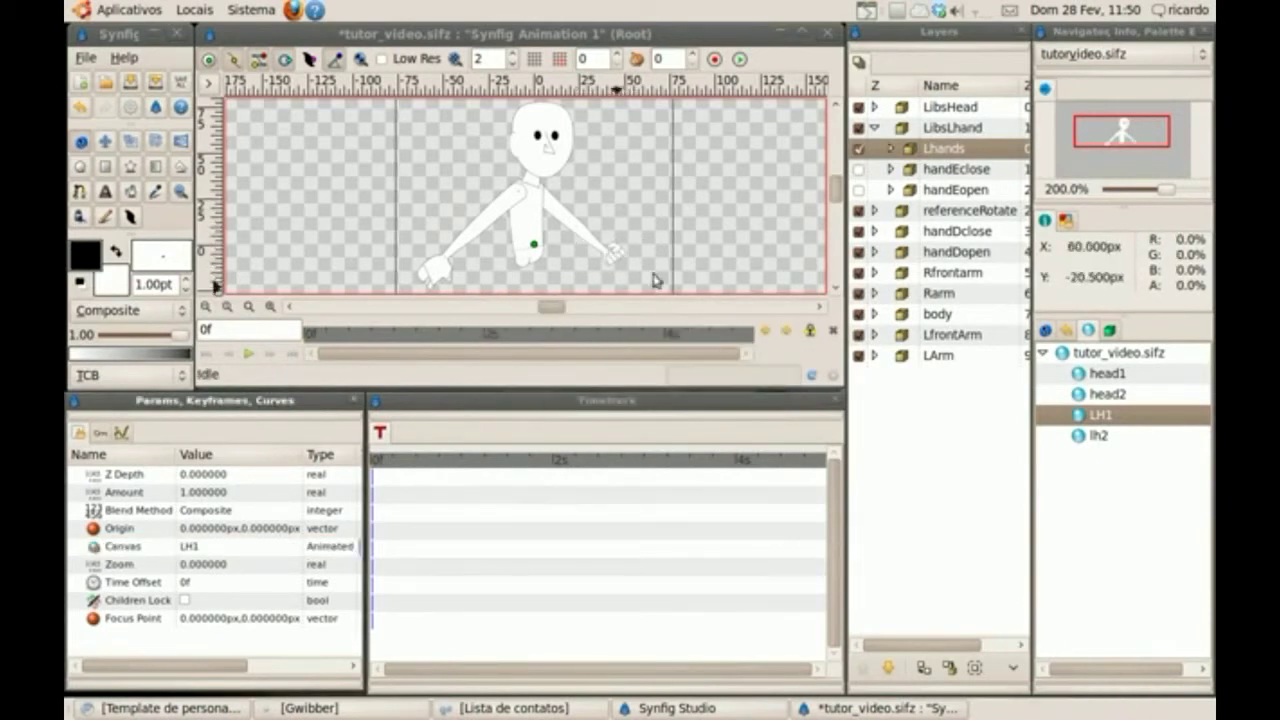
- Set the Lhands layer's canvas to lh2 at frame 6
click(393, 466)
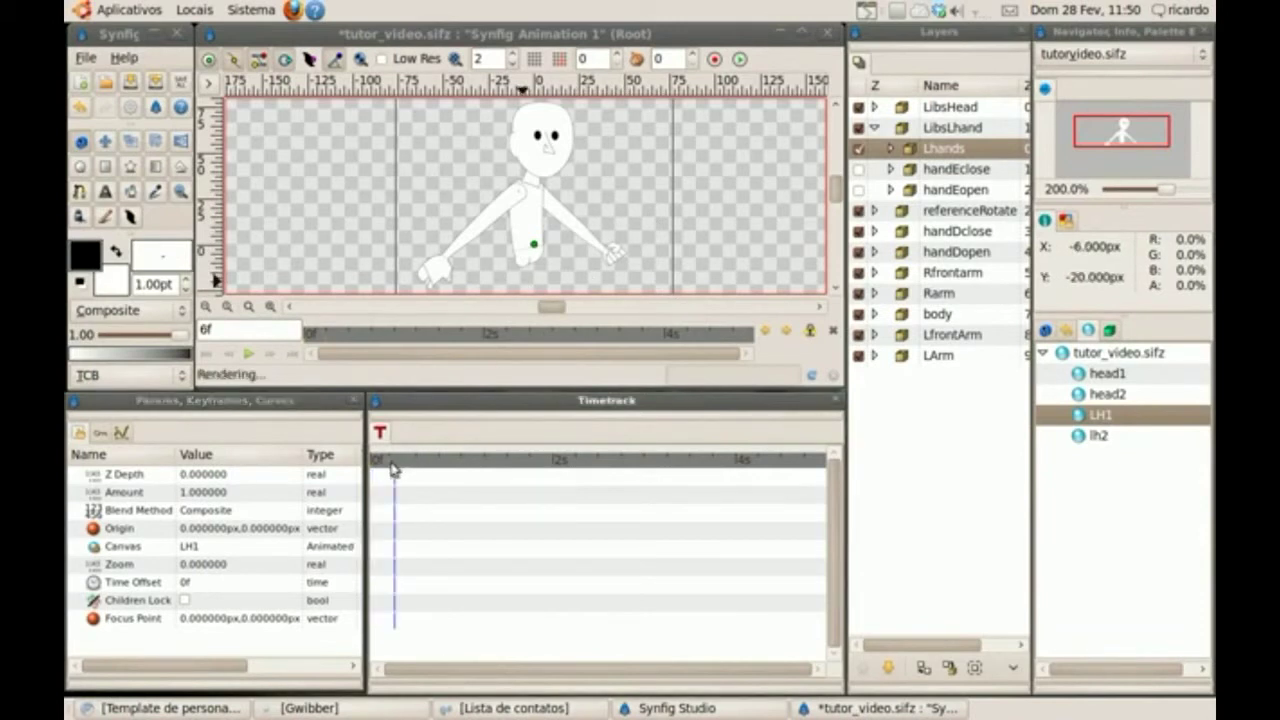
click(208, 557)
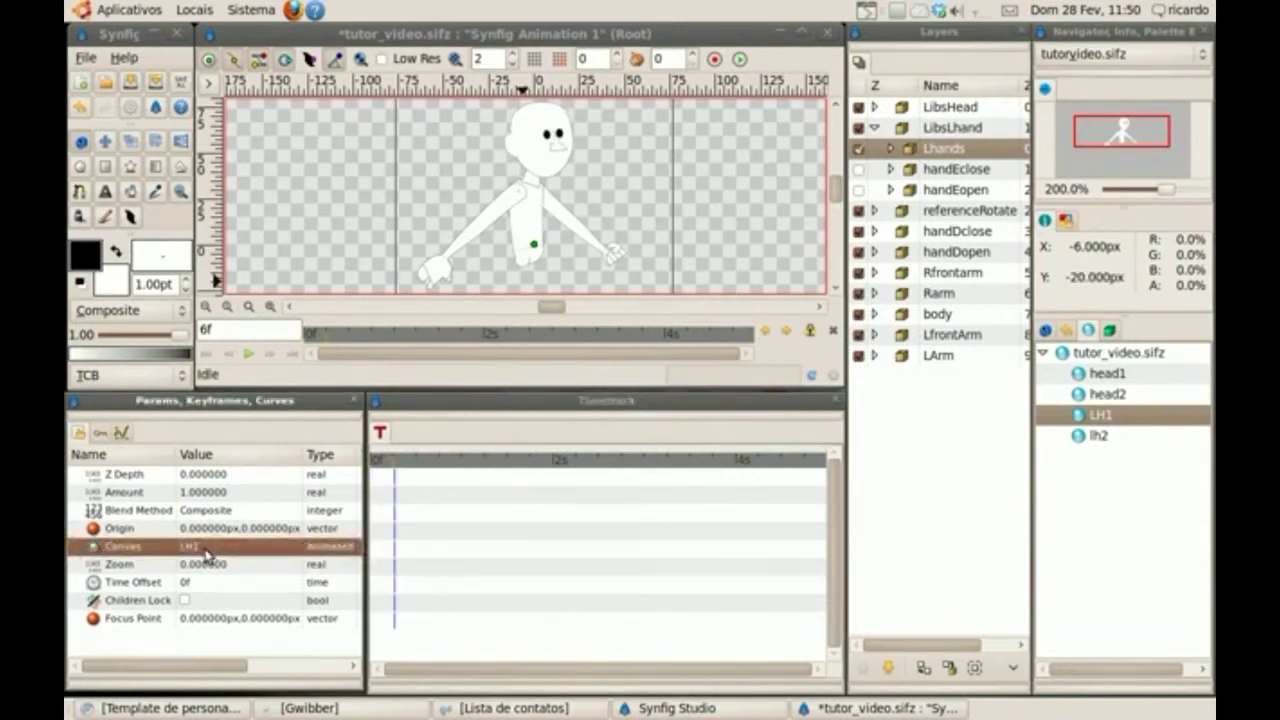
click(207, 555)
click(205, 555)
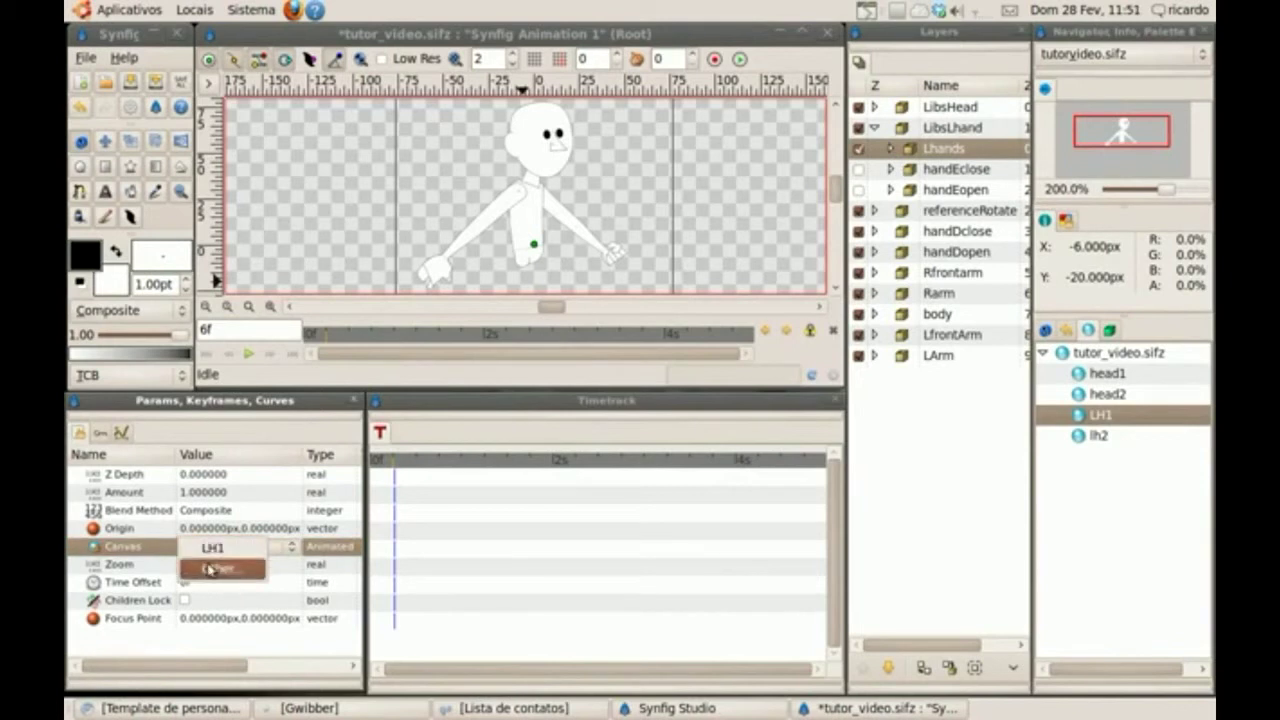
click(214, 570)
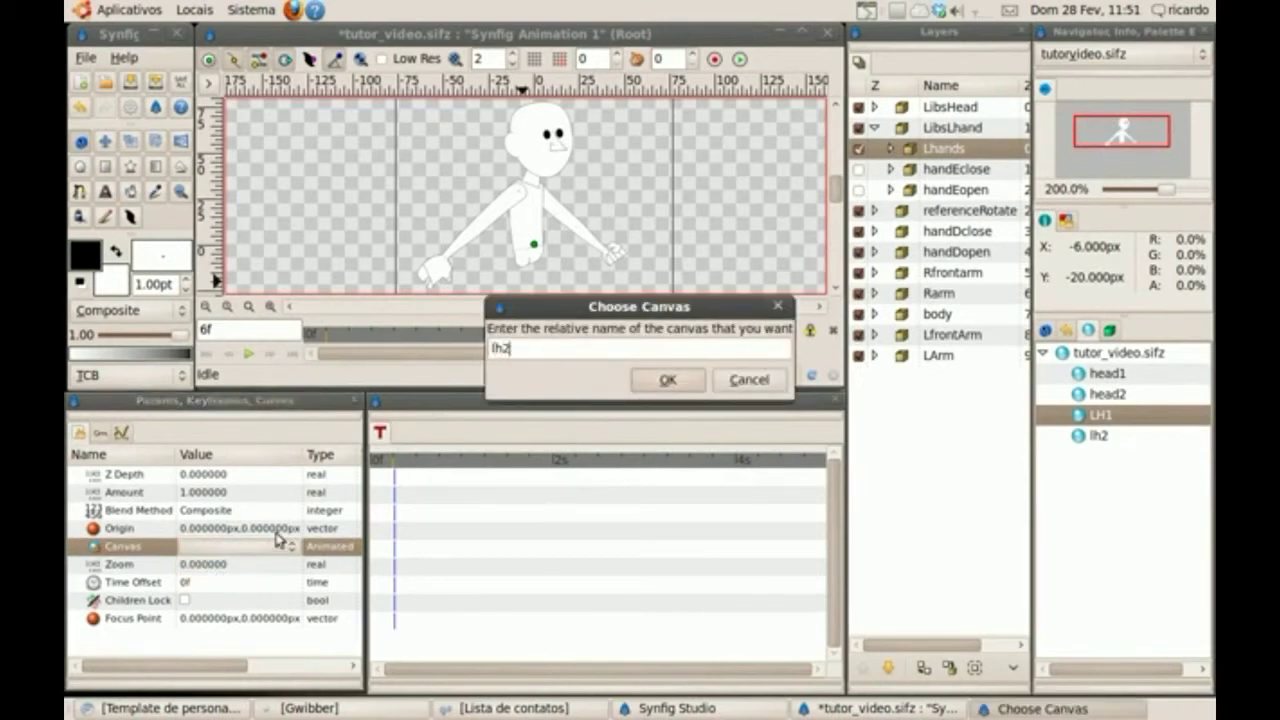
key(Return)
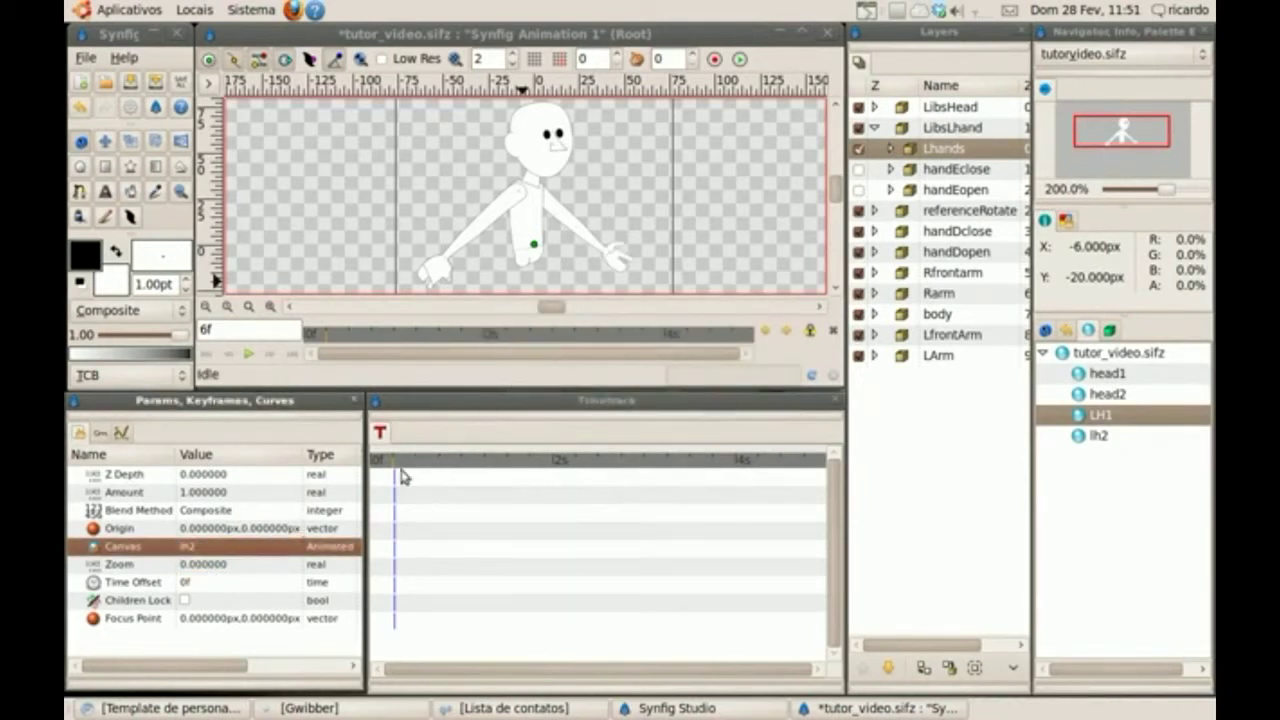
- Preview the left hand swap up close between frames 0 and 6 and check the LibsLhand group's waypoints
drag(401, 477, 357, 472)
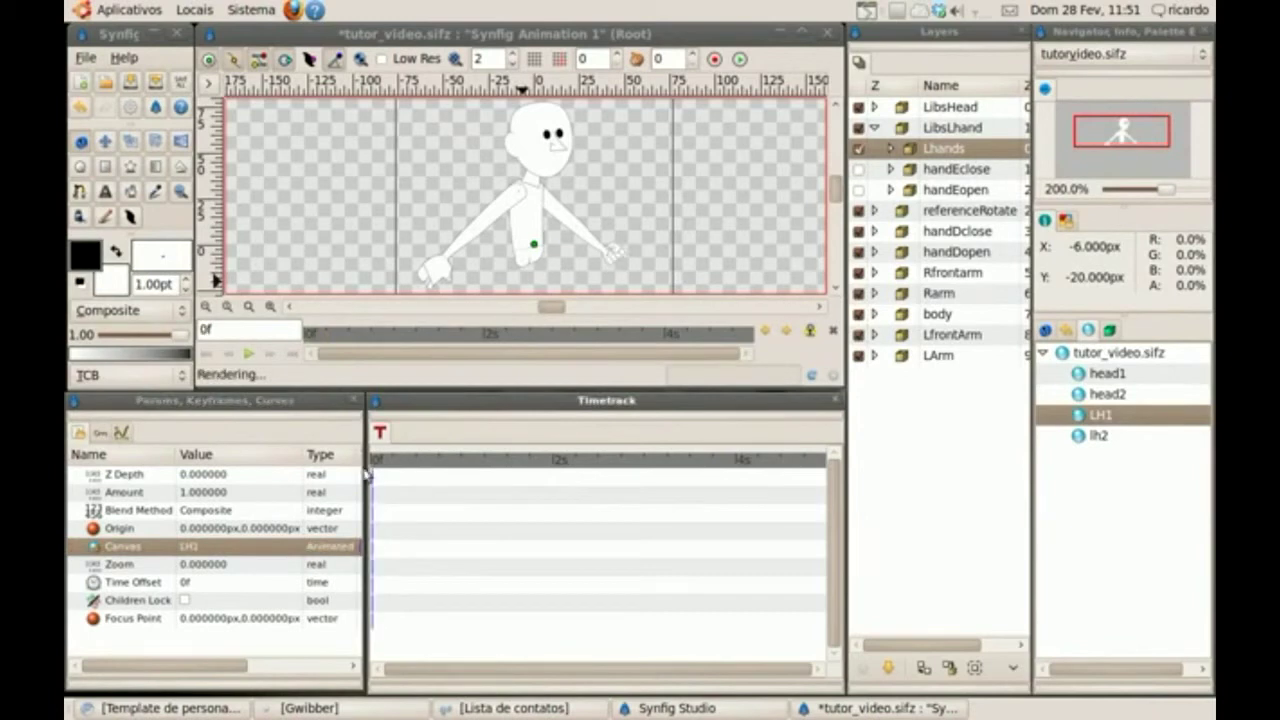
click(180, 193)
drag(580, 214, 634, 277)
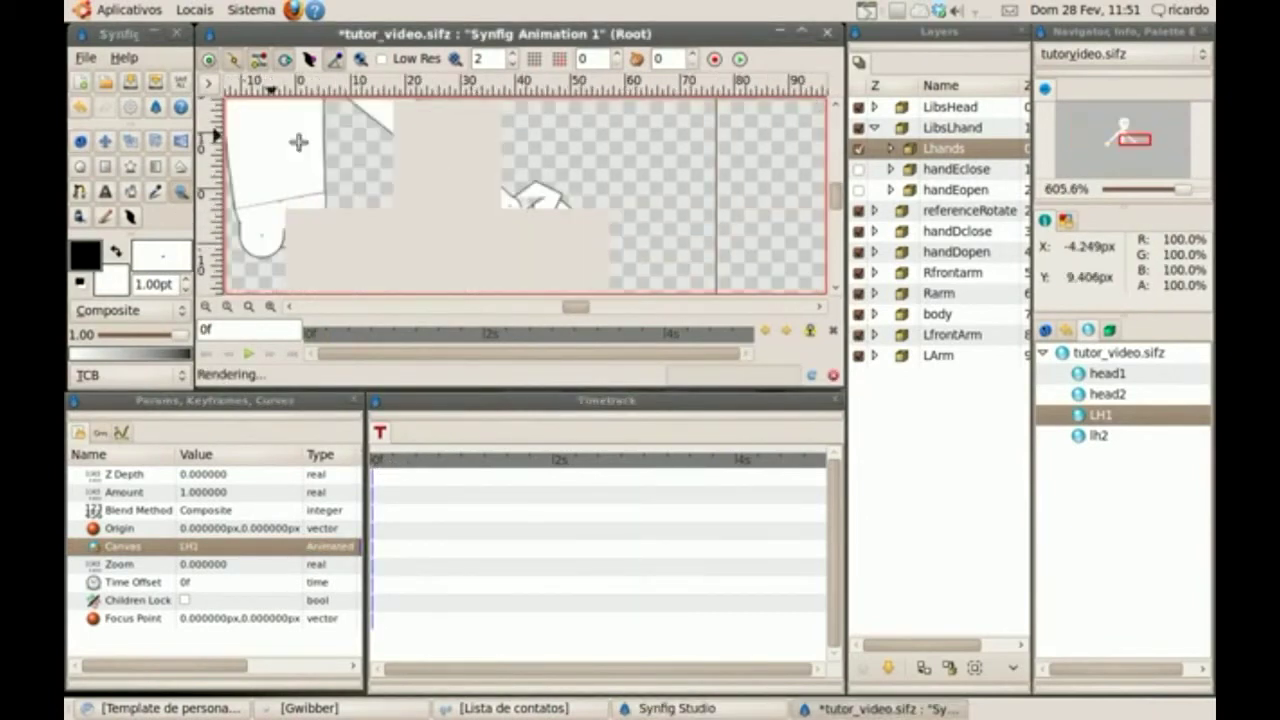
click(81, 143)
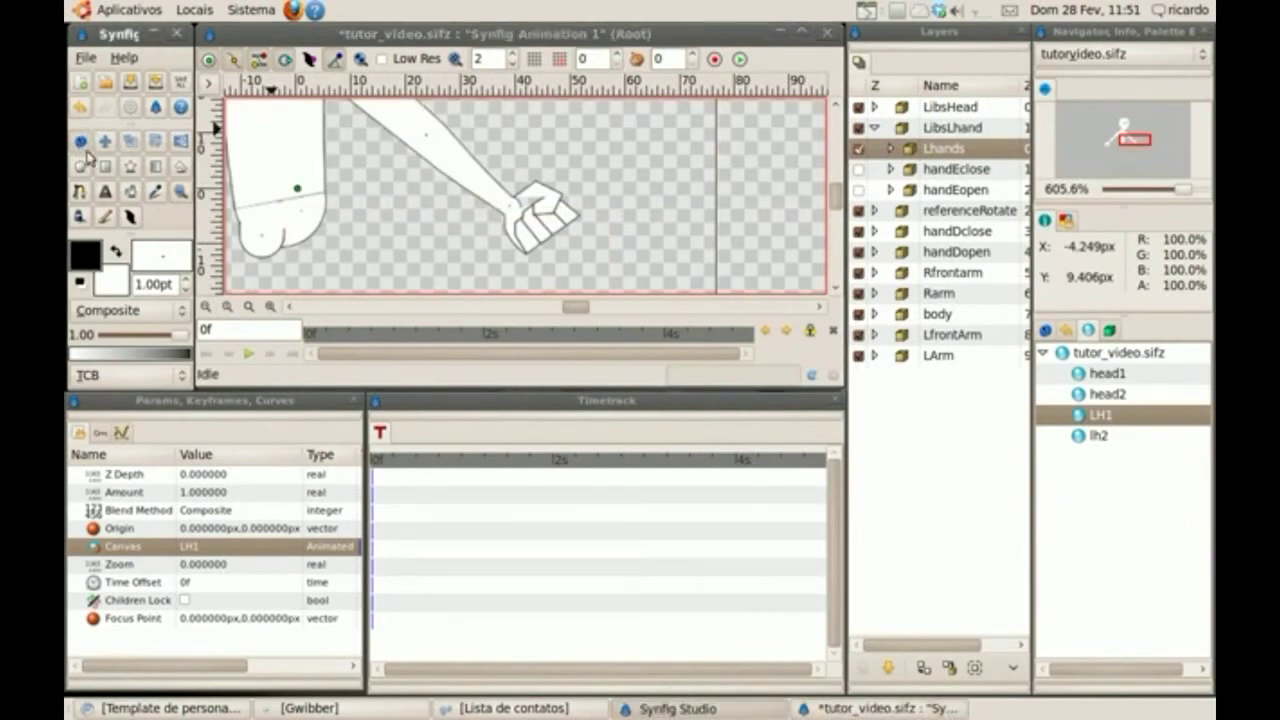
mouse_move(378, 460)
mouse_down()
mouse_move(420, 463)
mouse_move(372, 461)
mouse_up()
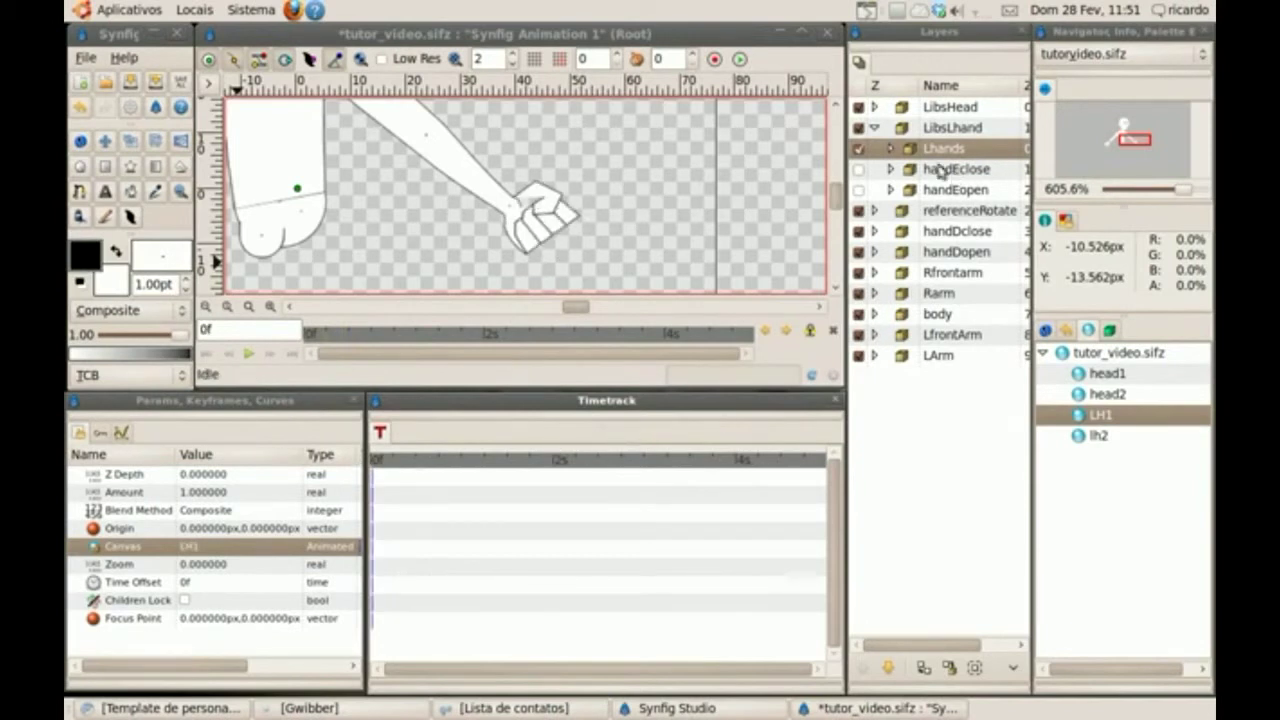
click(902, 133)
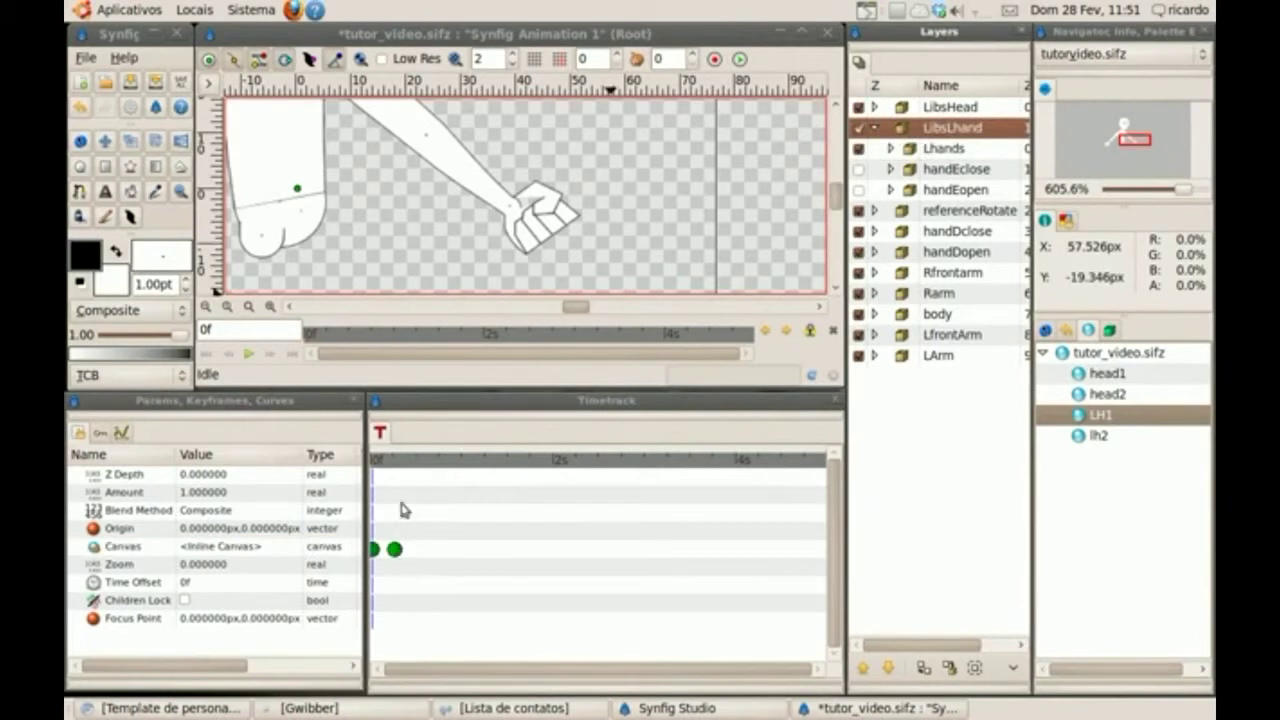
mouse_move(386, 460)
mouse_down()
mouse_move(398, 462)
mouse_move(372, 460)
mouse_up()
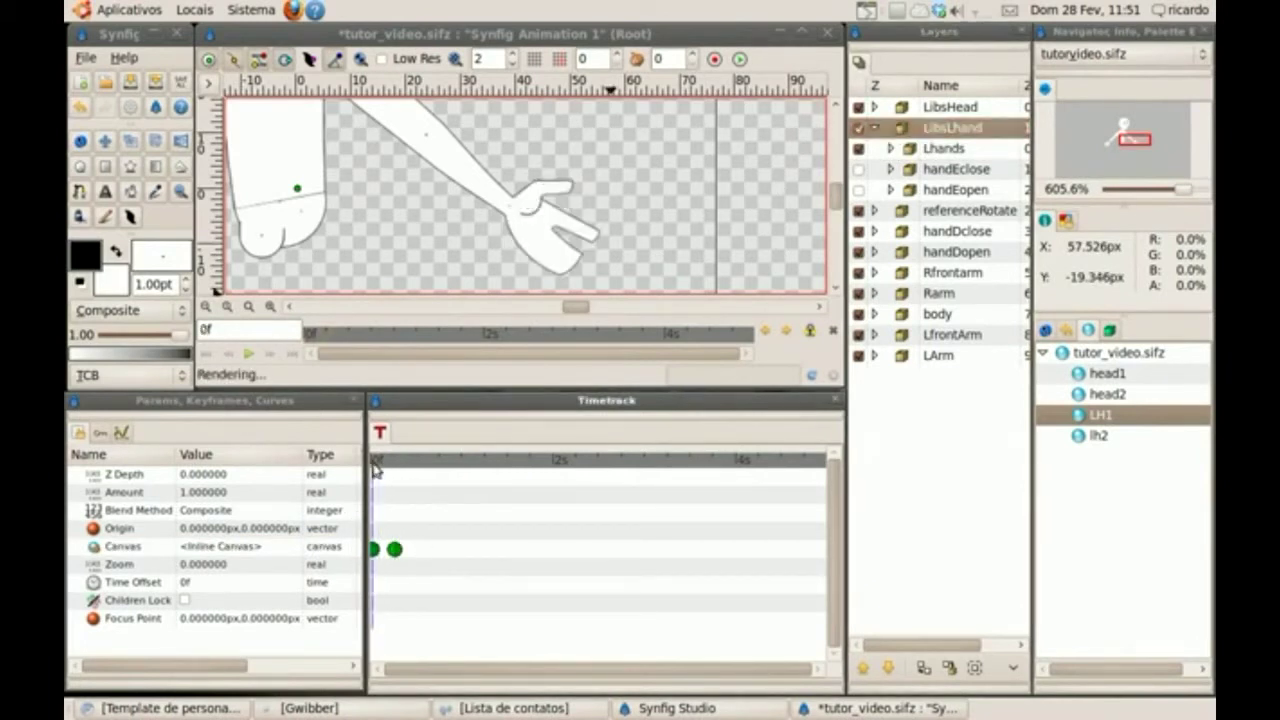
- Encapsulate the layers from referenceRotate through LArm and name the resulting group bodys
click(875, 128)
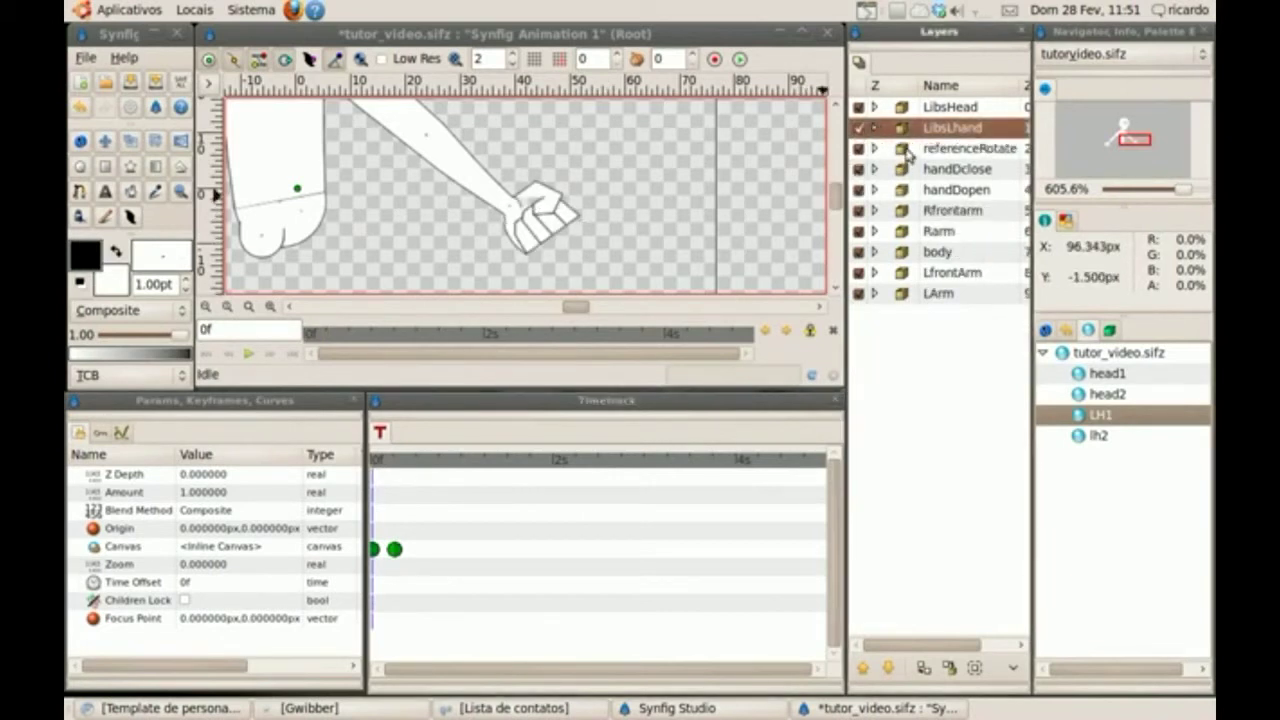
click(908, 150)
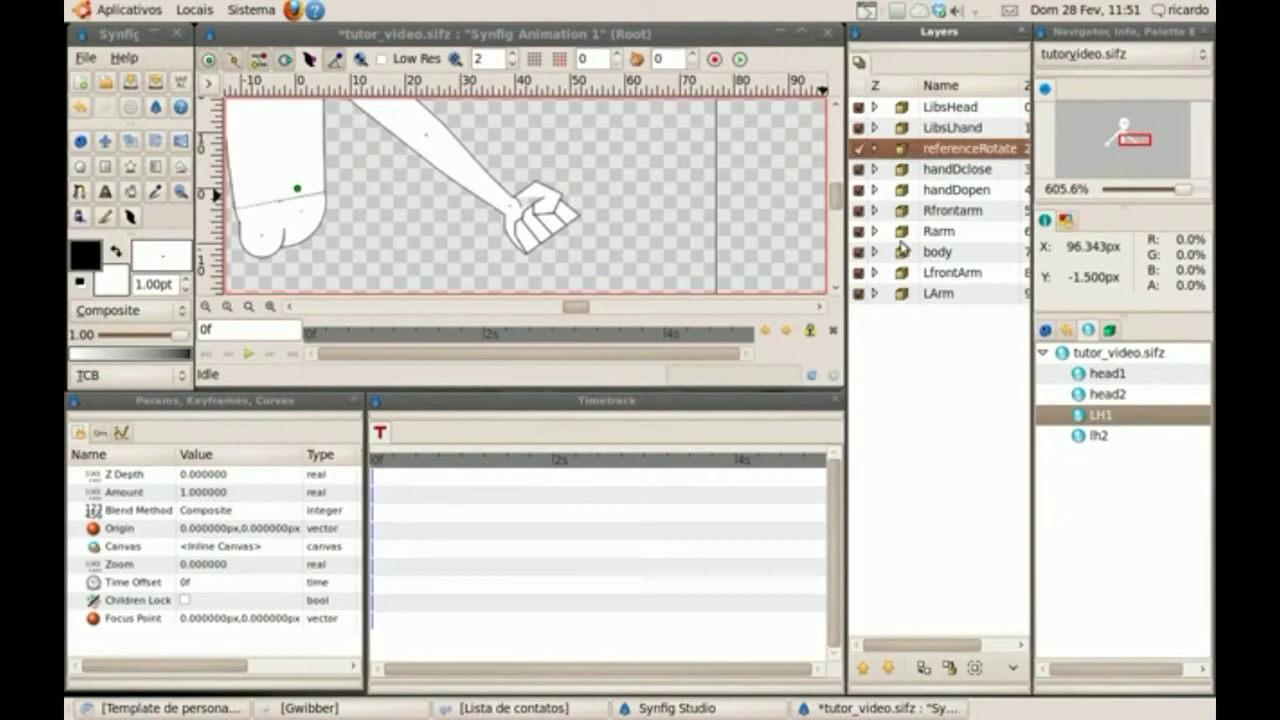
shift+click(901, 294)
right_click(903, 294)
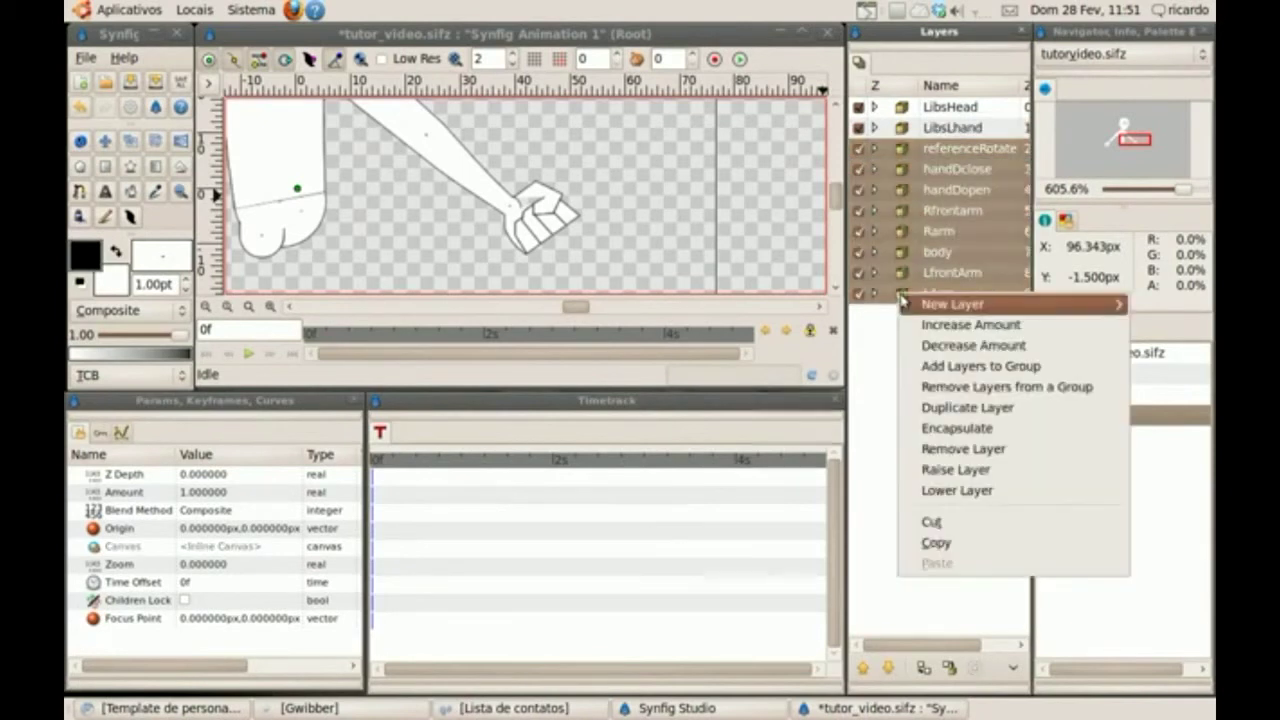
click(957, 428)
click(951, 150)
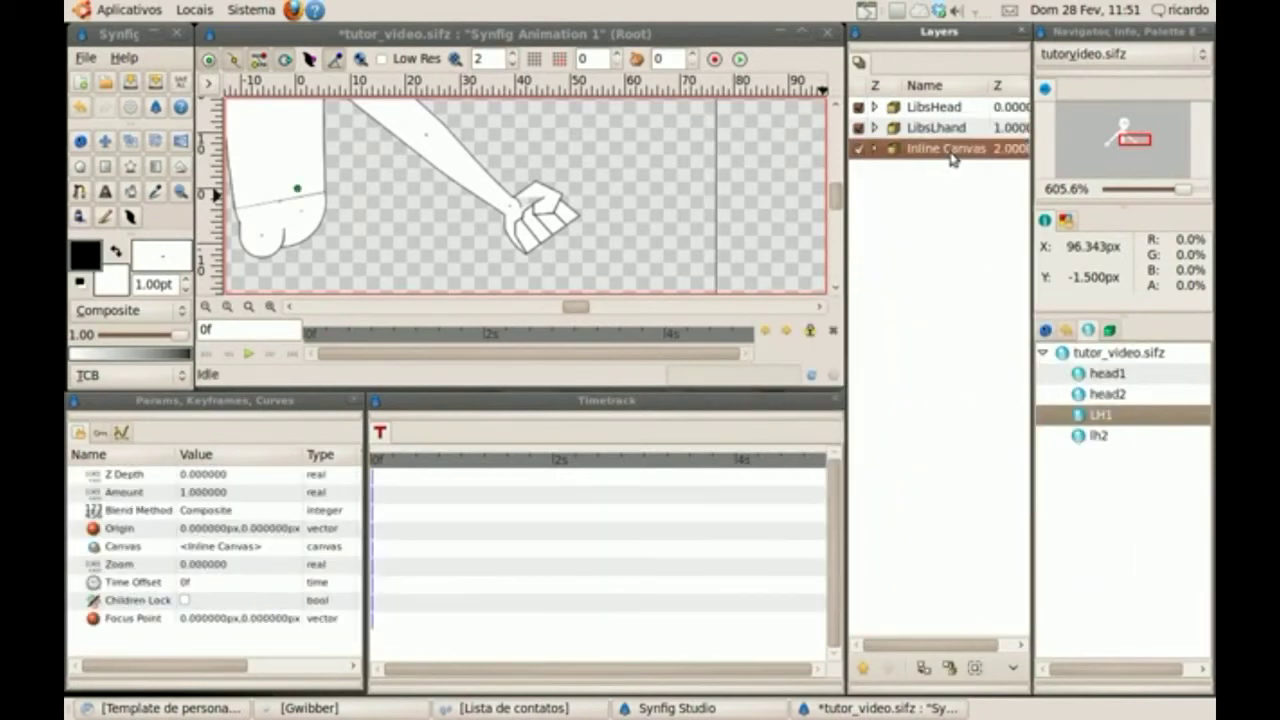
click(950, 150)
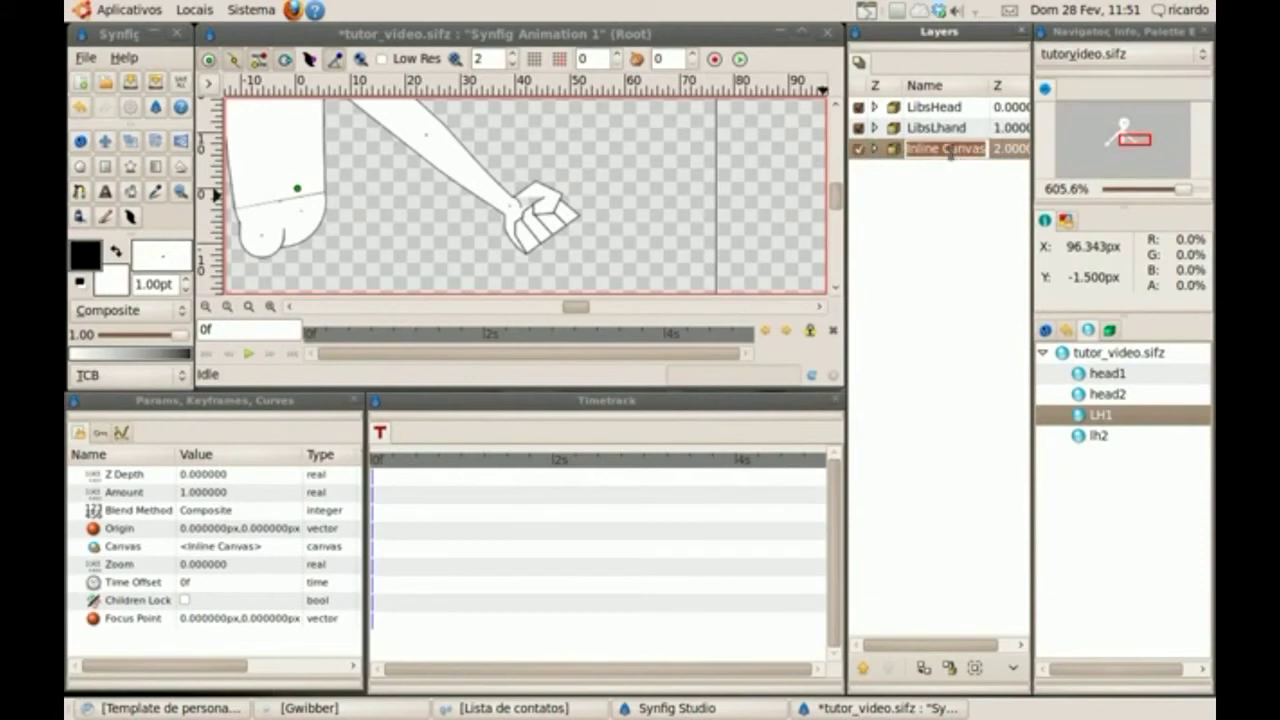
text(bodys)
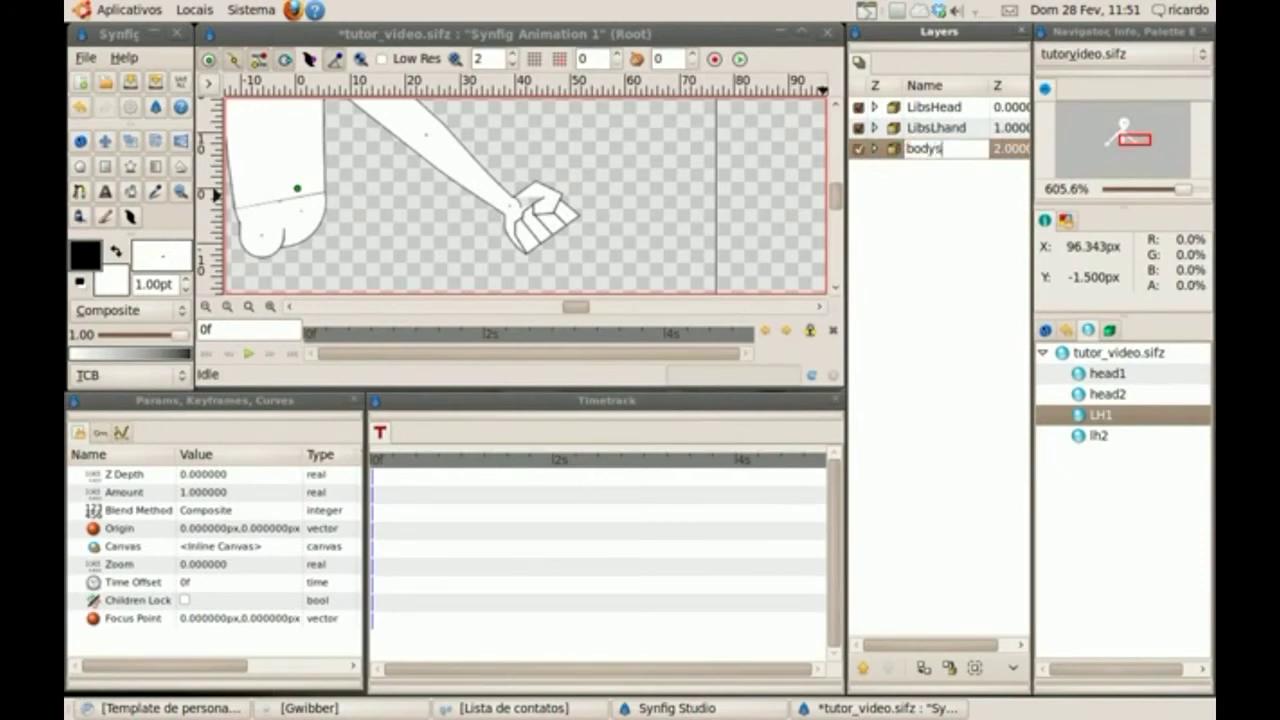
key(Return)
- Set the canvas of the Lhands layer in LibsLhand to LH1 at frame 11 and check the group's waypoints
click(928, 108)
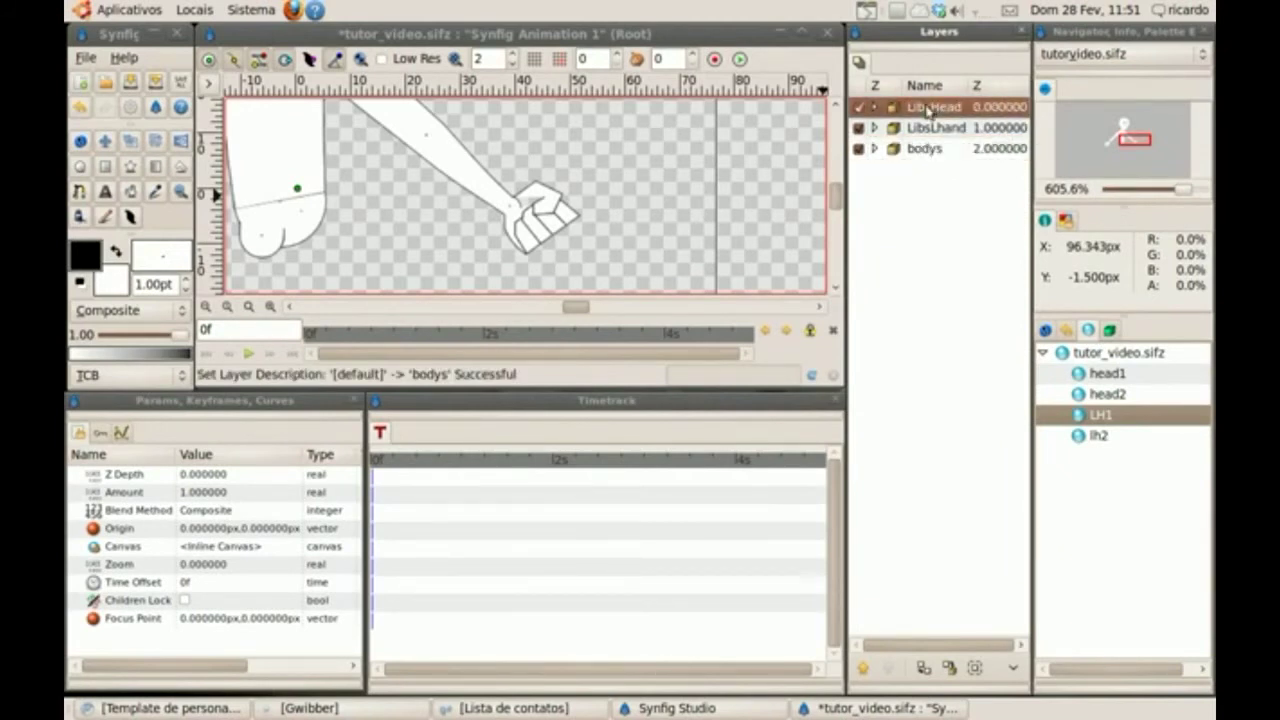
click(925, 132)
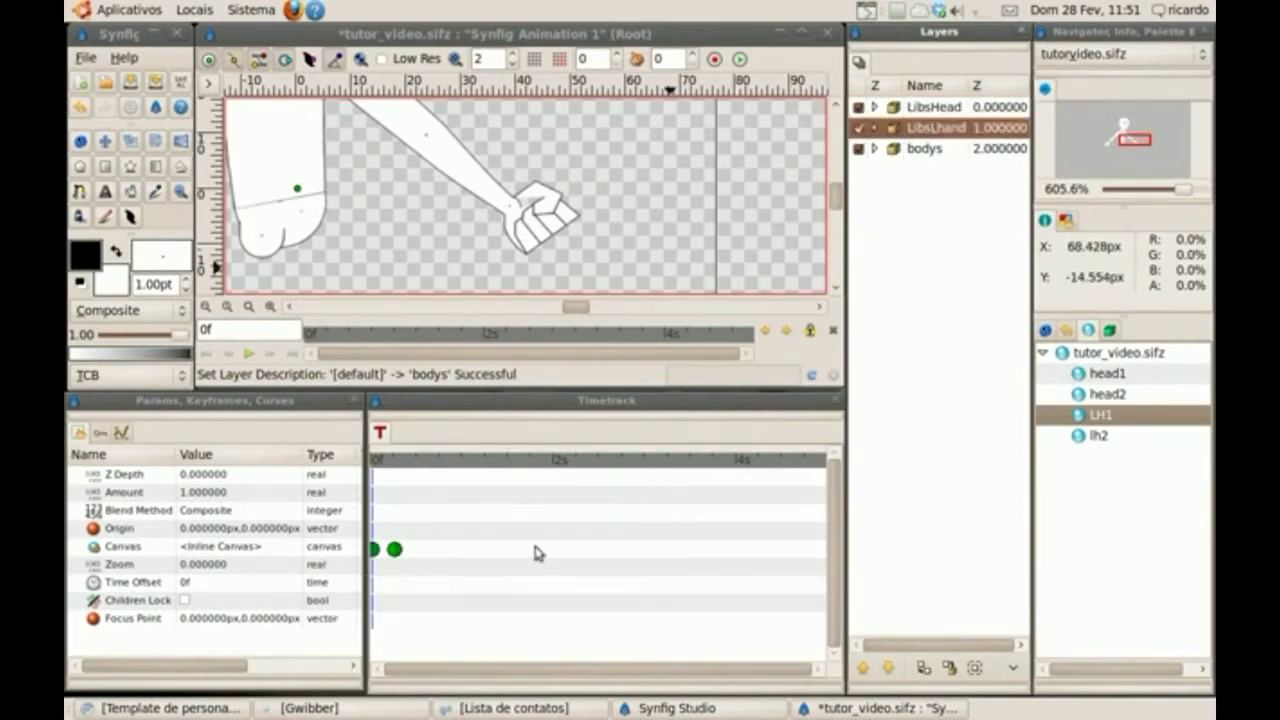
click(414, 460)
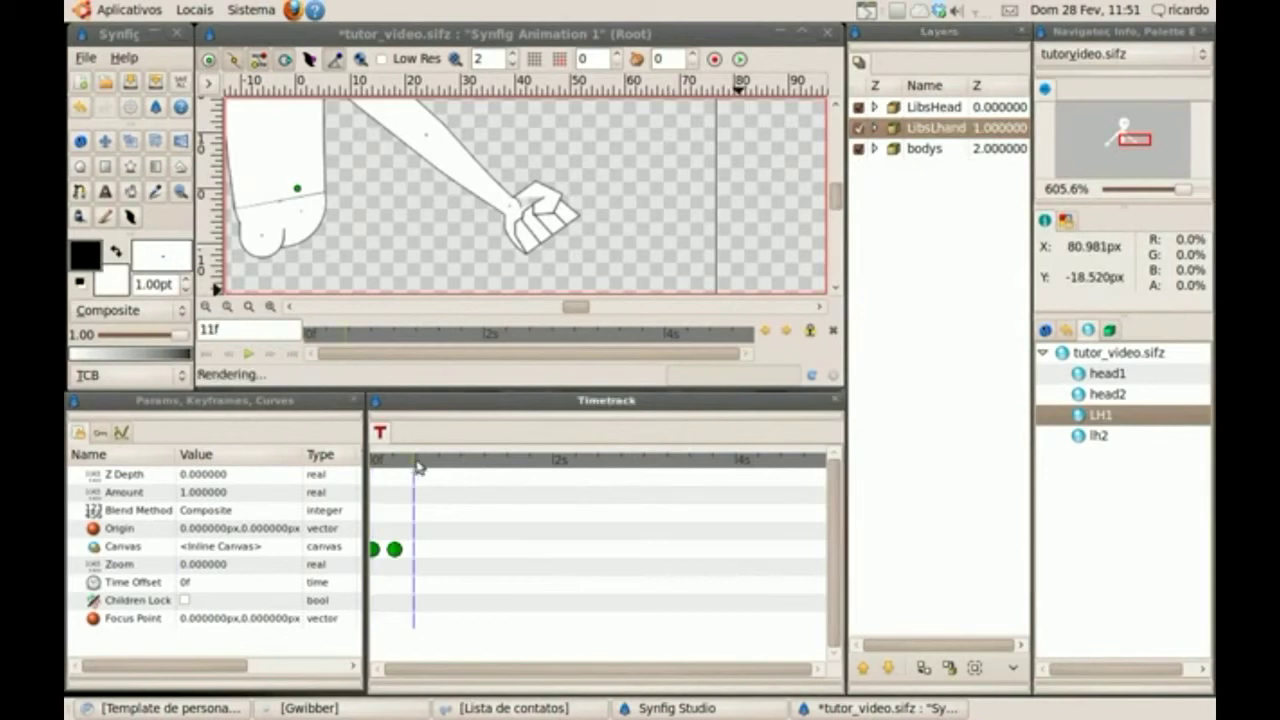
click(874, 127)
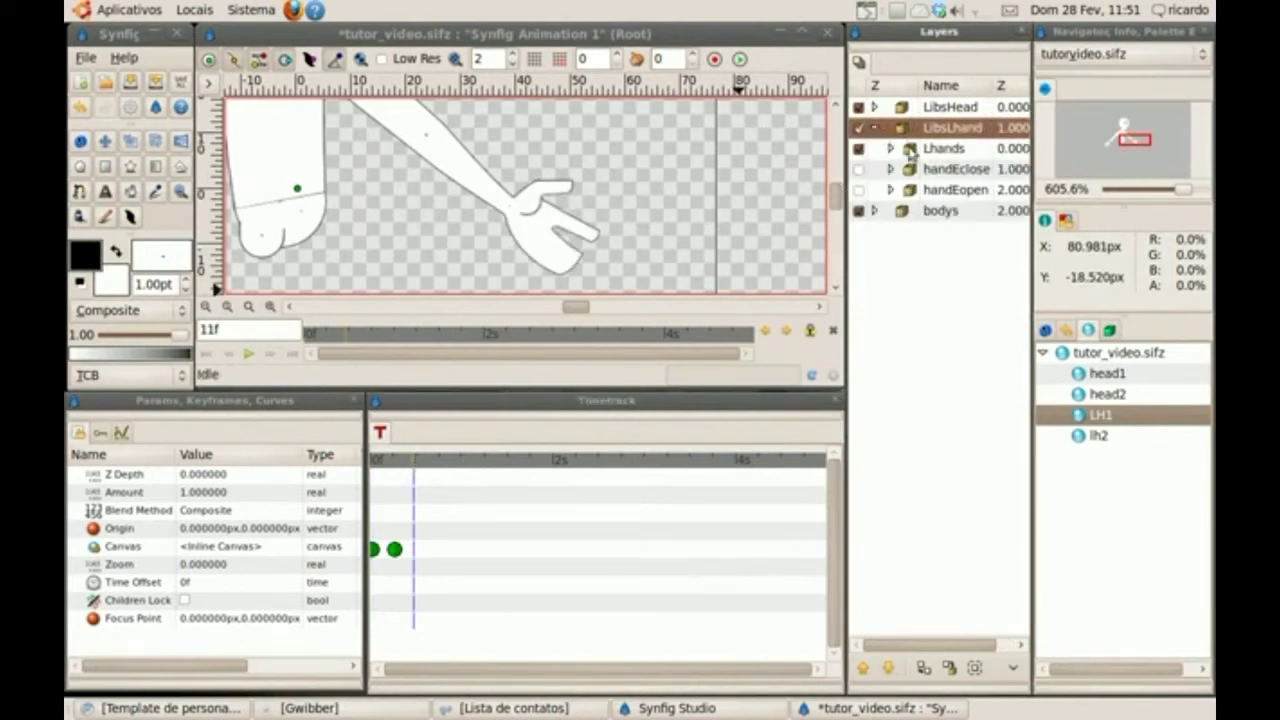
click(911, 150)
click(239, 545)
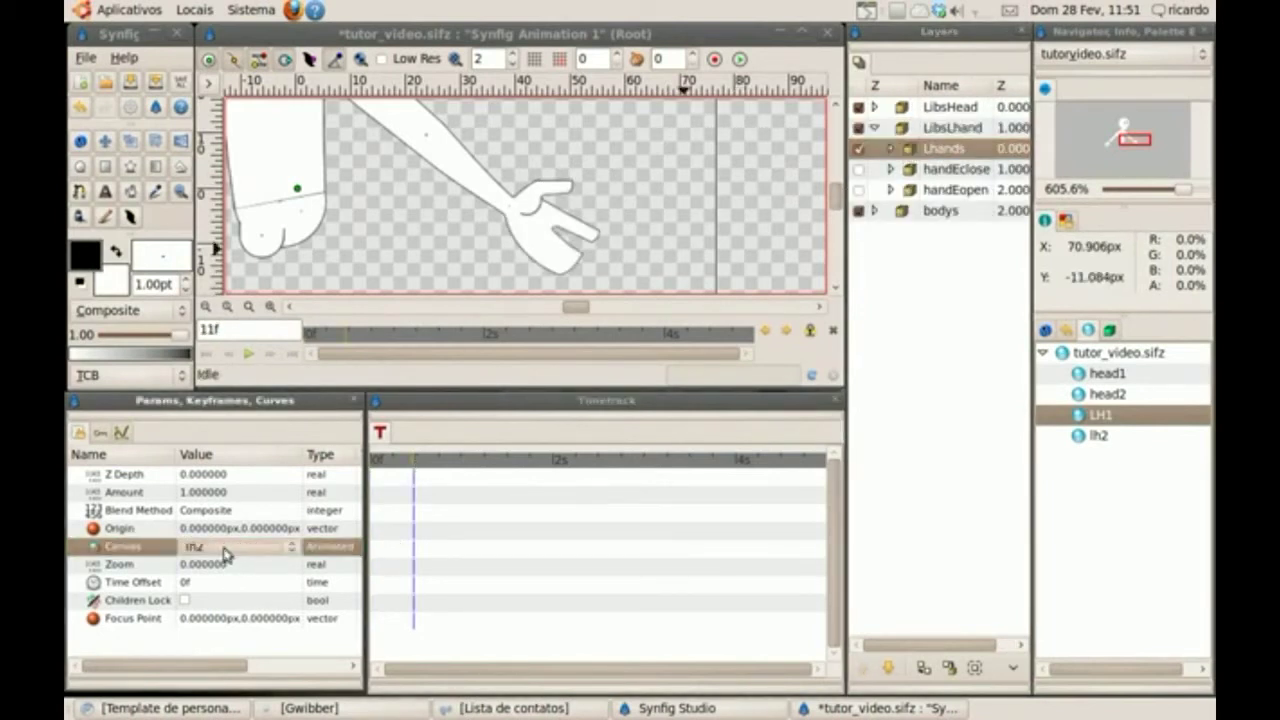
click(229, 550)
click(229, 568)
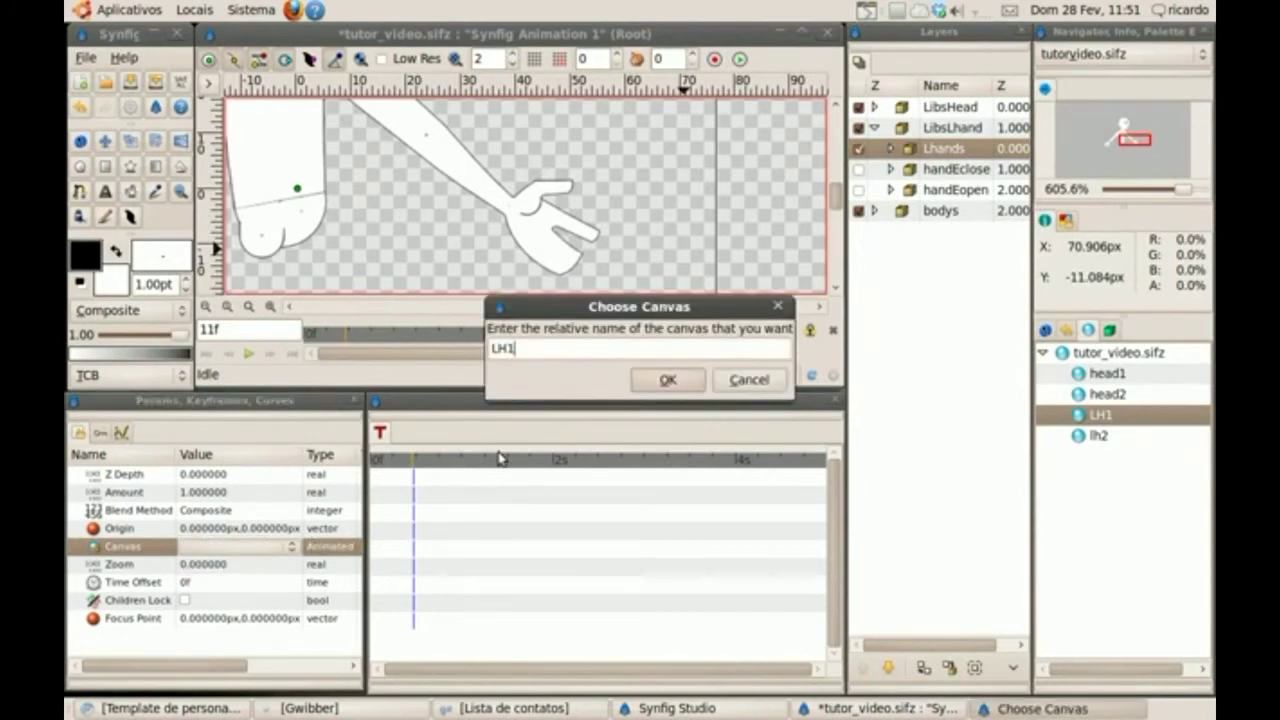
key(Return)
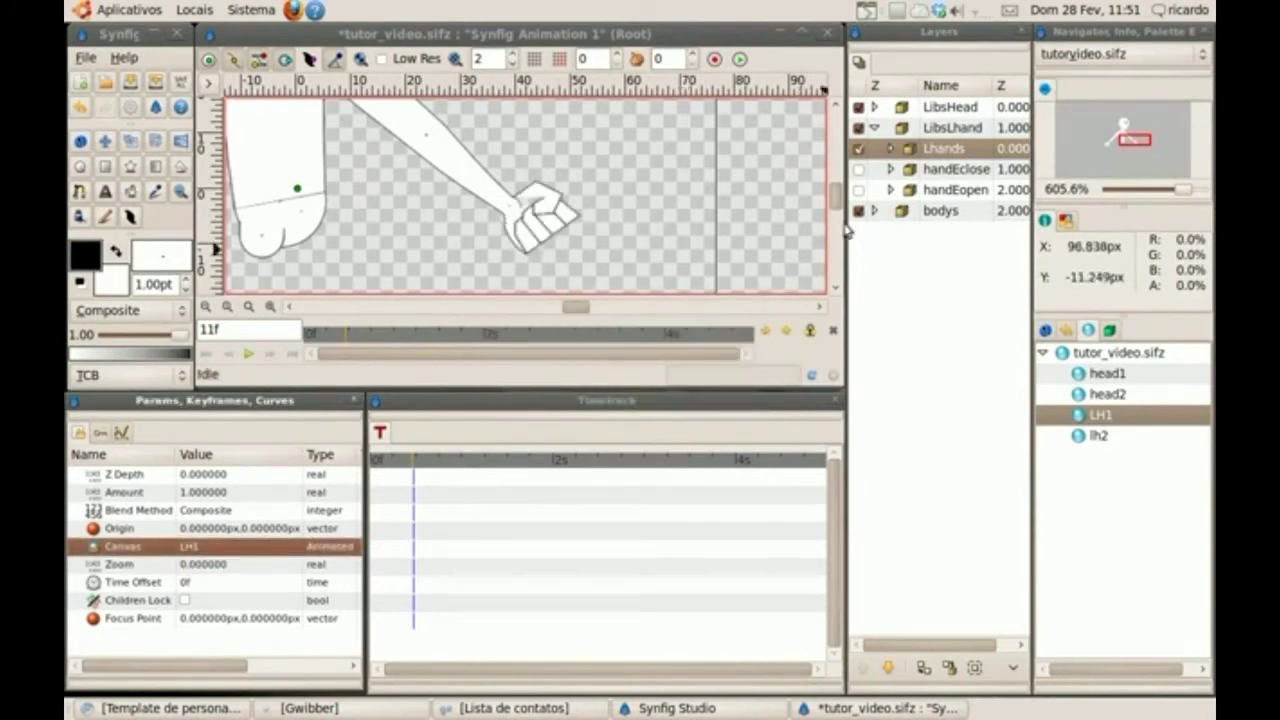
click(907, 131)
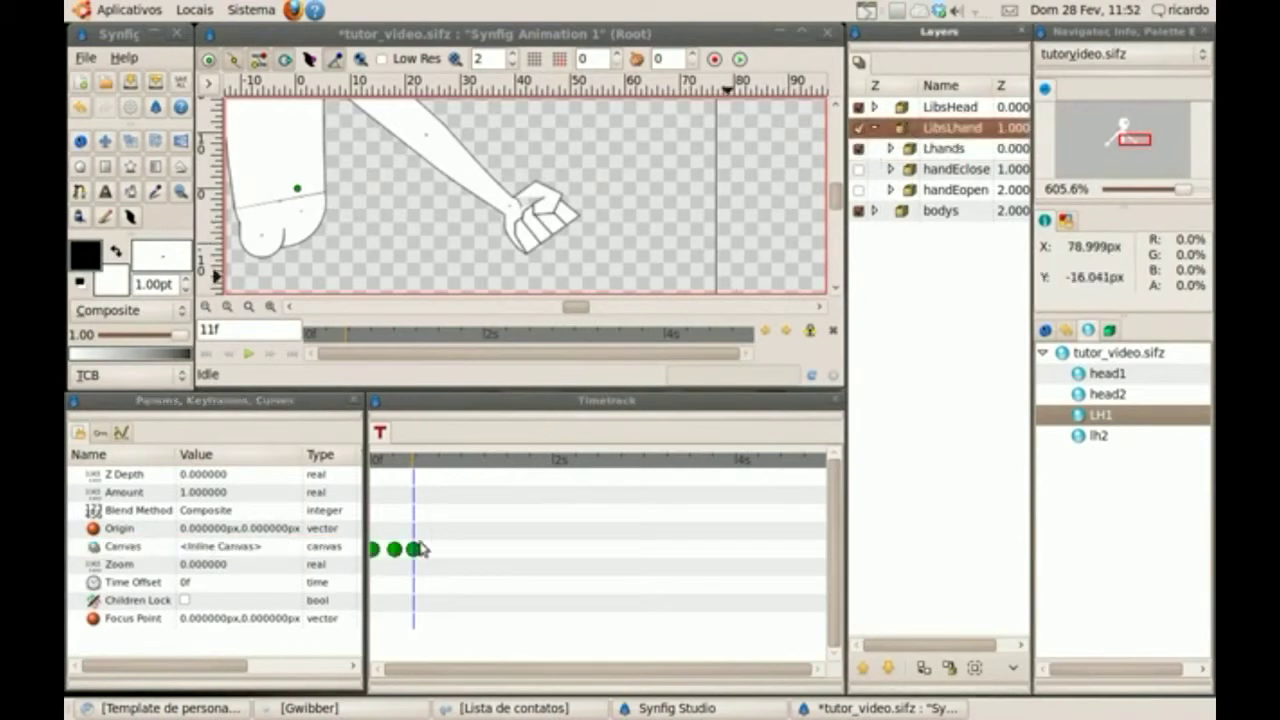
mouse_move(410, 462)
mouse_down()
mouse_move(358, 463)
mouse_move(419, 460)
mouse_up()
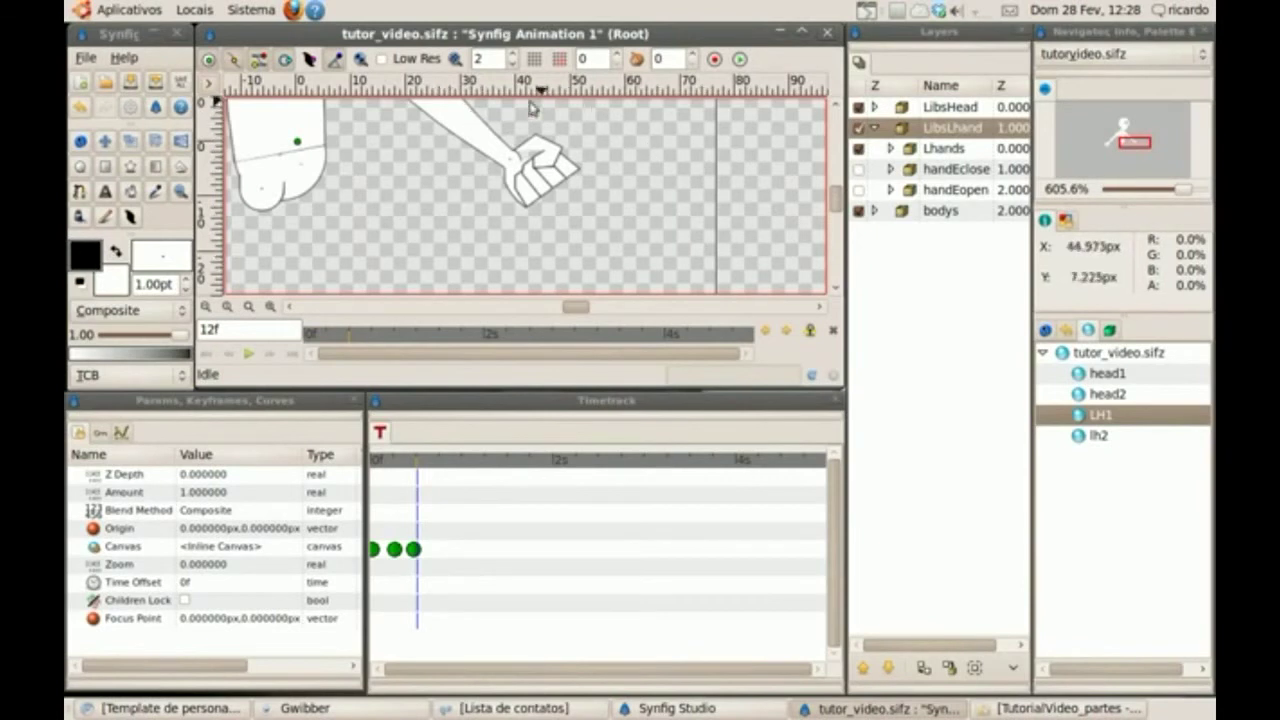
- Open the exported LH1 canvas in its own window, set its preview quality to 3, examine its maoFec_E.png layer, and close it
click(1080, 424)
double_click(1080, 424)
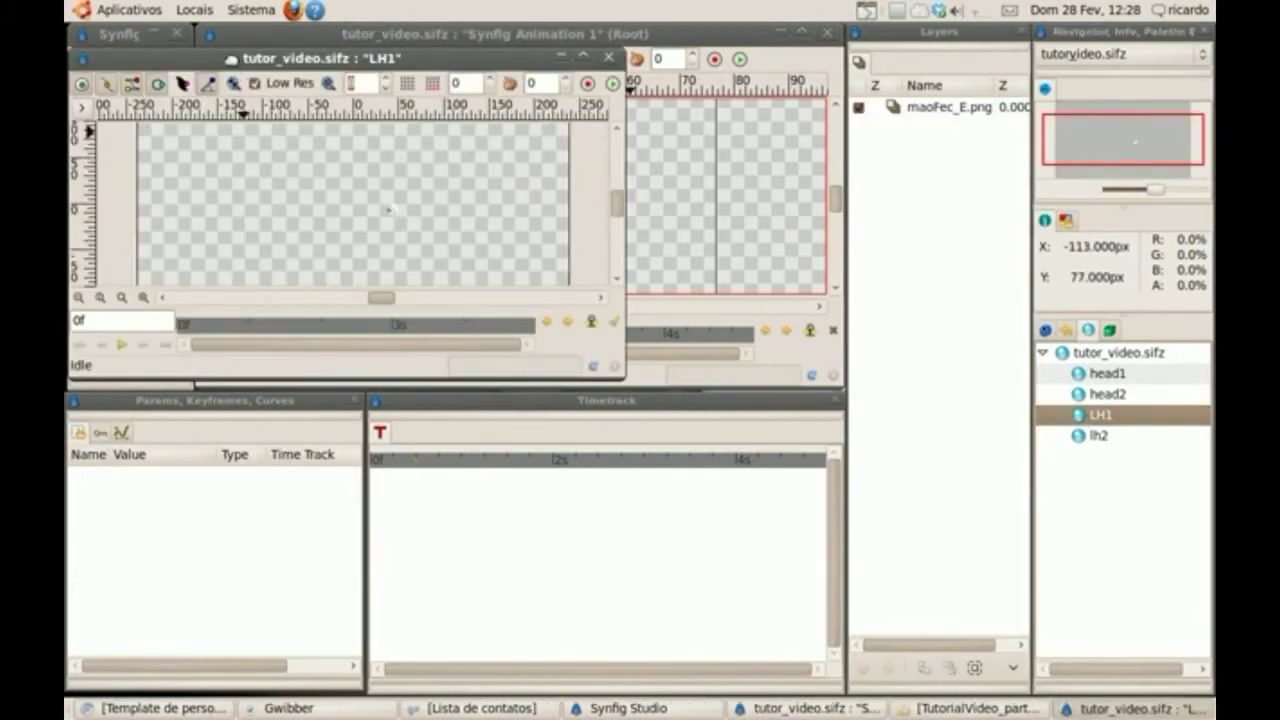
drag(240, 57, 440, 48)
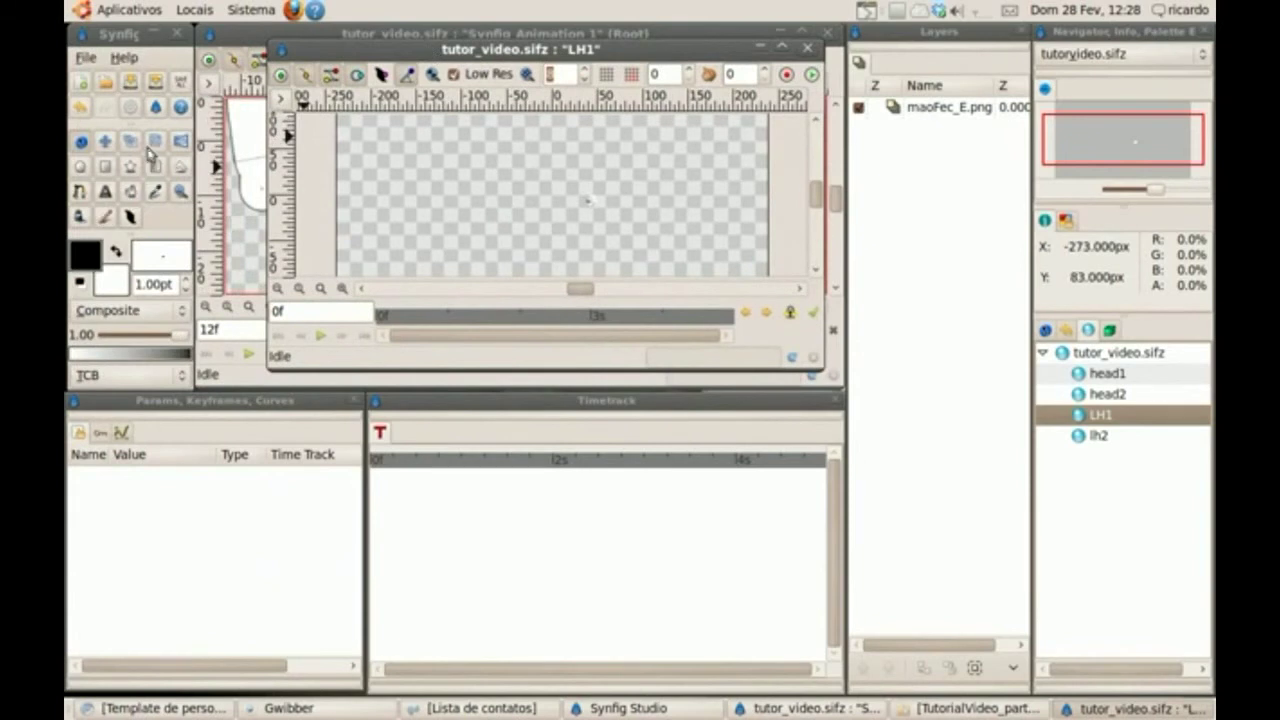
click(176, 190)
drag(566, 180, 608, 229)
mouse_move(520, 134)
mouse_down()
mouse_move(591, 200)
mouse_move(598, 188)
mouse_up()
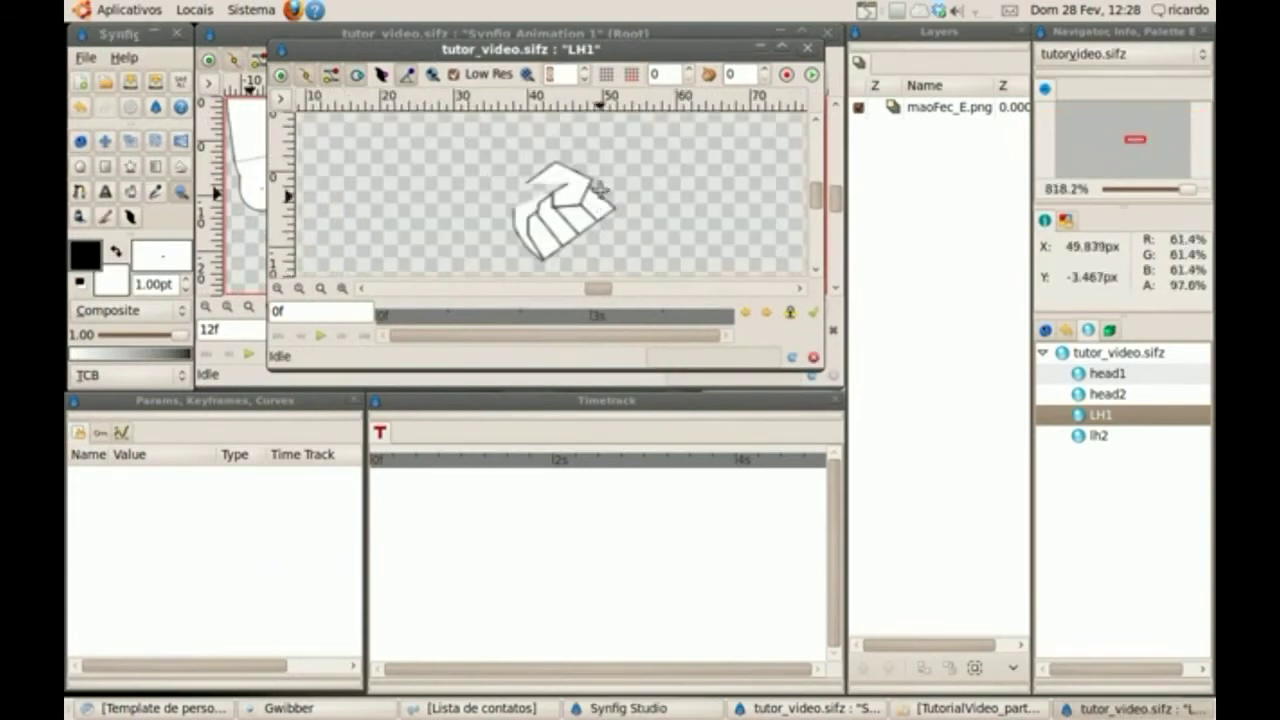
click(585, 84)
click(585, 84)
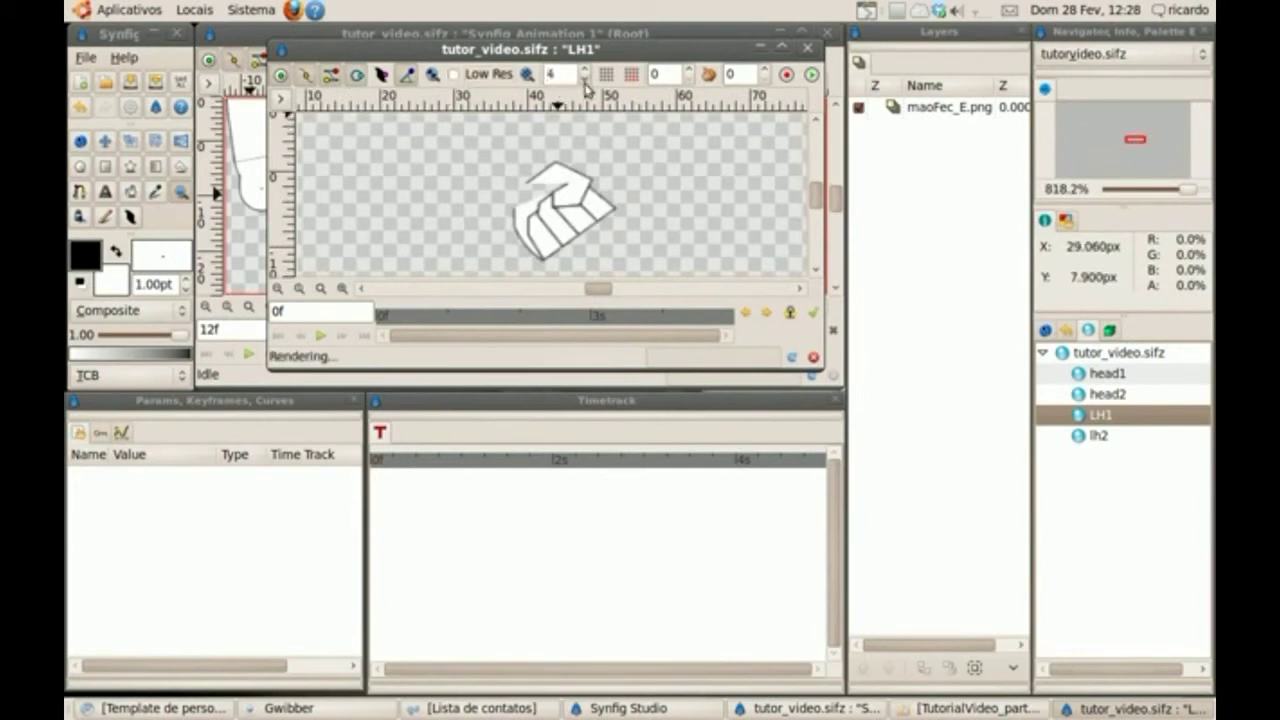
click(904, 108)
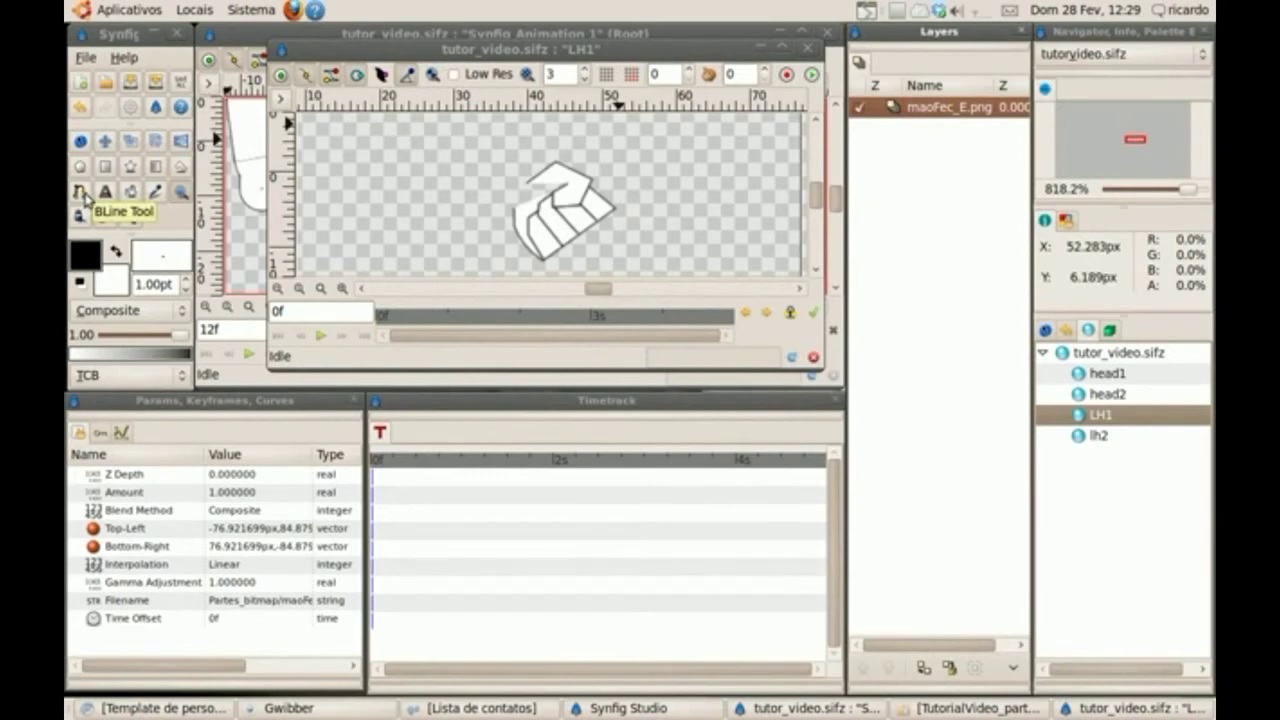
click(807, 50)
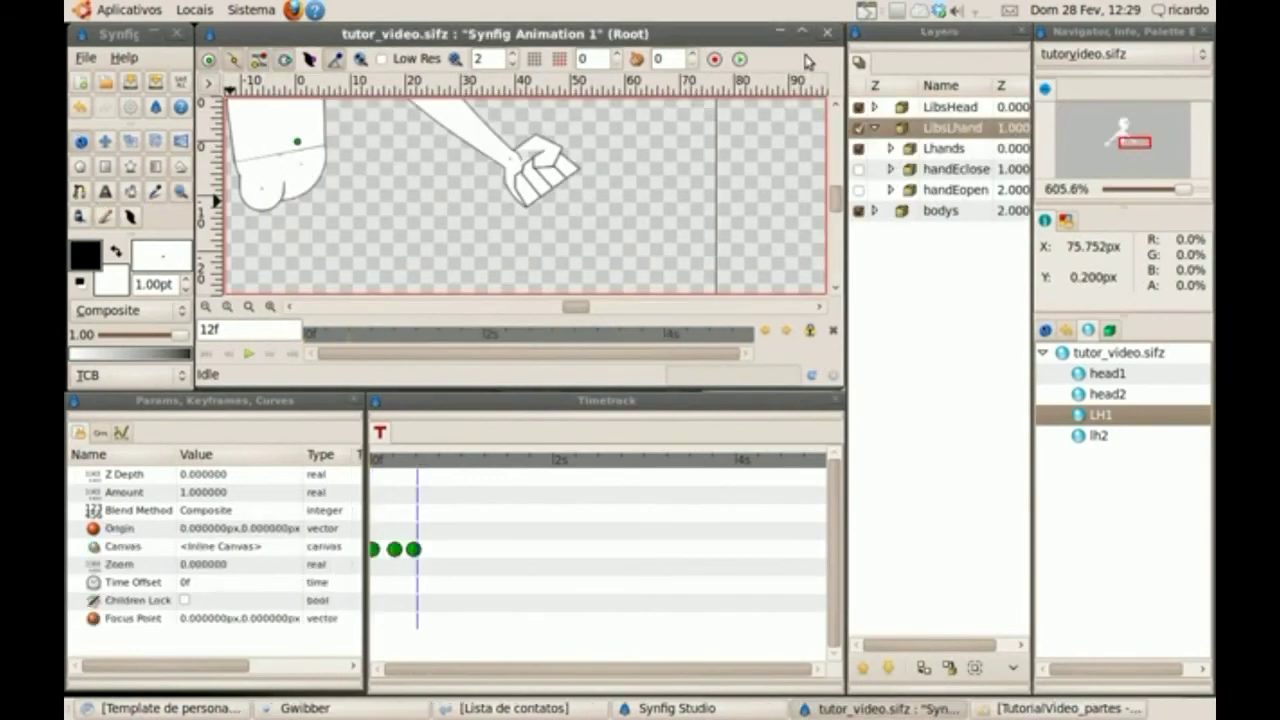
- Open the exported head1 canvas in its own window, turn off Low Res and set the preview quality to 3
click(1117, 376)
double_click(1084, 382)
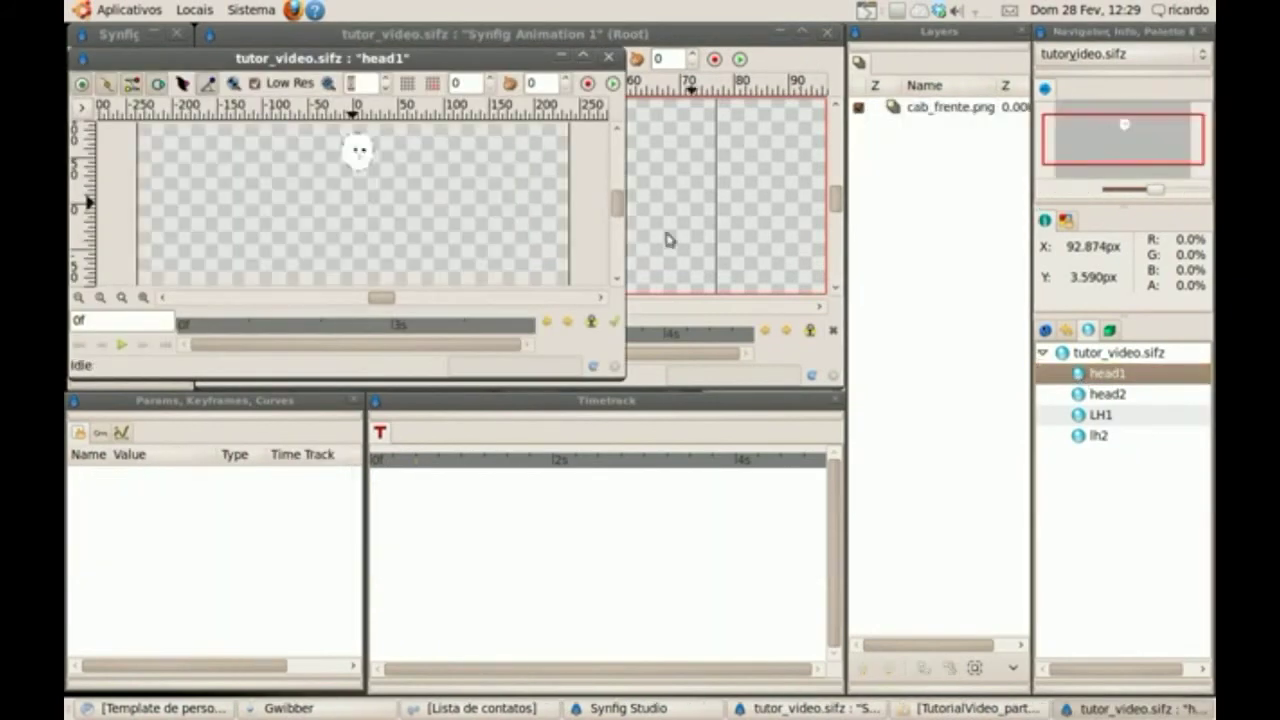
drag(370, 62, 596, 60)
click(180, 191)
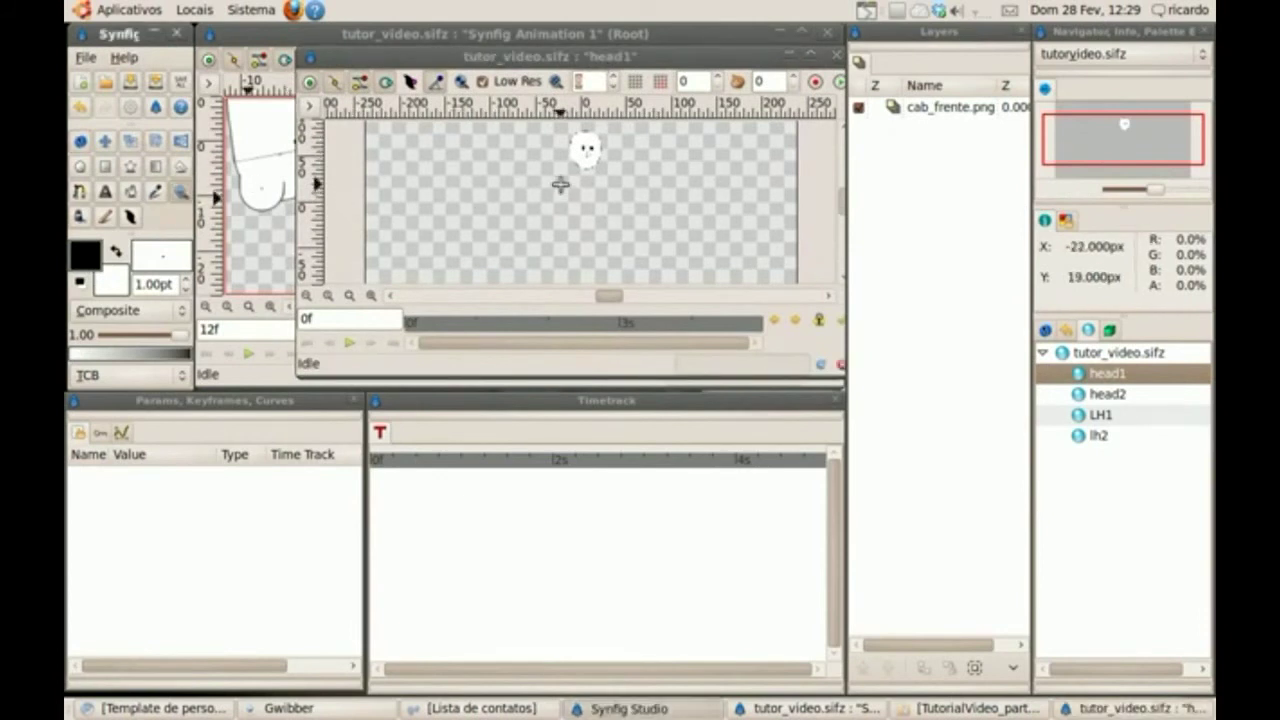
click(590, 140)
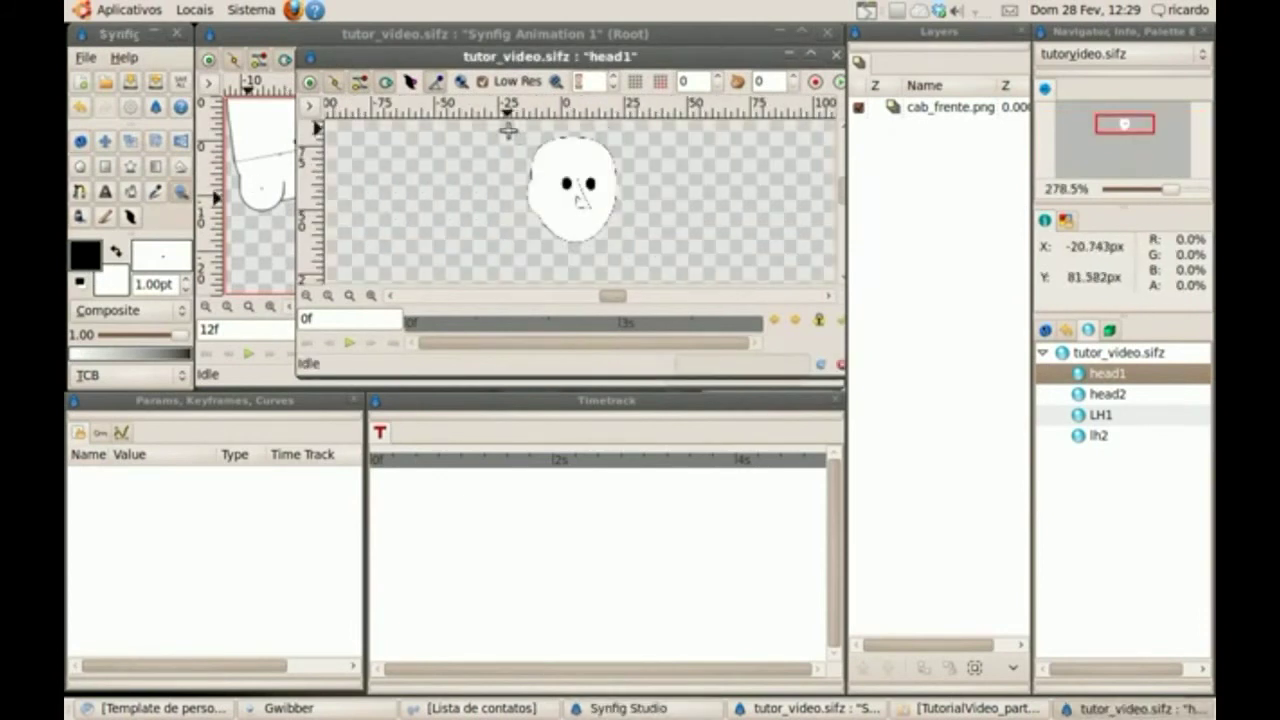
click(560, 175)
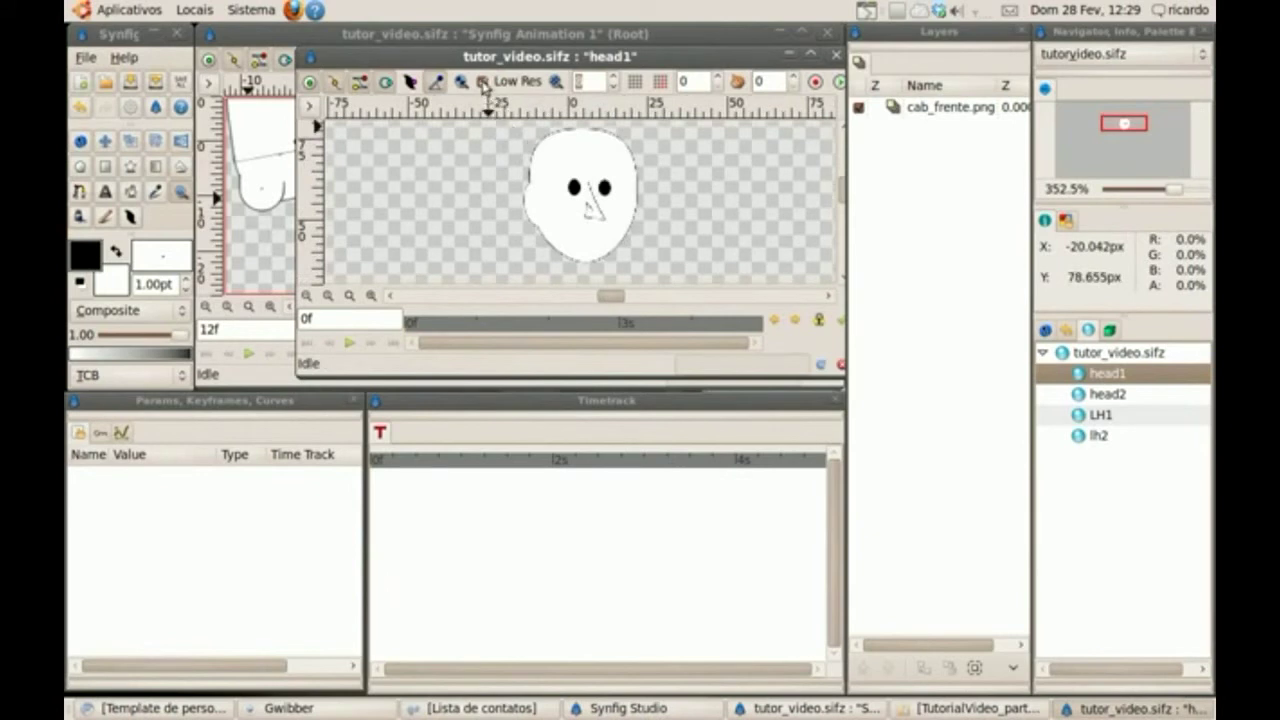
click(613, 87)
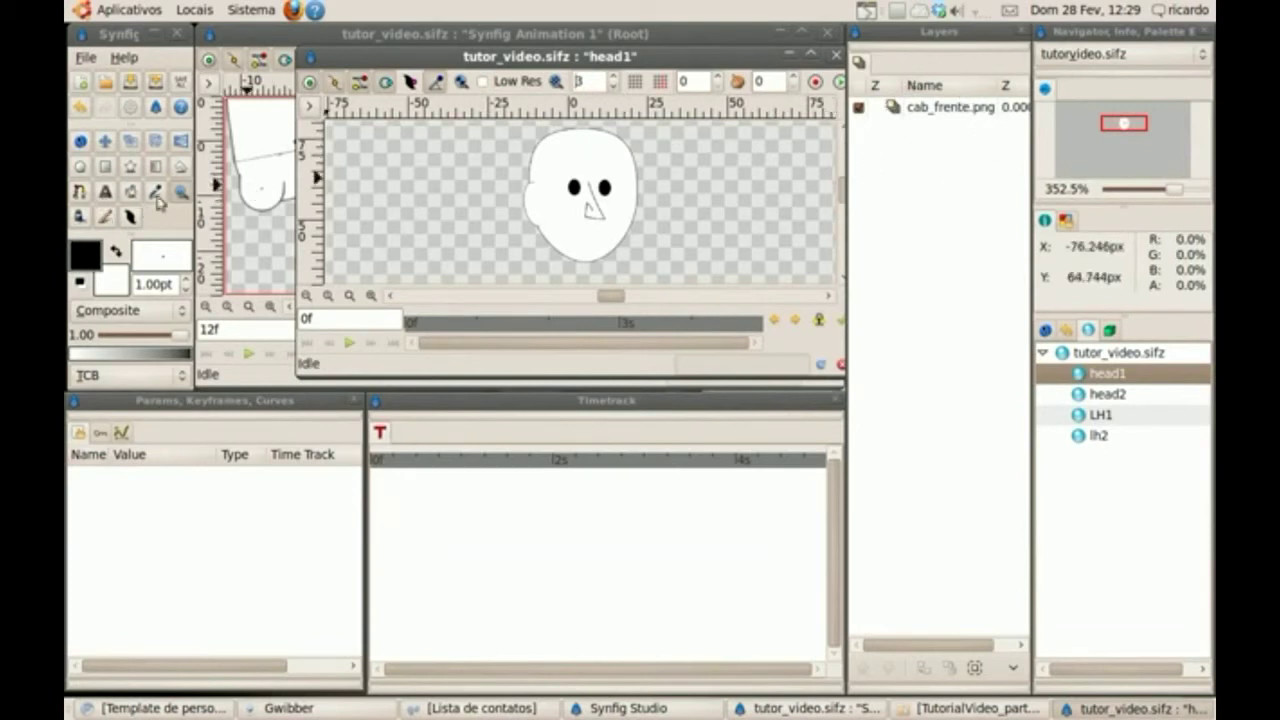
- Move and enlarge the head1 canvas window so it covers the main canvas area, with the face framed close up
drag(512, 126, 647, 264)
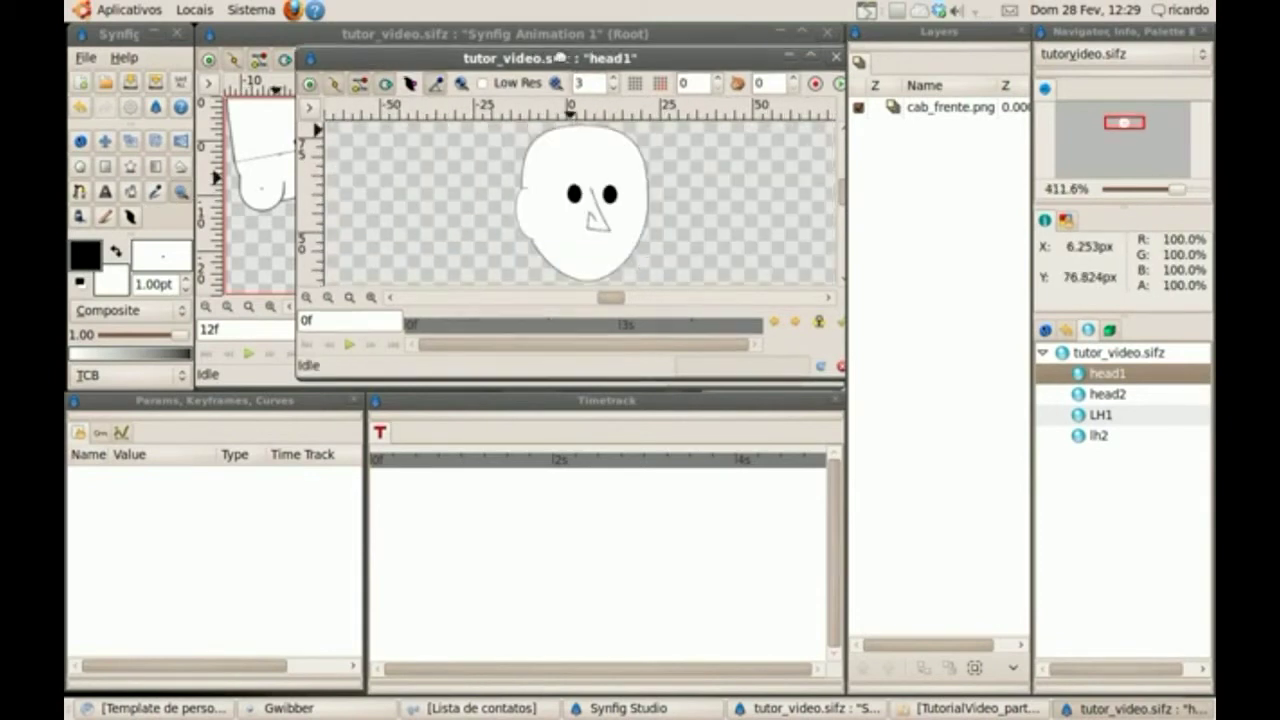
drag(558, 58, 492, 34)
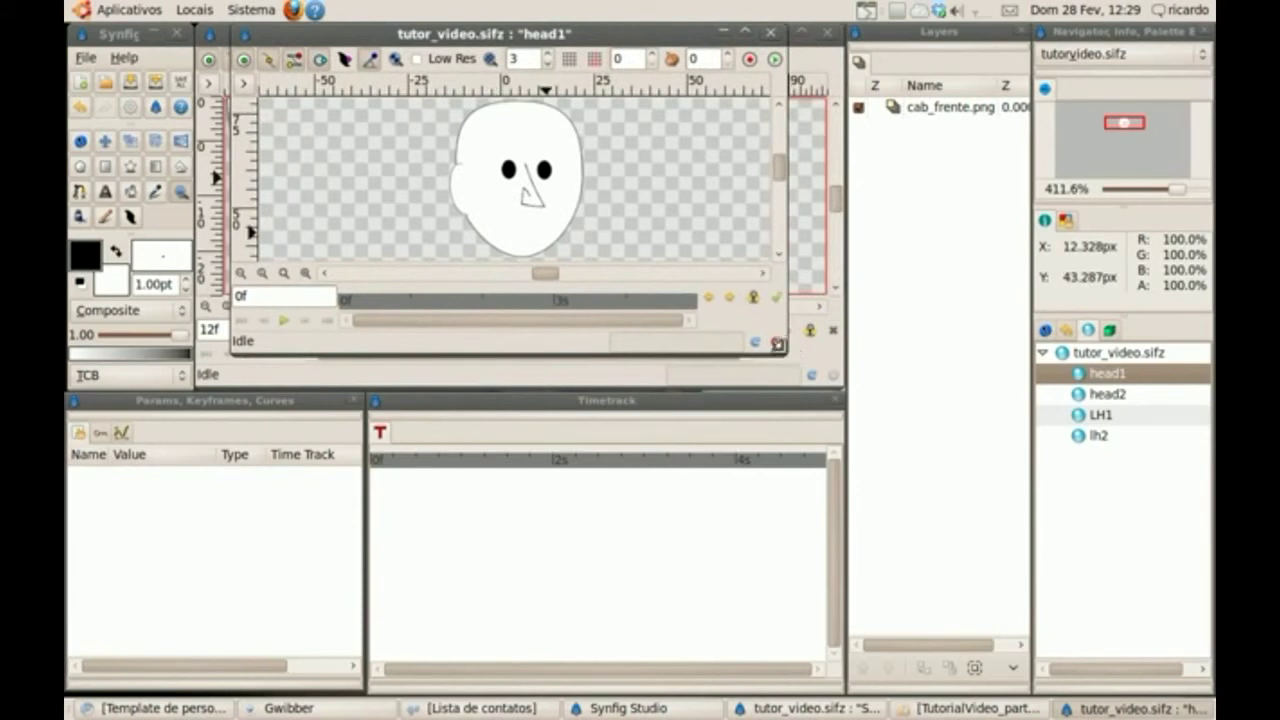
drag(778, 344, 840, 385)
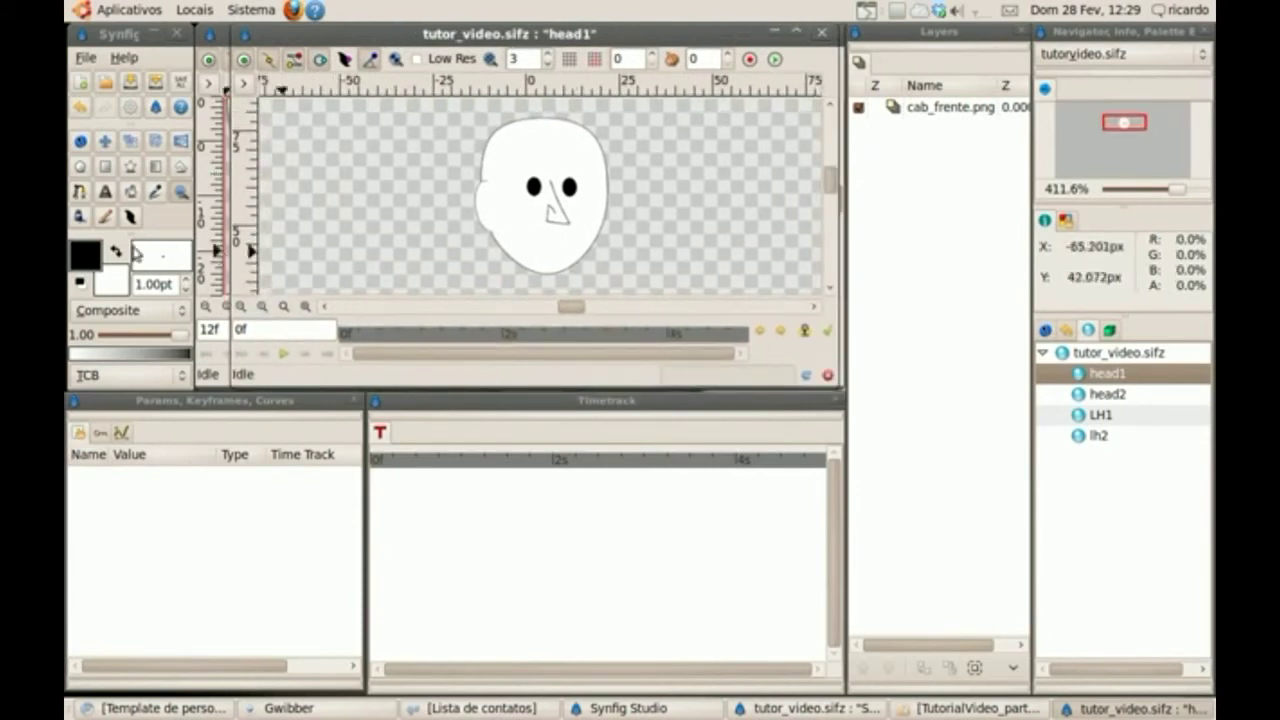
- Start a BLine with outline and region creation below the ear and trace the jaw and chin of the head image
click(81, 193)
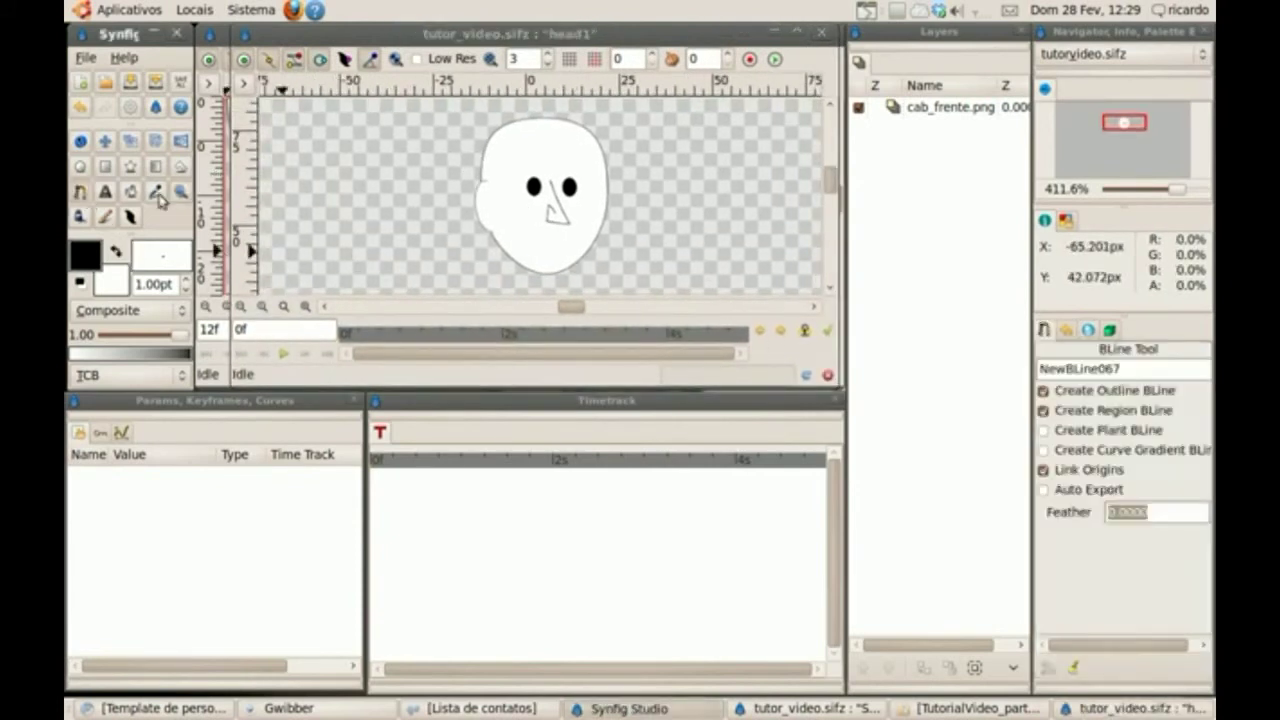
click(485, 214)
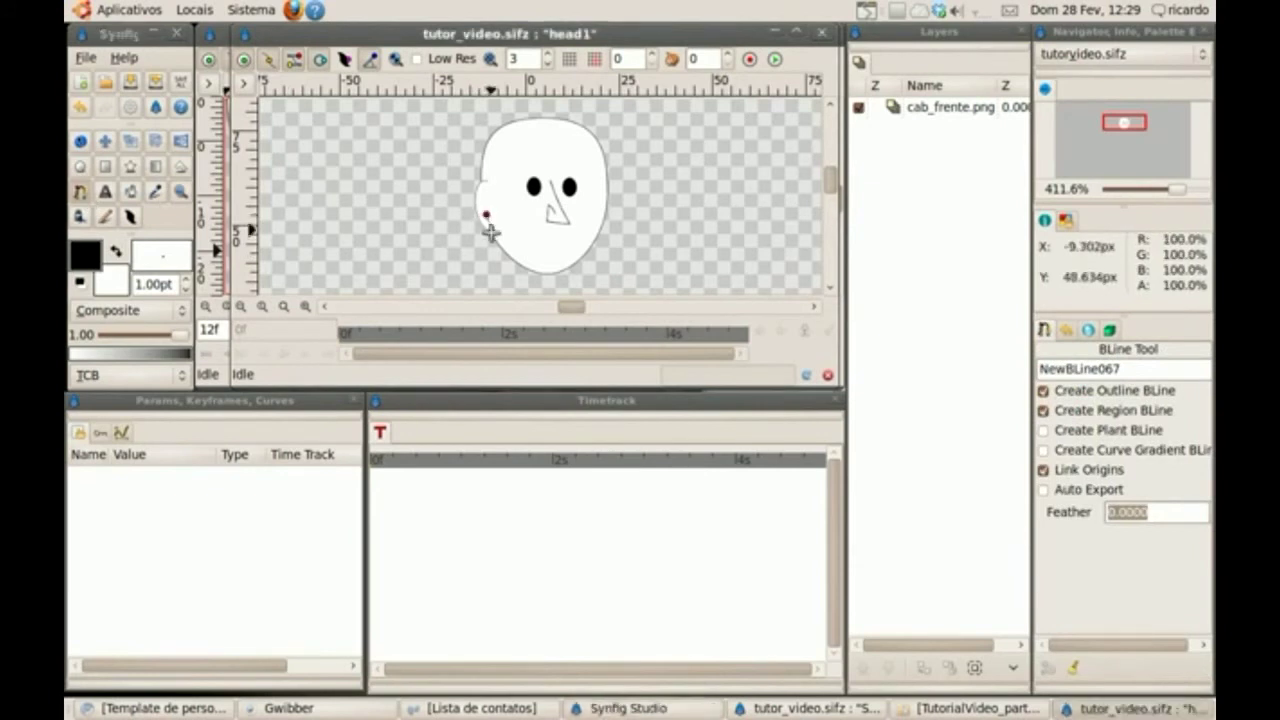
click(498, 248)
click(504, 256)
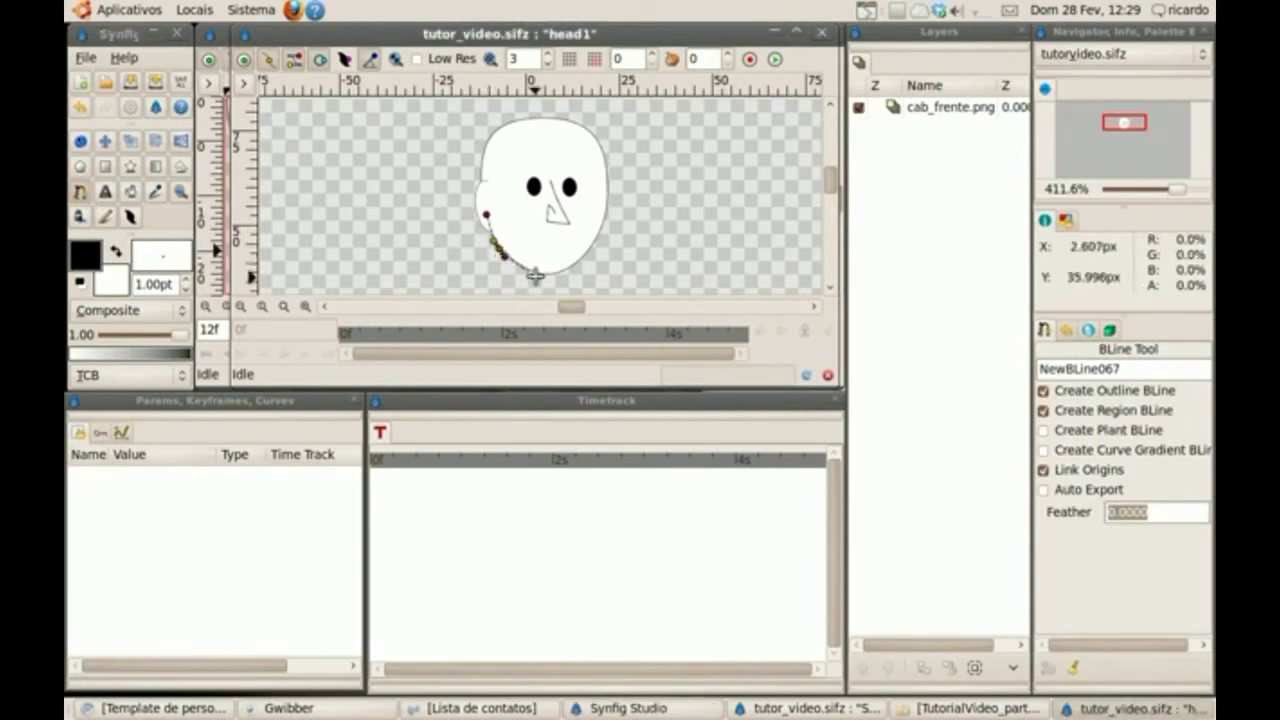
click(540, 275)
click(549, 275)
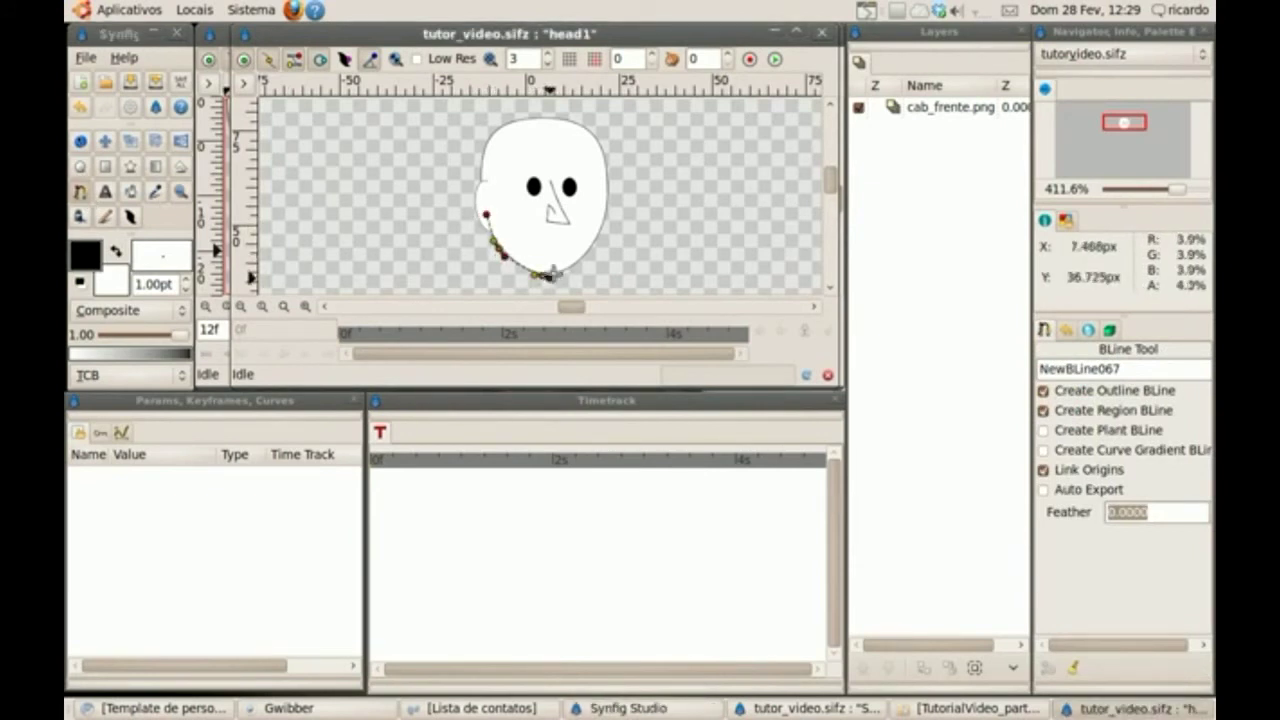
click(575, 267)
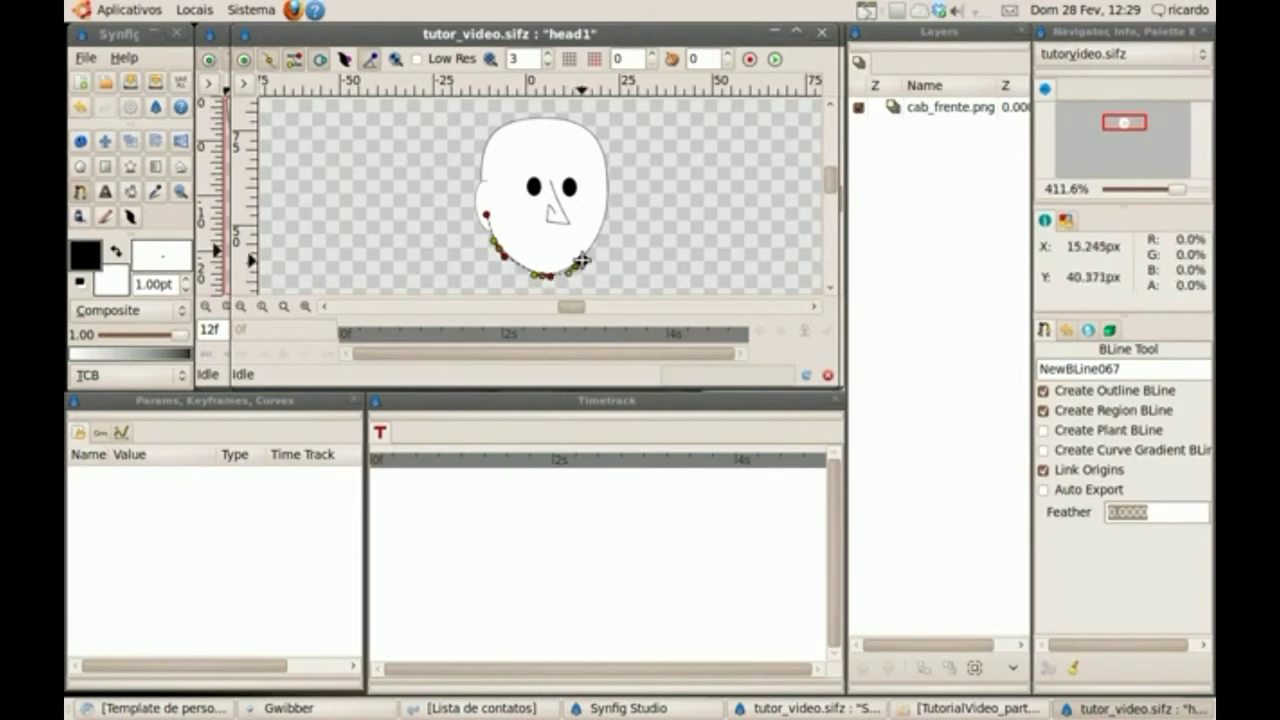
click(583, 260)
- Continue the BLine up the opposite cheek, over the crown and down to just above the ear, and create the shape
click(607, 219)
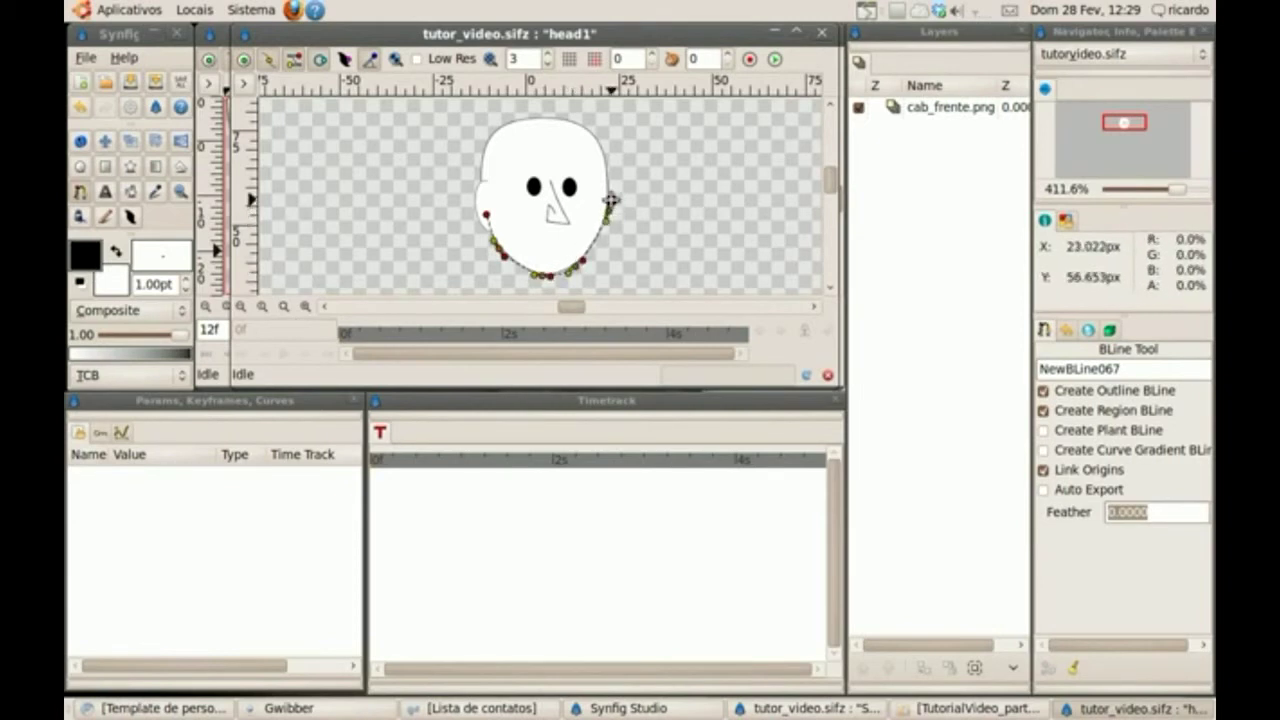
click(610, 199)
click(604, 157)
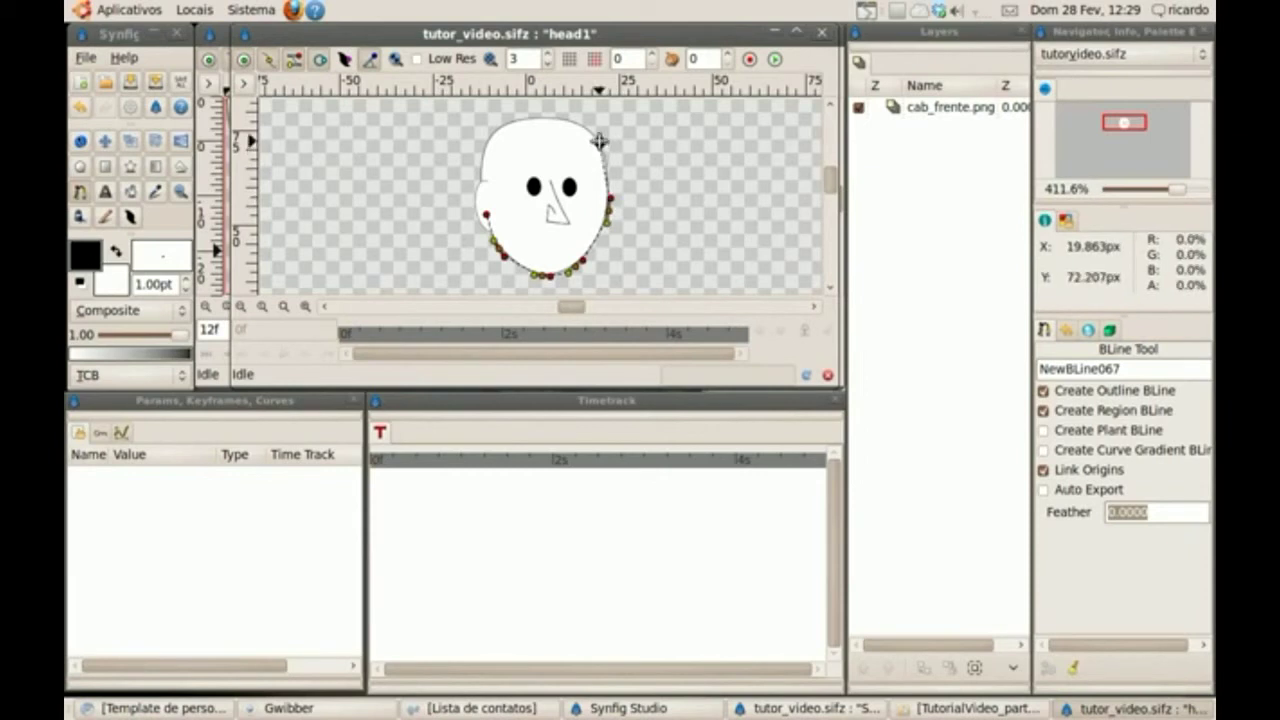
click(599, 141)
click(553, 116)
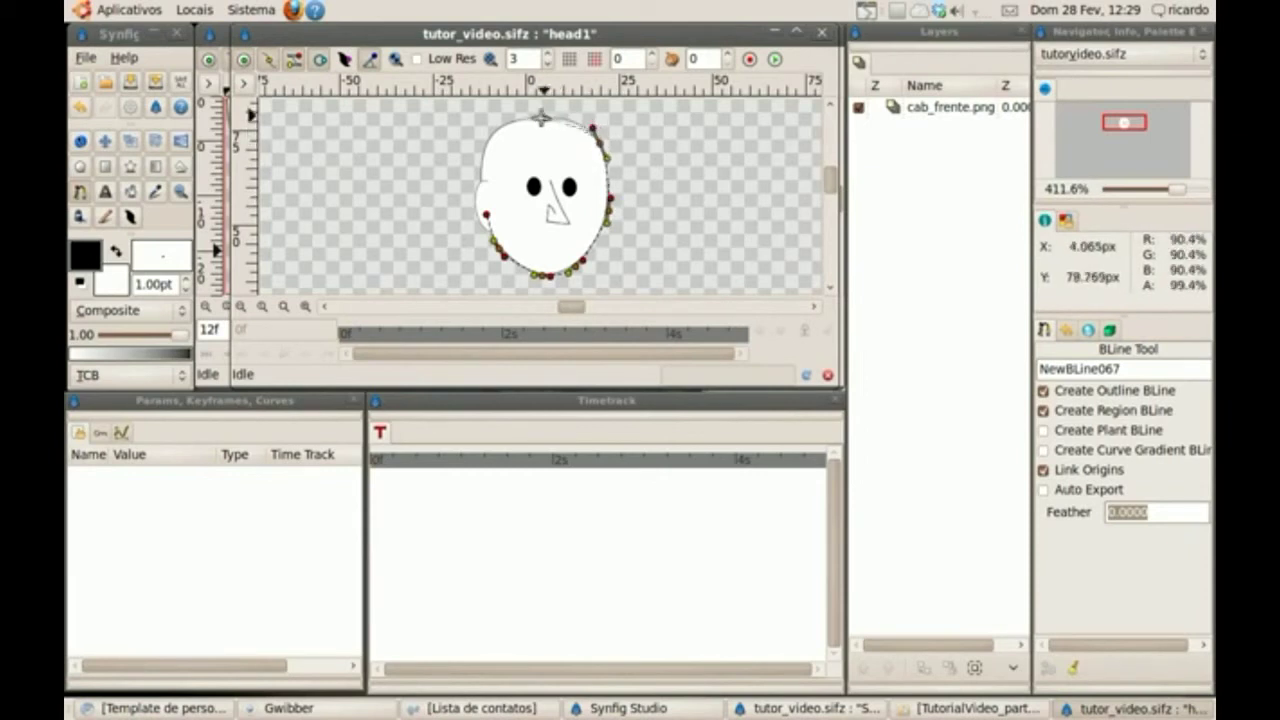
click(541, 117)
click(525, 119)
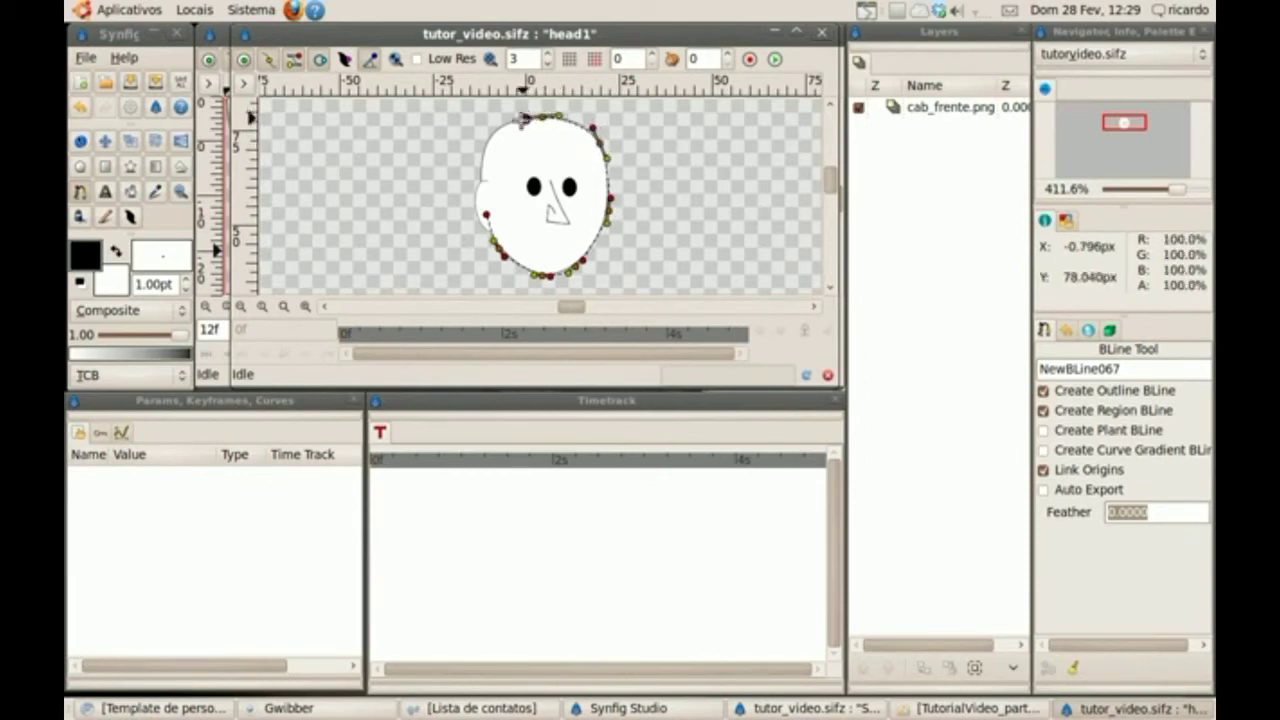
click(496, 128)
click(487, 141)
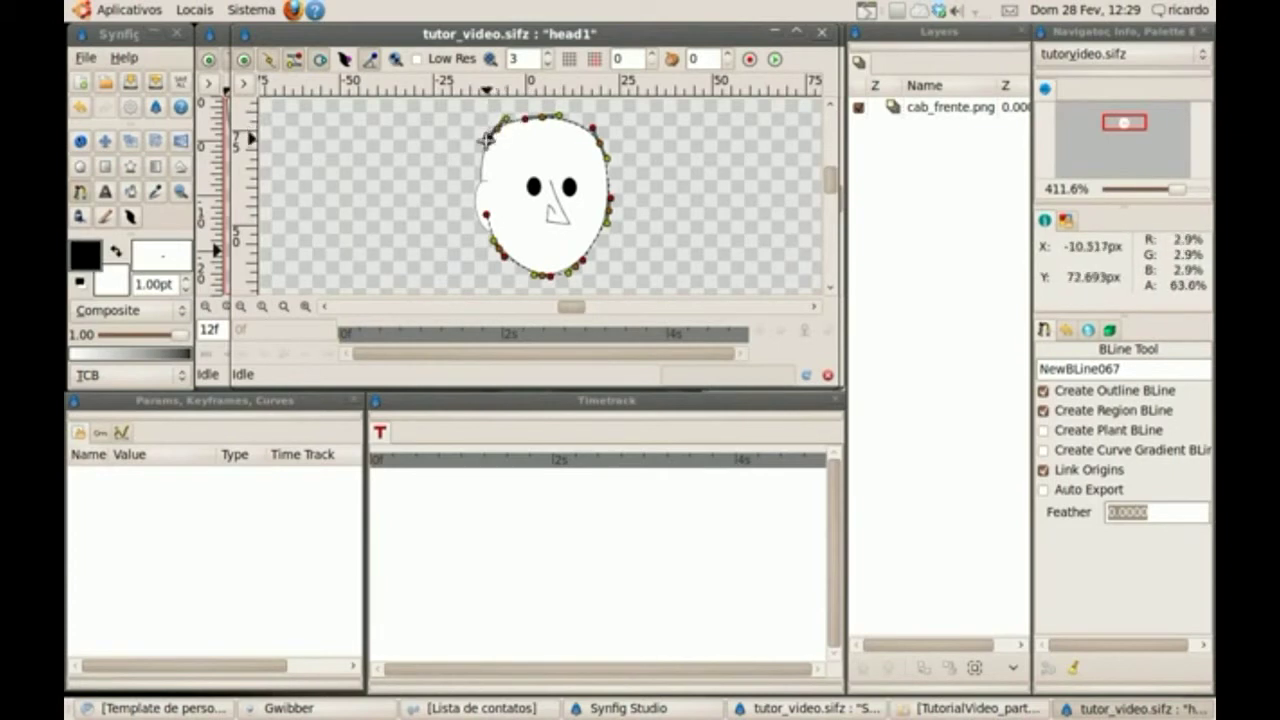
click(481, 179)
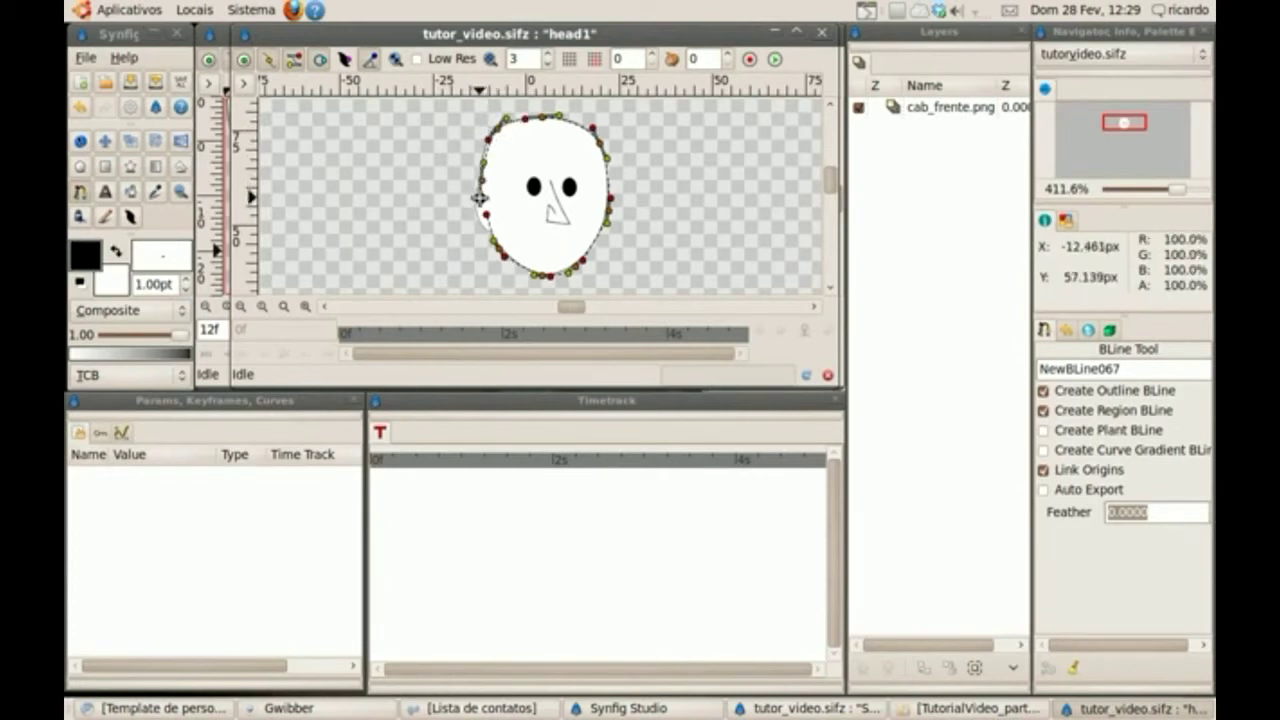
click(81, 141)
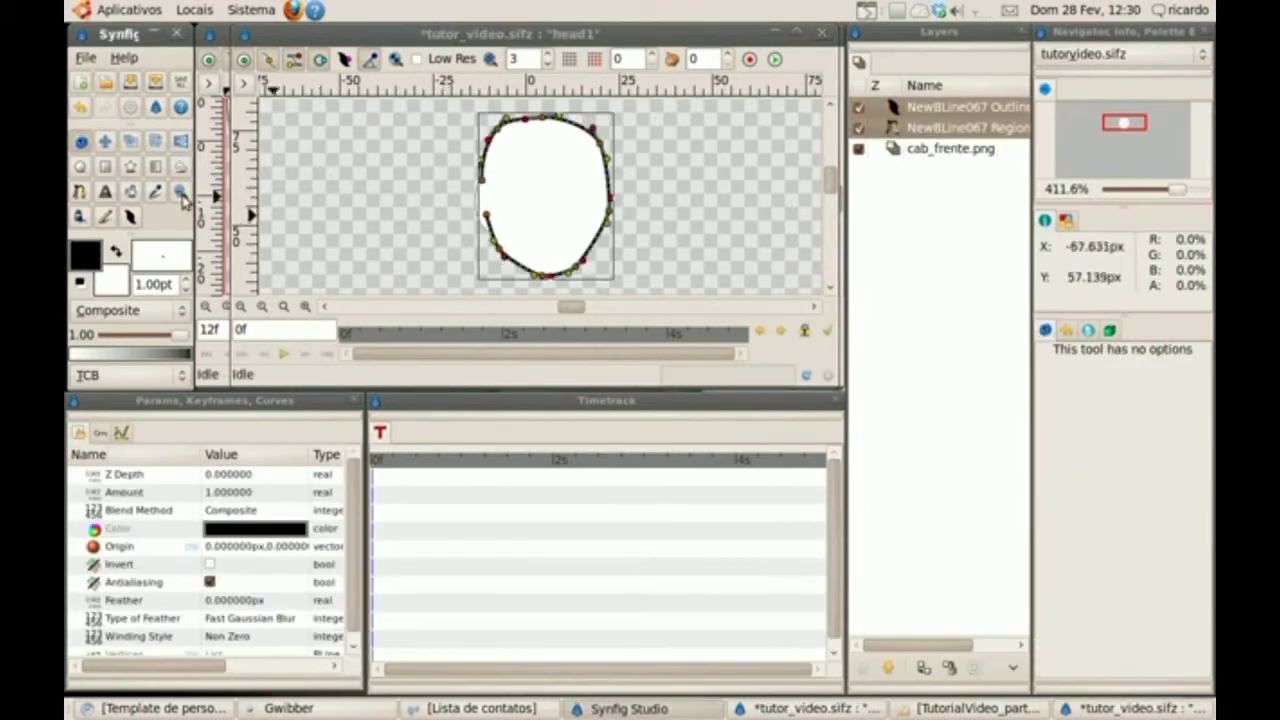
- Adjust the new BLine's tangents at the chin, the lower cheek and the upper forehead corner to follow the head contour
click(181, 194)
click(533, 280)
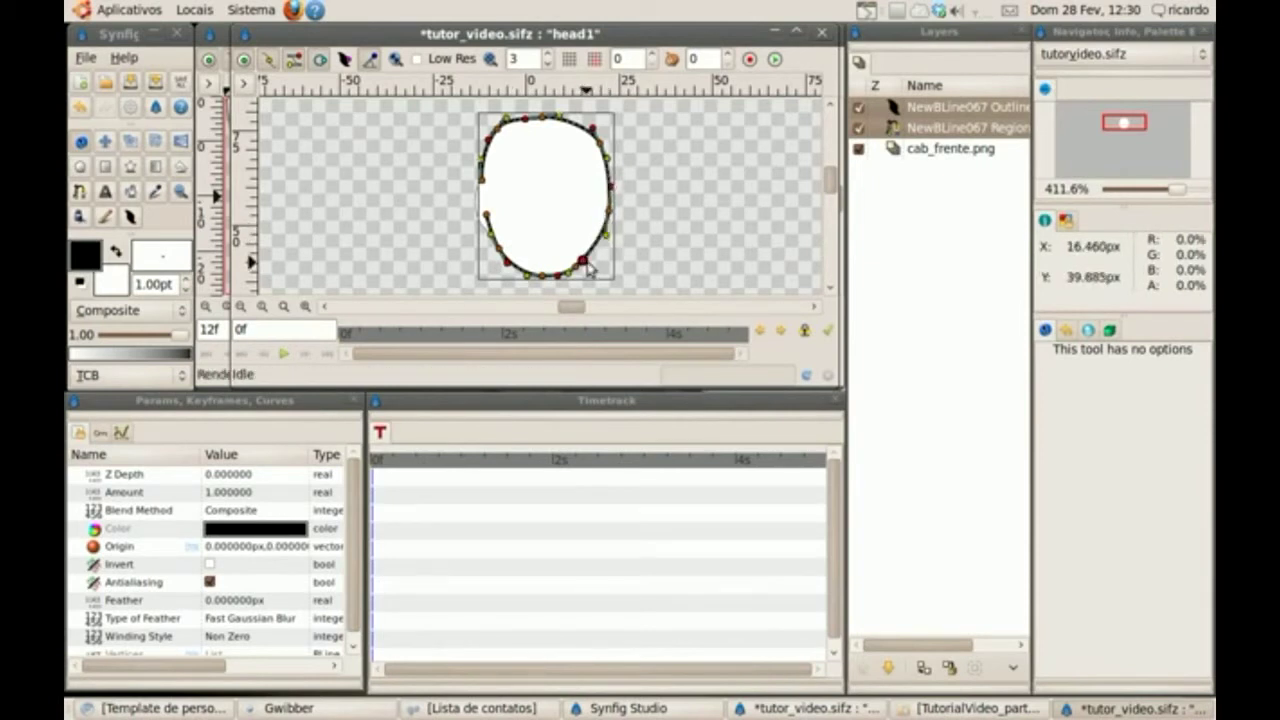
drag(588, 268, 595, 256)
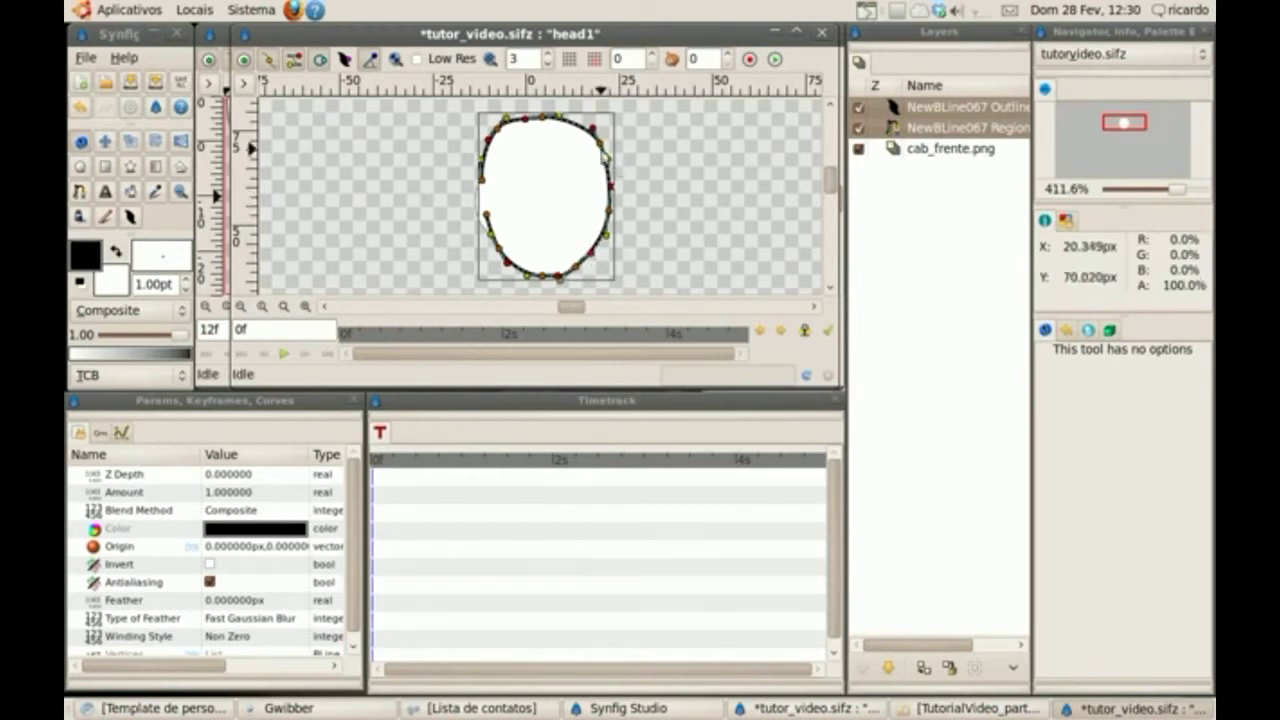
drag(592, 128, 593, 130)
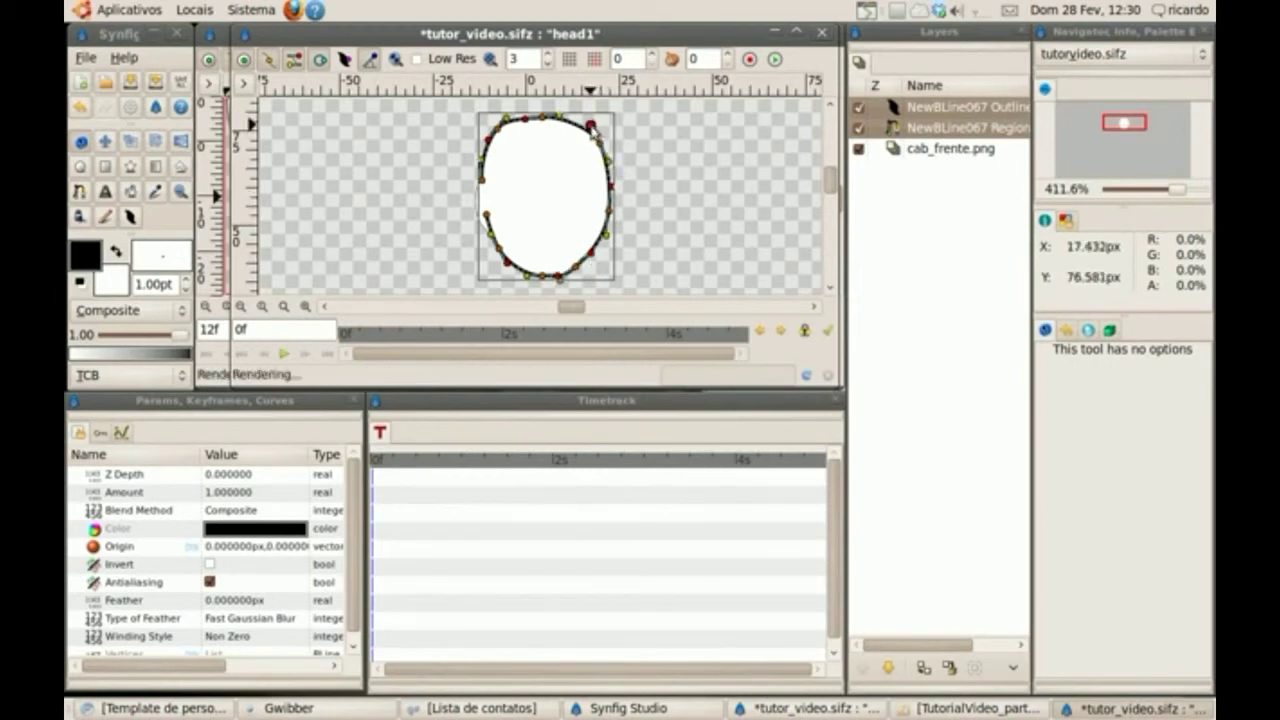
click(697, 180)
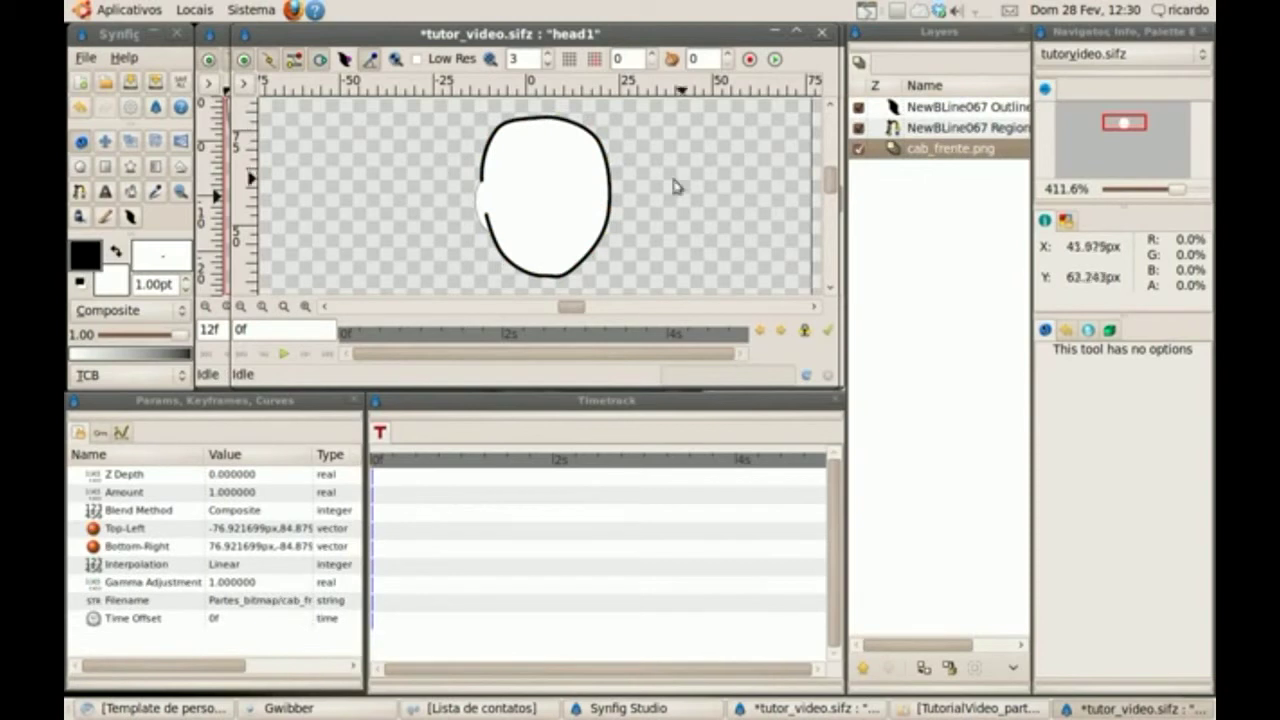
- Remove the outline vertex between chin and cheek with Remove Item (Smart) and reshape the chin curve using its vertex and tangent
click(569, 276)
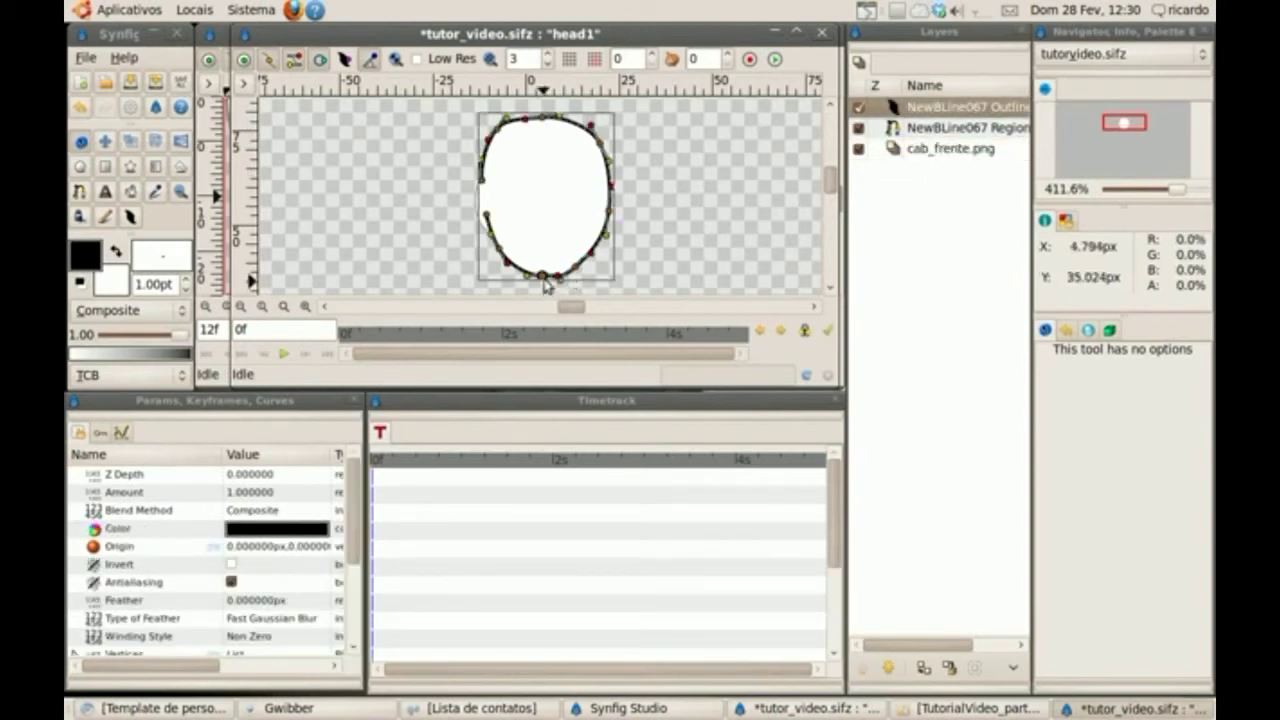
right_click(575, 277)
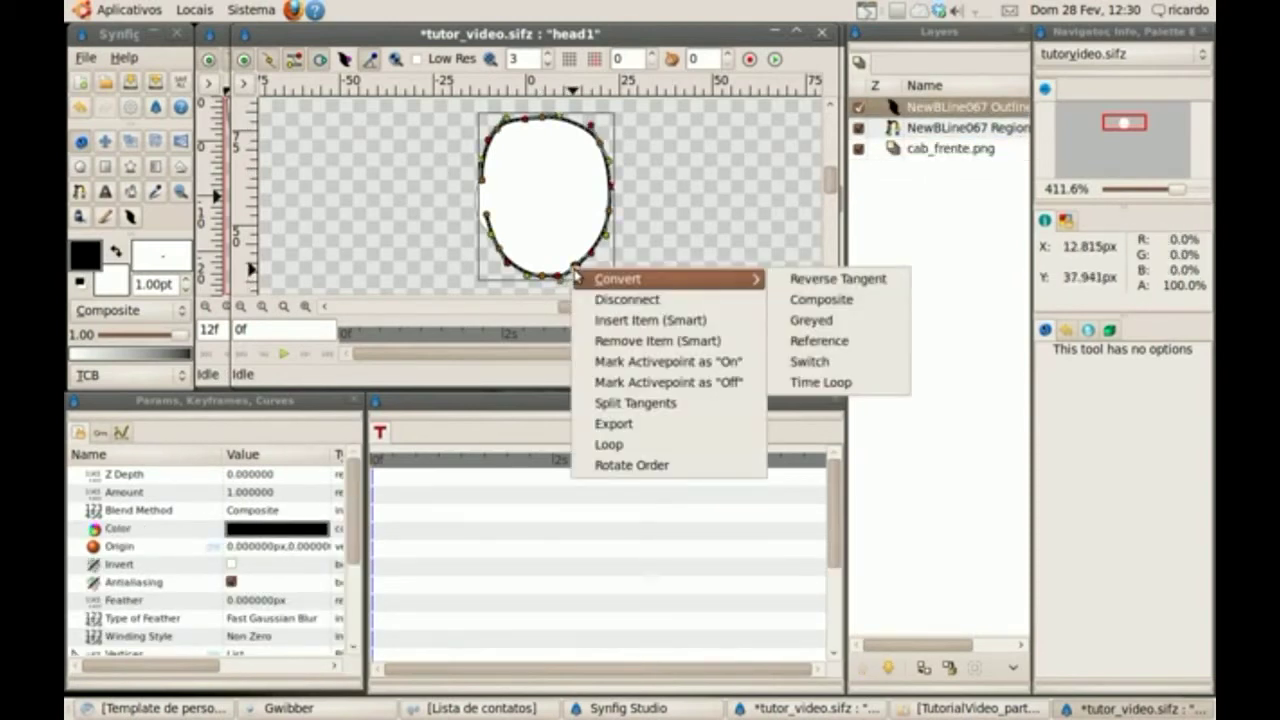
click(633, 339)
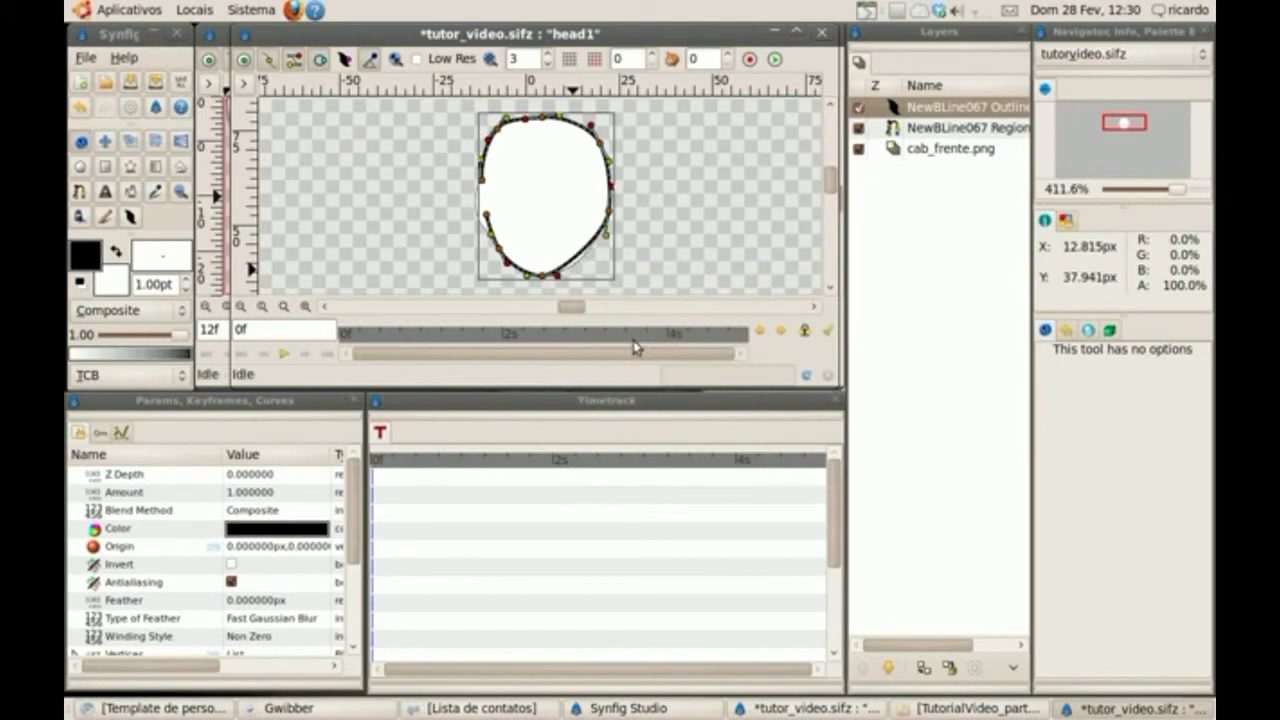
drag(552, 277, 580, 275)
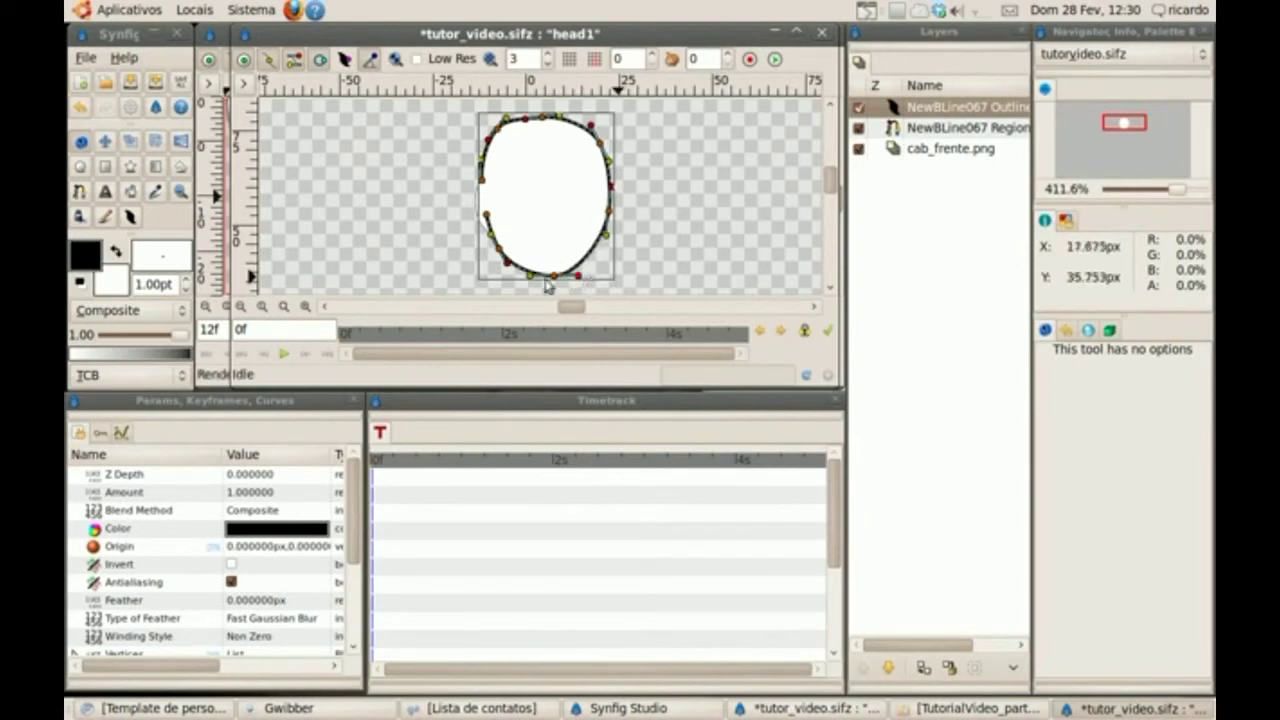
click(648, 252)
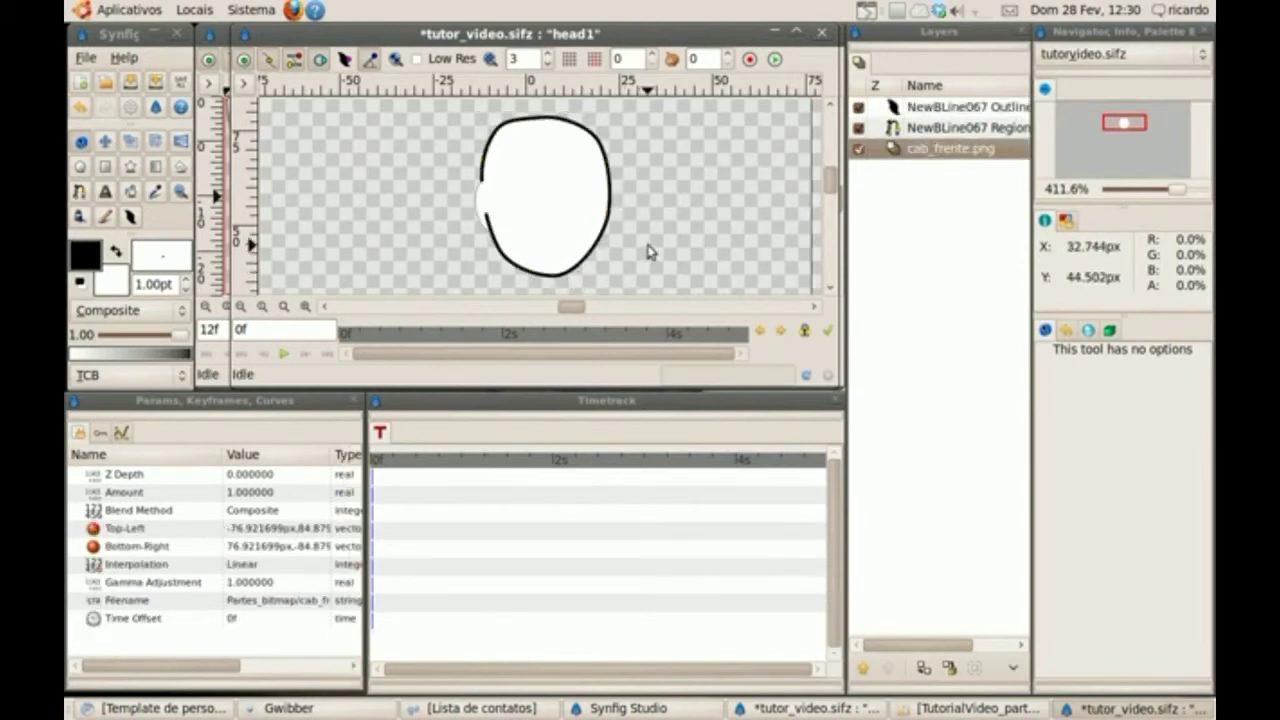
- Replace the head region's crown vertex using Remove Item (Smart) and Insert Item (Smart), adjusting the neighbouring tangents in between
click(562, 125)
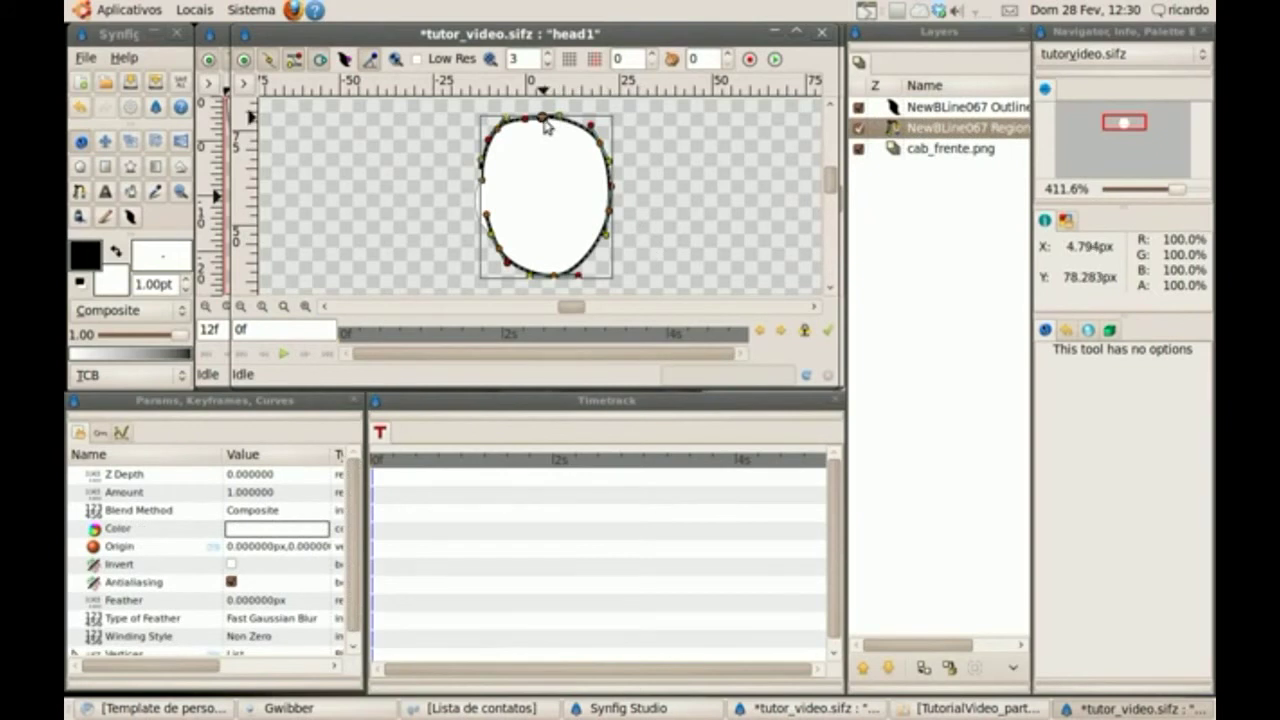
right_click(543, 121)
click(594, 192)
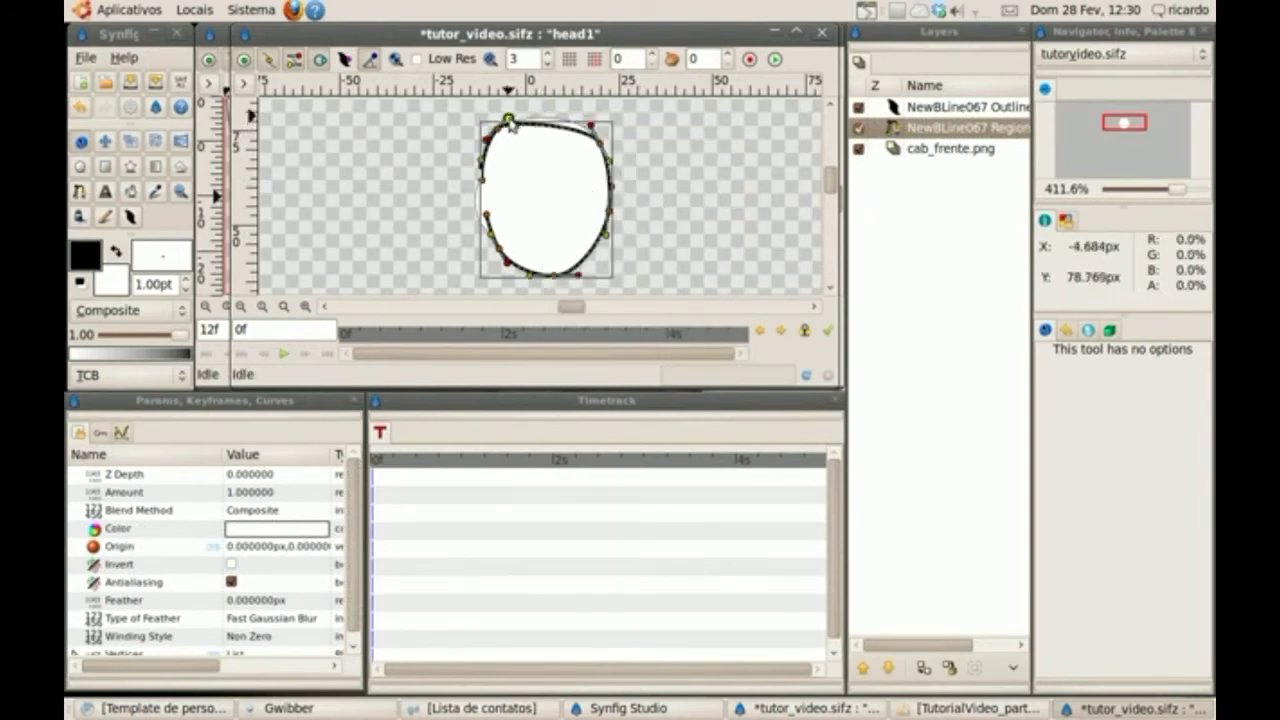
drag(510, 123, 510, 115)
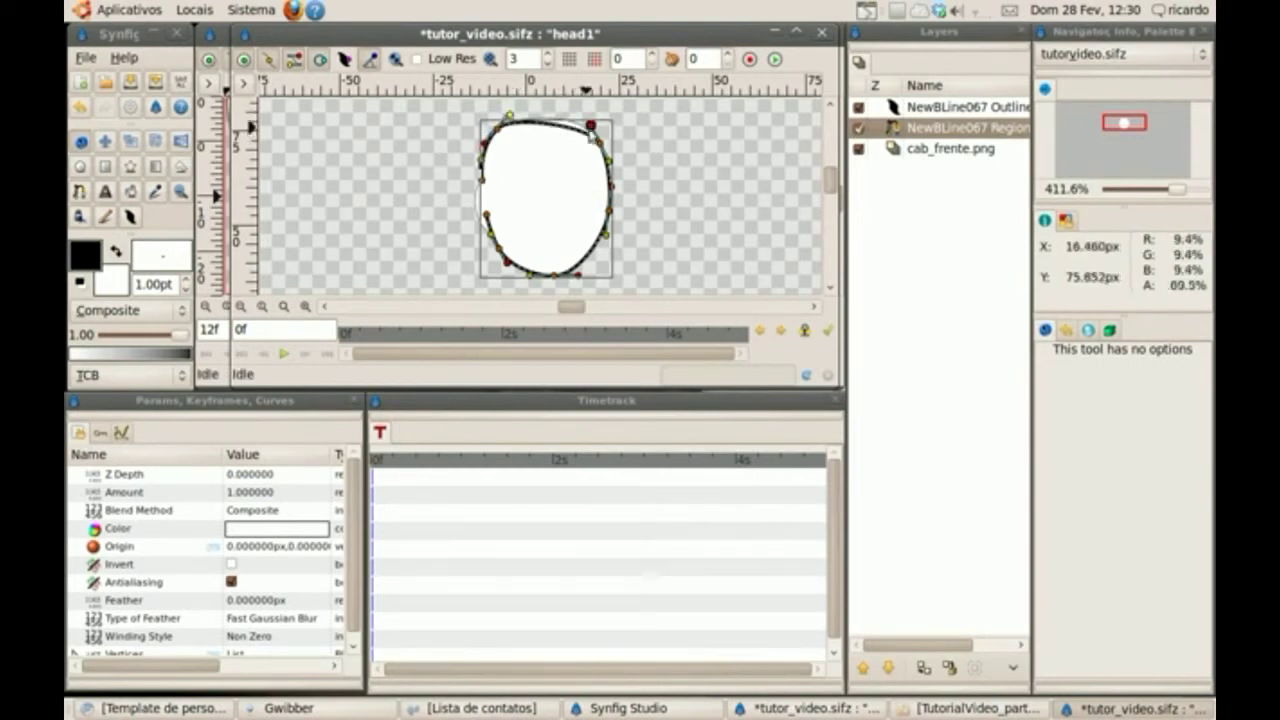
drag(590, 128, 586, 127)
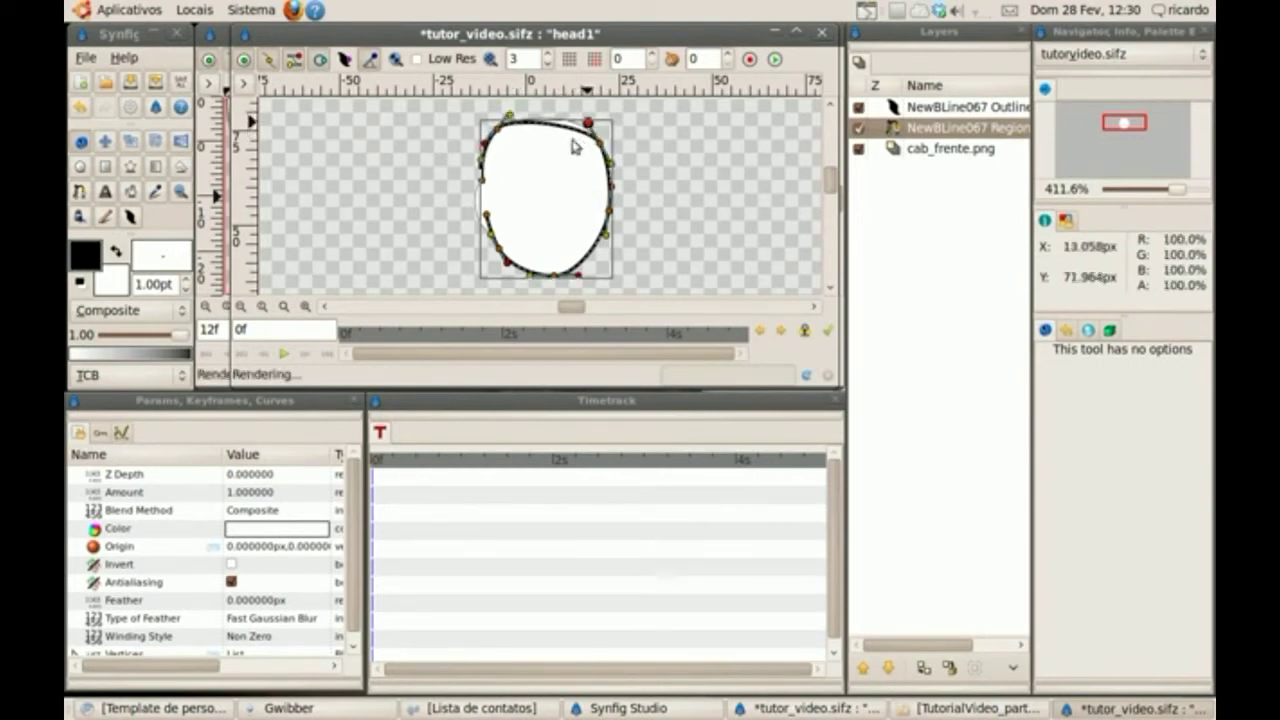
right_click(558, 132)
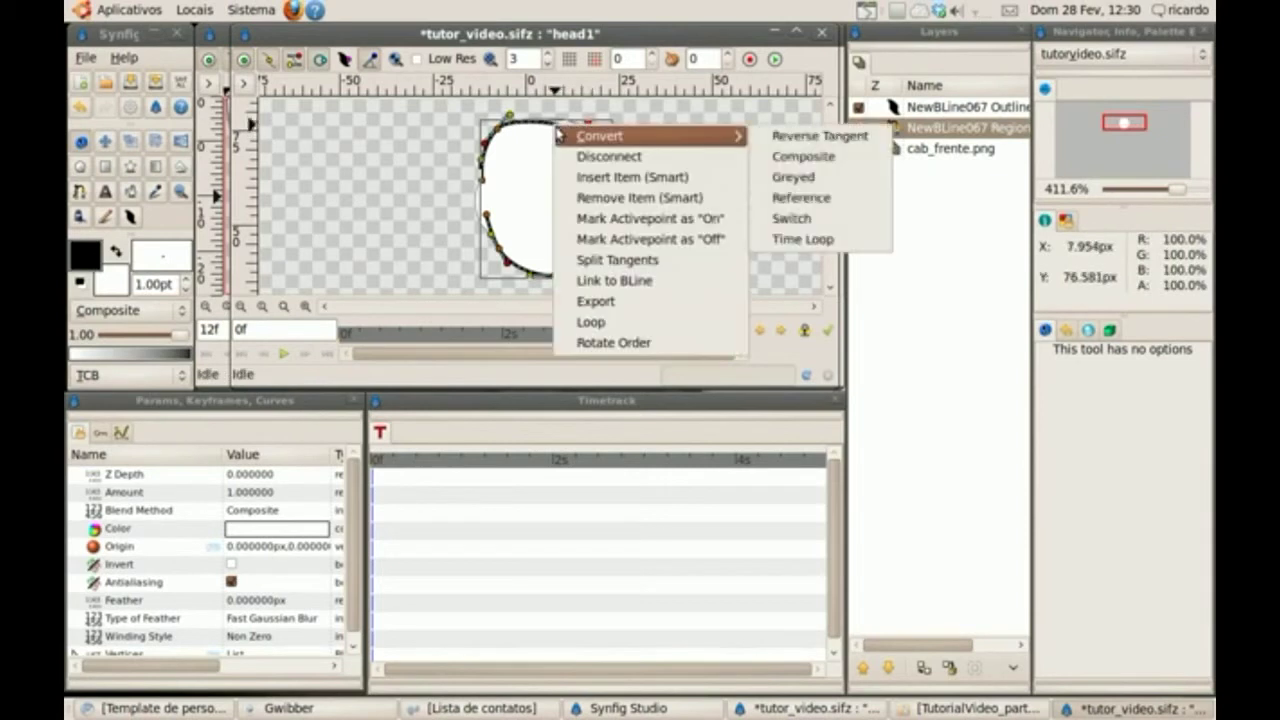
click(600, 179)
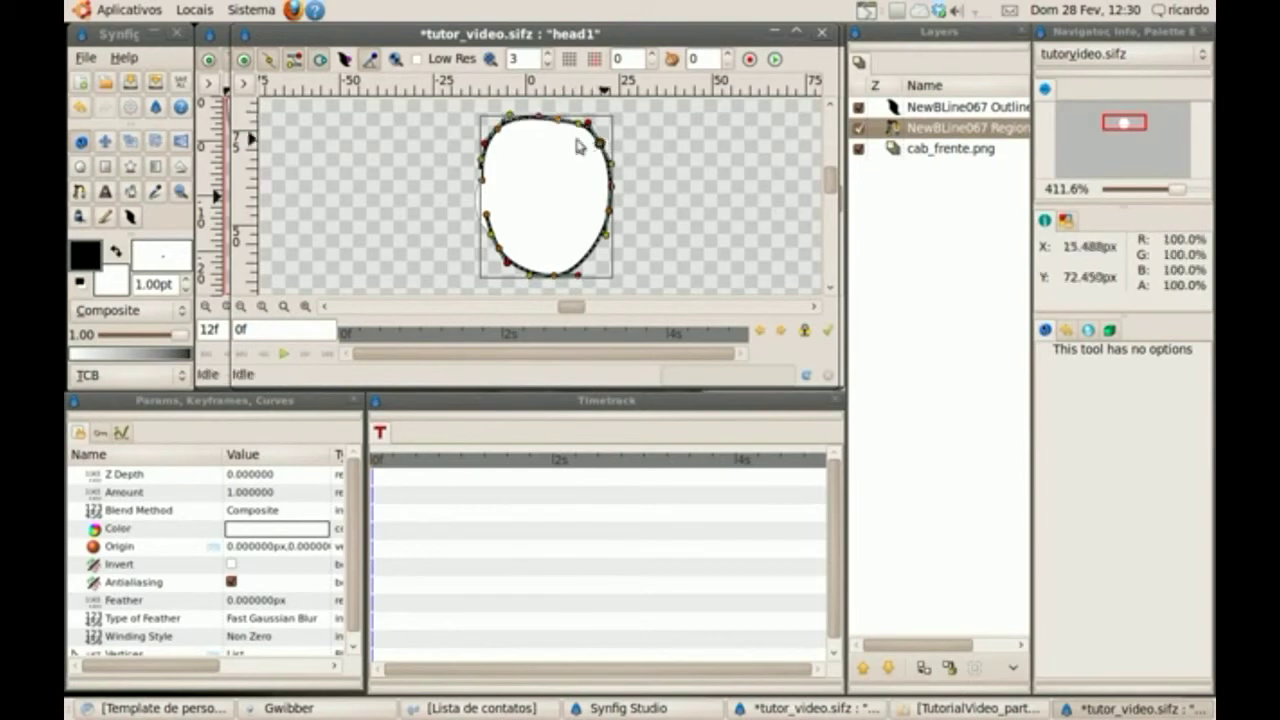
- Hide the outline and region layers of the head BLine, leaving the cab_frente.png bitmap shown
click(640, 147)
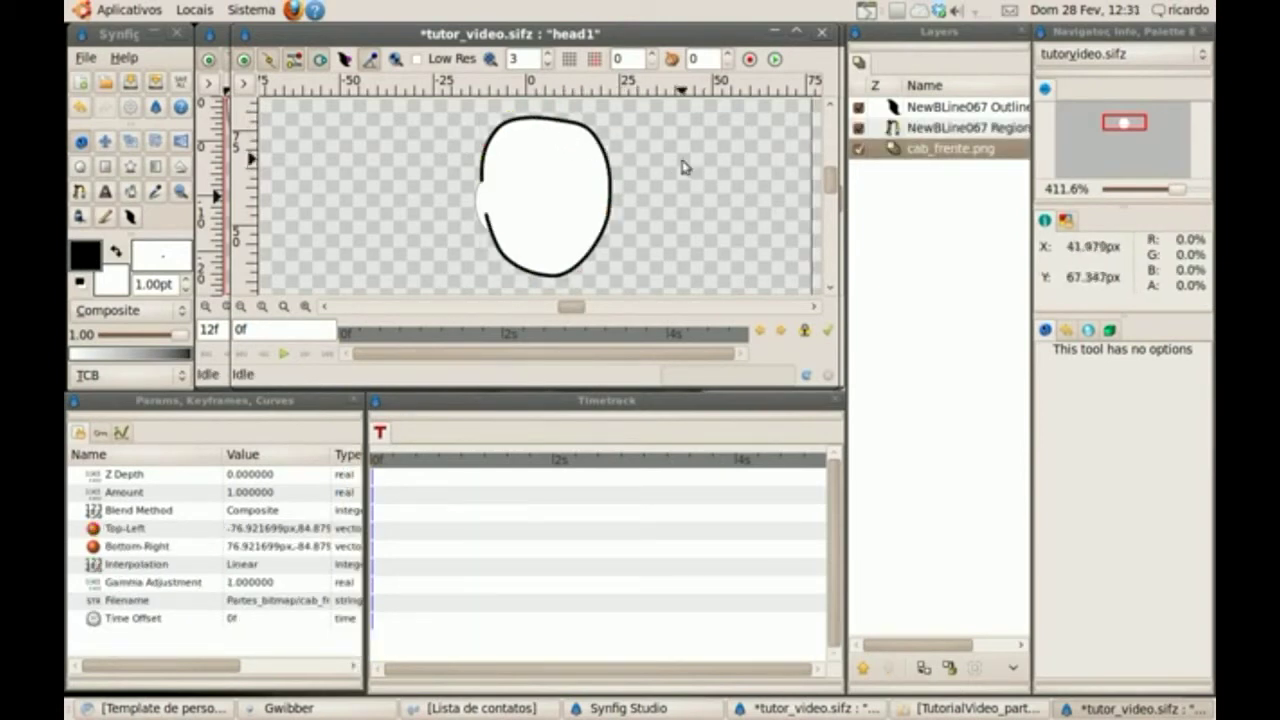
click(913, 110)
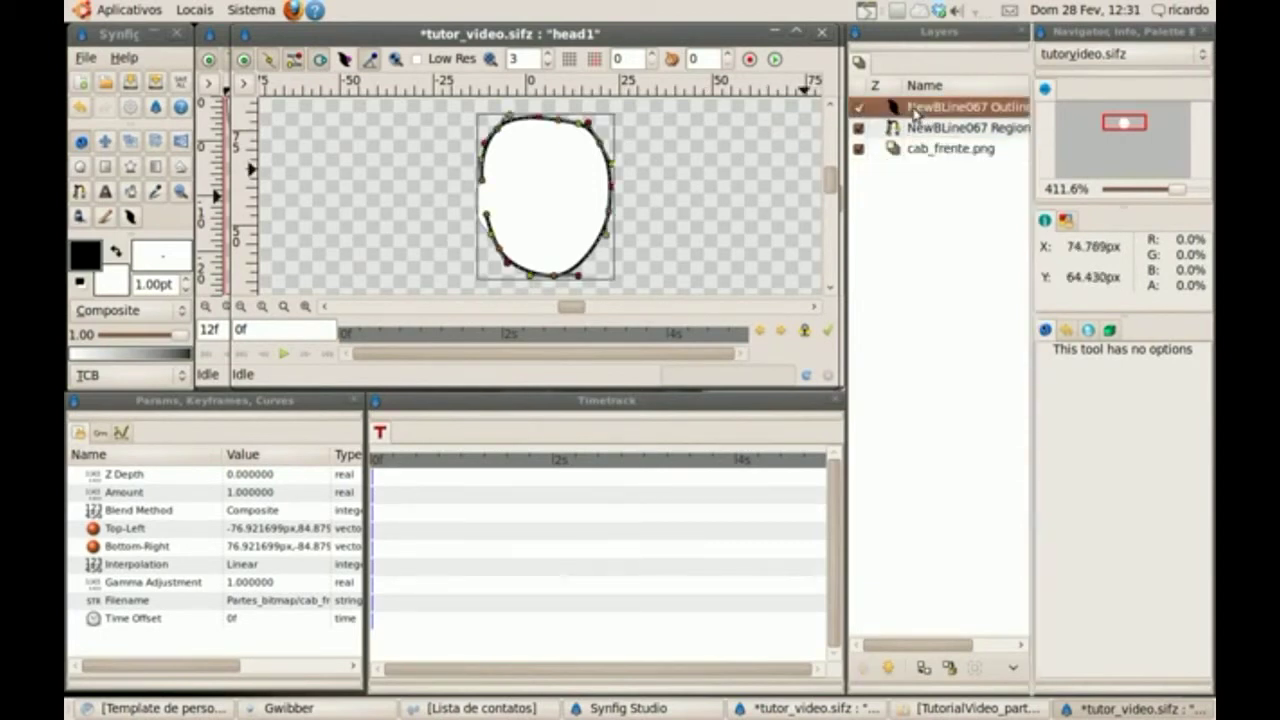
click(859, 107)
click(858, 128)
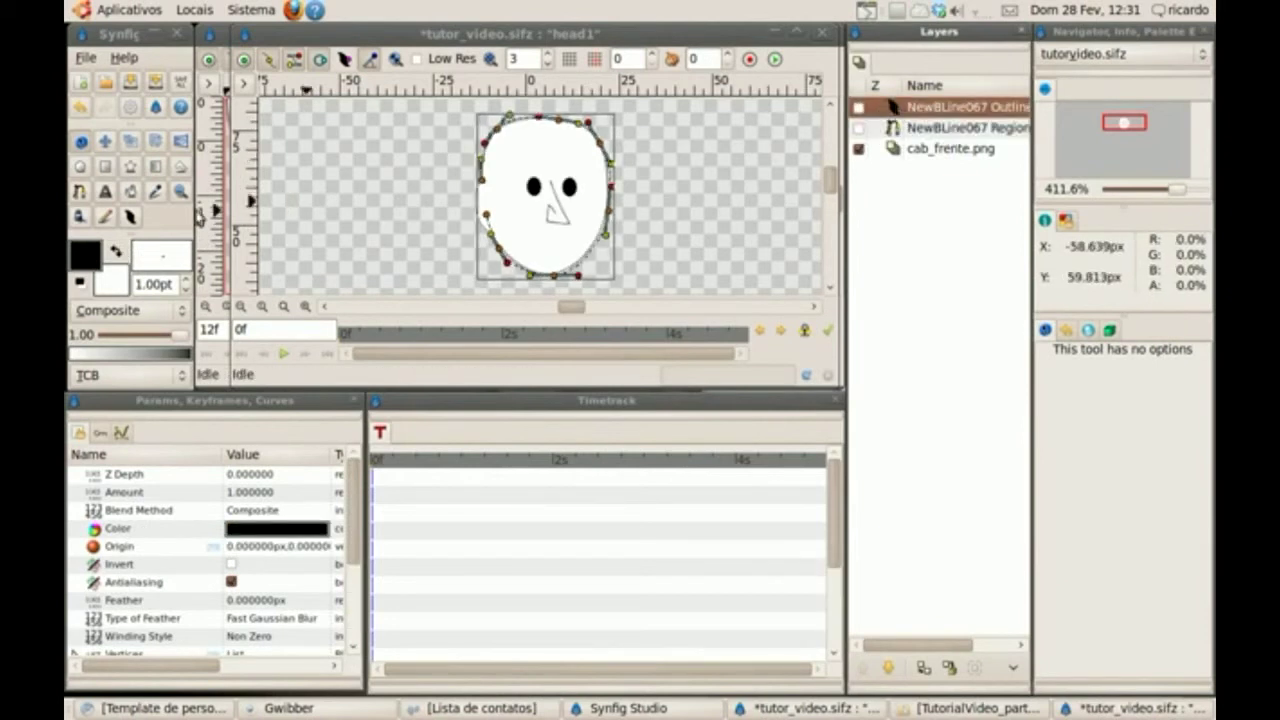
- Trace the ear with a new open BLine from its upper inner end around to the lower cheek, creating outline and region layers
click(81, 191)
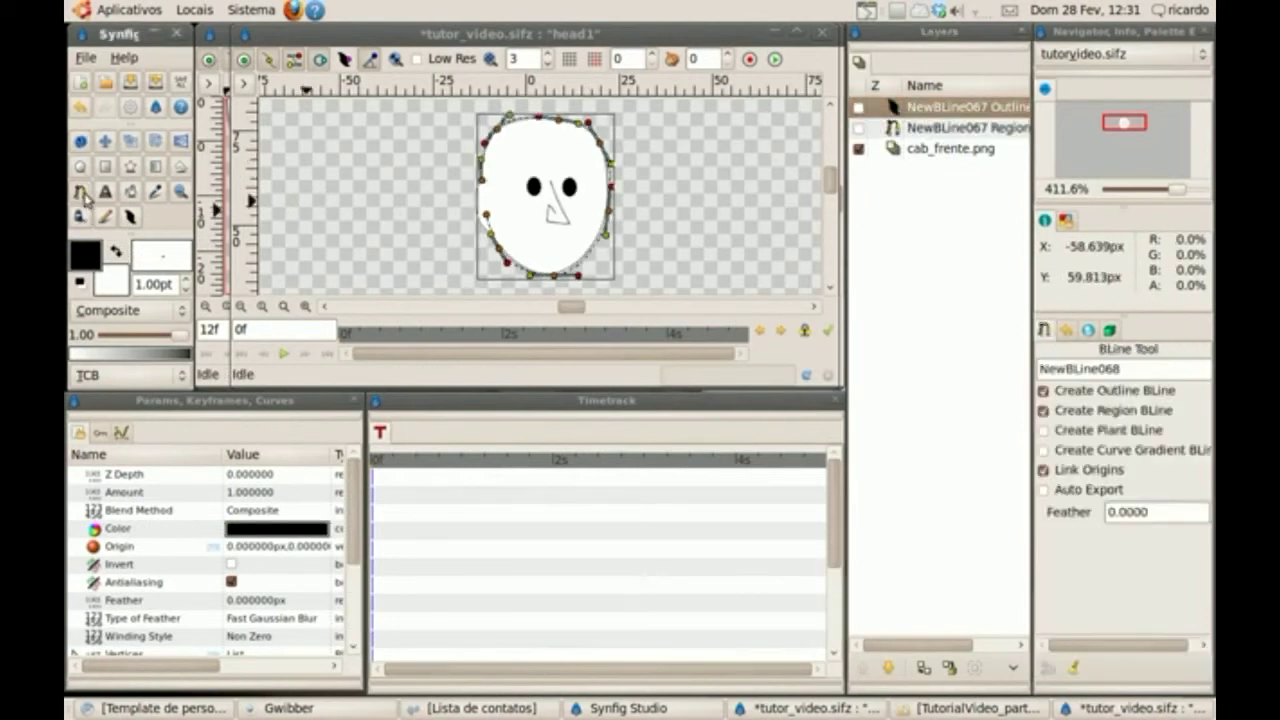
click(491, 180)
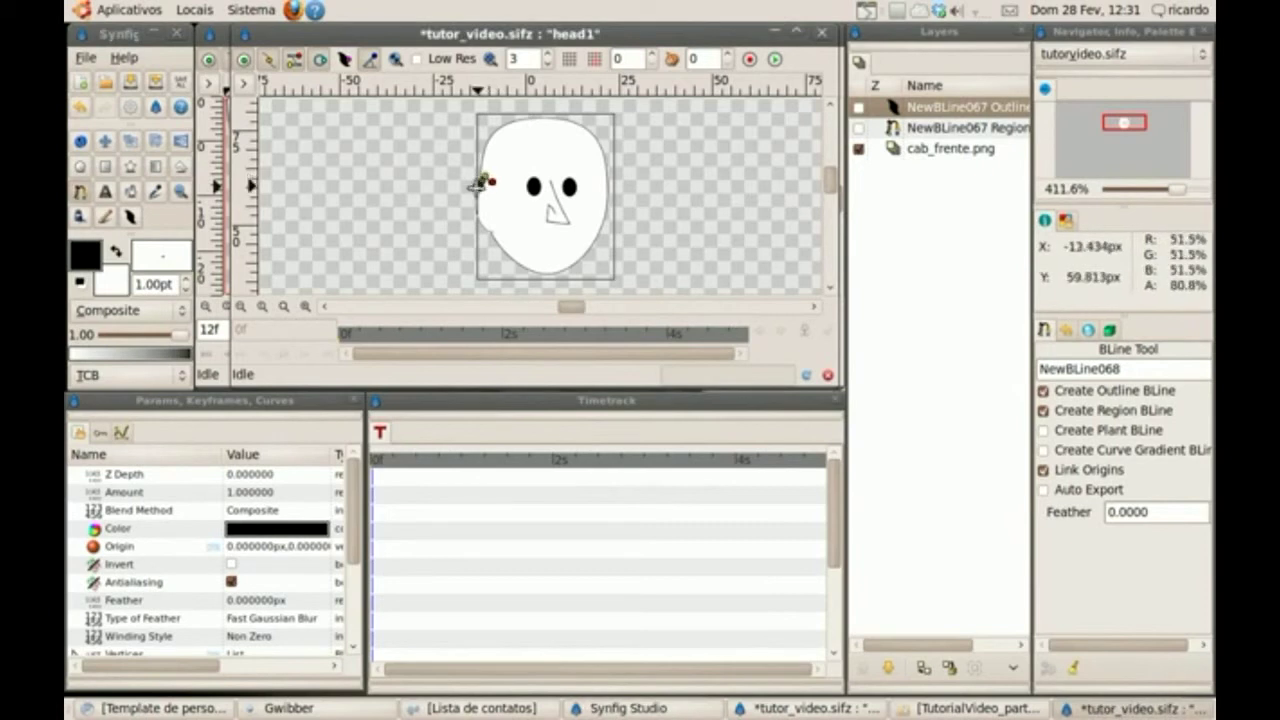
click(473, 204)
click(479, 218)
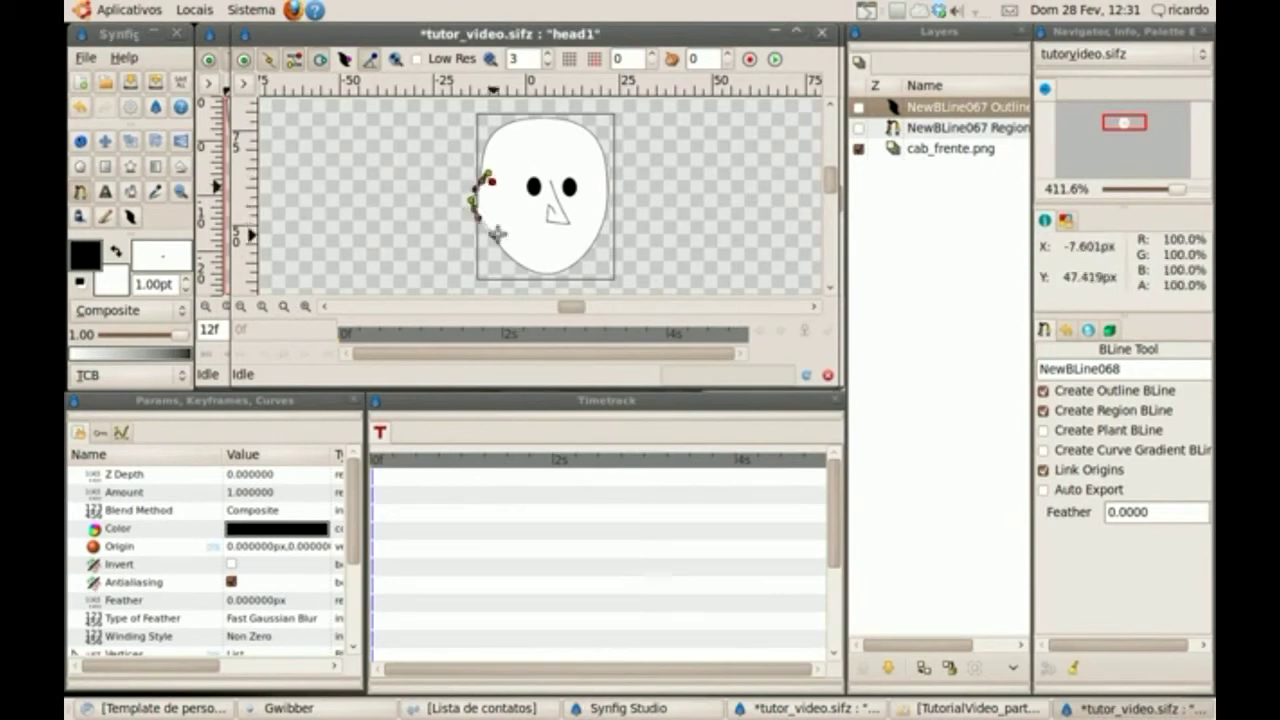
drag(485, 232, 501, 235)
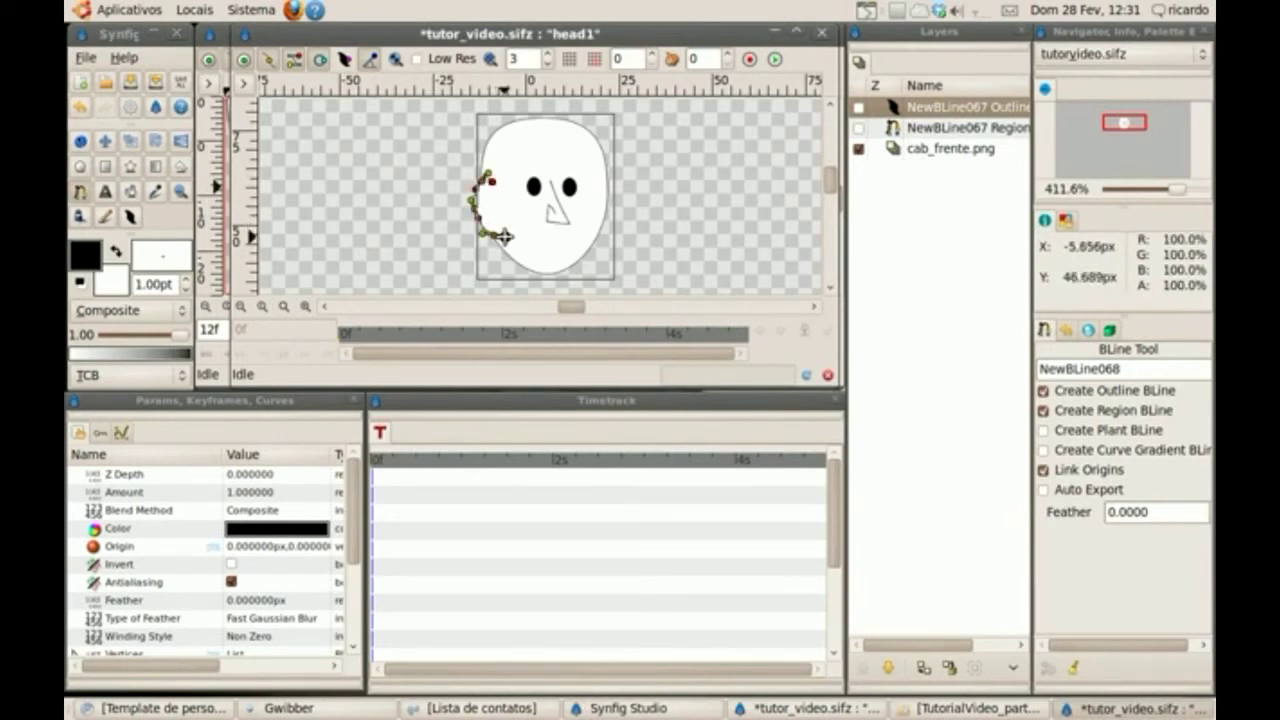
click(82, 143)
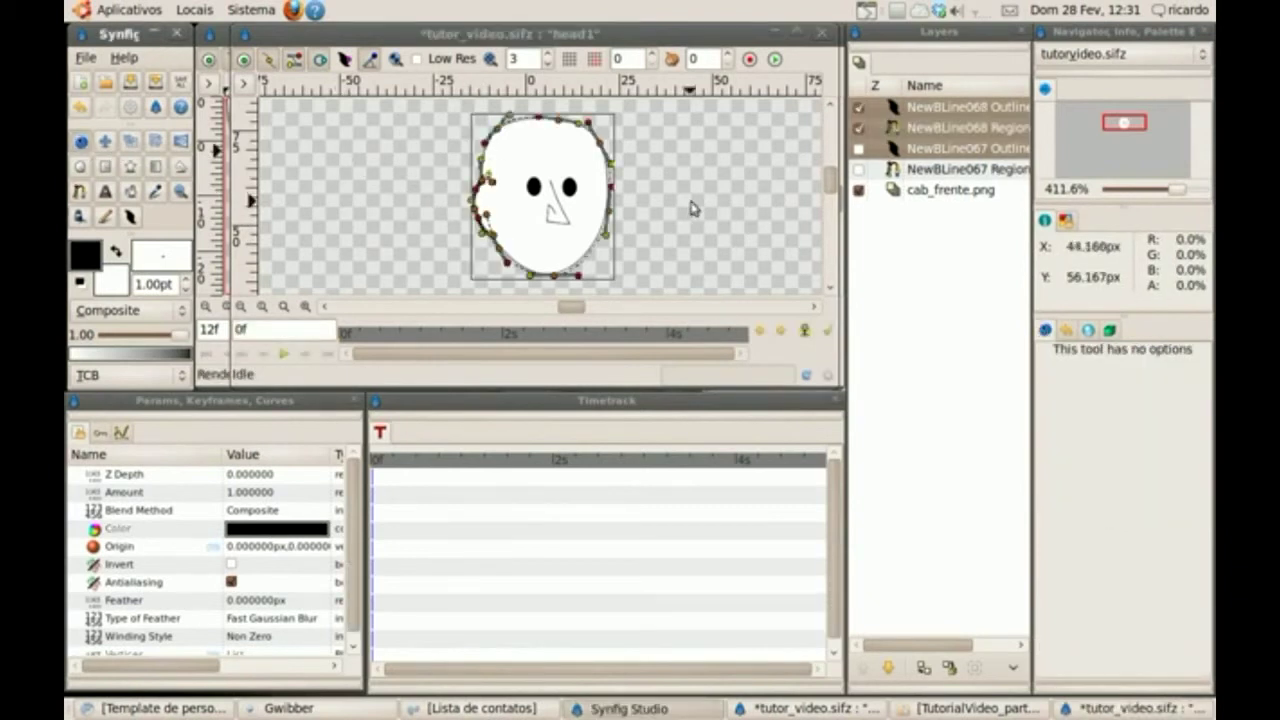
- Show the head BLine's outline and region layers again and deselect the shapes on the canvas
click(858, 148)
click(858, 169)
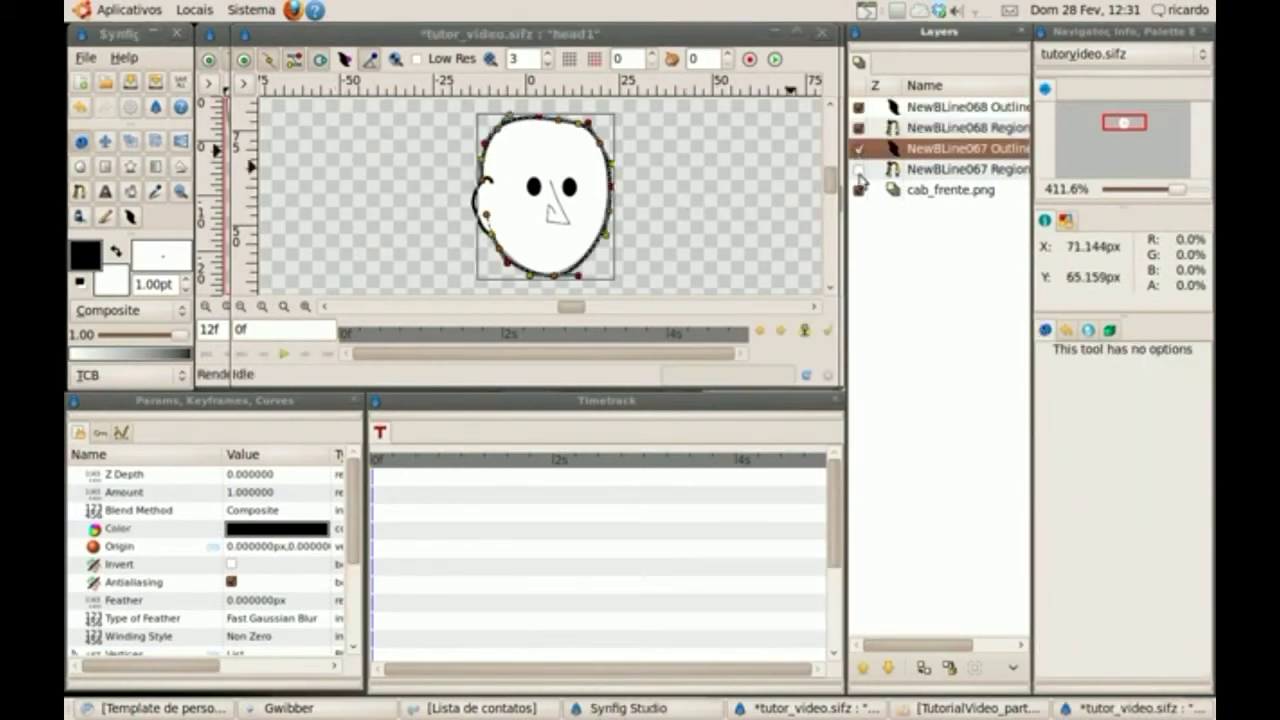
click(716, 194)
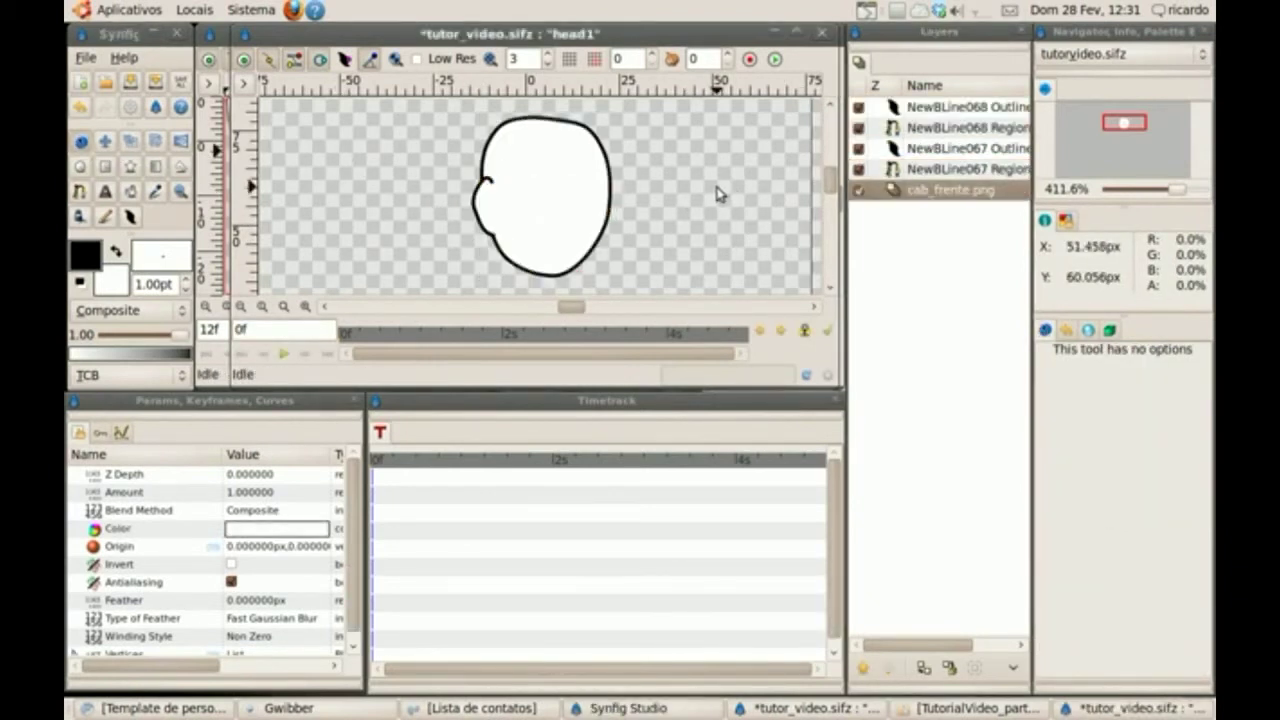
- Reshape the ear region's outer curve with its vertices and tangents so that the ear is rounder
click(481, 198)
click(180, 192)
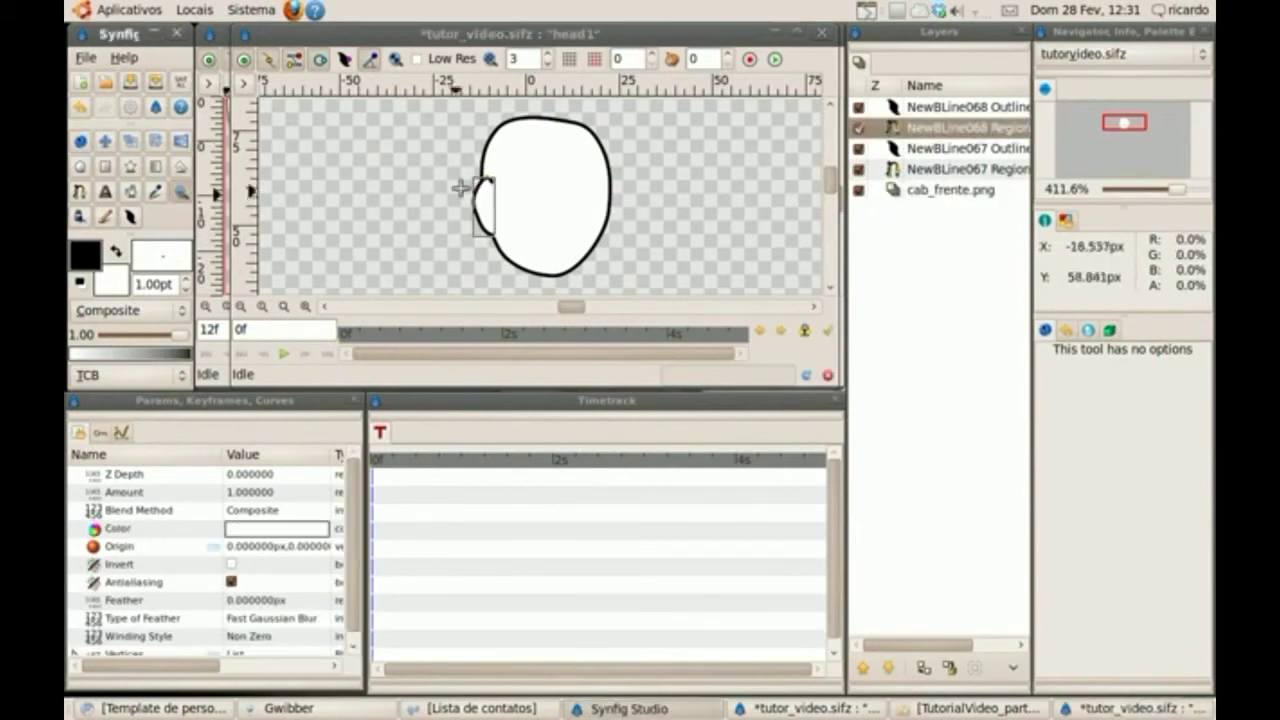
drag(459, 153, 531, 247)
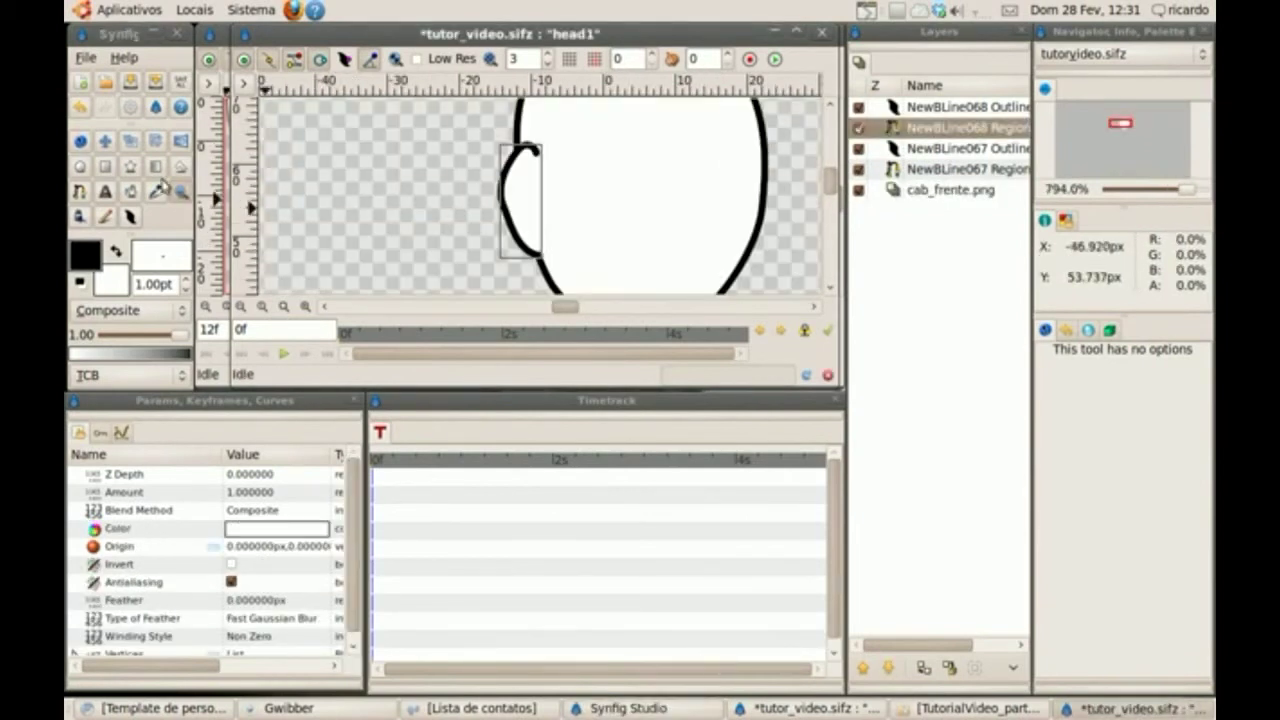
click(80, 141)
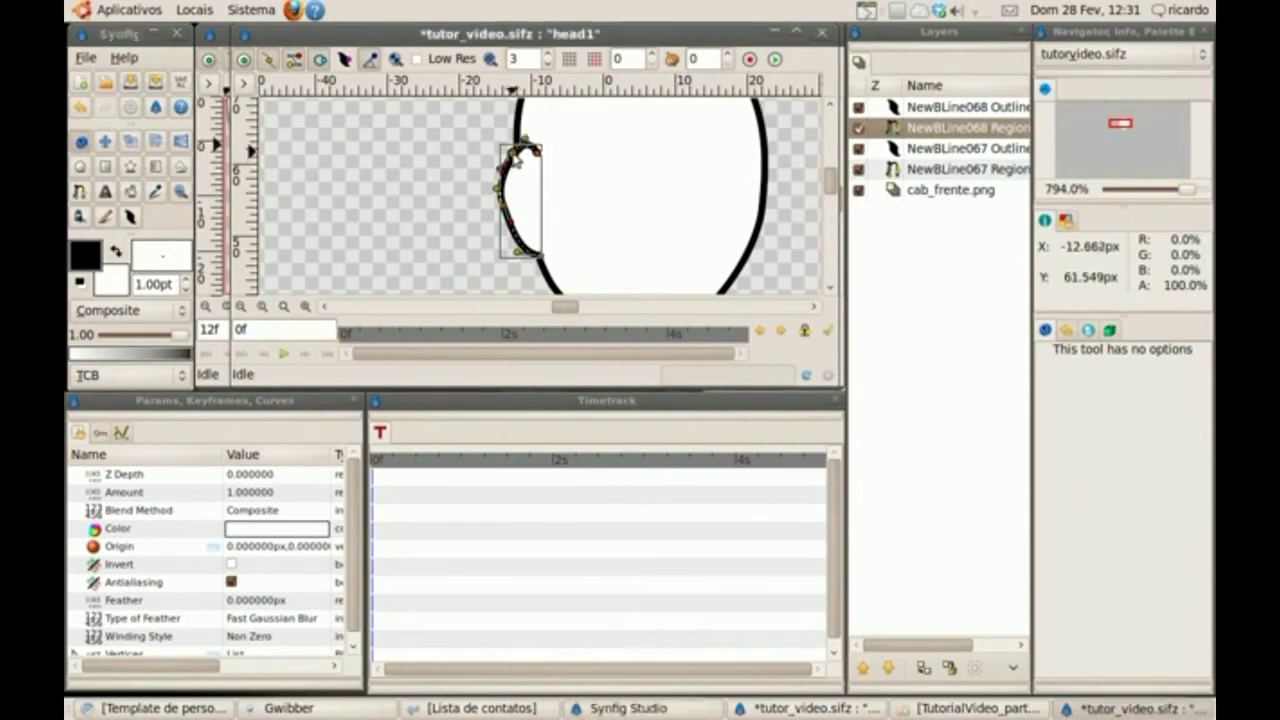
drag(515, 158, 547, 245)
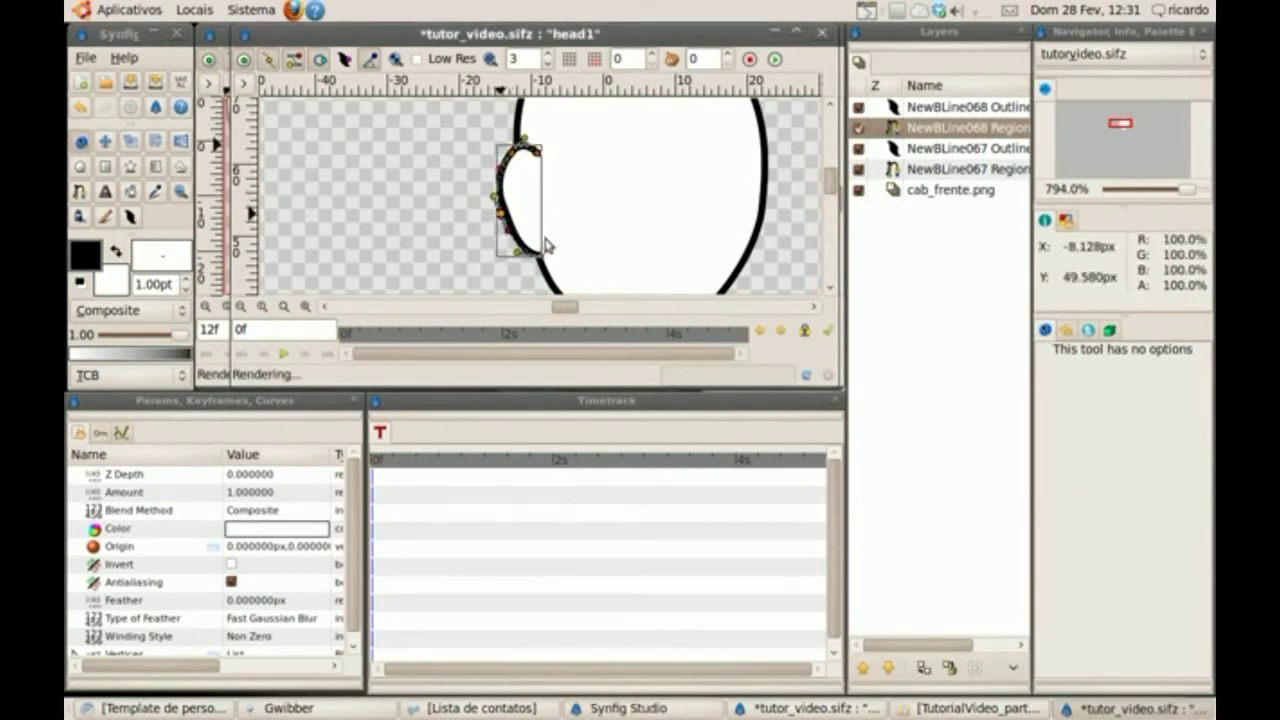
click(503, 277)
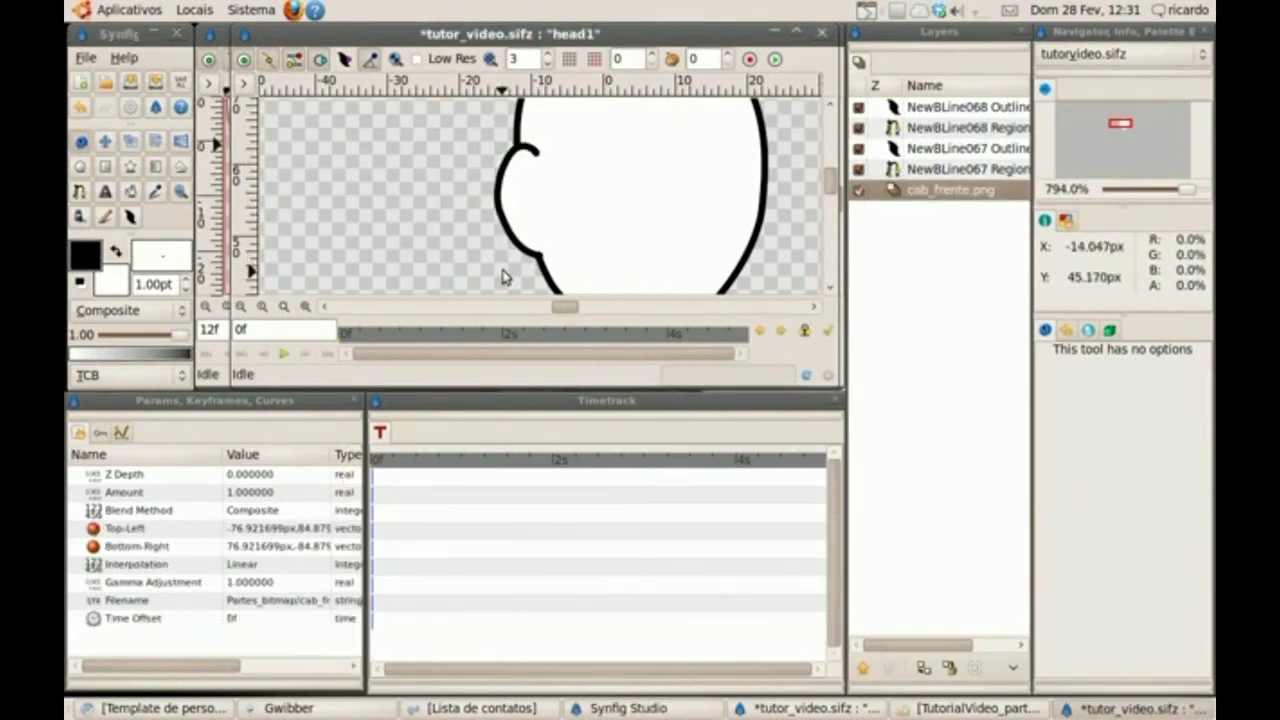
- Refine the ear outline's lower curve and adjust its lower endpoint where it meets the head contour
click(512, 244)
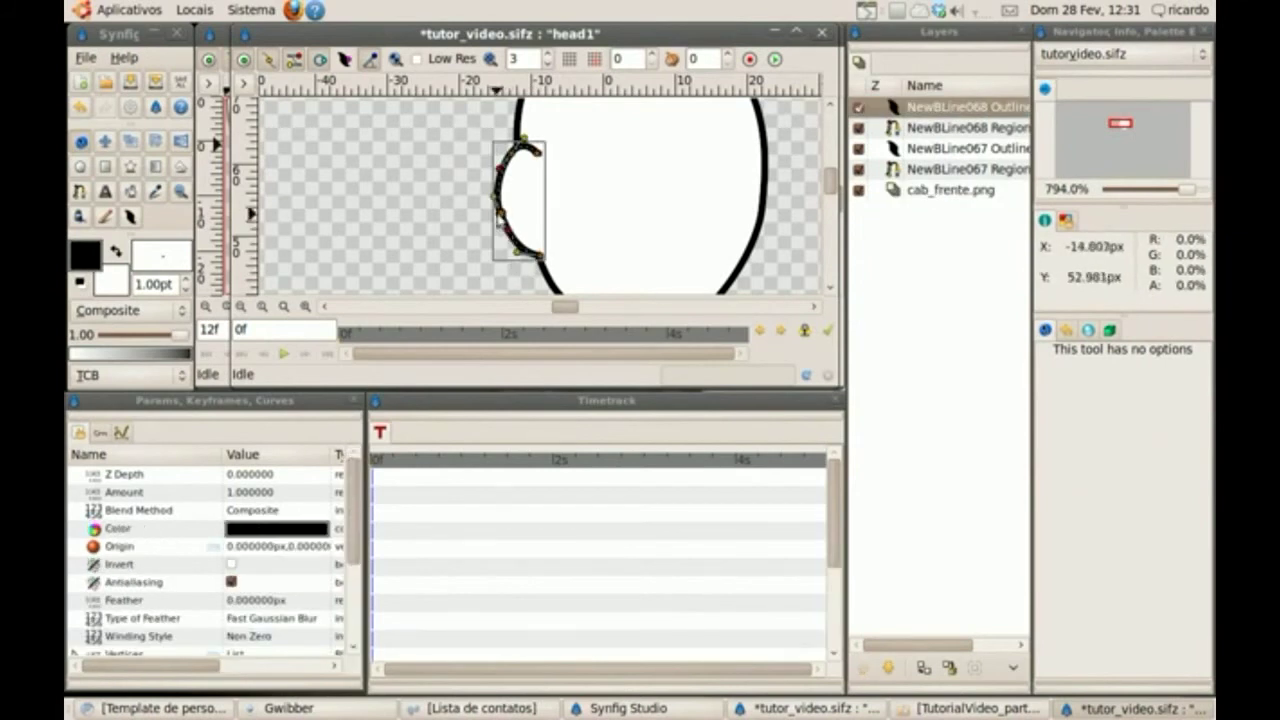
drag(506, 220, 539, 252)
click(436, 262)
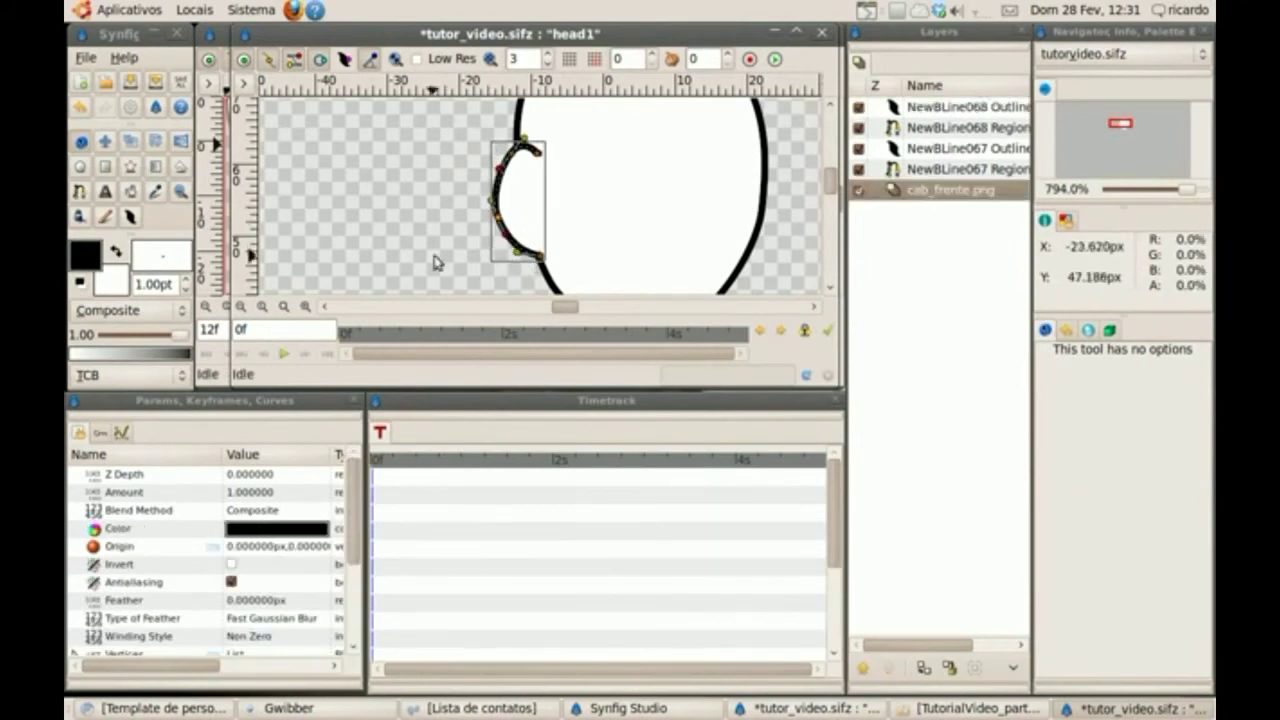
click(547, 259)
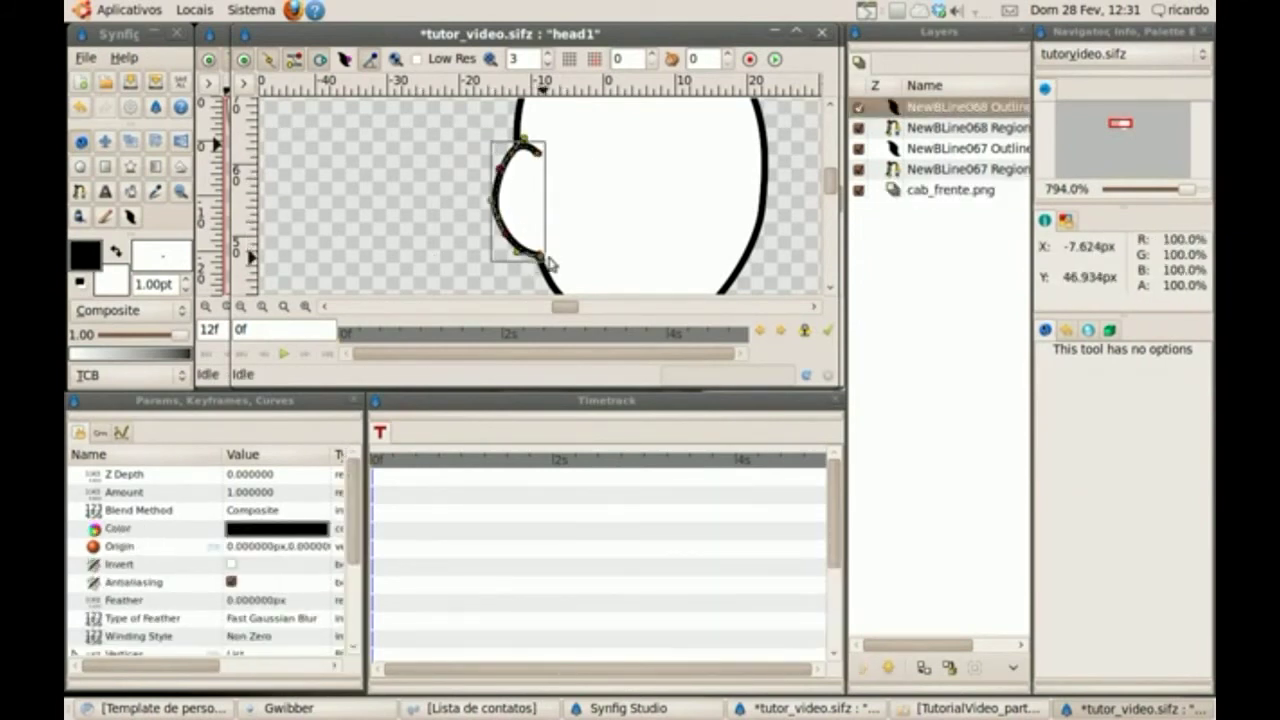
click(460, 268)
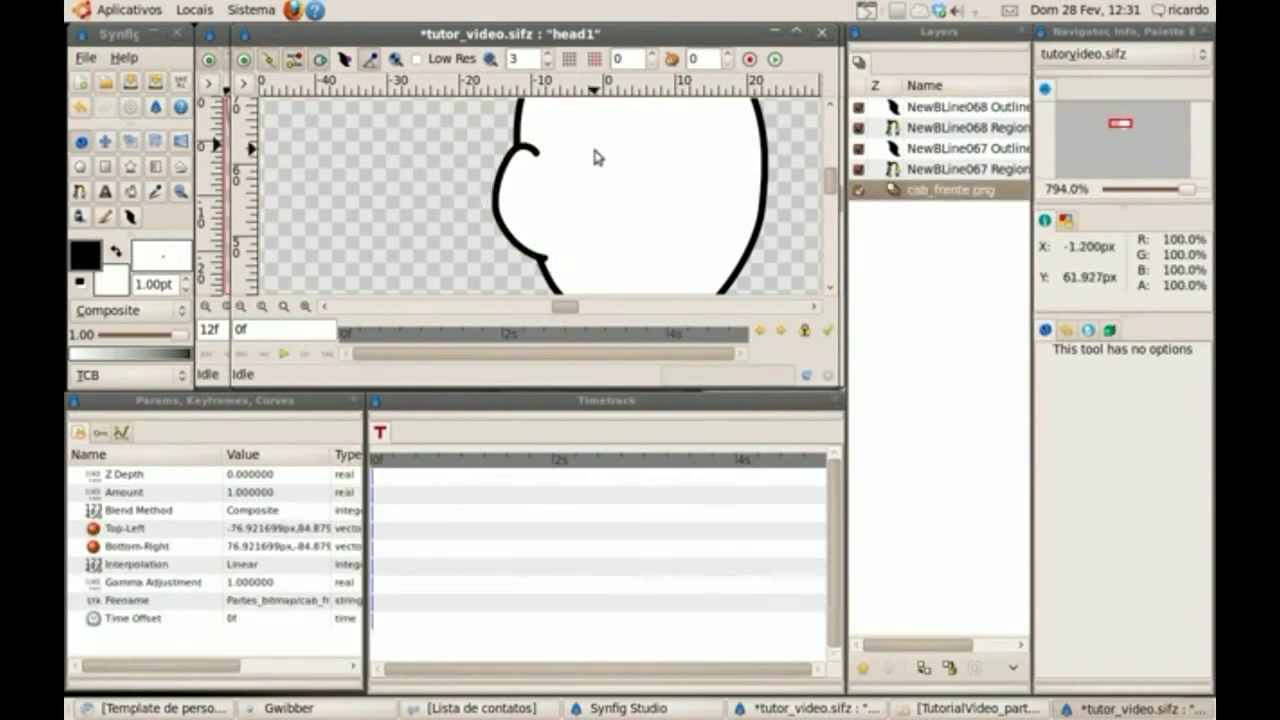
- Hide the head's outline and region layers, frame the bitmap's facial features and select the ear's outline layer
click(246, 305)
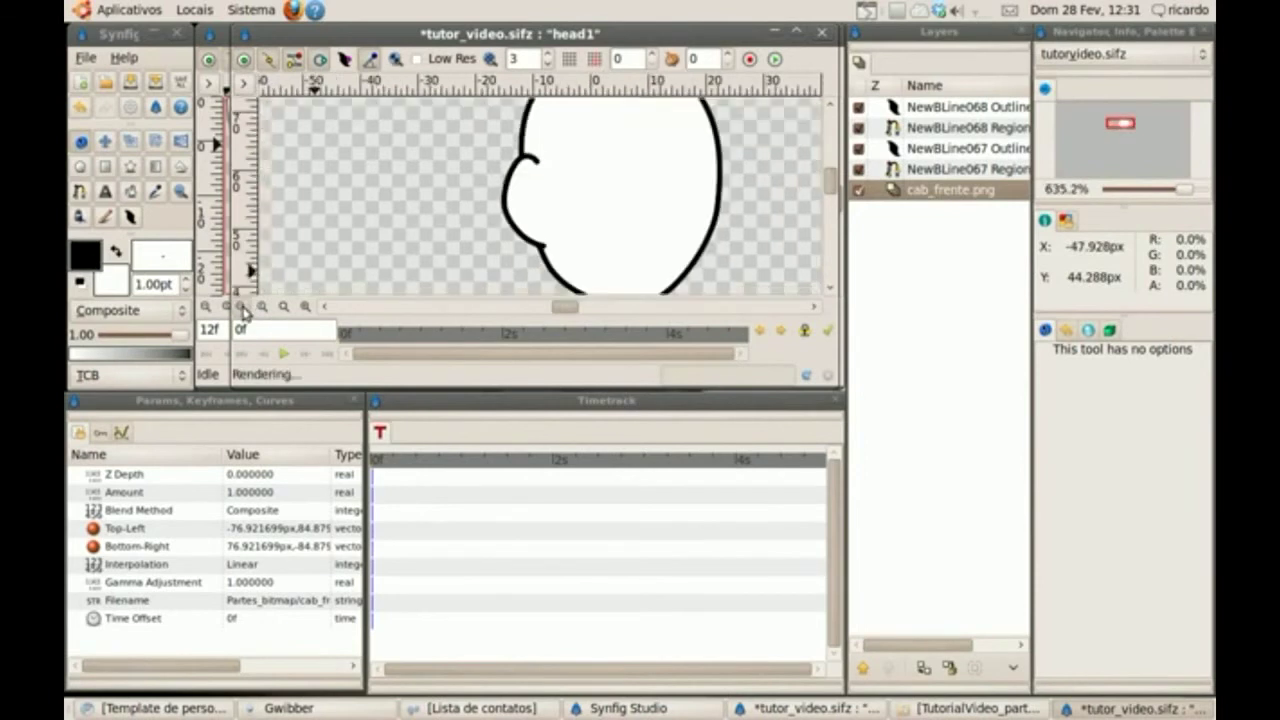
click(246, 305)
click(246, 305)
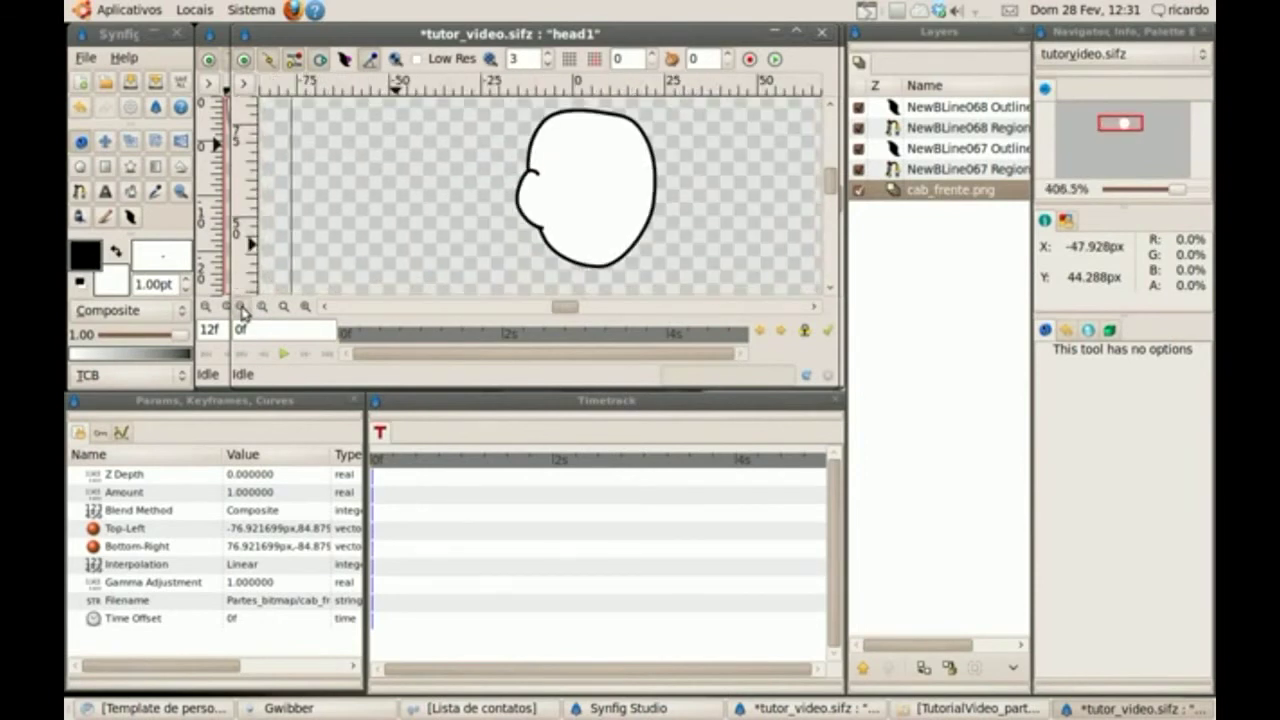
click(859, 149)
click(858, 169)
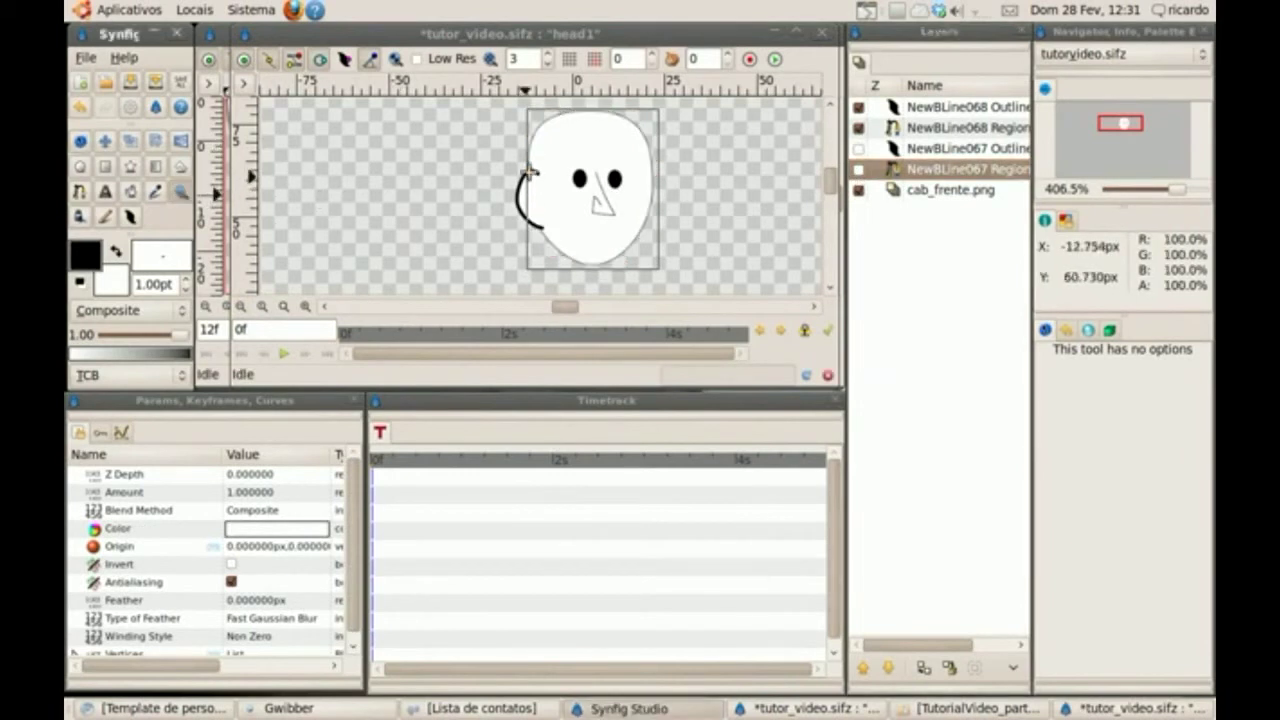
drag(550, 140, 740, 242)
click(898, 110)
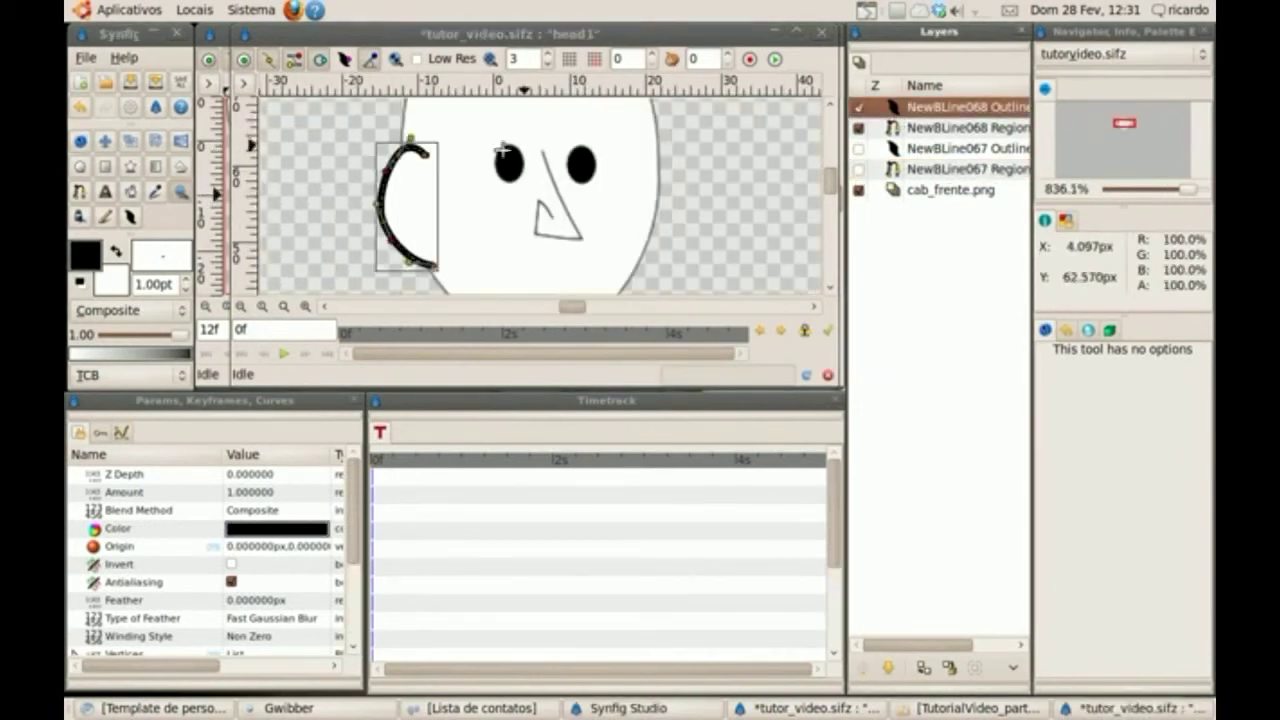
- Trace the nose with an open BLine from the bridge around to the inner nostril line, create it and sharpen its tip corner
click(80, 191)
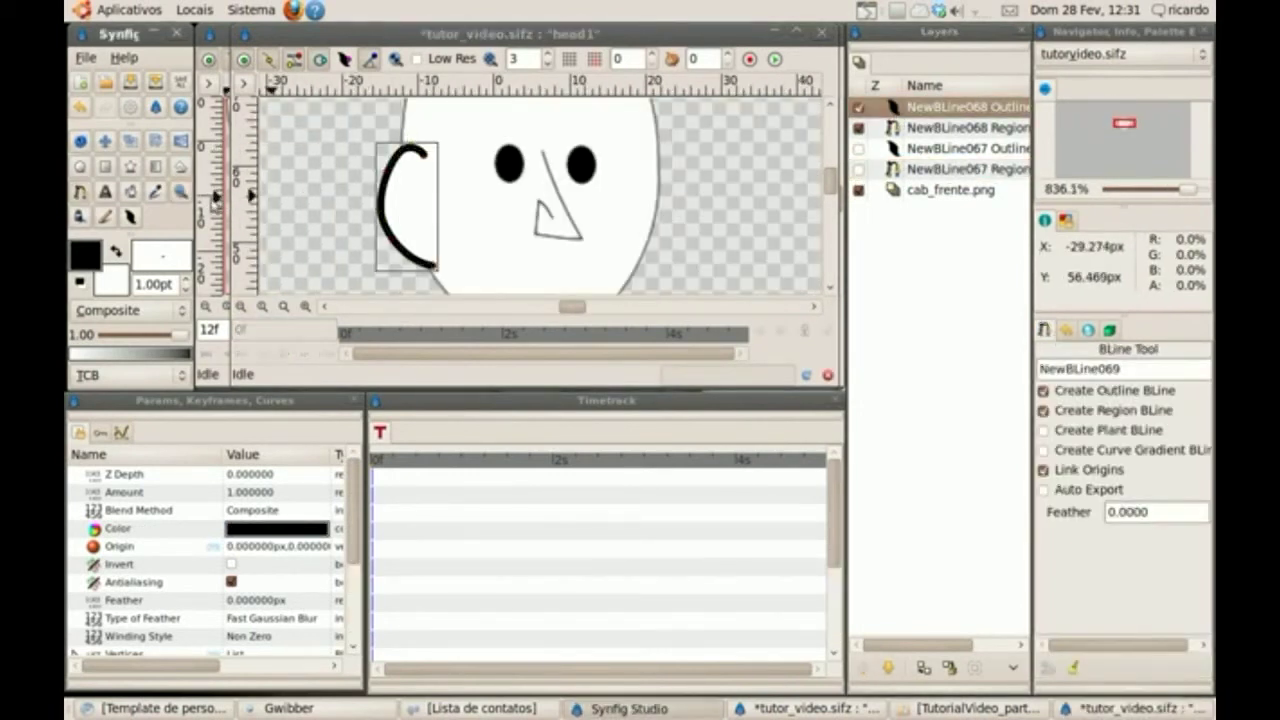
click(540, 150)
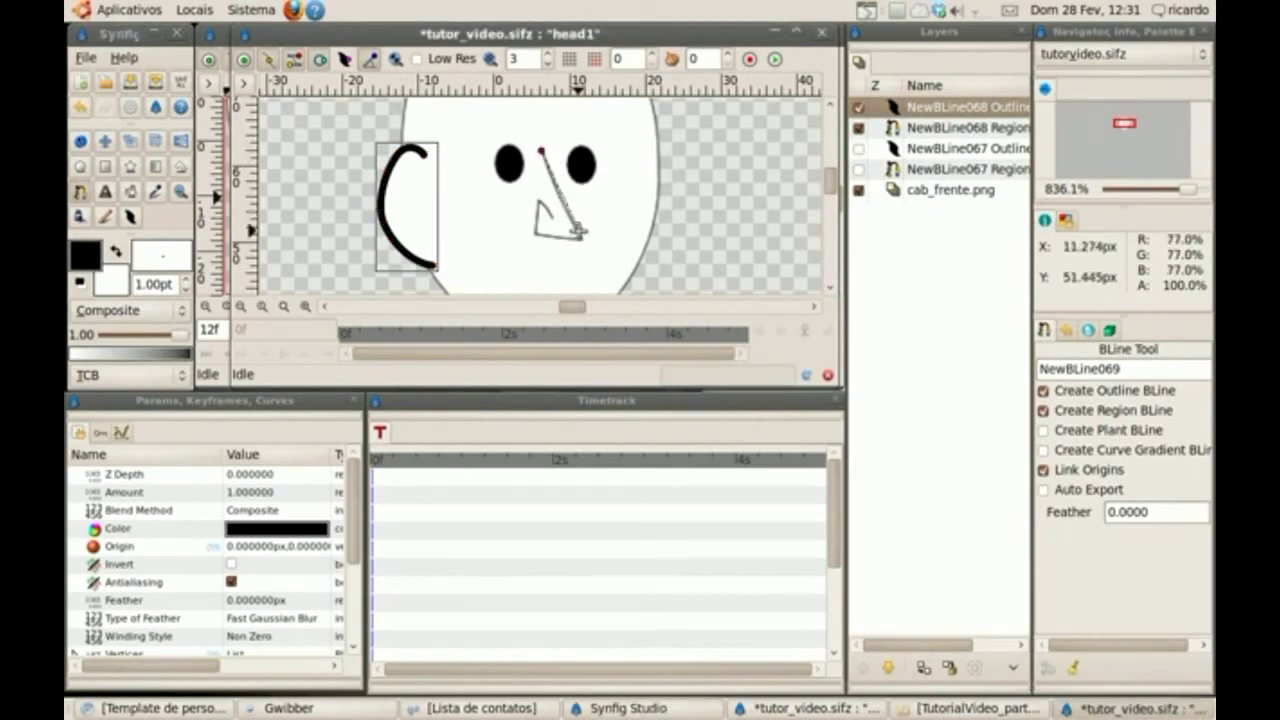
click(582, 237)
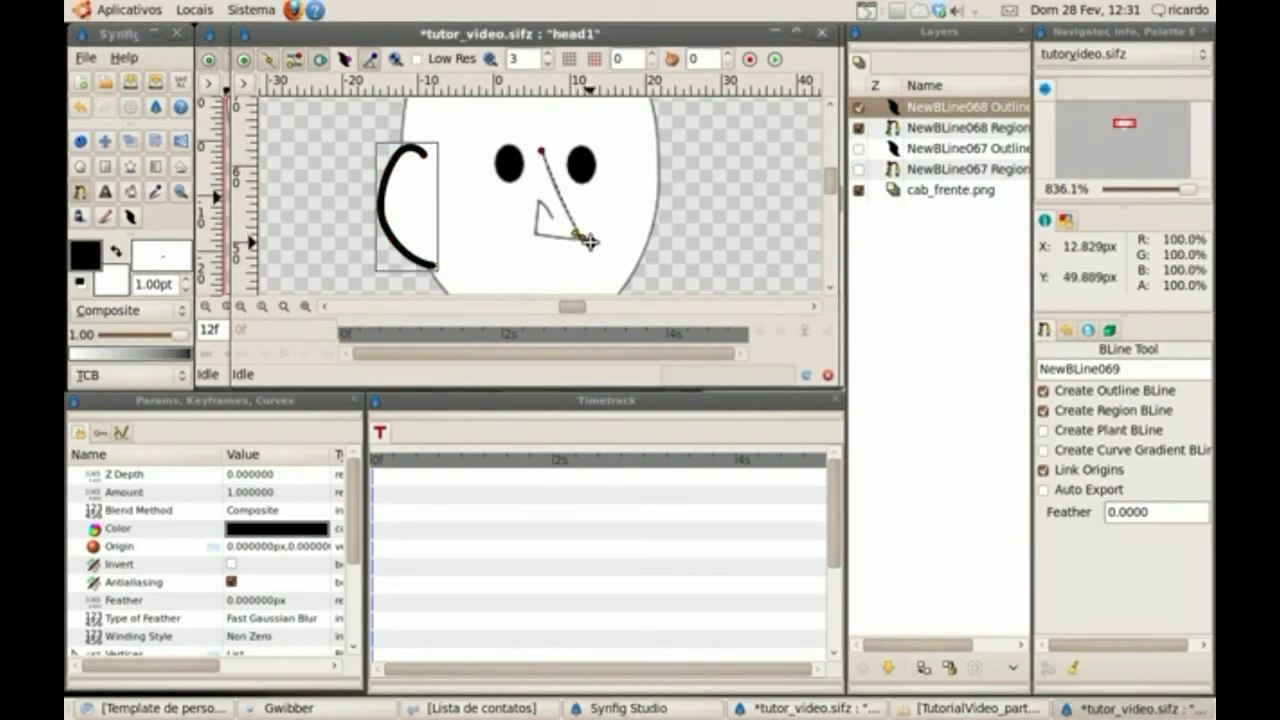
click(536, 236)
click(537, 196)
drag(553, 211, 554, 220)
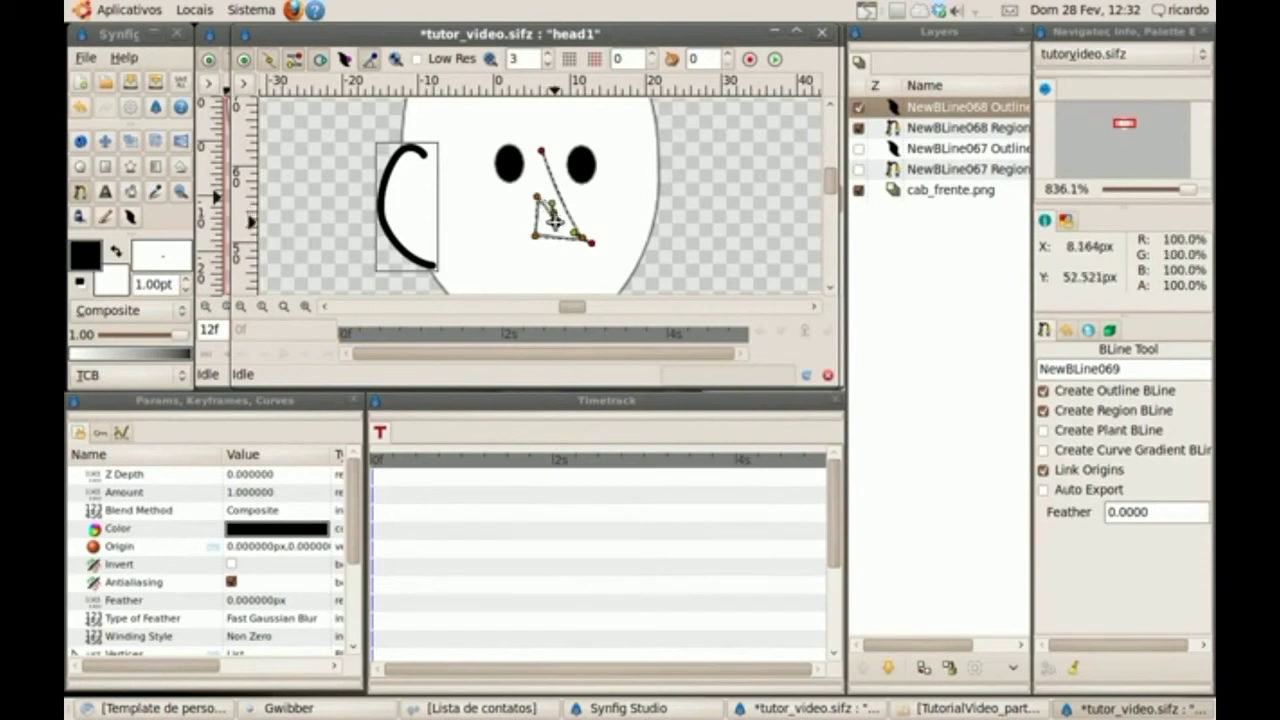
click(84, 143)
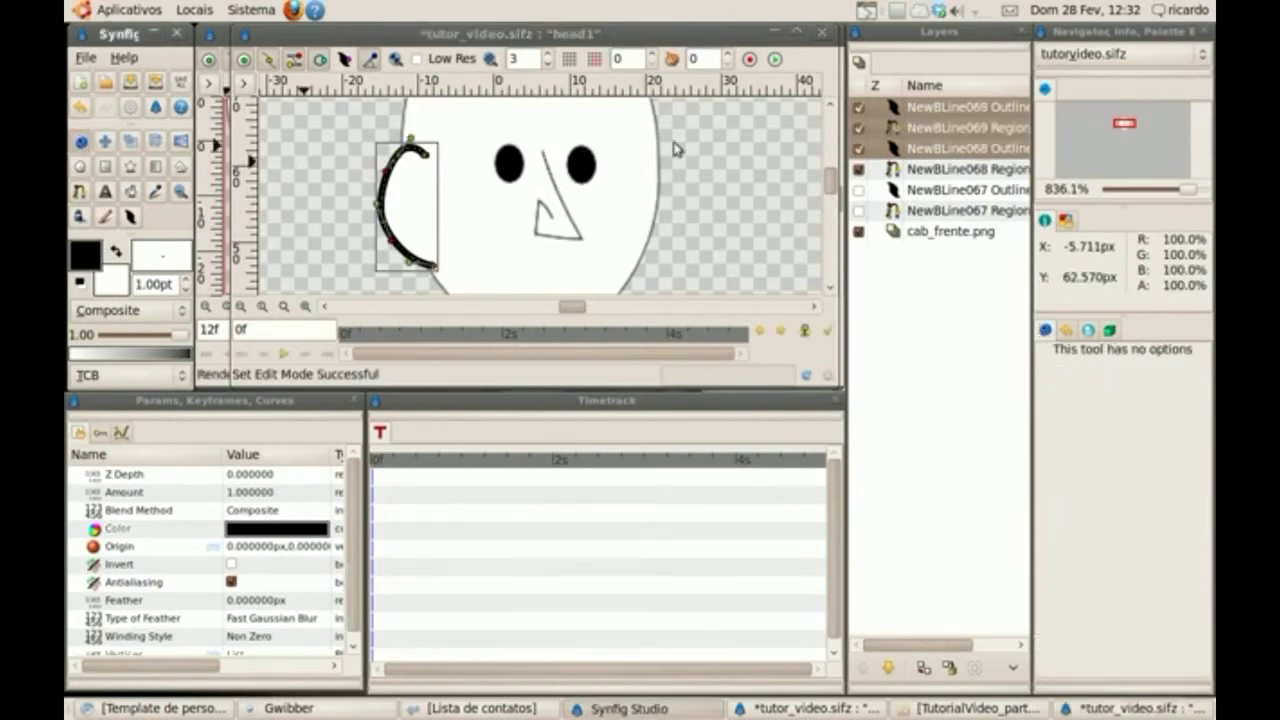
click(550, 207)
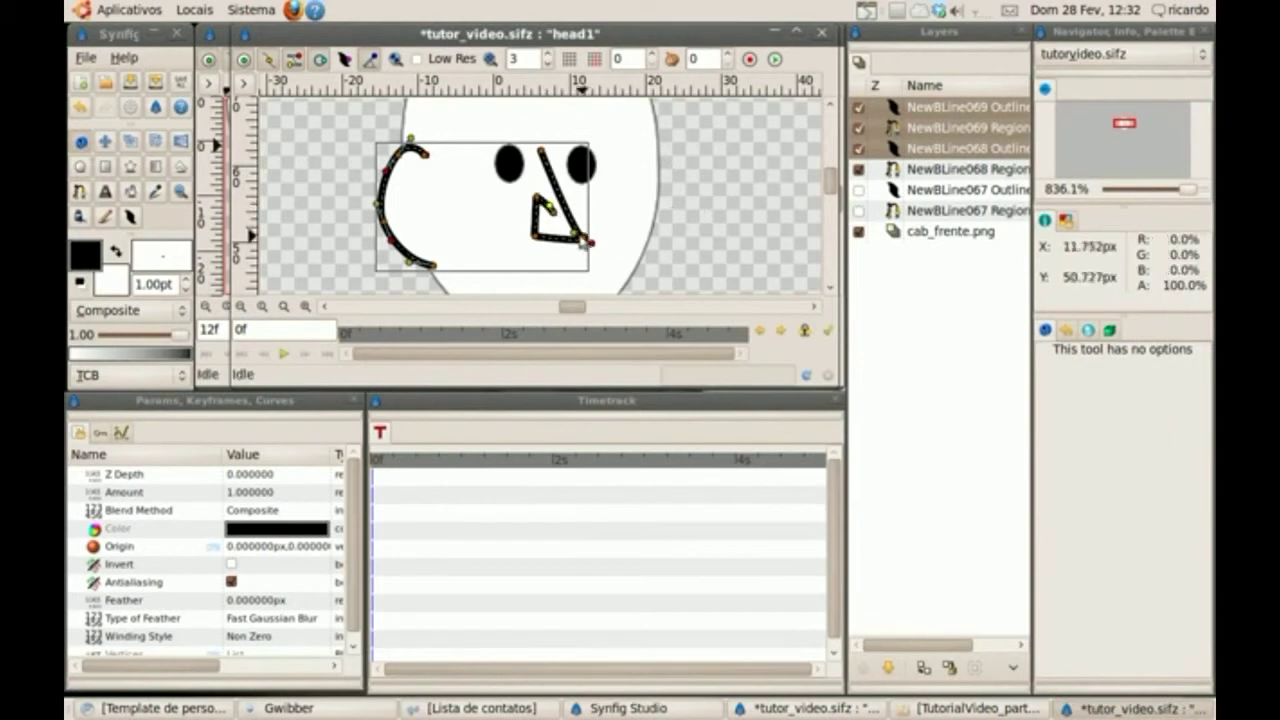
drag(577, 240, 585, 243)
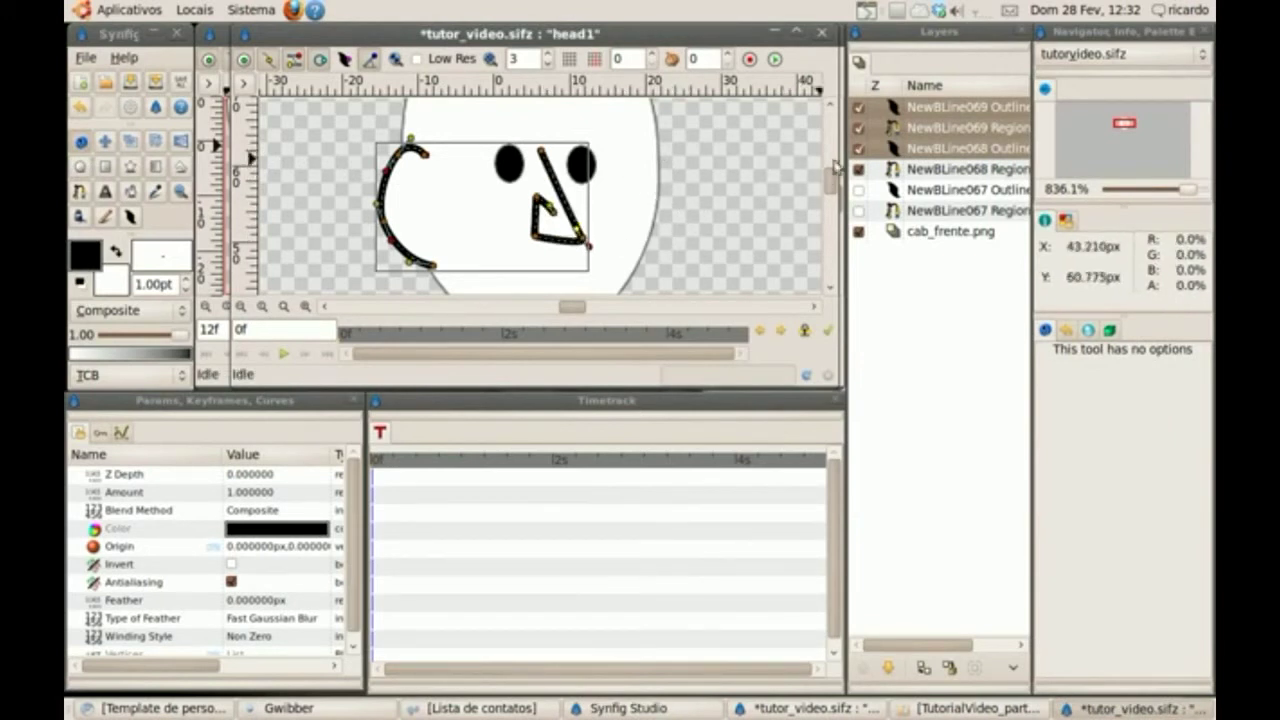
- Show the head's outline and region layers to check the face against them, and hide both again
click(858, 190)
click(858, 211)
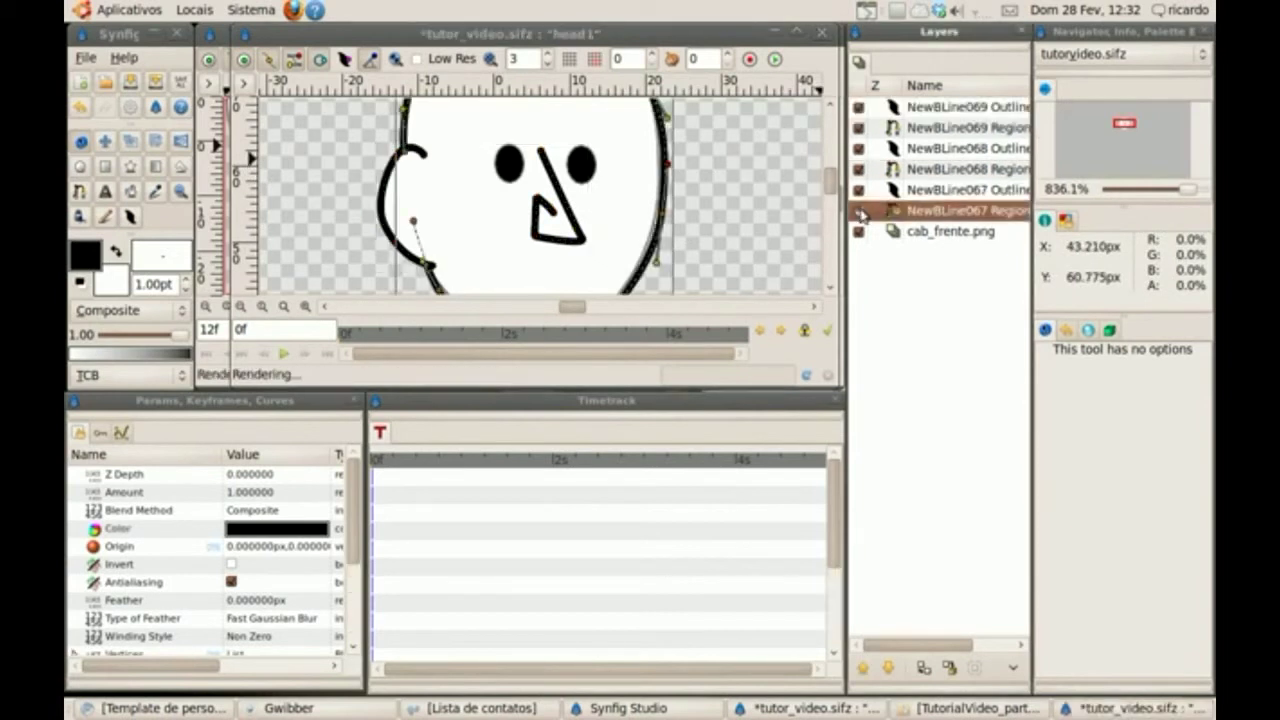
click(858, 211)
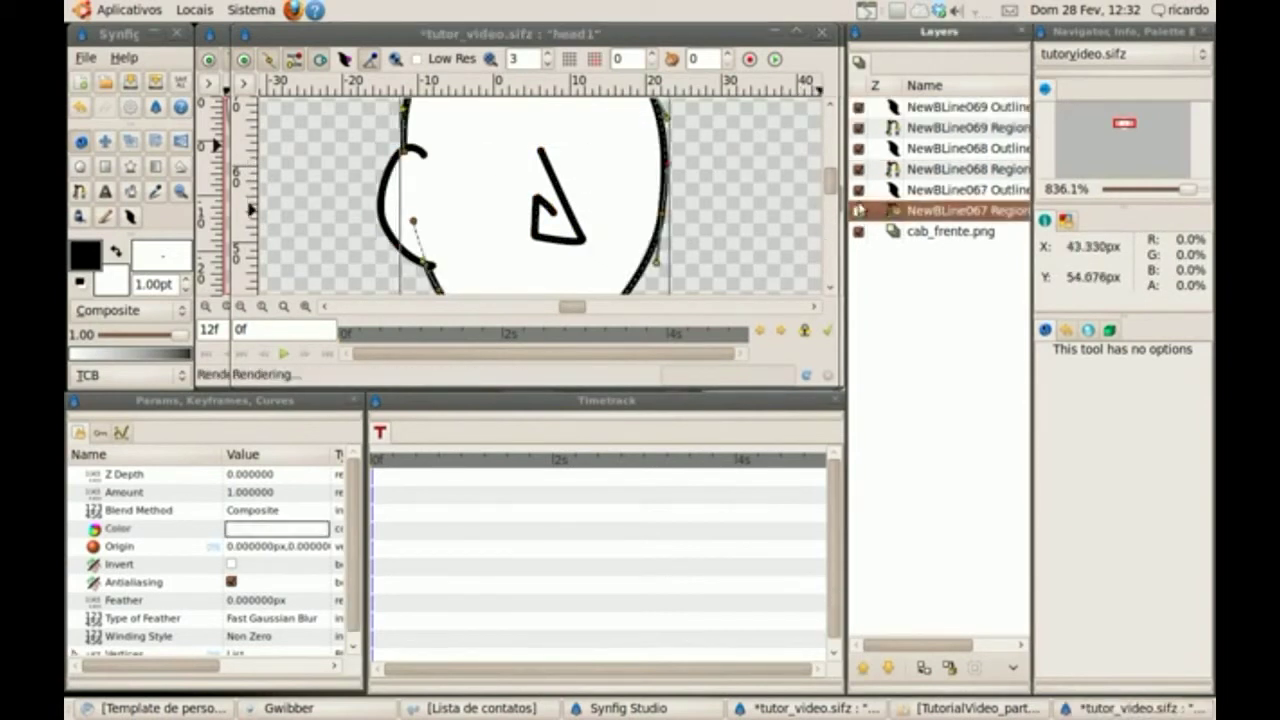
click(858, 190)
- Draw a circle named eye near the bitmap's first eye, with outline and region BLines but no circle layer
click(912, 107)
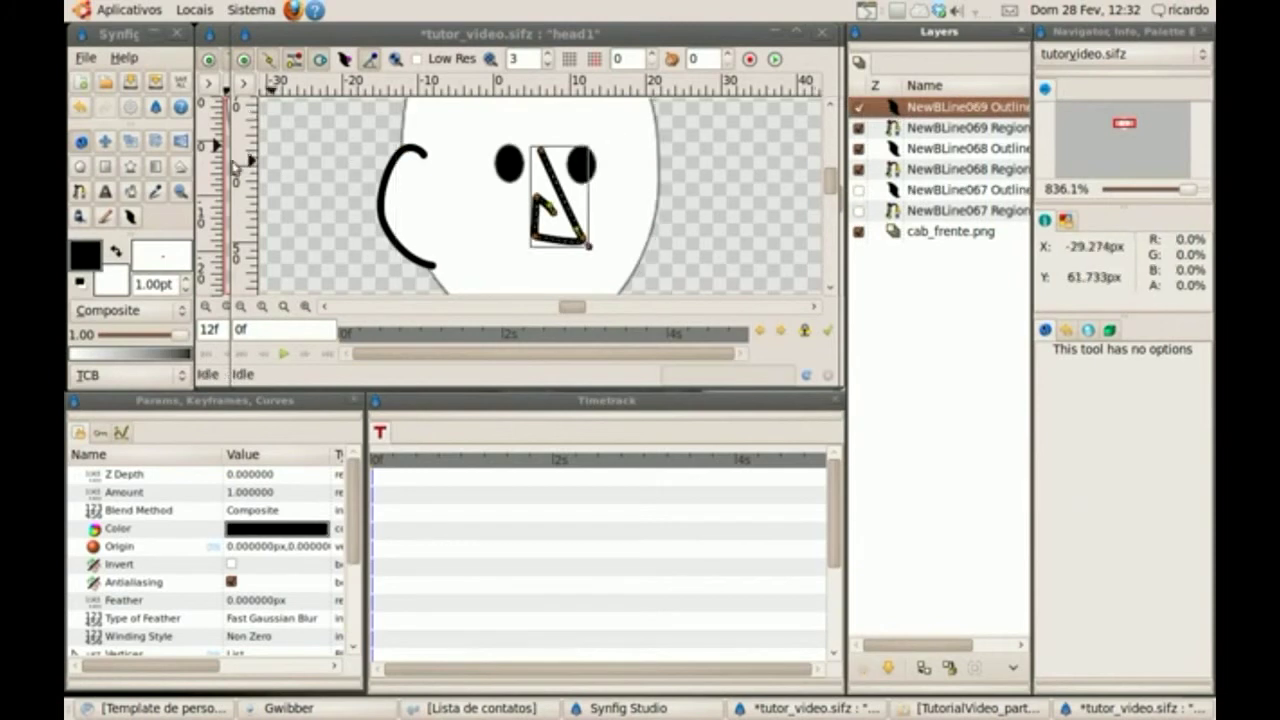
click(80, 168)
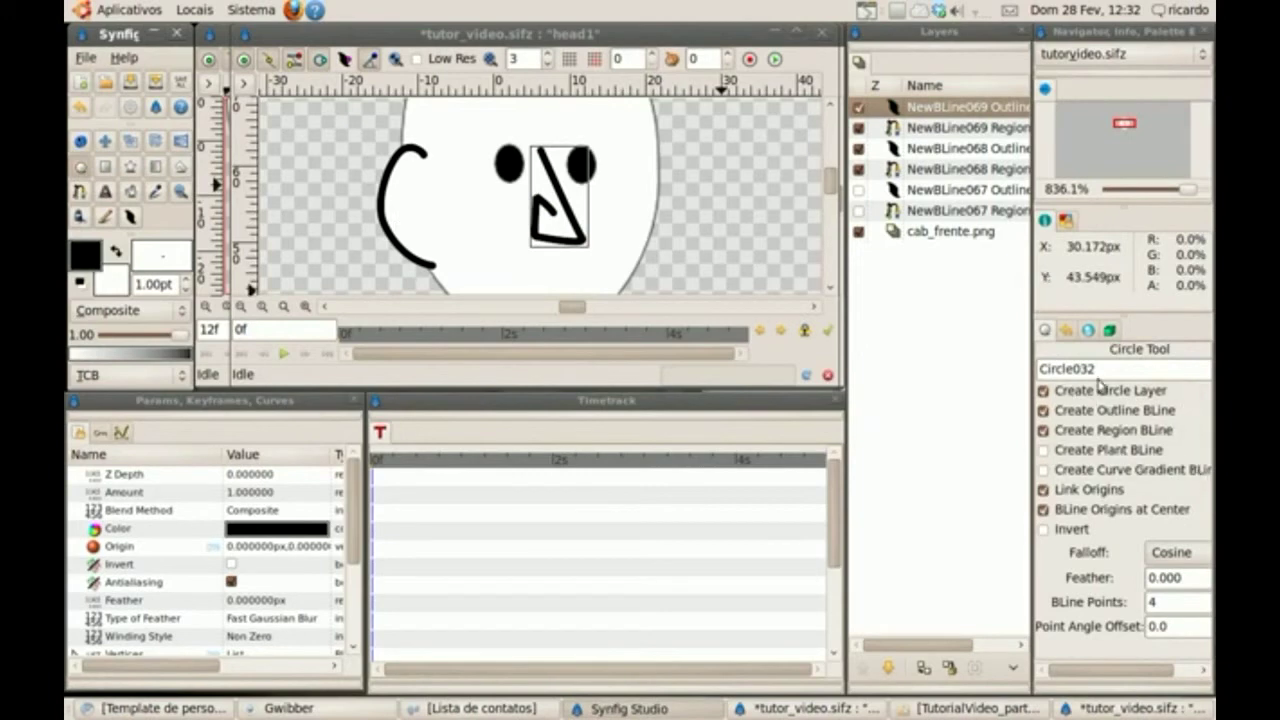
drag(1098, 368, 1042, 368)
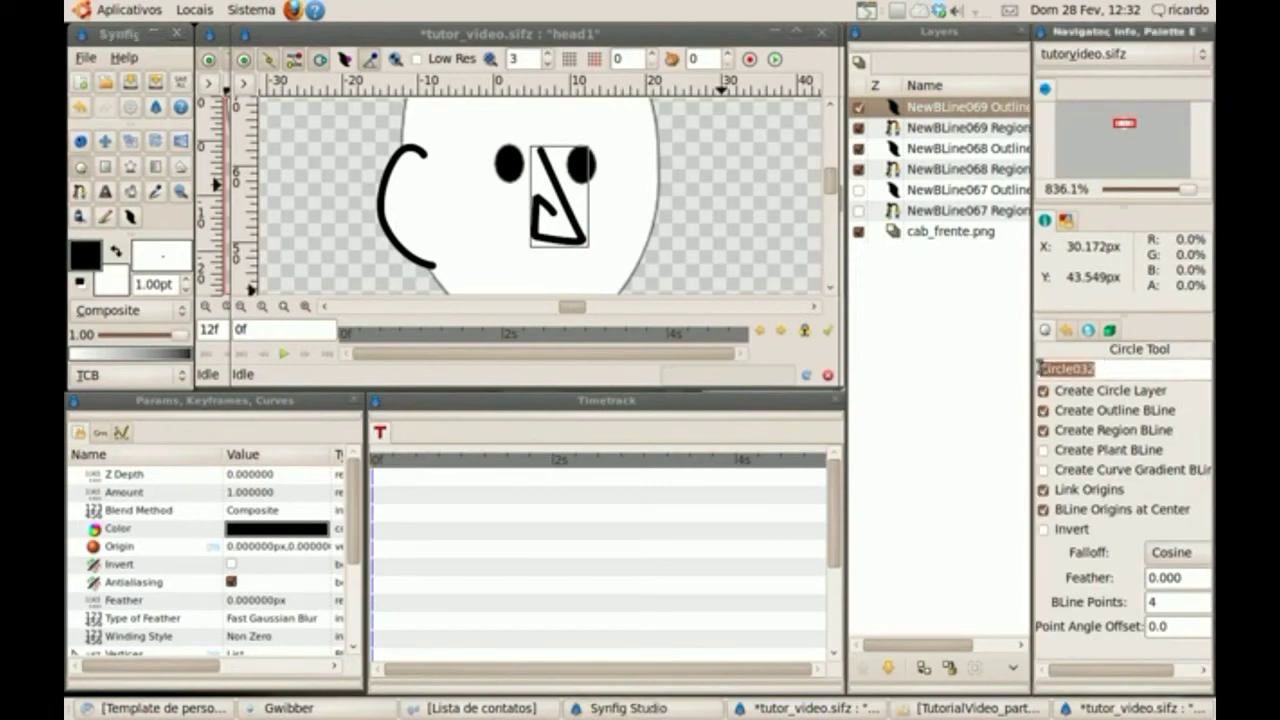
text(eye)
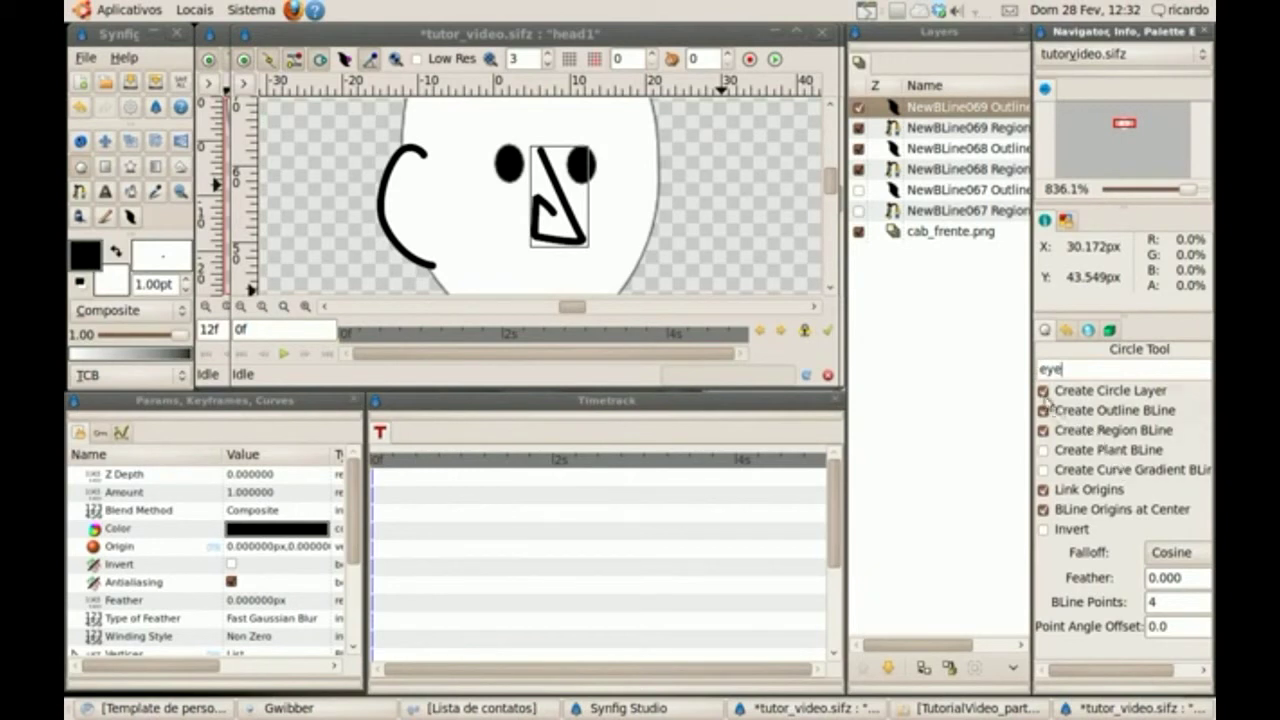
click(1043, 391)
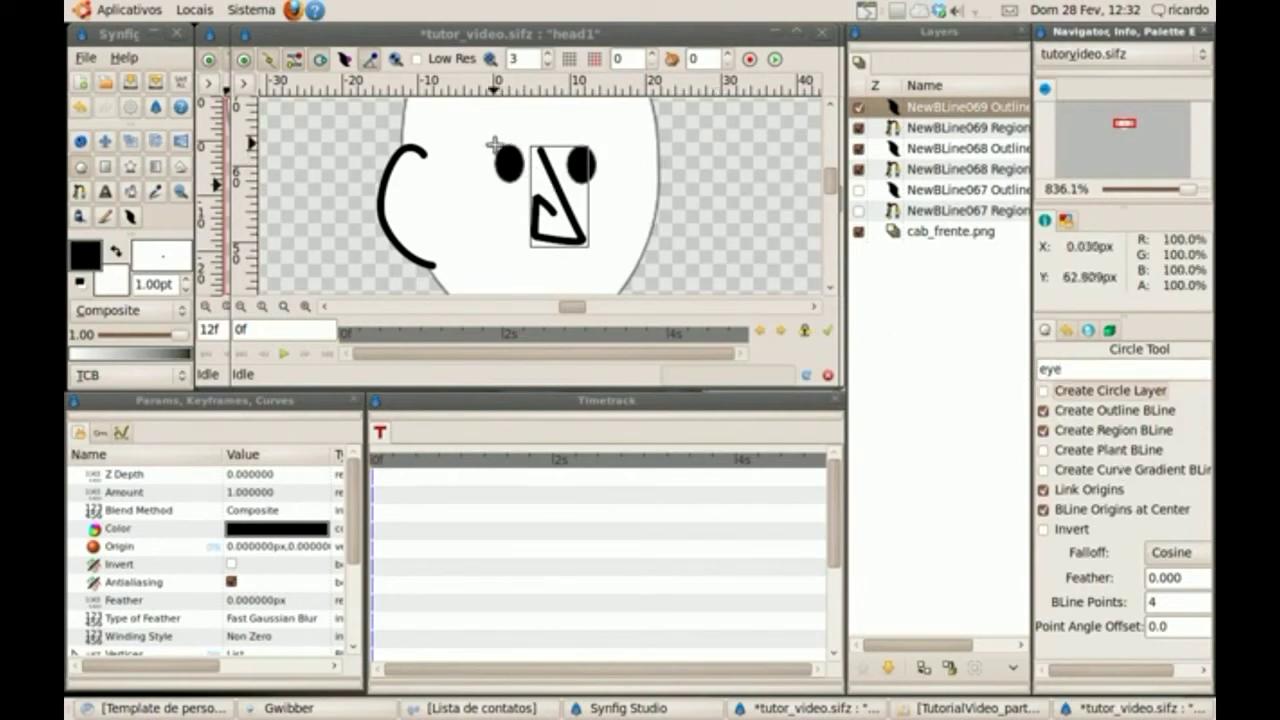
drag(493, 145, 465, 122)
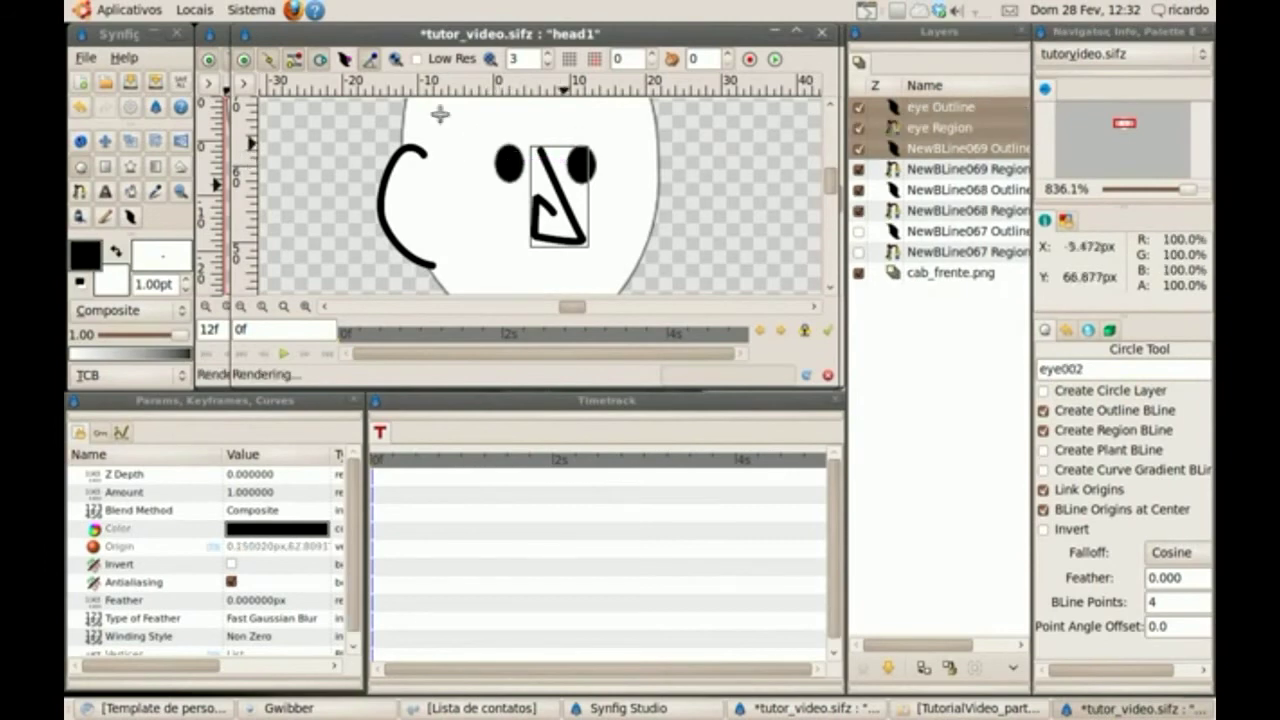
- Move the eye circle onto the bitmap's eye beside the nose bridge and pull its side points inward to match the oval
click(82, 142)
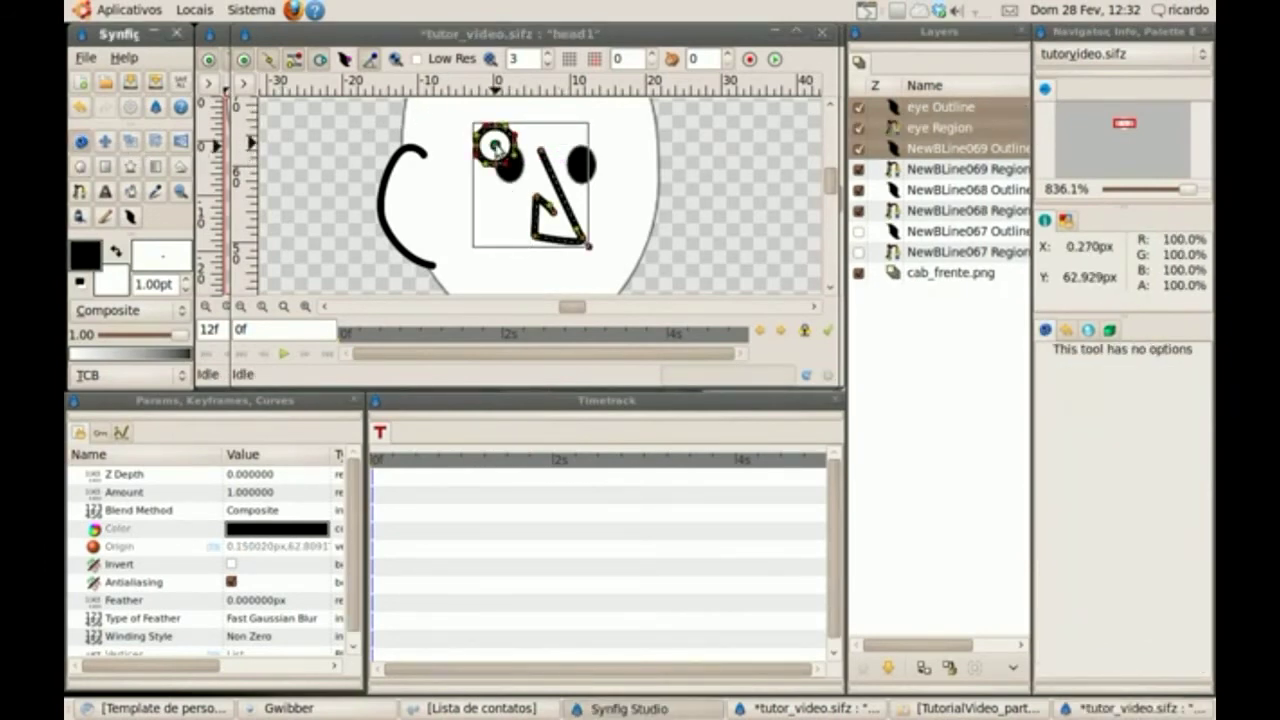
drag(493, 147, 510, 162)
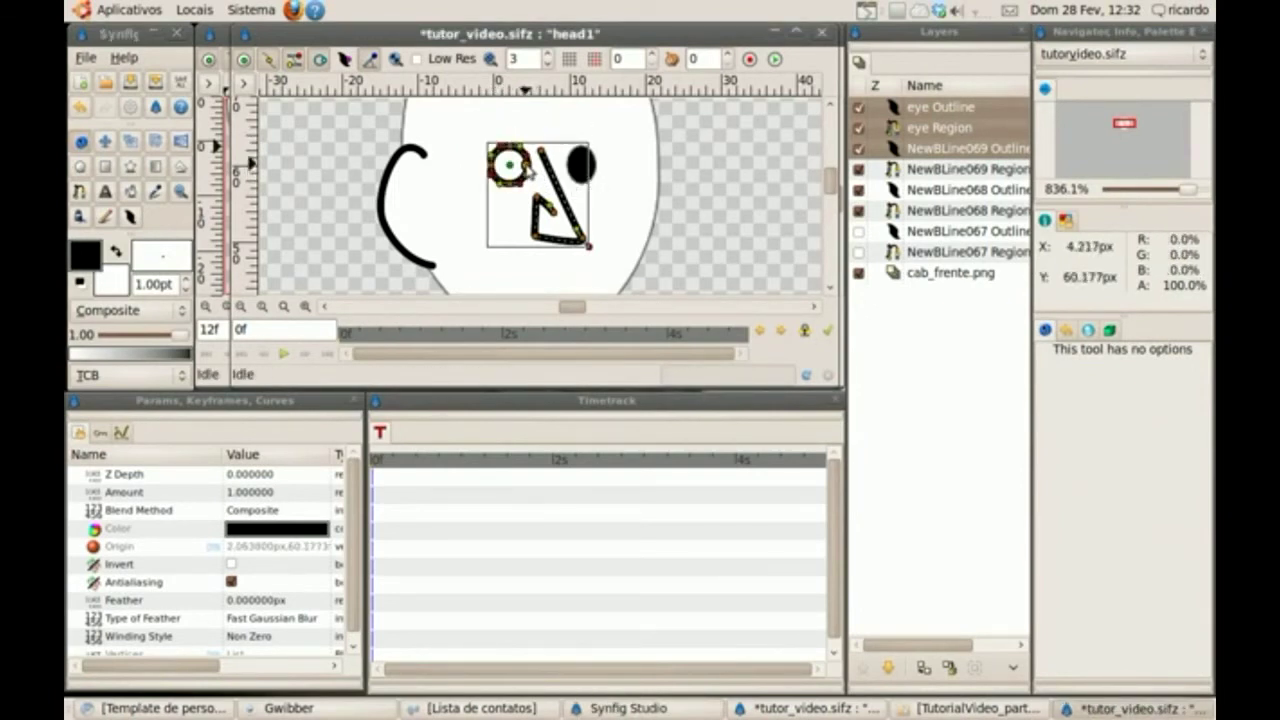
click(528, 172)
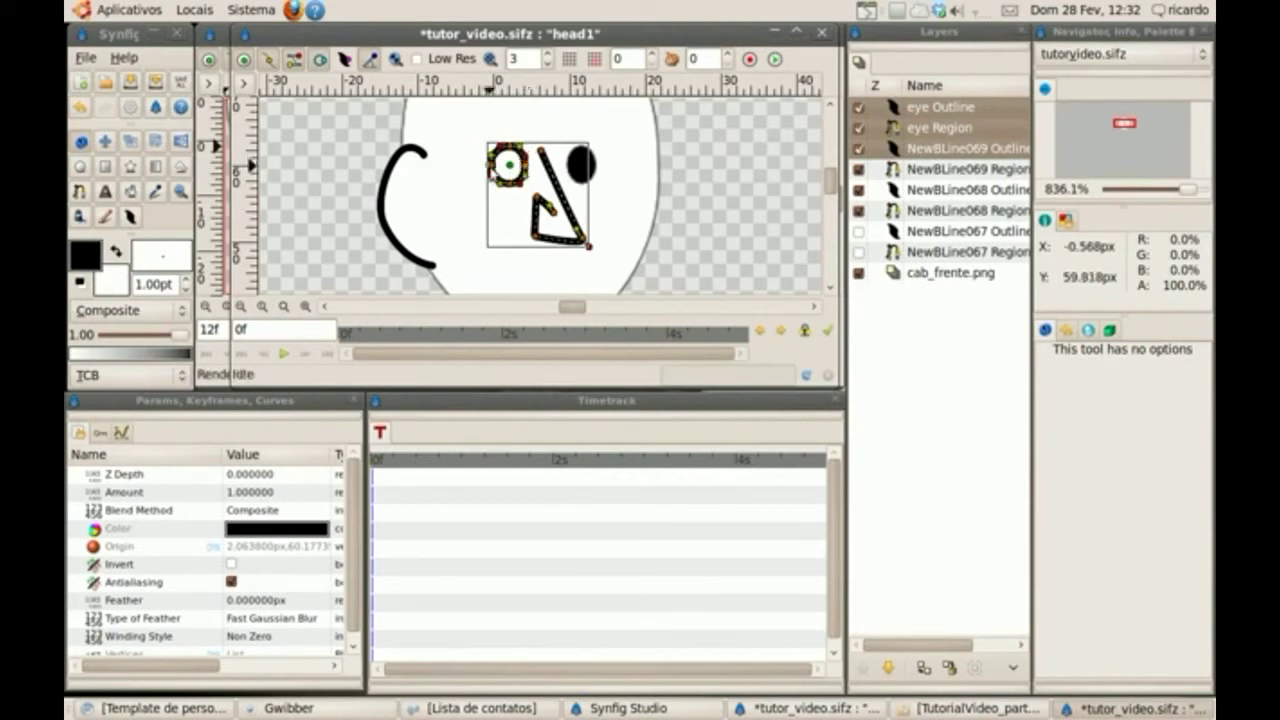
click(496, 168)
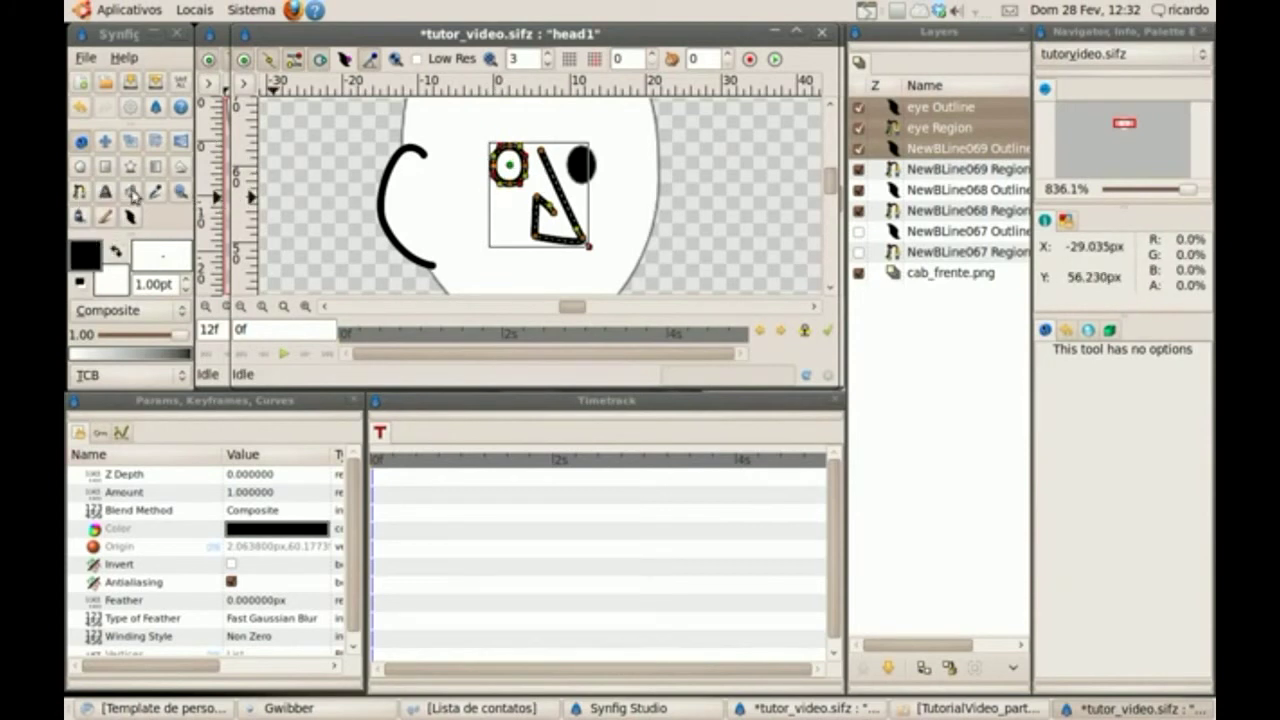
- Fill the eye region with black and restore black as the outline colour and white as the fill colour
click(116, 251)
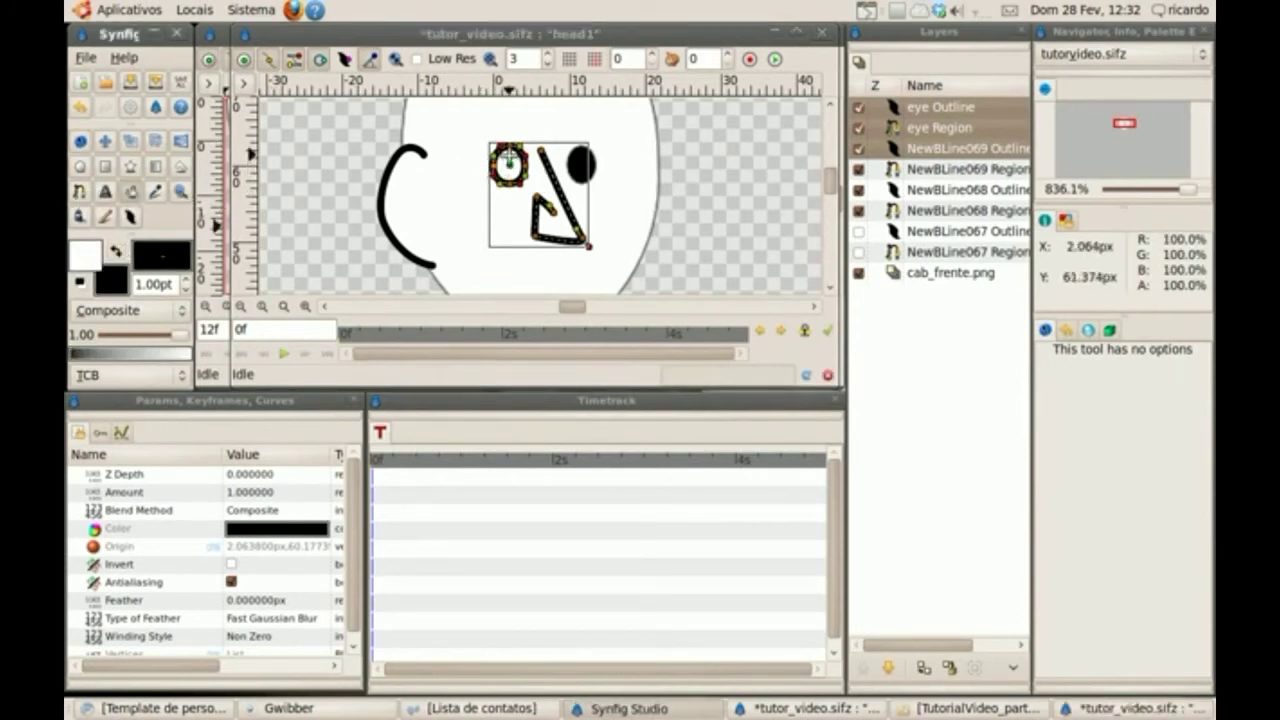
click(509, 160)
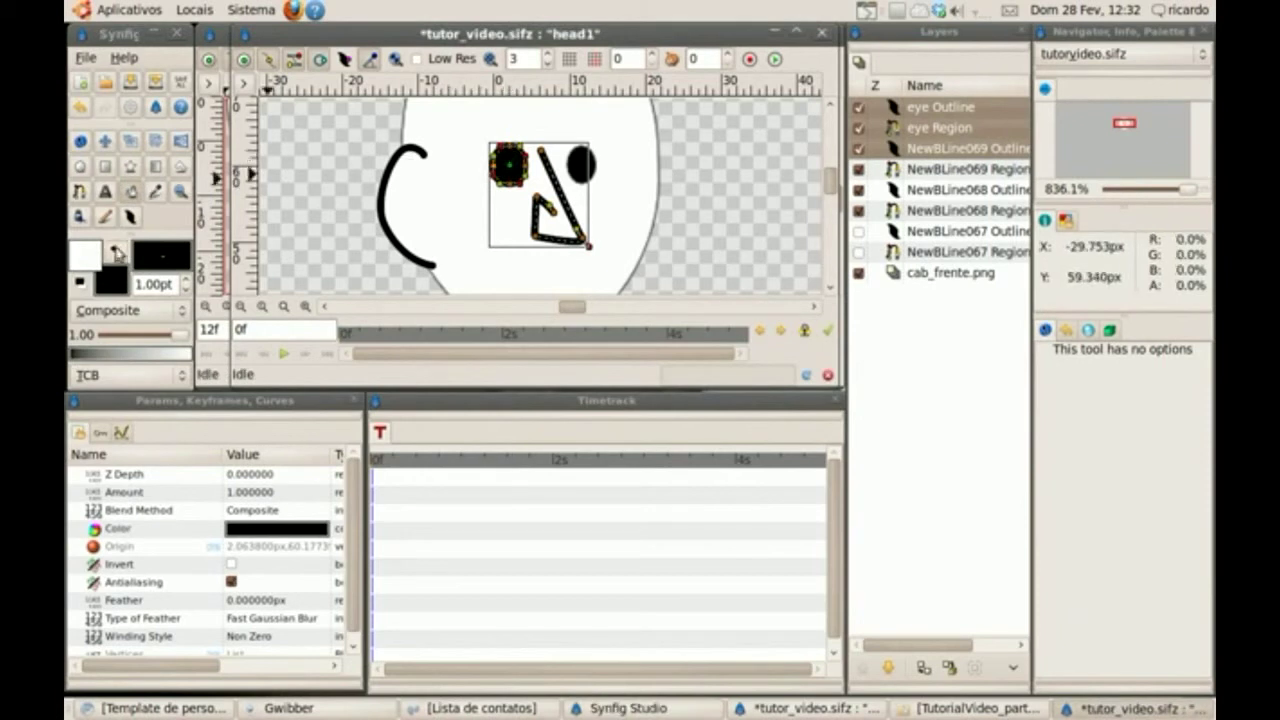
click(116, 251)
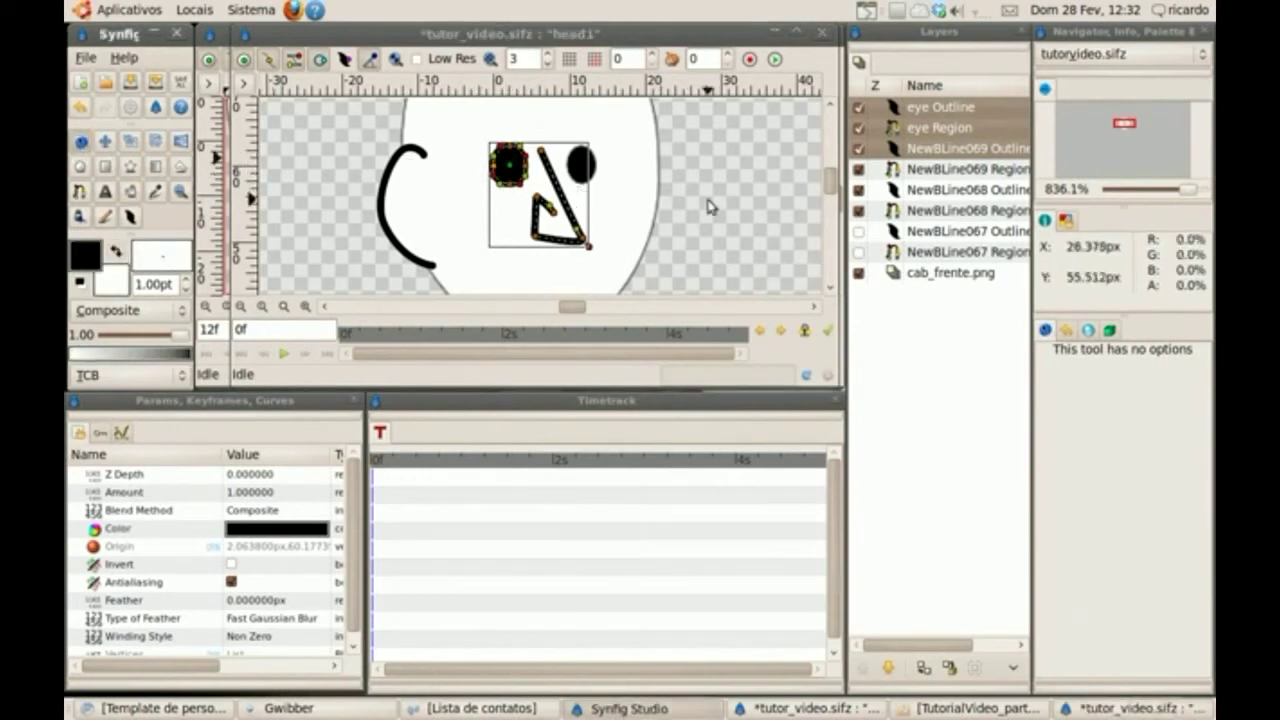
click(707, 205)
- Duplicate the eye's outline and region layers together and place one pair over the bitmap's other eye
click(889, 110)
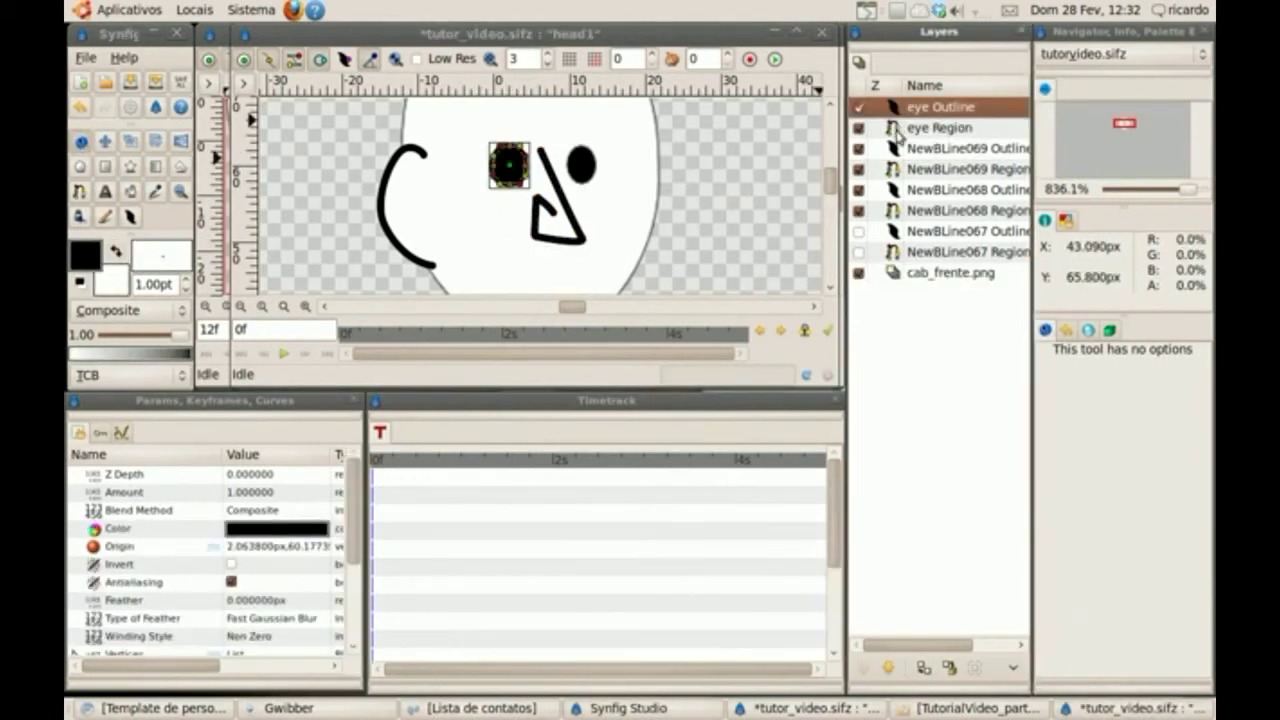
ctrl+click(904, 129)
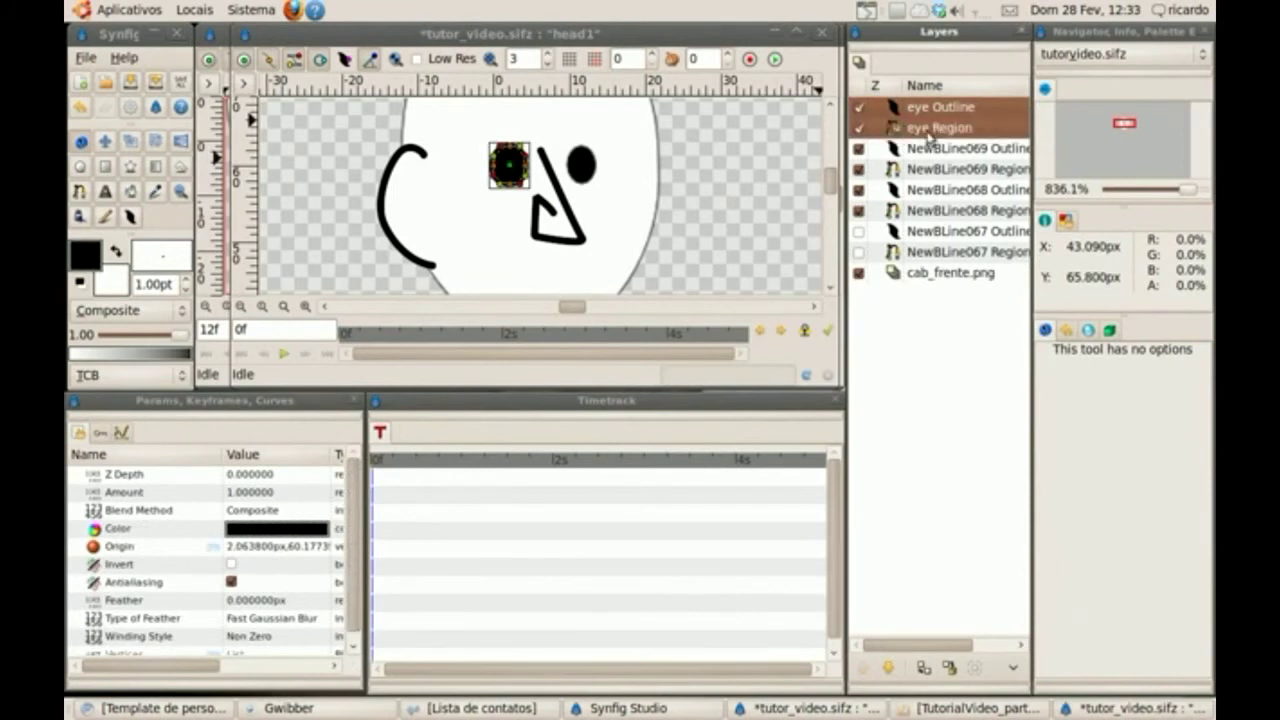
right_click(930, 137)
click(966, 247)
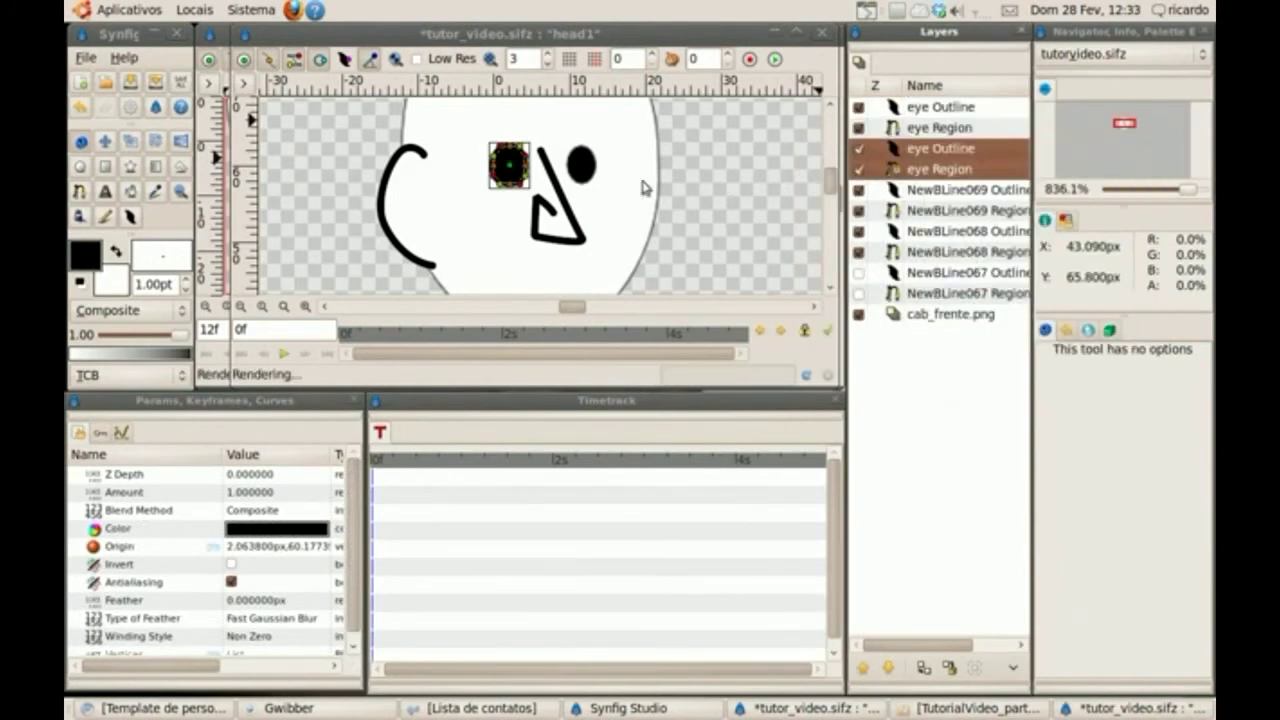
click(935, 108)
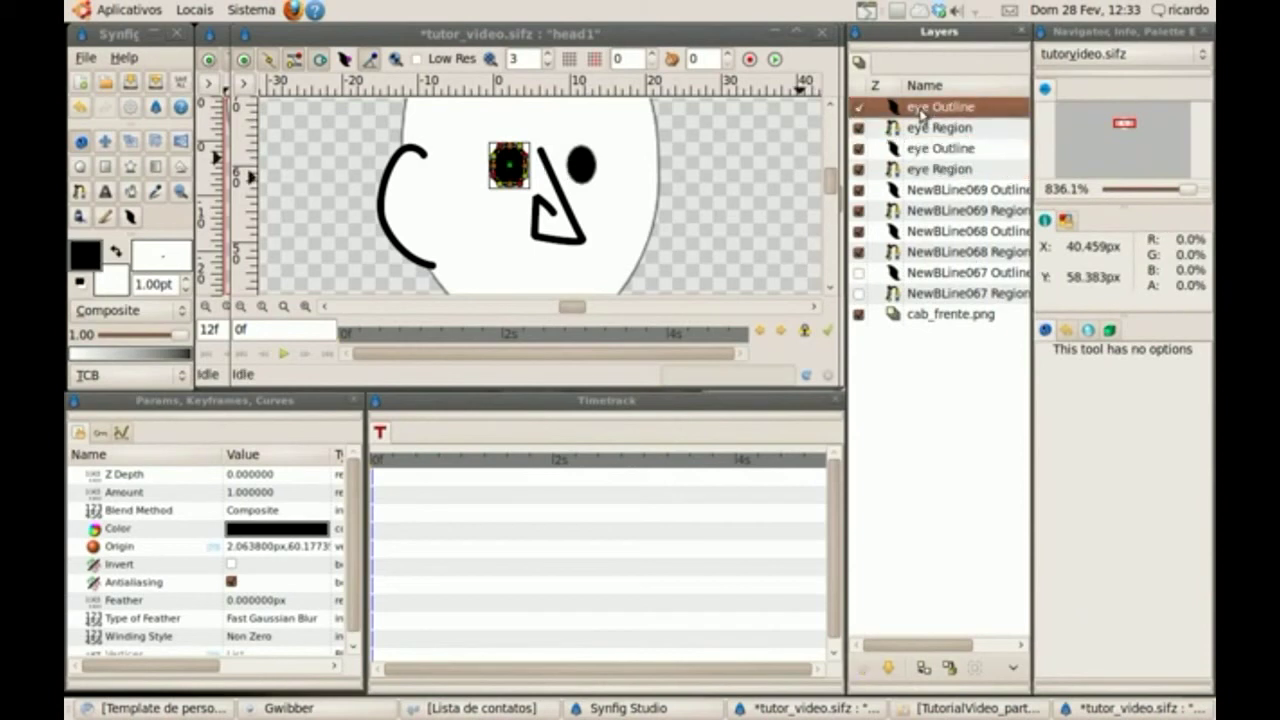
ctrl+click(891, 129)
drag(510, 168, 586, 172)
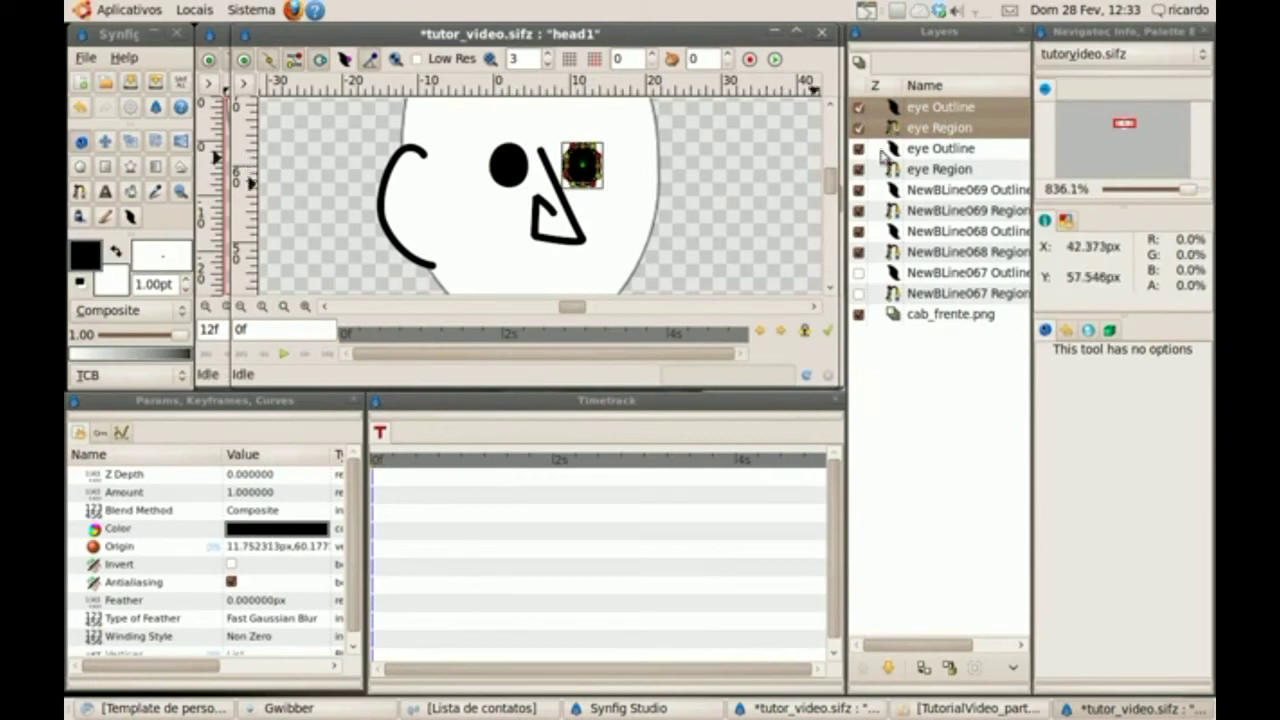
- Show the head's NewBLine067 outline and region layers again and view the whole redrawn head
click(858, 272)
click(858, 293)
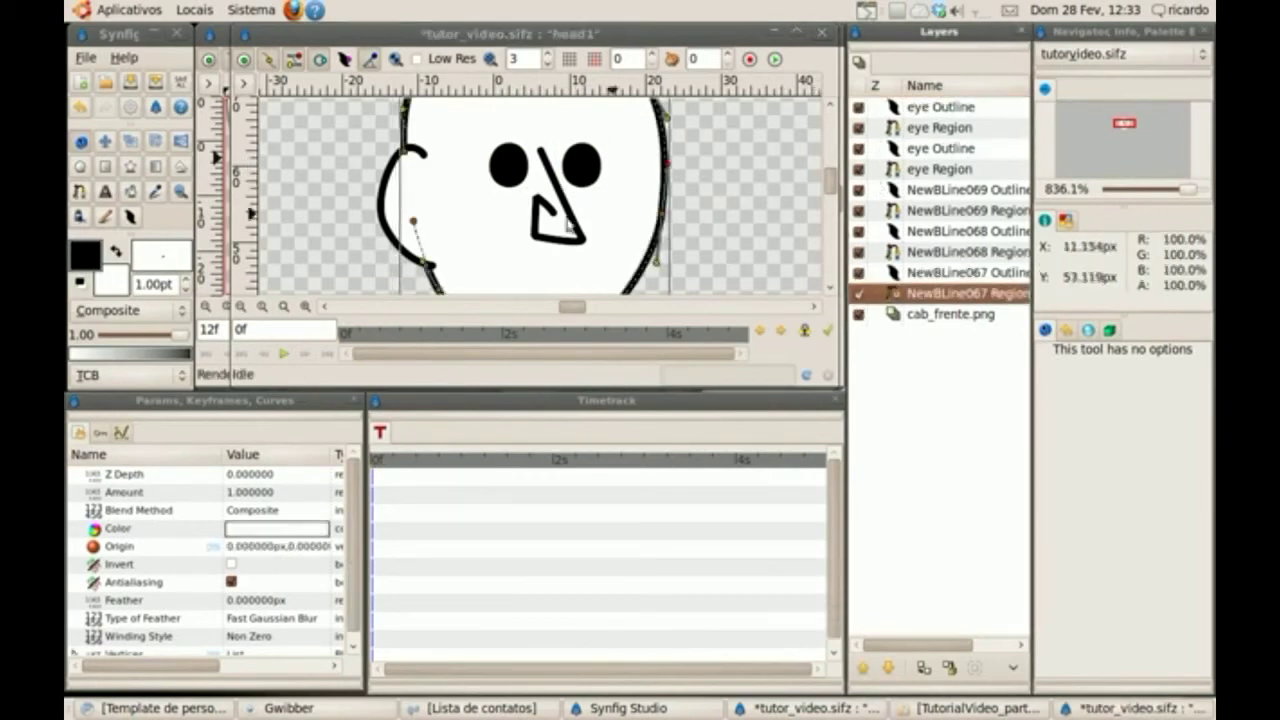
click(241, 307)
click(241, 307)
click(241, 307)
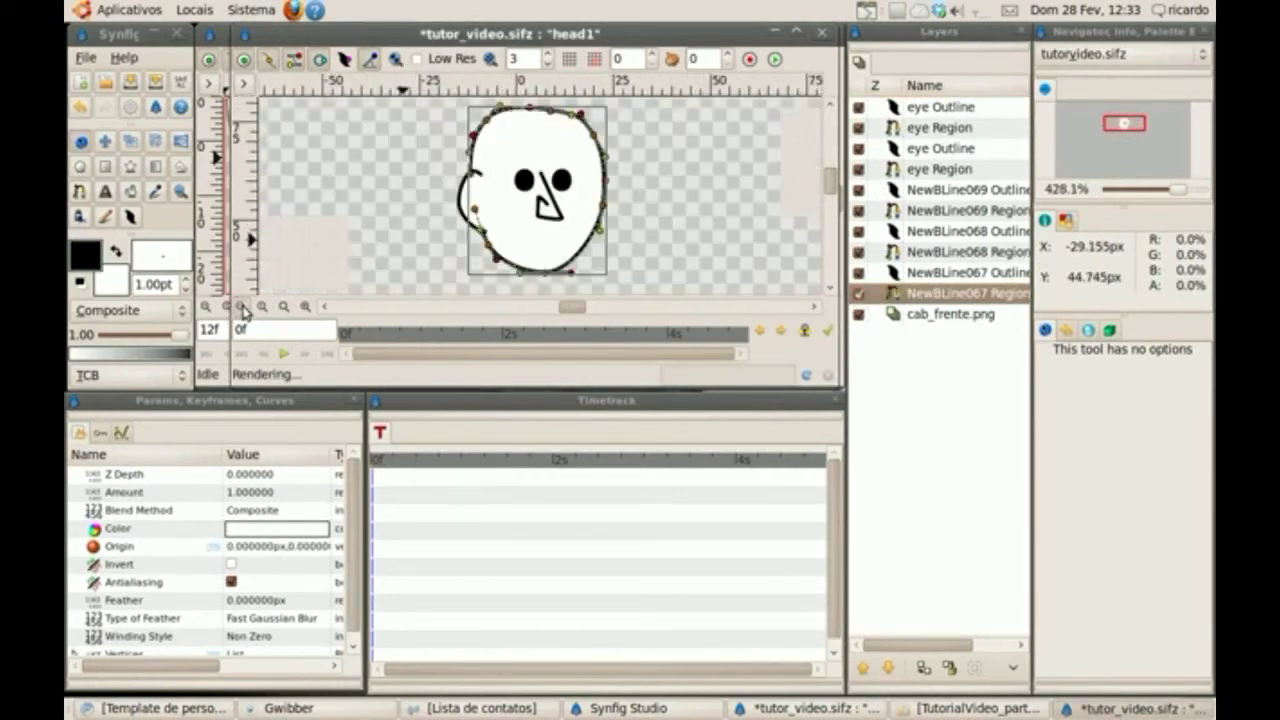
click(241, 307)
click(241, 307)
- Cut the cab_frente.png bitmap layer out of the head1 canvas
click(700, 208)
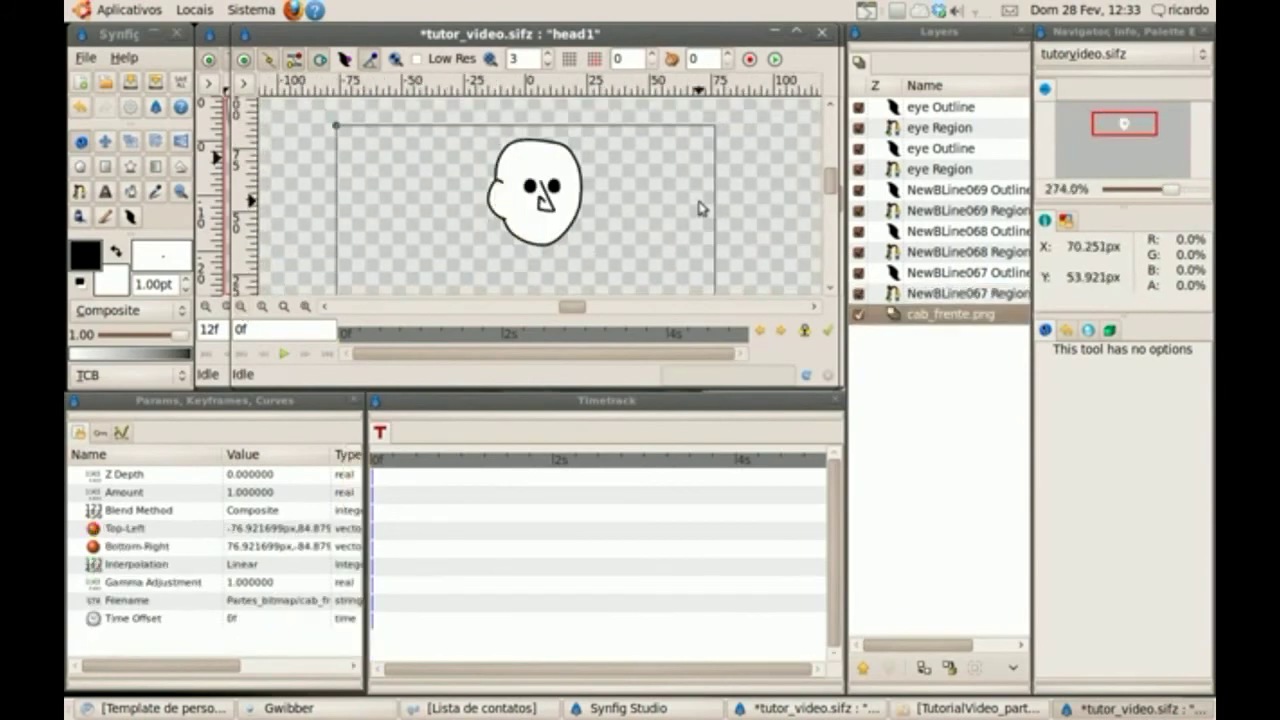
click(901, 321)
right_click(899, 322)
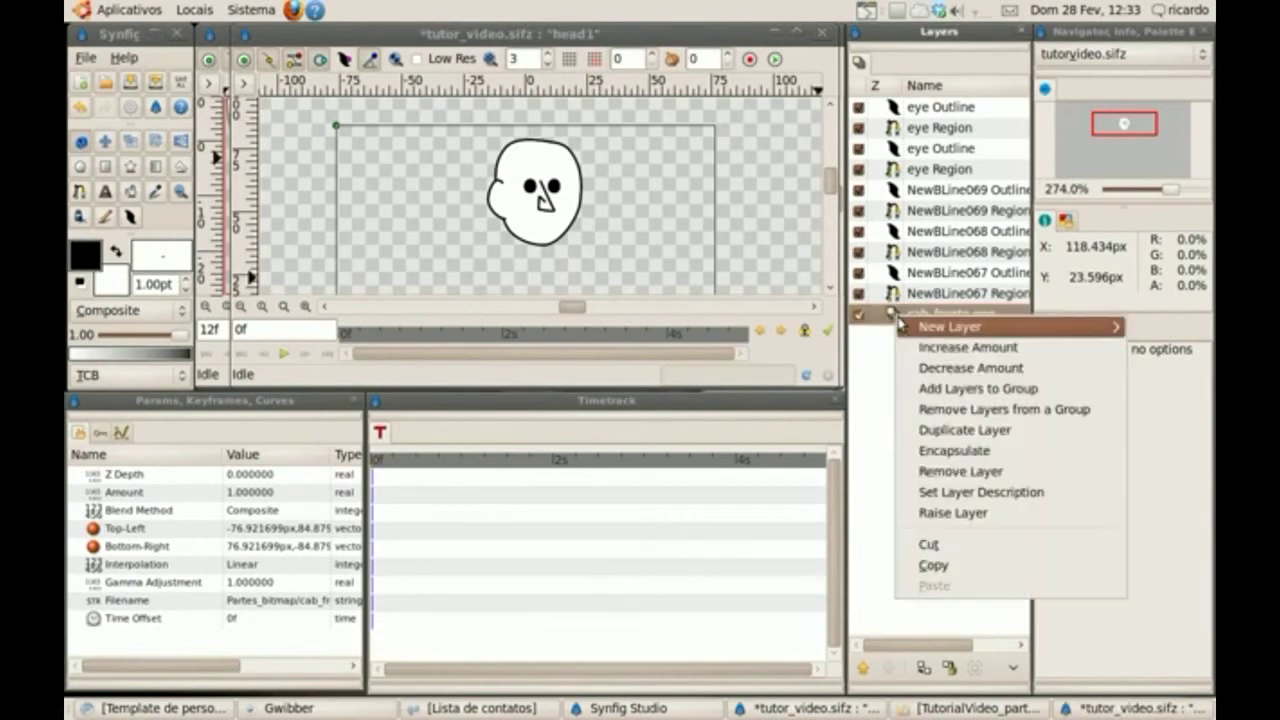
click(930, 545)
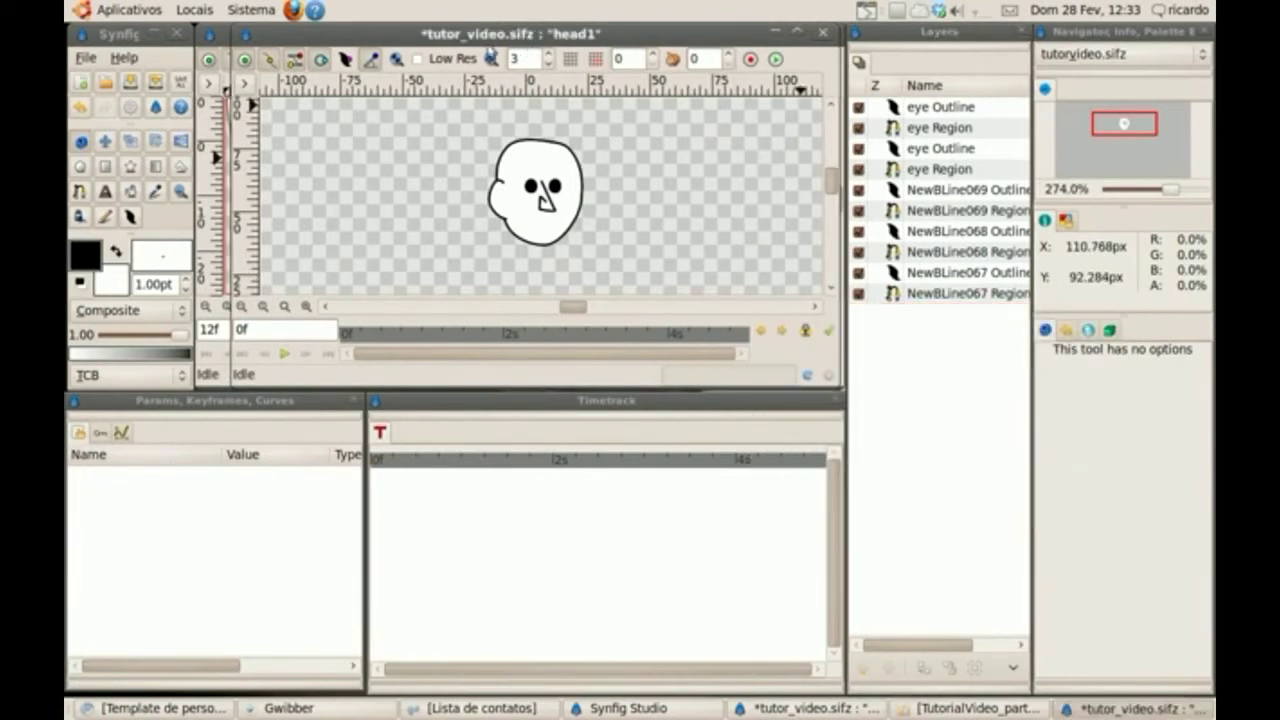
- Save the document and close the head1 canvas window to return to the root animation
click(243, 84)
mouse_move(268, 92)
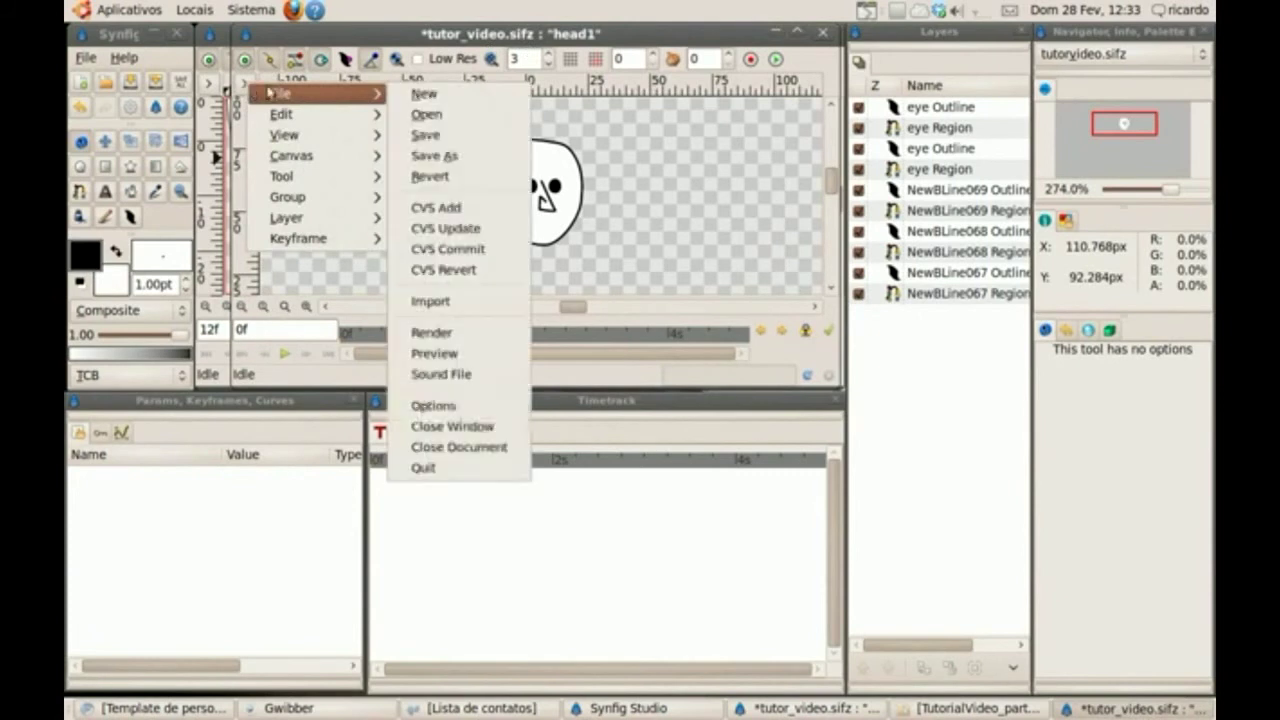
click(426, 134)
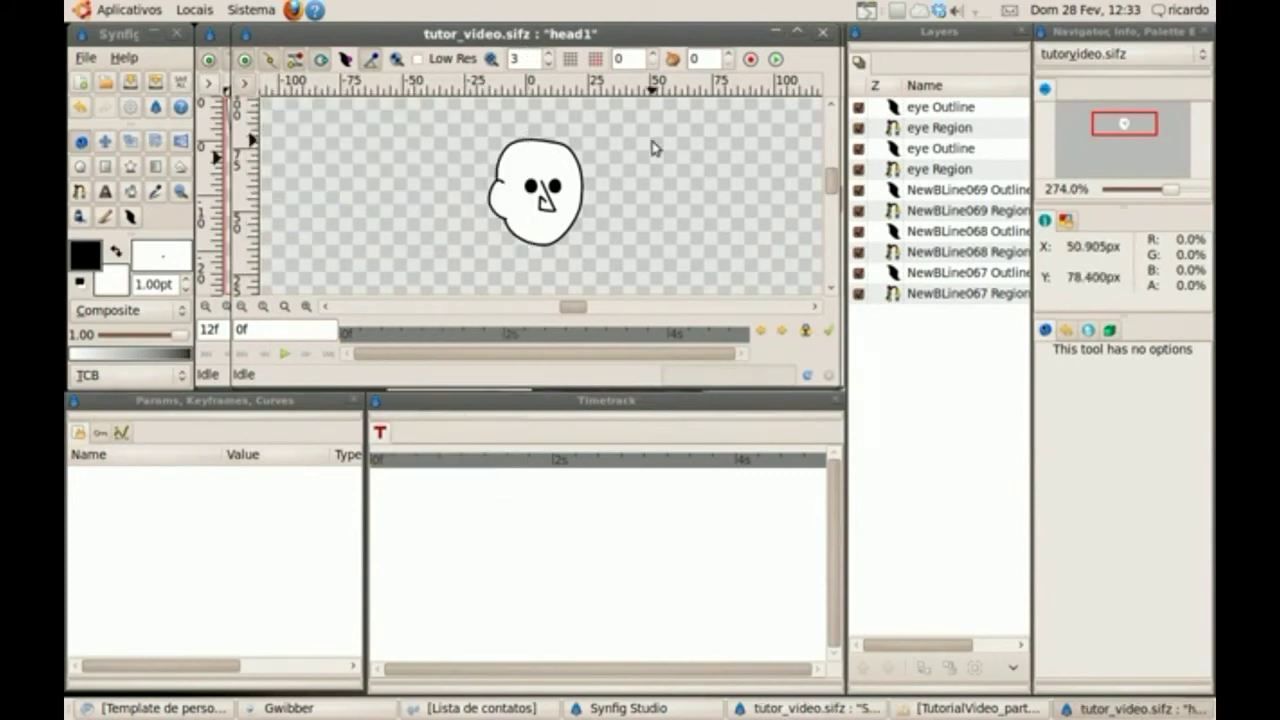
click(823, 36)
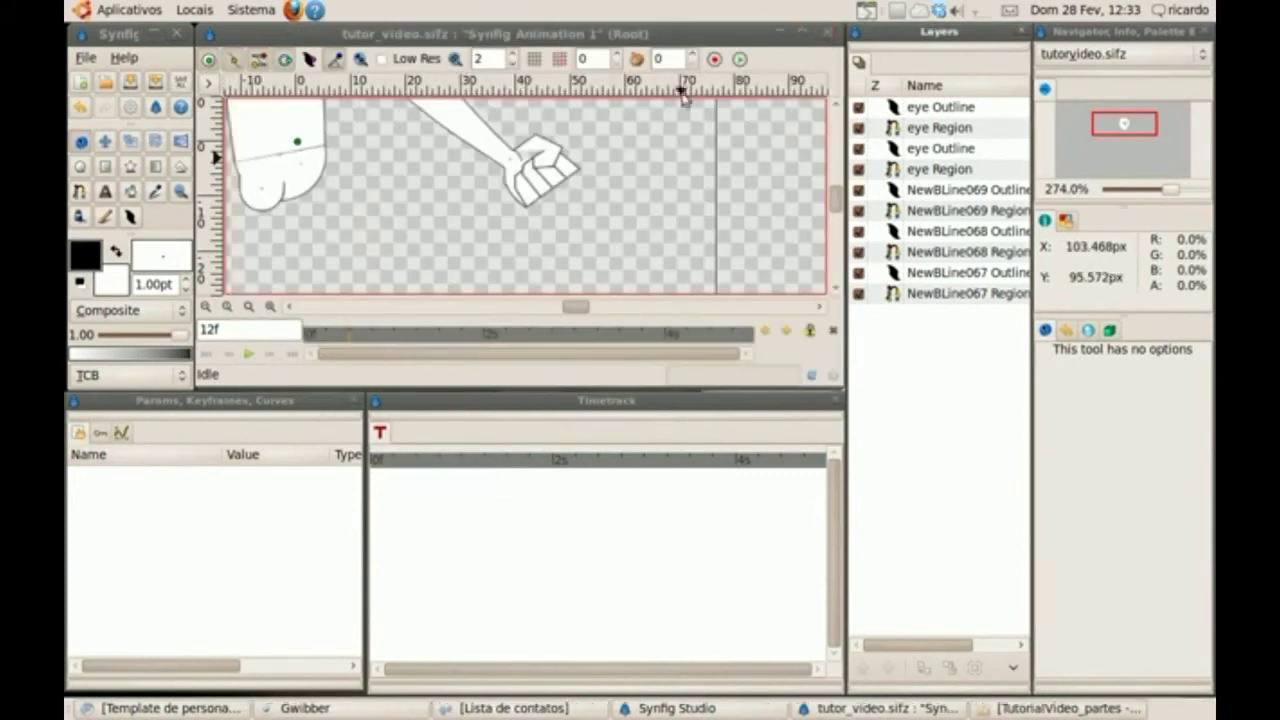
- Frame the character's head in the root canvas, list the exported canvases and expand the LibsHead layer
click(836, 197)
drag(836, 197, 836, 180)
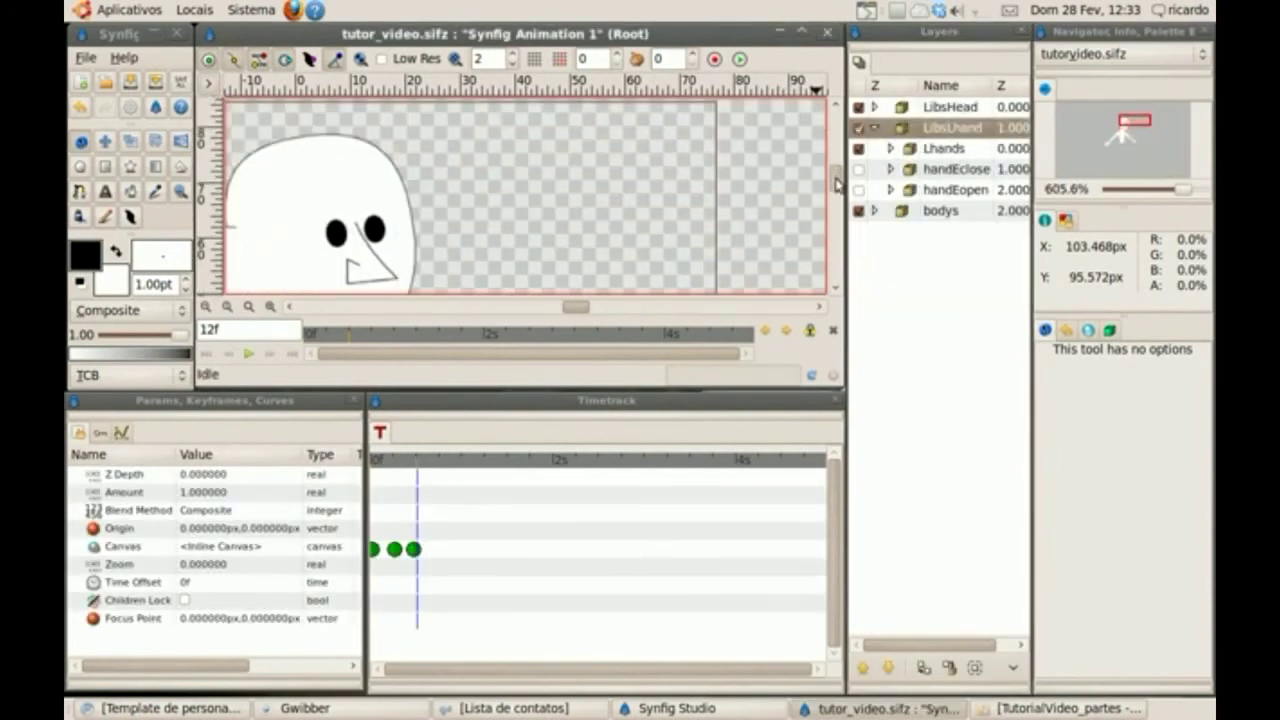
drag(595, 308, 560, 320)
click(1088, 331)
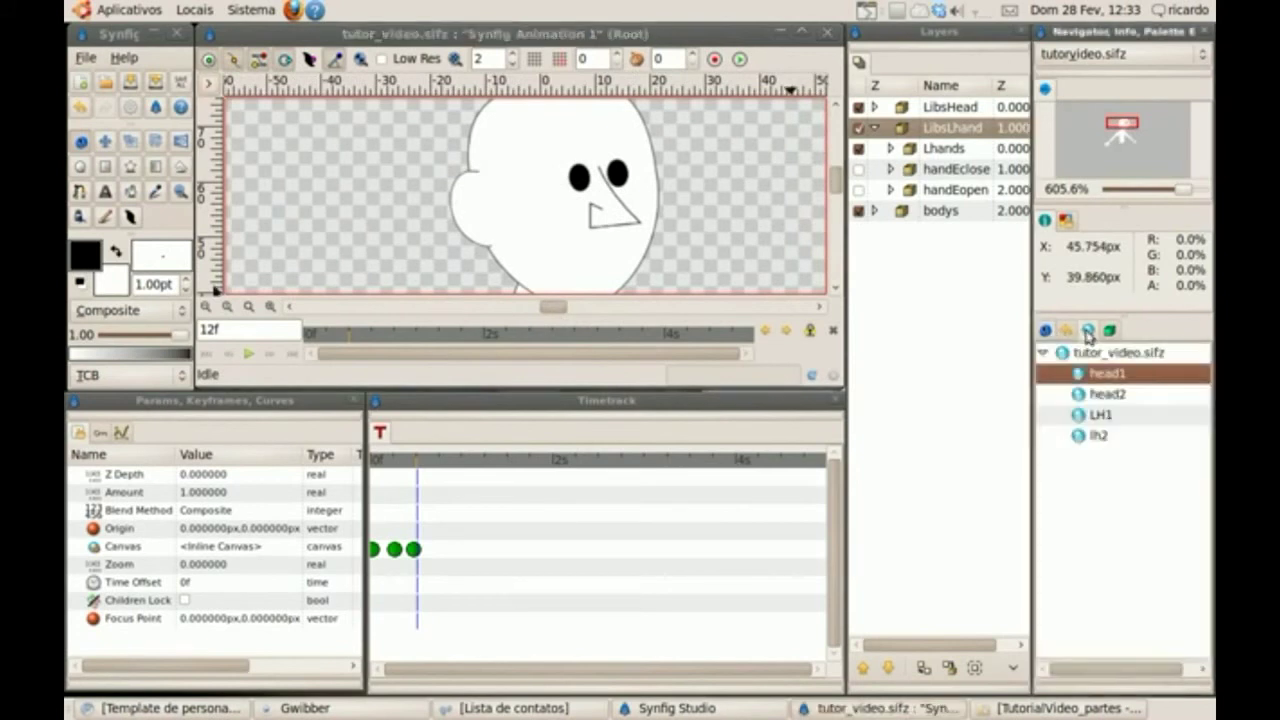
click(206, 306)
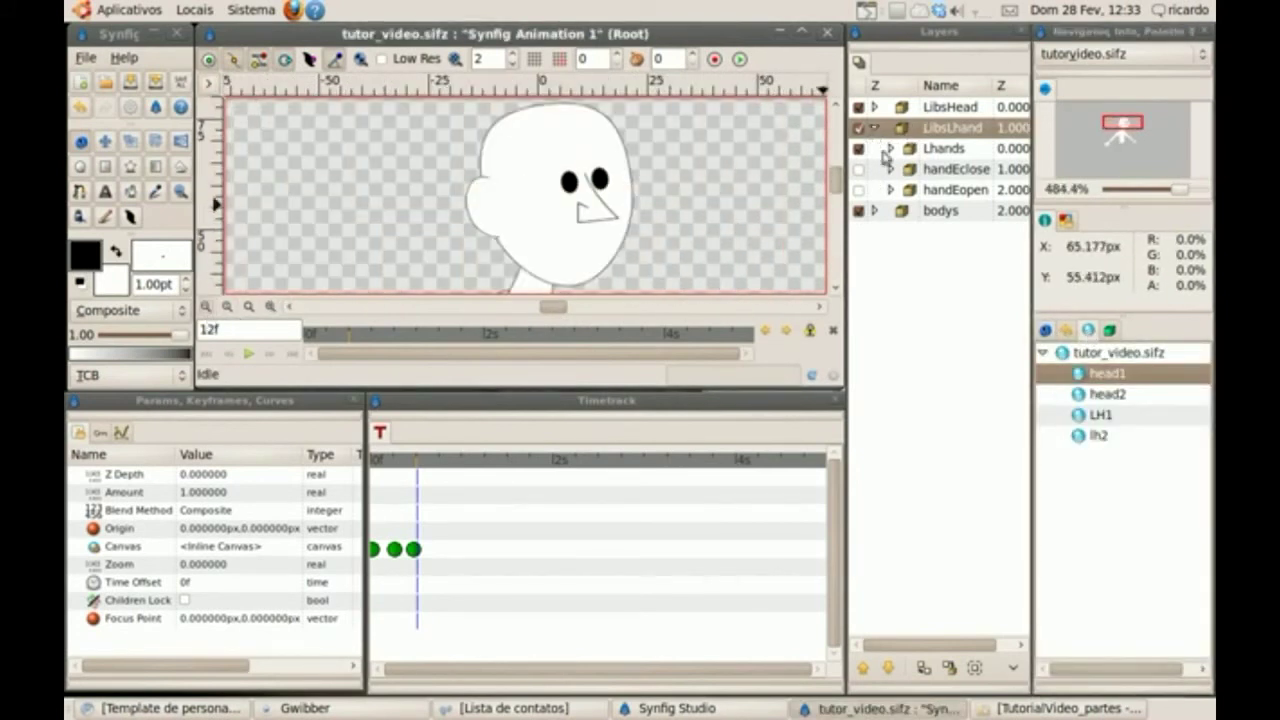
click(898, 112)
click(876, 108)
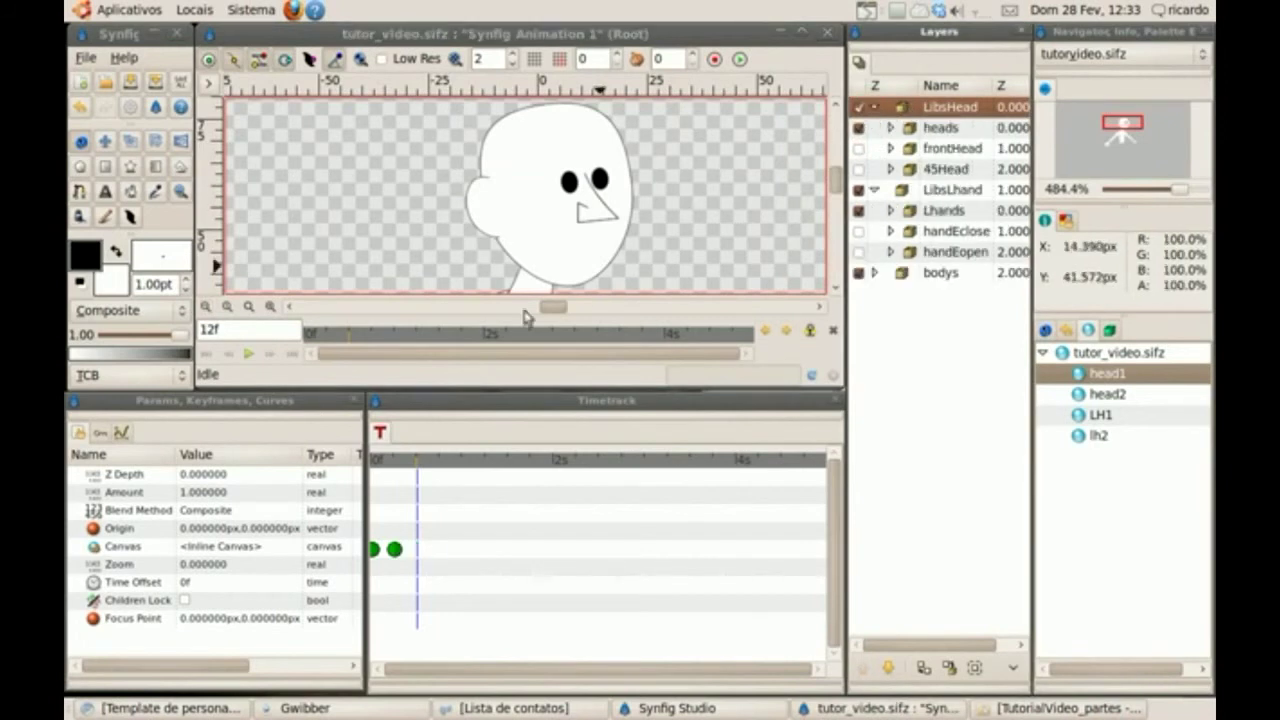
- Switch the current time back and forth between frames 2 and 9 to compare the head drawings
click(395, 462)
click(380, 464)
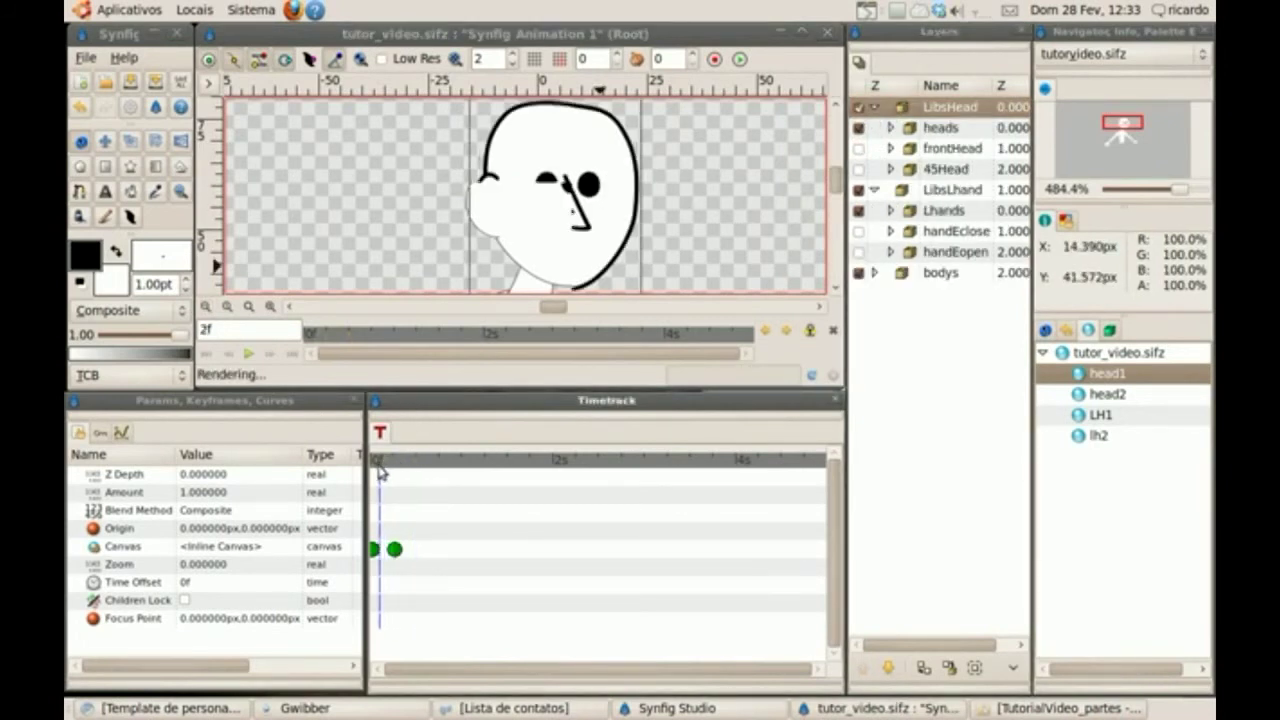
click(398, 466)
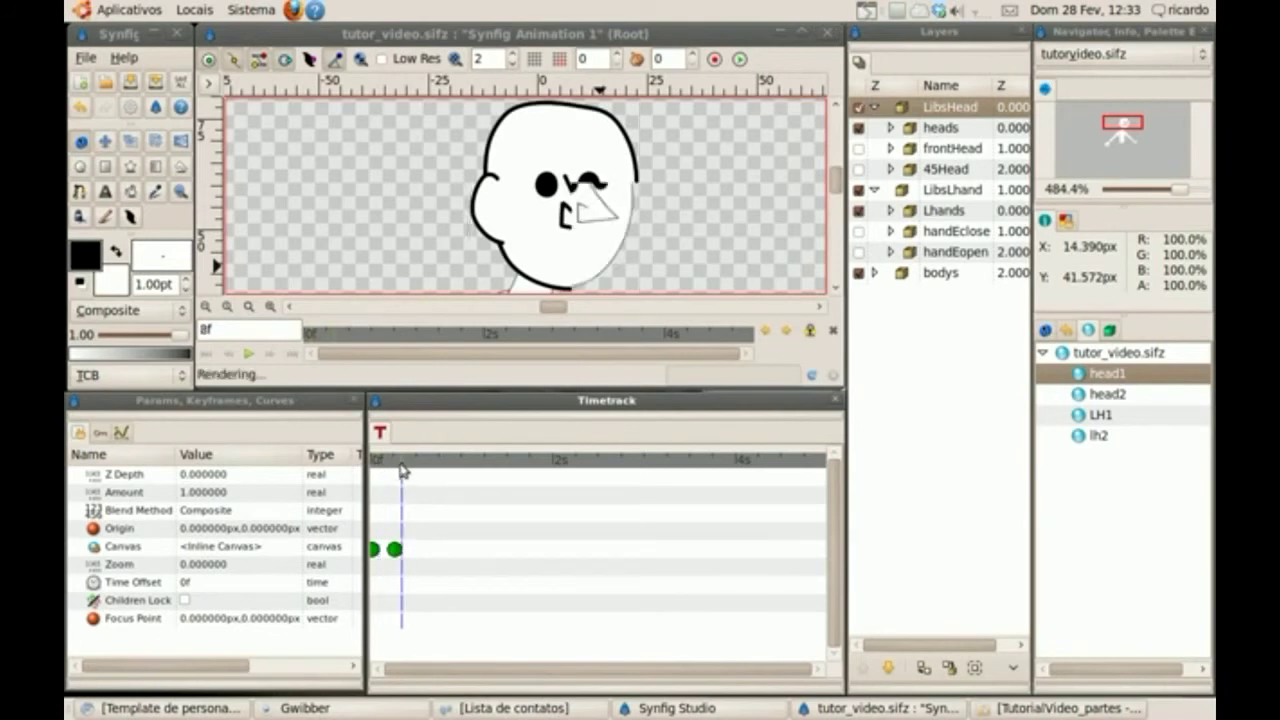
click(379, 467)
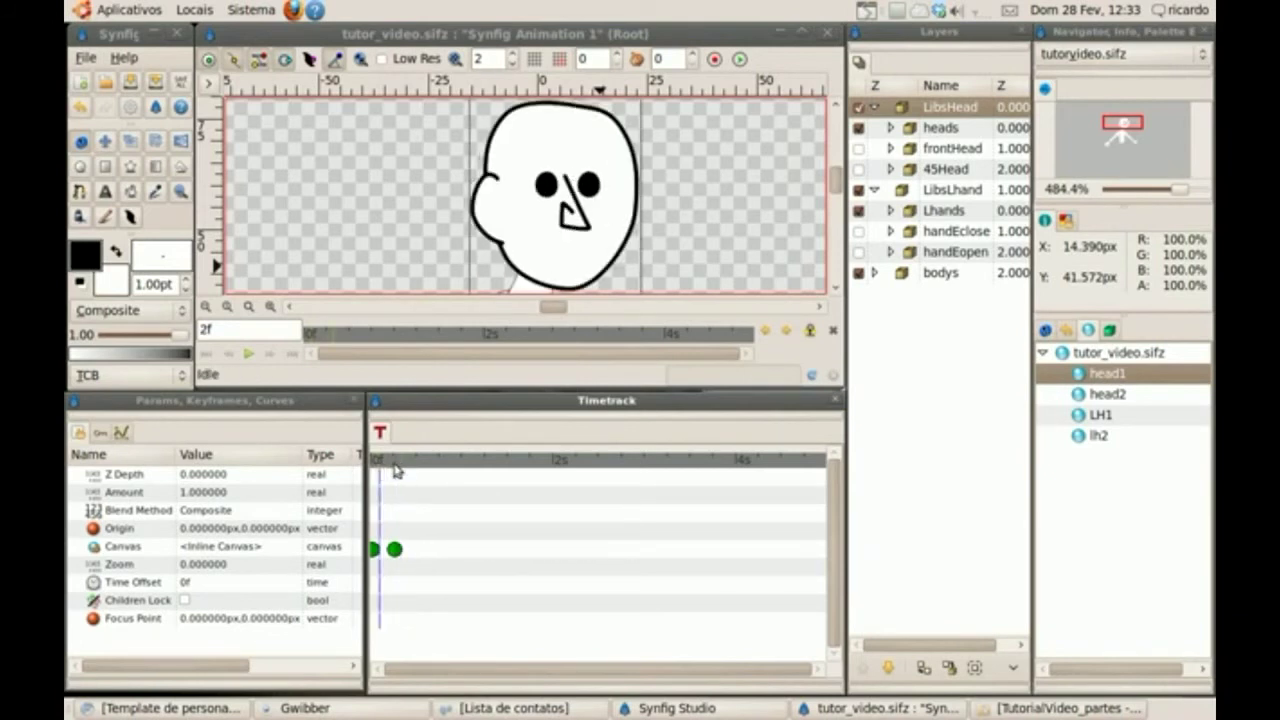
click(396, 468)
click(380, 467)
click(405, 461)
click(380, 467)
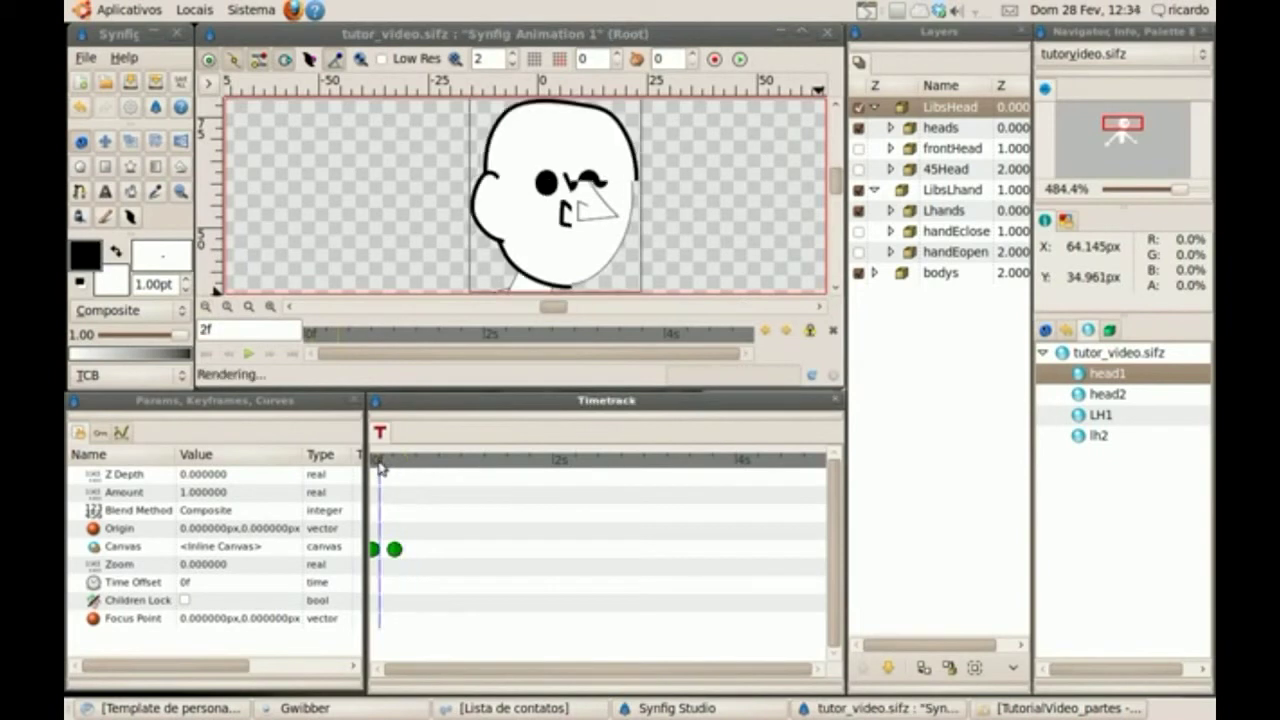
click(405, 461)
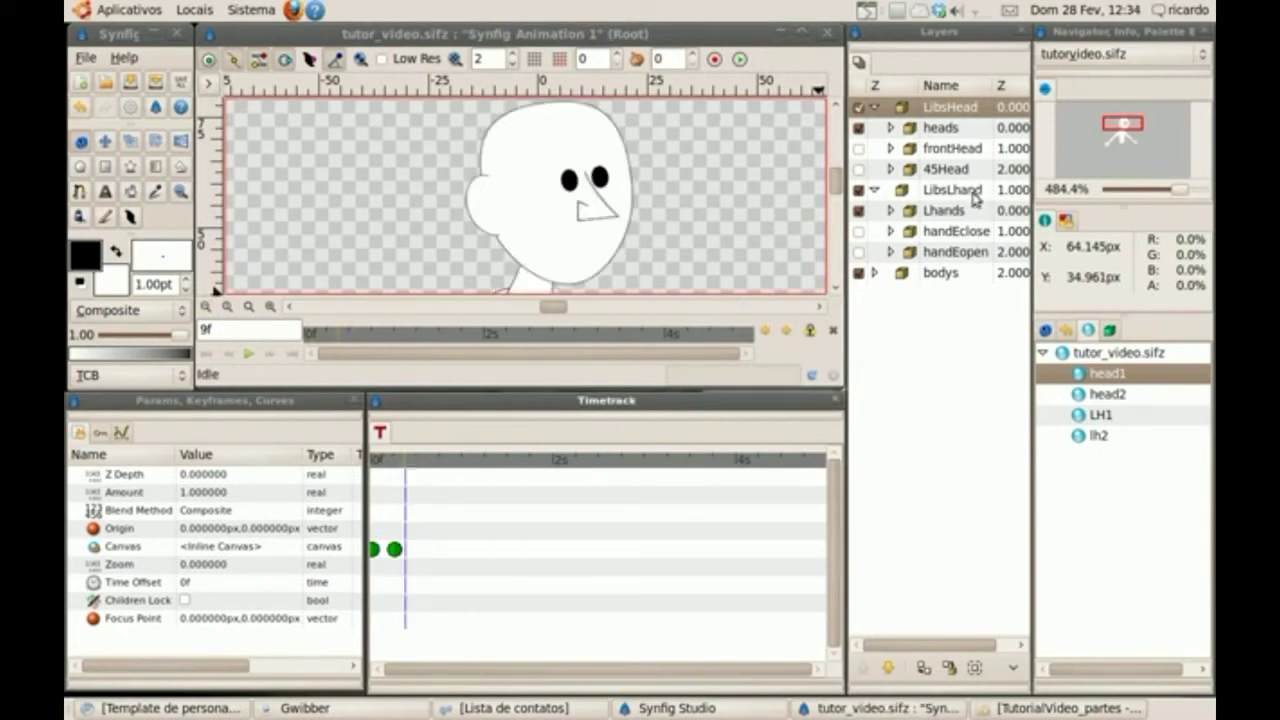
- Open the exported head1 canvas in its own window and move that window clear of the toolbox
click(1086, 396)
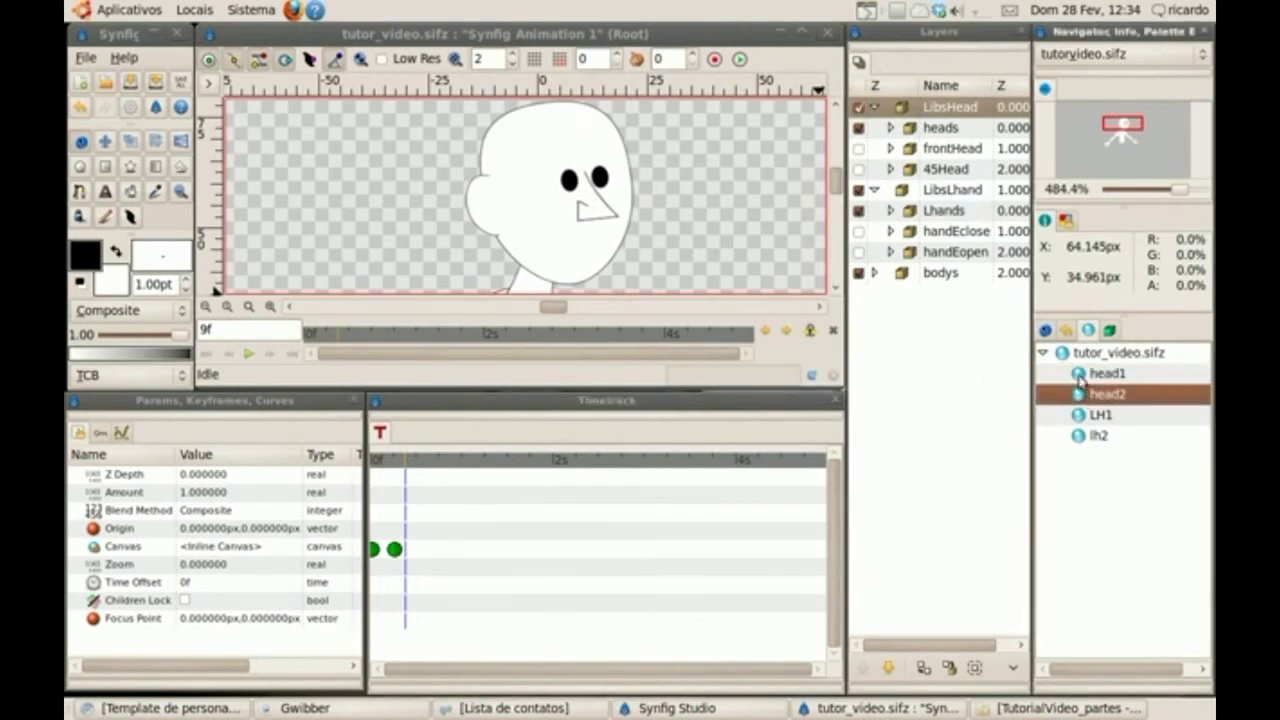
click(1080, 374)
double_click(1080, 378)
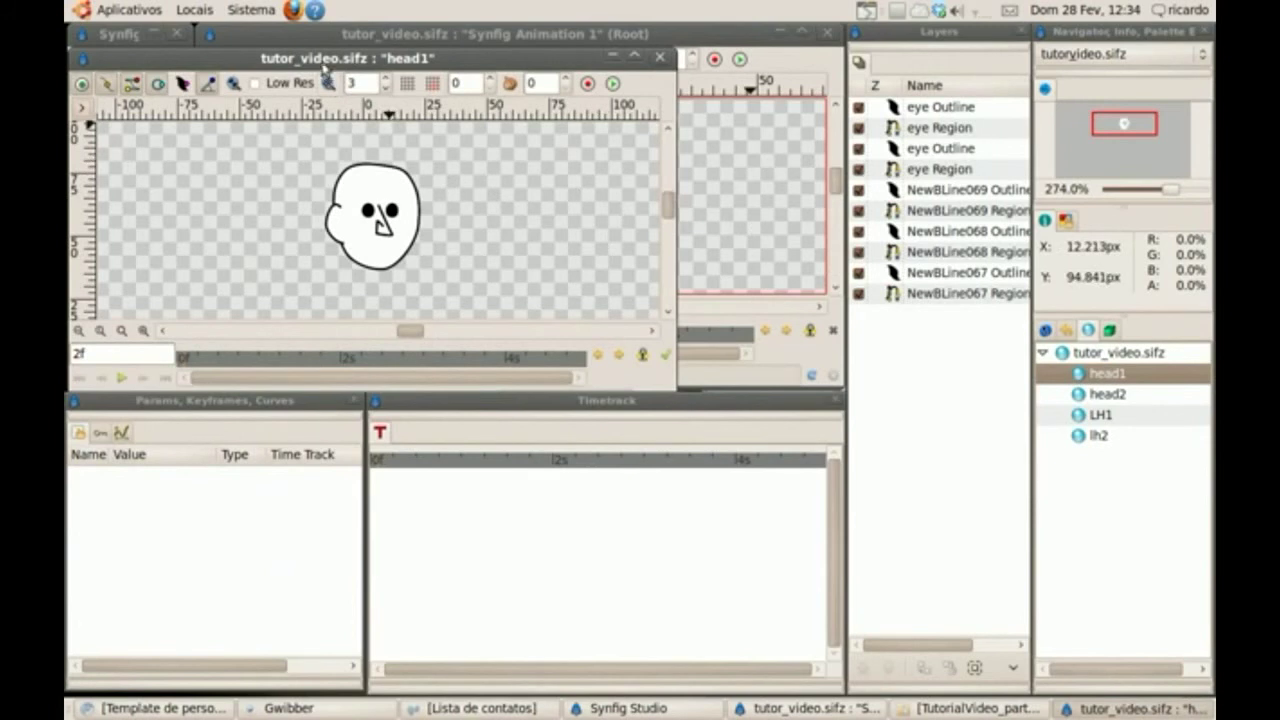
drag(323, 58, 466, 49)
- Reshape the top of the head1 skull outline by adjusting its upper vertex and tangent into a rounder curve
click(181, 193)
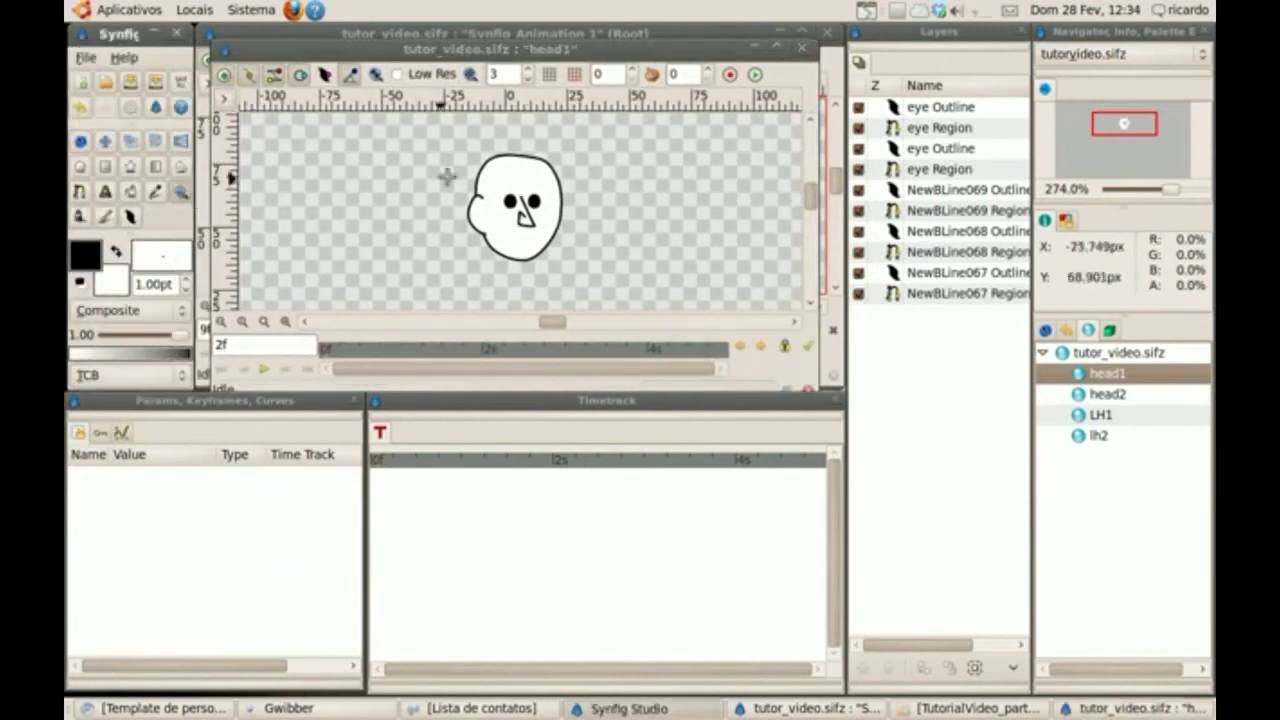
drag(452, 140, 580, 268)
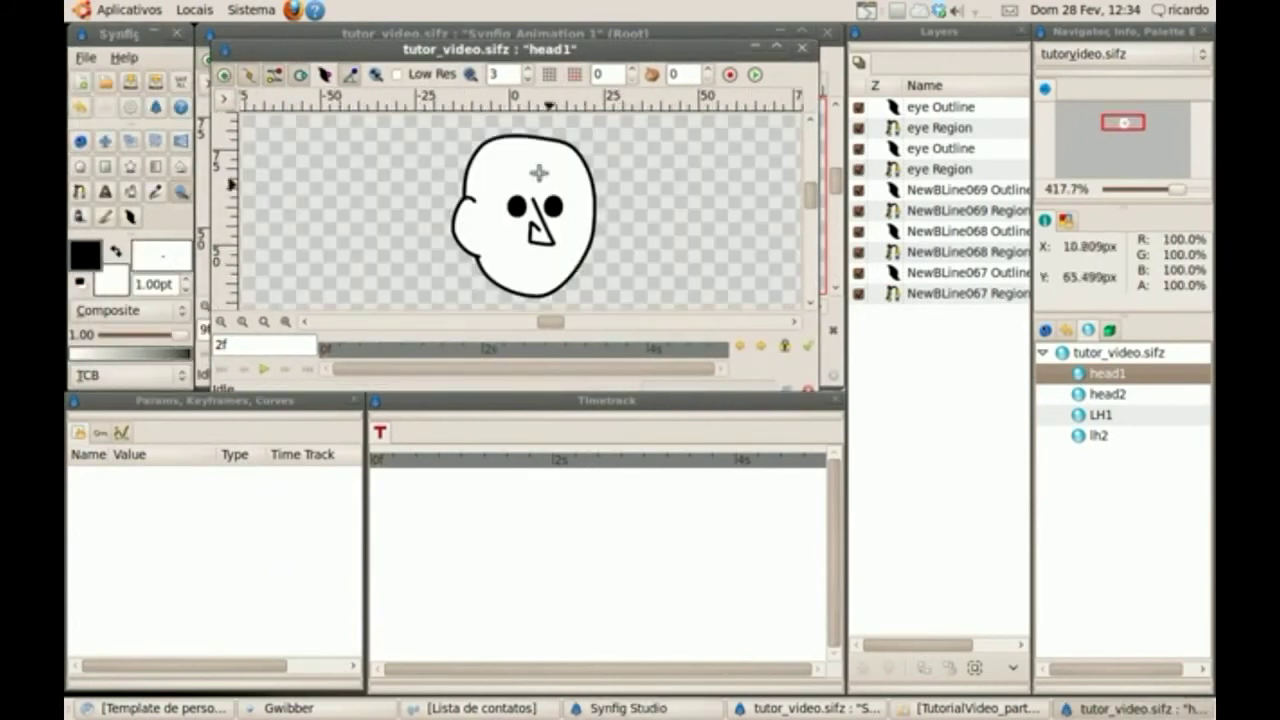
drag(451, 120, 600, 190)
click(82, 141)
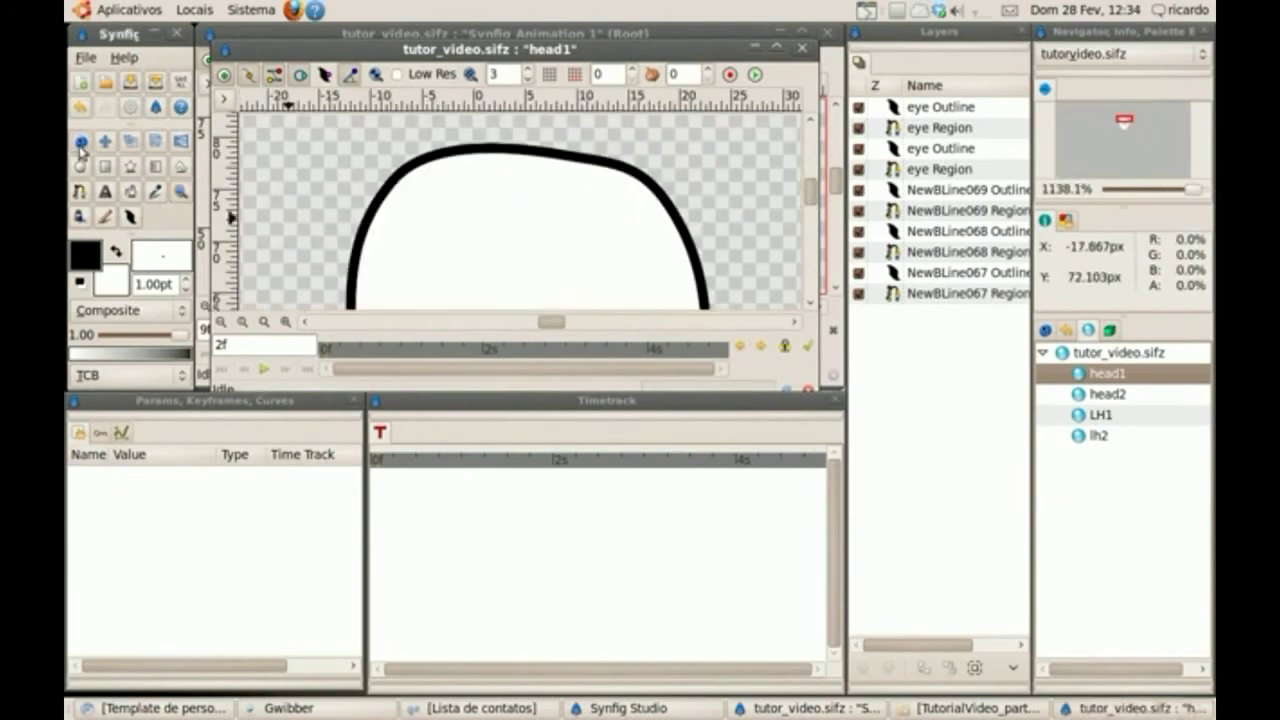
click(508, 147)
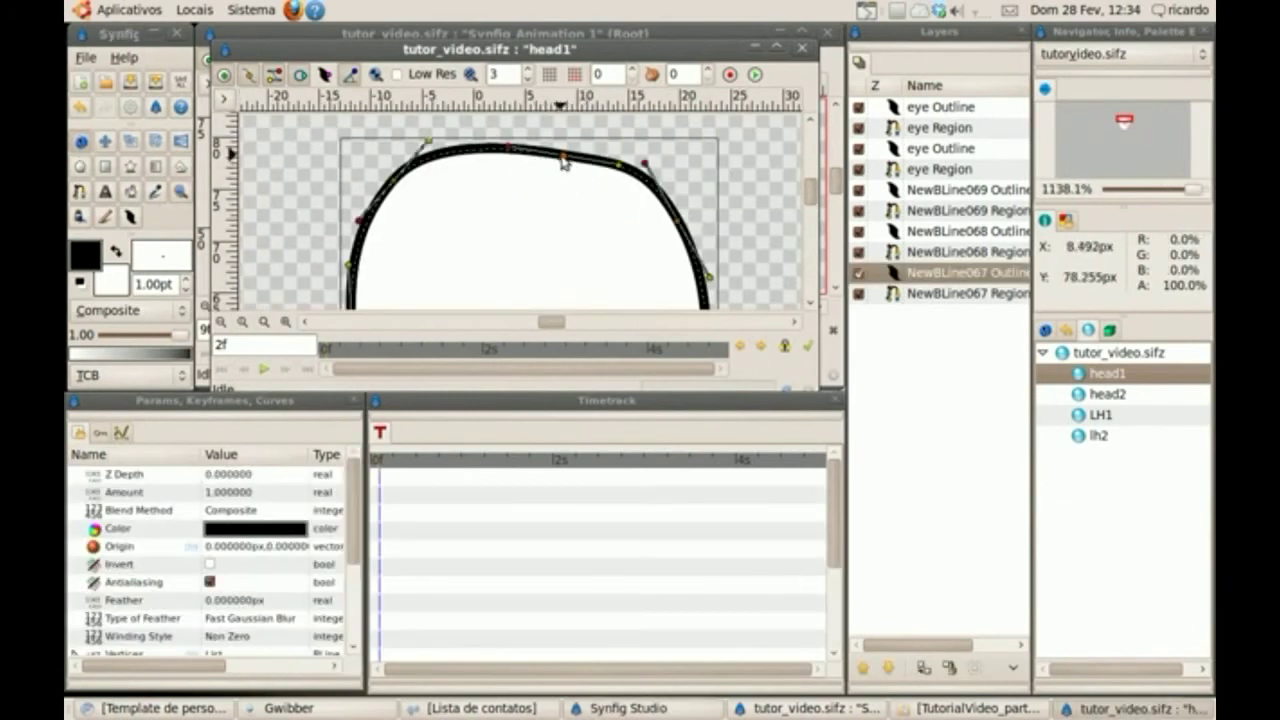
drag(562, 163, 609, 155)
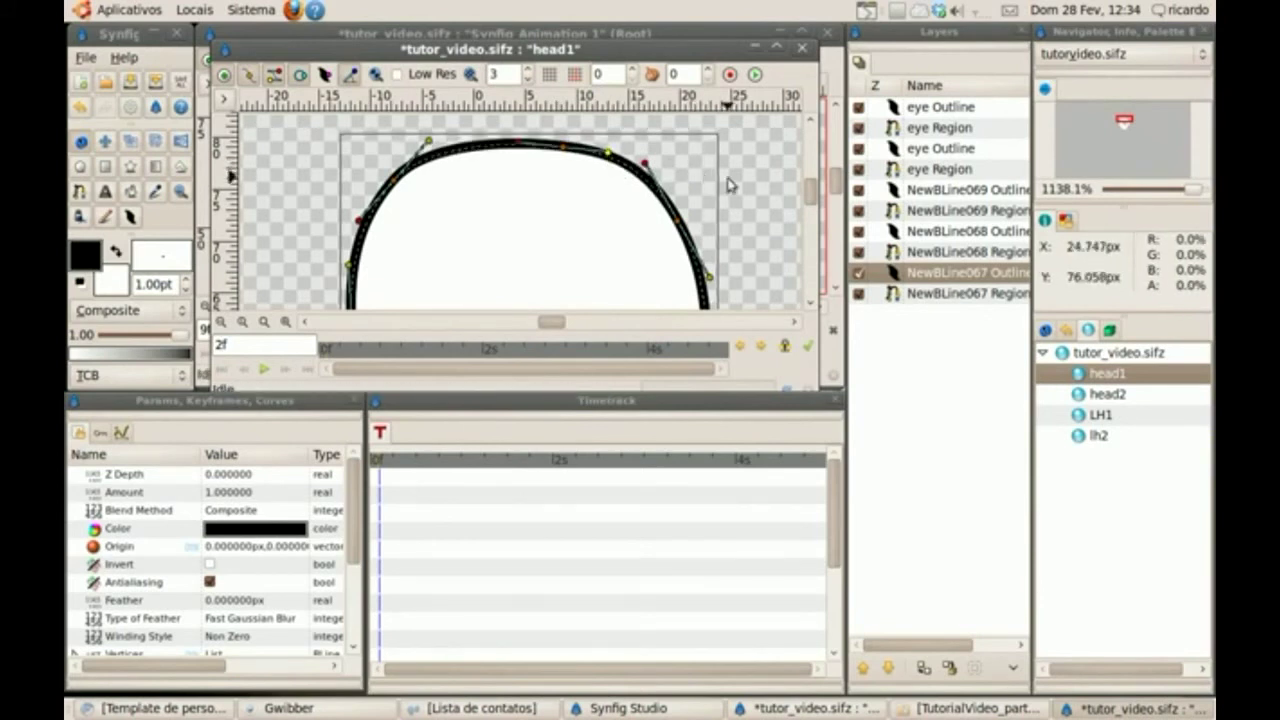
click(757, 186)
- Prepare a new BLine named mouth above the topmost eye Outline layer in the head1 canvas
click(220, 322)
click(220, 322)
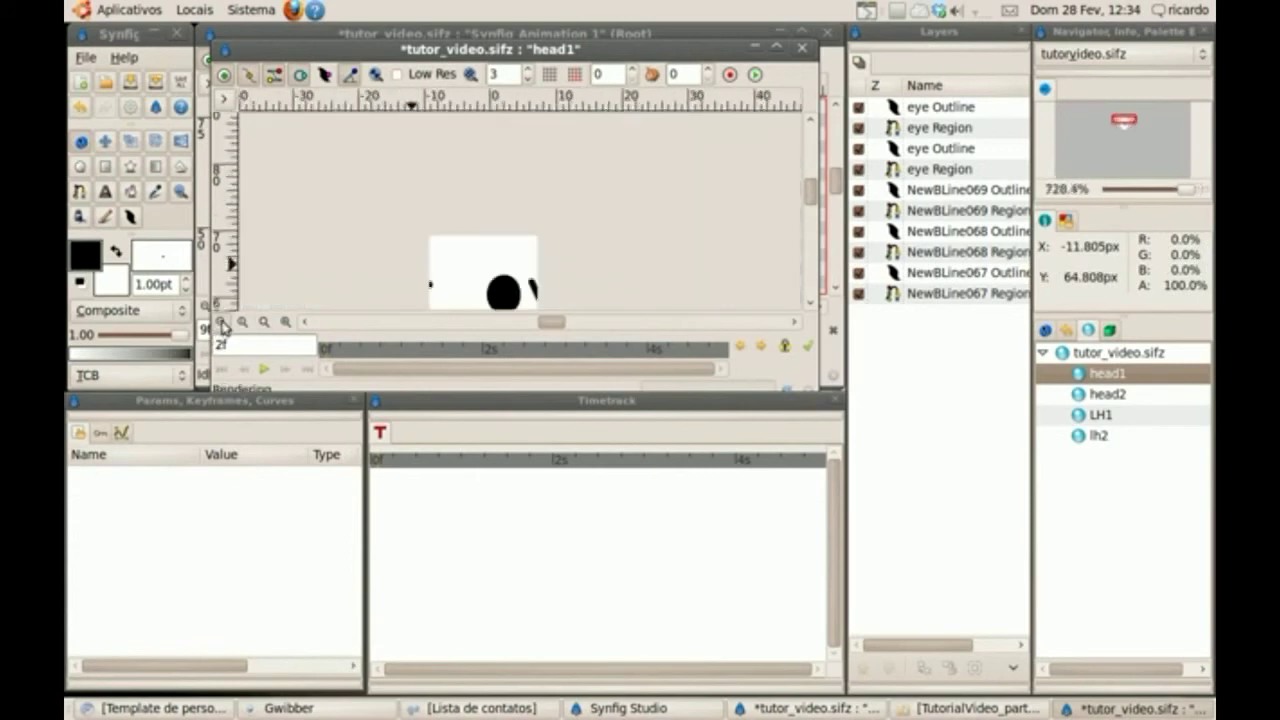
click(220, 322)
drag(808, 196, 810, 203)
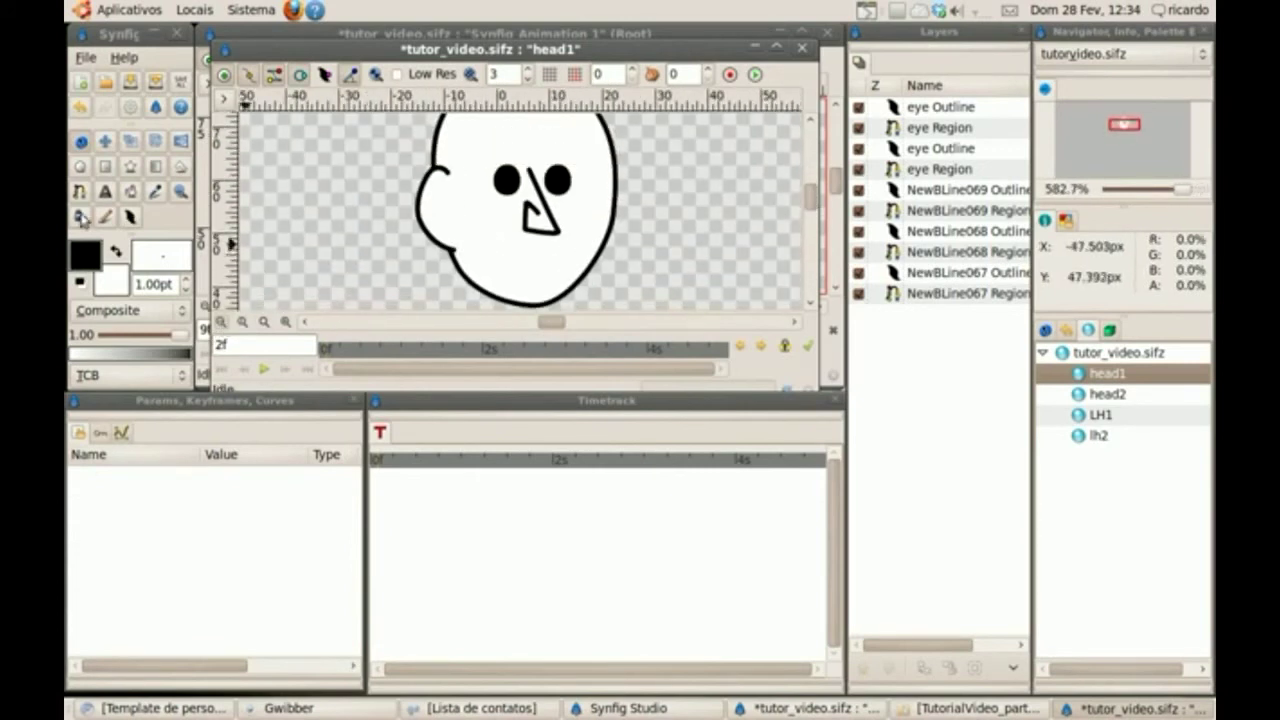
click(78, 192)
click(940, 106)
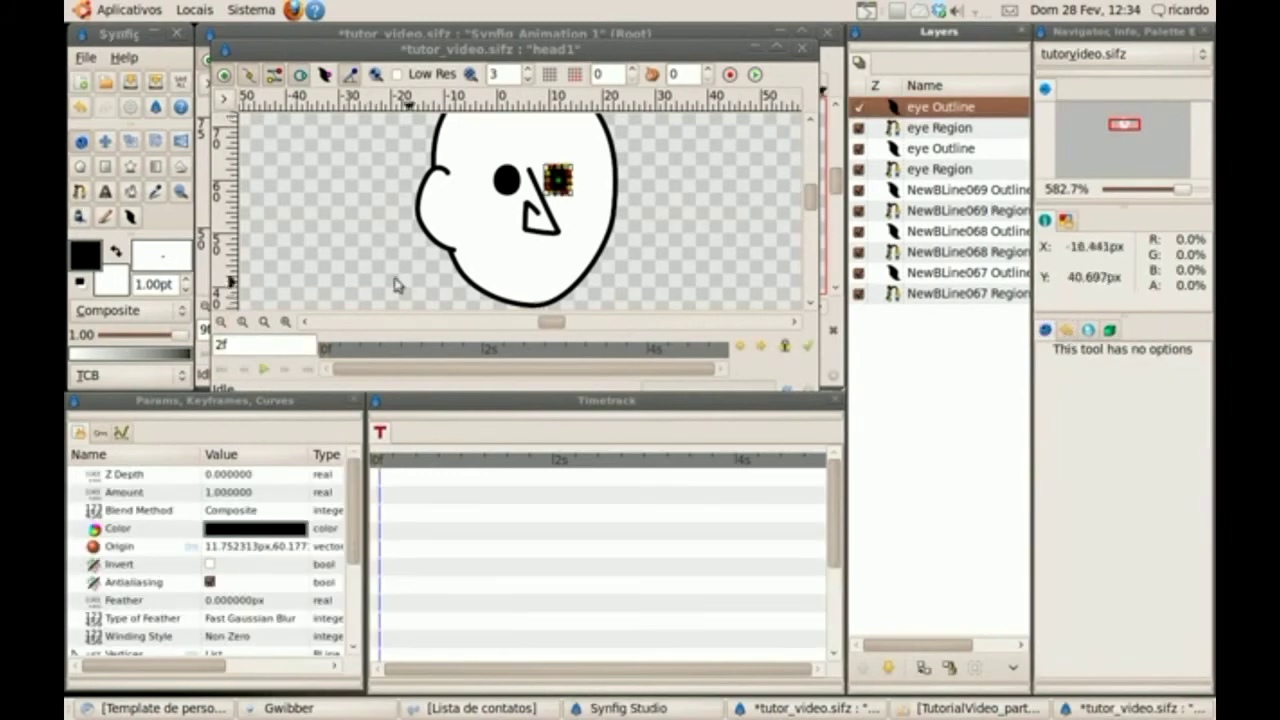
click(78, 192)
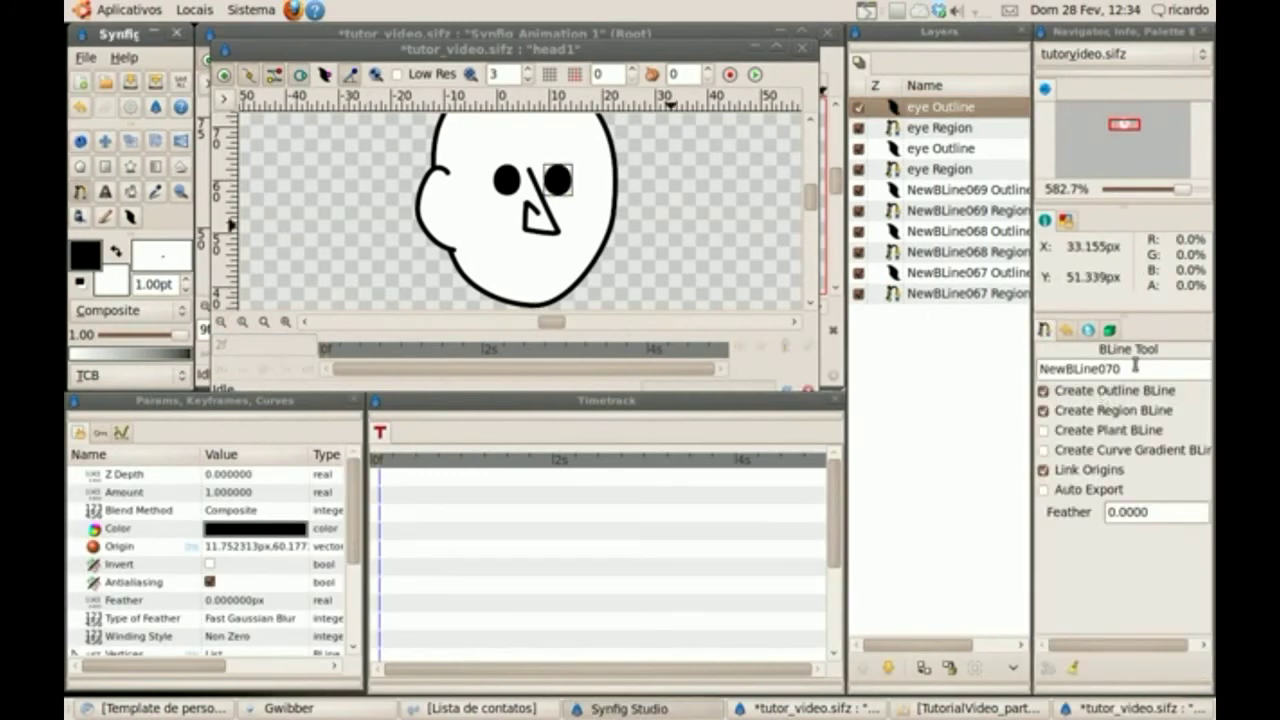
drag(1135, 366, 1040, 368)
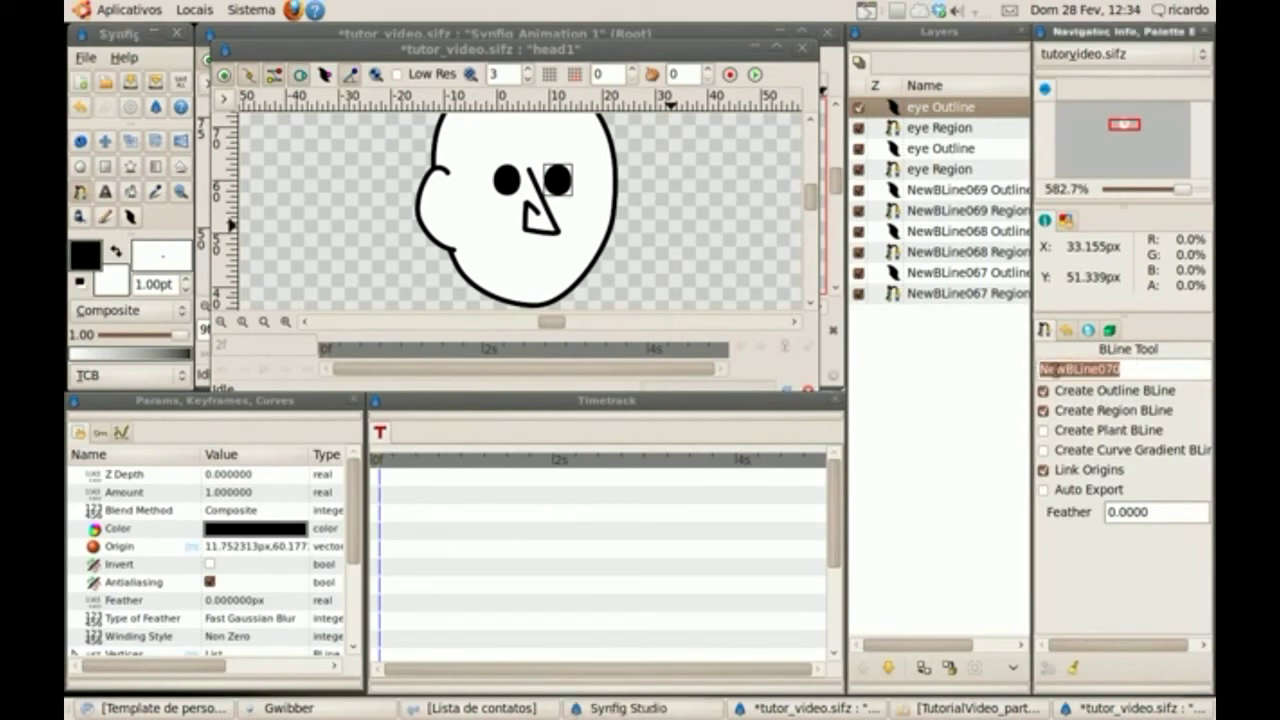
text(mouth)
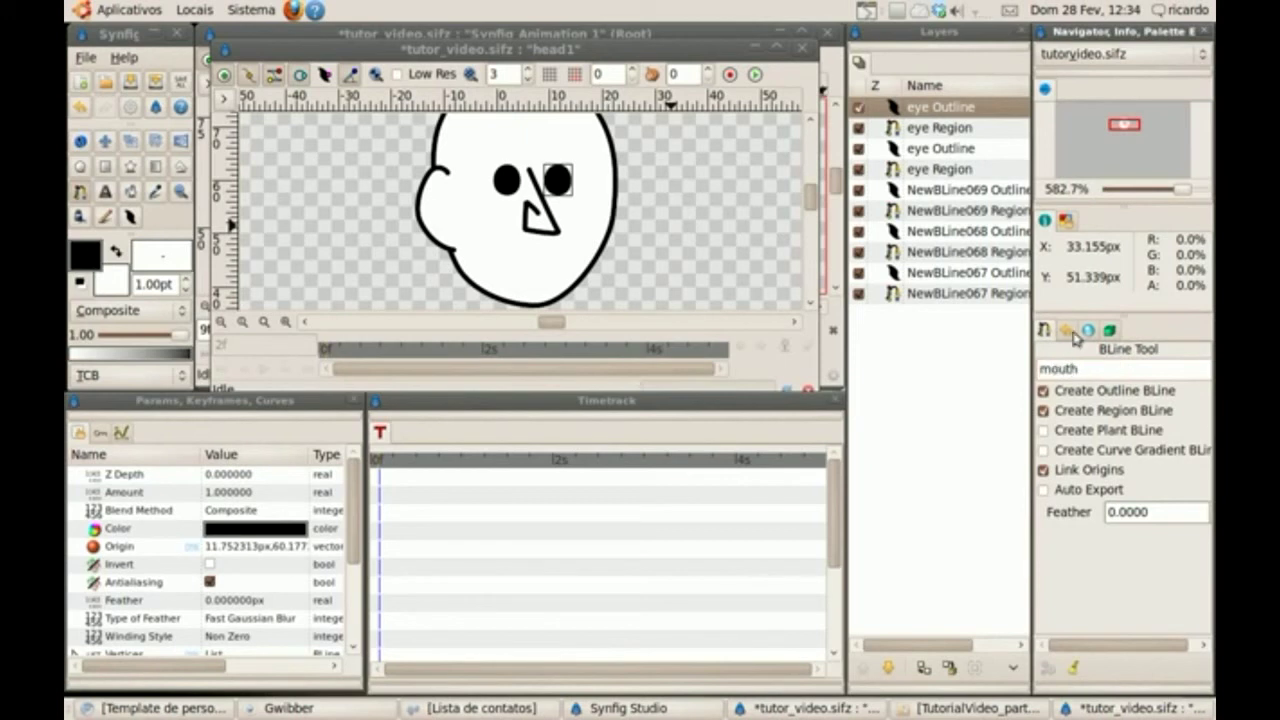
- Draw a closed crescent-shaped smile below the nose and create its outline and region
click(478, 245)
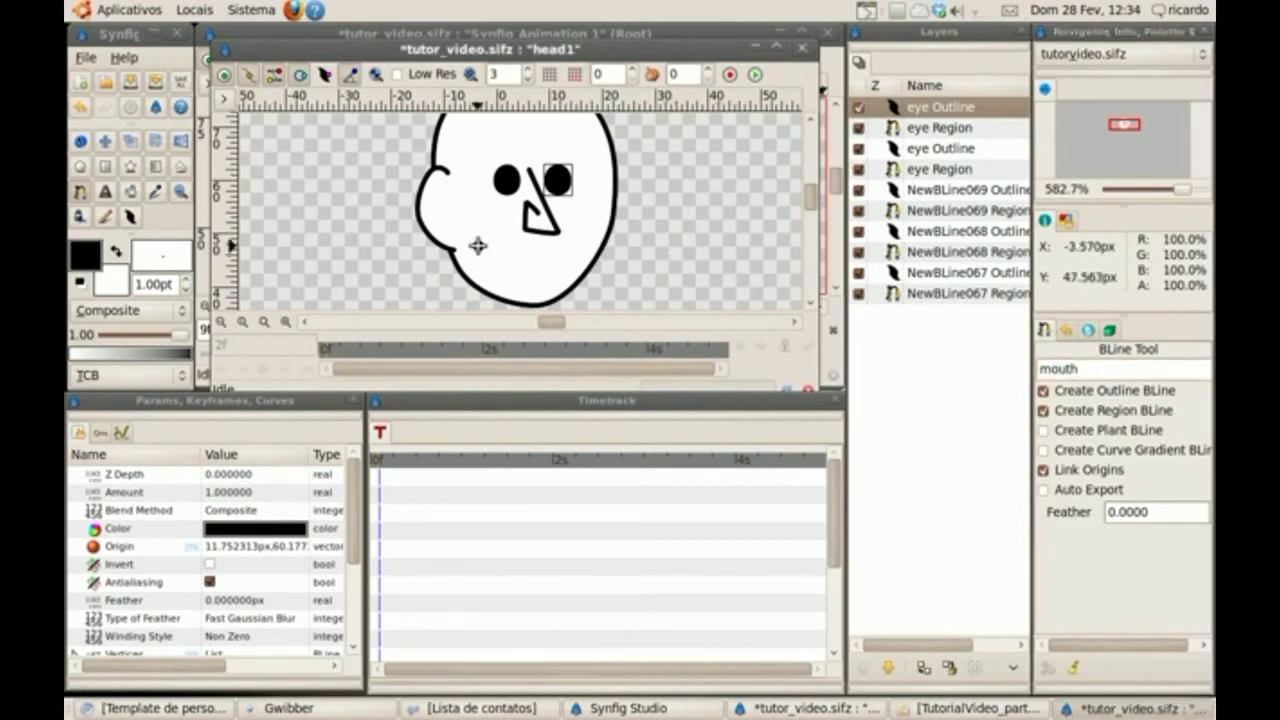
drag(521, 263, 540, 263)
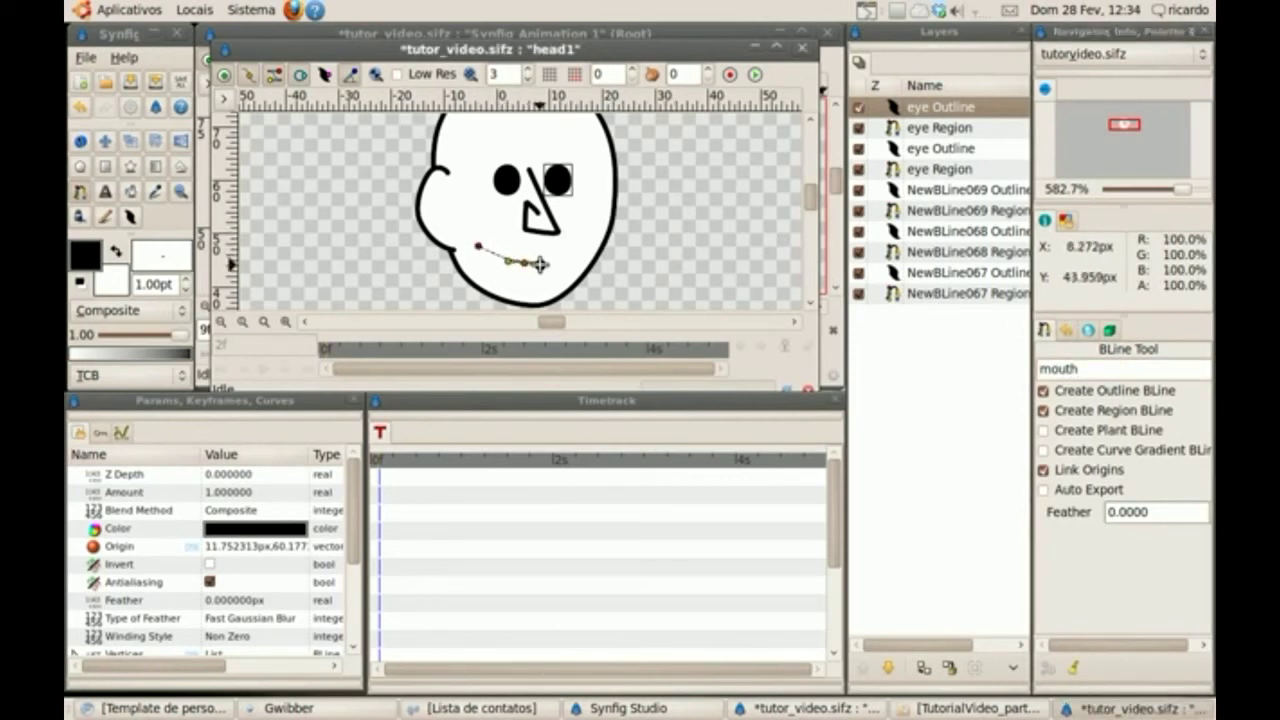
click(580, 241)
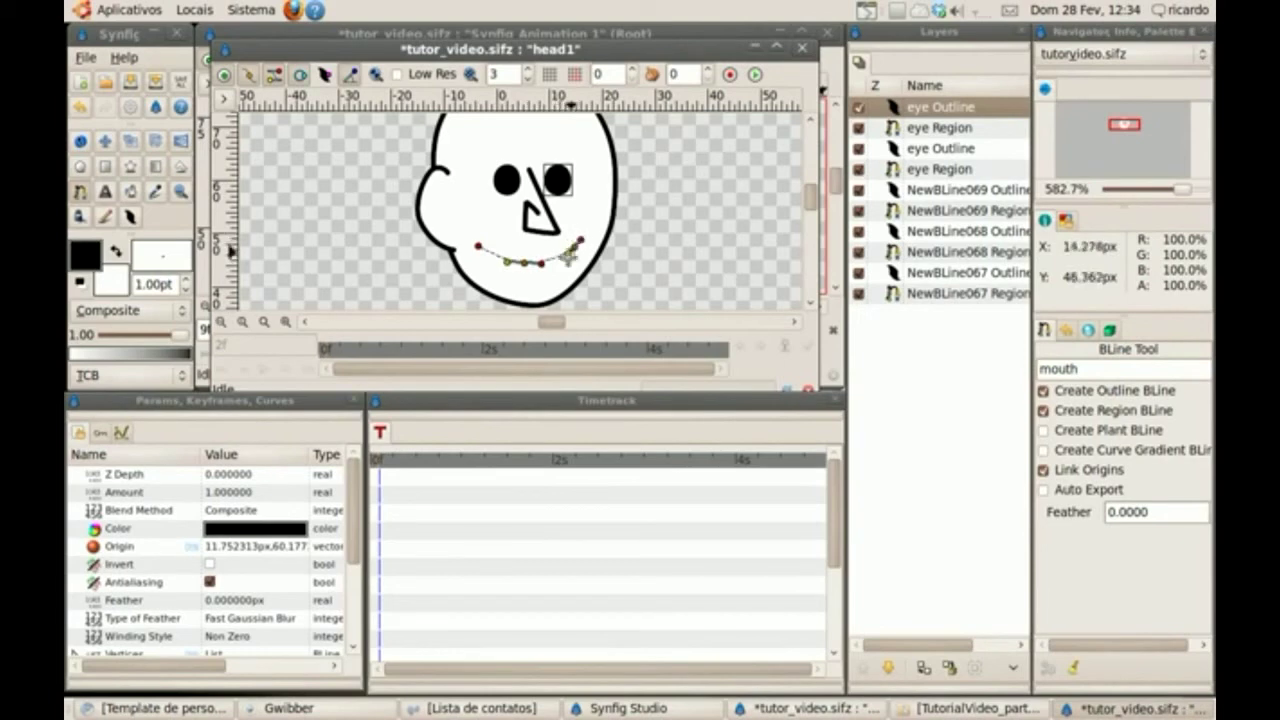
click(544, 278)
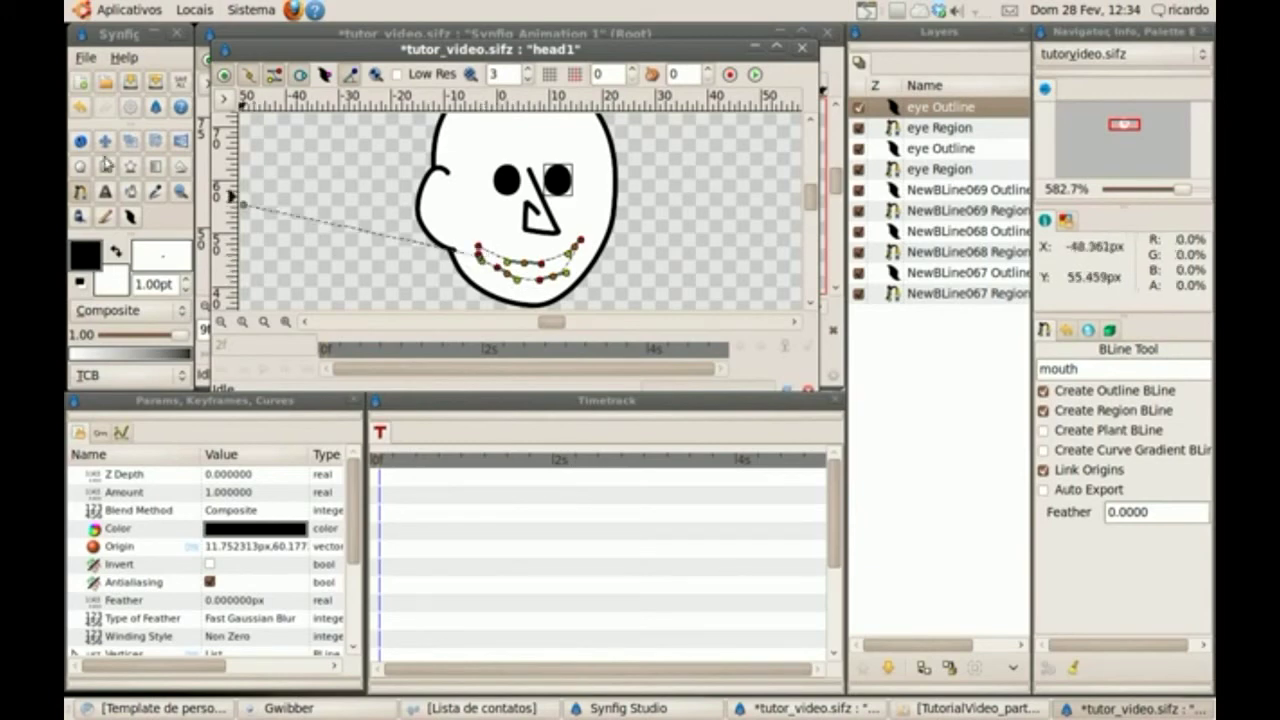
key(alt+a)
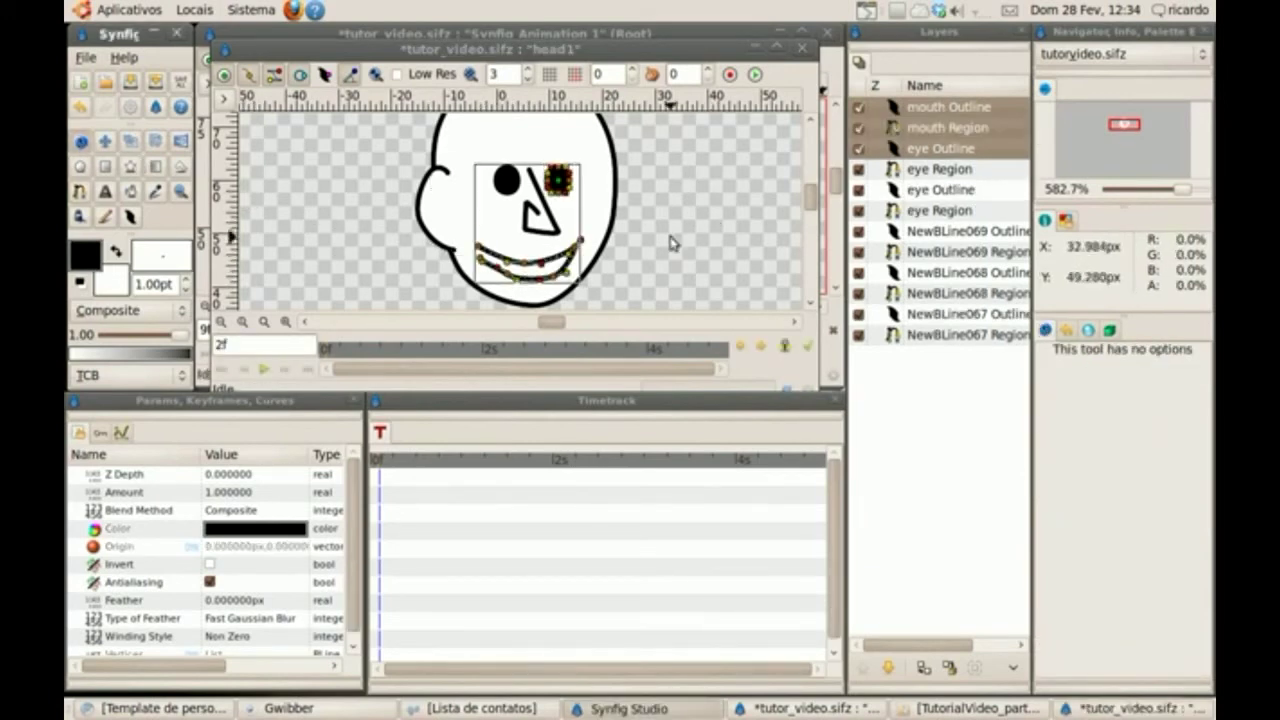
- Refine the smile by adjusting its lower-lip points and the middle vertex and tangent of the upper lip
click(484, 272)
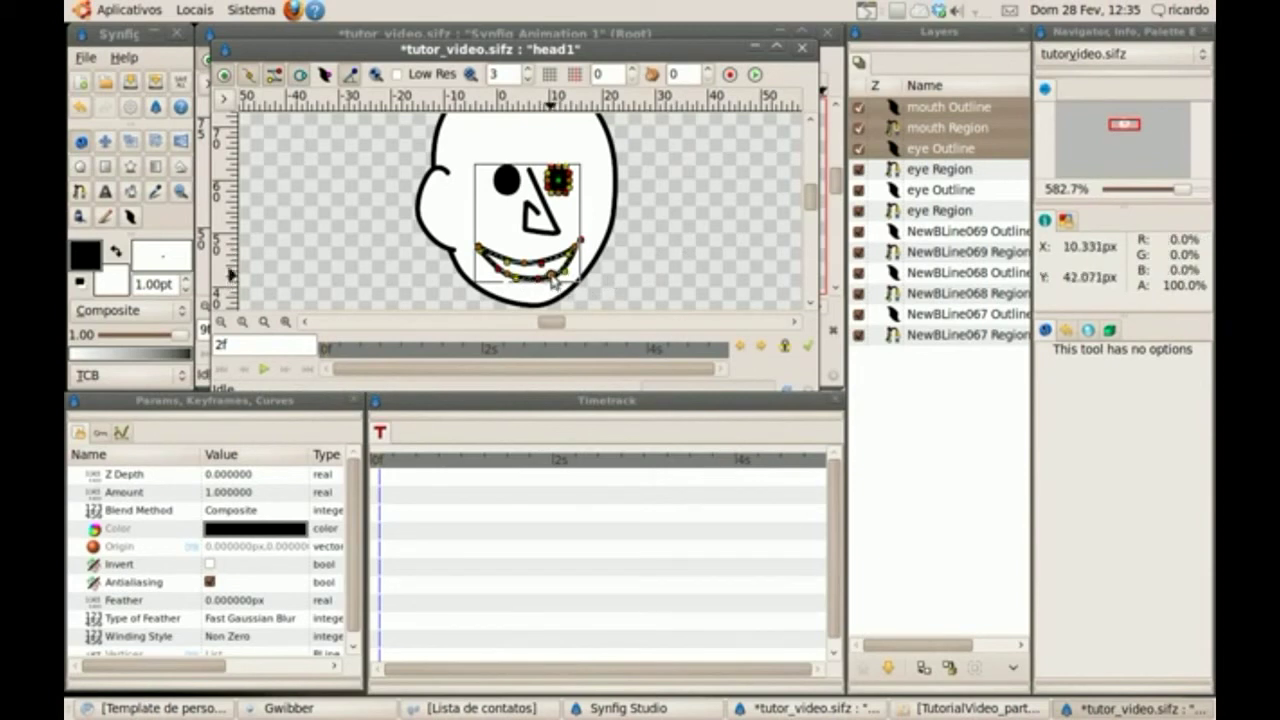
click(690, 265)
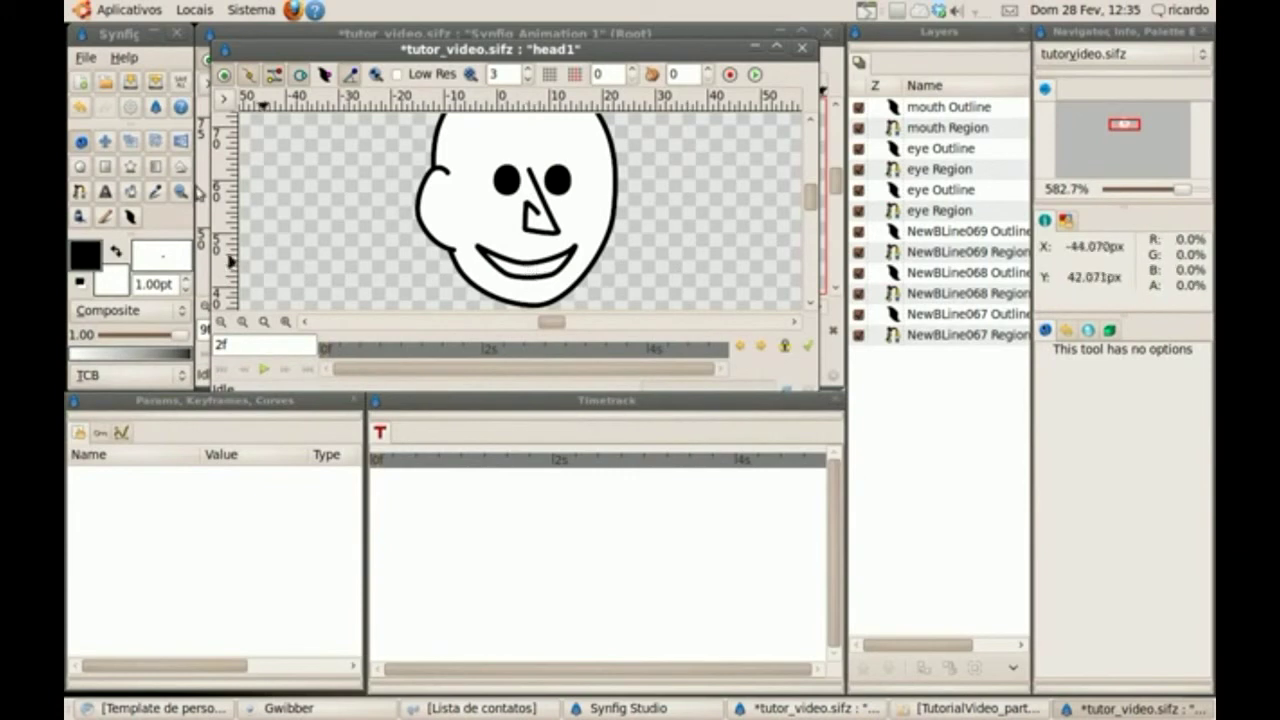
click(180, 191)
drag(586, 294, 449, 209)
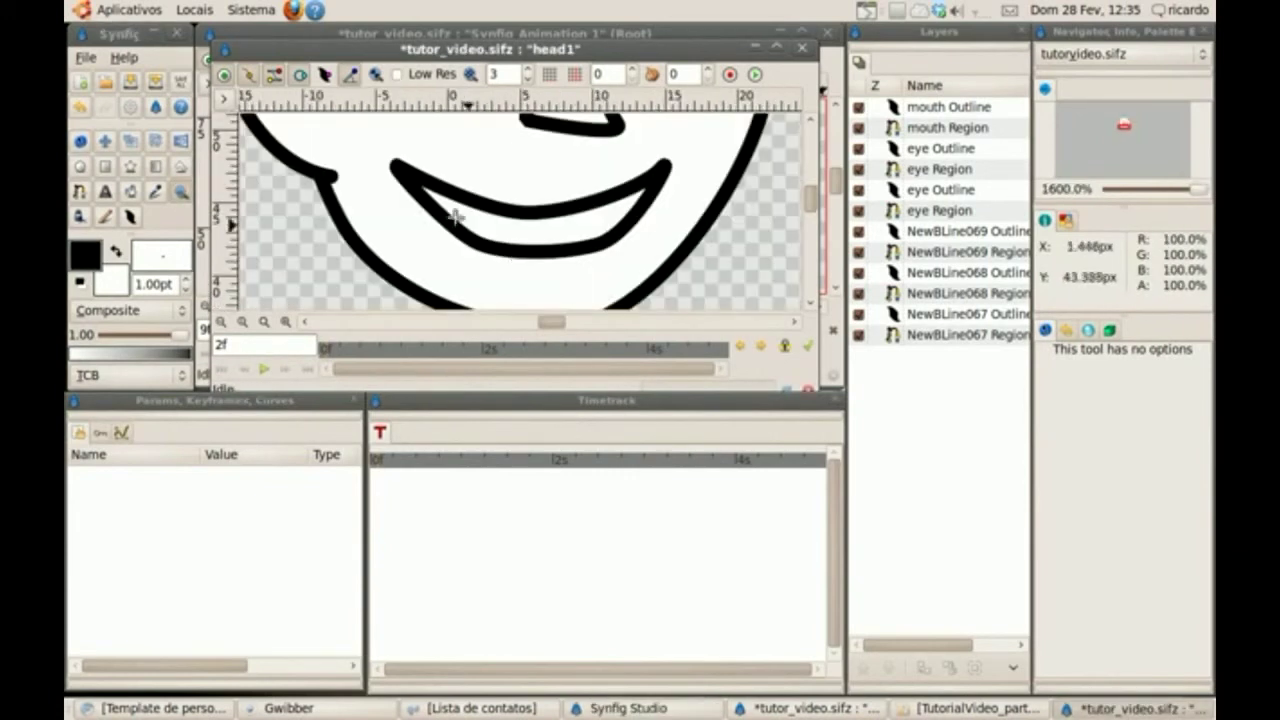
click(495, 213)
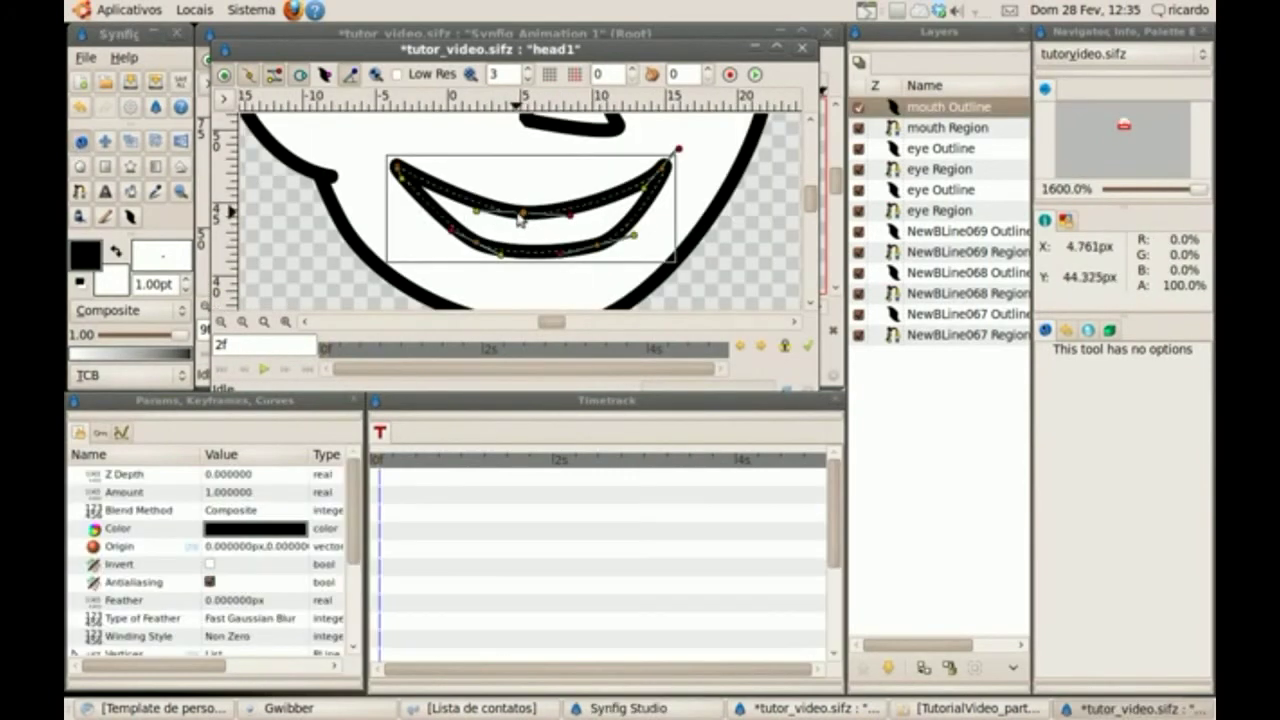
drag(568, 215, 534, 216)
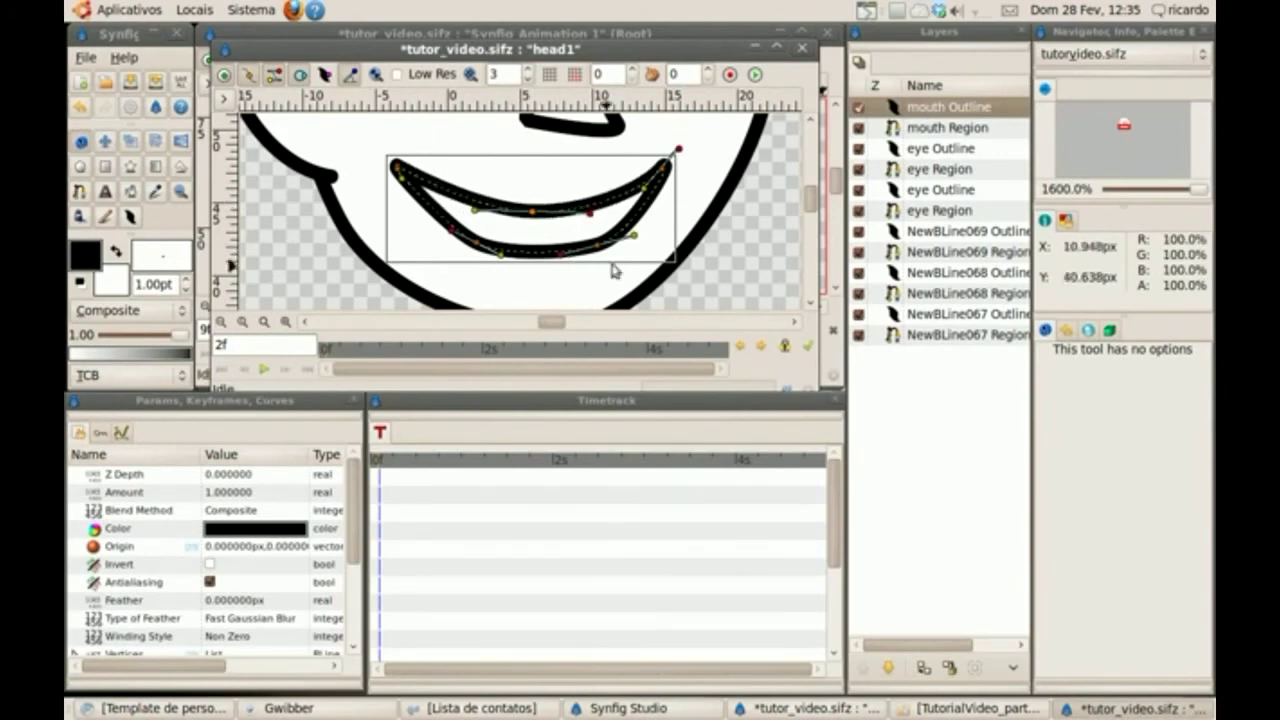
click(771, 244)
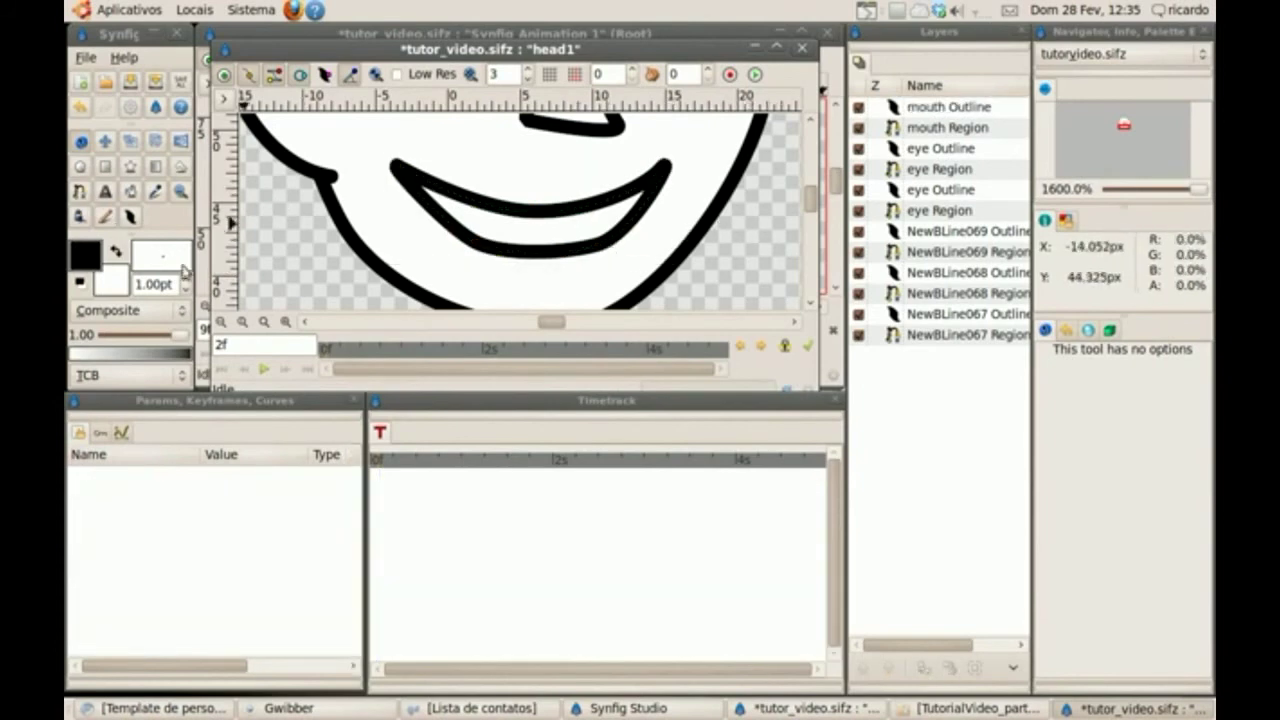
- Save the document with the whole head in view and close the head1 canvas window
click(220, 322)
click(220, 322)
click(220, 322)
click(220, 322)
click(220, 322)
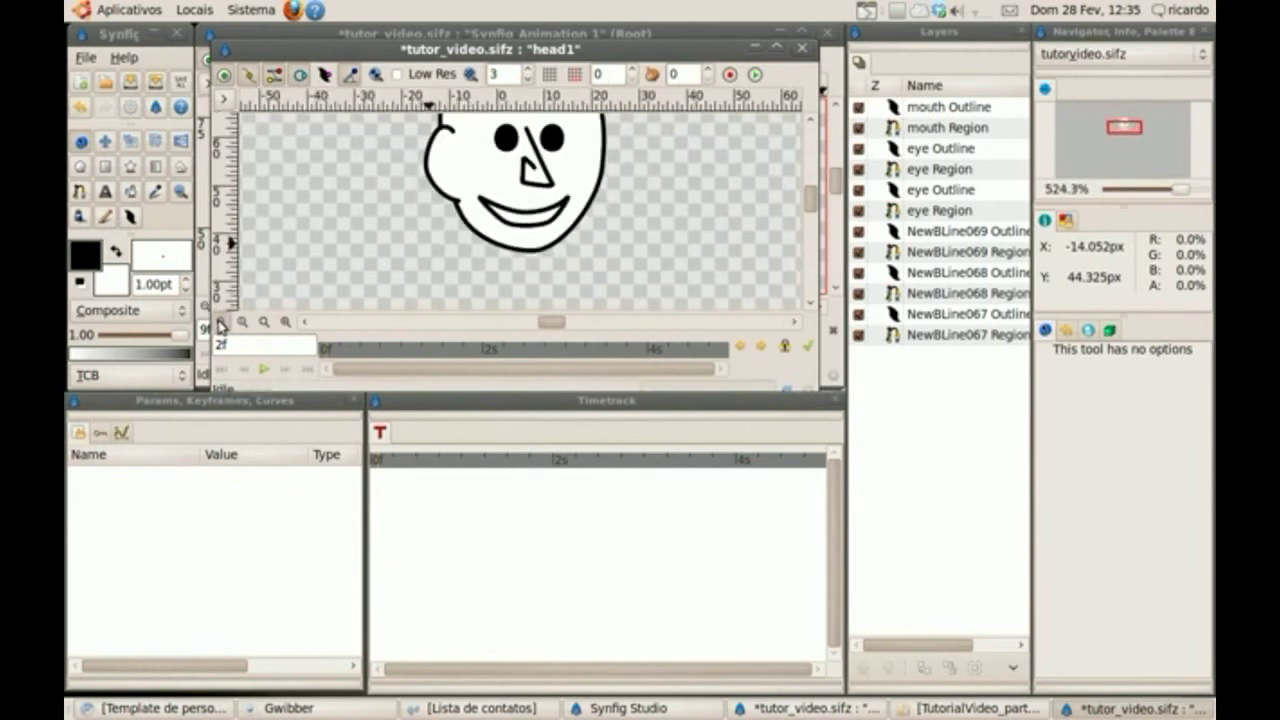
click(220, 322)
scroll(808, 160, up, 3)
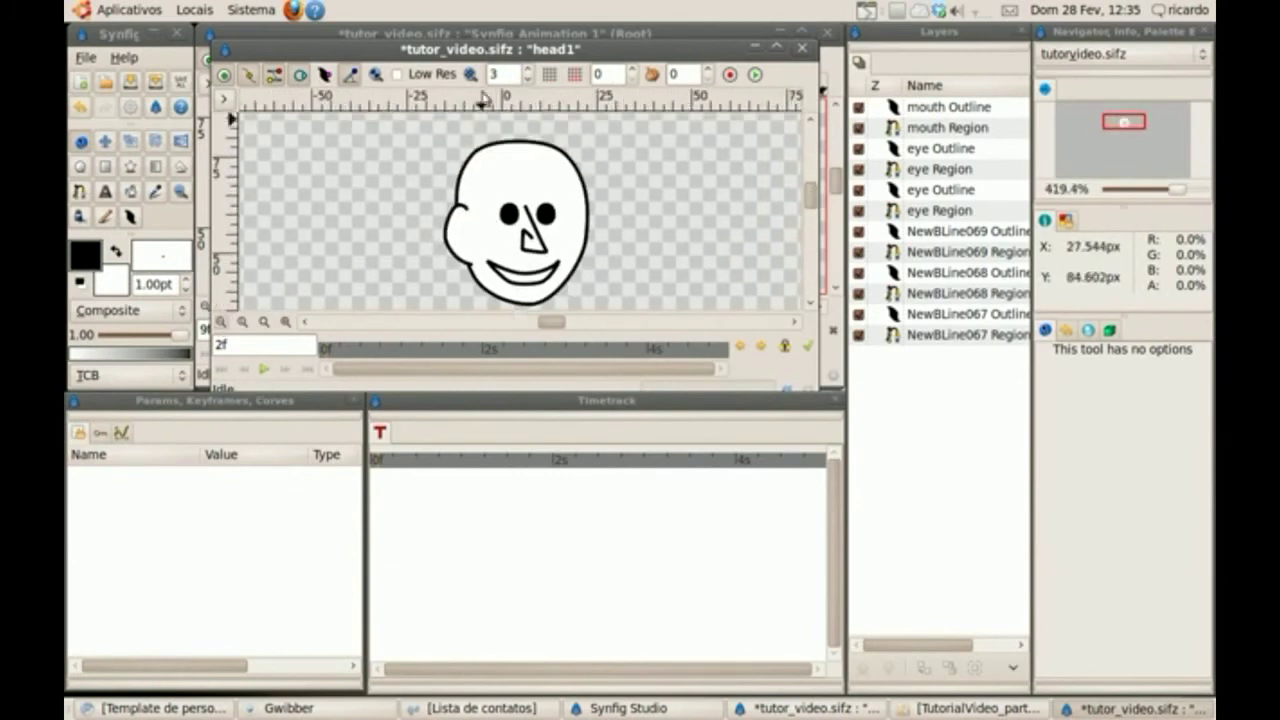
click(223, 98)
mouse_move(251, 111)
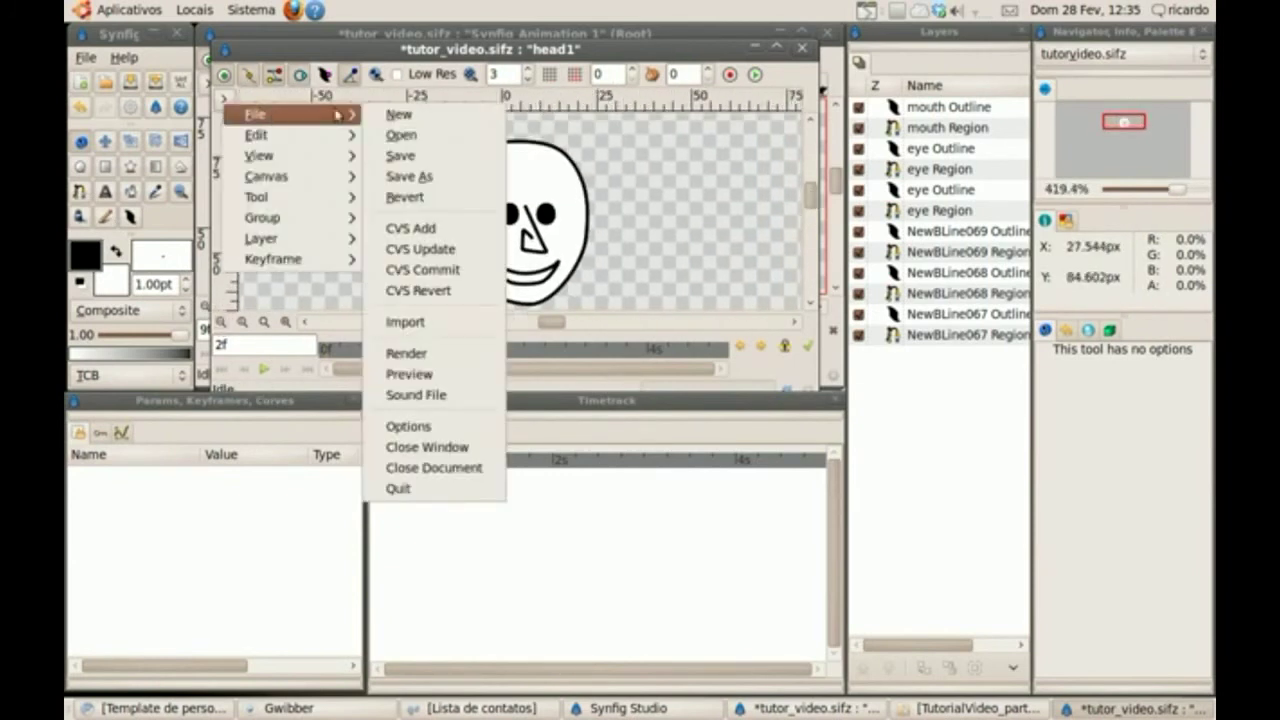
click(405, 163)
click(802, 47)
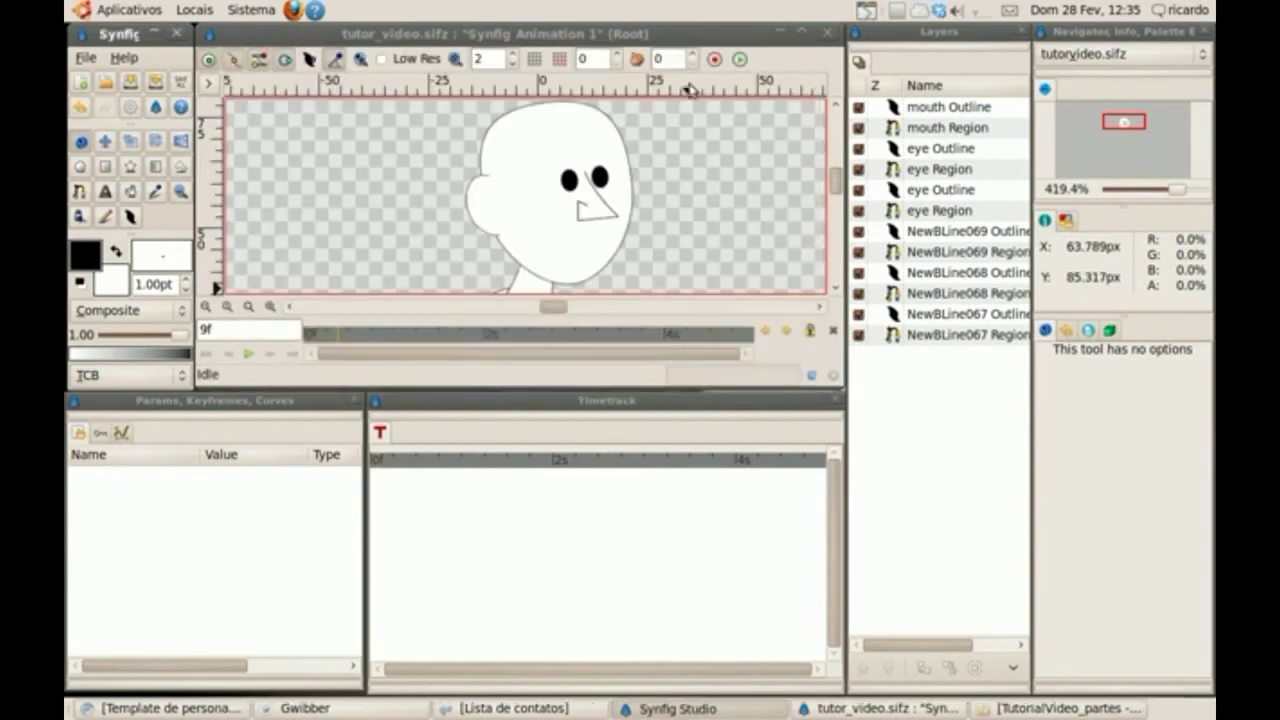
- In the root animation, switch between frames 2 and 9 to check the edited head1 drawing against the other head
click(672, 46)
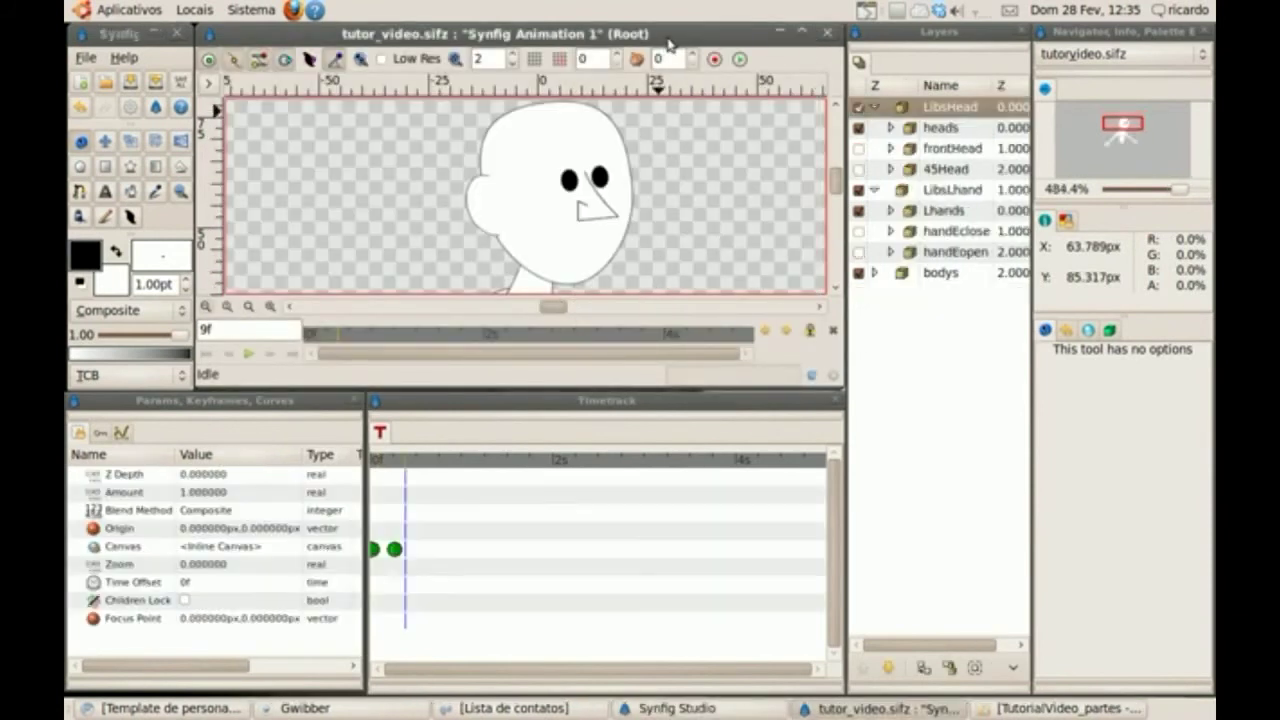
click(378, 462)
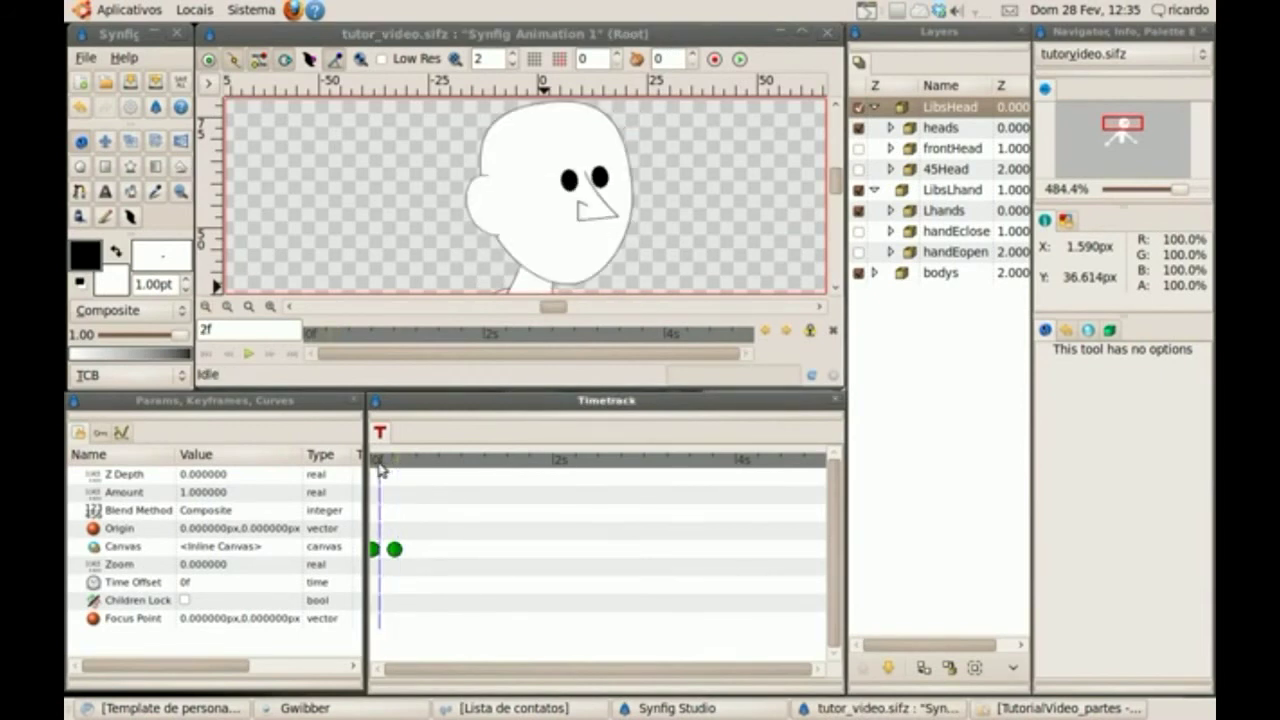
click(1091, 335)
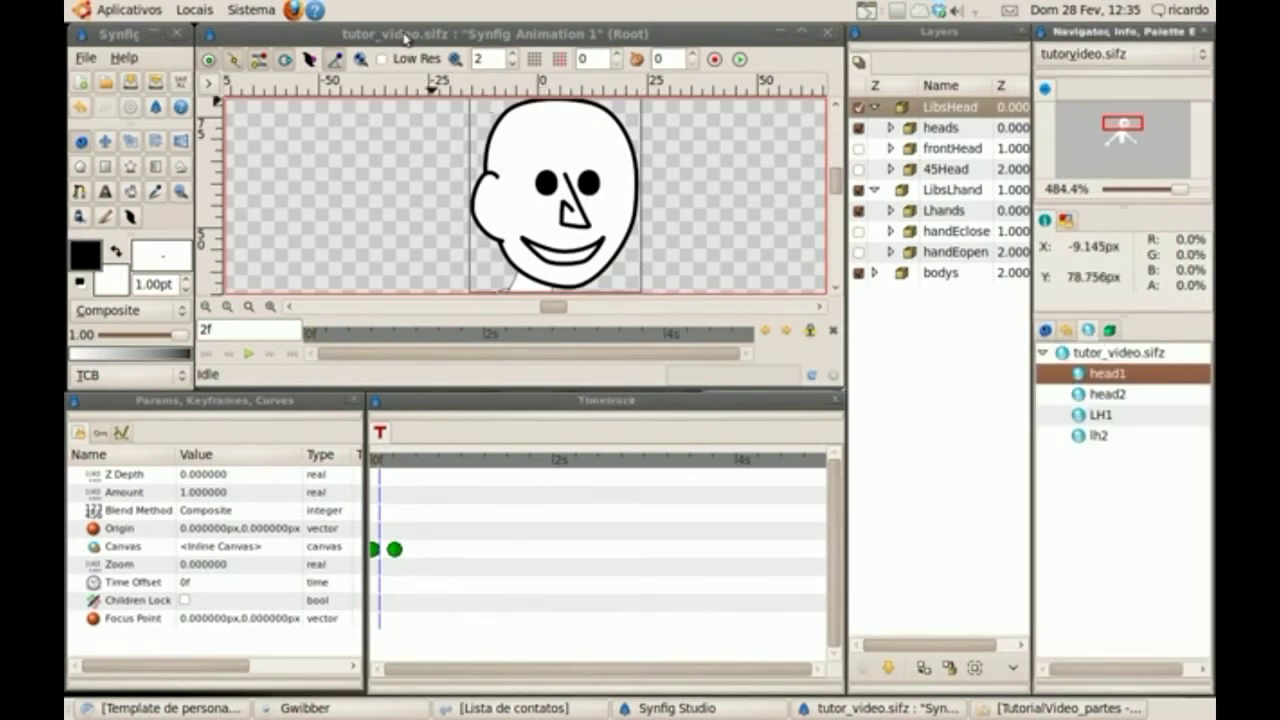
click(408, 468)
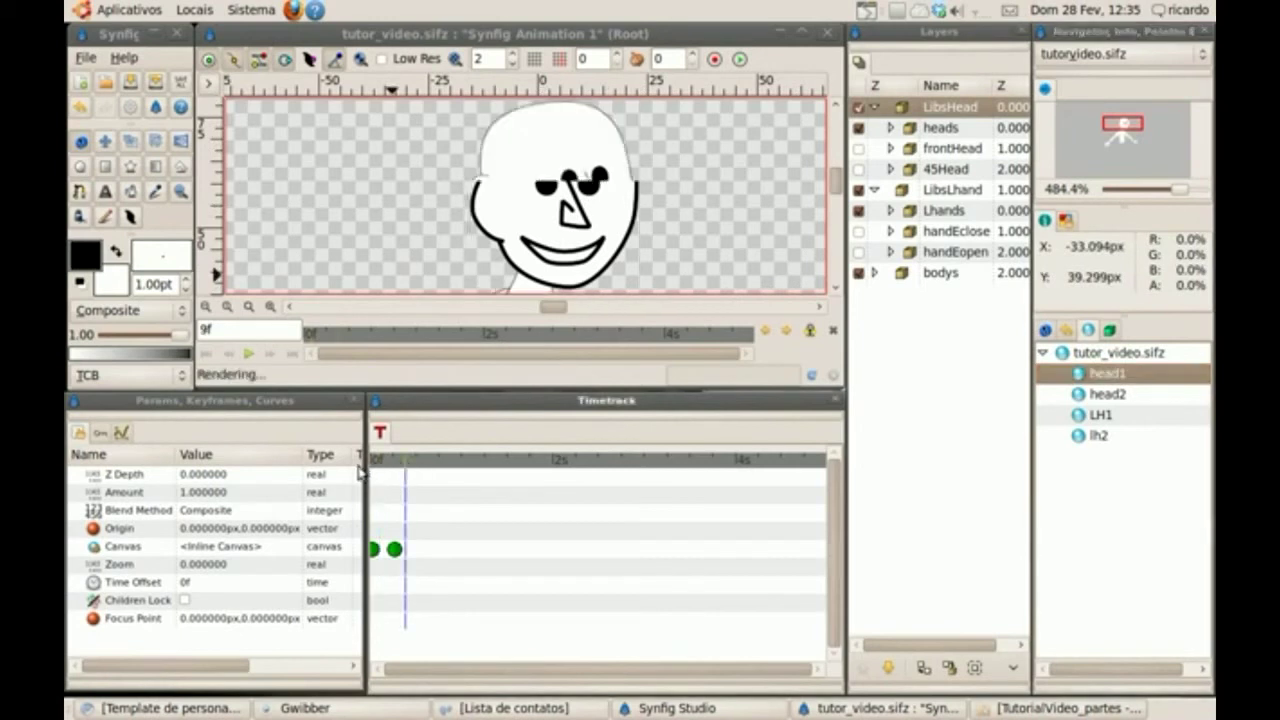
click(378, 466)
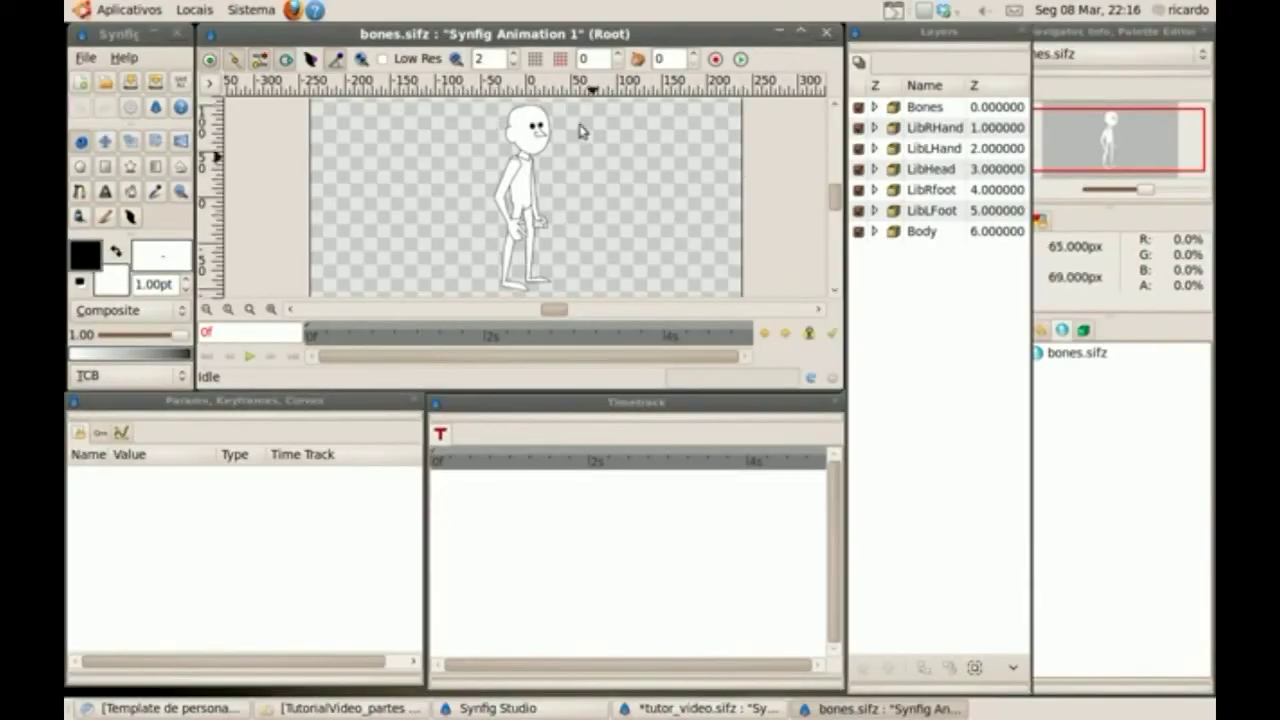
- Expand the Bones layer in bones.sifz and select it to examine its sublayers and parameters
click(875, 107)
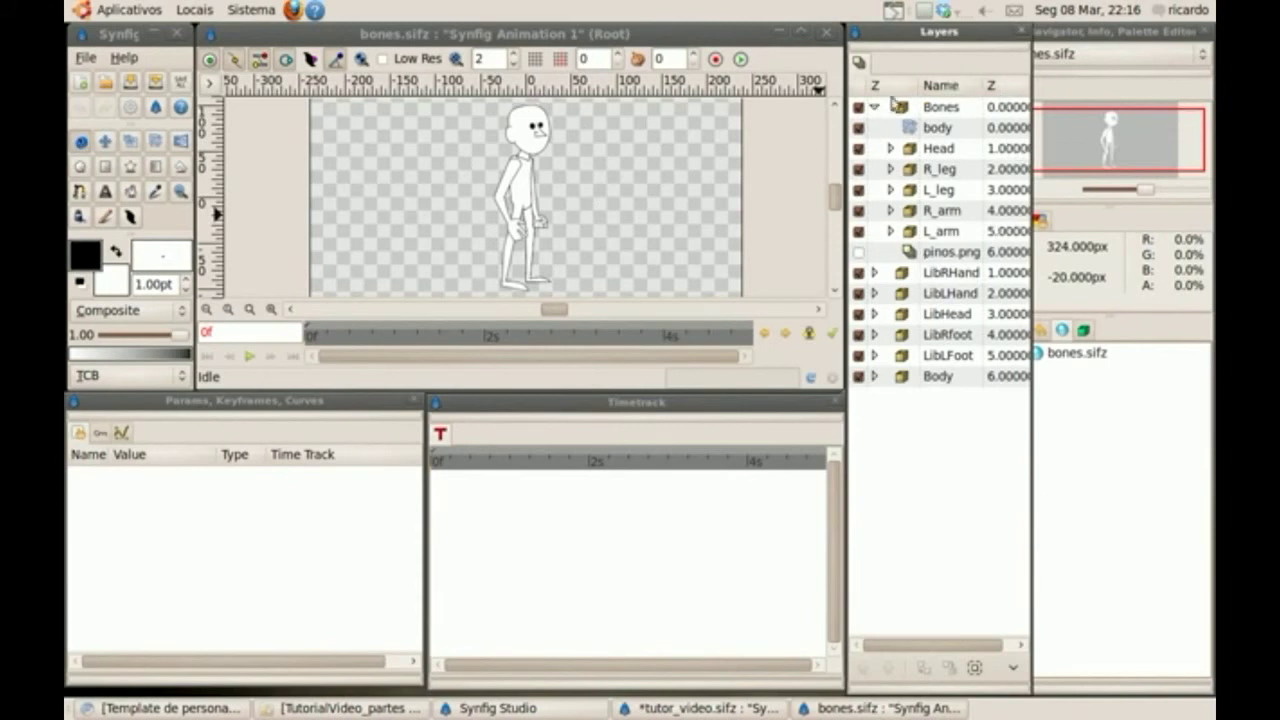
click(945, 110)
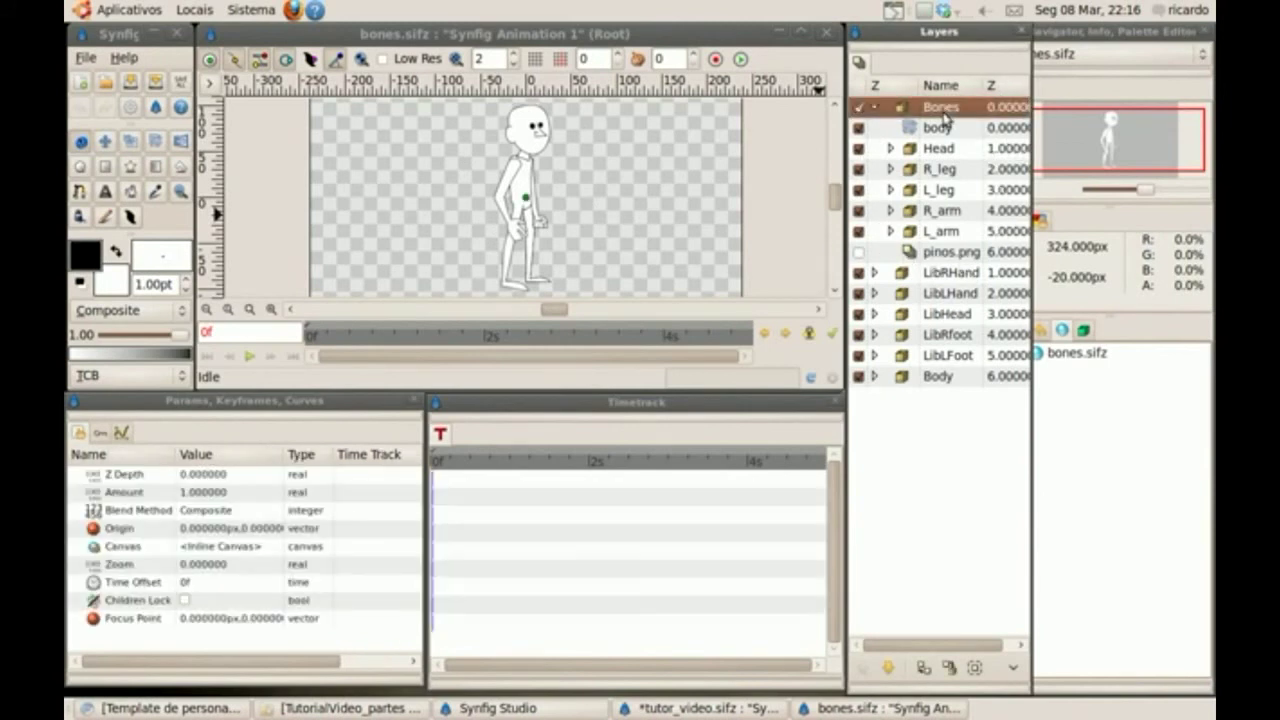
- Select all child layers of the Bones layer, hide the position handles and enable animate editing mode
right_click(945, 116)
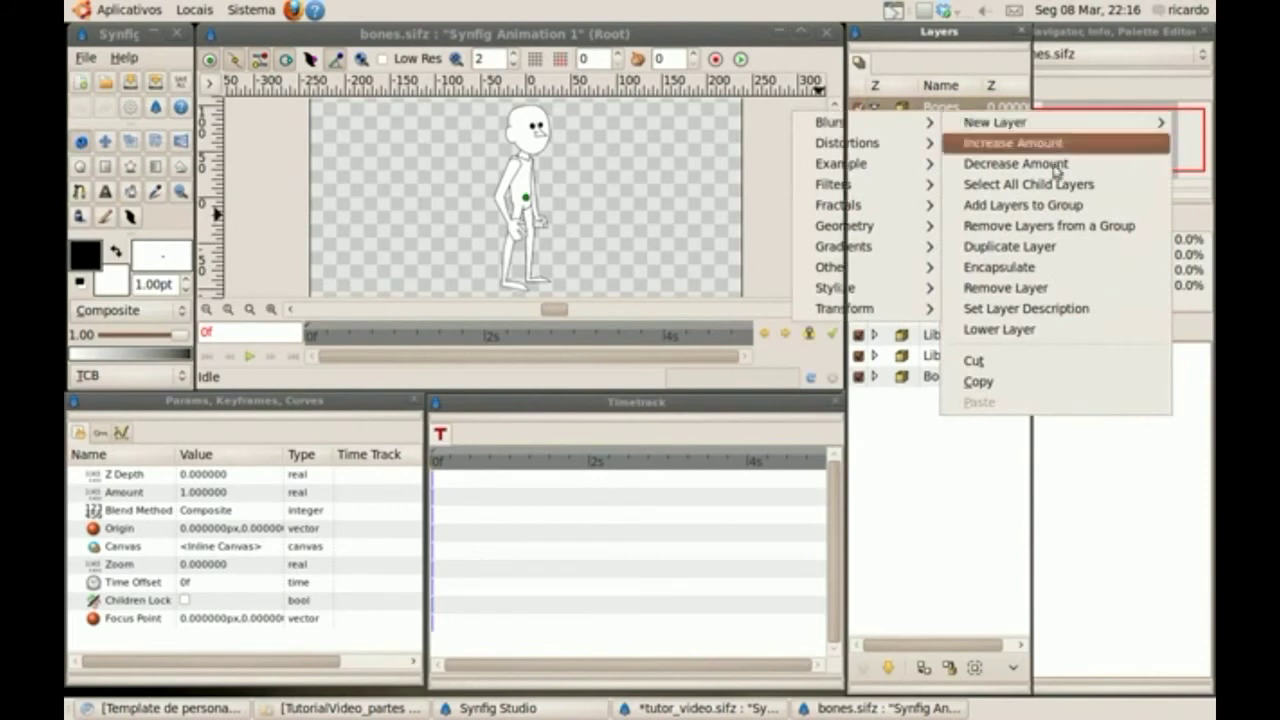
click(1134, 191)
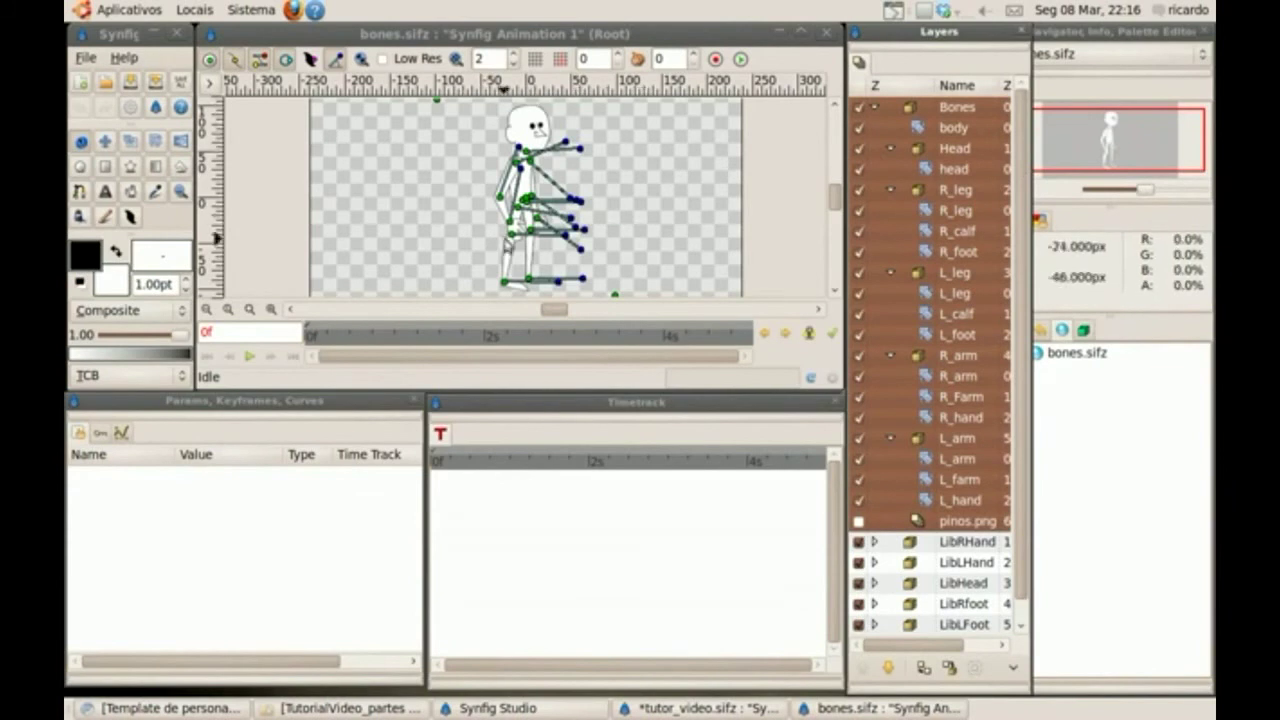
click(233, 62)
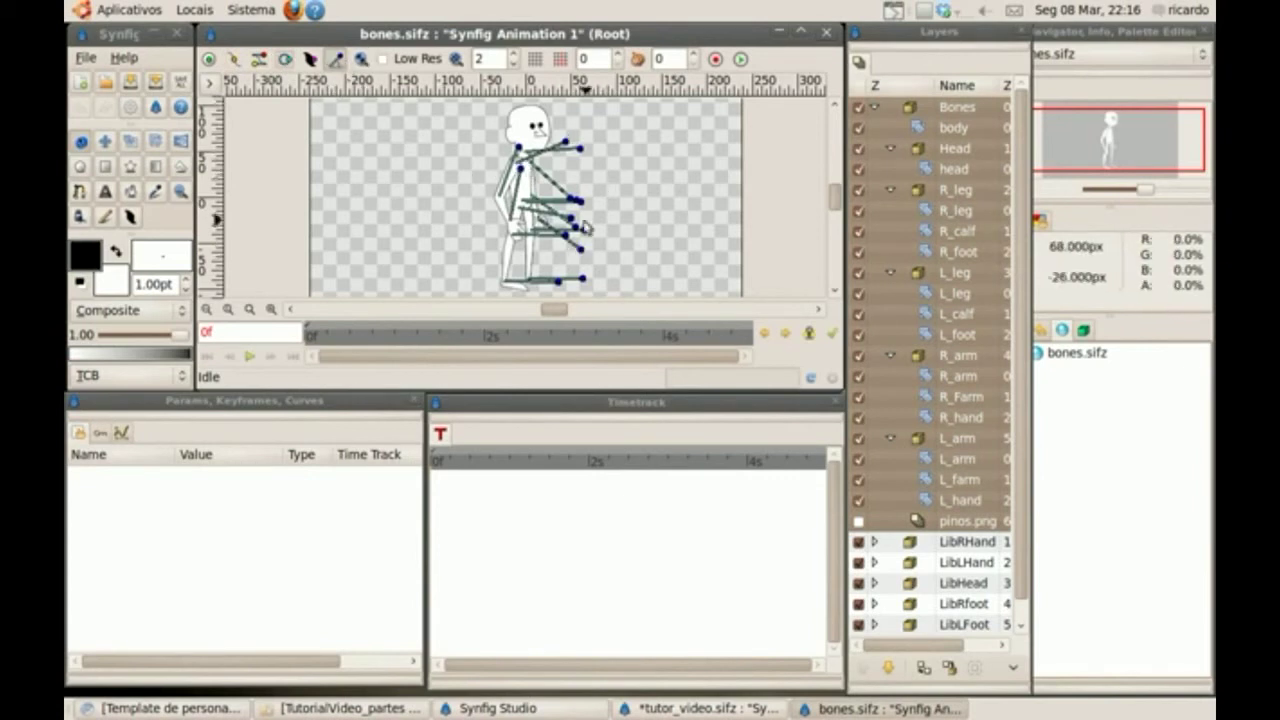
click(829, 338)
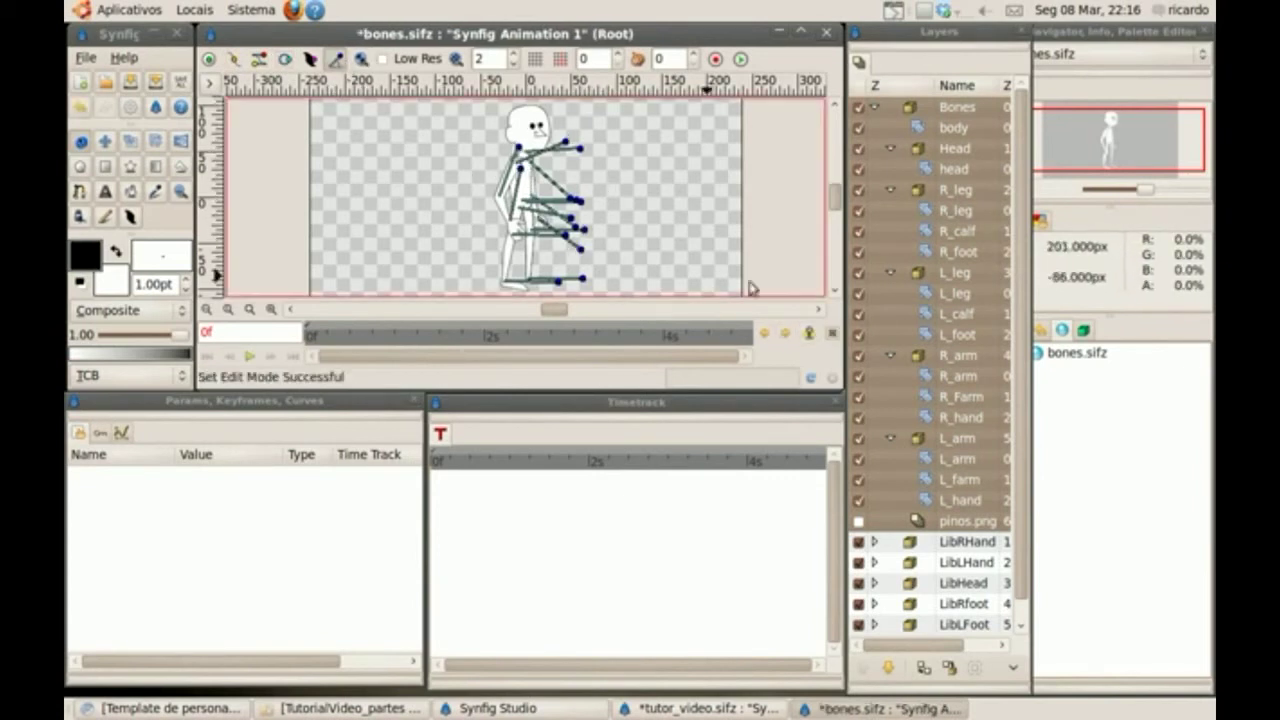
- Pose the character by rotating the rear arm and rear leg backward with their bone angle handles, then clear the layer selection
drag(581, 194, 507, 200)
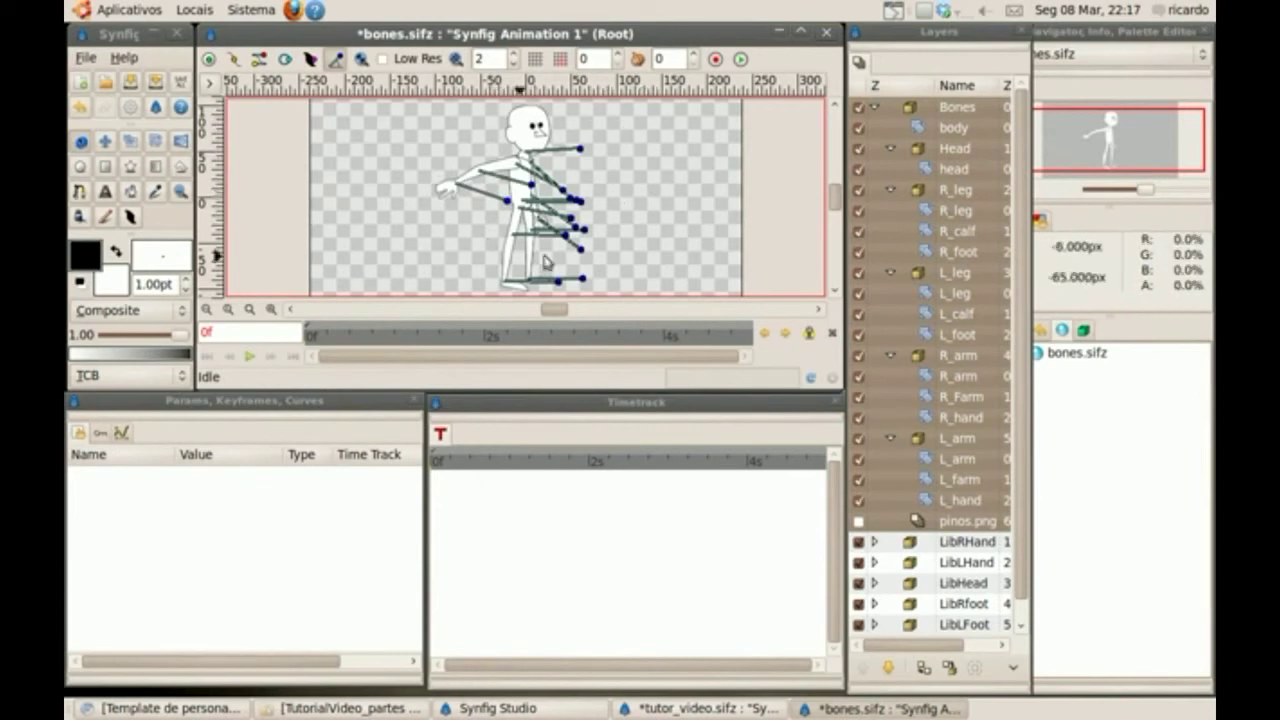
drag(578, 247, 488, 292)
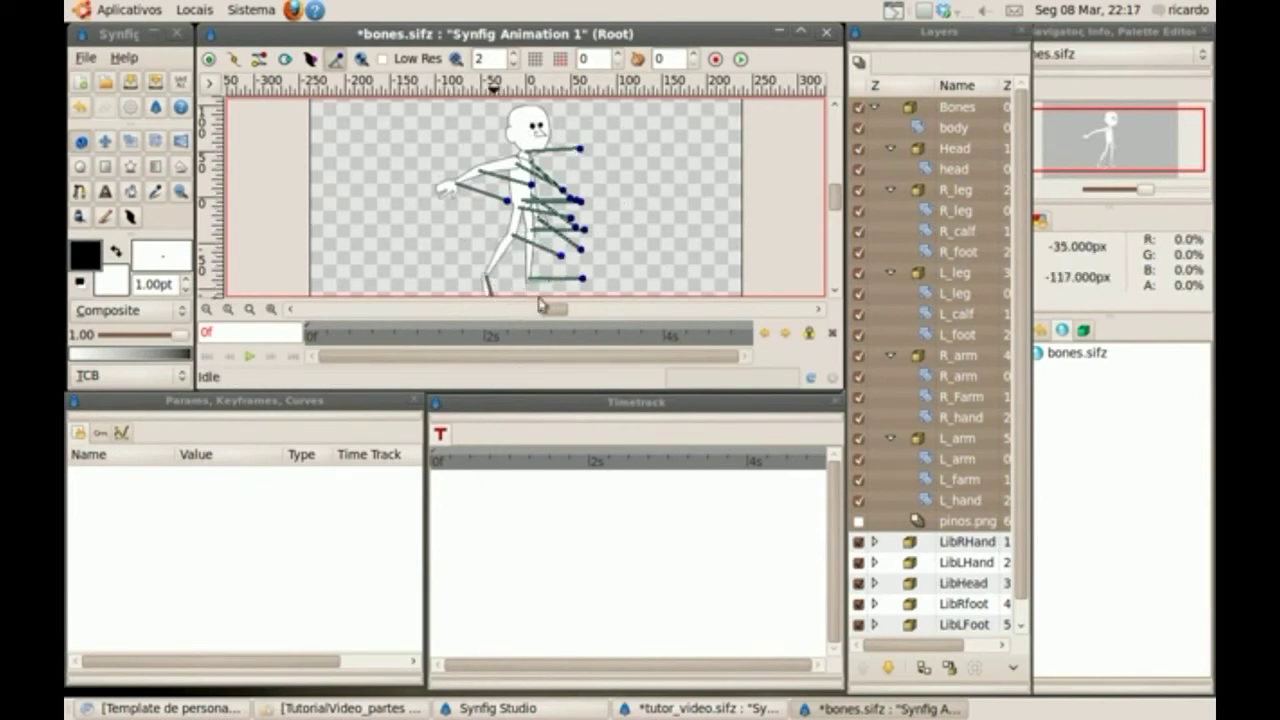
drag(568, 227, 523, 260)
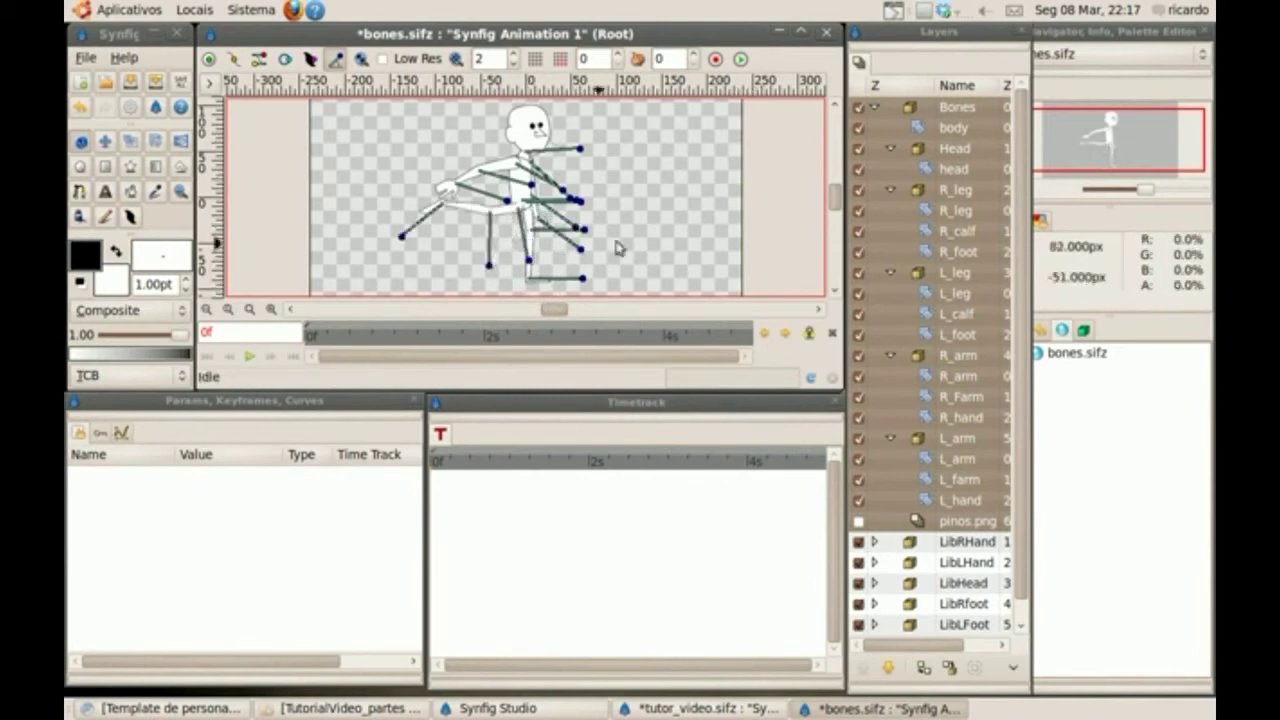
click(672, 208)
click(874, 107)
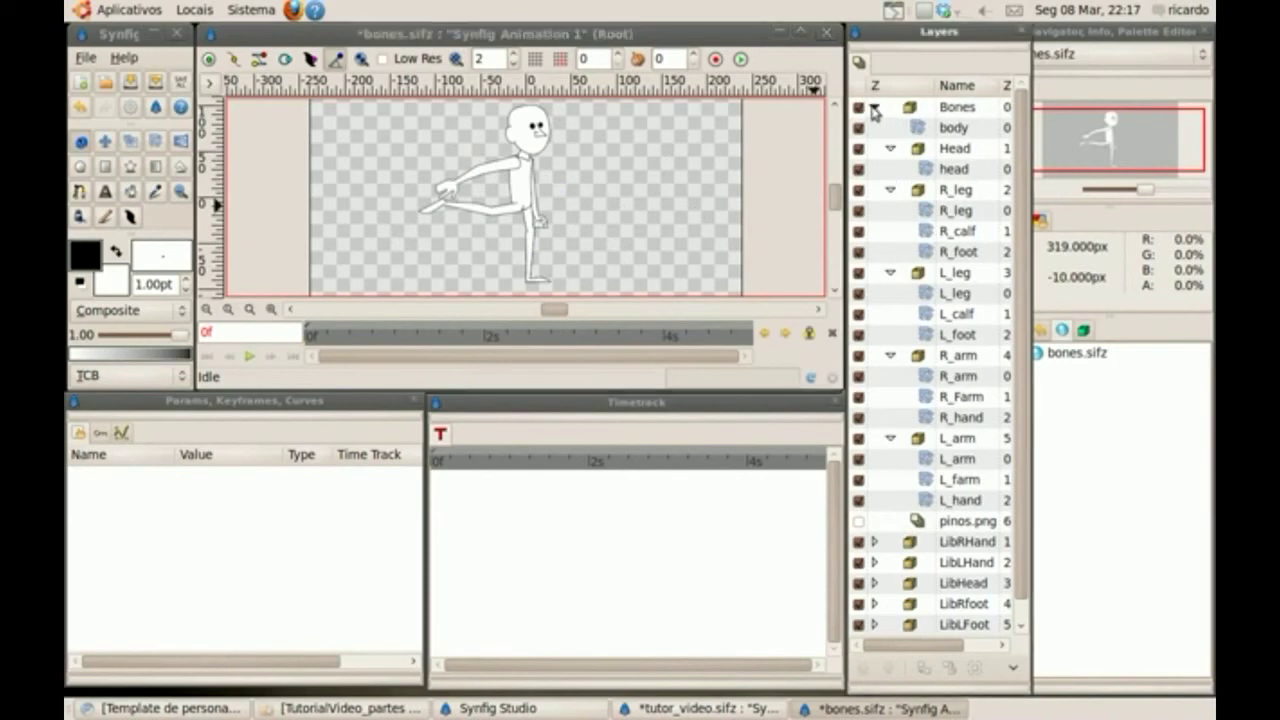
- Close bones.sifz and the head1 canvas window to return to the root canvas of tutor_video.sifz
click(826, 33)
click(566, 255)
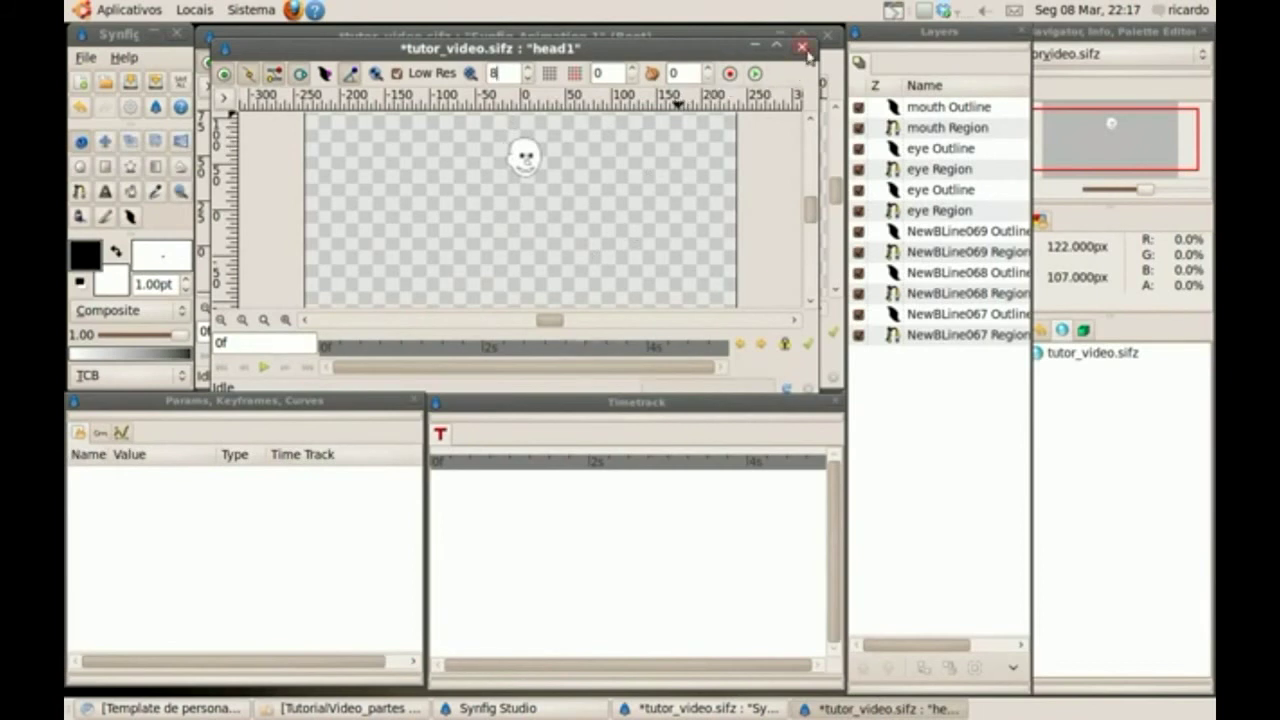
click(802, 47)
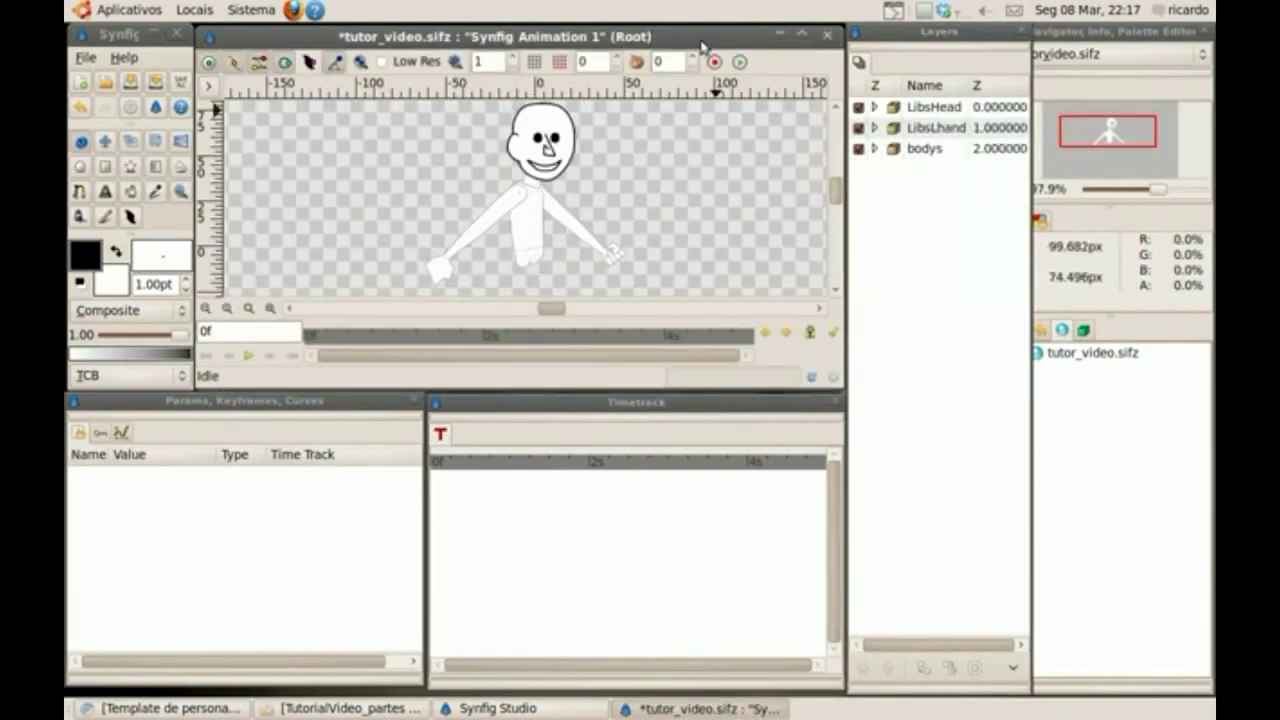
click(900, 108)
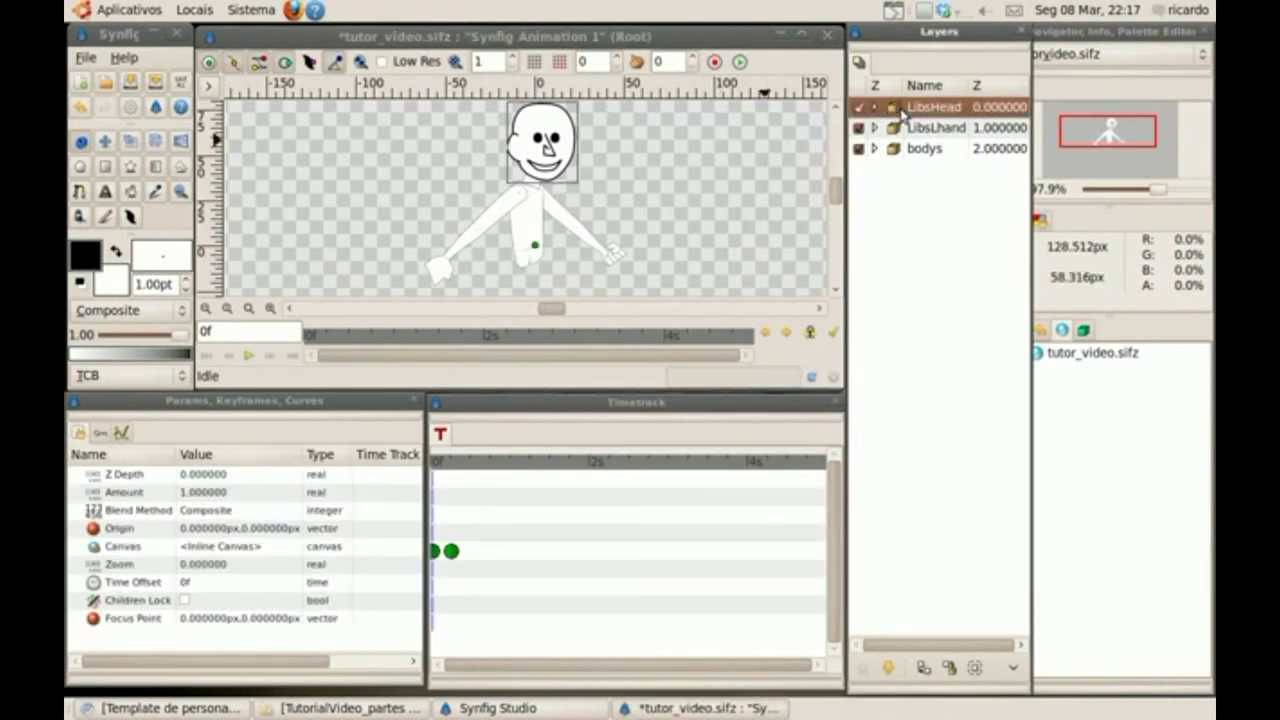
right_click(902, 115)
mouse_move(902, 118)
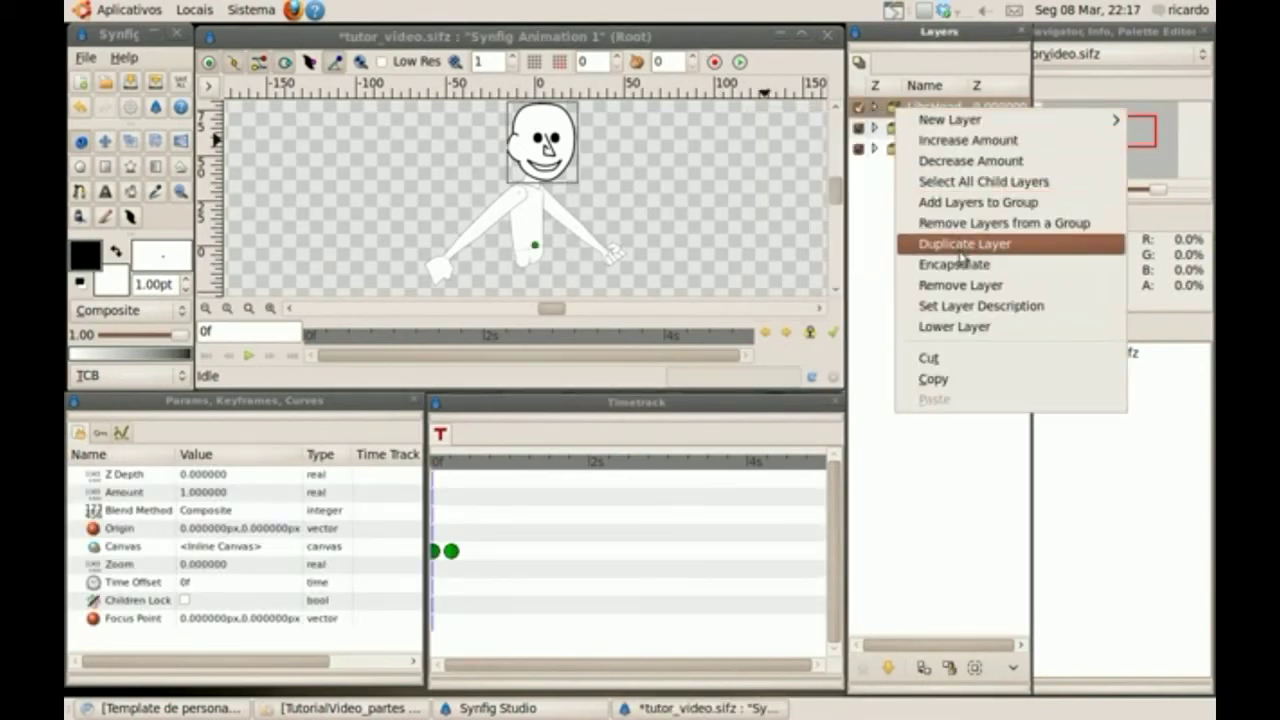
mouse_move(986, 124)
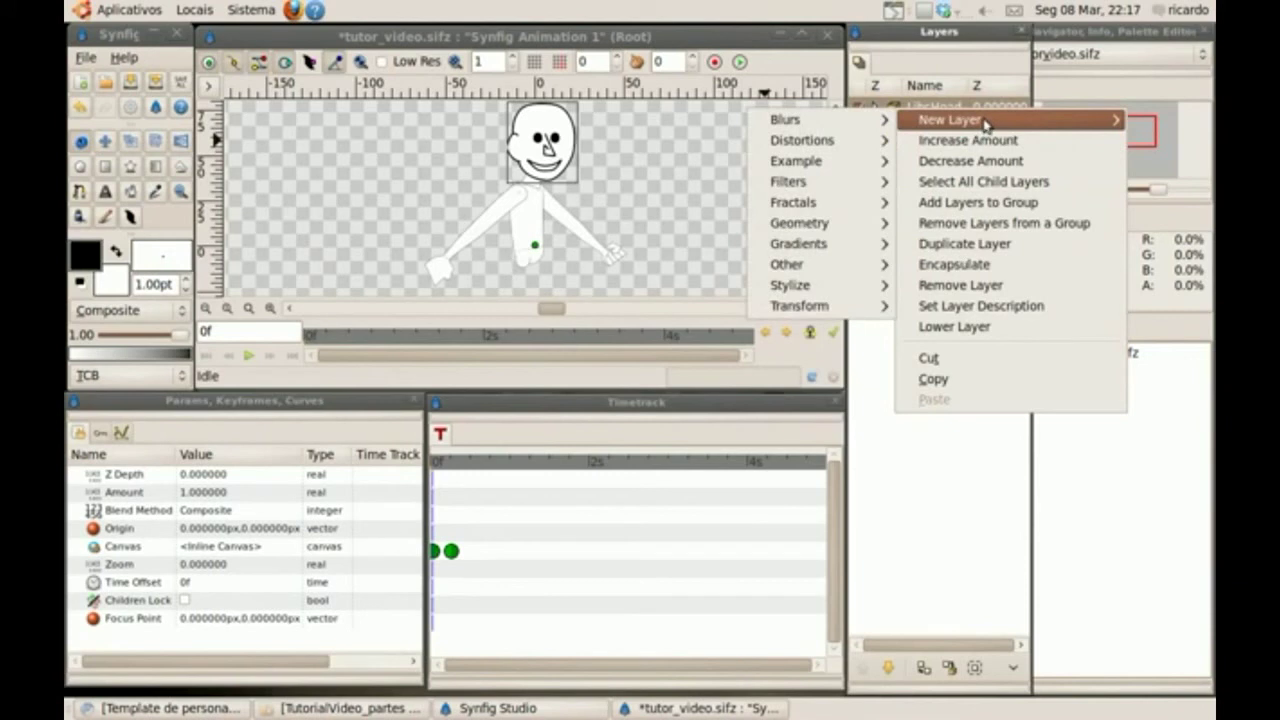
click(945, 418)
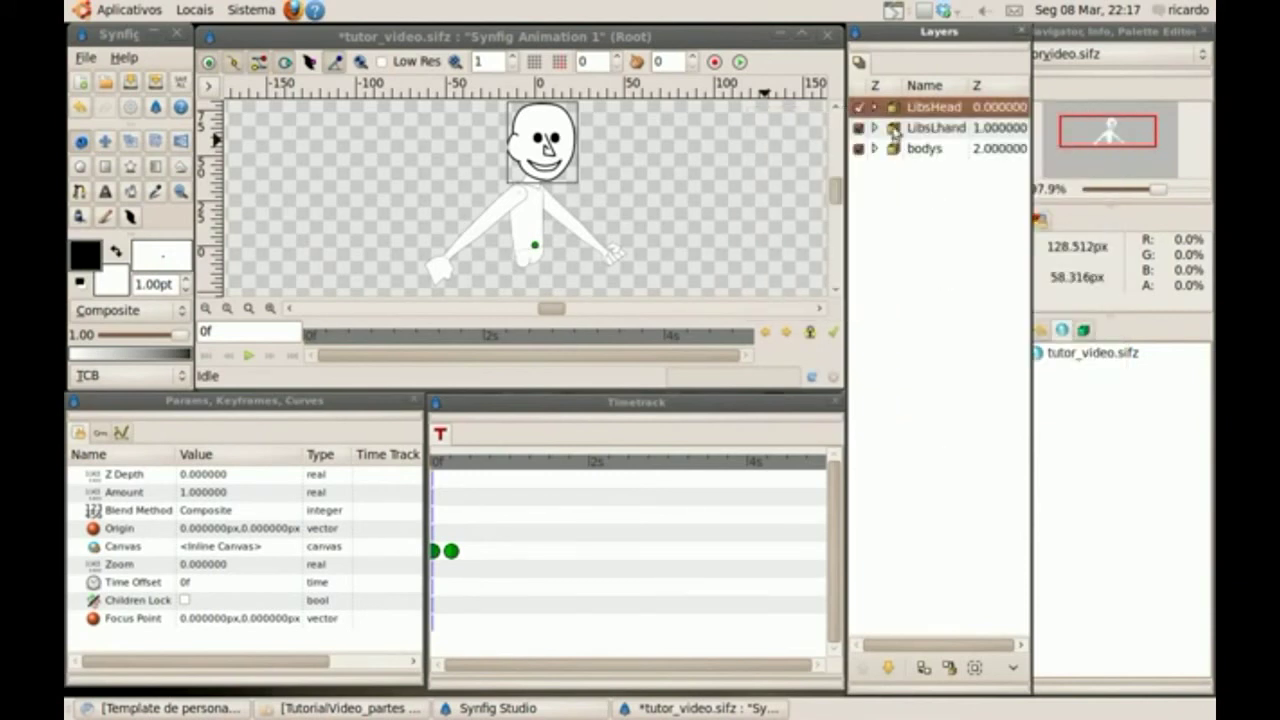